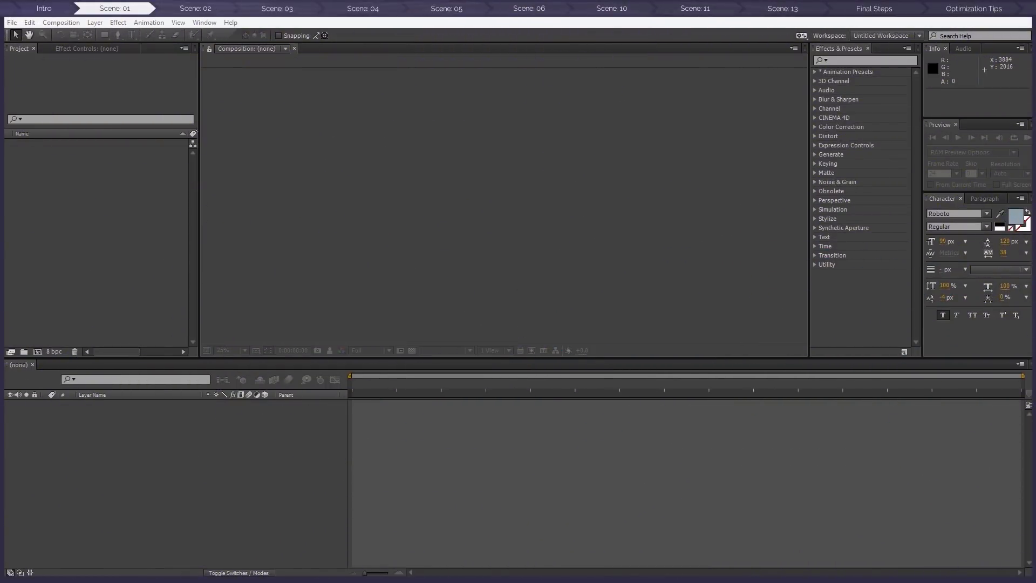
Switch to File Explorer and open index.html from the 01-Text-Documentation-(Help) folder of AinTrailers_v1.3
left_click_drag(1035, 246, 545, 61)
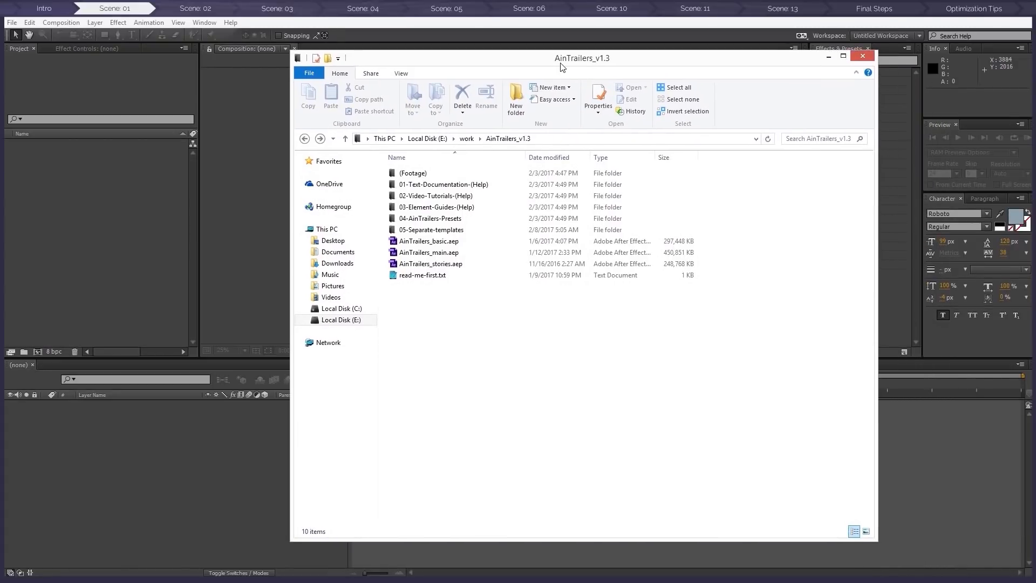
left_click(569, 183)
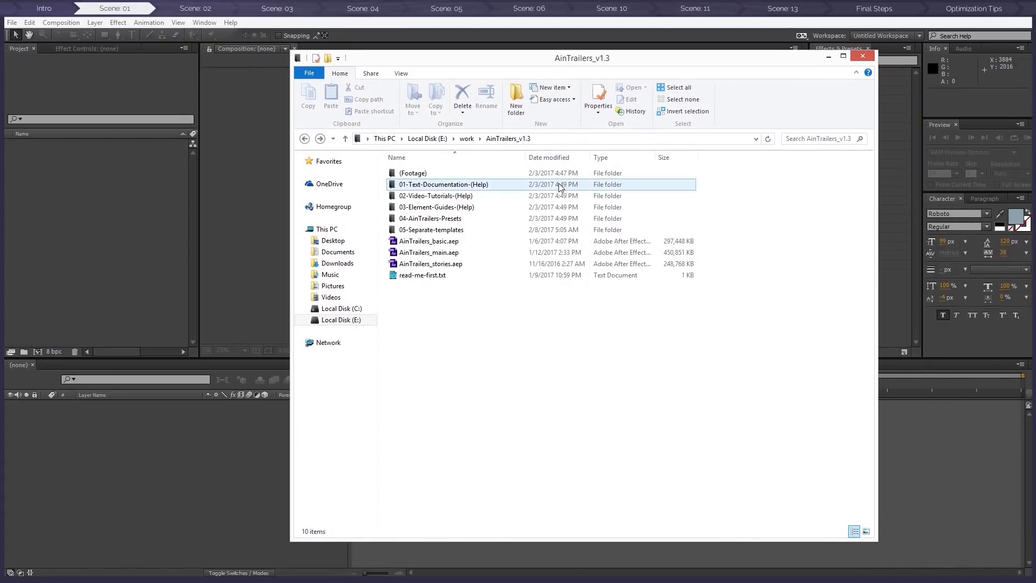
double_click(440, 184)
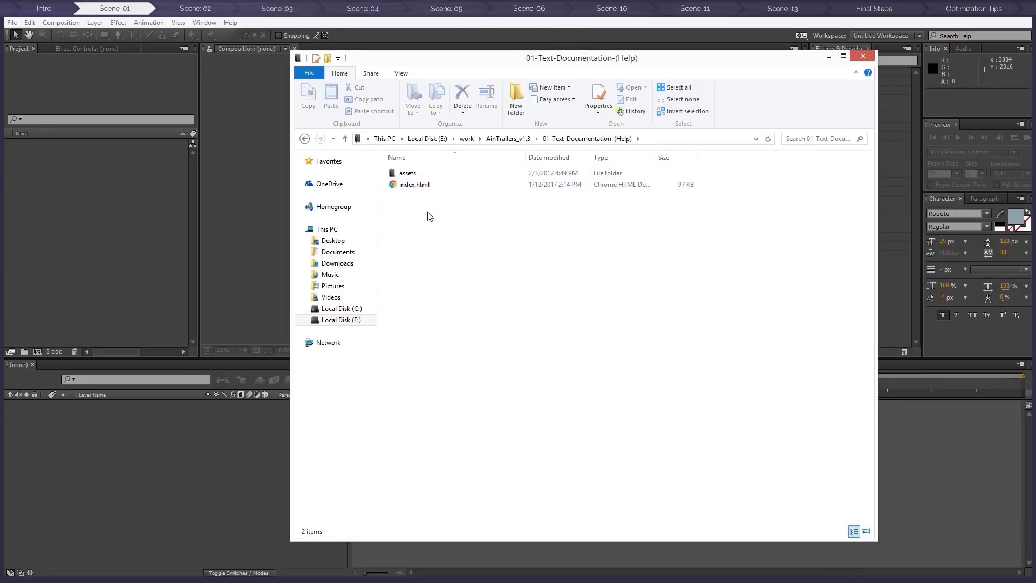
double_click(415, 185)
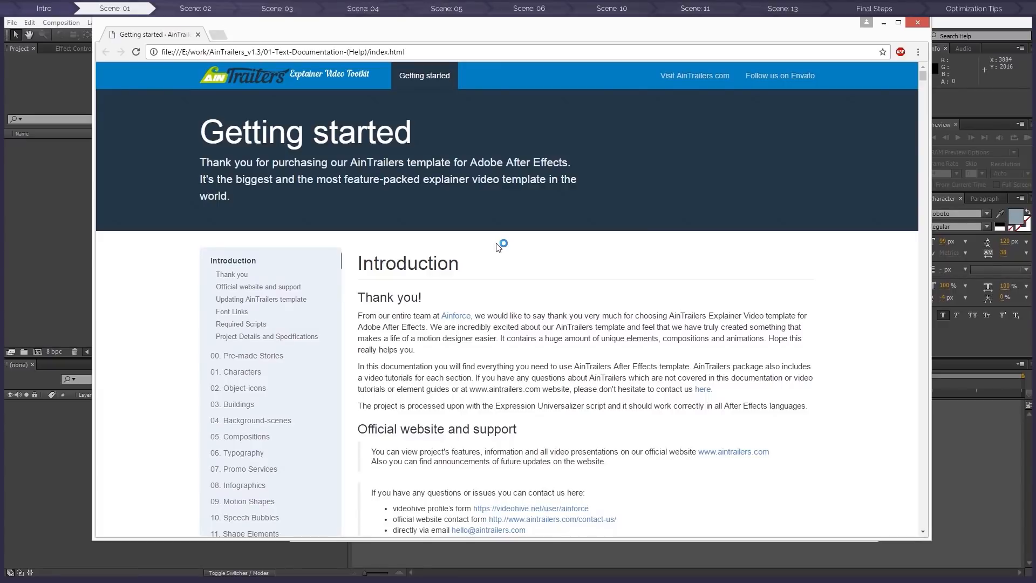
Read the documentation's Introduction and its Characters section about character structure and adding a character
scroll(498, 247, "down", 2)
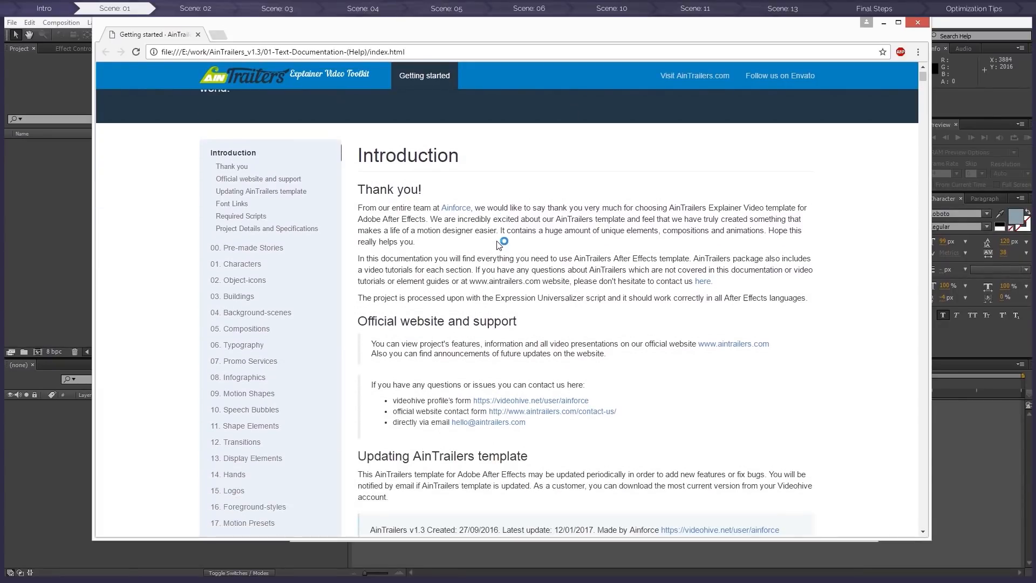
scroll(499, 246, "down", 3)
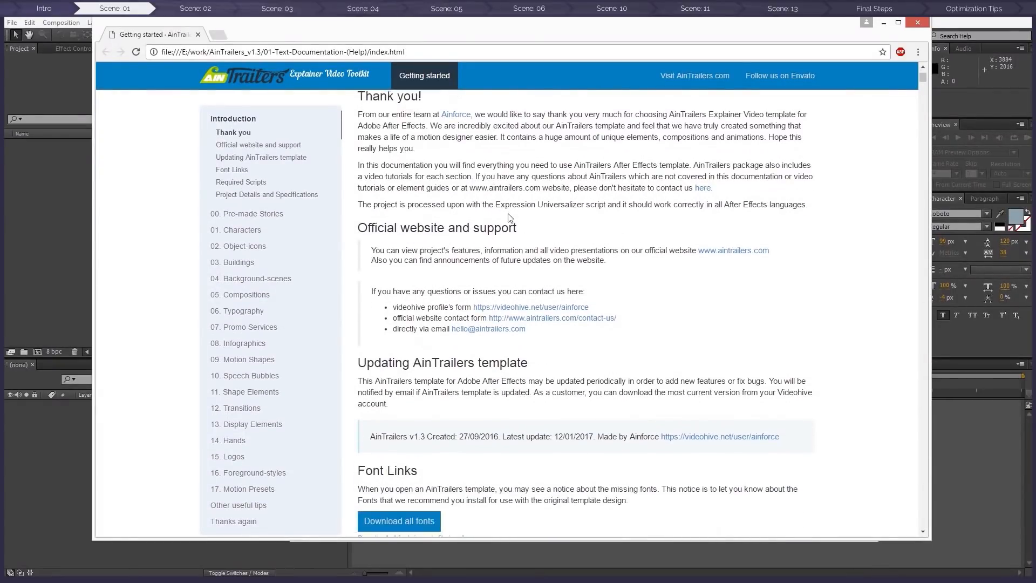
scroll(507, 216, "down", 5)
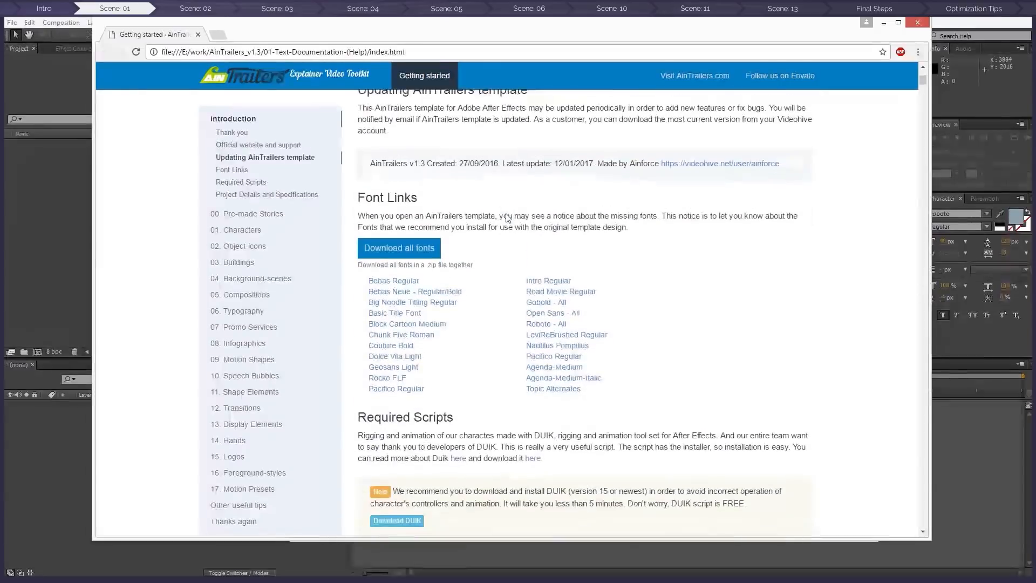
left_click(254, 230)
scroll(564, 233, "down", 4)
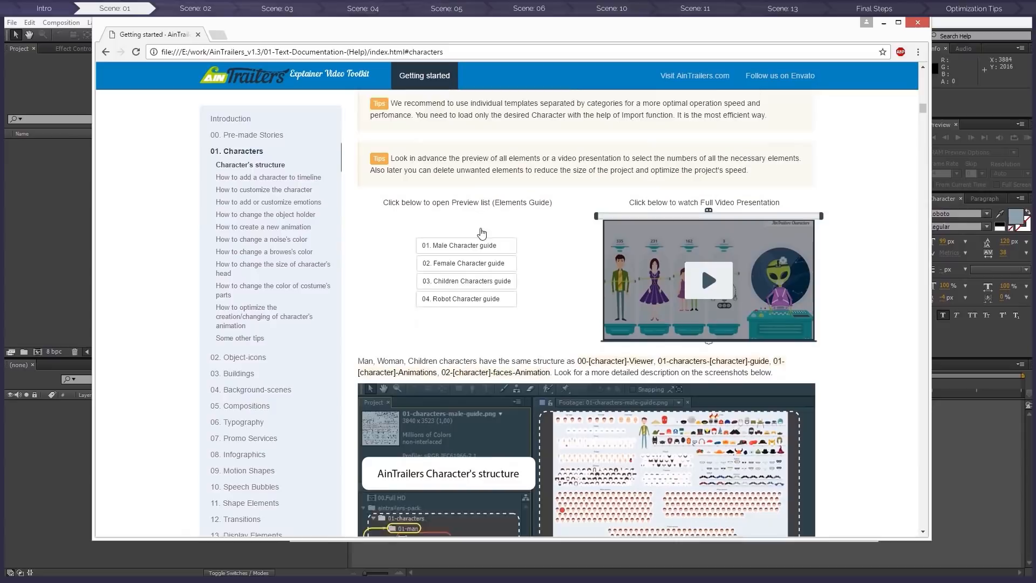
scroll(564, 233, "down", 11)
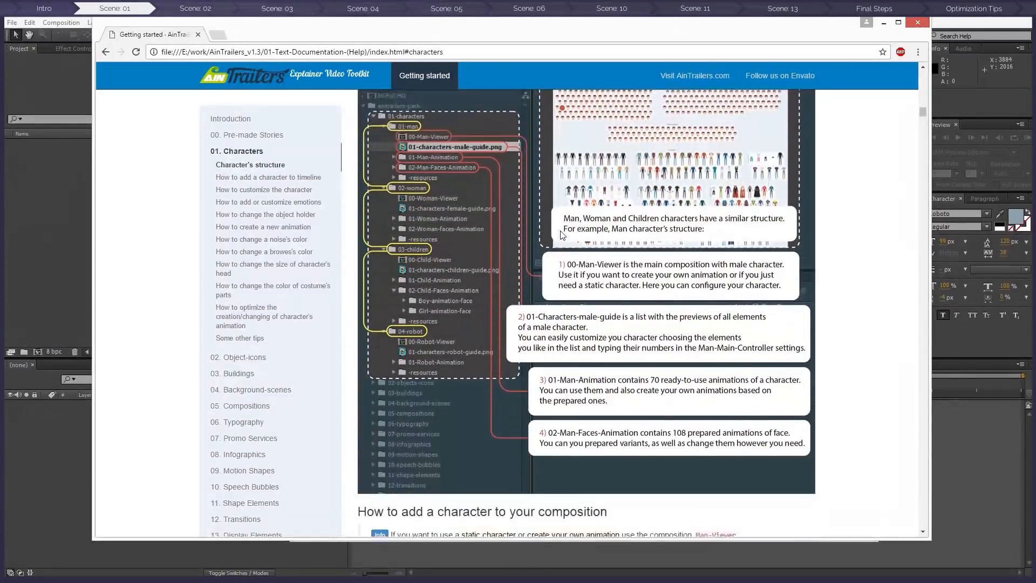
scroll(561, 234, "down", 4)
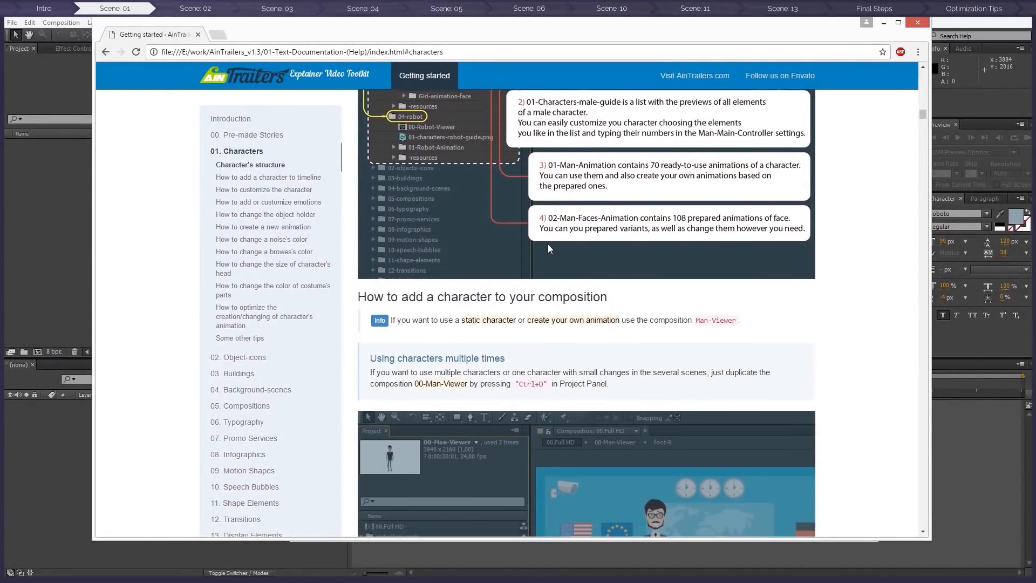
Read the Typography and Speech Bubbles sections of the documentation, down to the speech bubbles video tutorial
left_click(240, 422)
scroll(501, 333, "down", 5)
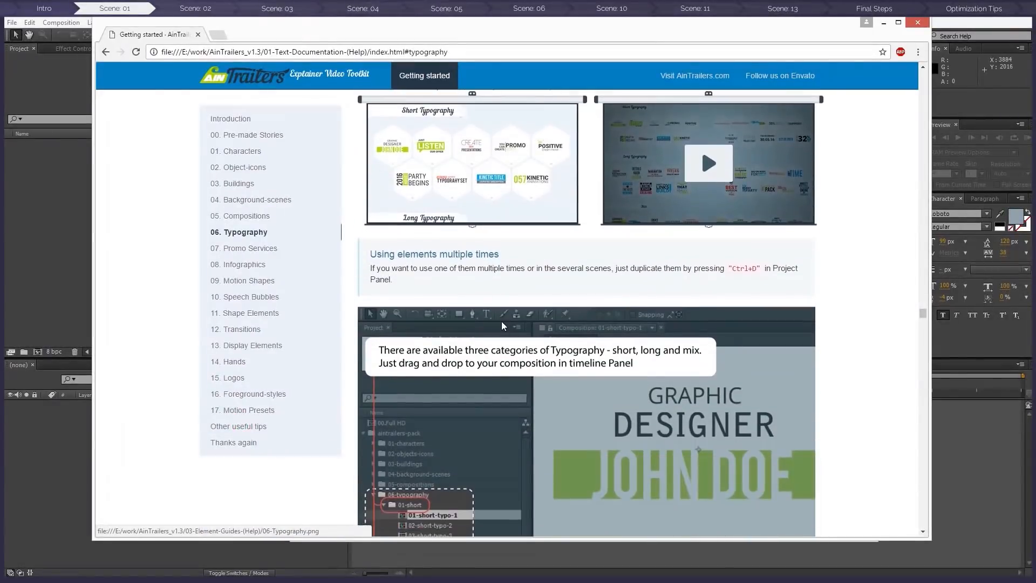
scroll(501, 325, "down", 5)
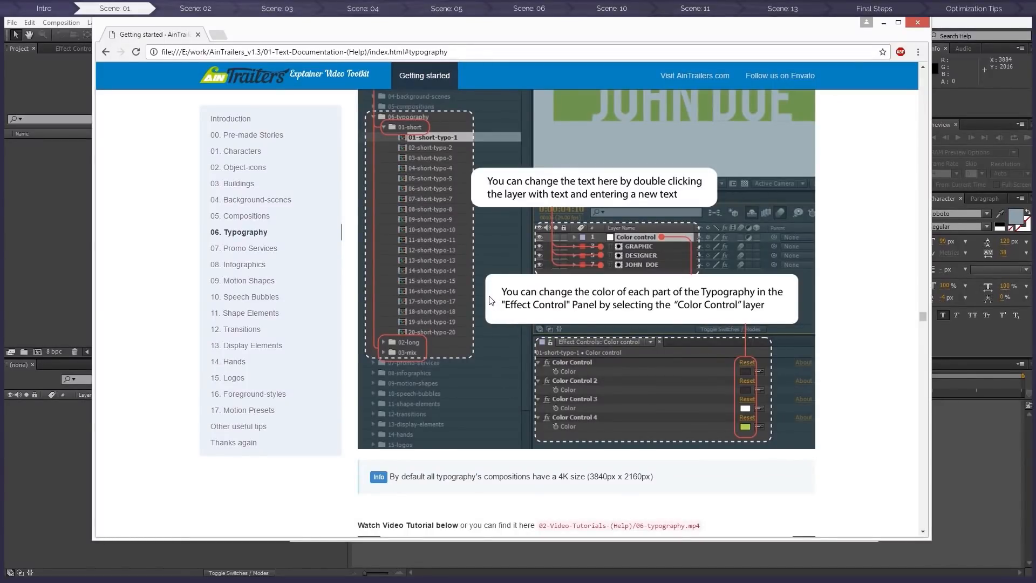
left_click(258, 297)
scroll(464, 304, "down", 5)
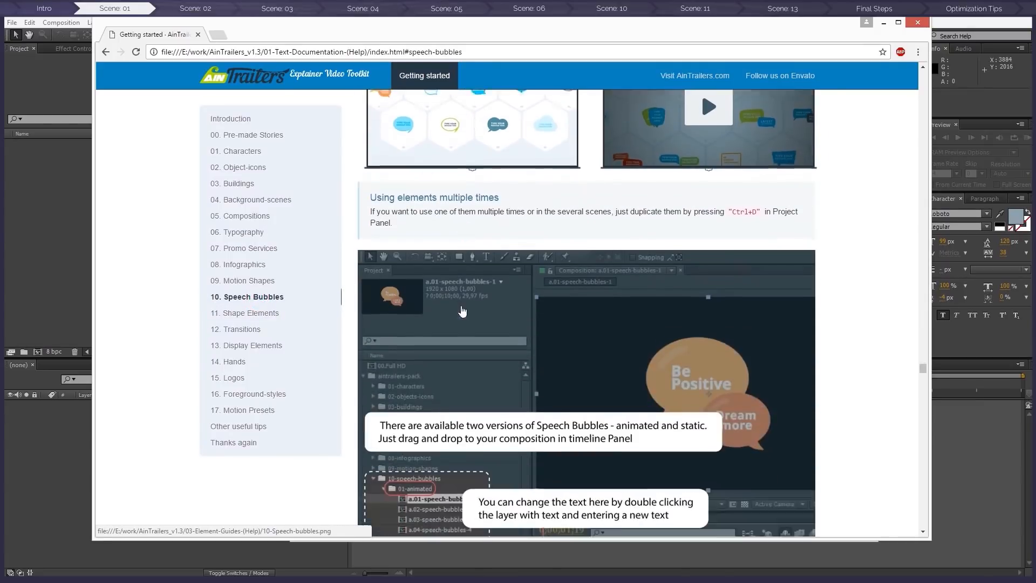
scroll(463, 306, "down", 7)
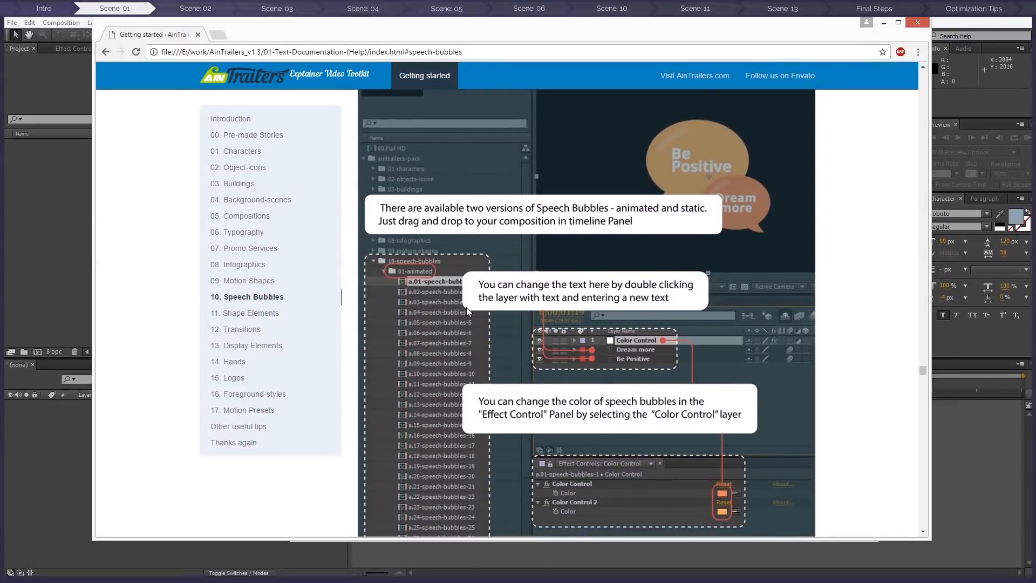
scroll(466, 306, "down", 1)
scroll(465, 294, "down", 2)
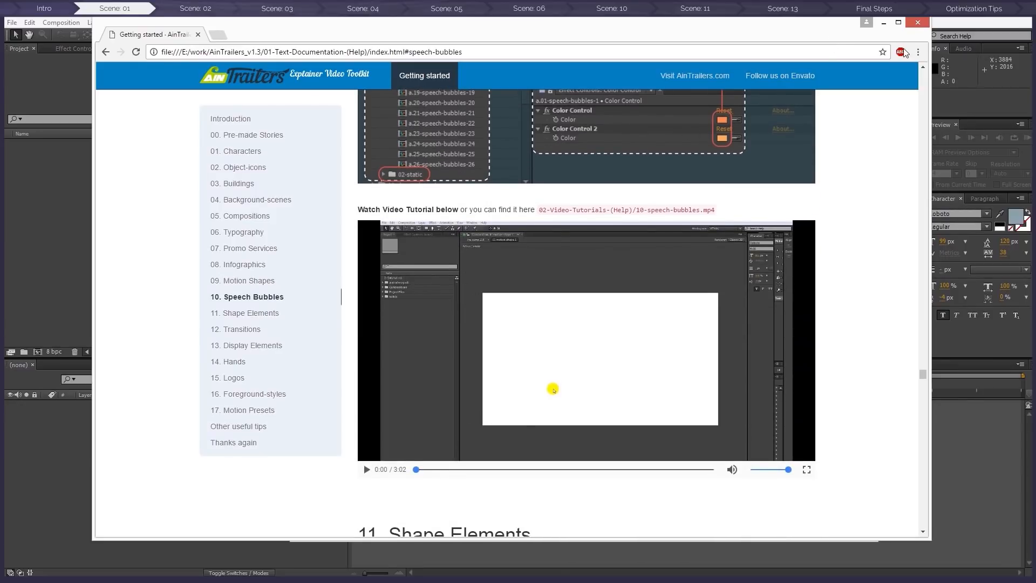
Close the documentation, return to the AinTrailers_v1.3 folder and move its window out of view of After Effects
left_click(917, 23)
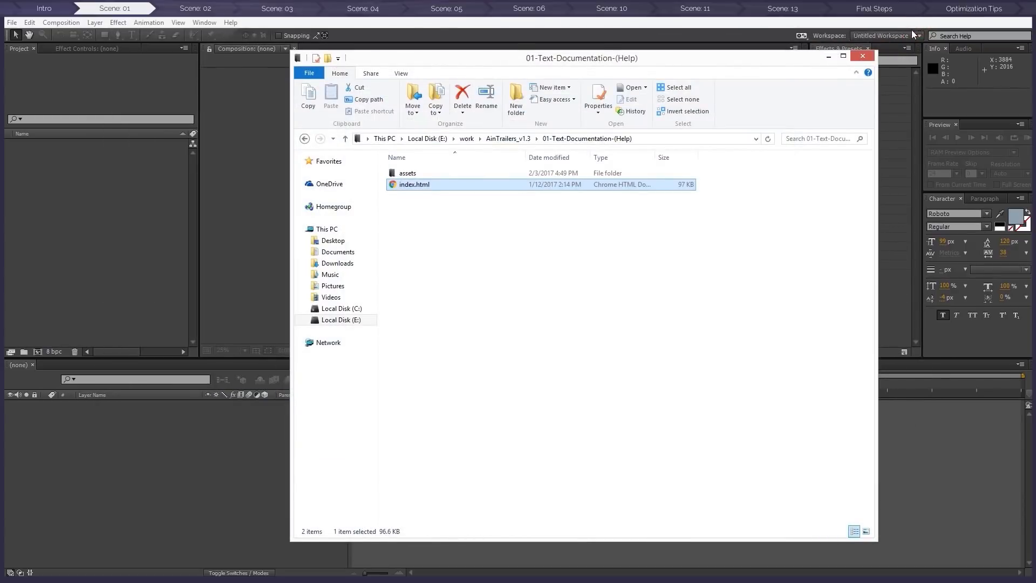
left_click(305, 139)
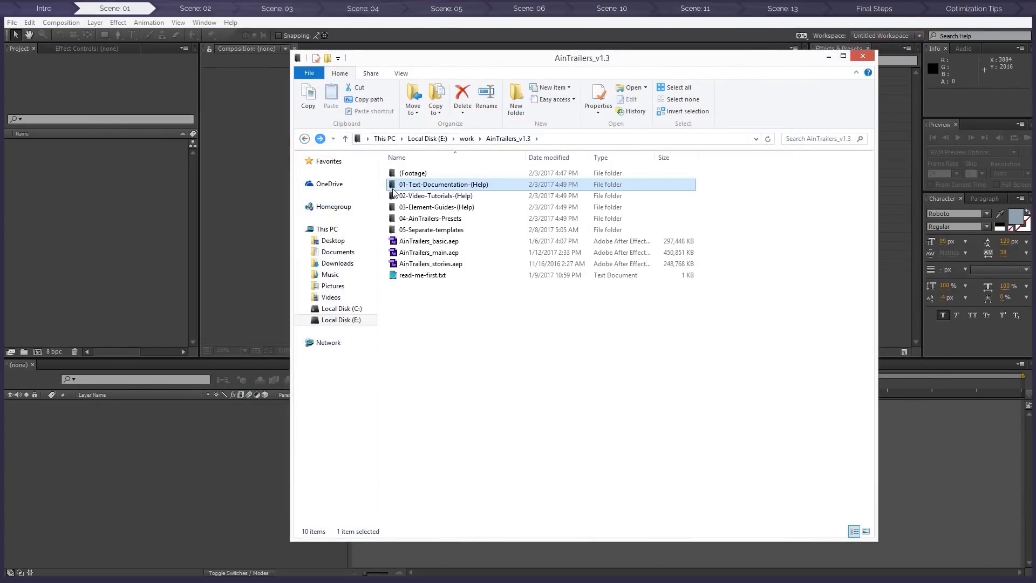
left_click(440, 299)
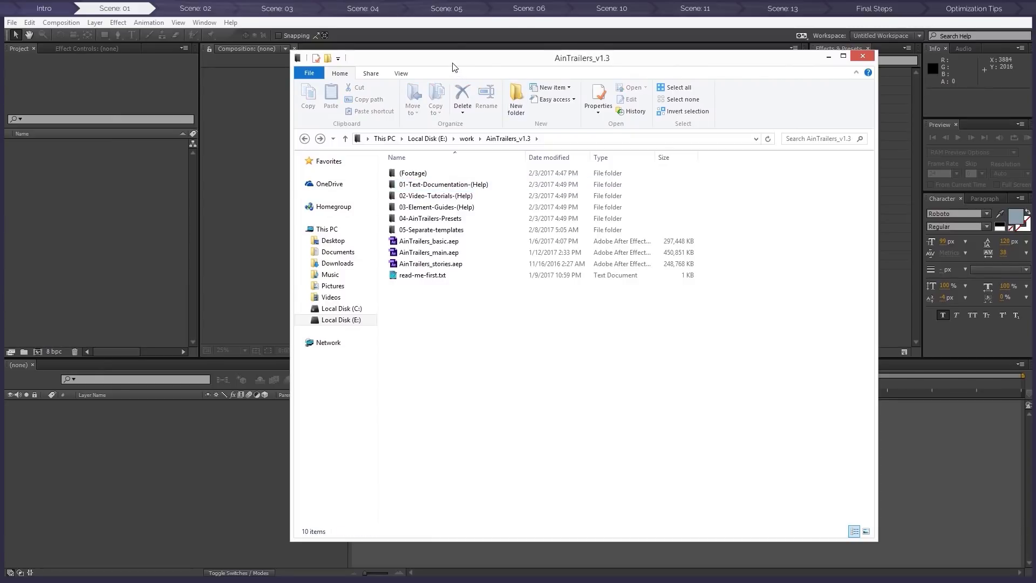
left_click_drag(450, 60, 1035, 61)
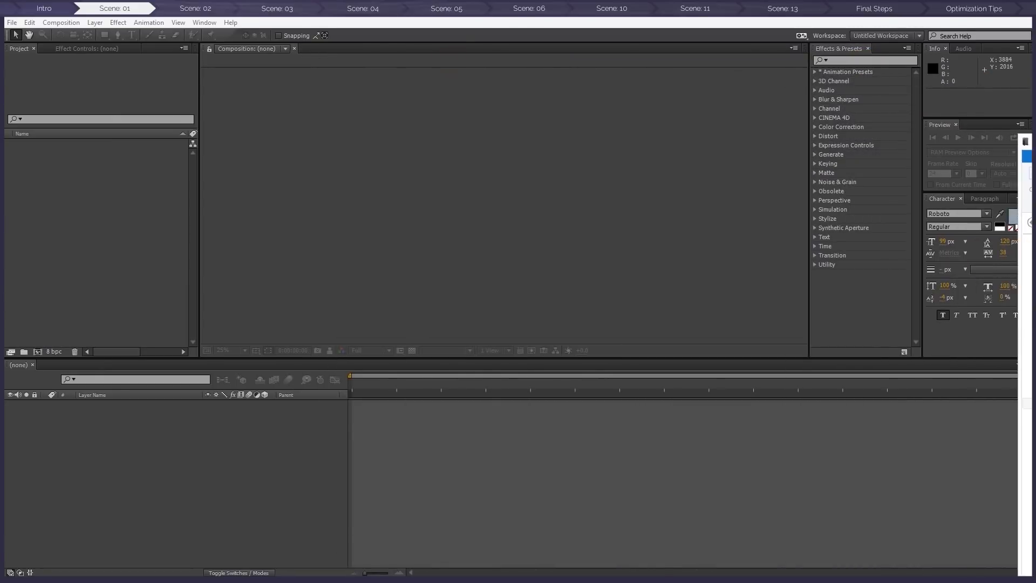
Create the composition Comp 1 at 1920 x 1080 px, 24 fps and 50 seconds long, with its preview resolution at Third
left_click(302, 180)
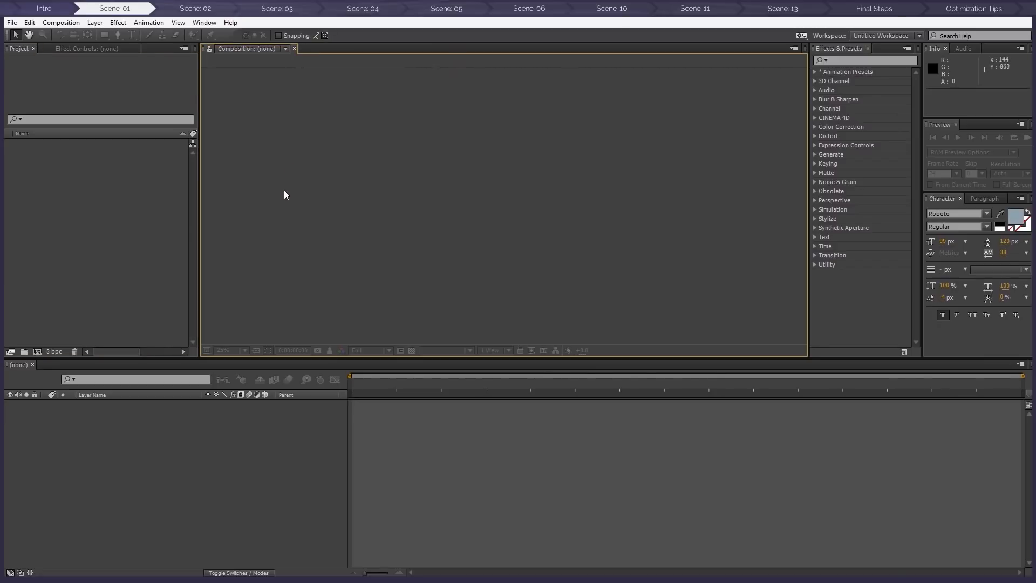
left_click(40, 344)
left_click(39, 351)
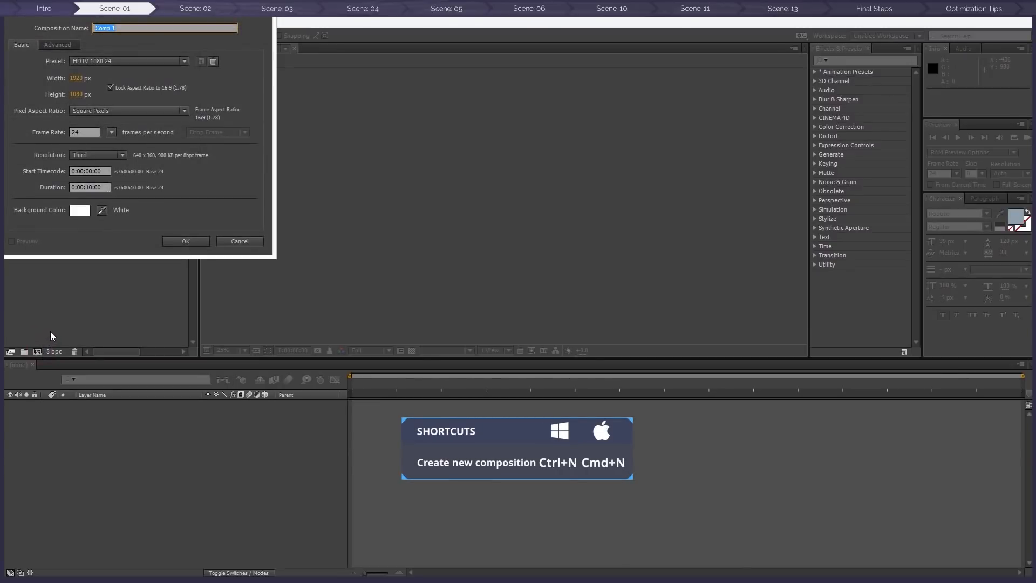
left_click(132, 28)
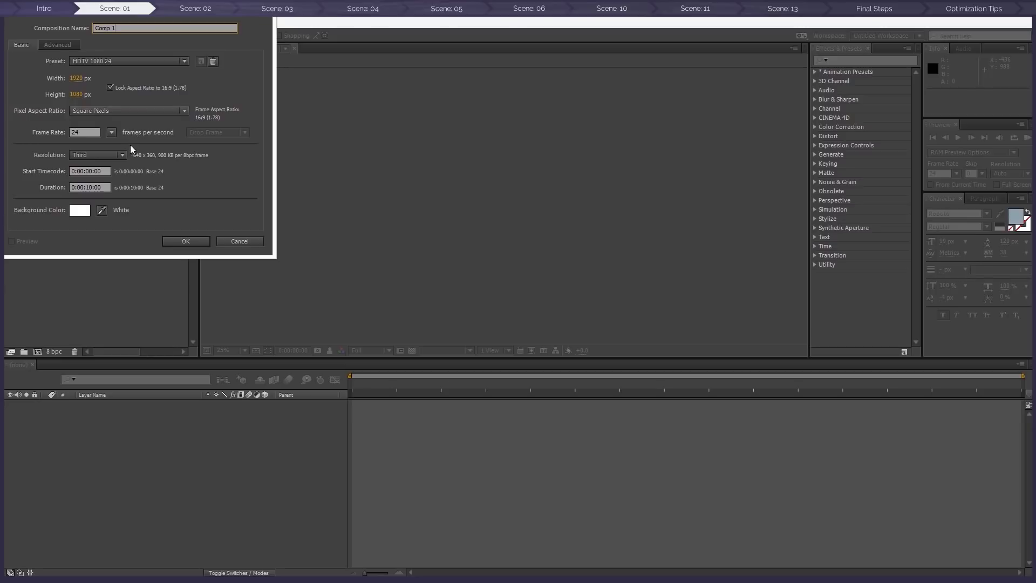
left_click(84, 132)
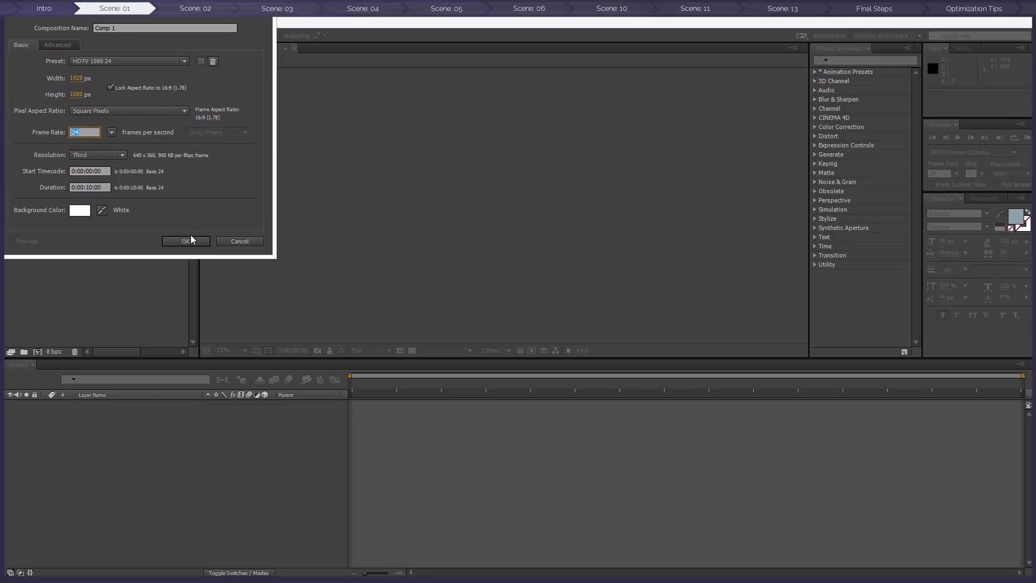
left_click(90, 187)
left_click(190, 241)
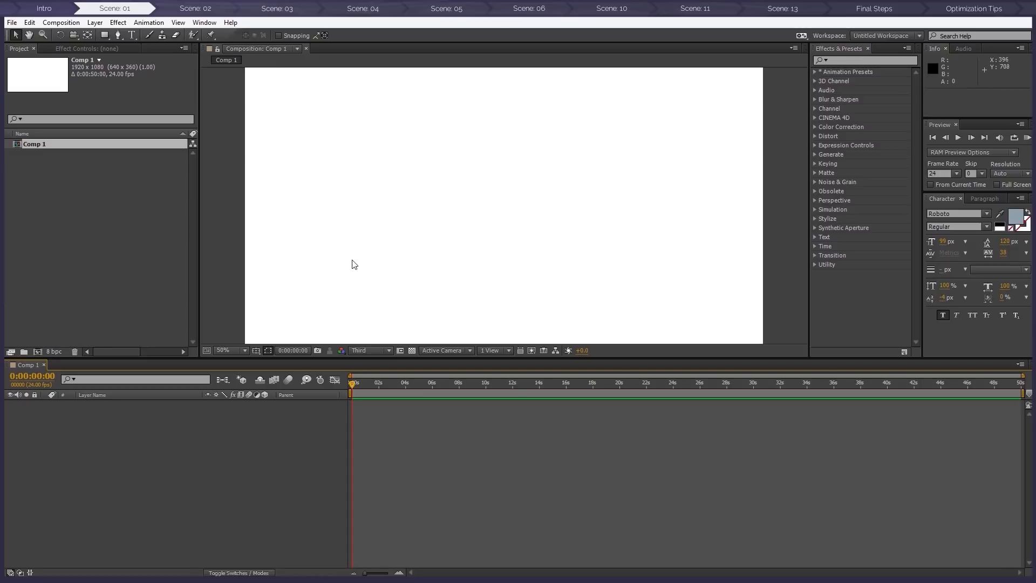
left_click(365, 351)
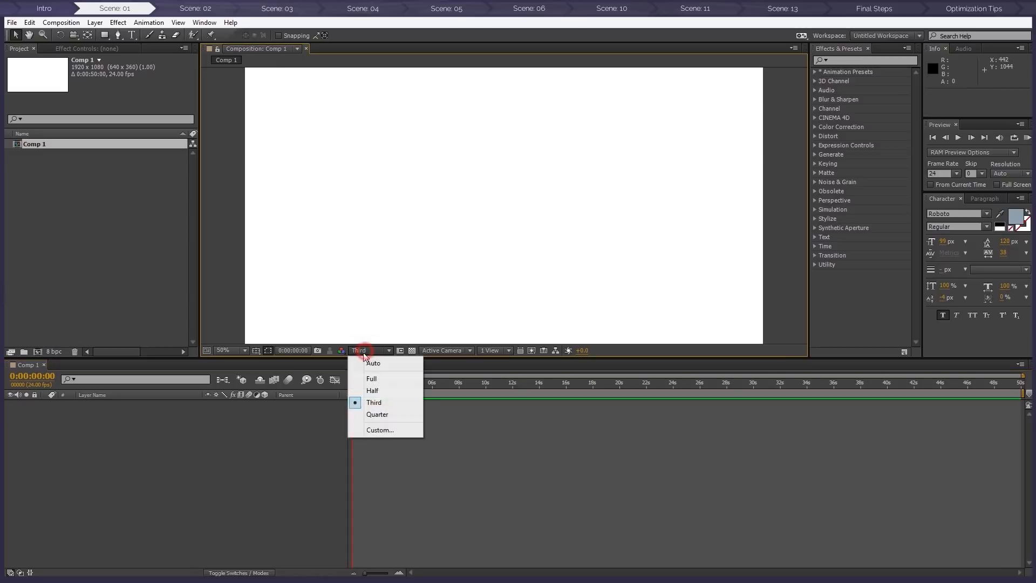
left_click(375, 404)
Create a second composition named Part 1 at 1920 x 1080 px, 24 fps, with a duration of 15 seconds
left_click(100, 217)
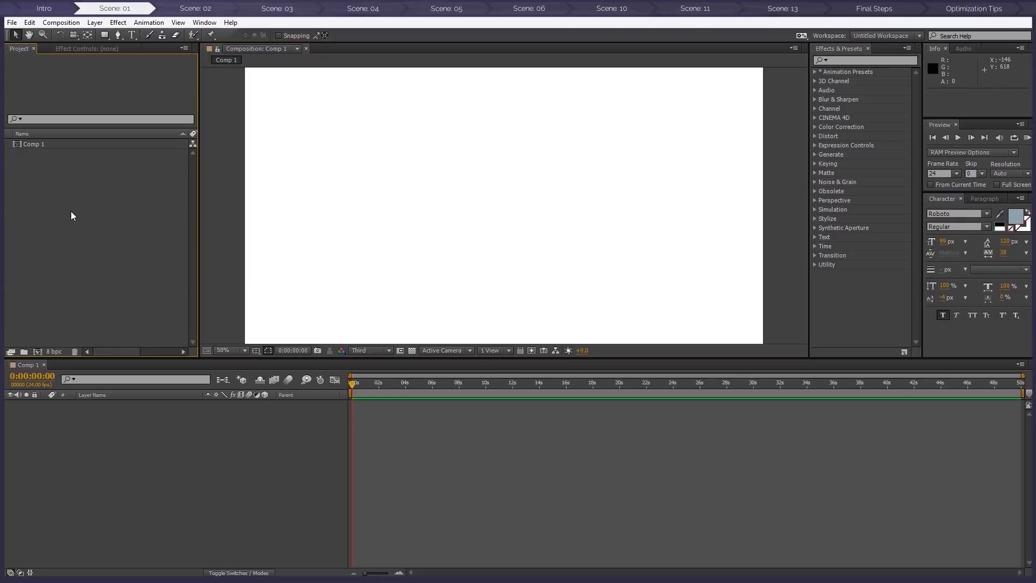
left_click(38, 351)
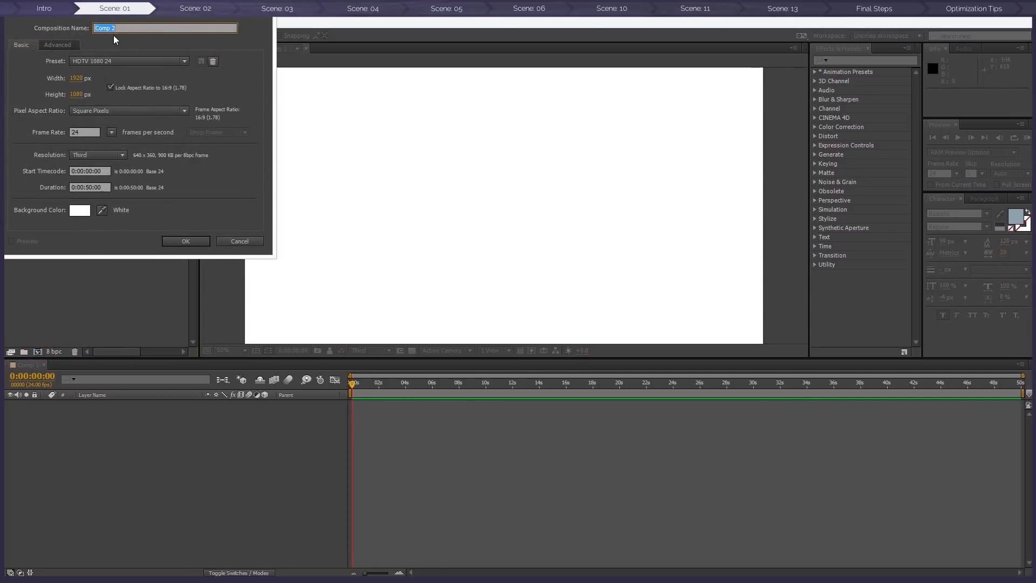
type("Part 1")
left_click(89, 187)
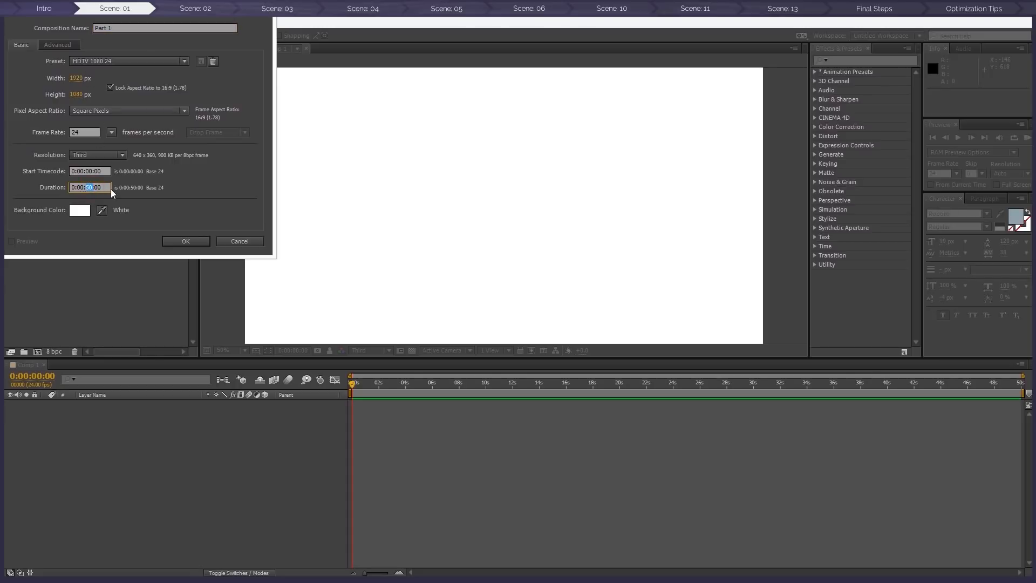
left_click(201, 244)
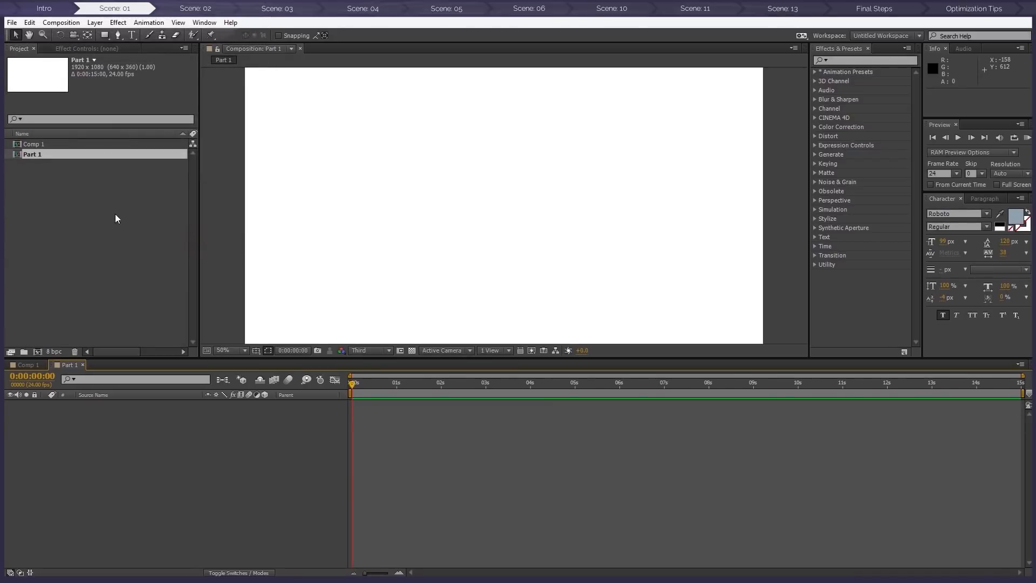
left_click(92, 197)
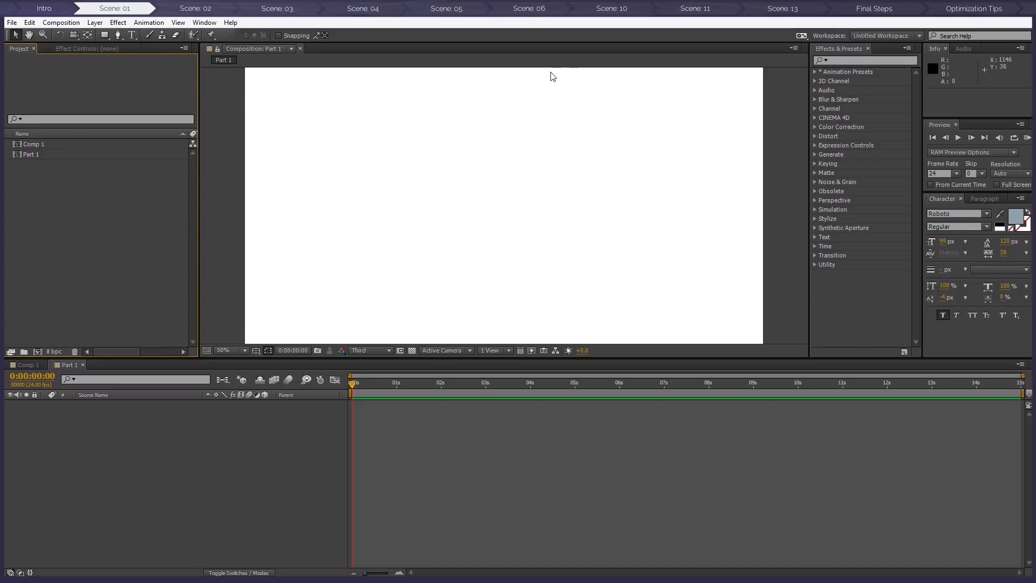
Switch to File Explorer, view the element guide images in 03-Element-Guides-(Help), and return to After Effects
left_click_drag(1035, 148, 580, 66)
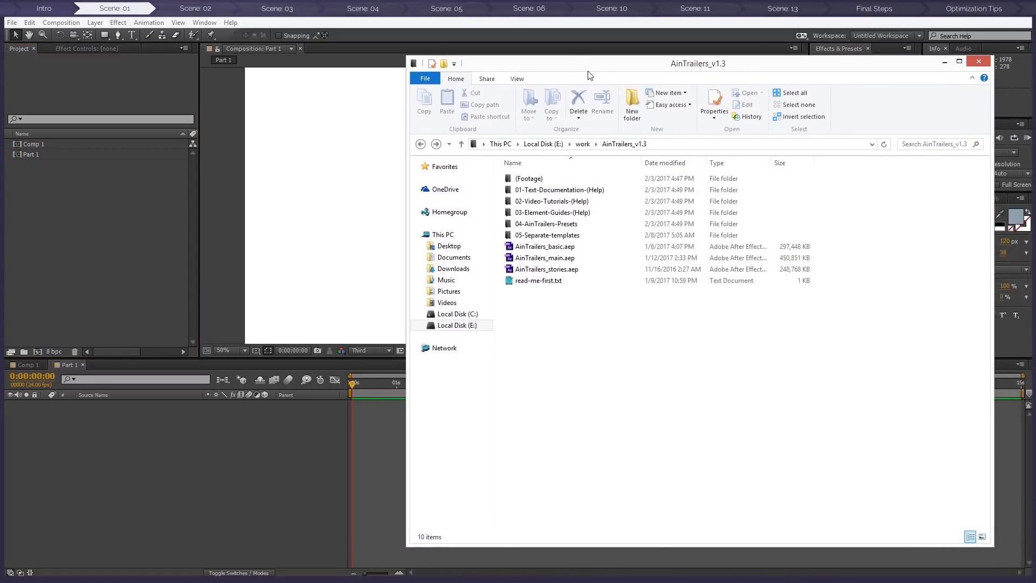
left_click(547, 202)
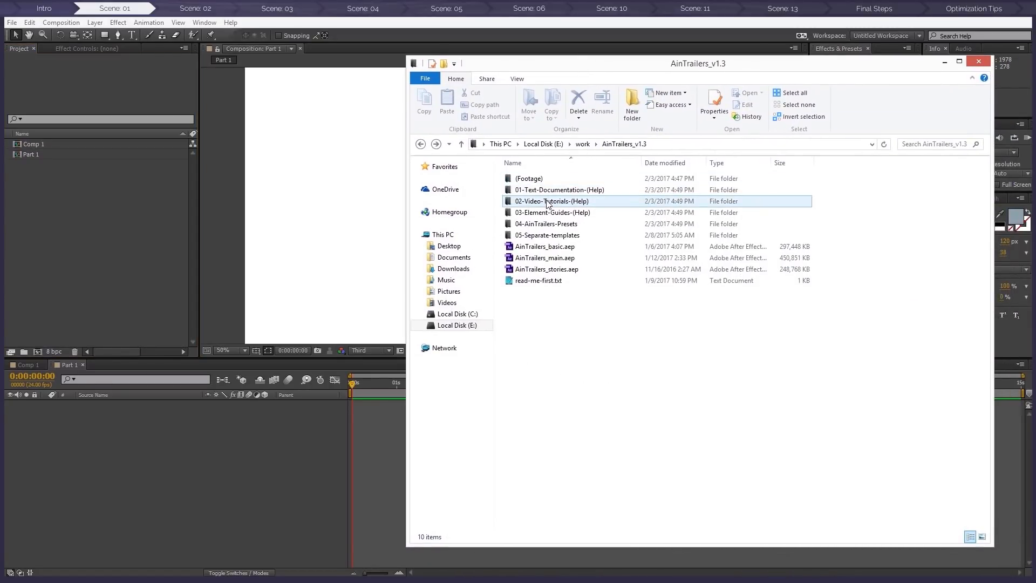
double_click(547, 212)
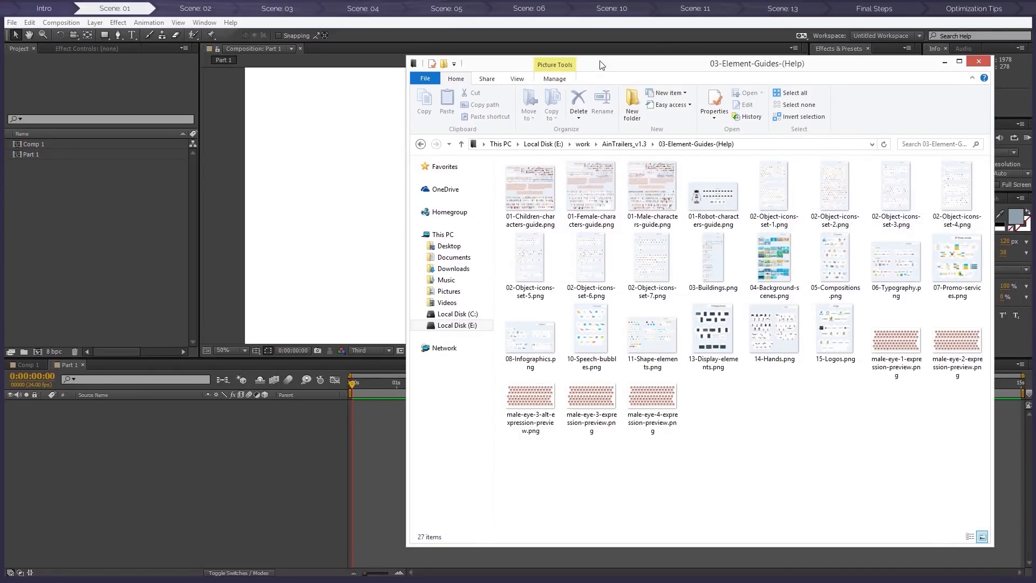
left_click_drag(590, 63, 1035, 86)
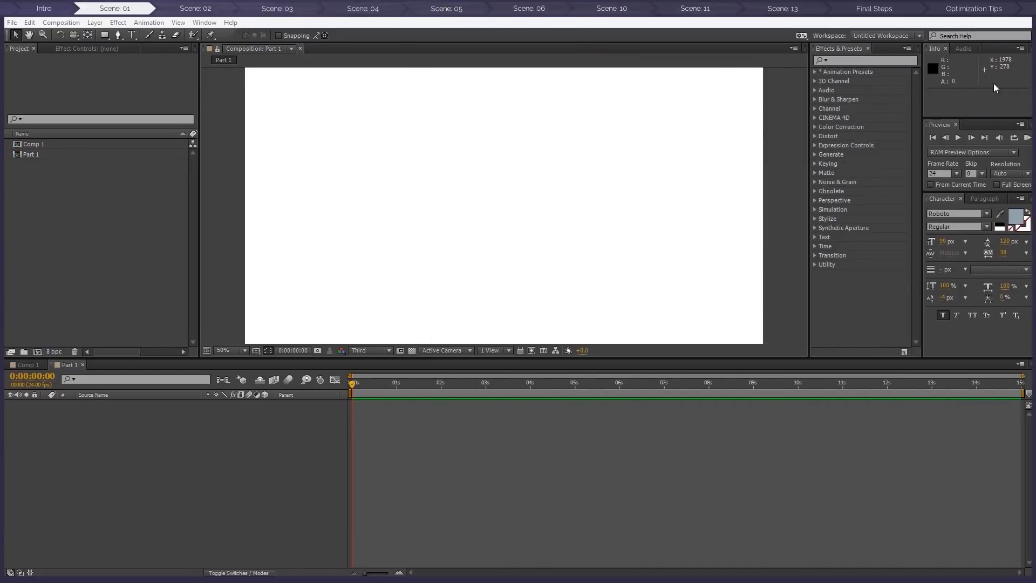
Import 01-male-characters.aep from the 05-Separate-templates folder into the project
right_click(111, 224)
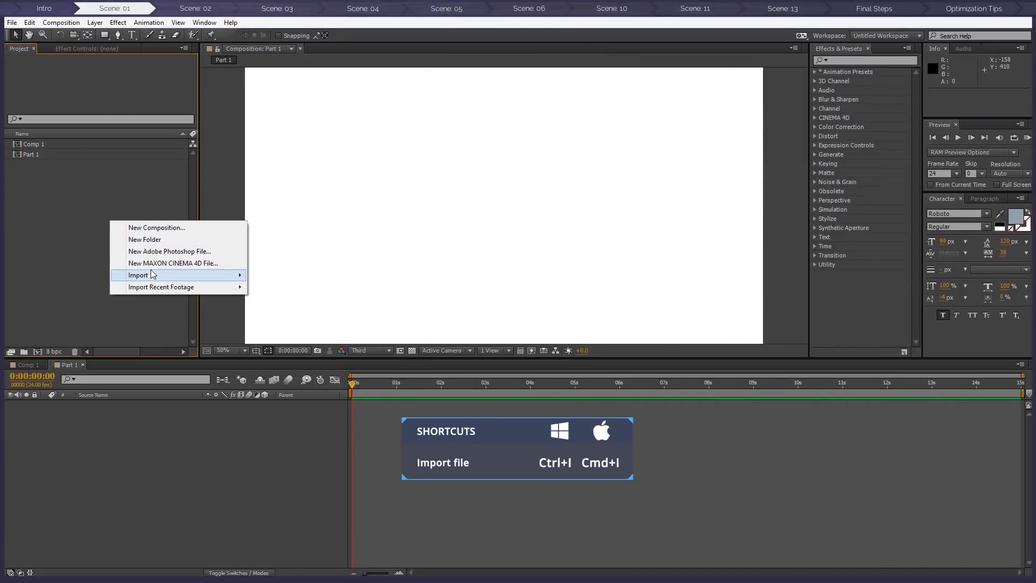
mouse_move(157, 275)
left_click(294, 275)
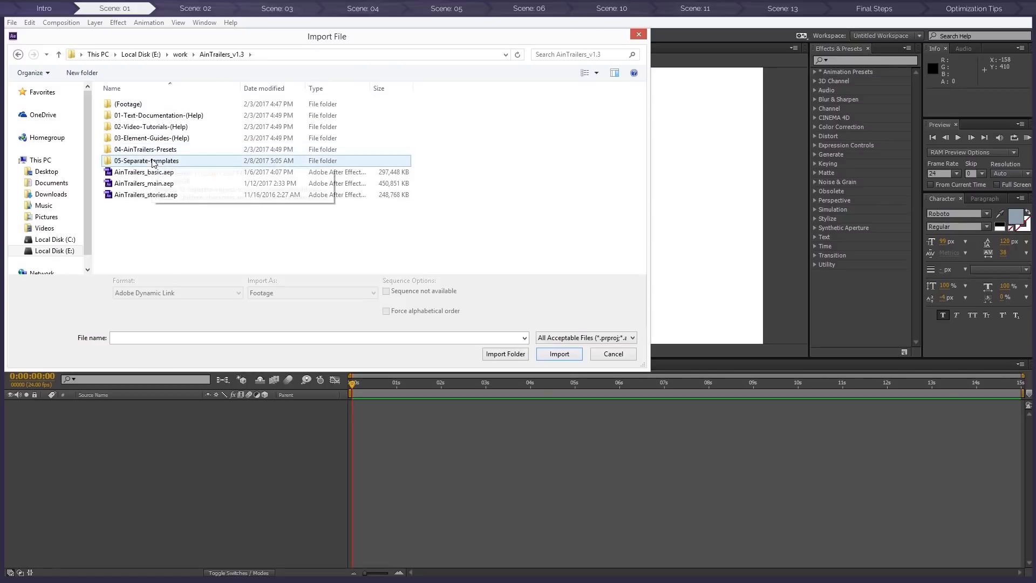
double_click(145, 161)
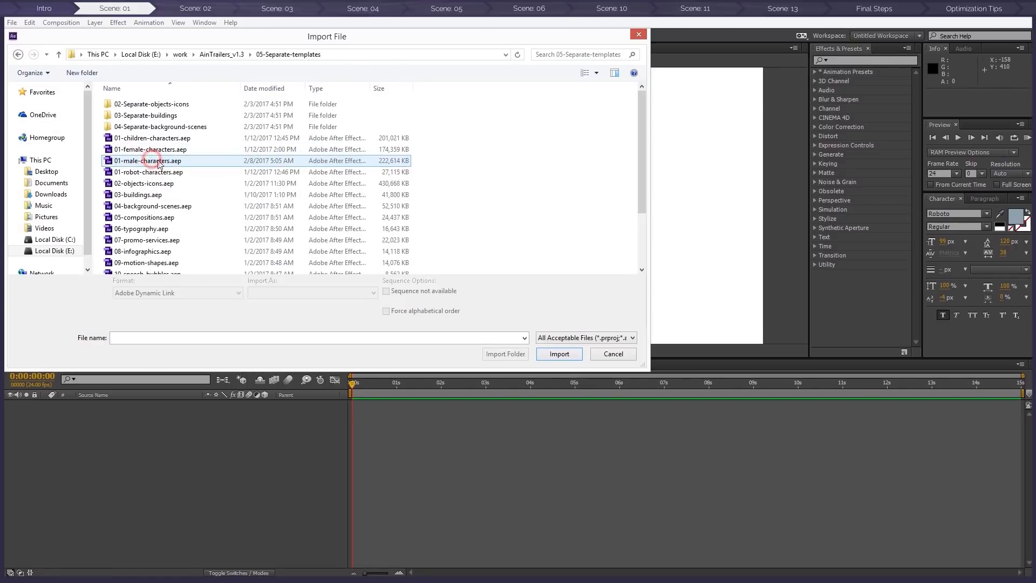
left_click(126, 164)
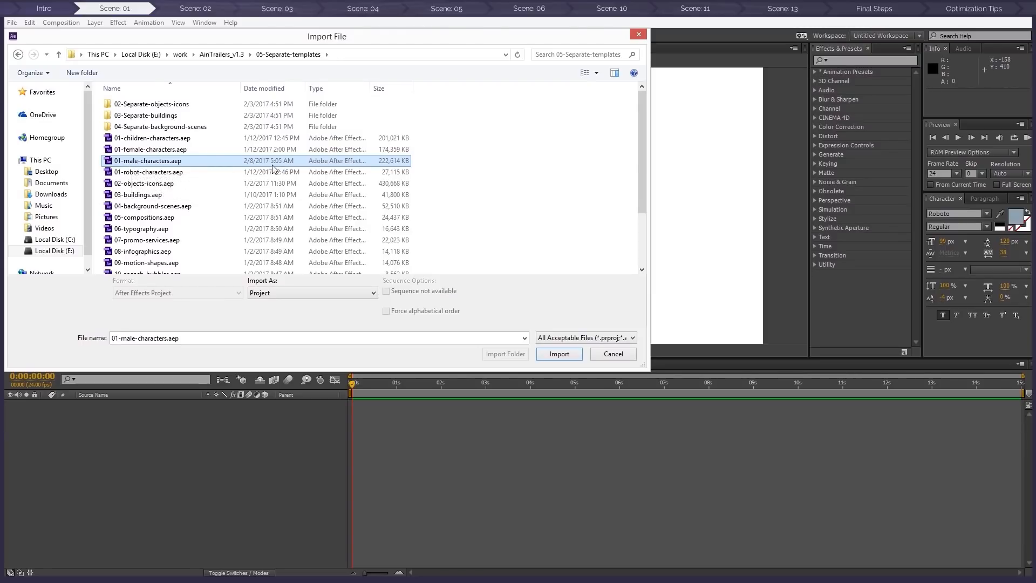
left_click(559, 353)
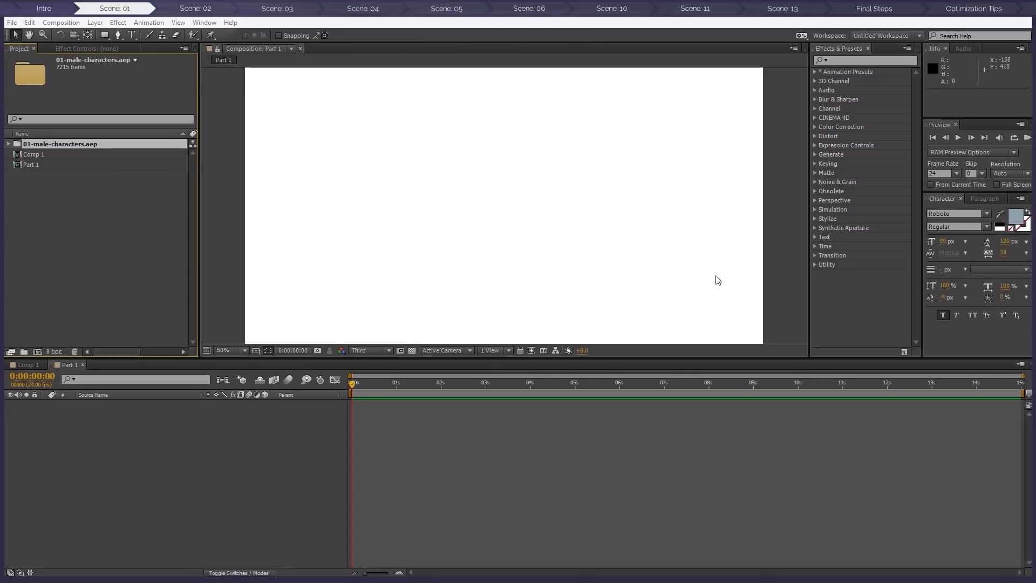
Import 06-typography.aep and 10-speech-bubbles.aep together from the 05-Separate-templates folder
right_click(124, 220)
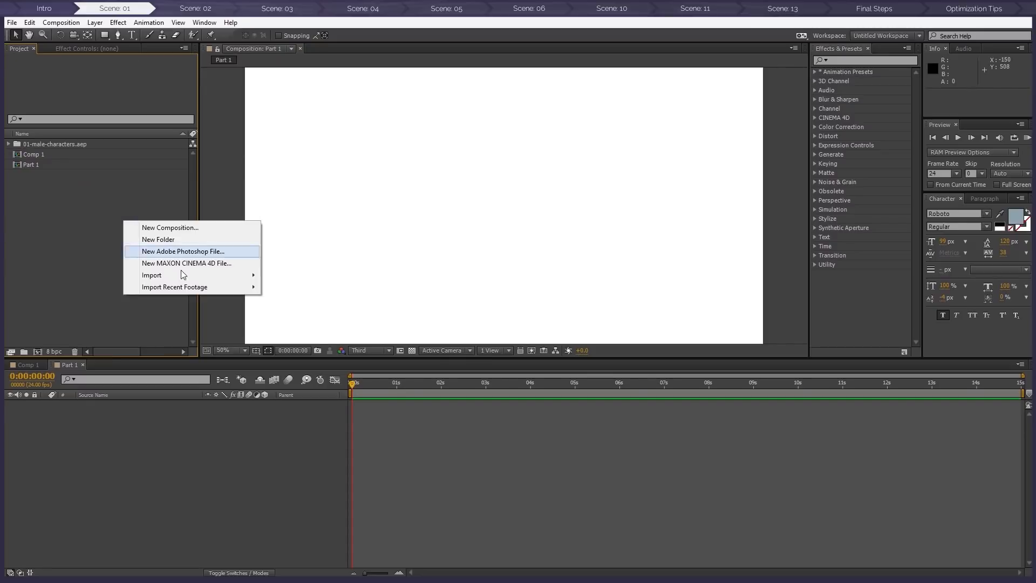
mouse_move(180, 275)
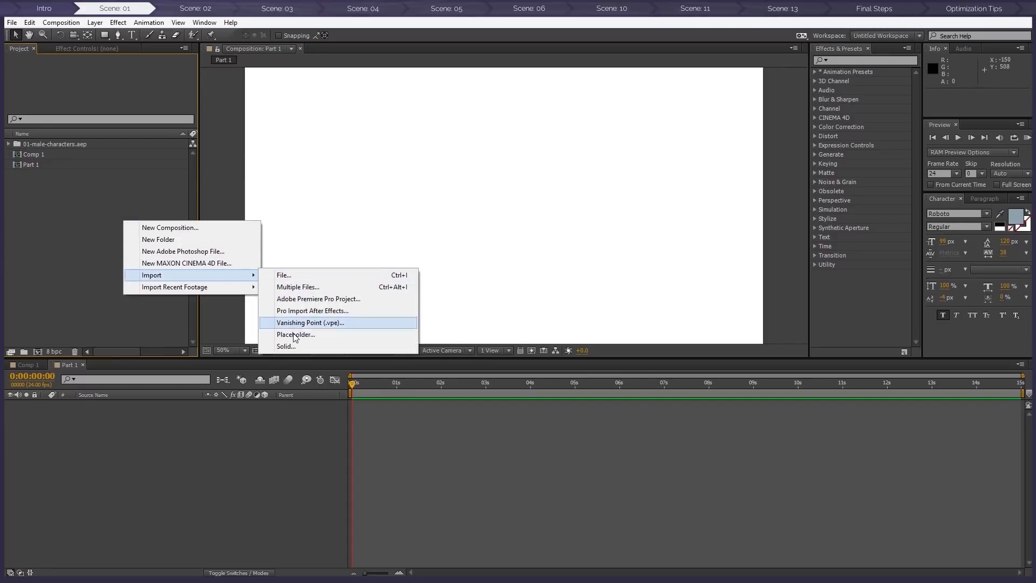
left_click(283, 275)
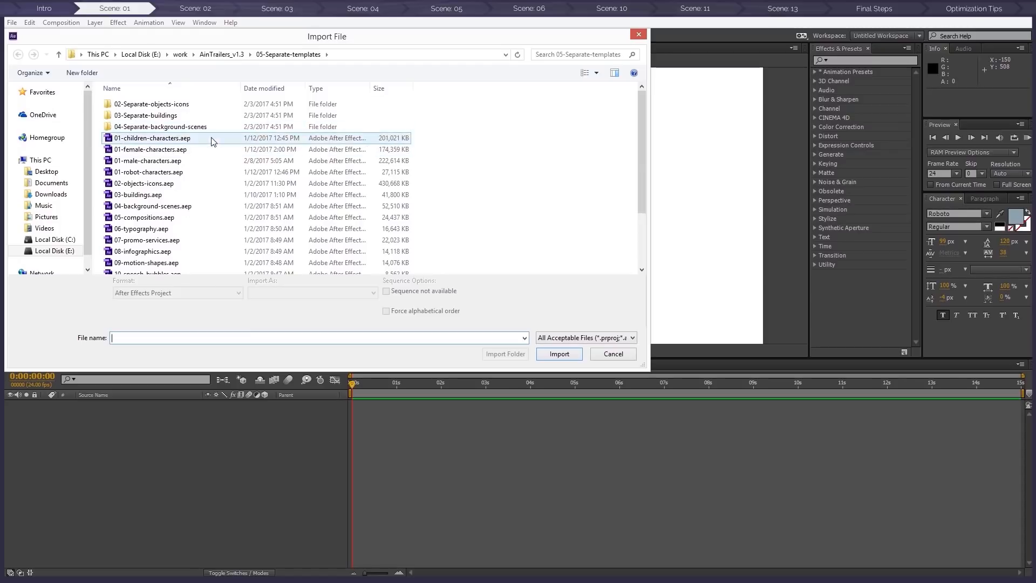
left_click_drag(639, 152, 639, 200)
left_click(162, 200)
left_click(146, 154, "ctrl")
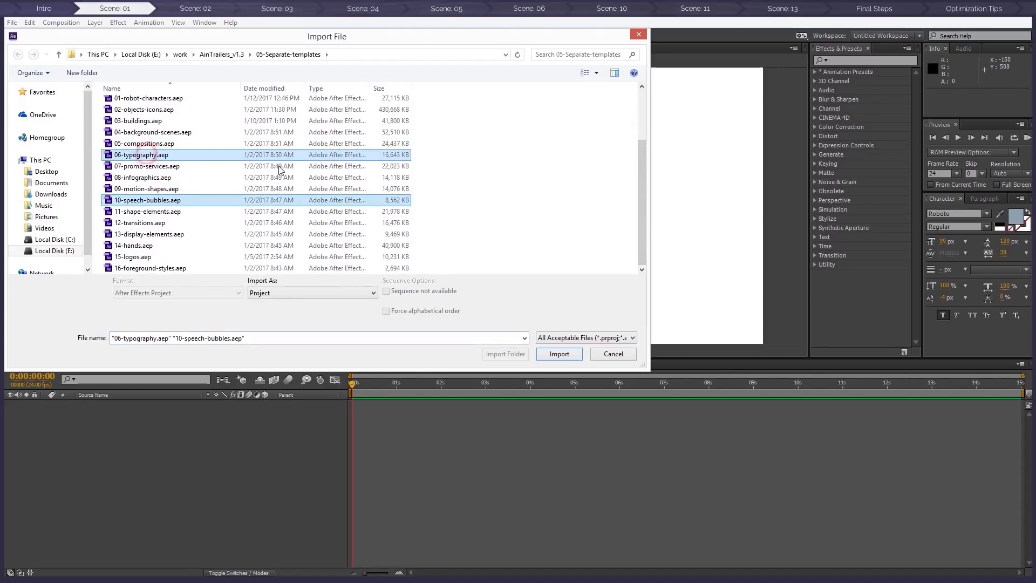
left_click(576, 354)
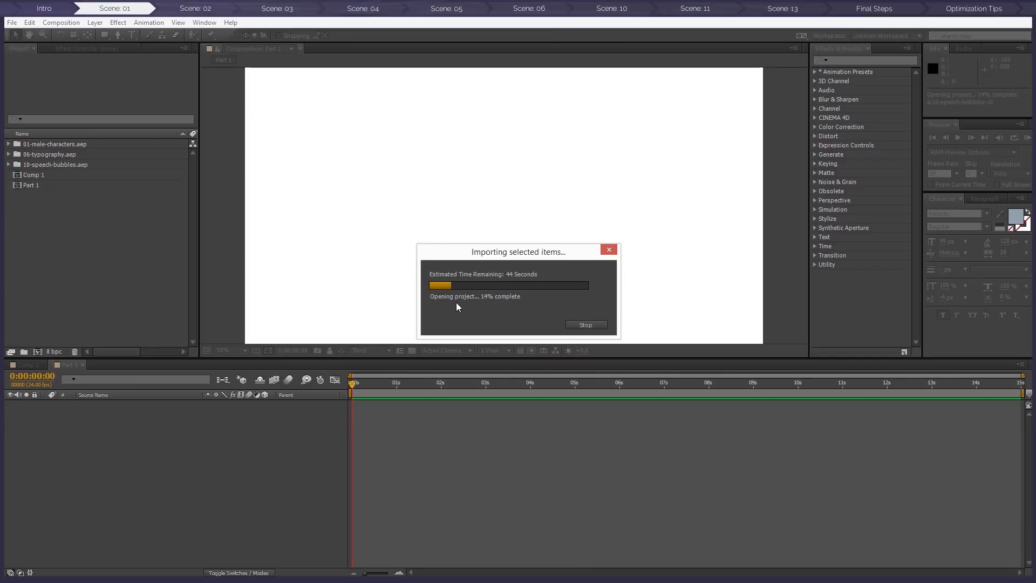
left_click(121, 267)
Create a solid layer named BG in Part 1, sampling its blue-gray color from the text fill swatch, and lock the layer
left_click(230, 350)
left_click(258, 377)
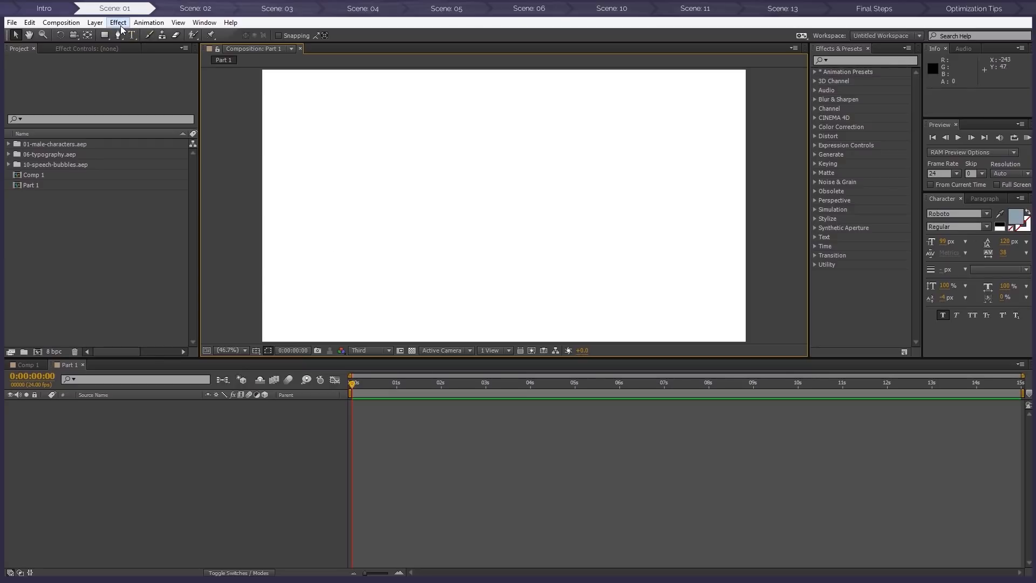
left_click(96, 23)
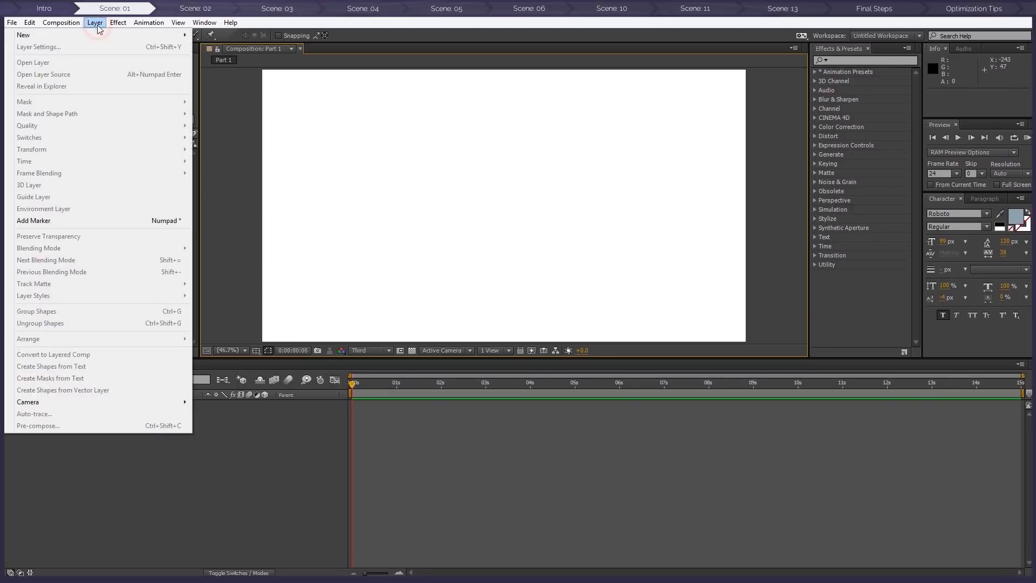
mouse_move(105, 37)
left_click(240, 47)
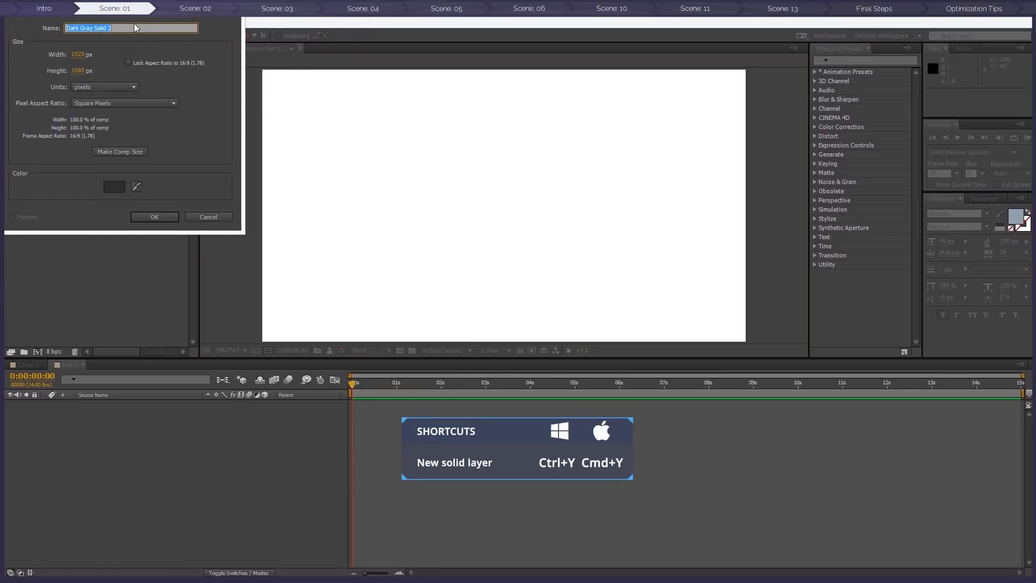
left_click_drag(135, 9, 147, 15)
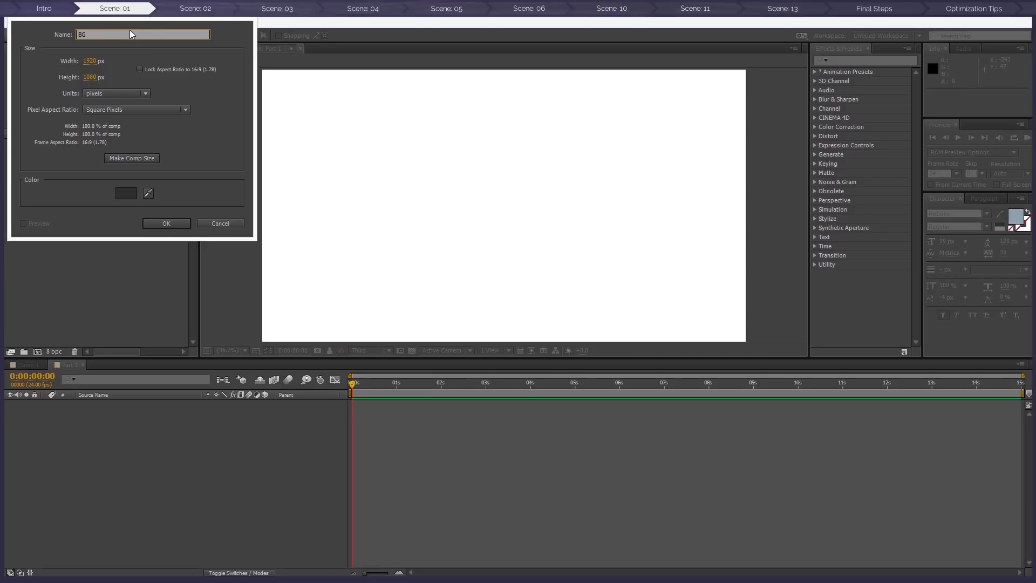
left_click(147, 194)
left_click(1016, 218)
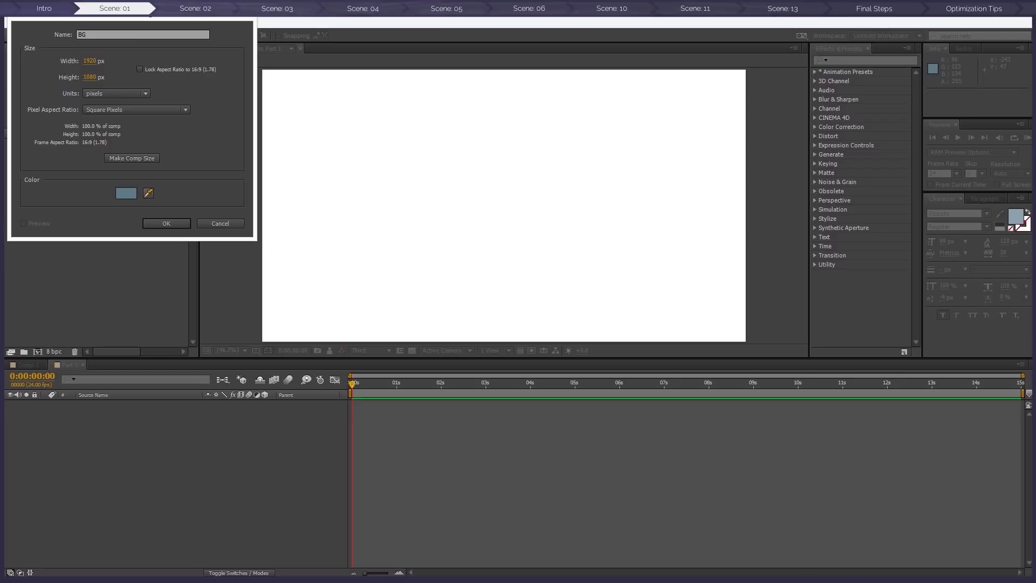
left_click(170, 223)
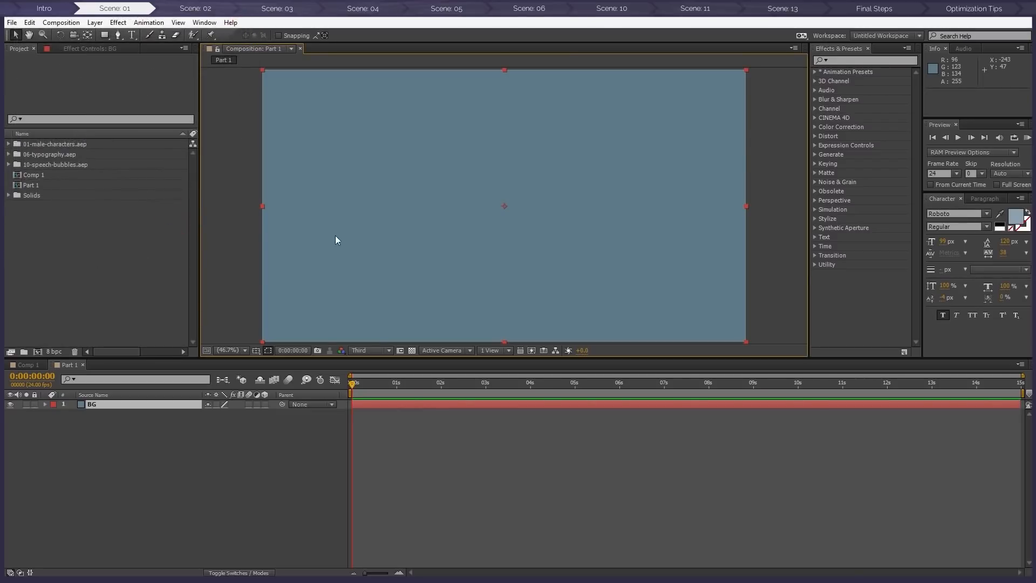
left_click(63, 433)
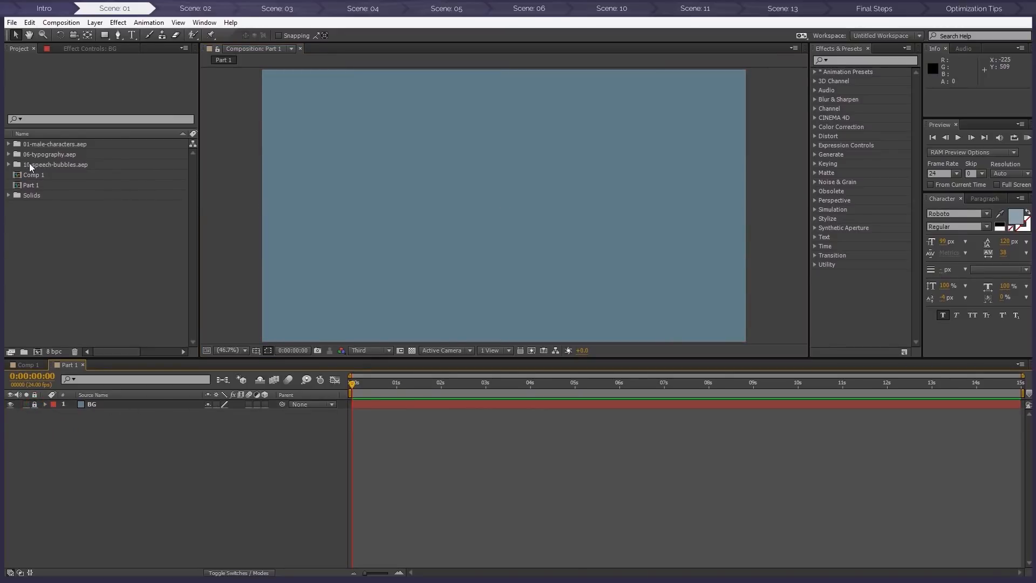
Expand the 06-typography.aep folder, examine the short typography designs in the 06-Typography.png guide in File Explorer, and return to After Effects
left_click(9, 155)
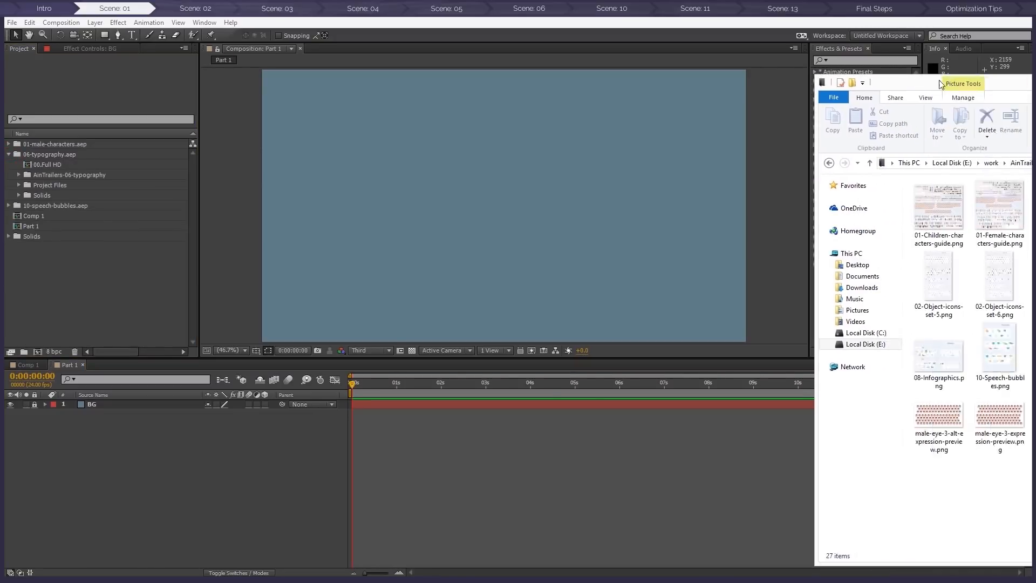
left_click_drag(1035, 83, 603, 67)
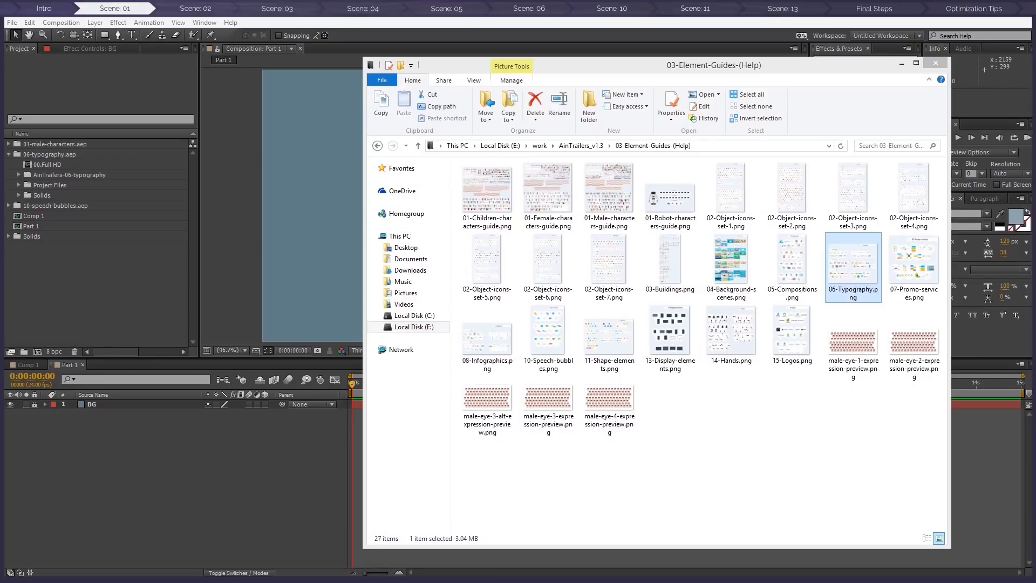
double_click(853, 264)
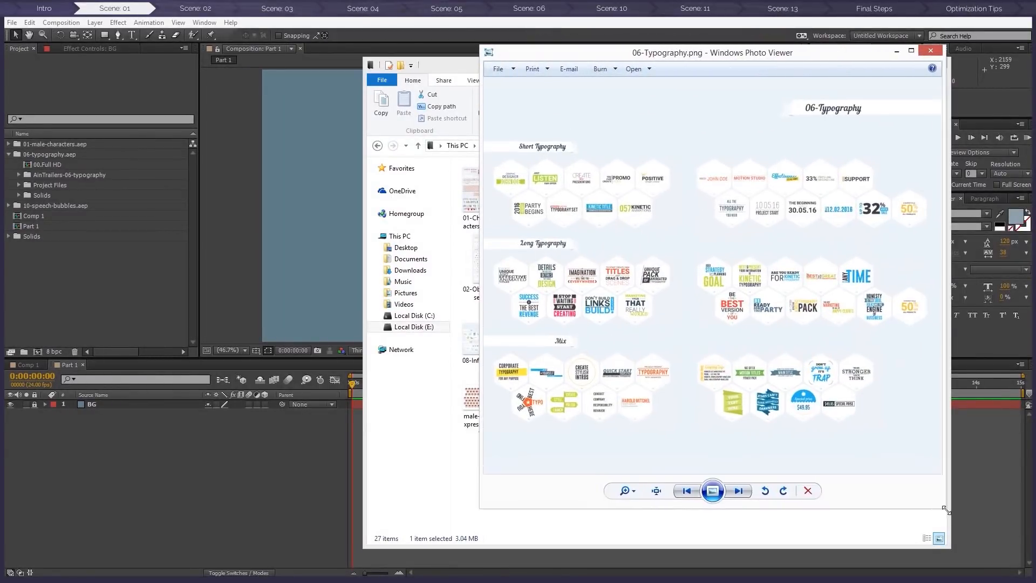
scroll(592, 201, "up", 3)
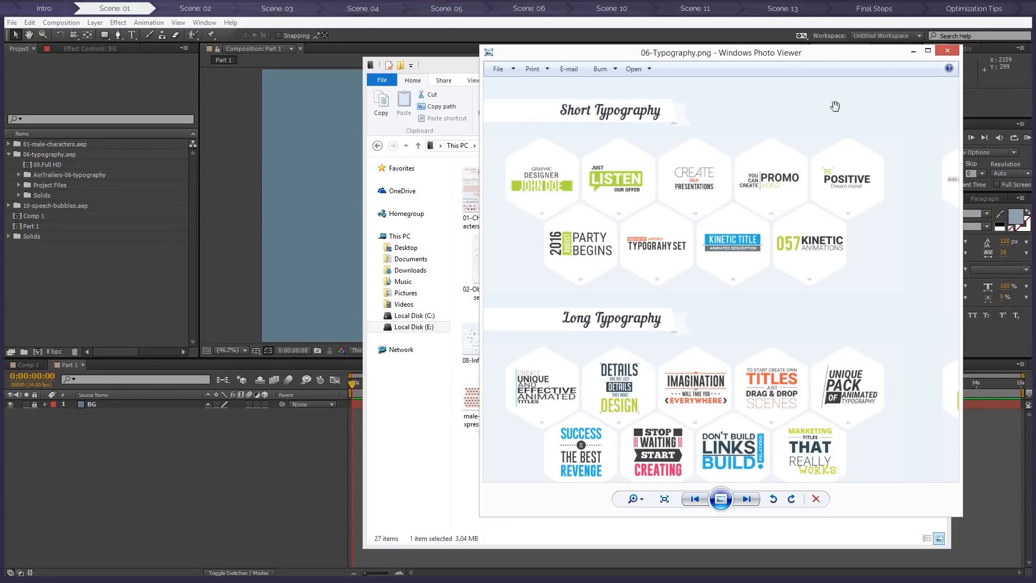
left_click(948, 53)
left_click_drag(558, 64, 1034, 83)
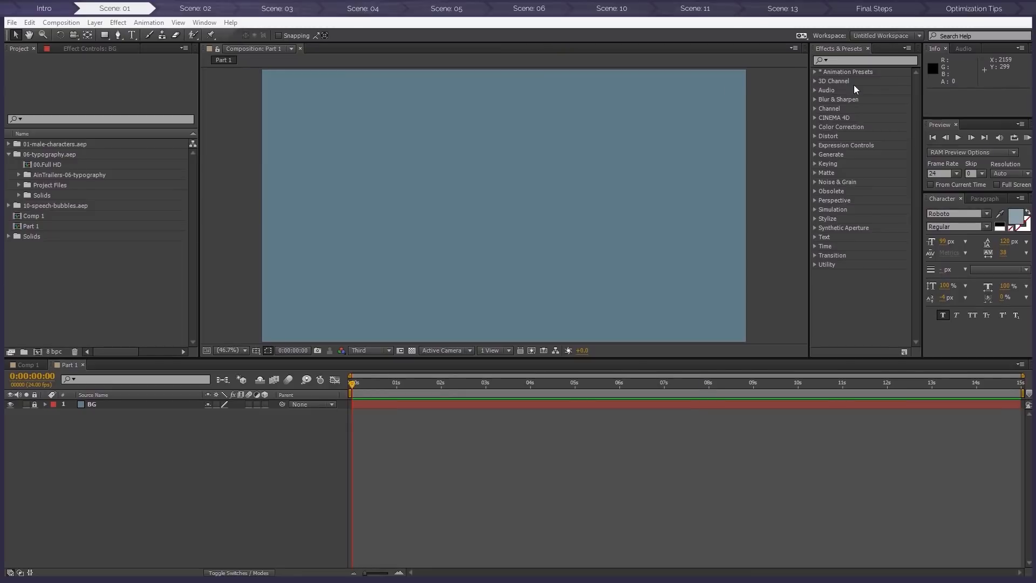
Add 01-short-typo-1 from the 01-short folder to Part 1 above BG and move the current time to 0:00:05:21
left_click(19, 175)
left_click(29, 185)
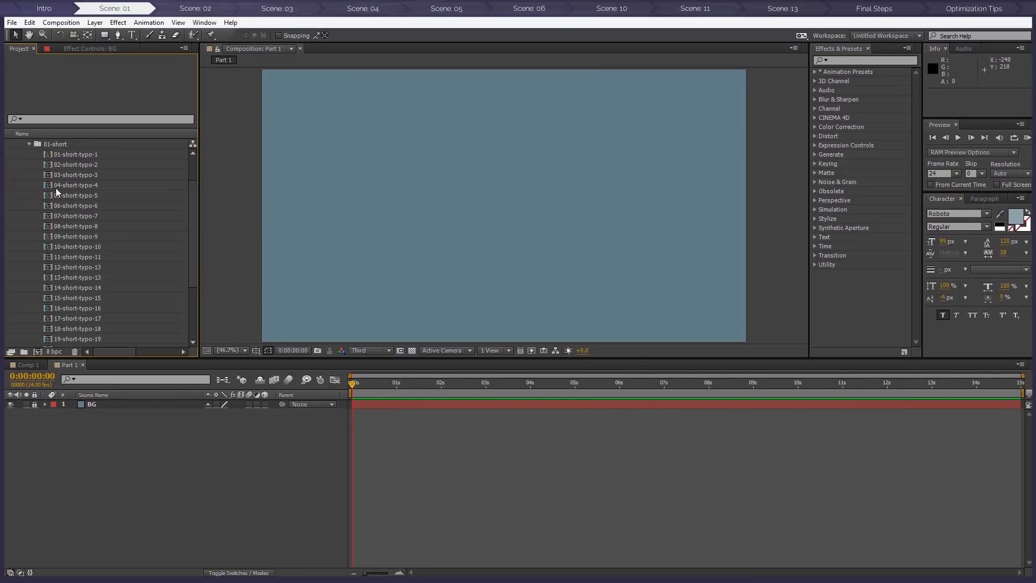
left_click_drag(63, 157, 171, 405)
left_click_drag(352, 384, 576, 384)
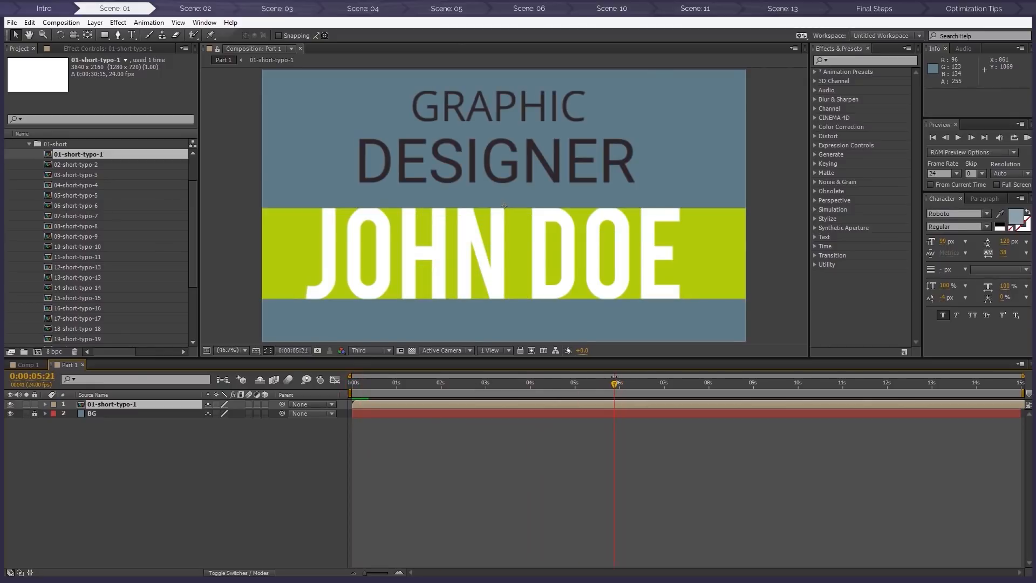
Scale the 01-short-typo-1 layer to 50% and collapse the typography folders in the project
scroll(514, 218, "down", 3)
scroll(513, 218, "up", 1)
key("s")
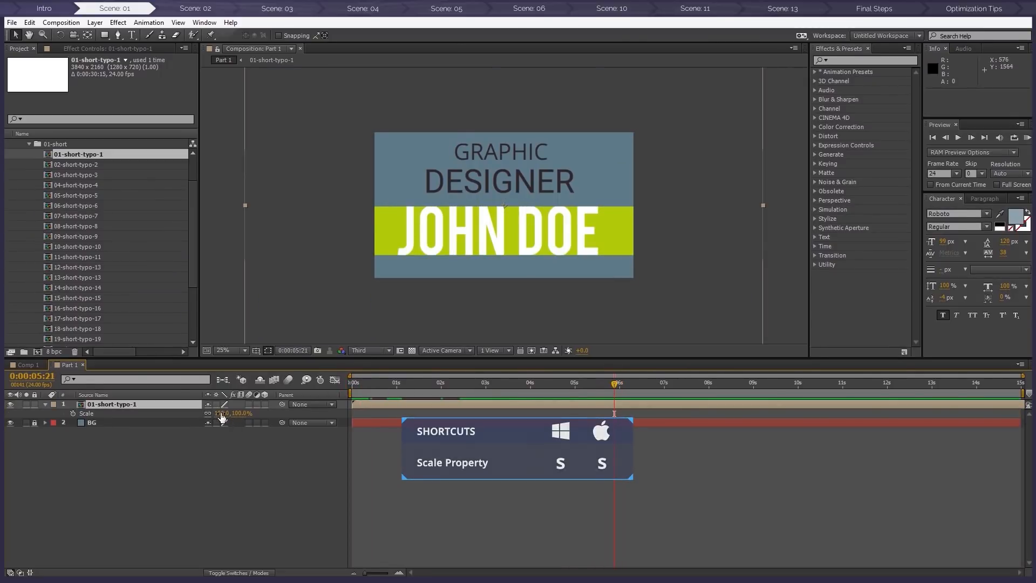
left_click_drag(220, 413, 193, 413)
left_click(29, 144)
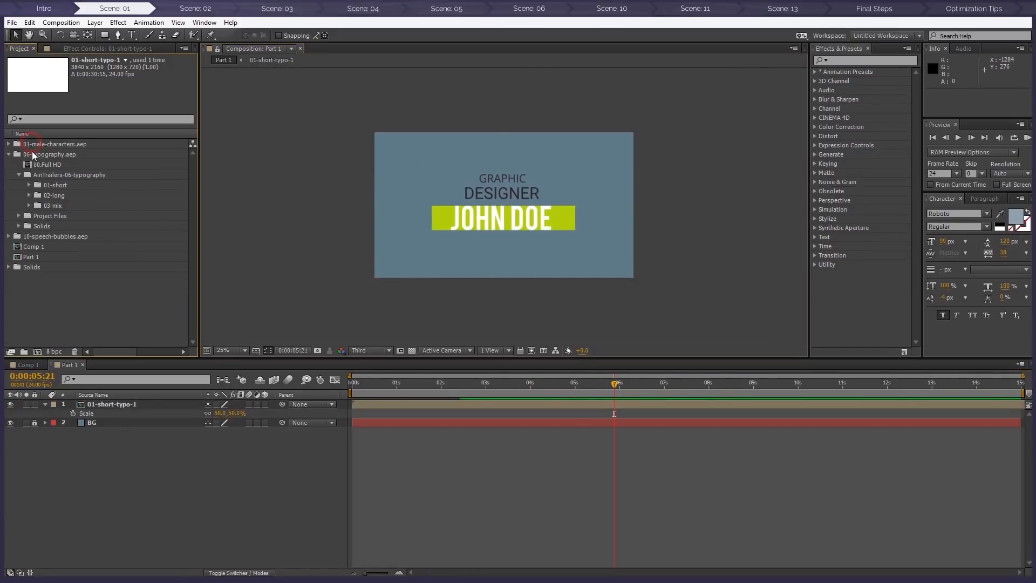
left_click(9, 155)
Switch to File Explorer, examine the numbered bubble designs in the 10-Speech-bubbles.png guide, and return to After Effects
left_click_drag(1035, 81, 594, 81)
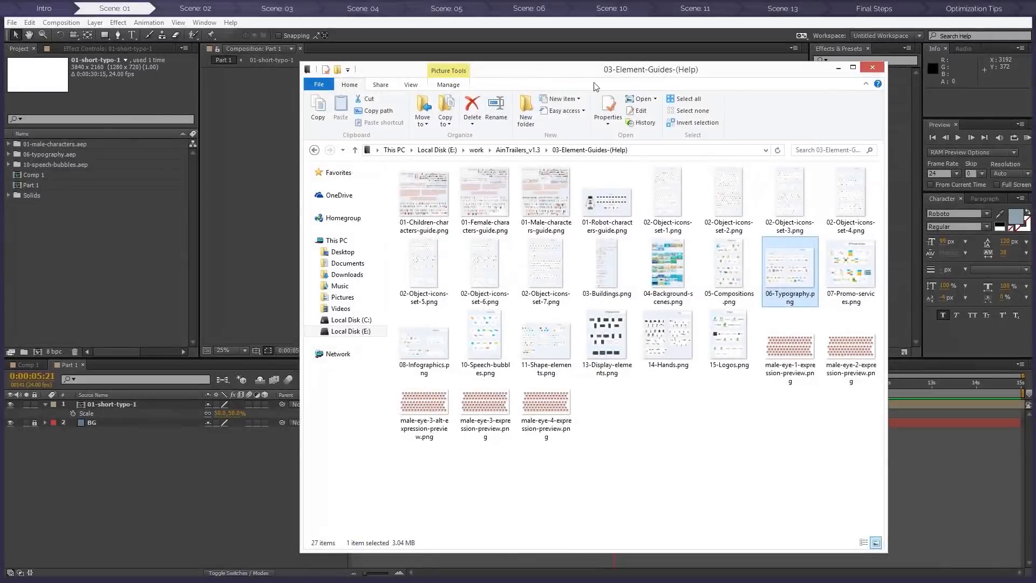
double_click(511, 346)
scroll(736, 232, "up", 2)
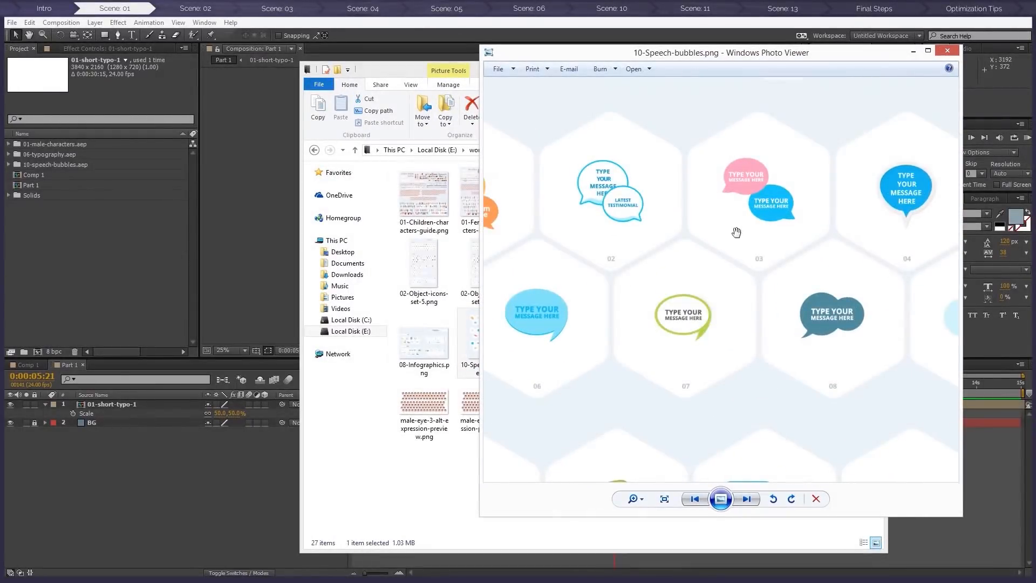
left_click_drag(733, 222, 701, 227)
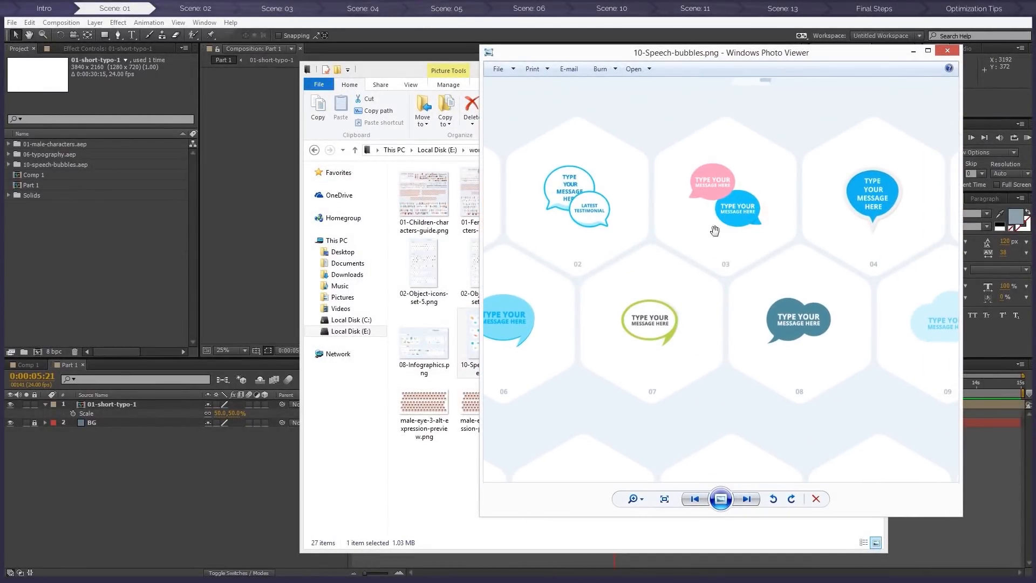
left_click(947, 50)
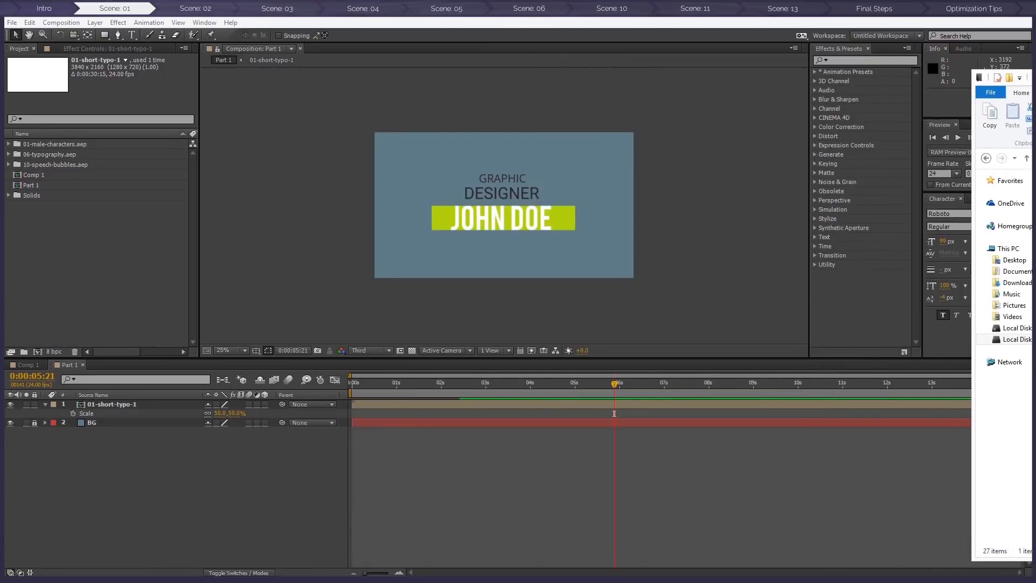
Add a.03-speech-bubbles-3 from the 01-animated folder of 10-speech-bubbles.aep to Part 1 as the topmost layer
left_click(9, 164)
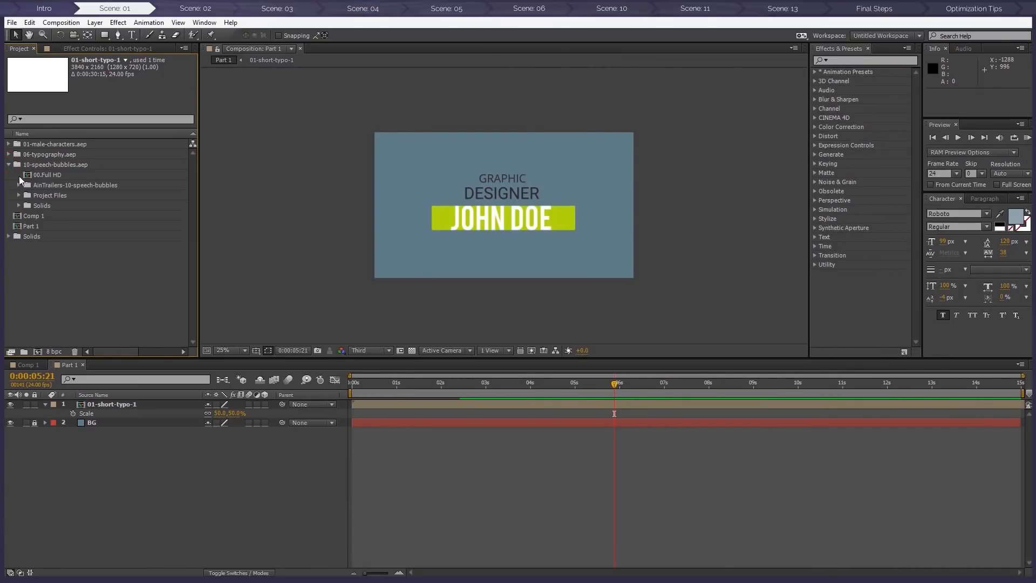
left_click(20, 185)
left_click(28, 195)
scroll(81, 178, "down", 2)
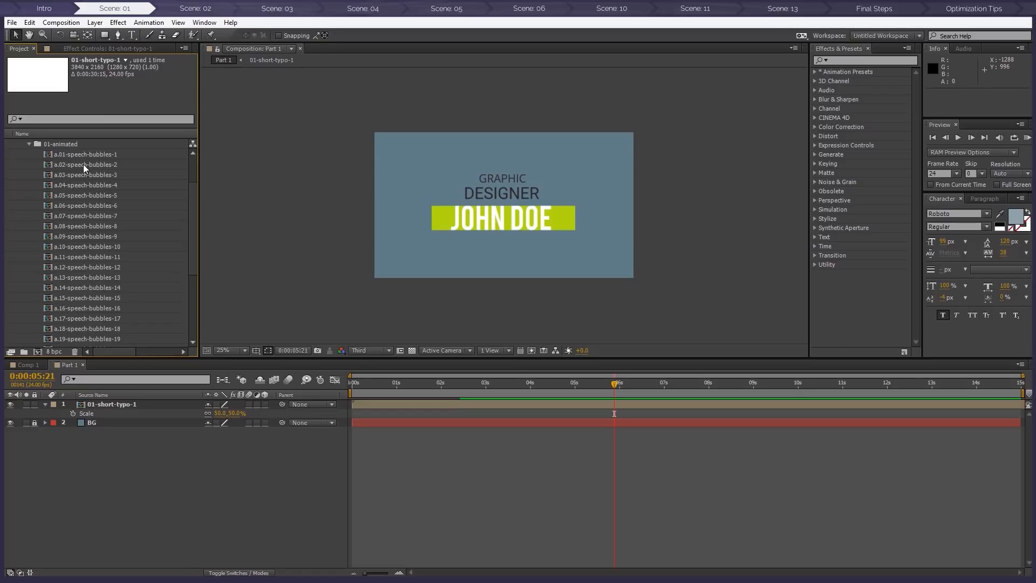
left_click_drag(77, 174, 166, 401)
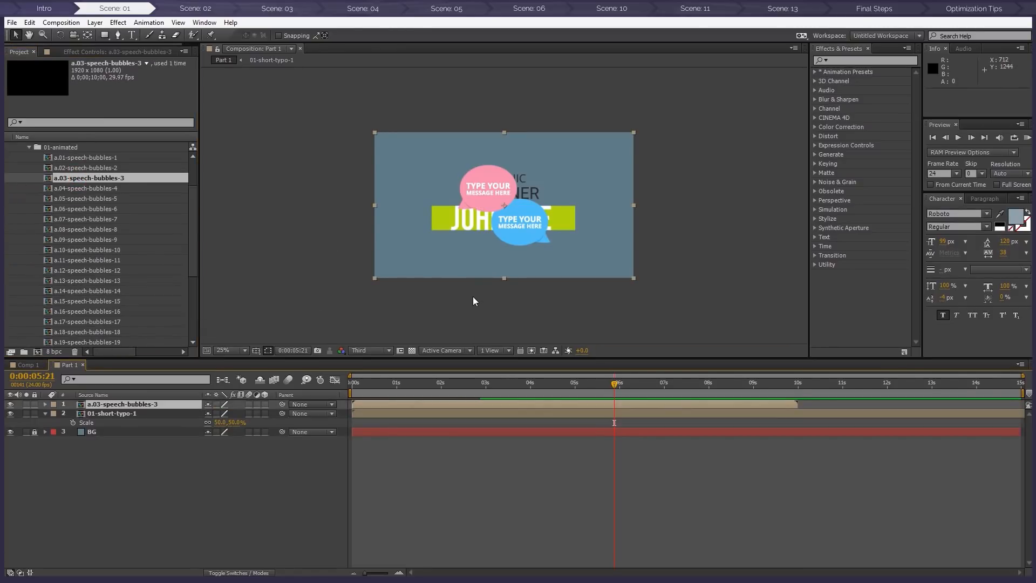
left_click(477, 305)
Collapse the speech bubble folders and hide the a.03-speech-bubbles-3 and 01-short-typo-1 layers
left_click(29, 147)
left_click(10, 167)
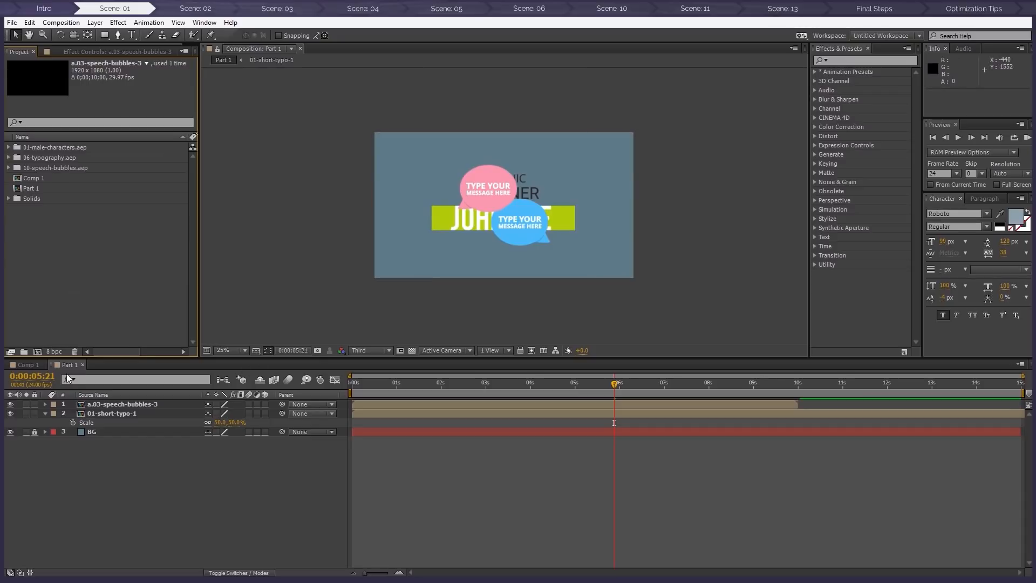
left_click_drag(10, 405, 11, 414)
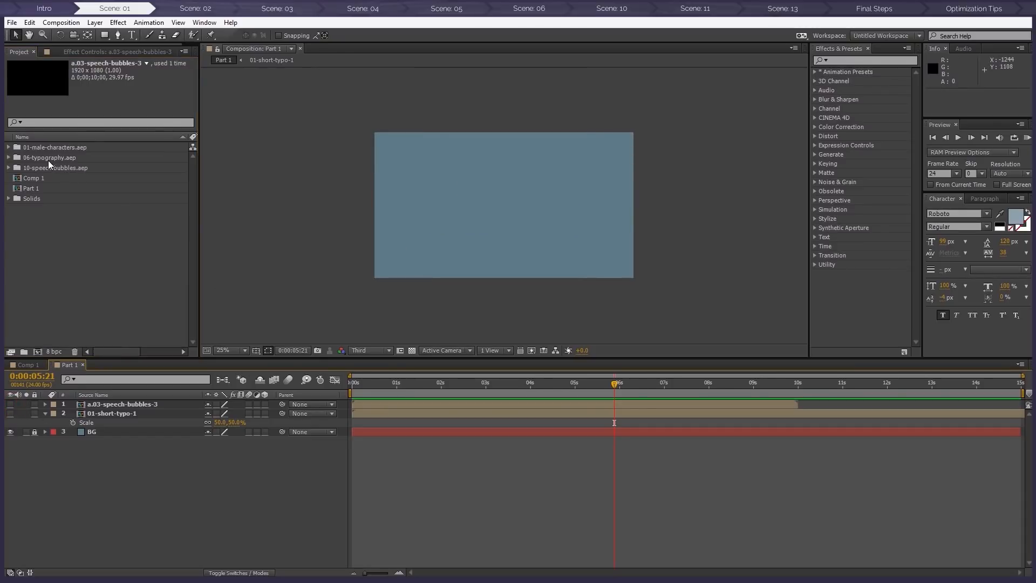
Add 14-greeting from the 01-Man-Animation folder of 01-male-characters.aep to Part 1 as the topmost layer
left_click(9, 147)
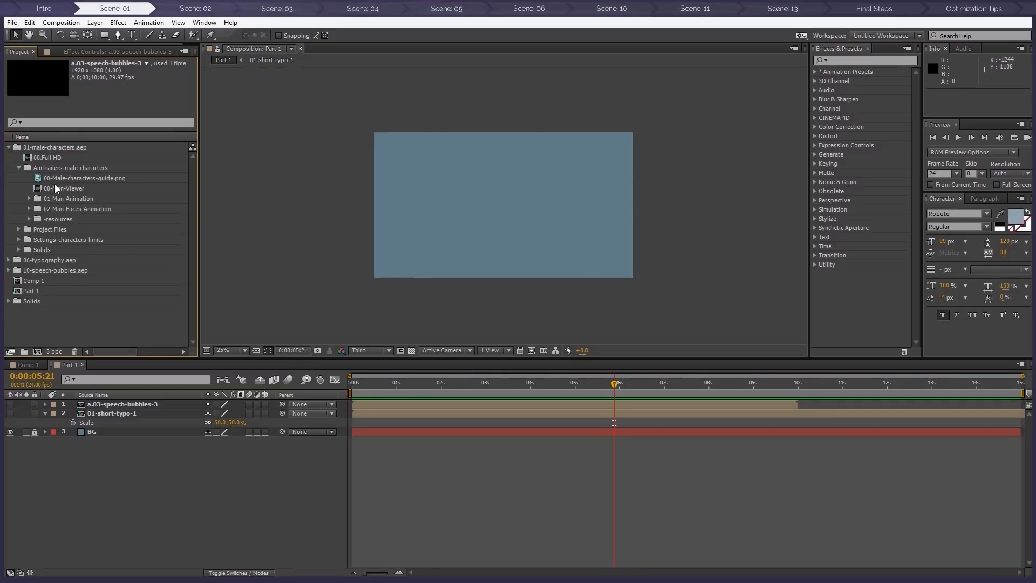
left_click(30, 199)
scroll(66, 205, "down", 10)
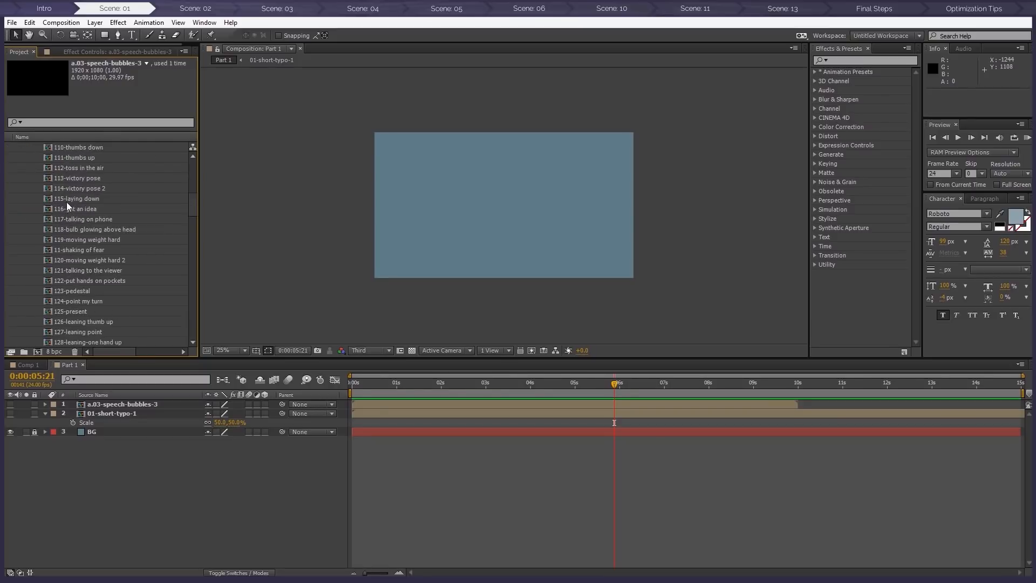
scroll(84, 213, "up", 3)
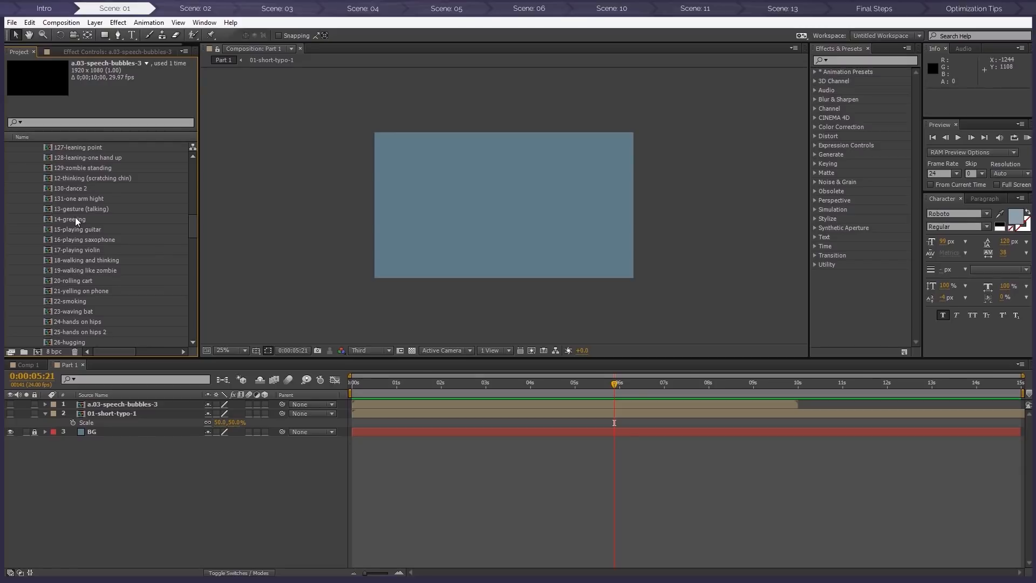
left_click_drag(74, 222, 180, 402)
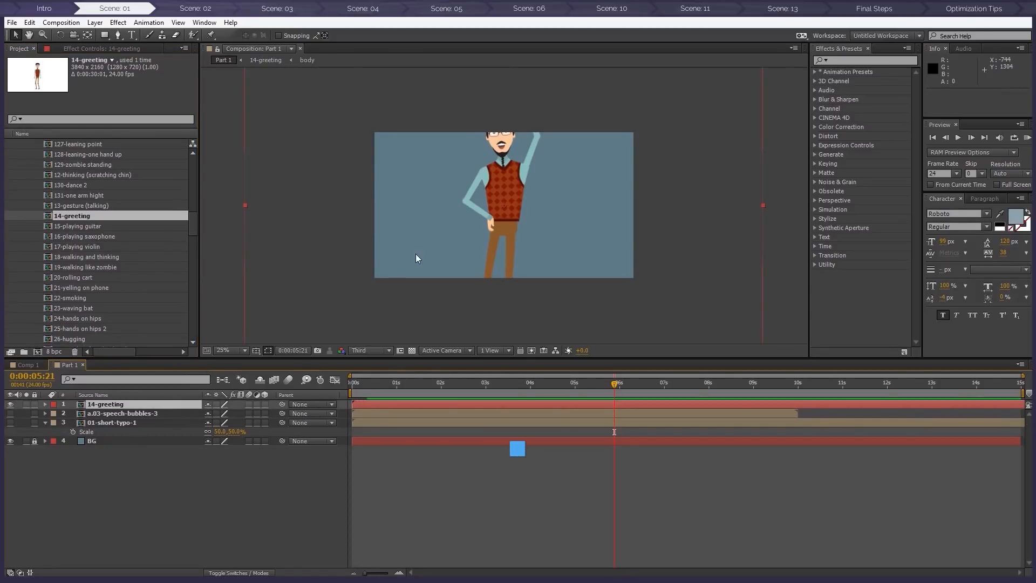
Scale the 14-greeting layer to 82% and move the character left of centre, with his legs below the frame
key("s")
left_click(222, 413)
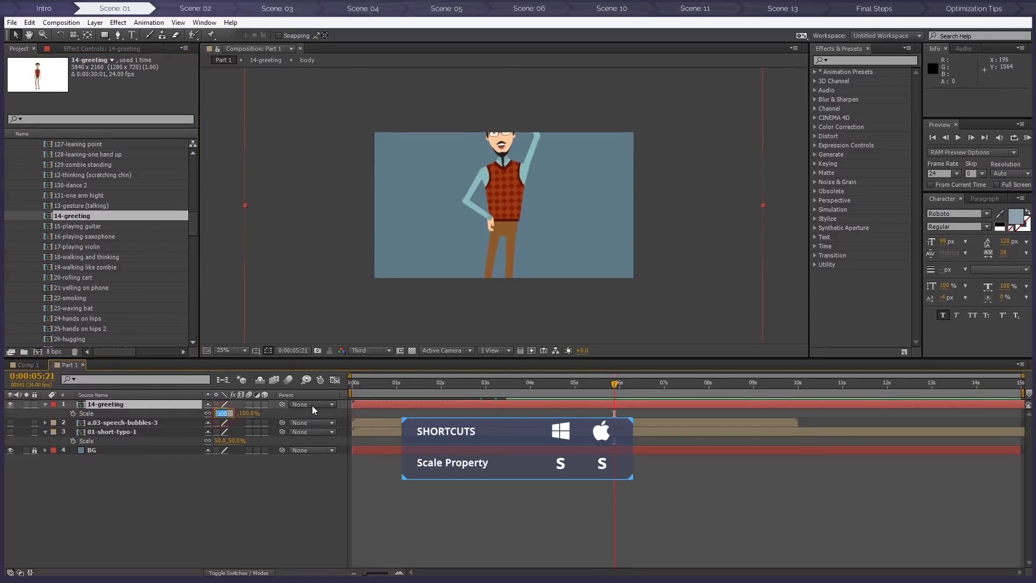
key("Return")
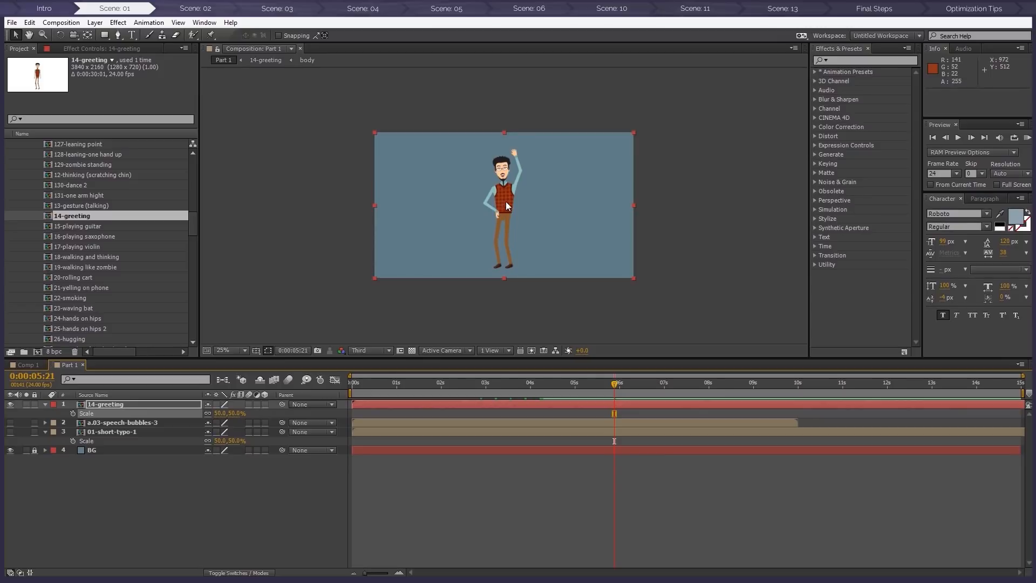
left_click_drag(506, 201, 455, 224)
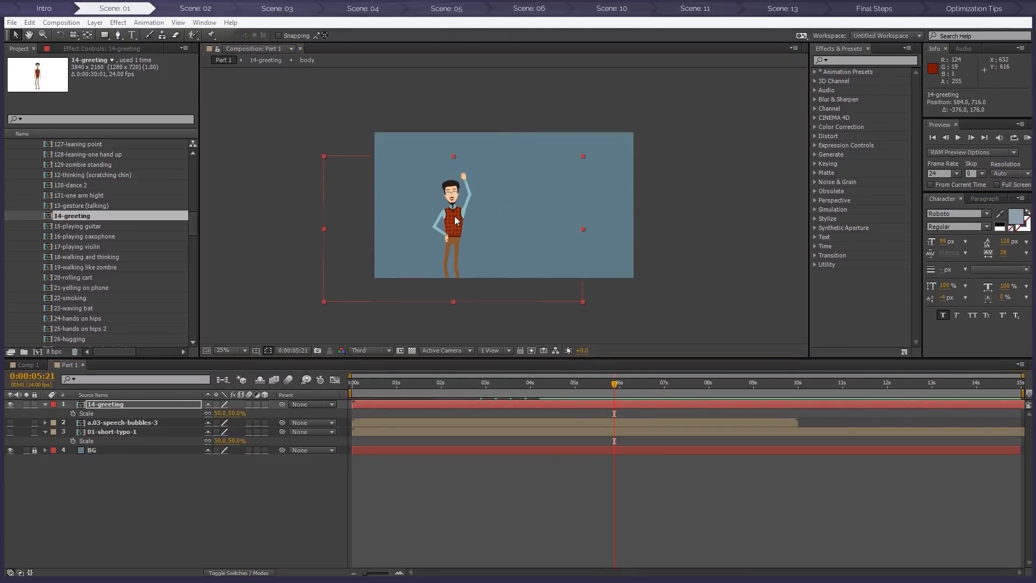
left_click_drag(219, 414, 238, 413)
left_click_drag(451, 222, 458, 225)
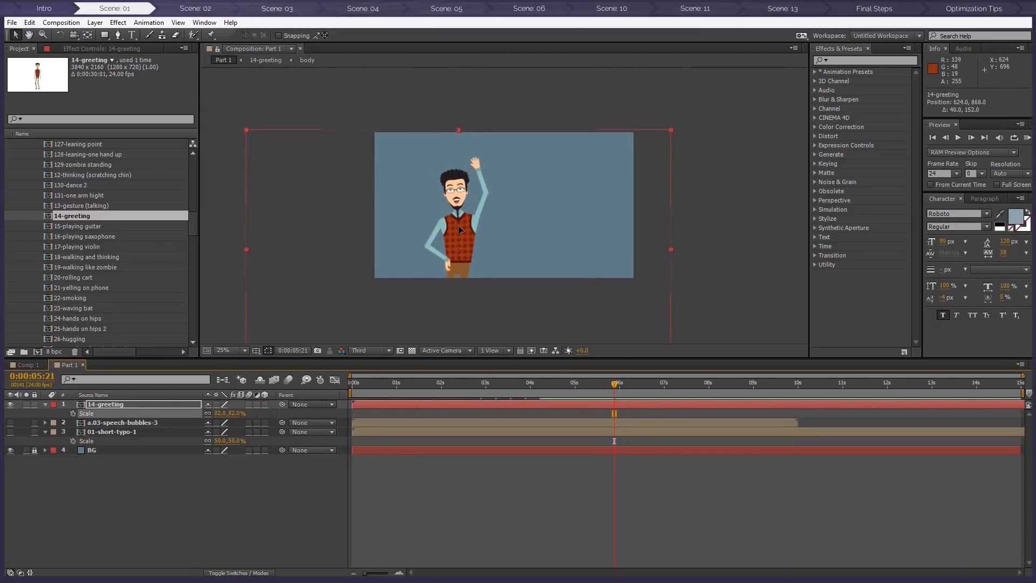
left_click(713, 181)
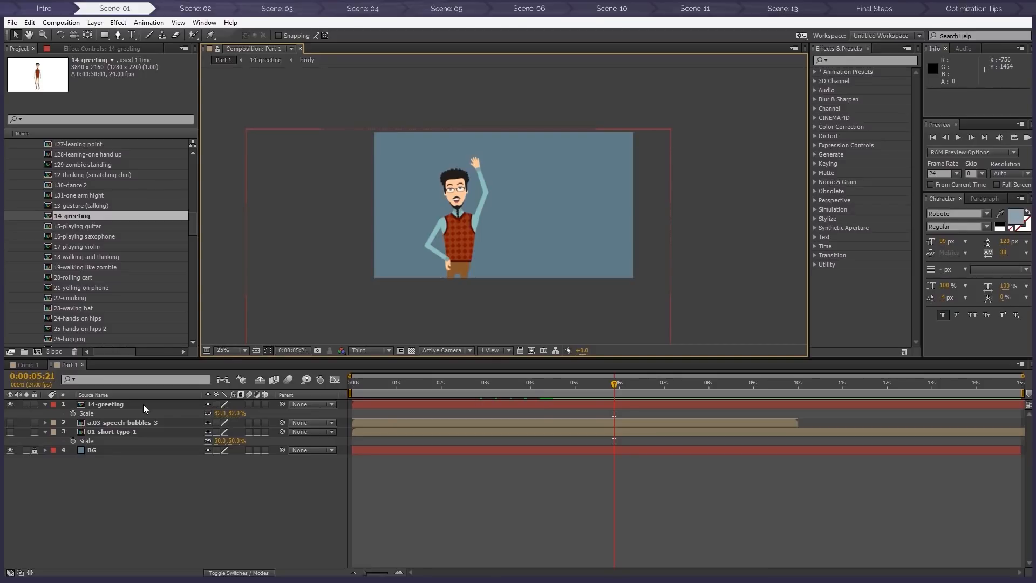
Open the 14-greeting composition and bring the character's upper body into view
double_click(128, 404)
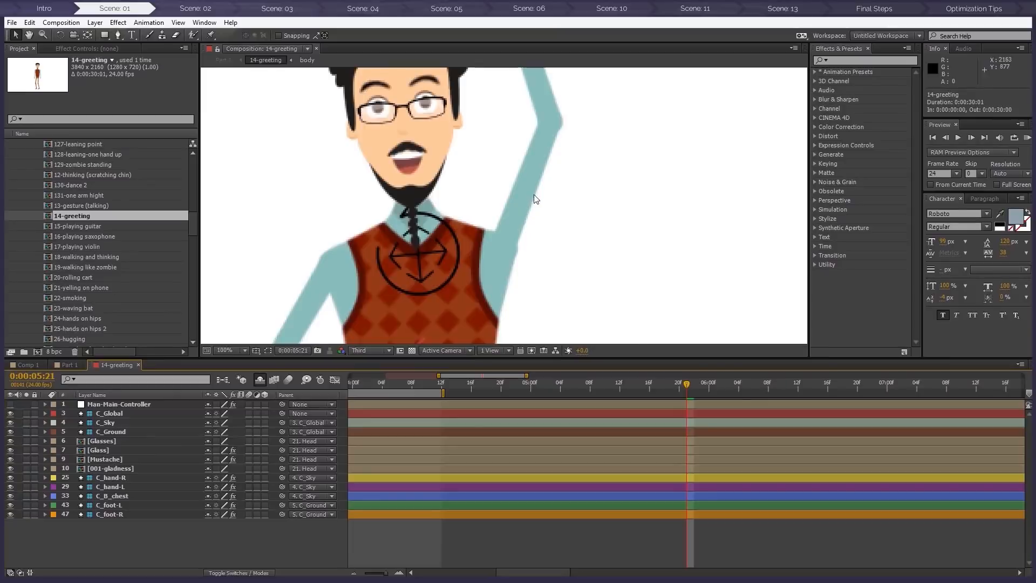
scroll(507, 224, "down", 1)
left_click_drag(518, 176, 533, 192)
scroll(535, 193, "up", 1)
scroll(536, 193, "down", 1)
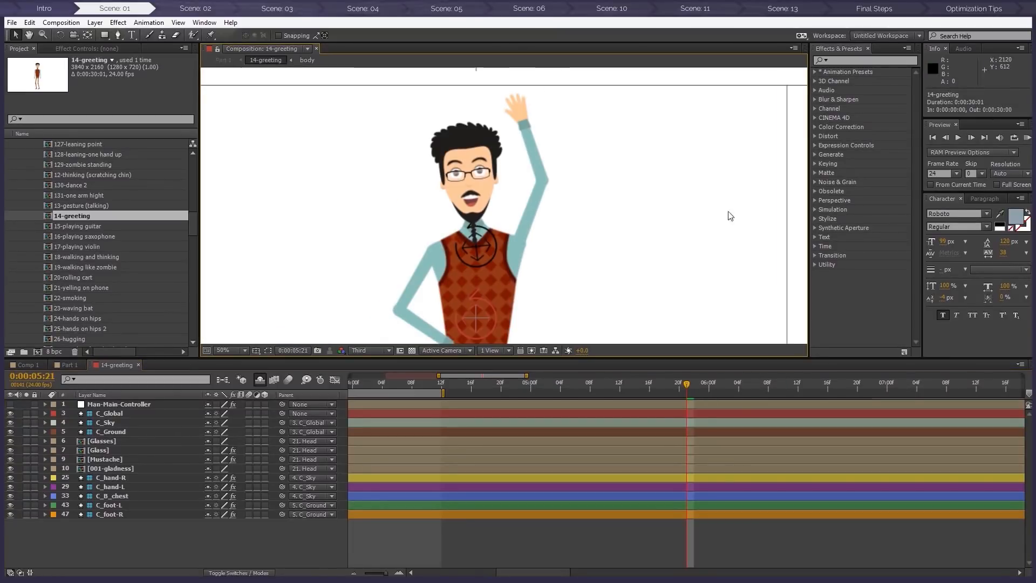
Switch to File Explorer and open 01-Male-characters-guide.png from the 03-Element-Guides-(Help) folder
left_click_drag(1034, 99, 612, 64)
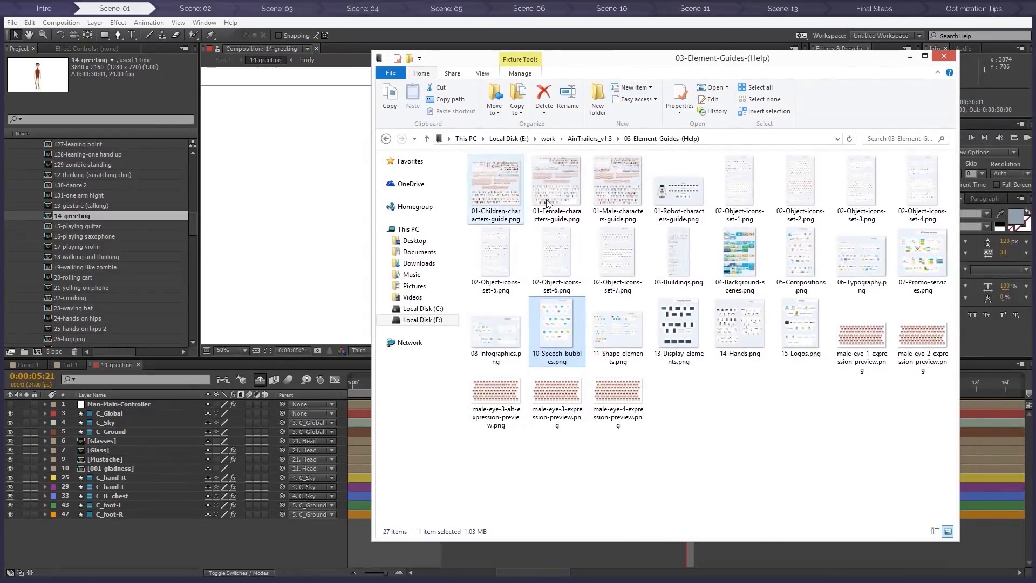
left_click(626, 198)
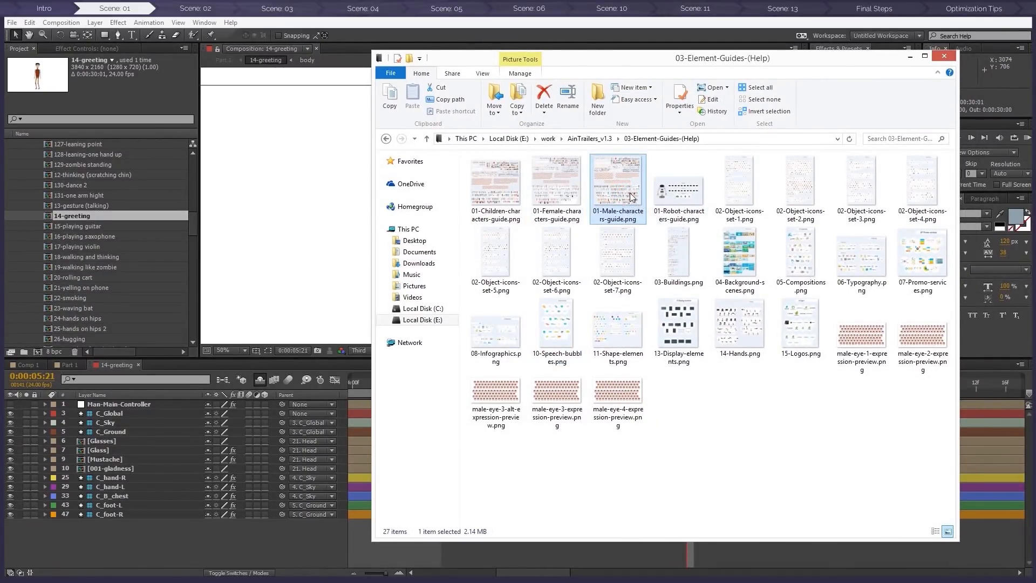
double_click(629, 195)
left_click_drag(716, 46, 699, 28)
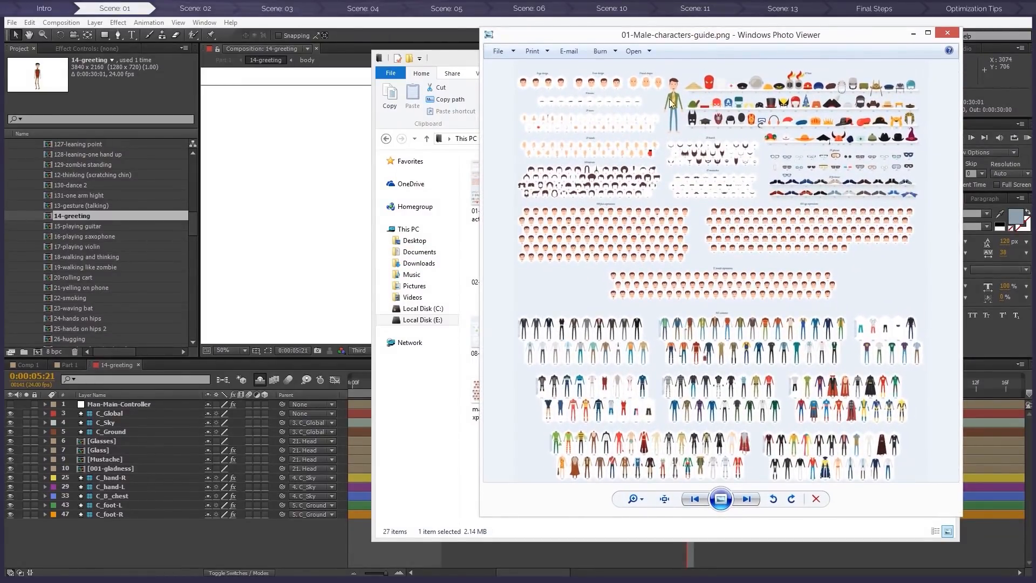
Examine the numbered noses, hands, haircuts, face expressions and costumes in the guide, close it and return to After Effects
scroll(632, 134, "up", 5)
left_click_drag(631, 135, 743, 180)
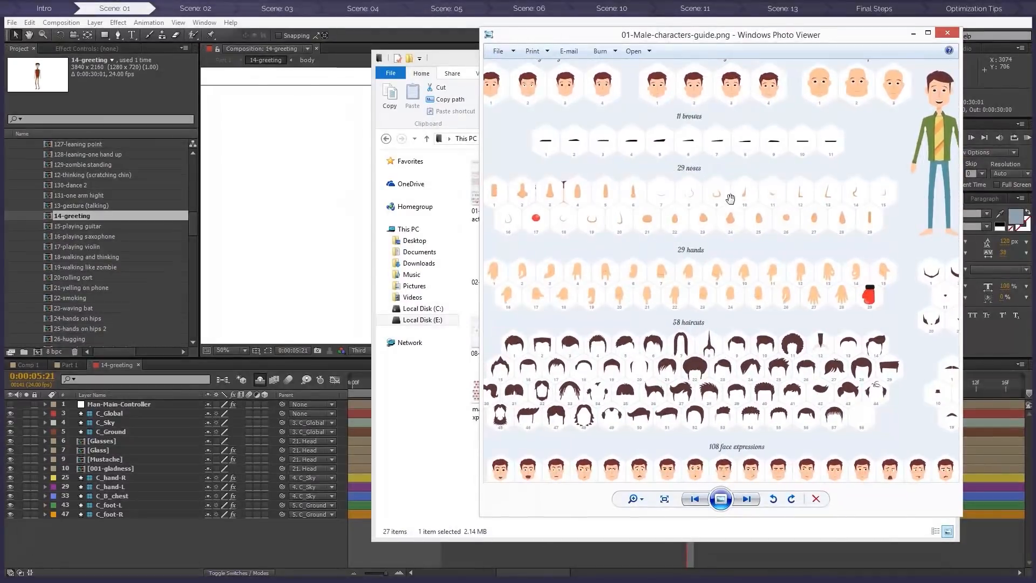
left_click_drag(725, 335, 728, 239)
left_click_drag(747, 362, 732, 217)
left_click_drag(788, 305, 612, 301)
left_click_drag(875, 297, 620, 298)
left_click_drag(882, 267, 767, 144)
left_click_drag(723, 395, 815, 172)
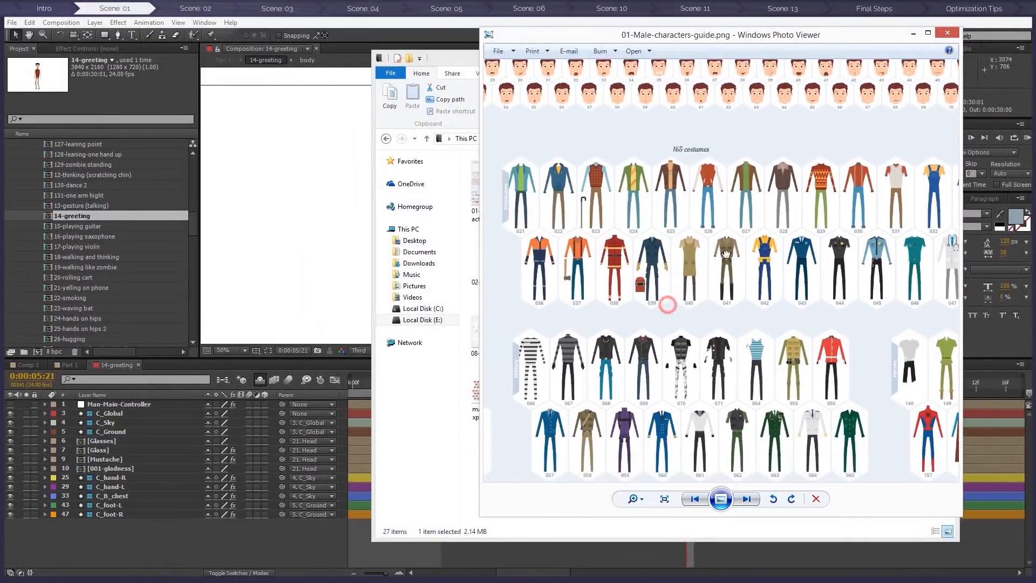
left_click_drag(760, 248, 816, 278)
left_click_drag(683, 306, 746, 384)
left_click_drag(863, 351, 894, 399)
left_click_drag(621, 155, 821, 291)
left_click_drag(758, 212, 753, 414)
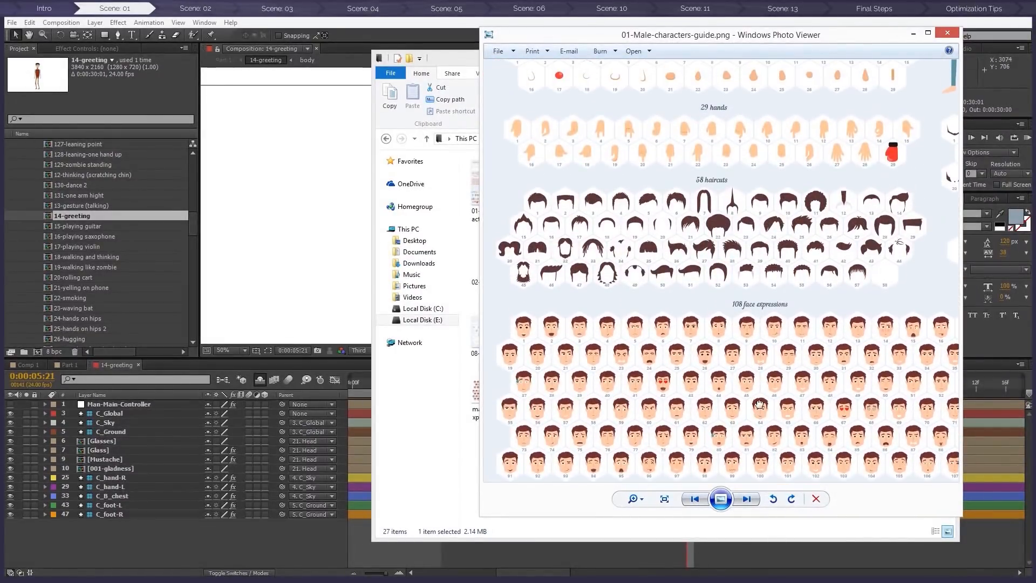
left_click_drag(748, 111, 756, 212)
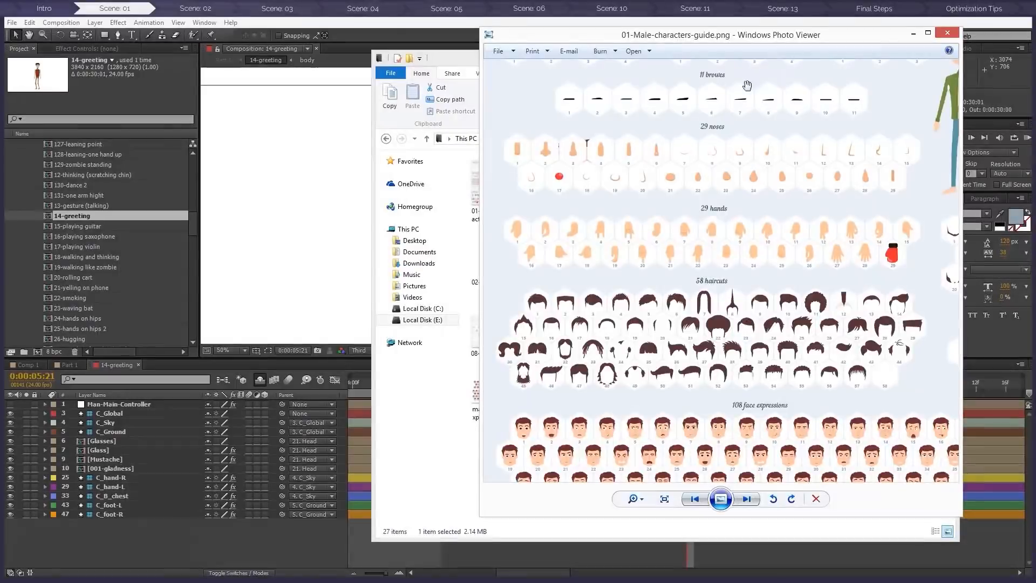
left_click(945, 34)
left_click_drag(775, 58, 1035, 67)
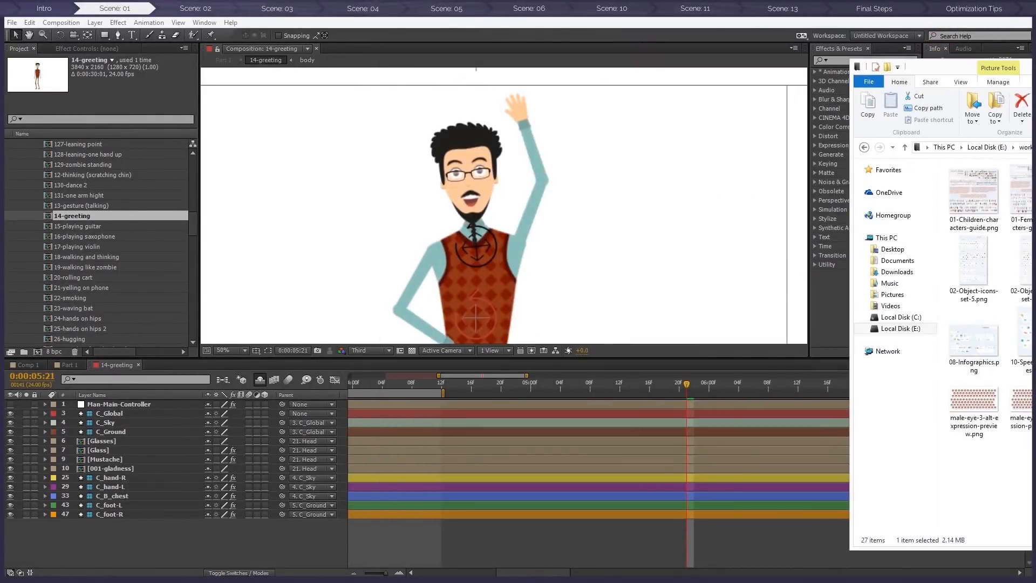
Show the effect controls of the Man-Main-Controller layer
left_click(126, 410)
left_click(124, 405)
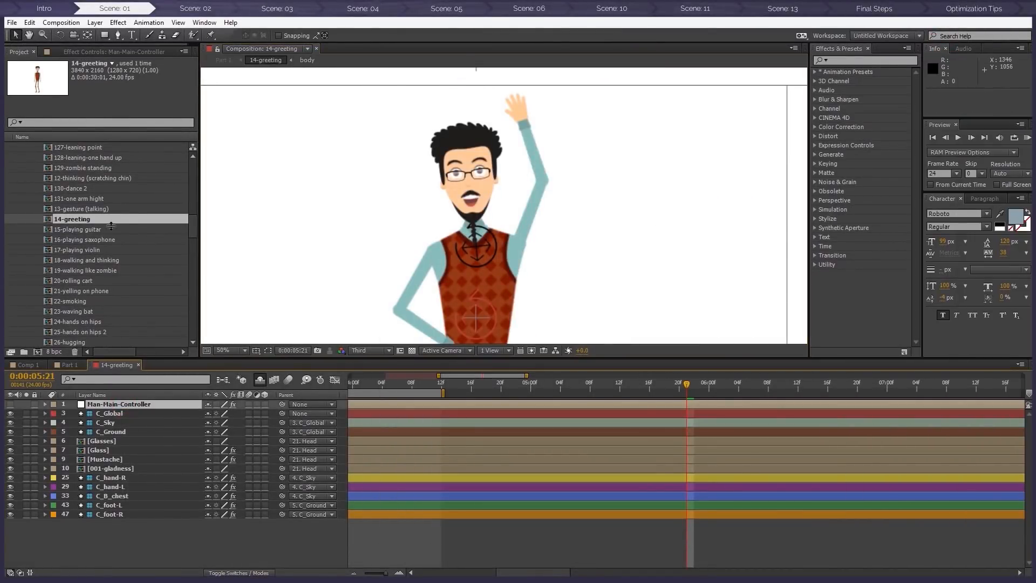
left_click(118, 52)
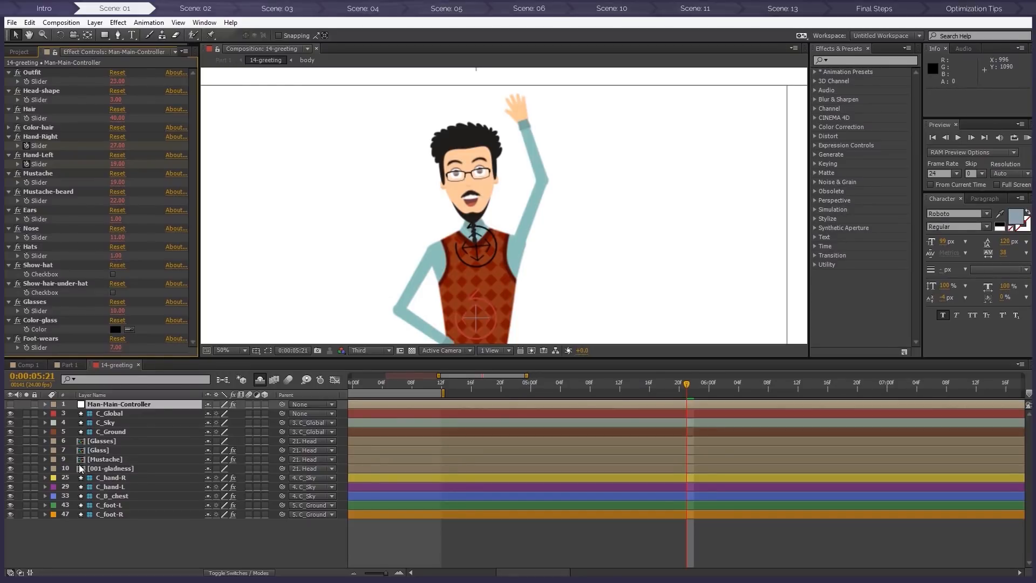
Hide the Glasses and Glass layers and set the composition preview resolution to Full
left_click(9, 440)
left_click_drag(10, 447, 11, 452)
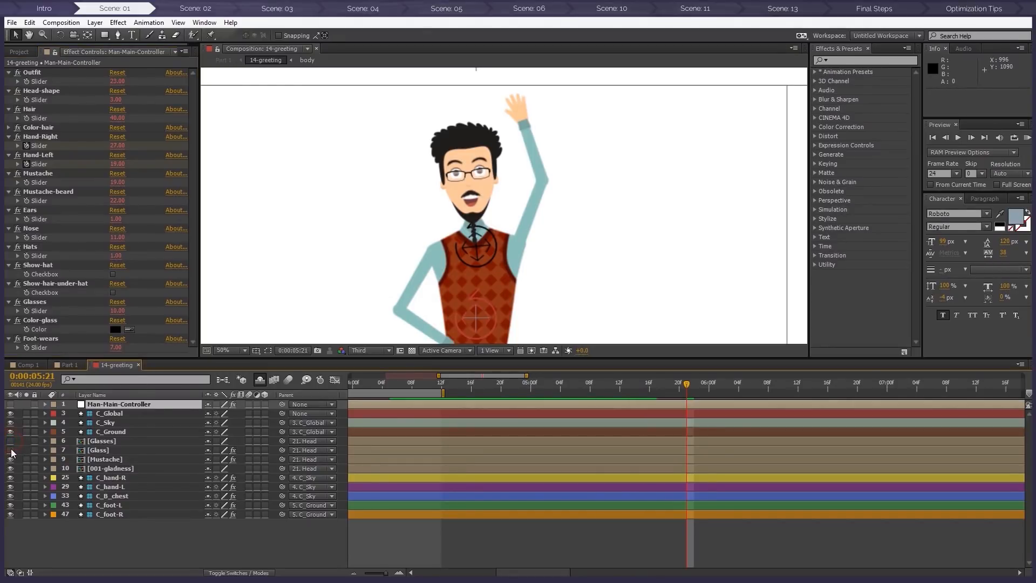
left_click(370, 350)
left_click(372, 376)
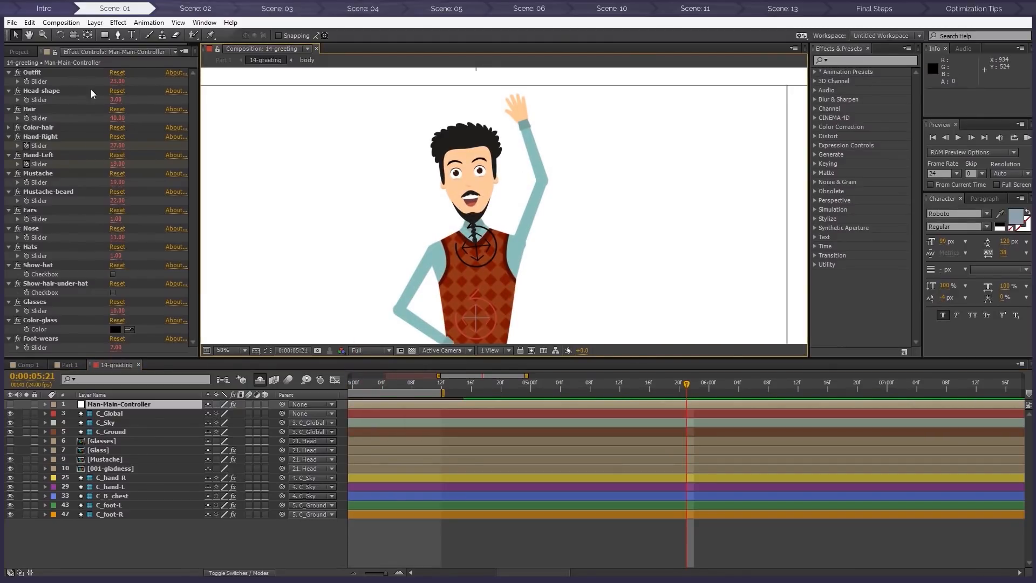
Try the Outfit slider values 1, 26 and 24 on the character
scroll(388, 169, "down", 5)
left_click(119, 83)
type("1")
key("Return")
left_click_drag(368, 180, 370, 191)
left_click(116, 81)
type("26")
key("Return")
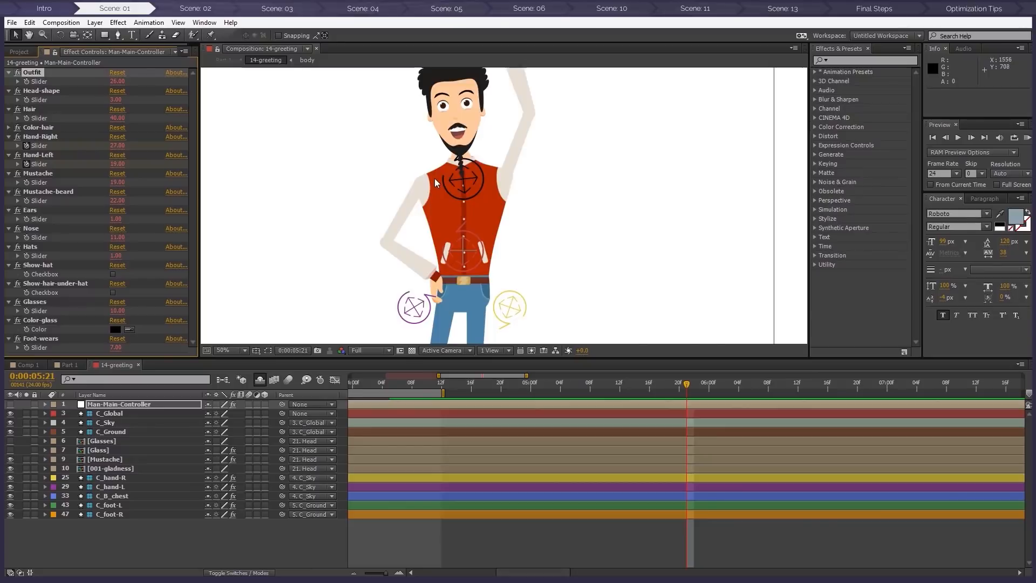
scroll(435, 183, "down", 1)
left_click(117, 81)
type("24")
key("Return")
Set the character's Outfit slider to 3 and the Head-shape slider to 1
left_click(114, 82)
type("3")
key("Return")
key("period")
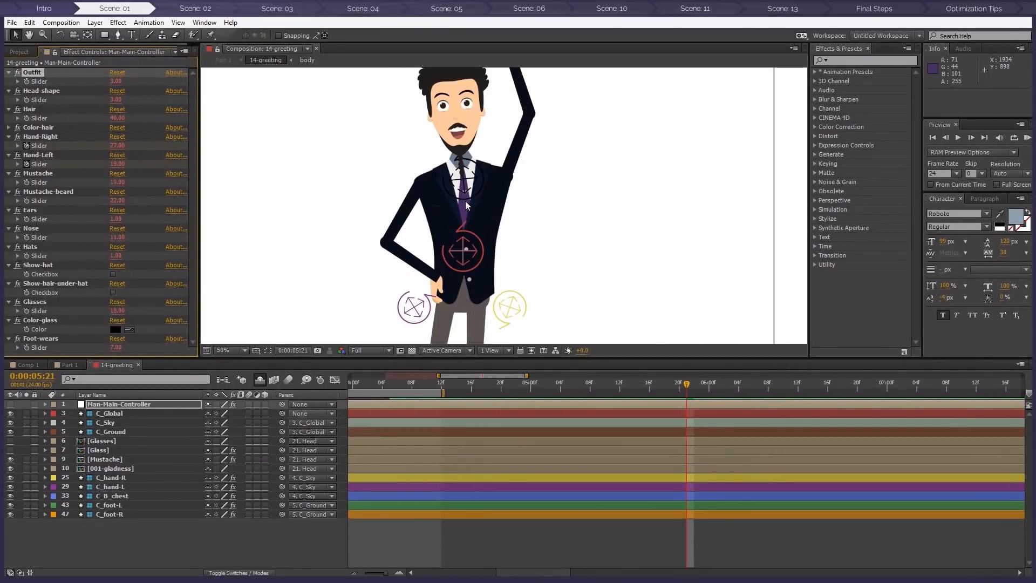
left_click_drag(471, 175, 484, 190)
left_click(115, 100)
type("1")
key("Return")
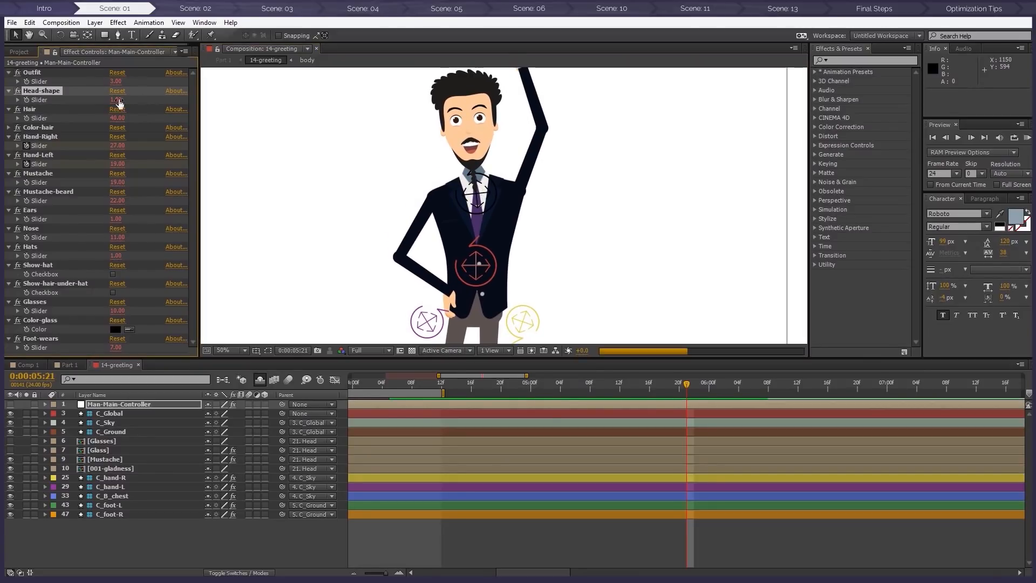
Try the Hair slider values 15 and 20 on the character
left_click(117, 117)
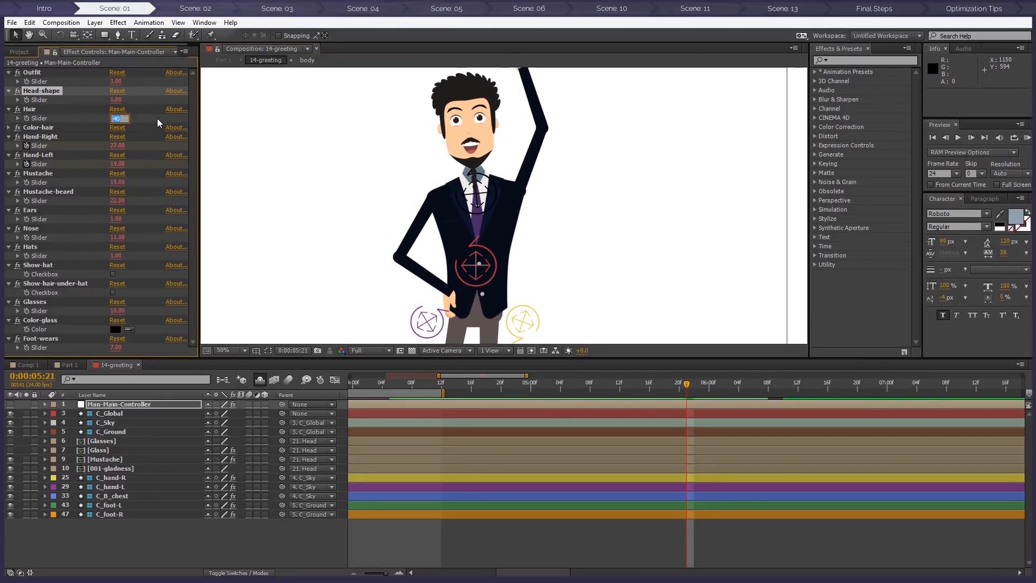
type("15")
key("Return")
left_click_drag(117, 121, 126, 120)
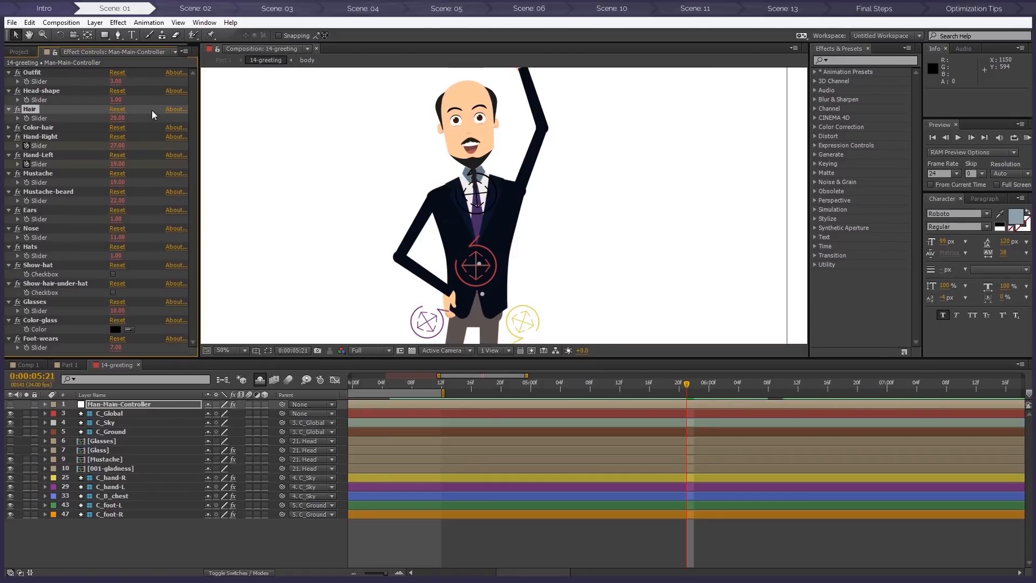
Set the character's Hair slider to 25
left_click(122, 117)
type("25")
key("Return")
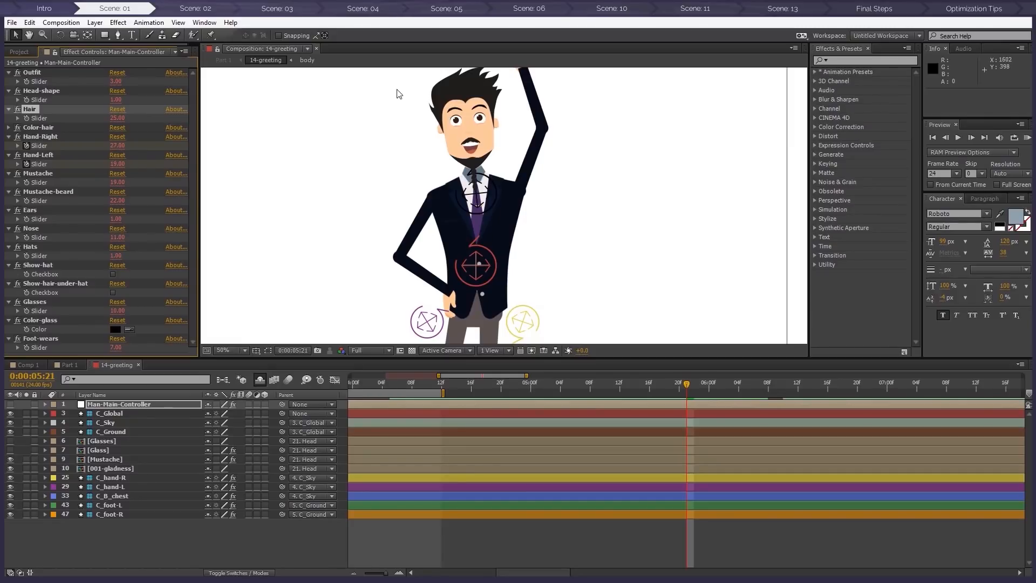
Hide the Mustache layer and set the Man-Main-Controller's Mustache-beard slider to 17
left_click(120, 404)
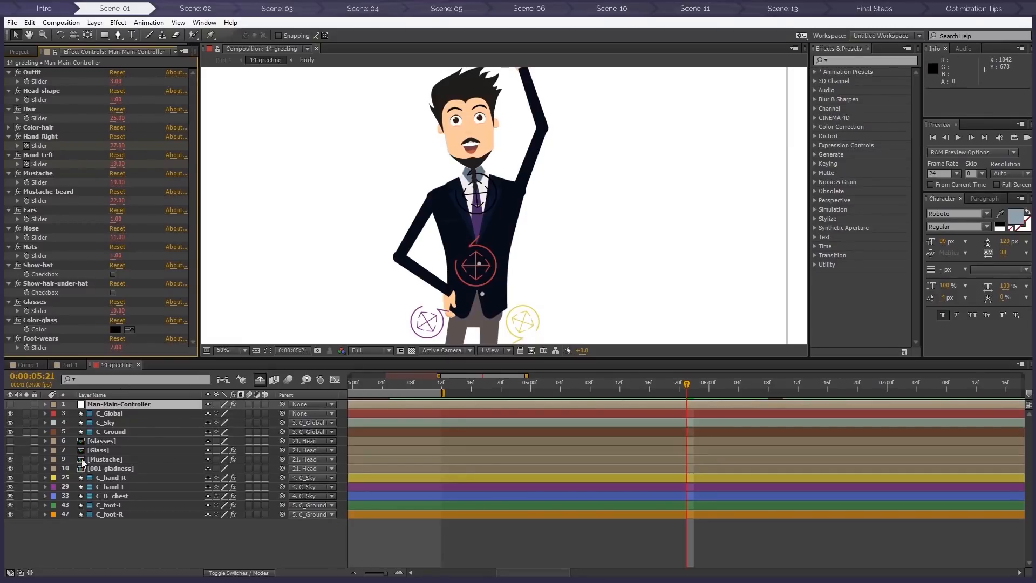
left_click(10, 459)
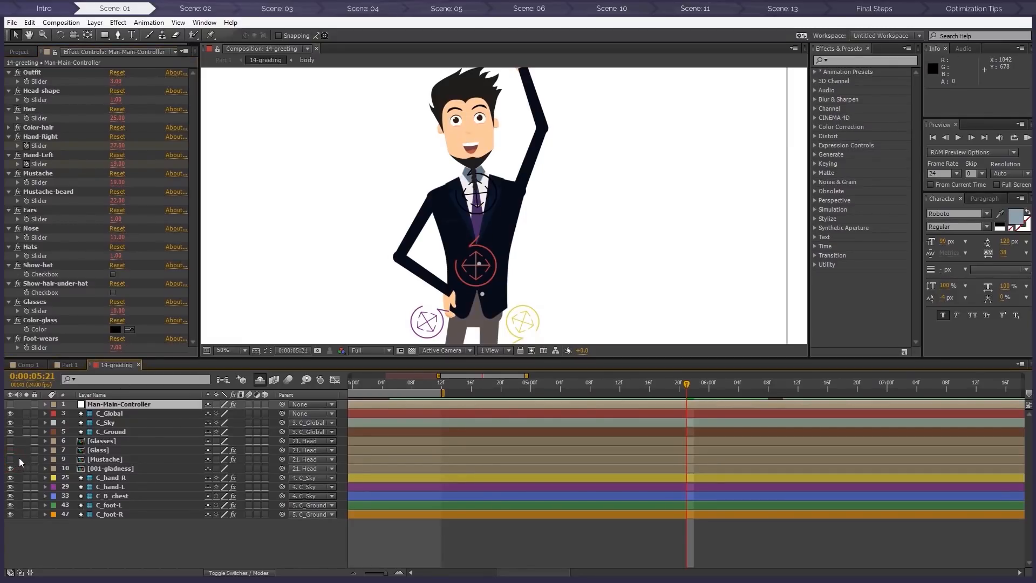
left_click(118, 201)
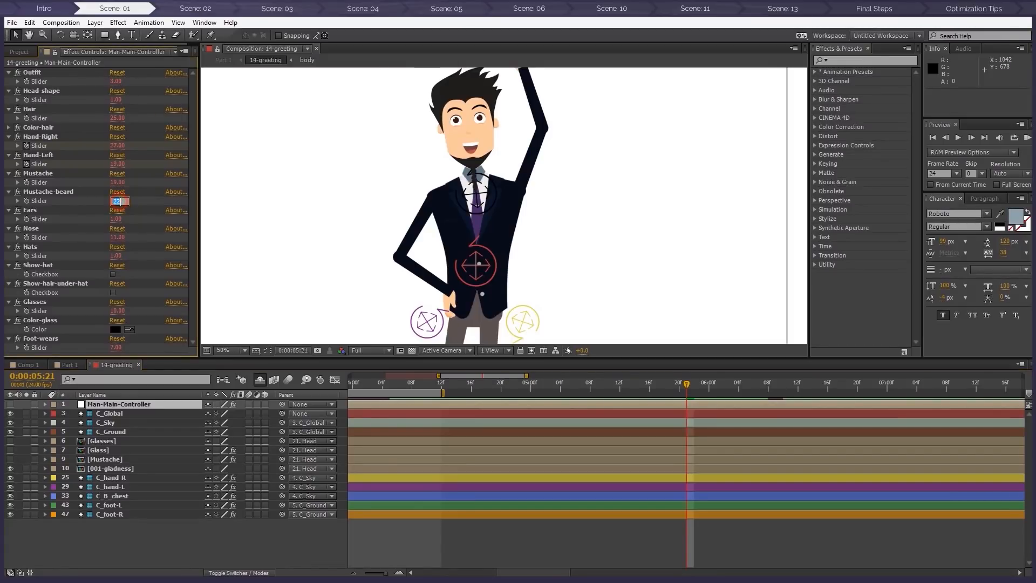
type("17")
key("Return")
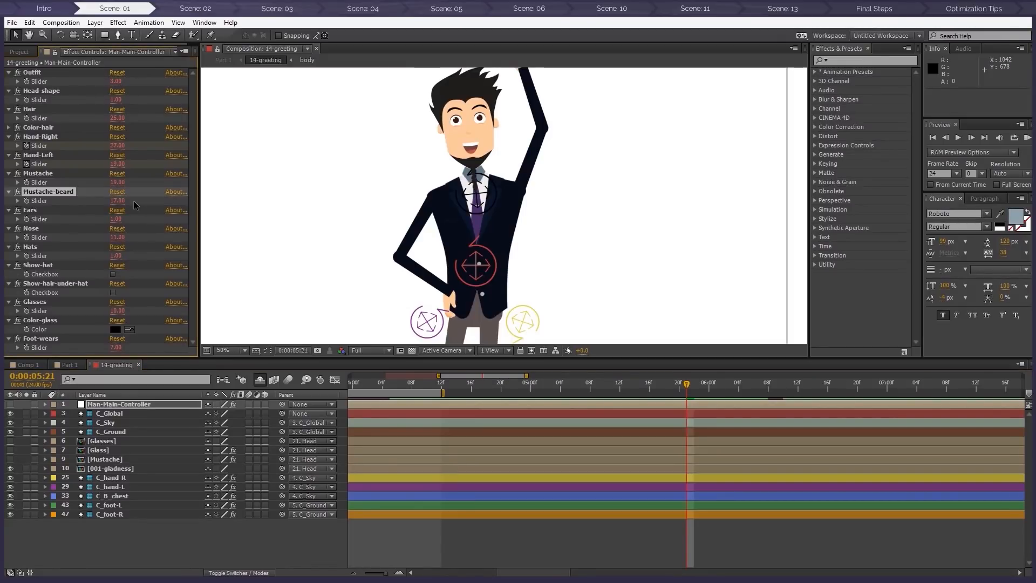
Set the character's Nose slider to 10
left_click(118, 238)
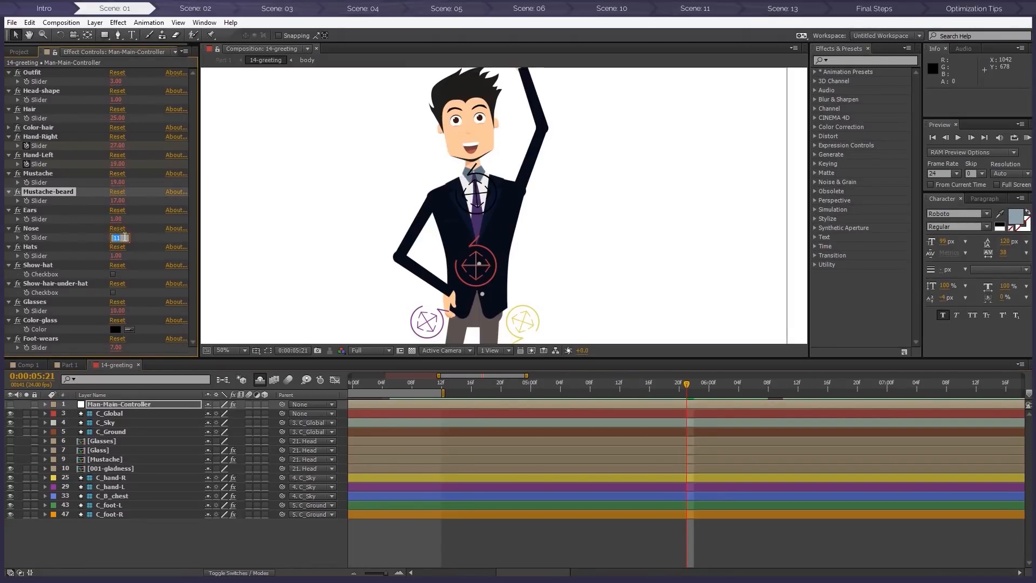
type("10")
key("Return")
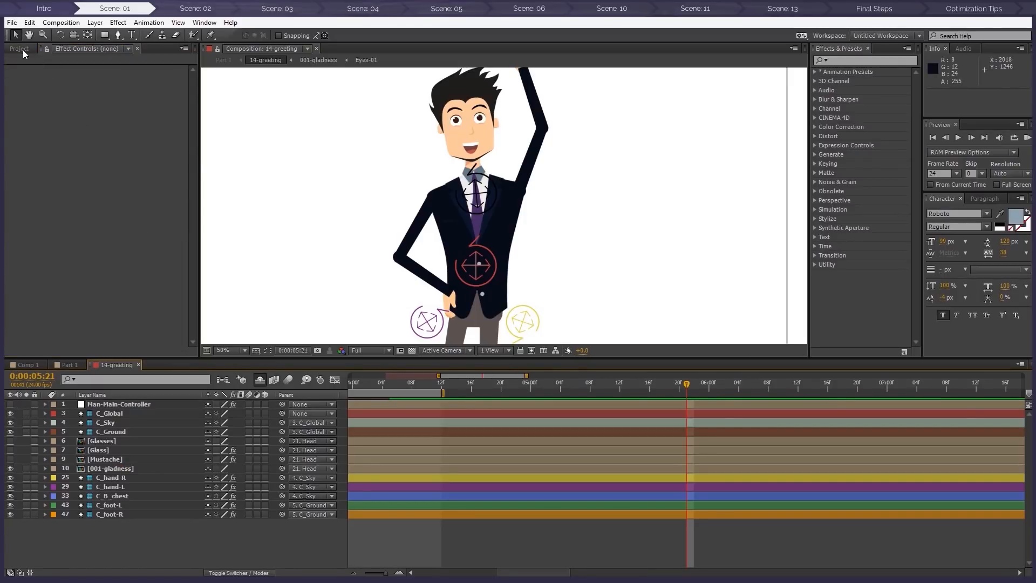
Replace the 001-gladness face layer in 14-greeting with 000-winking from the 02-Man-Faces-Animation folder and check the new expression
left_click(22, 49)
scroll(72, 201, "up", 12)
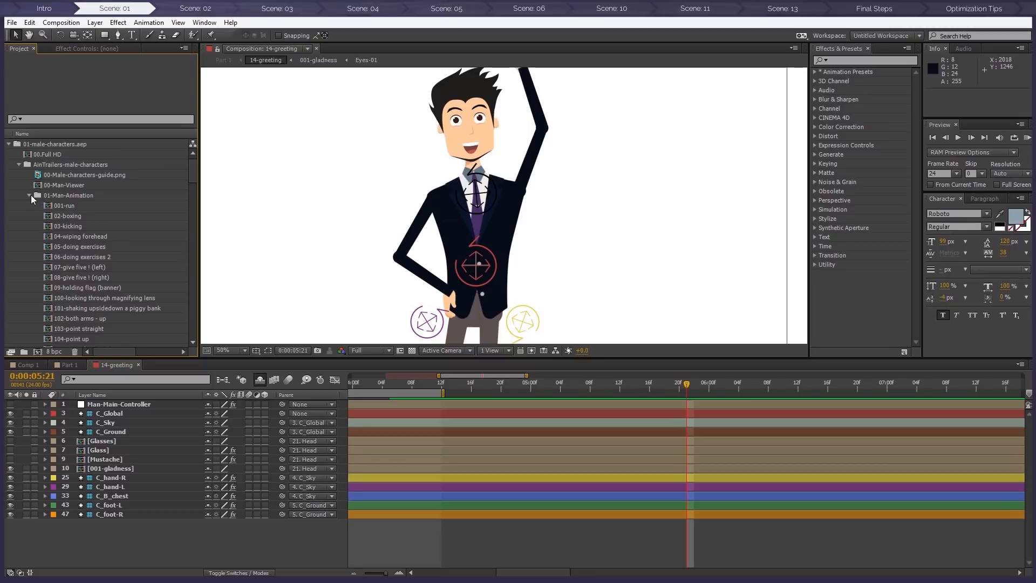
left_click(30, 196)
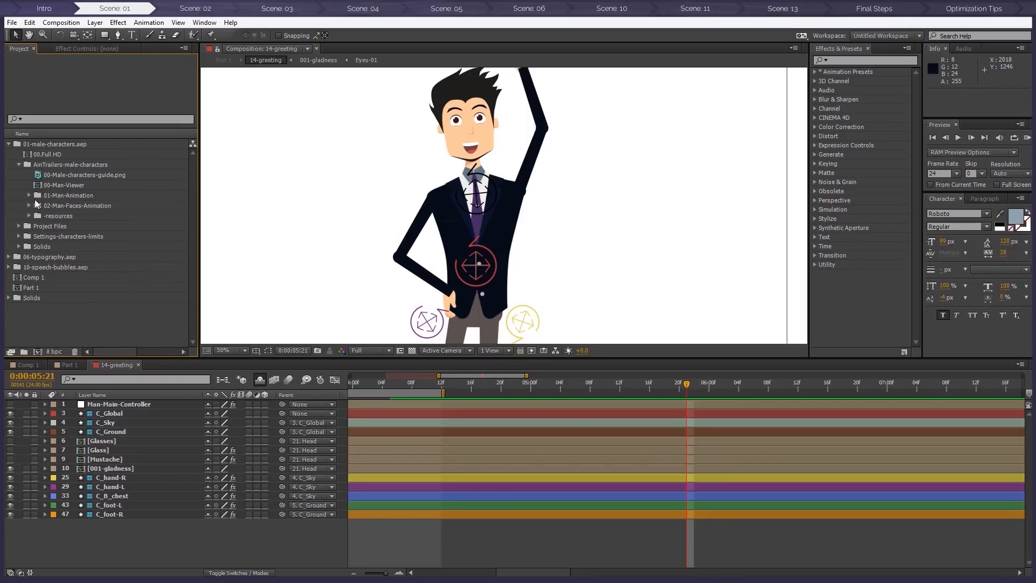
left_click(29, 206)
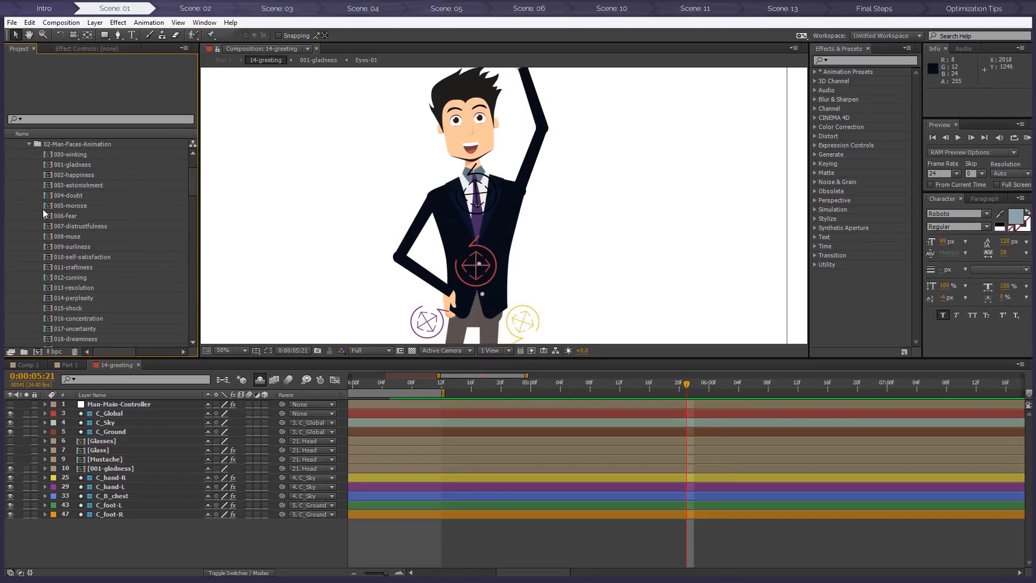
left_click(76, 154)
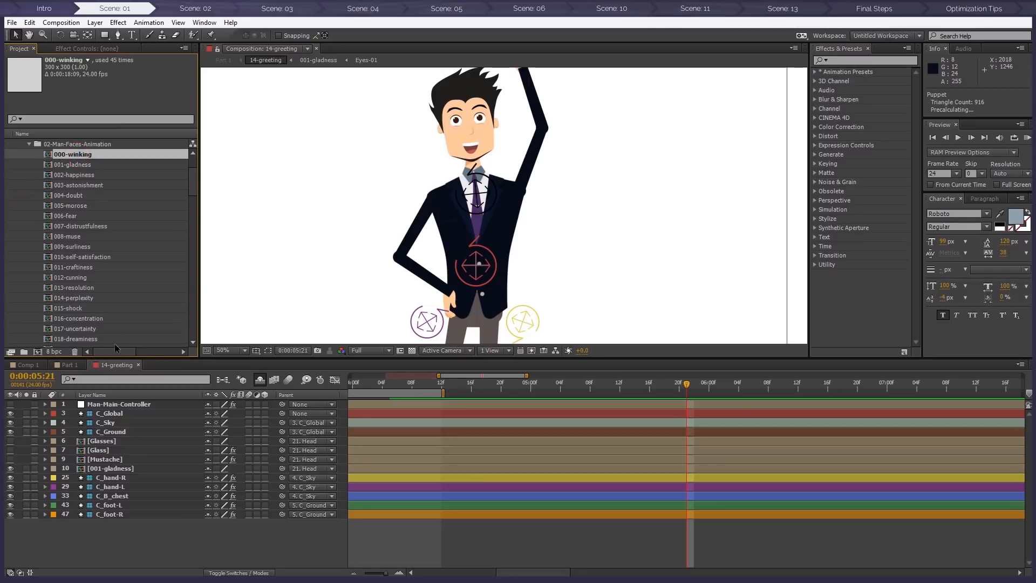
left_click(112, 469)
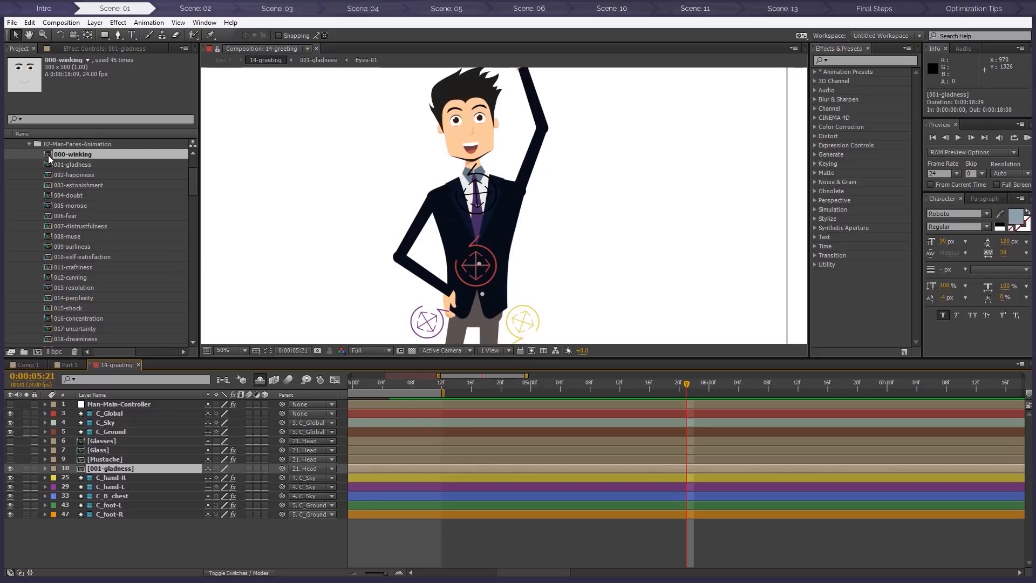
left_click_drag(48, 157, 84, 469)
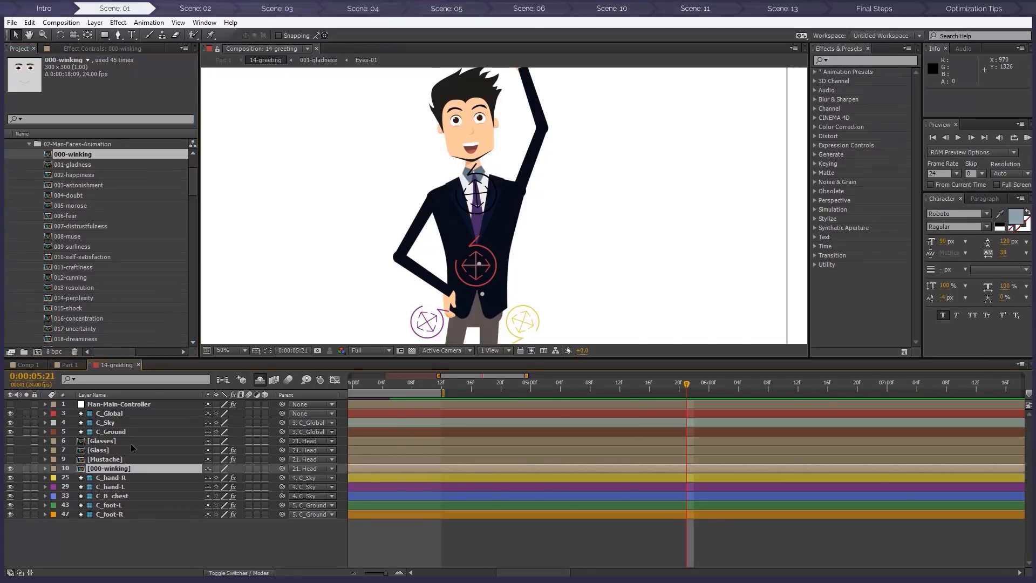
left_click(508, 383)
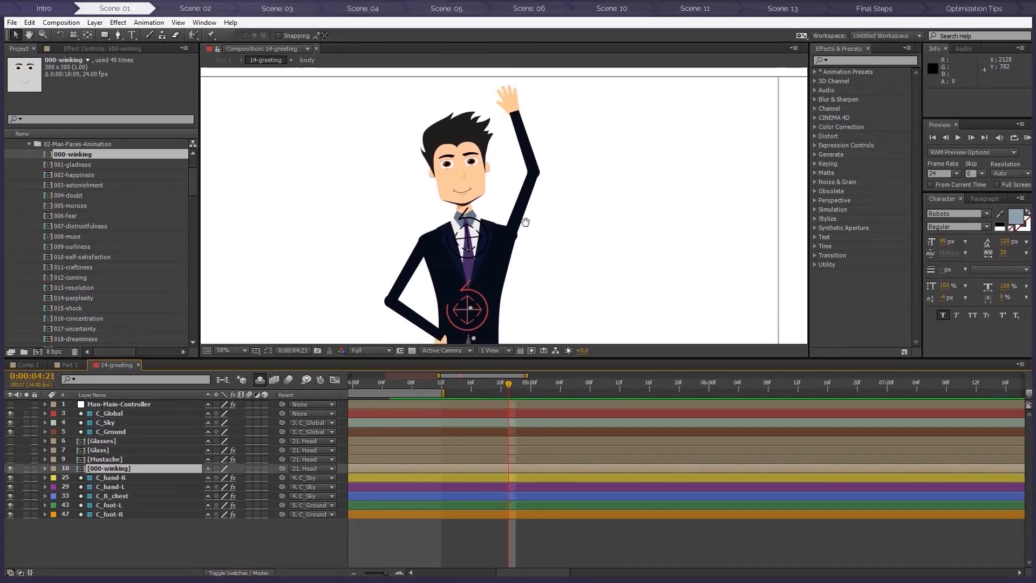
left_click(30, 144)
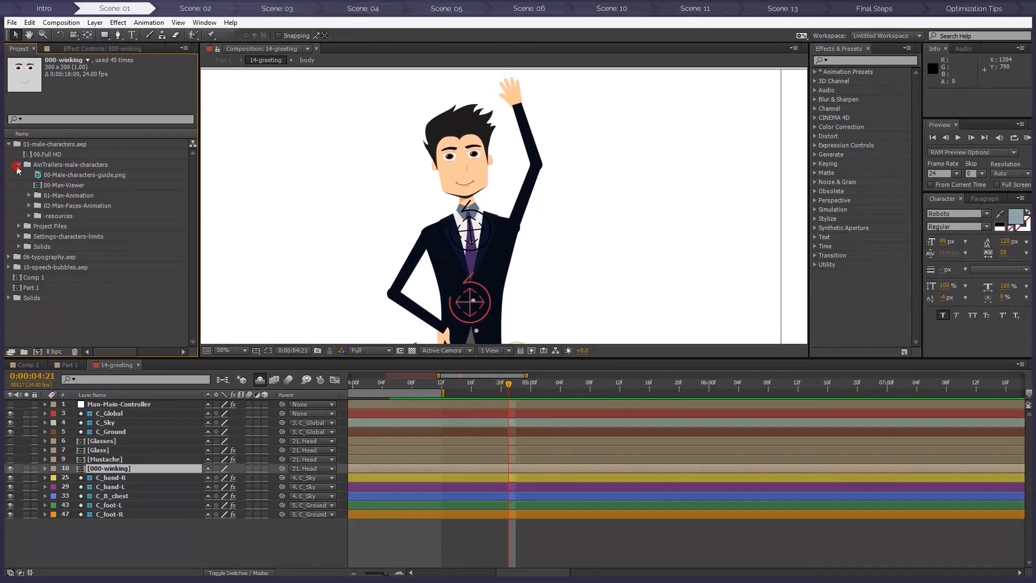
Return to the Part 1 composition, hide the 14-greeting layer and show the 01-short-typo-1 layer
left_click(224, 60)
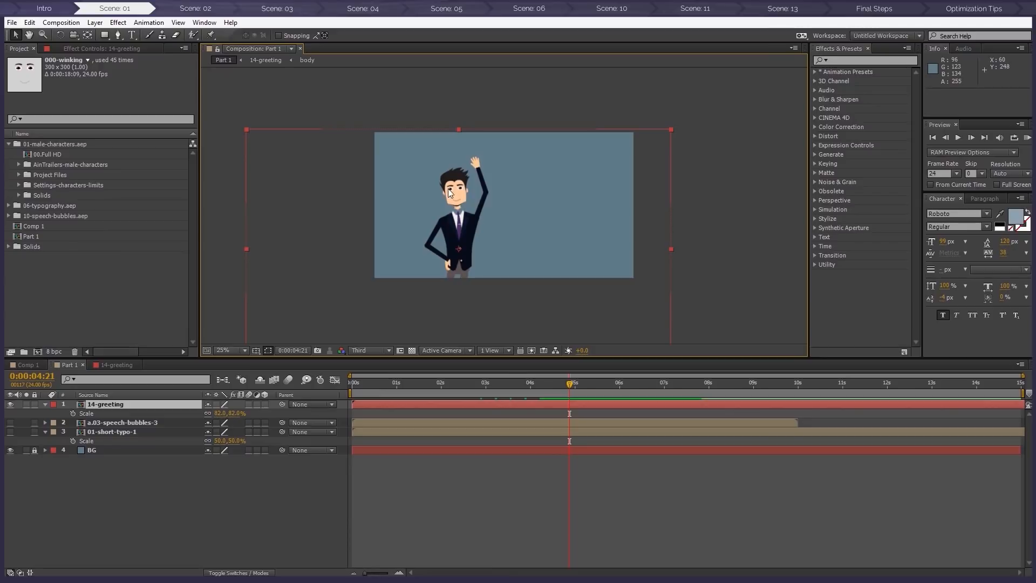
key("comma")
left_click(10, 404)
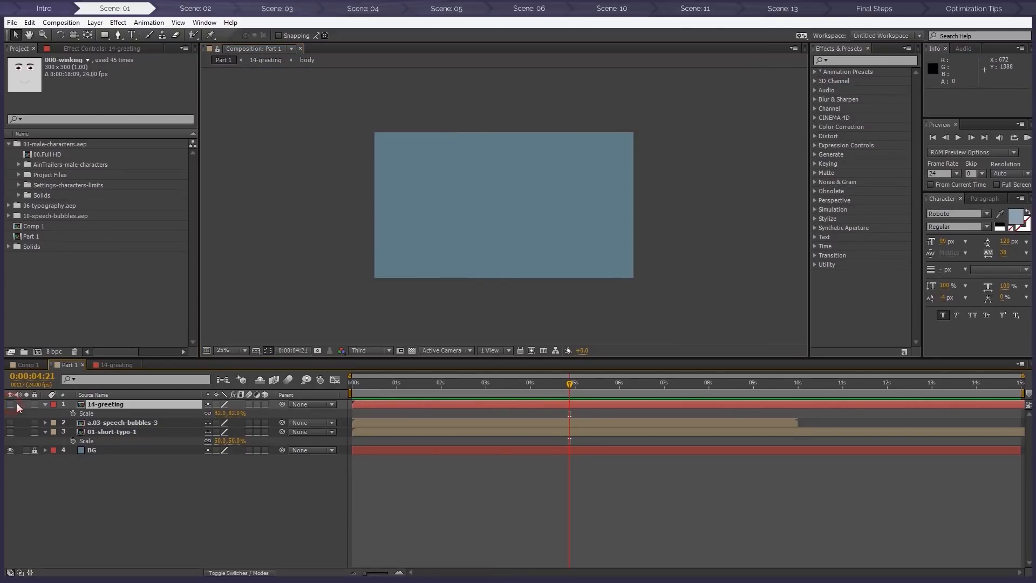
left_click(10, 431)
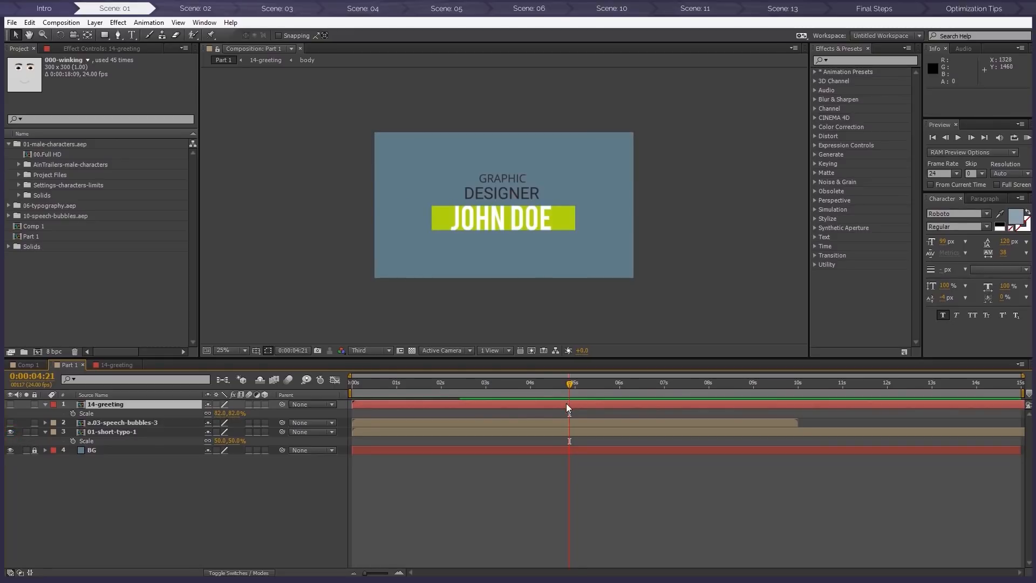
Open the 01-short-typo-1 composition and replace the text GRAPHIC with "MY NAME" and DESIGNER with "IS"
double_click(518, 432)
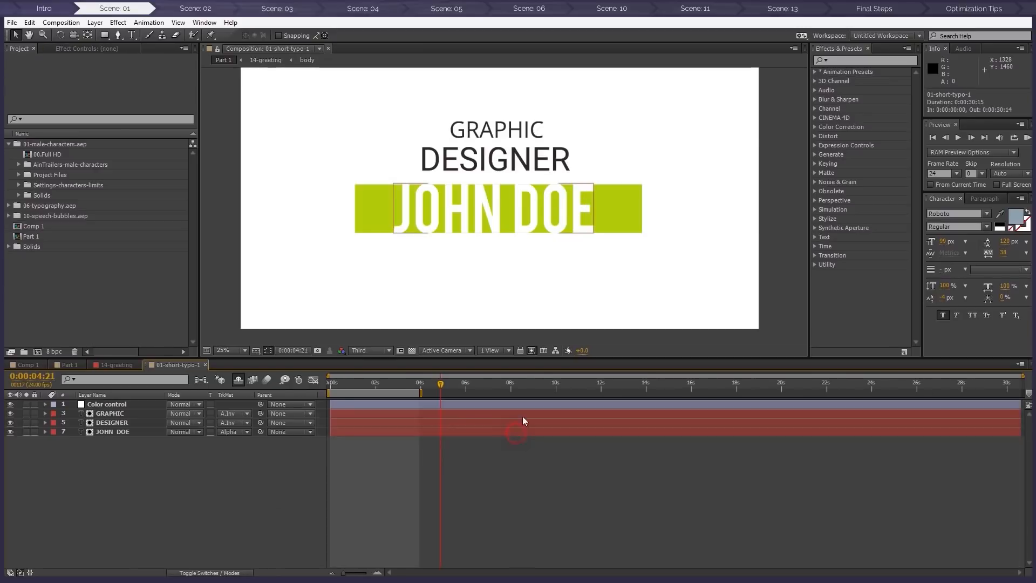
left_click(115, 413)
double_click(109, 413)
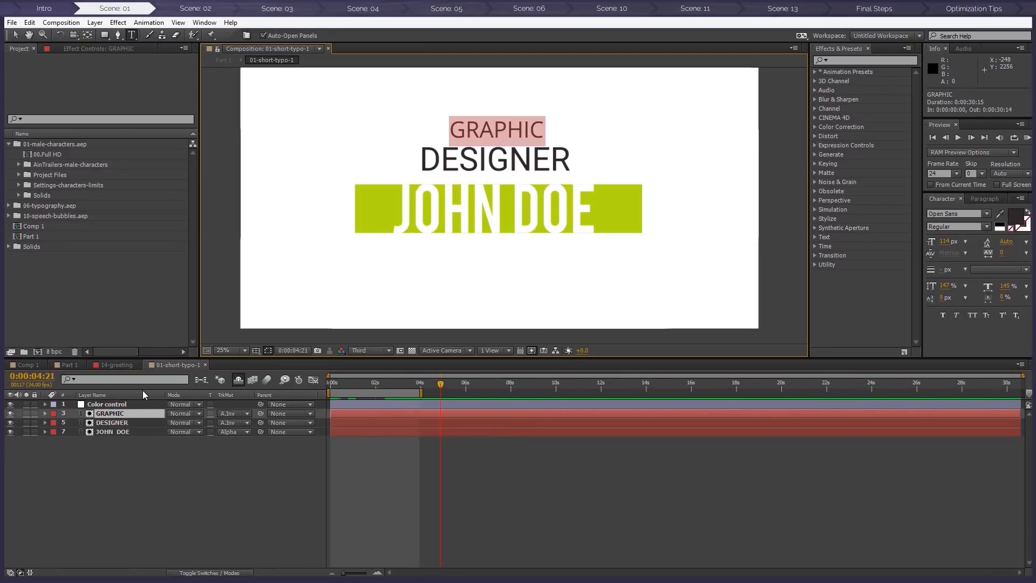
type("MY NAME")
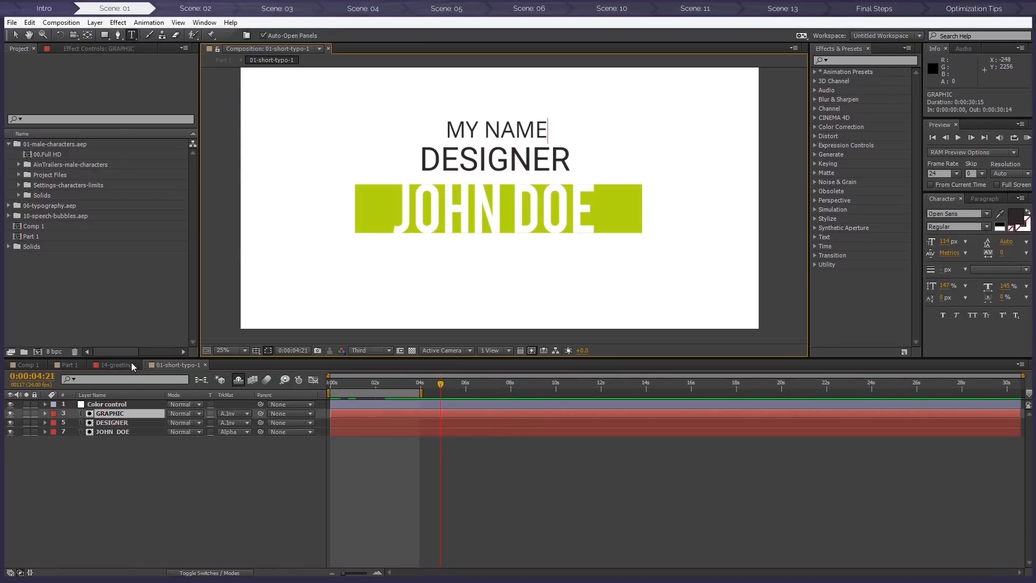
left_click(111, 422)
double_click(424, 160)
type("IS")
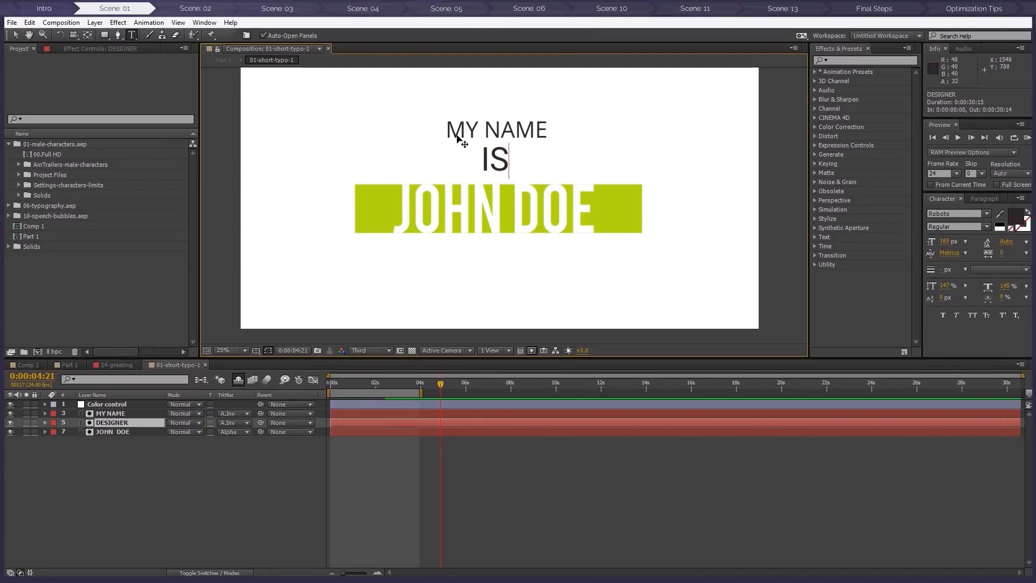
Set the font style of the "IS" text to Light
left_click(115, 414)
left_click_drag(508, 162, 478, 159)
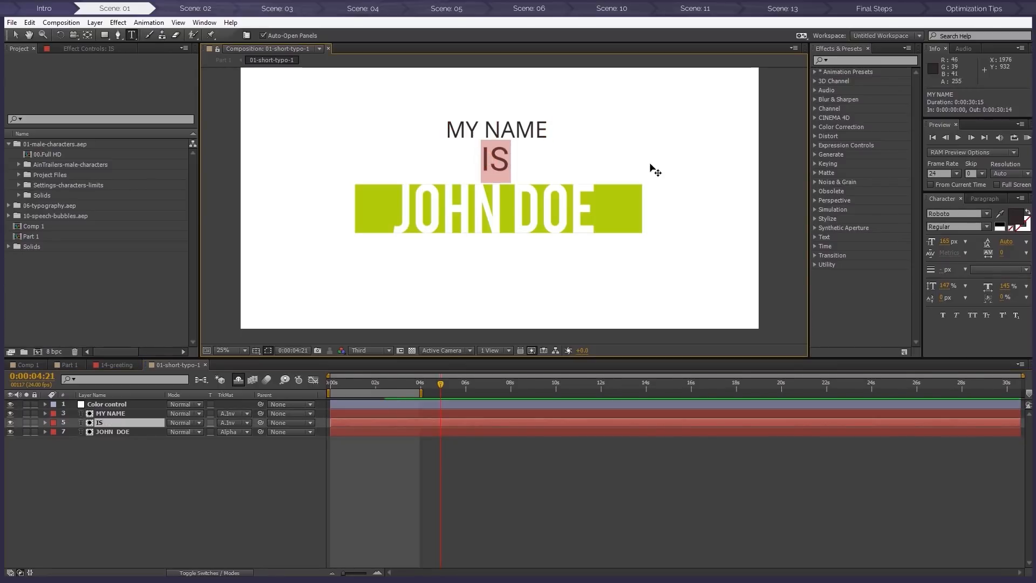
left_click(987, 227)
left_click(954, 325)
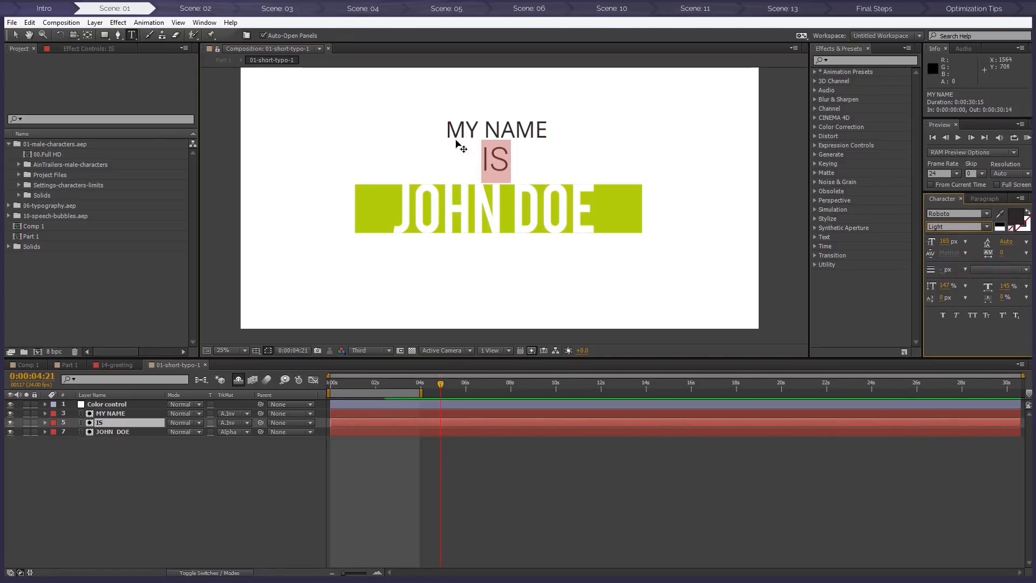
Set the font style of the "MY NAME" text to Bold
left_click(512, 131)
left_click(106, 414)
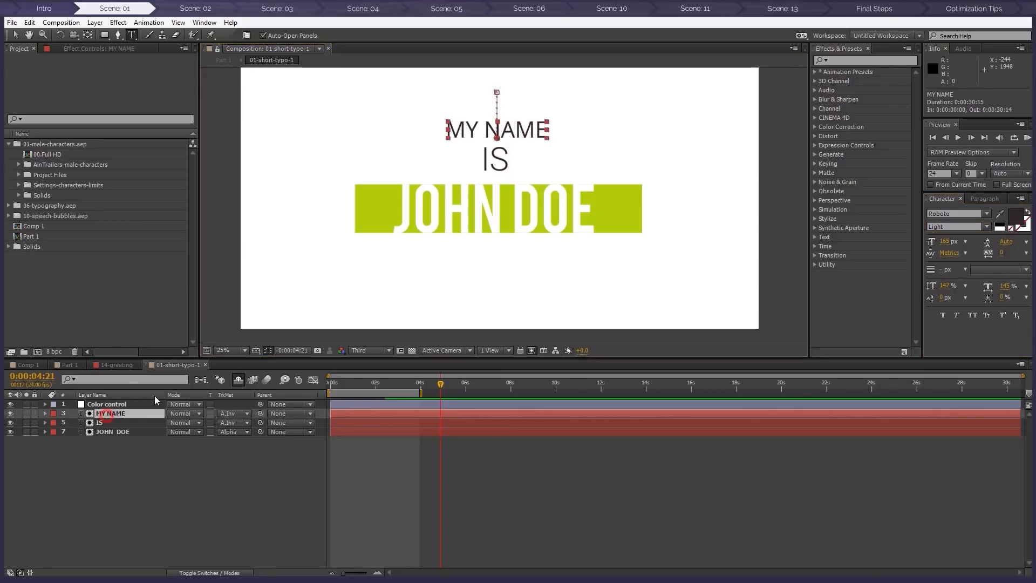
left_click_drag(446, 132, 582, 129)
left_click(986, 227)
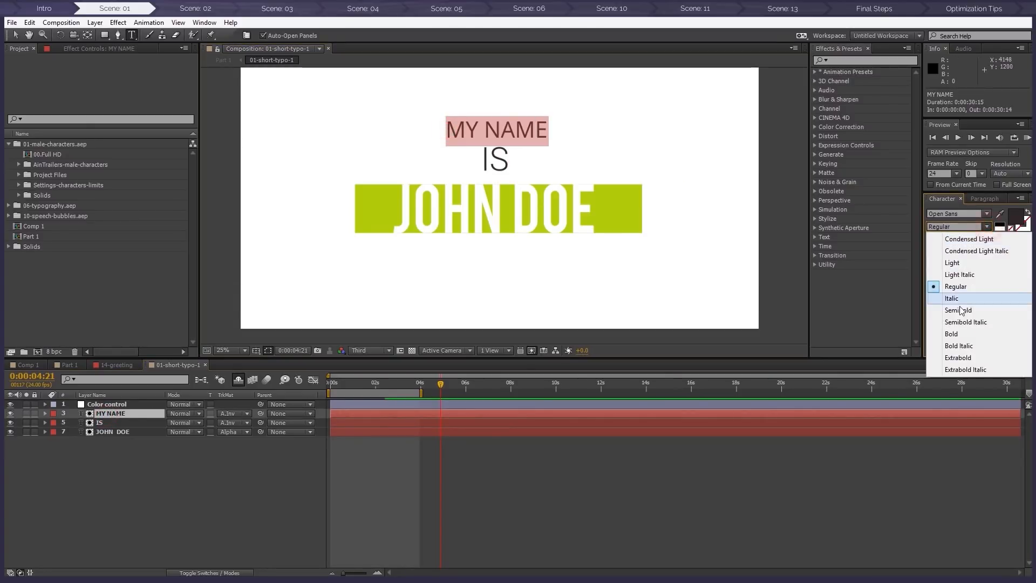
left_click(962, 335)
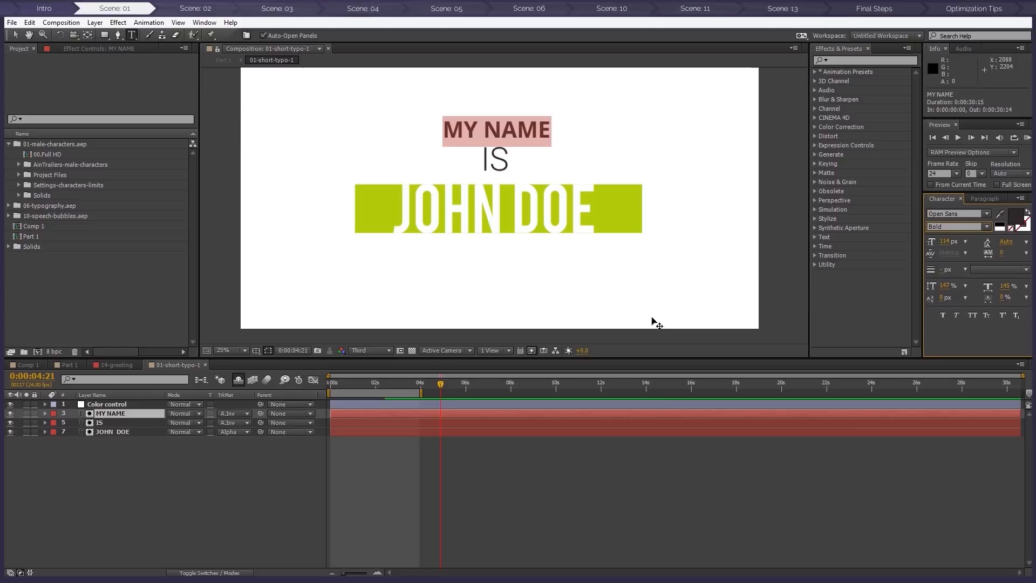
left_click(156, 479)
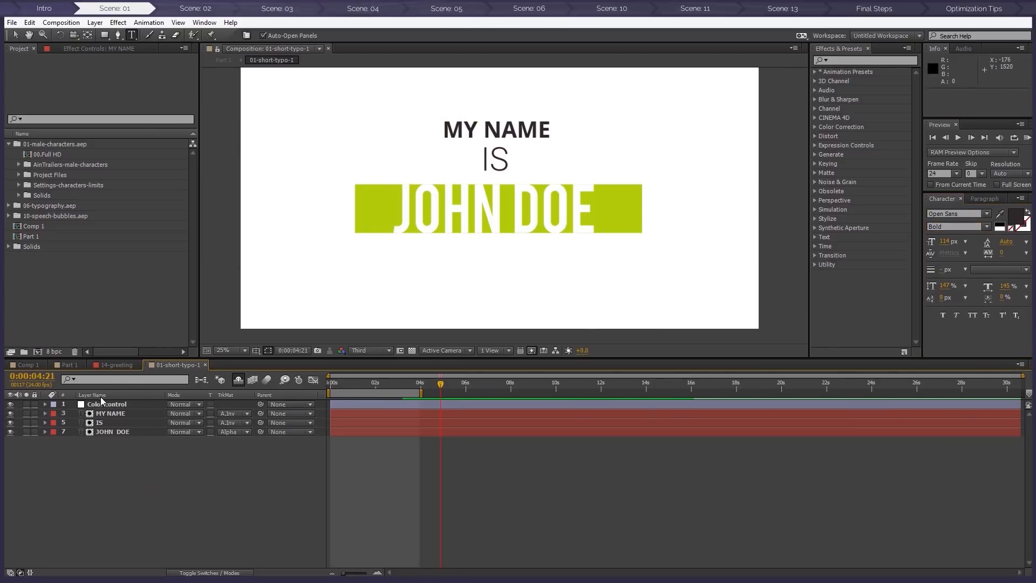
Set Color Control 1 and Color Control 2 on the Color control layer to white, sampled from the name text
left_click(102, 404)
left_click(103, 49)
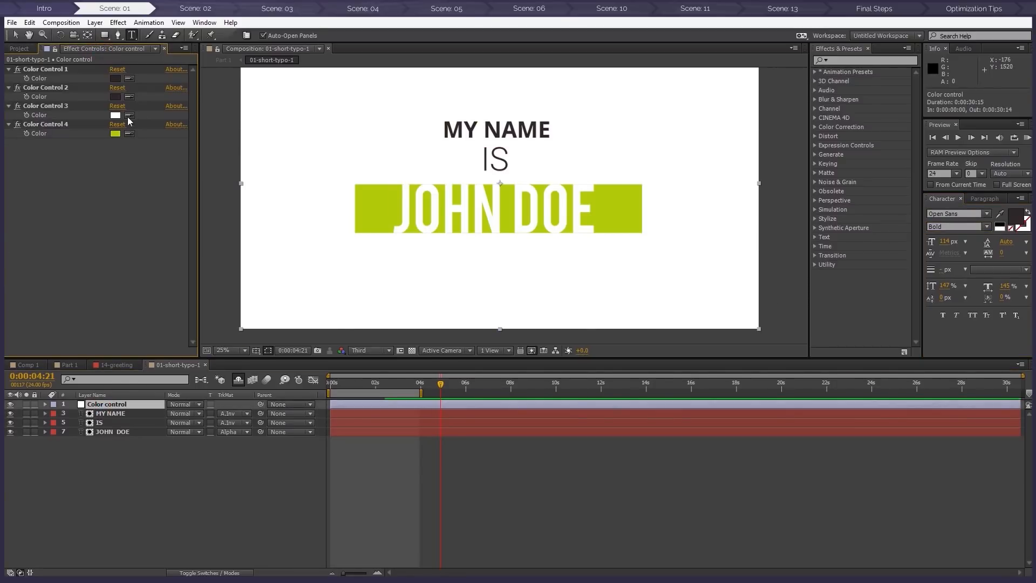
left_click(131, 79)
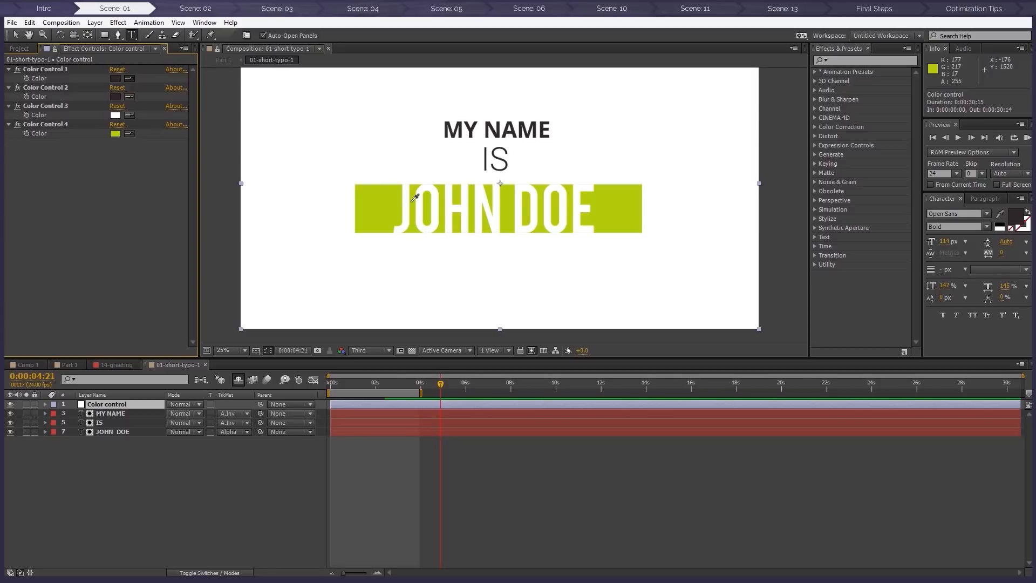
left_click(415, 161)
left_click(130, 80)
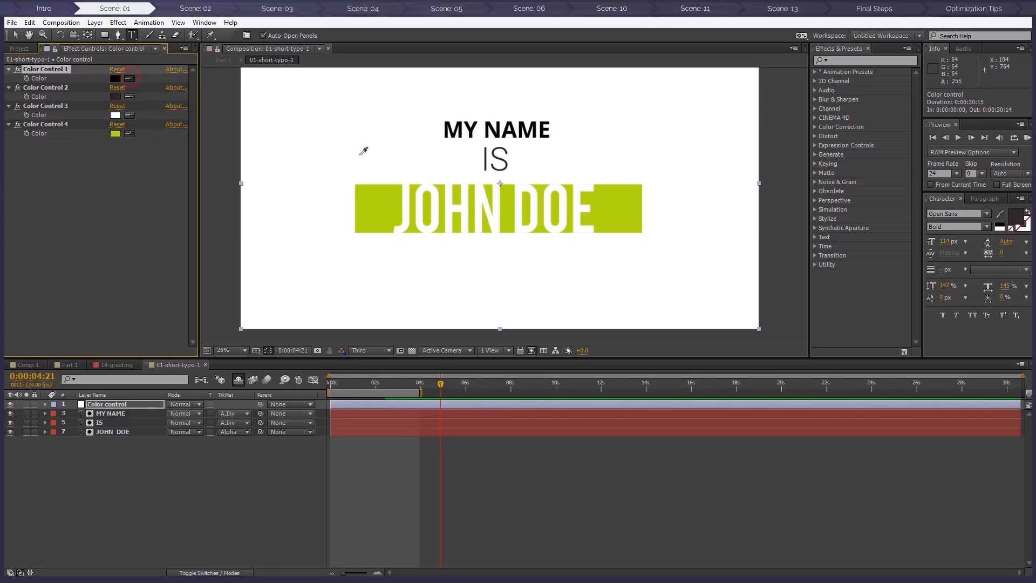
left_click(421, 191)
left_click(130, 96)
left_click(421, 189)
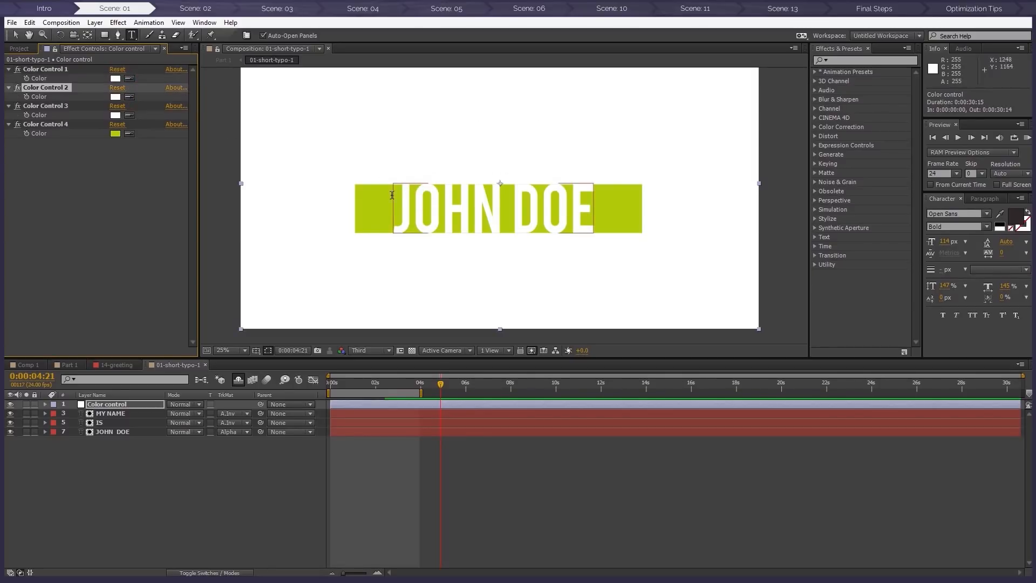
Go back to Part 1, show the 14-greeting layer and raise the character to position 624, 772
left_click(223, 59)
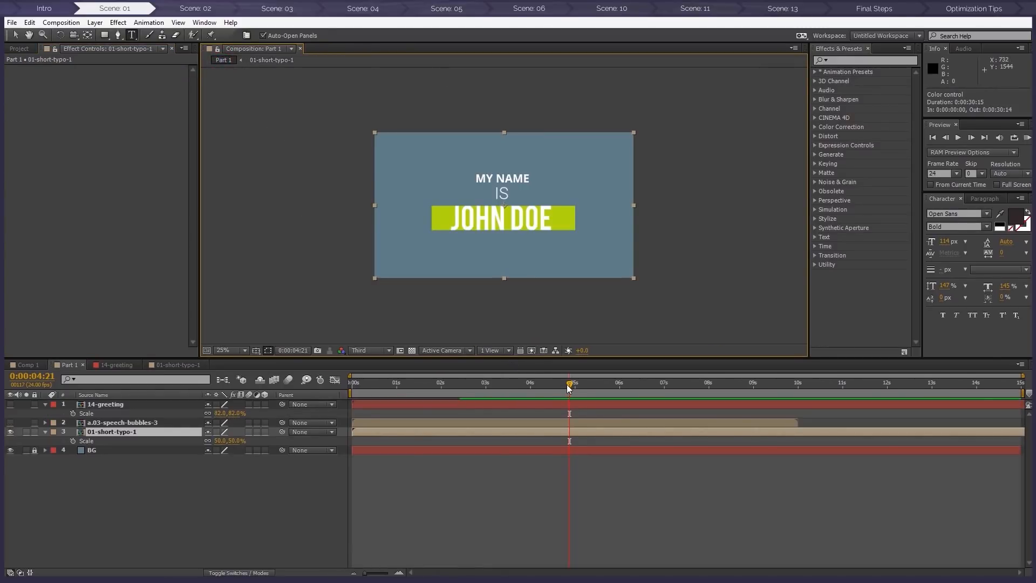
left_click_drag(367, 385, 463, 390)
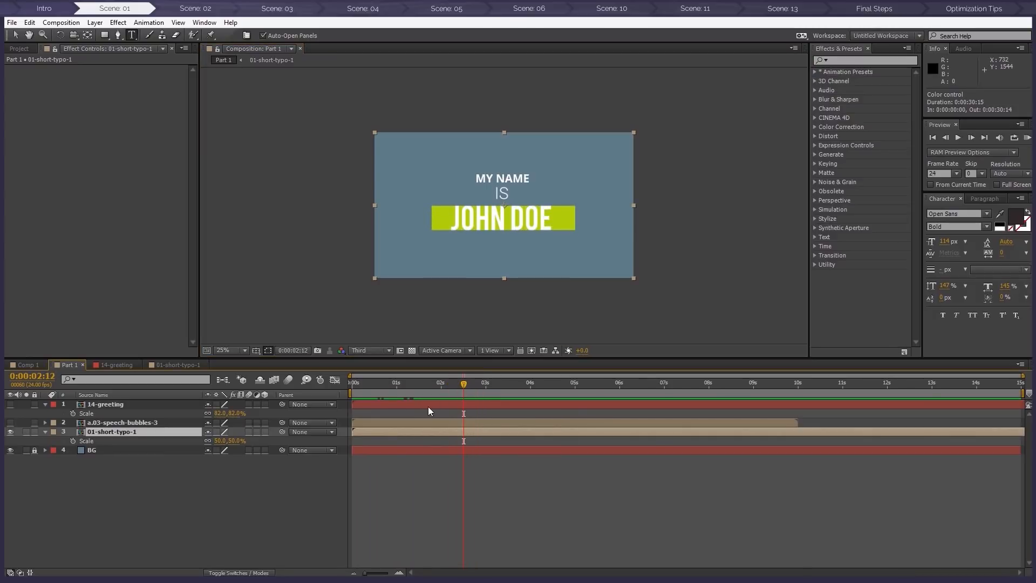
left_click(11, 405)
left_click(134, 405)
key("p")
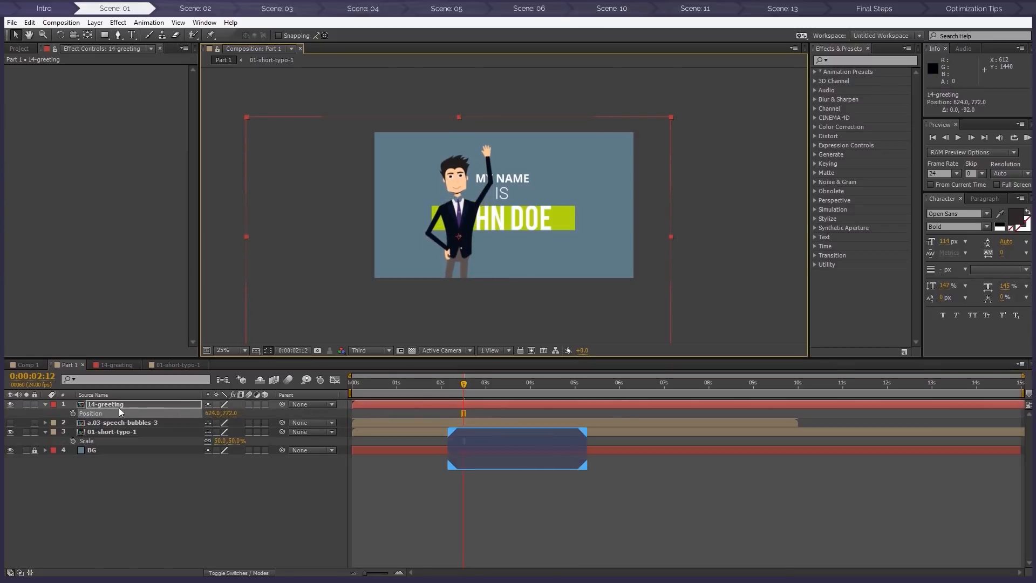
Keyframe the 14-greeting Position so the character slides in from beyond the frame's left edge between 0 and 2 seconds
left_click(73, 414)
left_click_drag(463, 391, 442, 414)
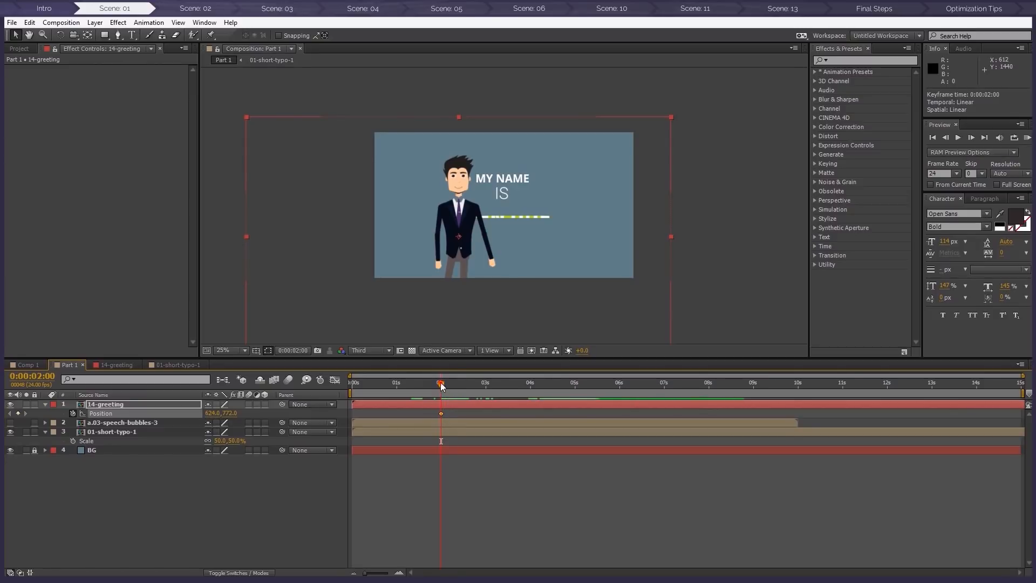
left_click_drag(441, 383, 352, 383)
left_click_drag(461, 231, 344, 230)
left_click_drag(369, 386, 442, 388)
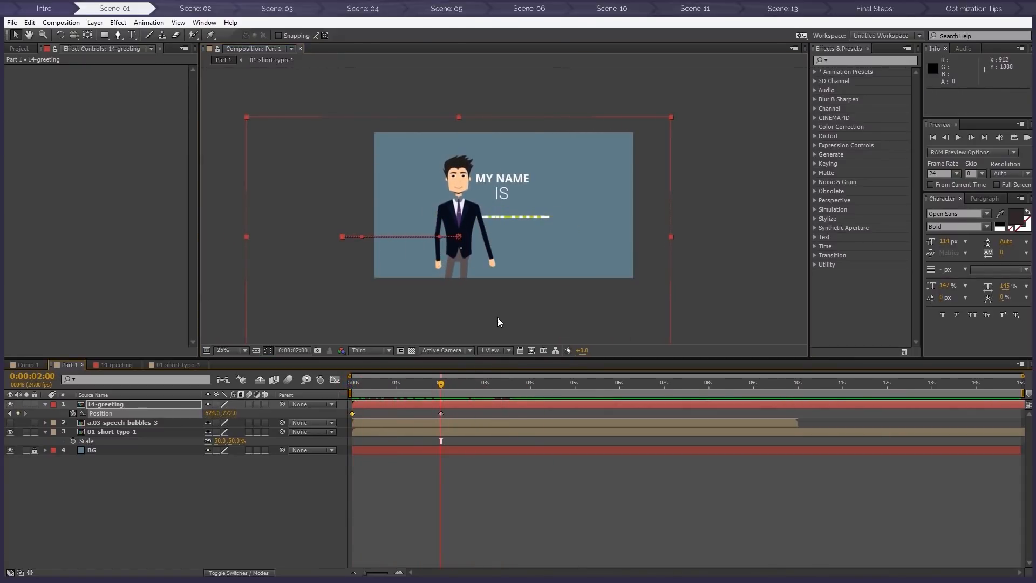
Shift the 14-greeting layer with its keyframes in time so that it starts at 0:00:02:23
key("period")
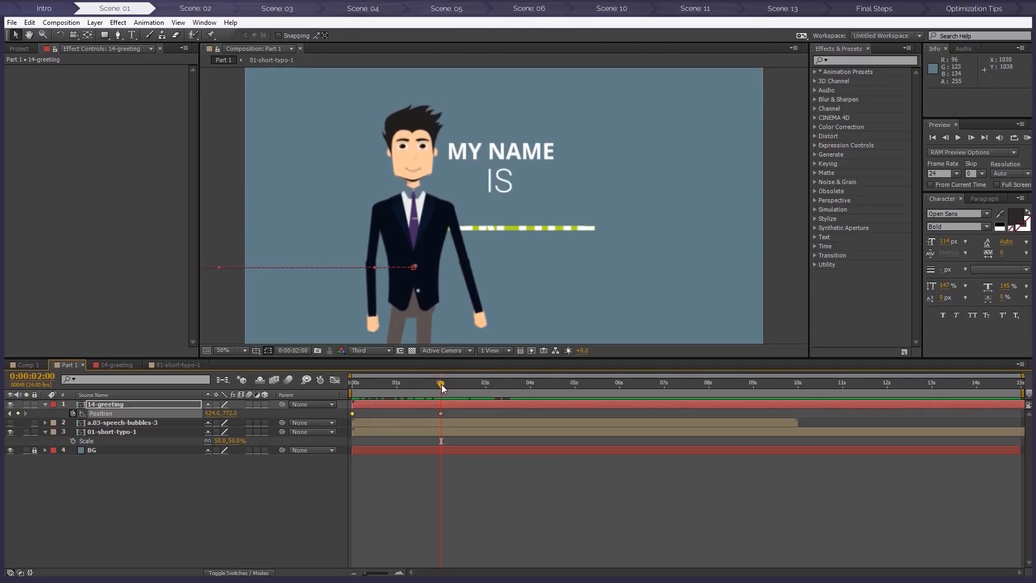
left_click_drag(455, 404, 508, 412)
left_click_drag(445, 383, 516, 407)
mouse_move(461, 384)
left_mouse_down()
mouse_move(360, 384)
mouse_move(490, 393)
mouse_move(480, 391)
left_mouse_up()
left_click_drag(490, 406, 533, 406)
left_click_drag(483, 385, 572, 391)
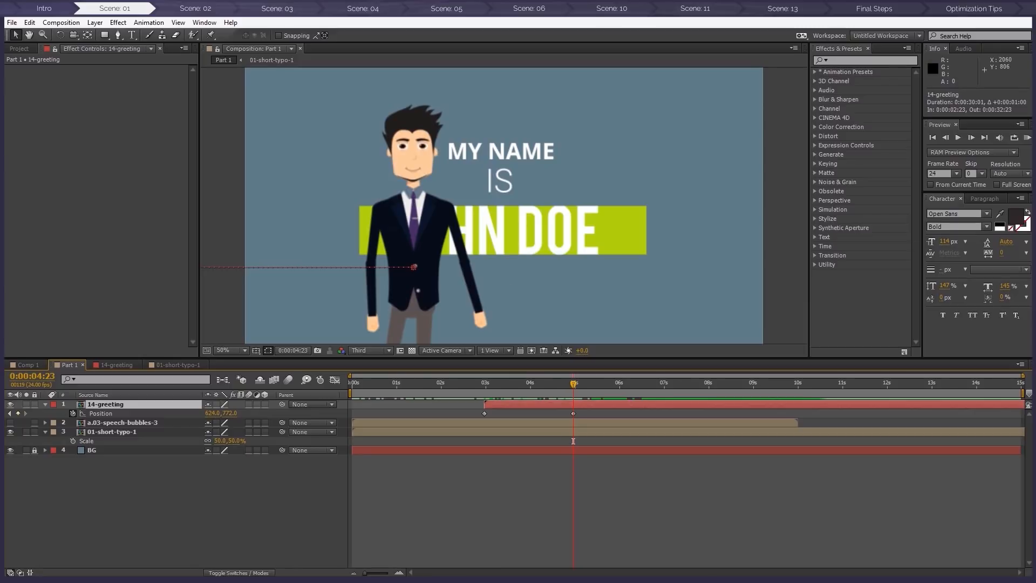
Keyframe the 01-short-typo-1 Position from 0:00:02:23 to 0:00:04:23, moving the text right and down to 1304, 644
left_click_drag(571, 384, 483, 387)
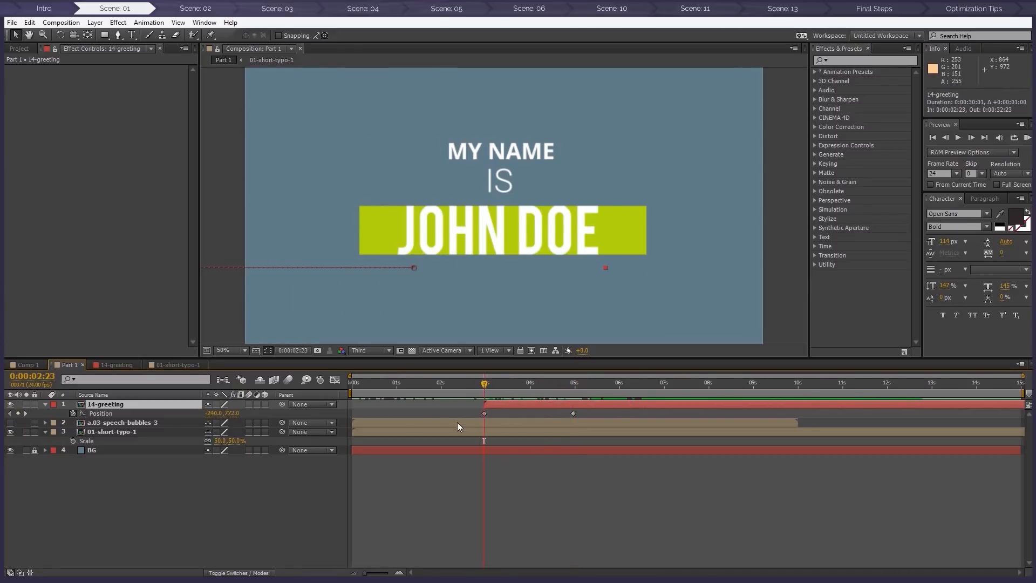
left_click(474, 432)
key("p")
left_click(73, 441)
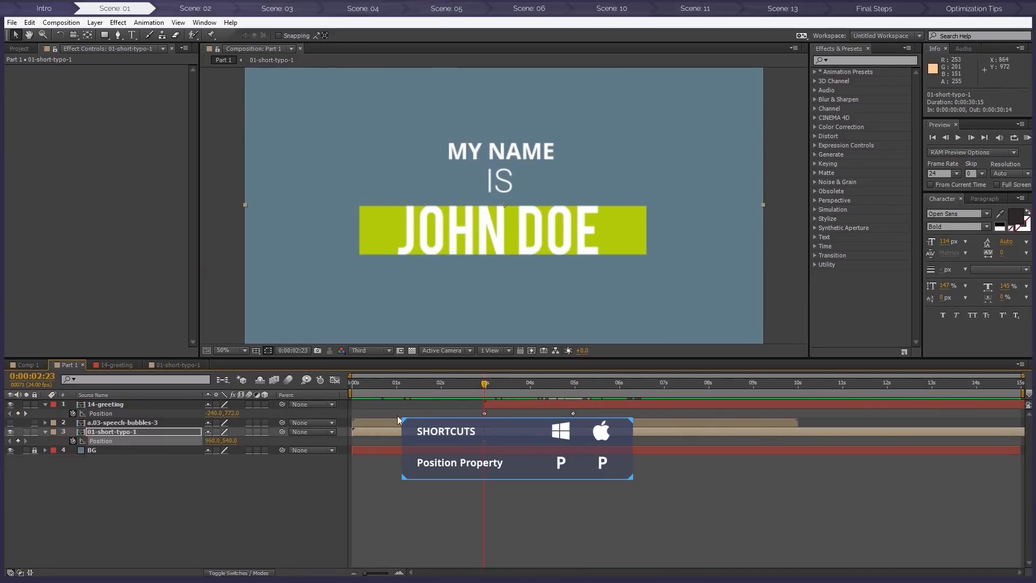
left_click_drag(486, 387, 573, 387)
left_click_drag(498, 239, 619, 261)
key("Page_Up")
Keyframe the 01-short-typo-1 Scale between 0:00:02:23 and 0:00:04:23 so the text shrinks to 38%
left_click_drag(529, 382, 568, 394)
key("s")
left_click(73, 441)
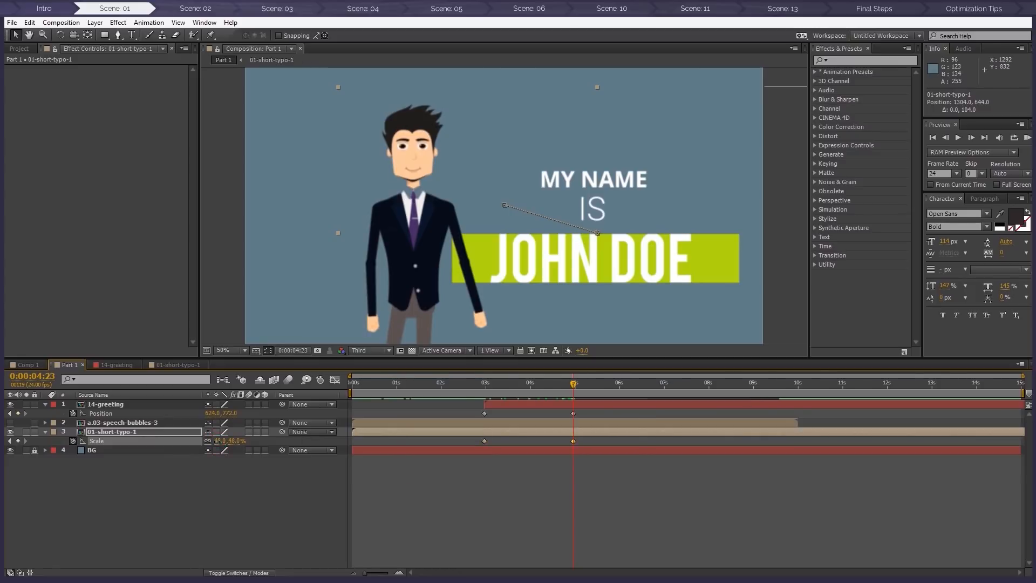
left_click_drag(221, 443, 216, 441)
mouse_move(567, 381)
left_mouse_down()
mouse_move(439, 374)
mouse_move(568, 390)
left_mouse_up()
key("F2")
Show the a.03-speech-bubbles-3 layer and move it above 14-greeting in the layer stack
left_click(42, 435)
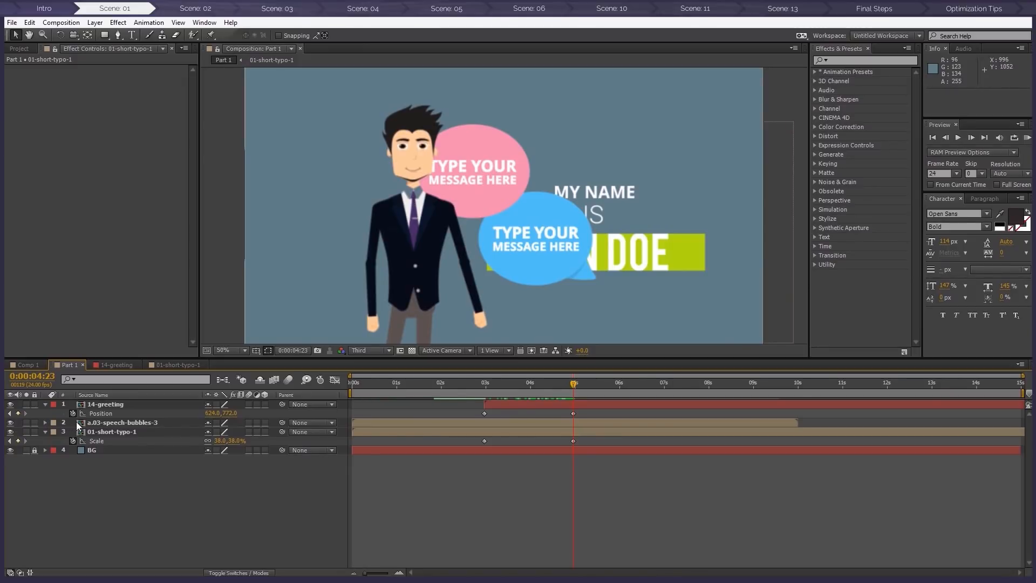
left_click_drag(101, 426, 114, 403)
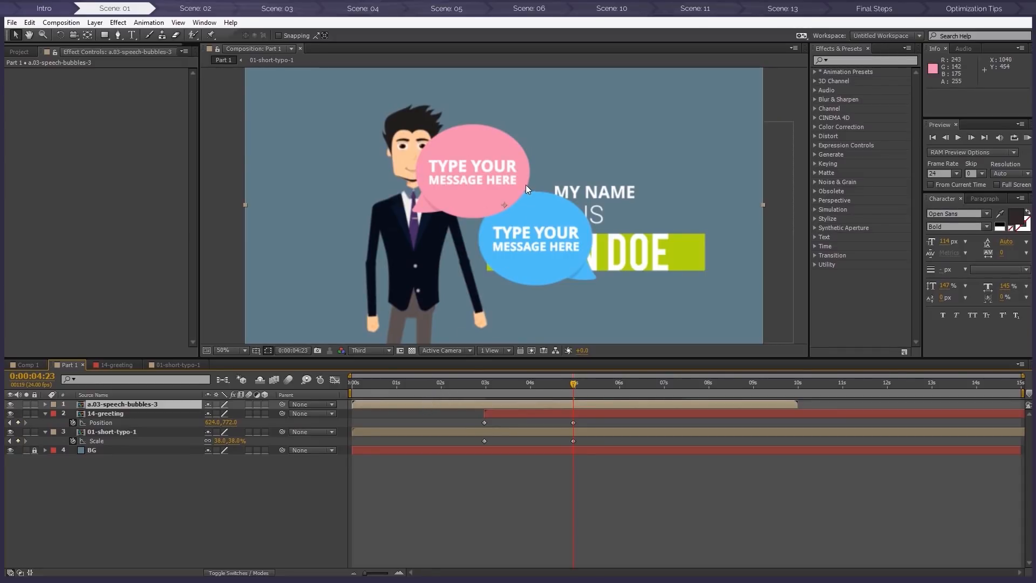
Open the a.03-speech-bubbles-3 composition, reveal its shy layers and hide the blue bubble's text and shape layers
double_click(491, 404)
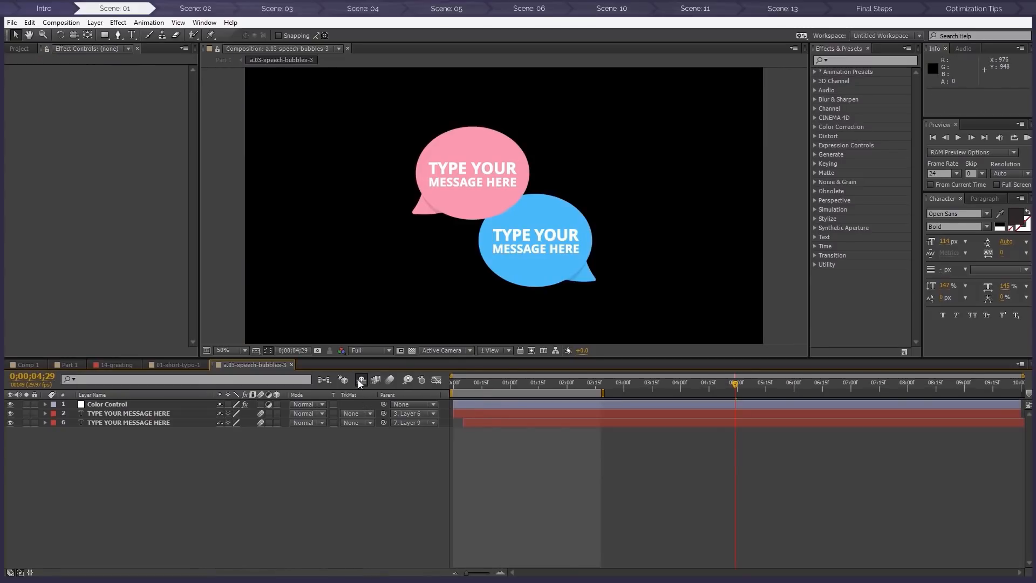
left_click(363, 380)
left_click(701, 253)
left_click(780, 224)
left_click_drag(777, 201, 536, 296)
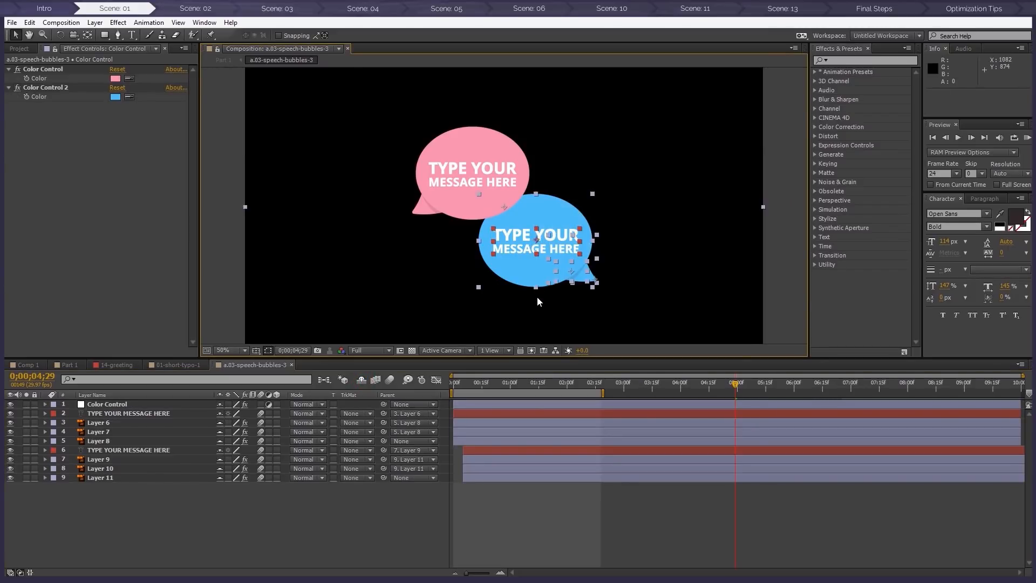
left_click(130, 405, "ctrl")
left_click_drag(11, 450, 11, 477)
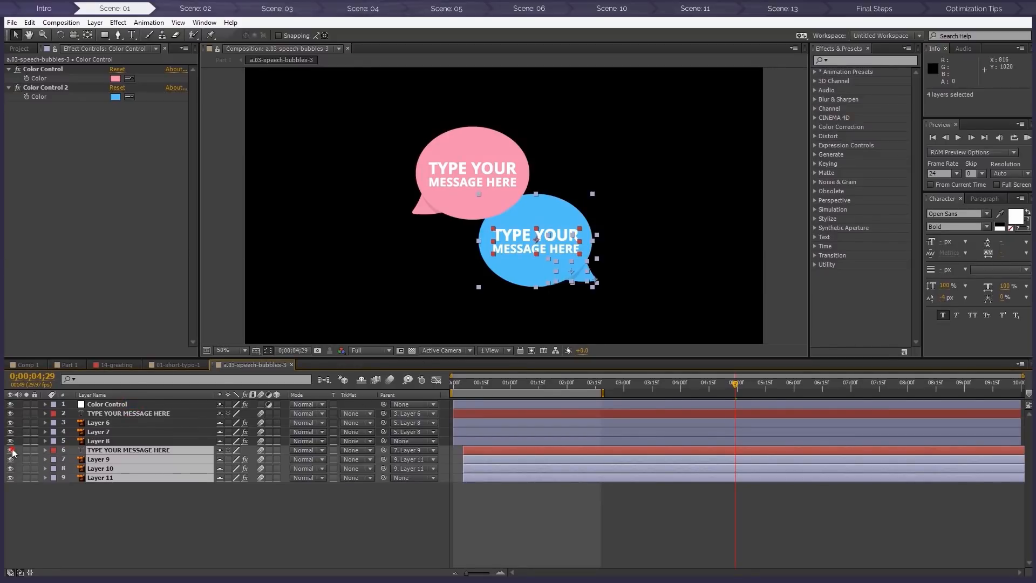
left_click(196, 495)
Replace the pink bubble's placeholder text with "Hi!"
left_click(473, 172)
double_click(473, 173)
type("Hi!")
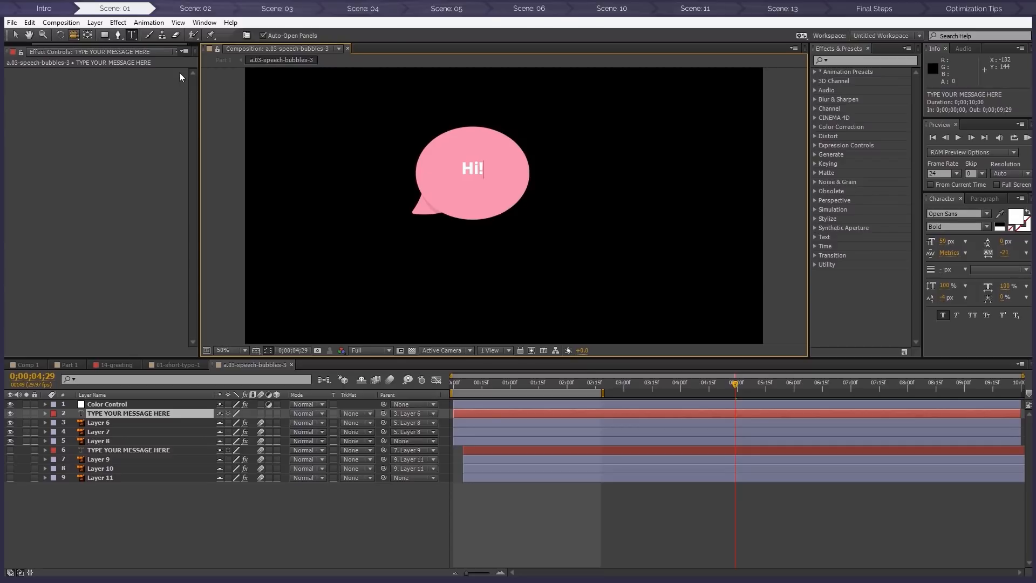
Enlarge the "Hi!" text to 161 px and centre it inside the pink bubble at about 209, 227
key("shift+Left")
key("shift+Left")
key("shift+Left")
left_click_drag(946, 245, 990, 246)
left_click(16, 36)
left_click_drag(482, 168, 481, 173)
left_click_drag(482, 173, 483, 178)
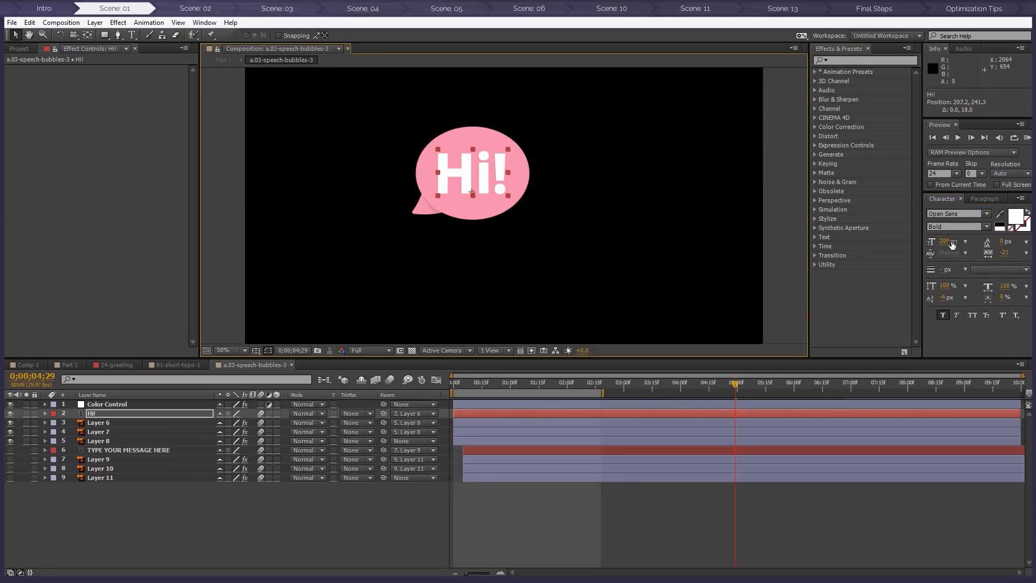
left_click_drag(484, 181, 483, 172)
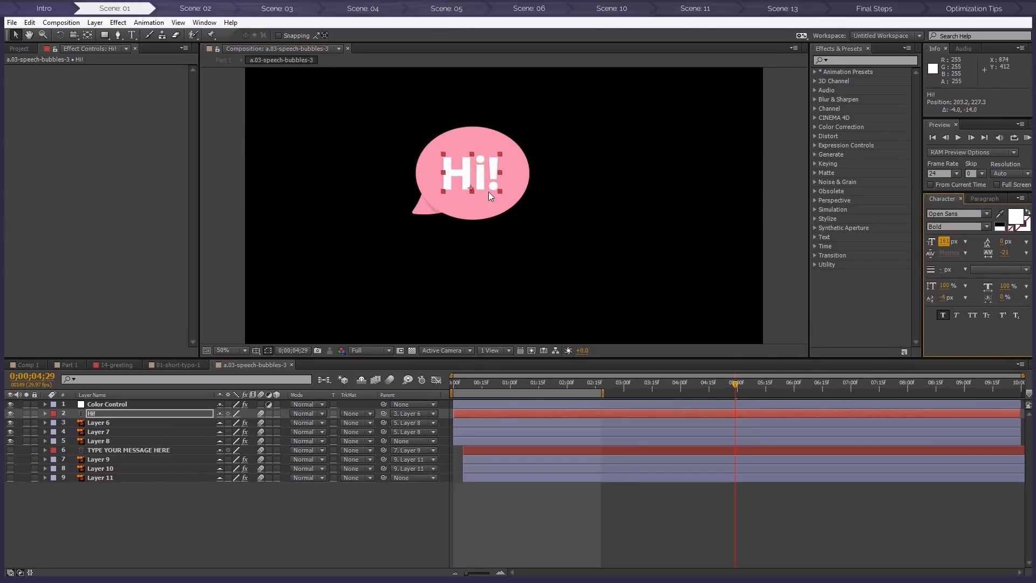
Change the fill colour of the "Hi!" text to the slate blue of the scene background
double_click(482, 178)
left_click(1015, 216)
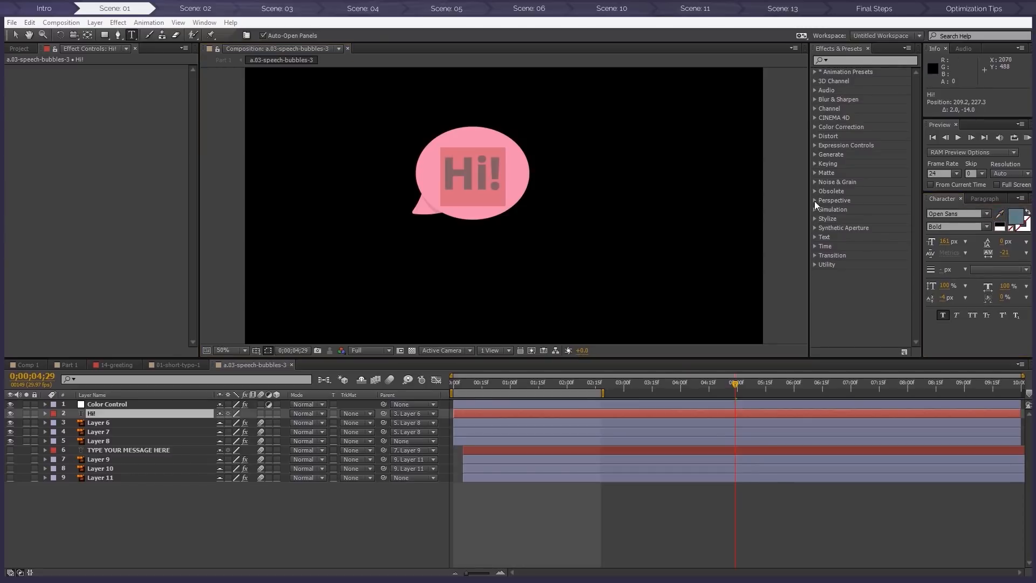
left_click(16, 36)
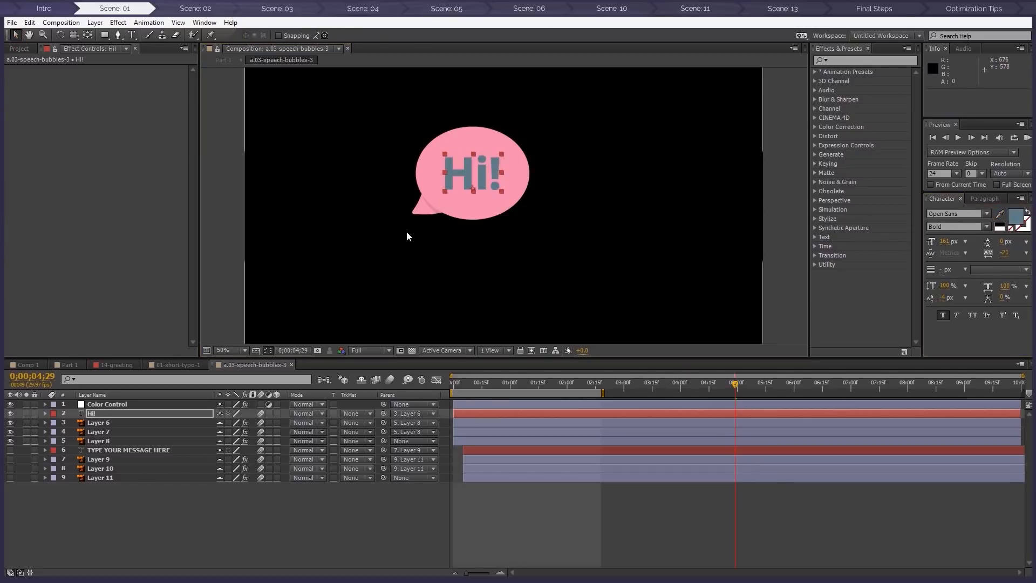
Set the first Color Control colour to white (FFFFFF) to recolour the pink bubble
left_click(110, 404)
left_click(121, 83)
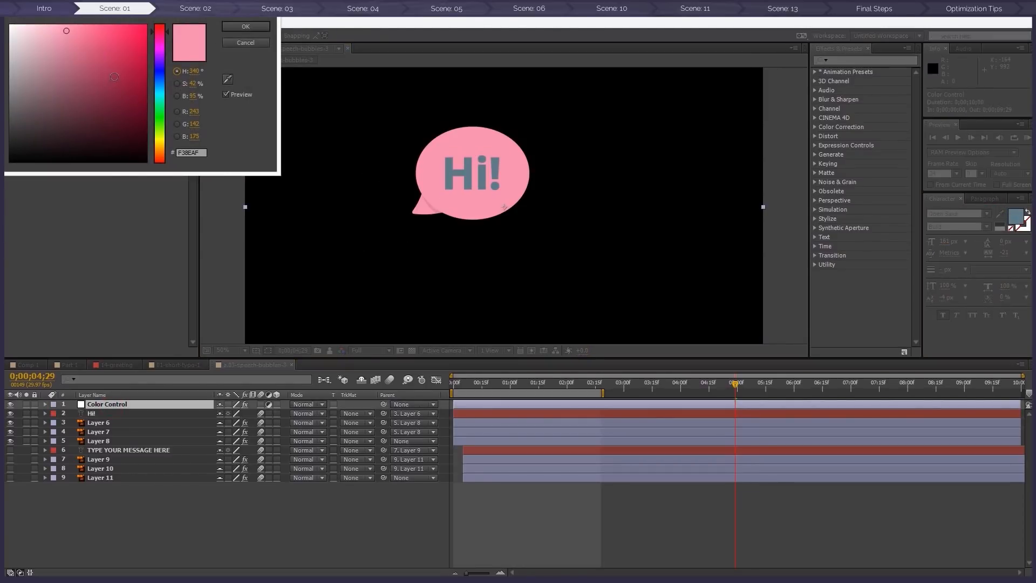
left_click_drag(64, 50, 9, 24)
left_click(249, 27)
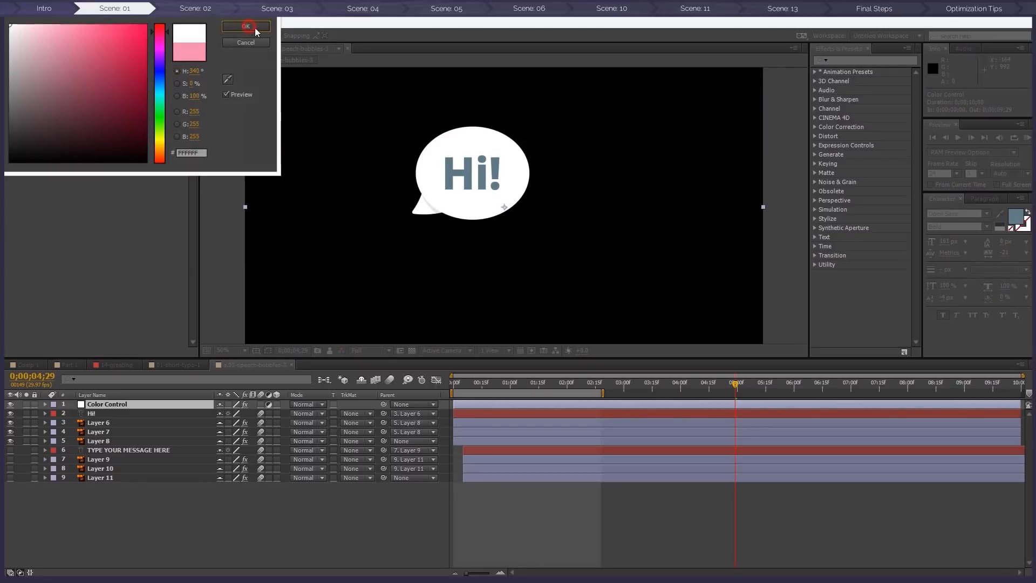
Return to Part 1, delay a.03-speech-bubbles-3 to start at about 5.5 seconds and place it at position 1258, 290
left_click_drag(717, 381, 468, 366)
left_click(223, 60)
left_click_drag(393, 389, 640, 406)
left_click_drag(467, 192, 548, 125)
left_click(598, 382)
left_click_drag(597, 383, 667, 382)
scroll(642, 339, "down", 1)
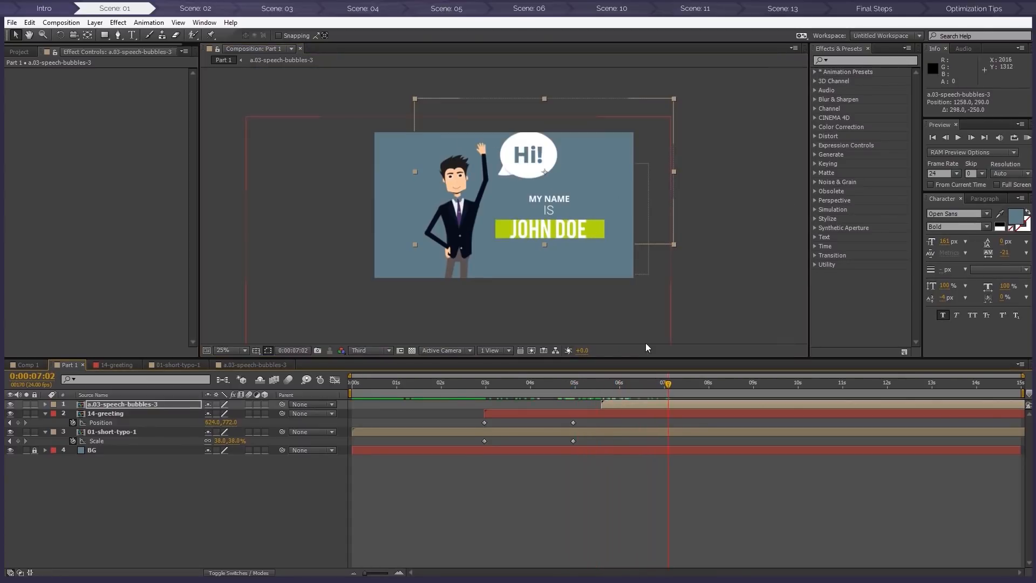
Scale the a.03-speech-bubbles-3 layer down slightly and shift the bubble closer to the character
key("s")
left_click_drag(221, 413, 204, 413)
left_click_drag(527, 158, 506, 155)
left_click_drag(653, 387, 322, 365)
left_click_drag(415, 373, 668, 368)
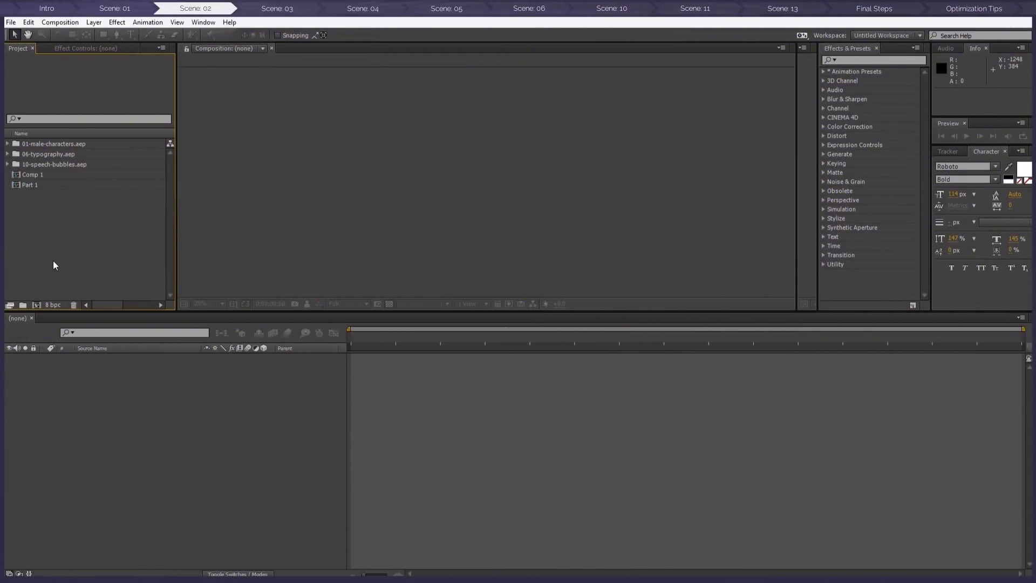
Create a new composition named Part 2 at 1920 x 1080 px, 24 fps, with a 15-second duration
left_click(36, 305)
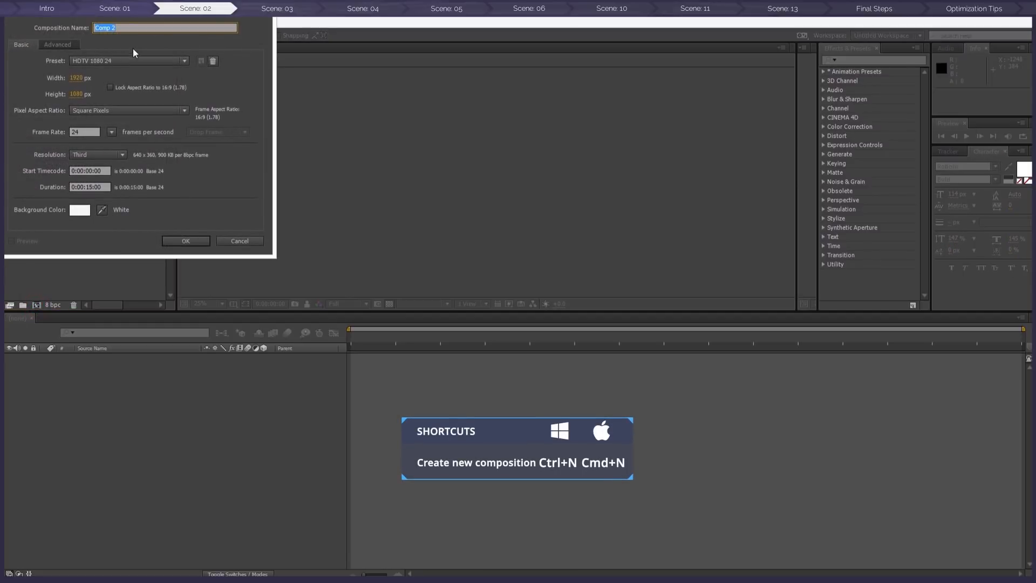
type("Part")
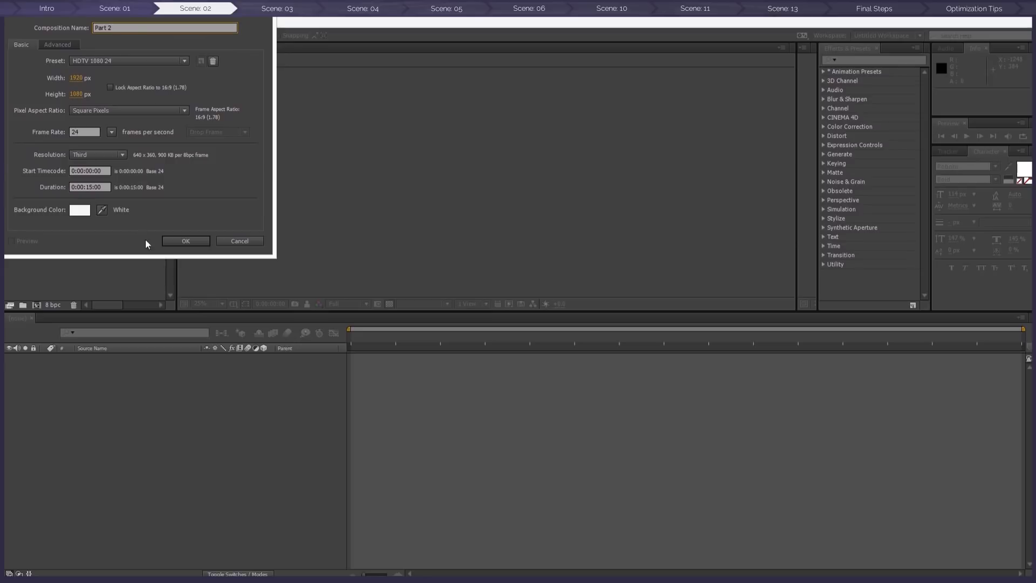
left_click(185, 242)
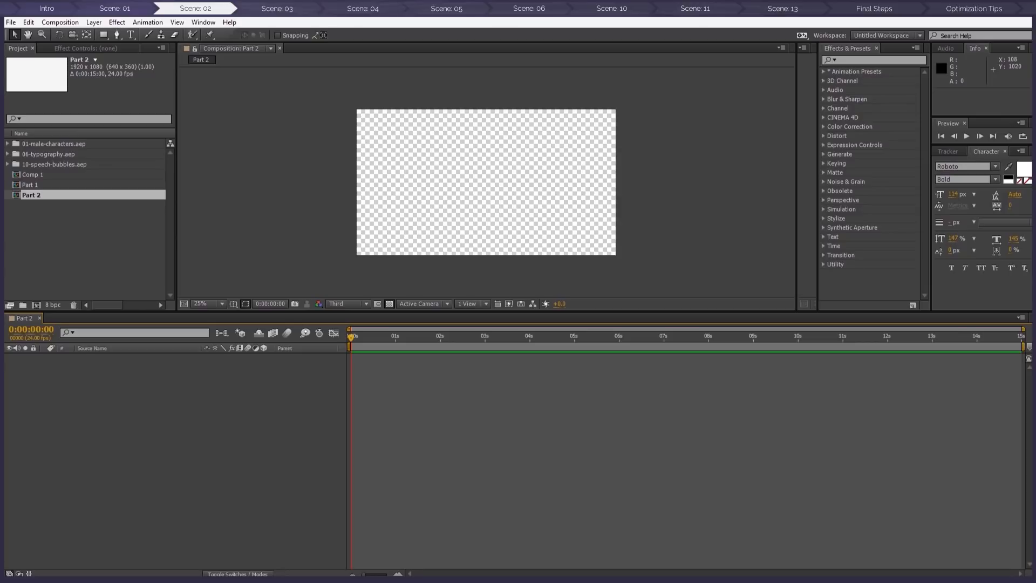
Open 04-Background-scenes.png from the 03-Element-Guides-(Help) folder in File Explorer and examine the available background scenes
left_click_drag(1035, 192, 718, 85)
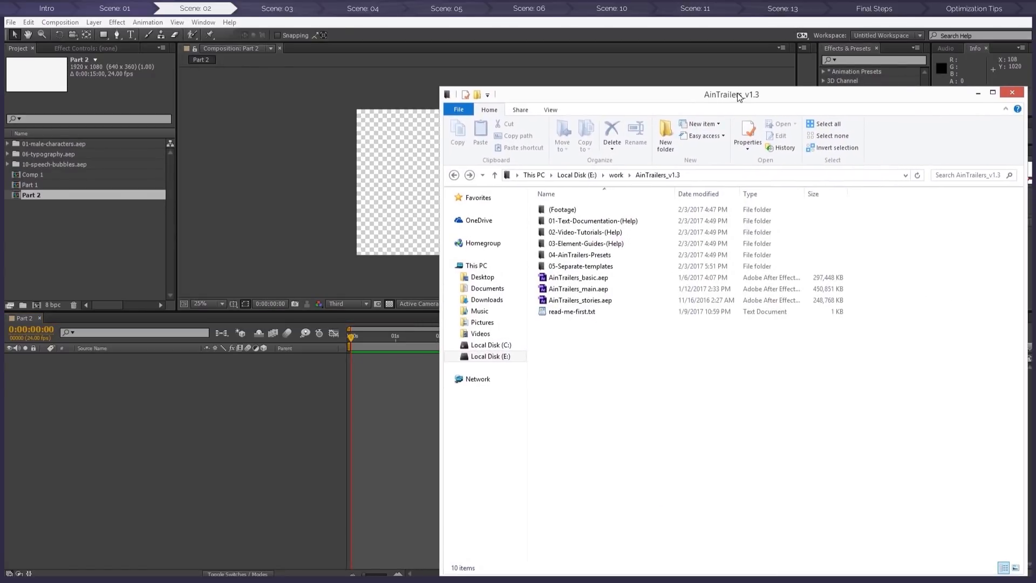
double_click(580, 243)
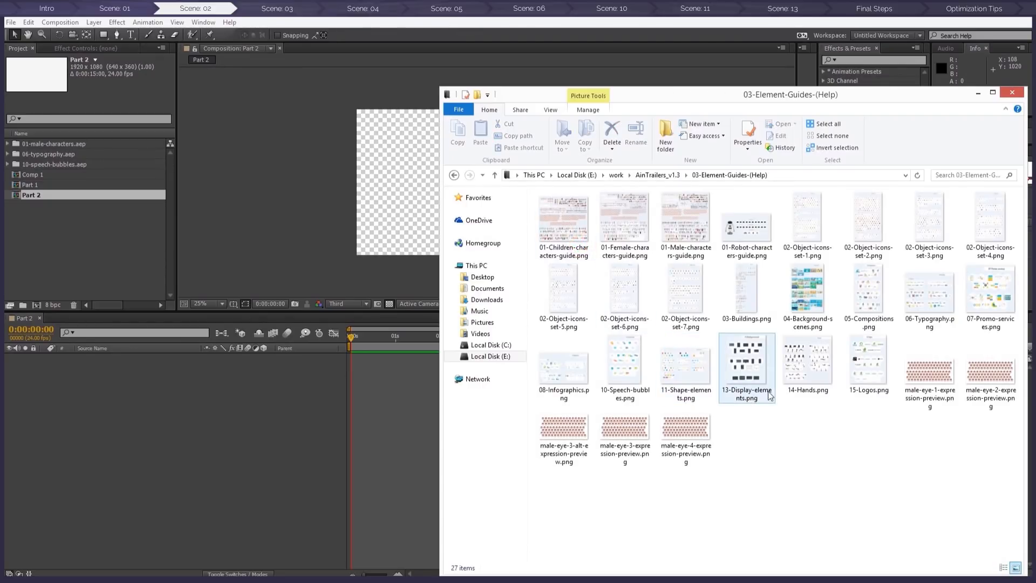
double_click(814, 307)
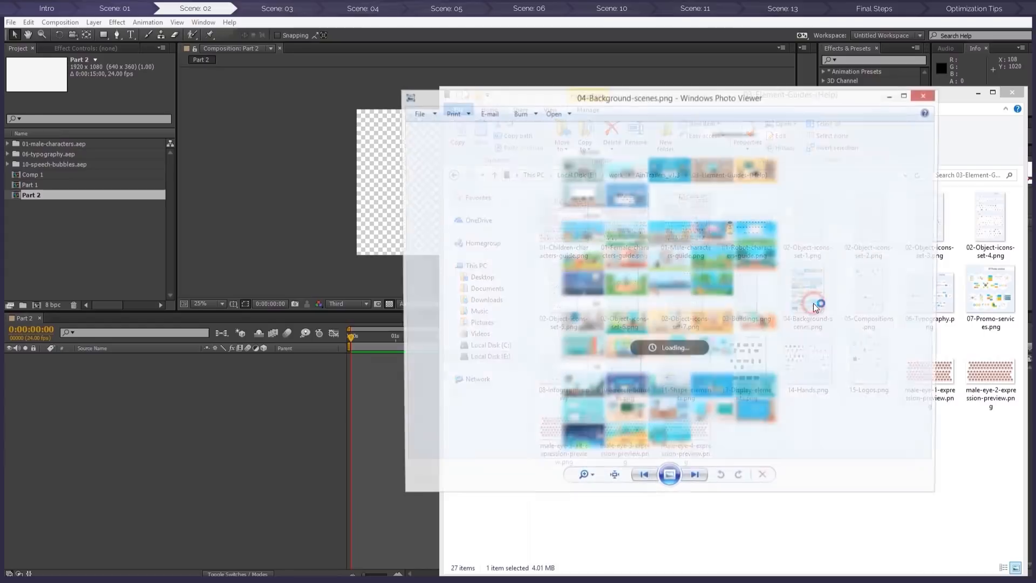
scroll(629, 181, "up", 2)
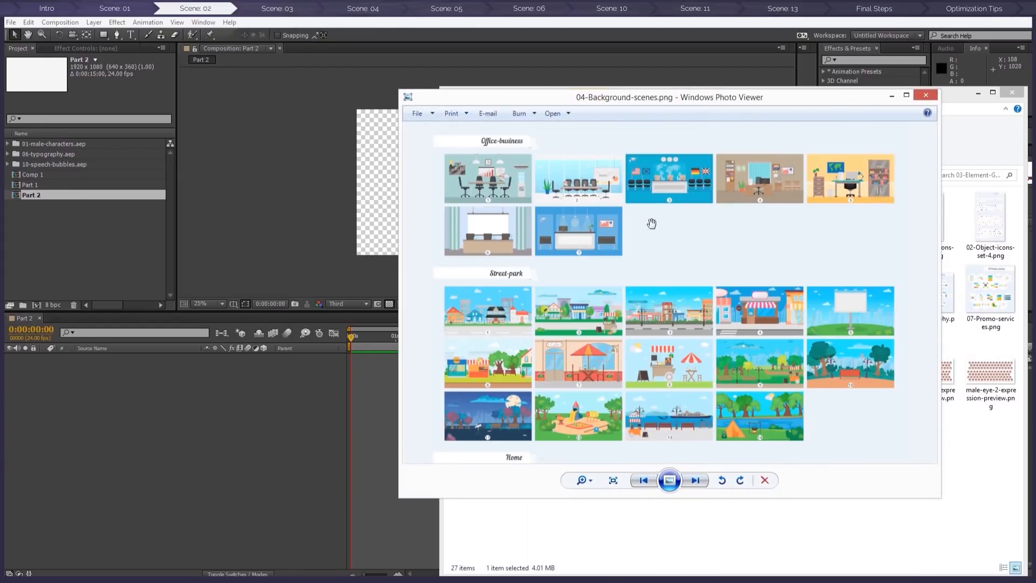
left_click_drag(691, 389, 662, 190)
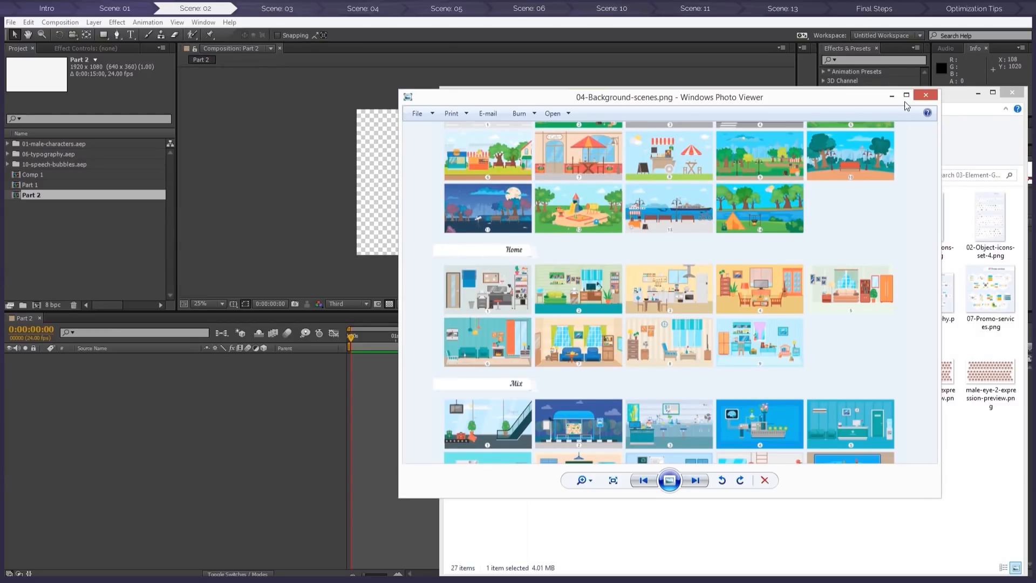
left_click(890, 96)
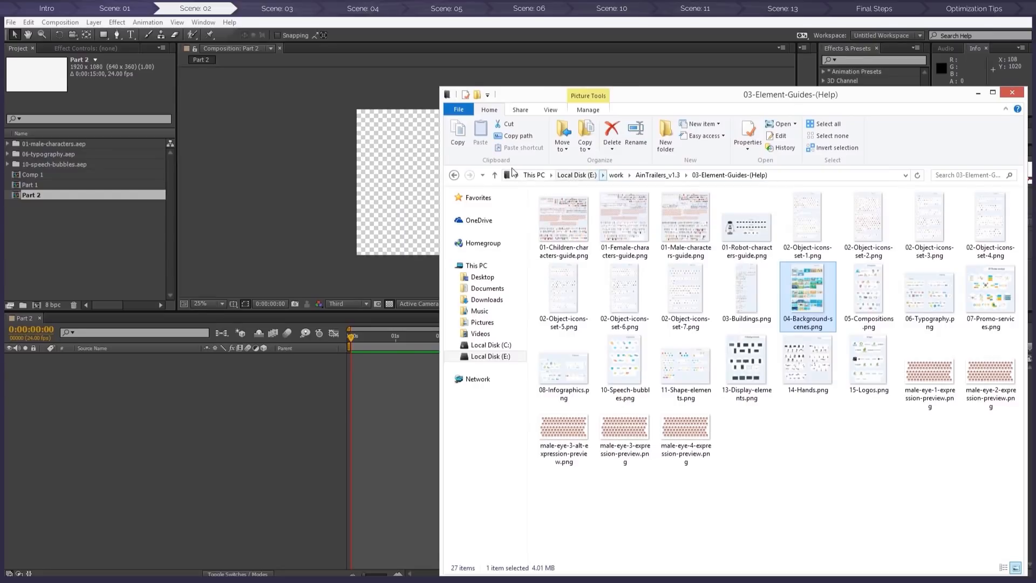
Return to After Effects and import 03-home-backgrounds.aep from the 04-Separate-background-scenes folder into the project
left_click(85, 233)
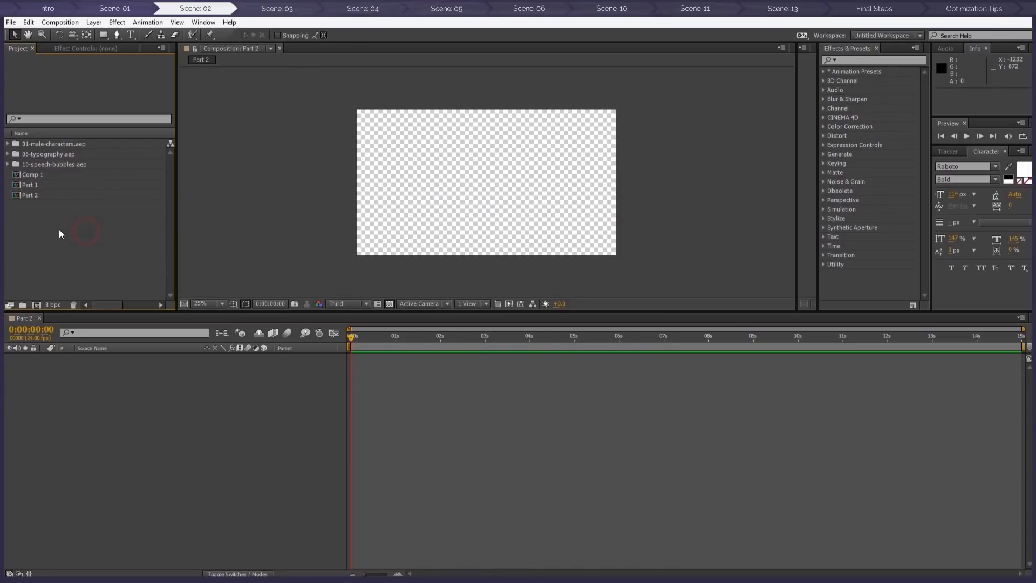
left_click(61, 243)
right_click(61, 244)
mouse_move(194, 295)
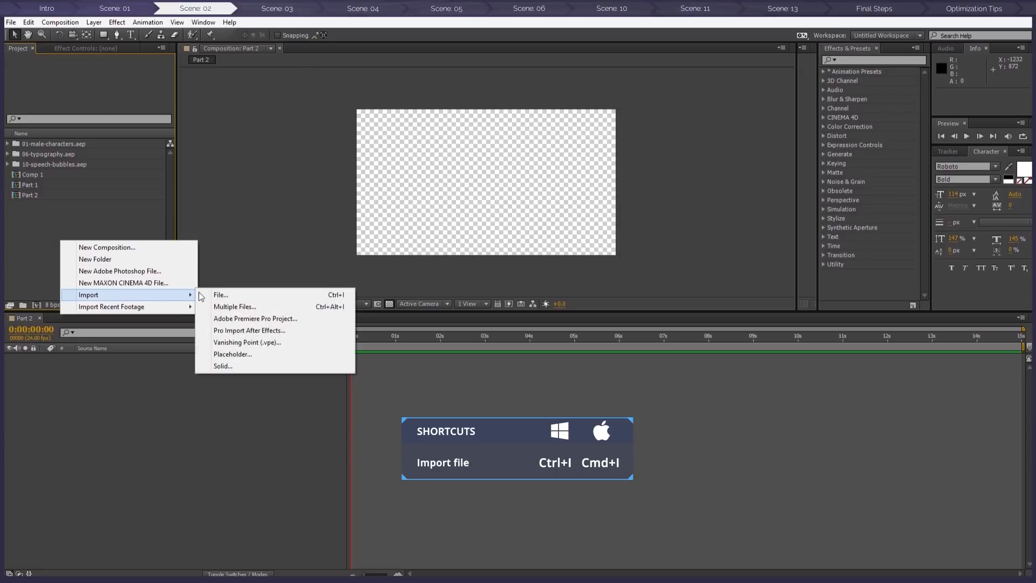
left_click(230, 295)
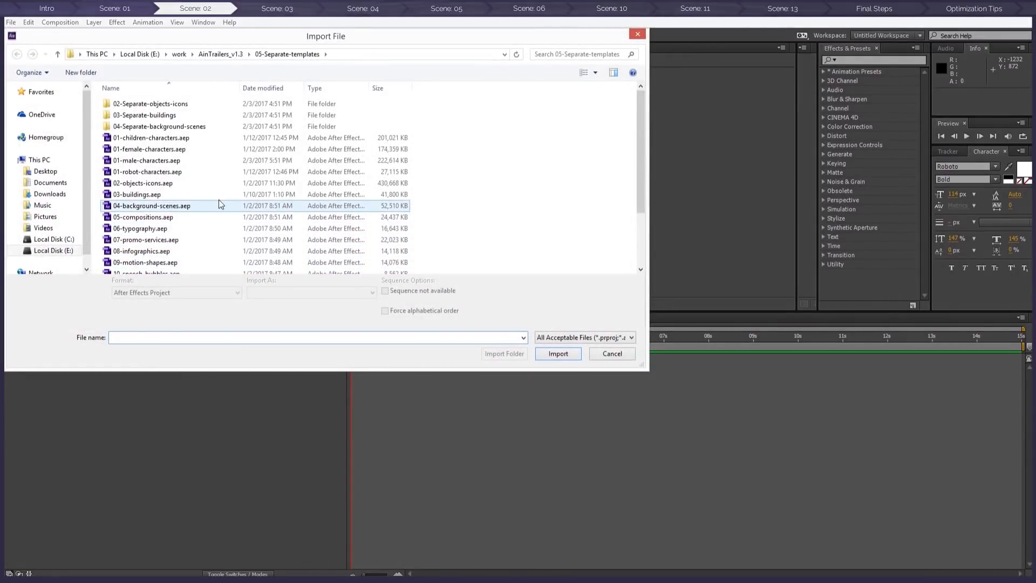
double_click(145, 128)
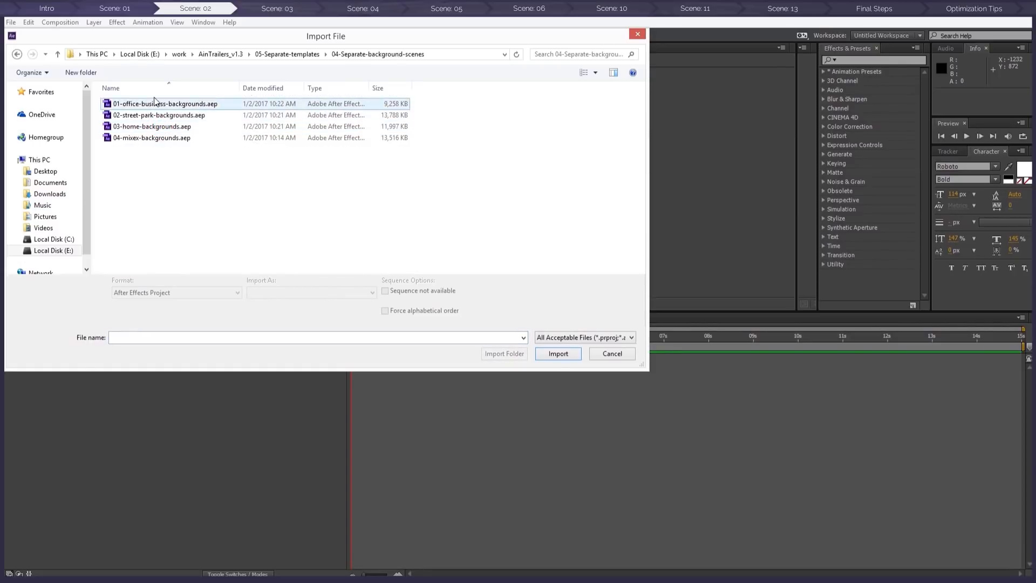
left_click(143, 128)
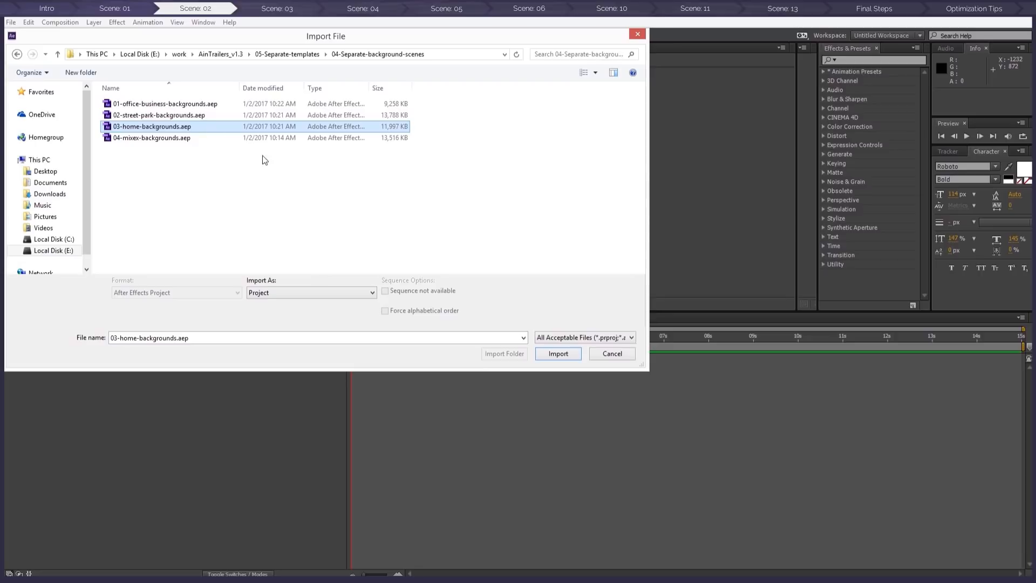
left_click(551, 354)
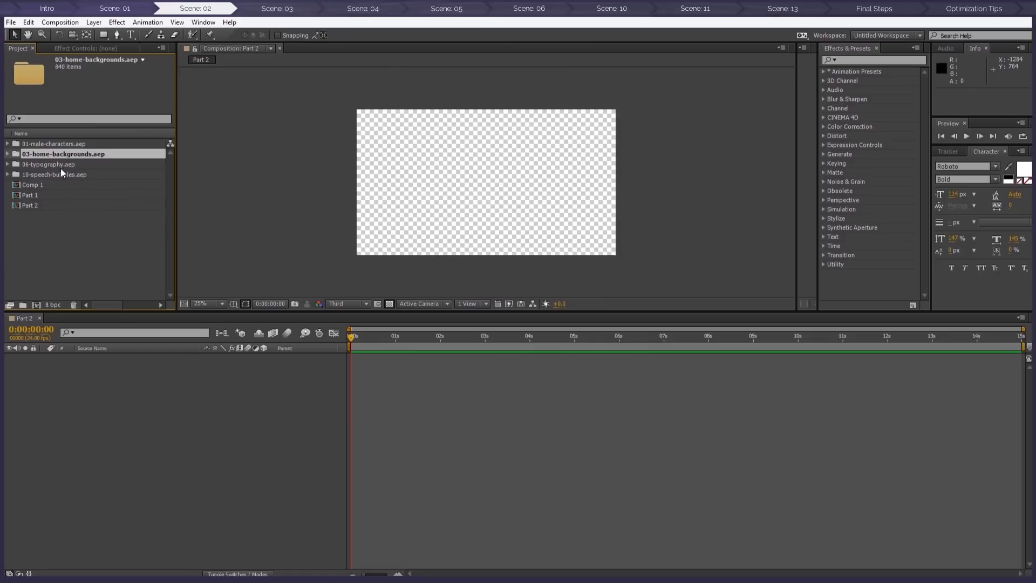
left_click(52, 216)
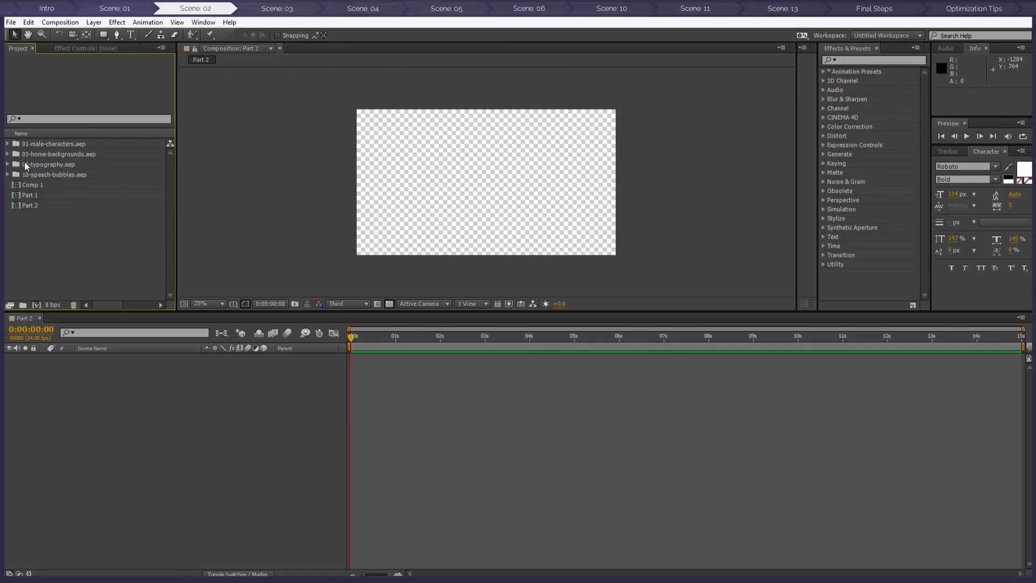
Expand the imported 03-home-backgrounds.aep folder through AinTrailers-04-background-scenes and 01-colored-scenes to list the 03-home scenes
left_click(7, 154)
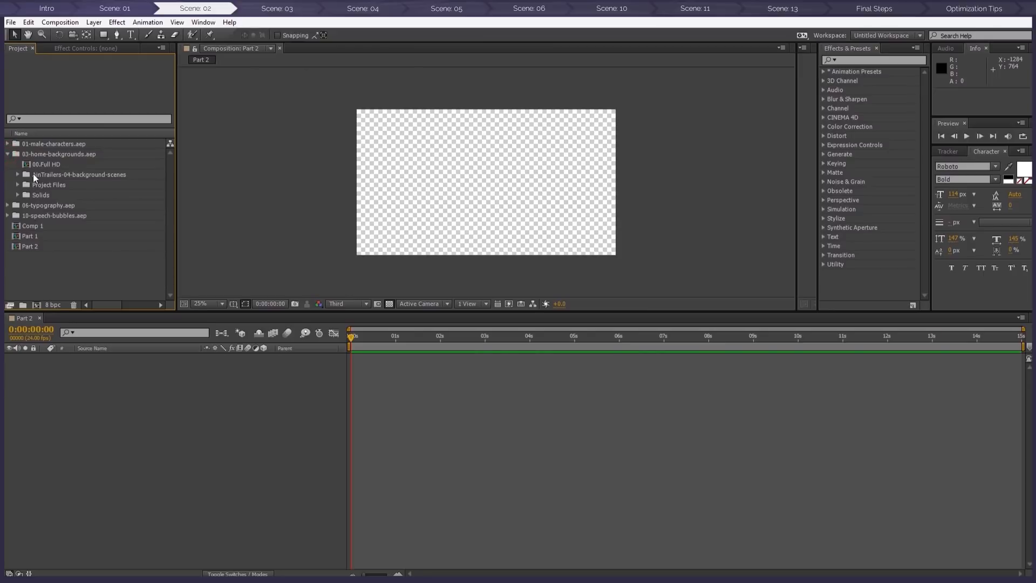
left_click(17, 174)
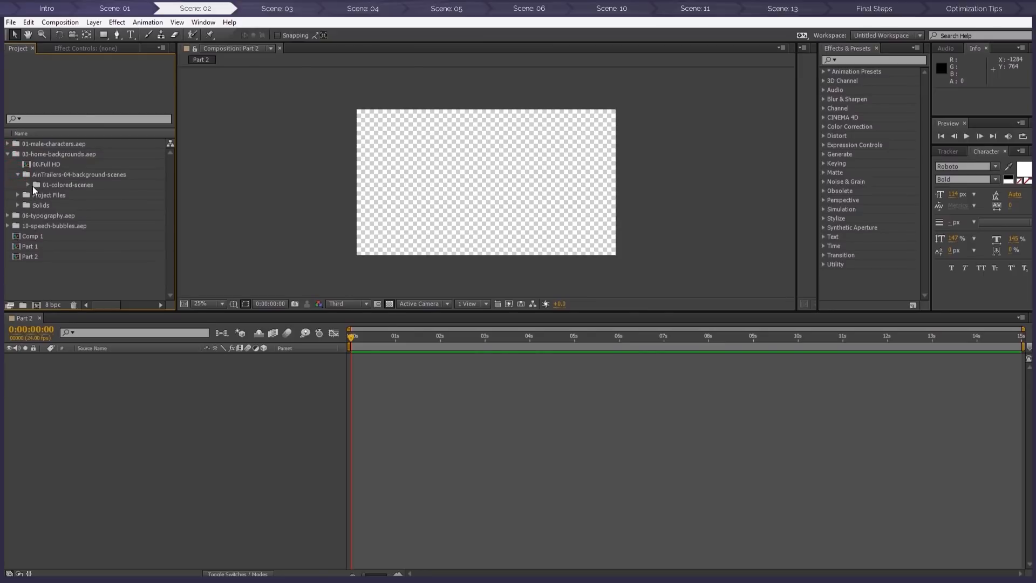
left_click(28, 184)
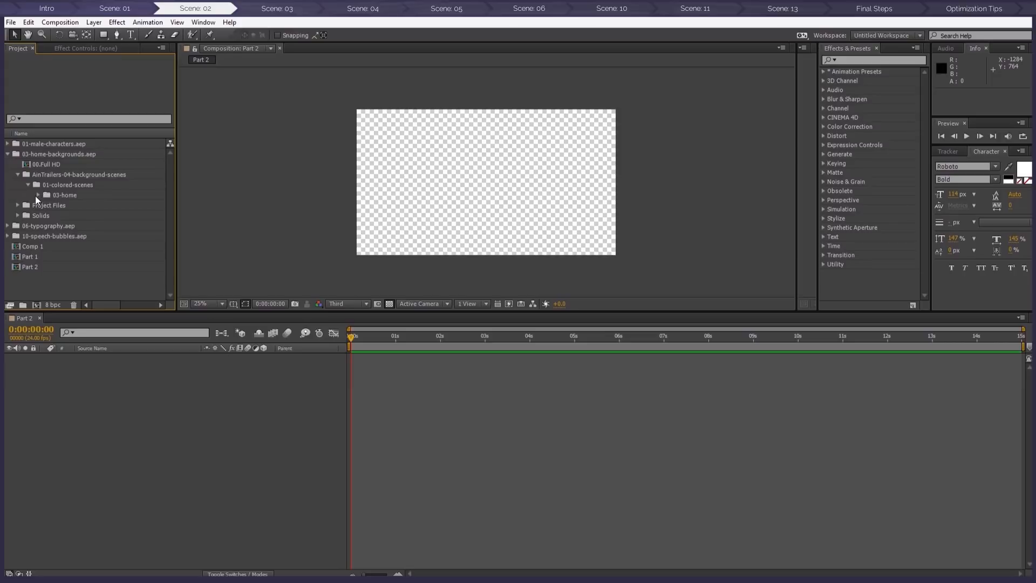
left_click(38, 194)
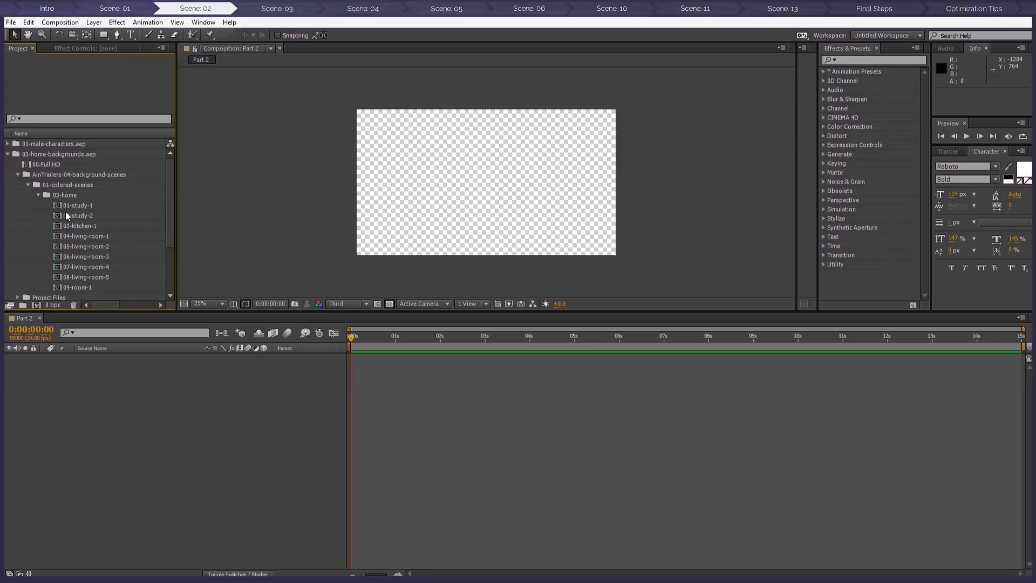
Add the 01-study-1 scene to the Part 2 composition, preview it at 0:00:01:13, and collapse the 03-home-backgrounds.aep folders
left_click(76, 205)
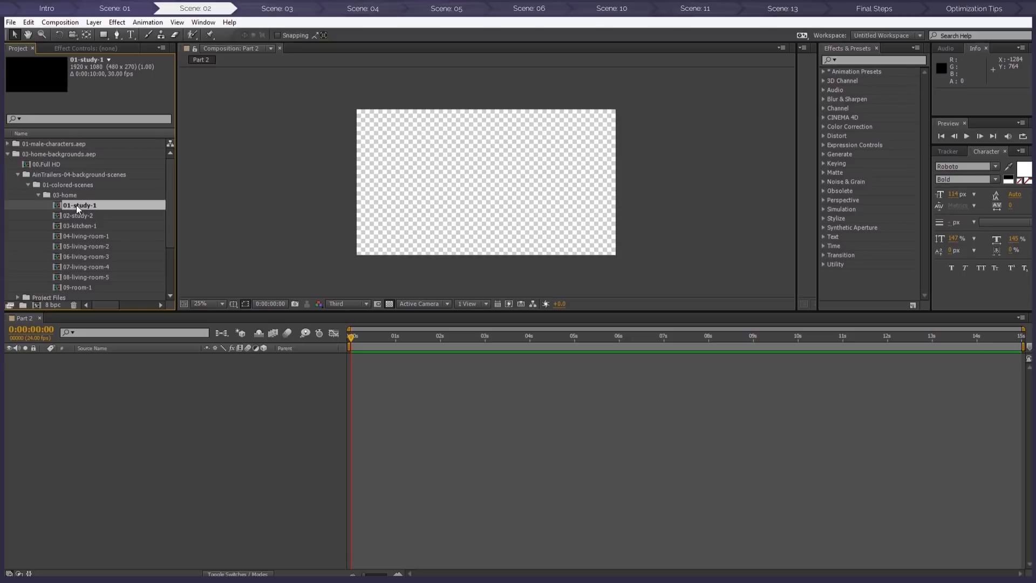
left_click_drag(76, 205, 98, 374)
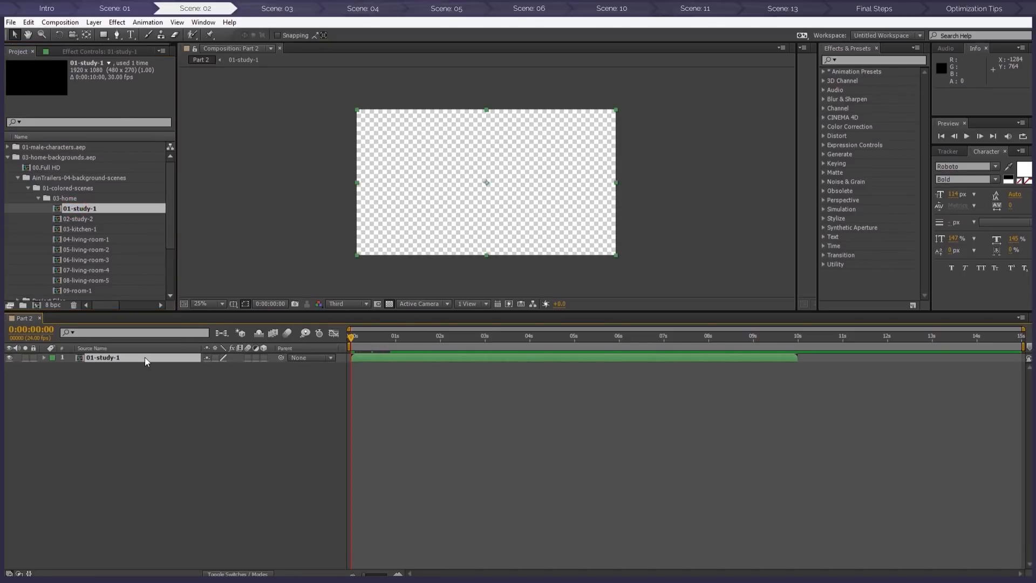
left_click_drag(354, 337, 423, 344)
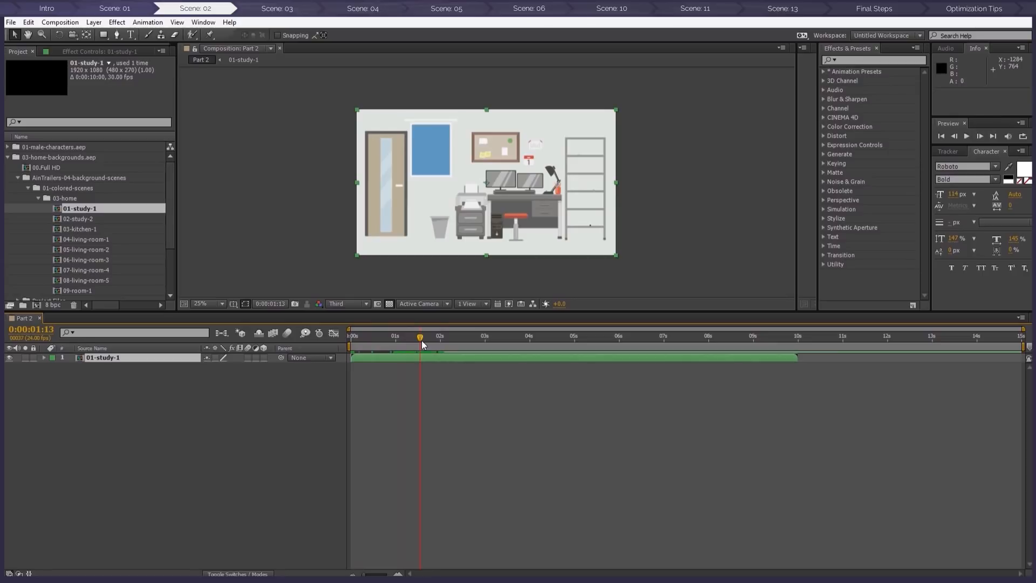
left_click(18, 178)
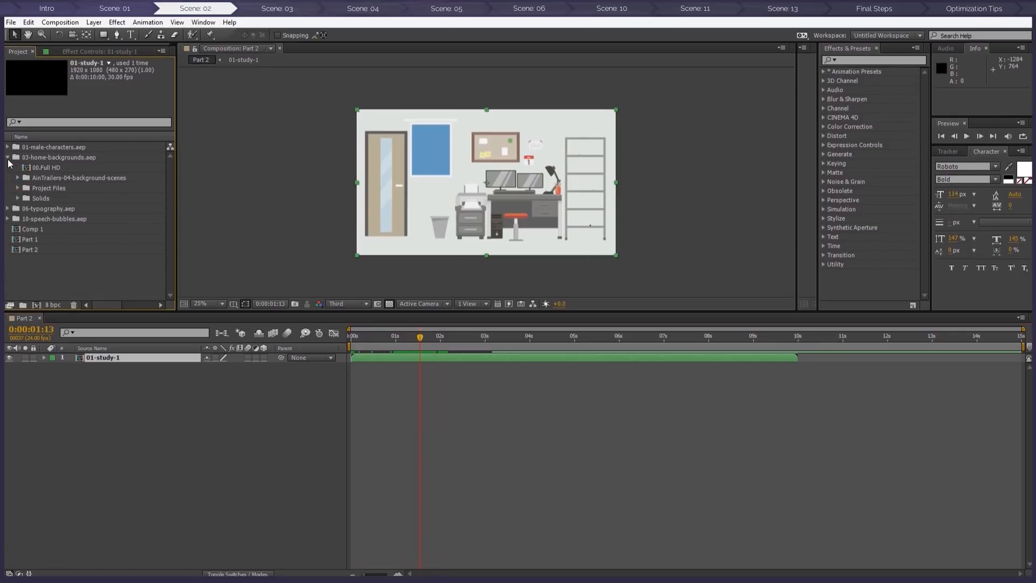
left_click(7, 157)
left_click(71, 236)
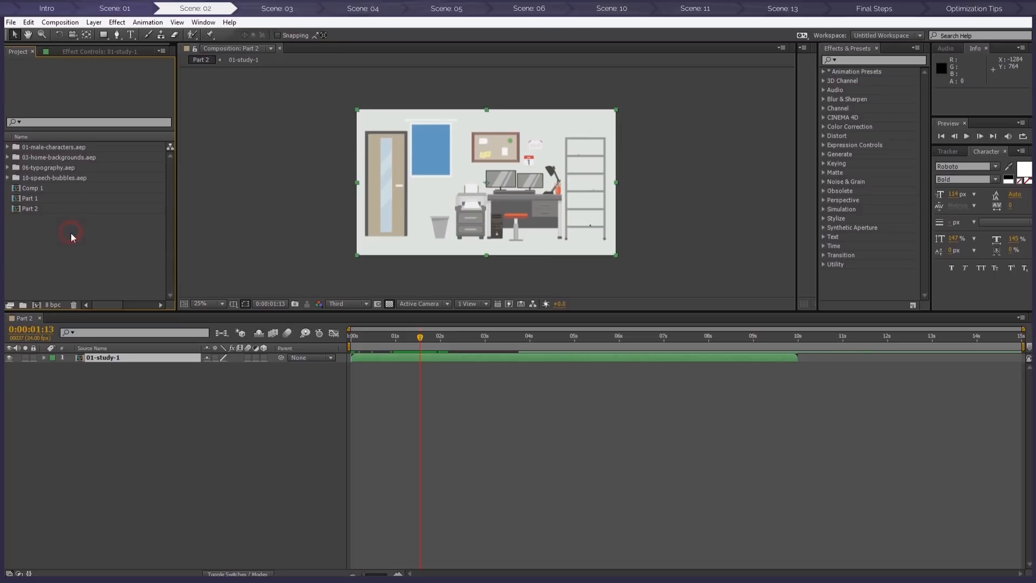
Add 27-standing (one leg bent) from the 01-Man-Animation folder of 01-male-characters.aep above the 01-study-1 layer in Part 2
left_click(7, 147)
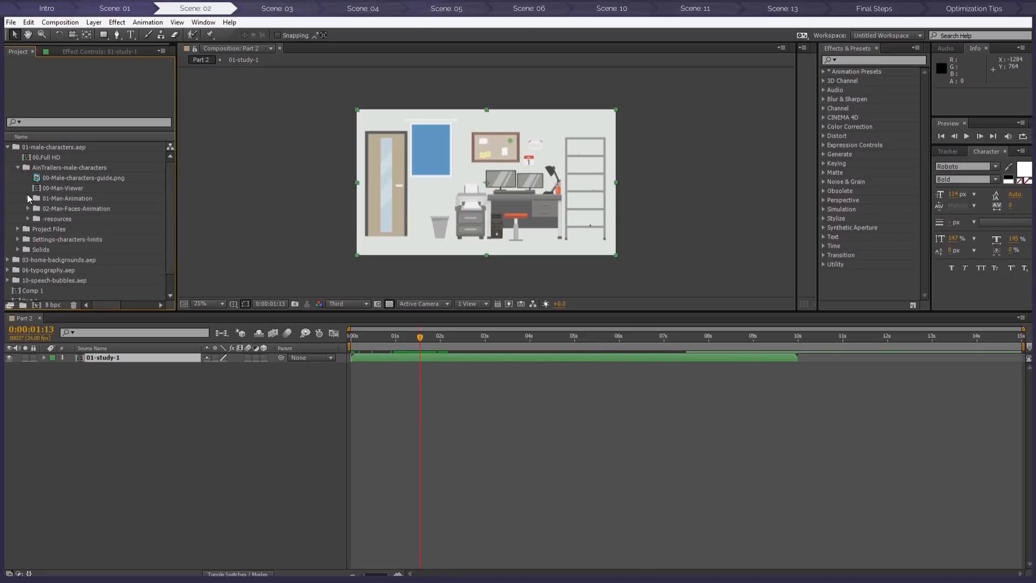
left_click(28, 198)
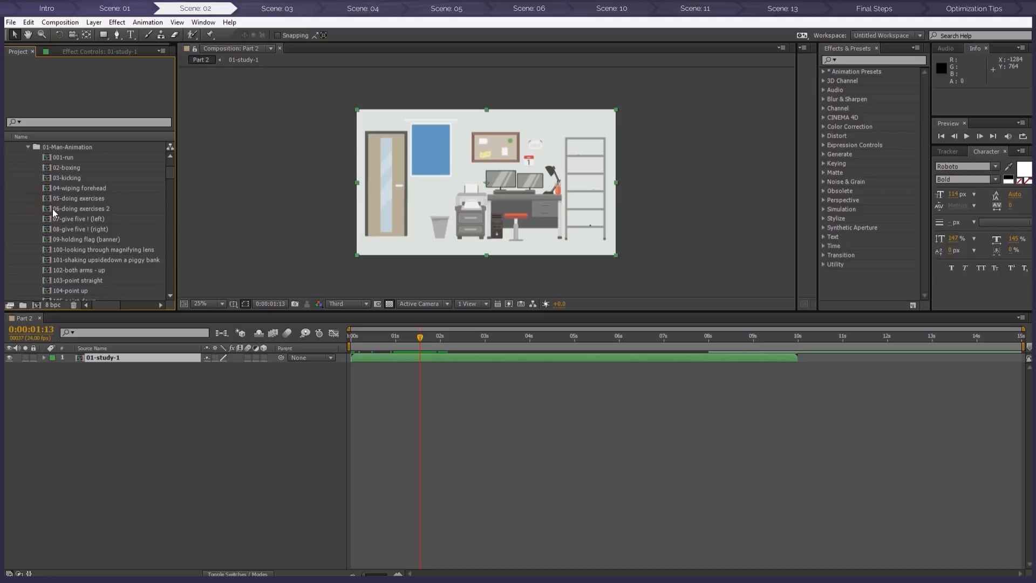
scroll(64, 206, "down", 3)
scroll(79, 206, "down", 3)
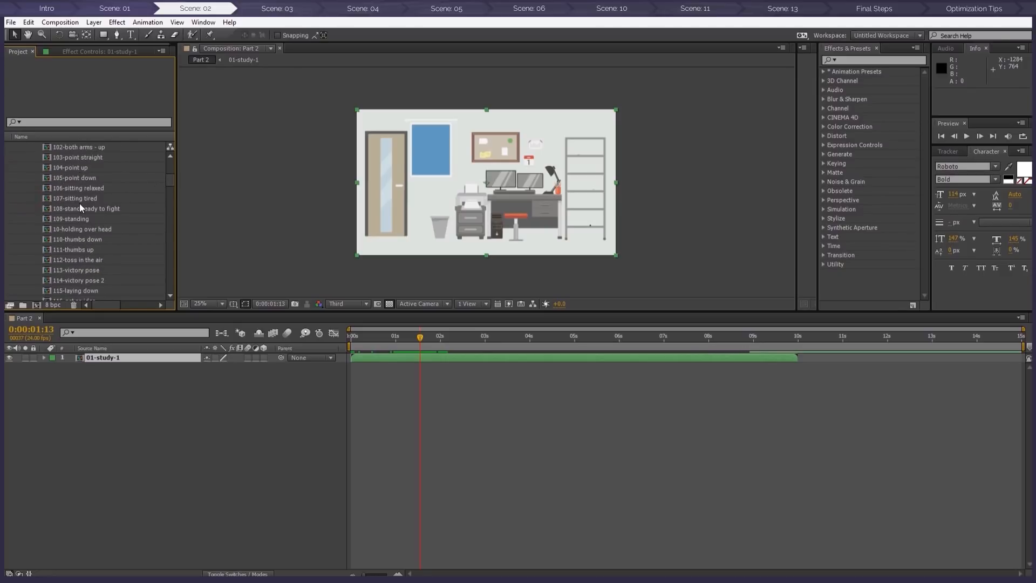
scroll(82, 231, "down", 6)
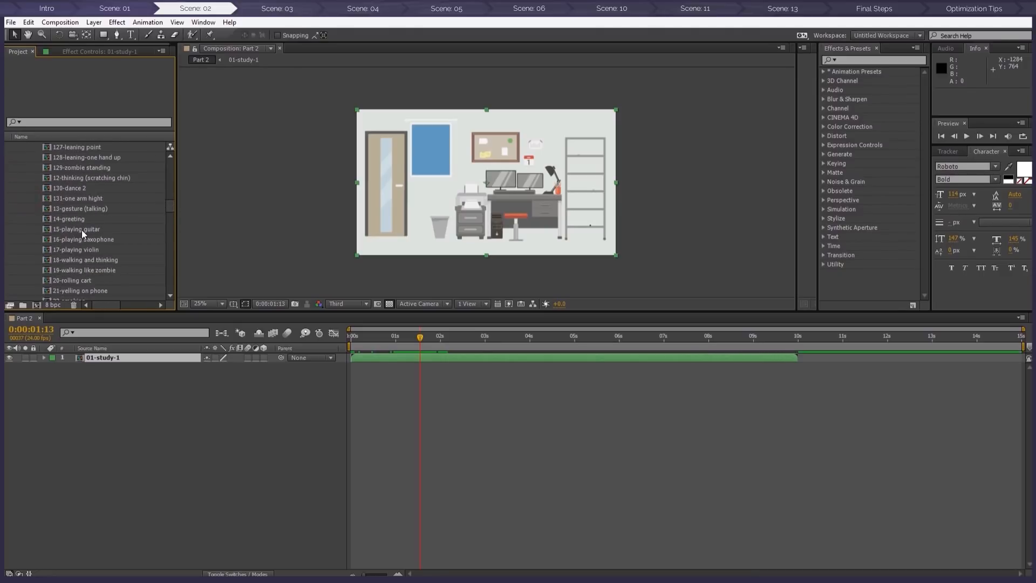
scroll(78, 260, "down", 1)
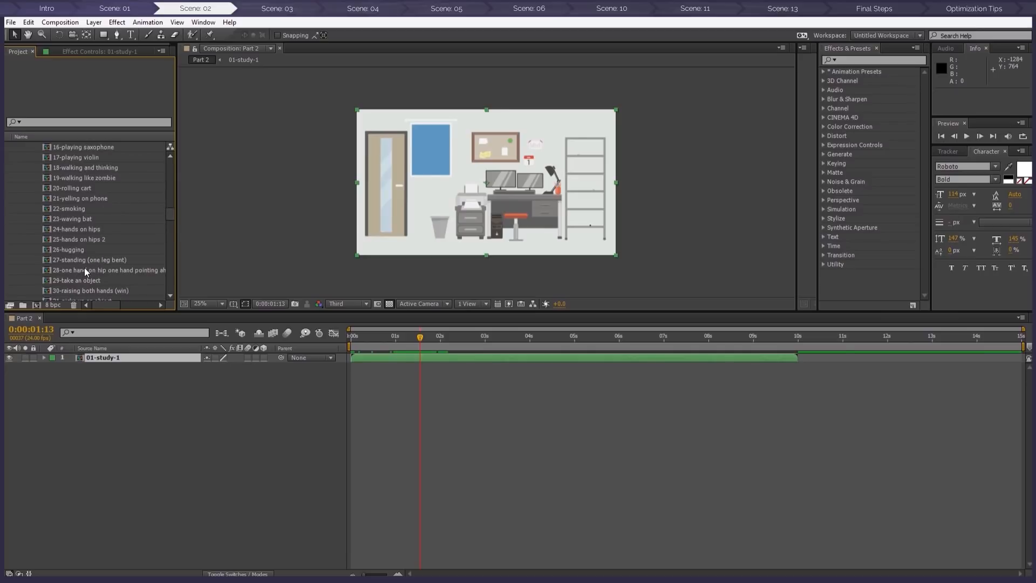
left_click(78, 260)
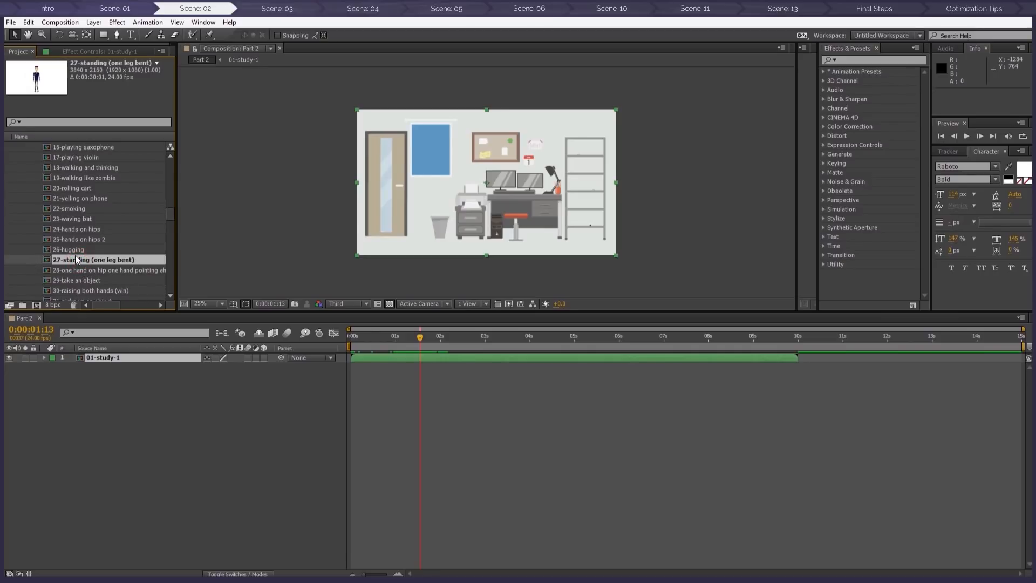
left_click_drag(73, 257, 113, 355)
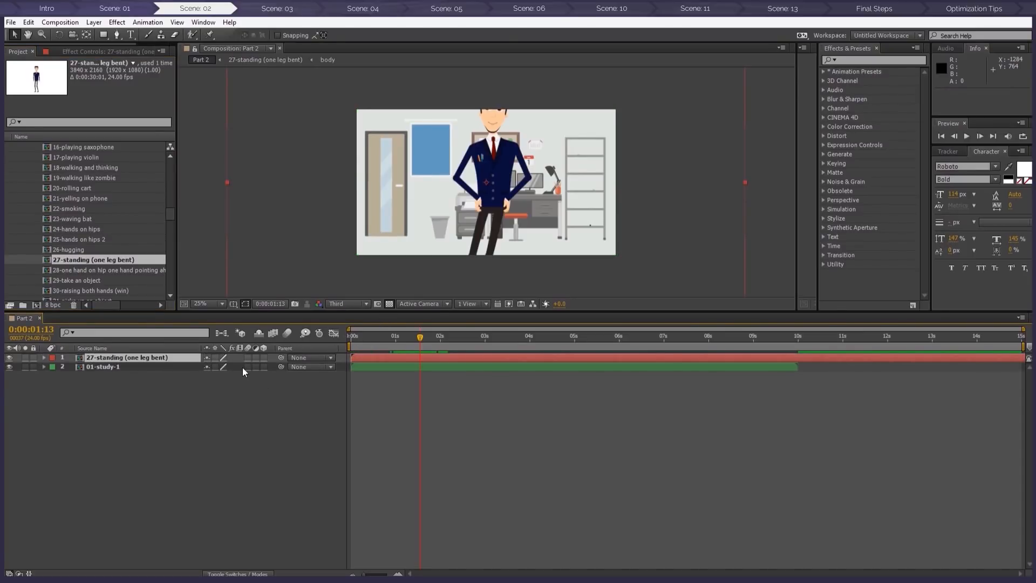
Scale the 27-standing (one leg bent) layer to 50% and move the man left, in front of the window beside the printer
key("s")
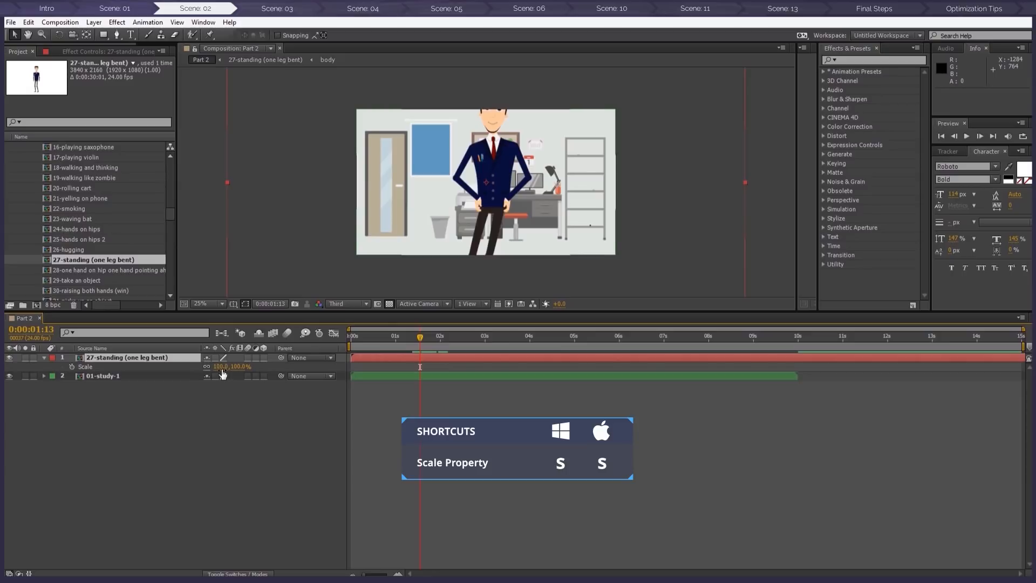
left_click(221, 367)
type("50")
key("Return")
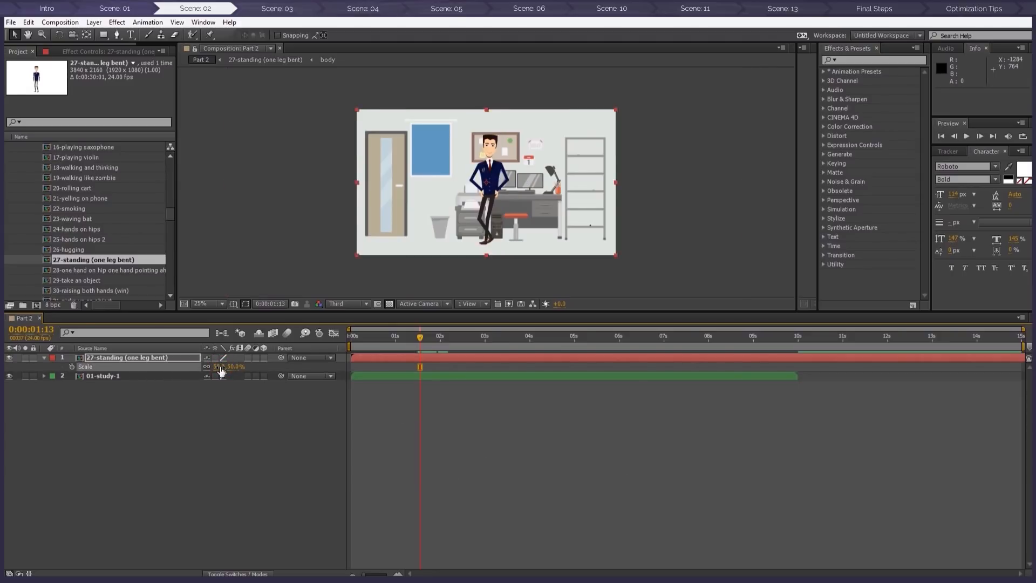
scroll(438, 232, "up", 2)
scroll(443, 224, "down", 2)
left_click_drag(494, 181, 458, 182)
left_click(435, 359)
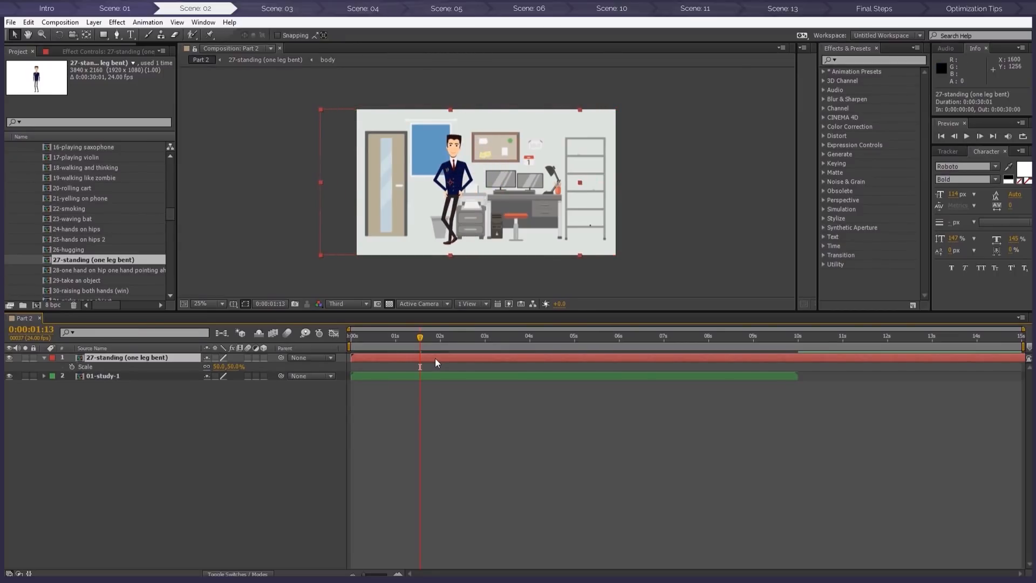
Open the 27-standing (one leg bent) composition, collapse the 01-Man-Animation folder, and show the effect controls of the Man-Main-Controller layer
double_click(435, 357)
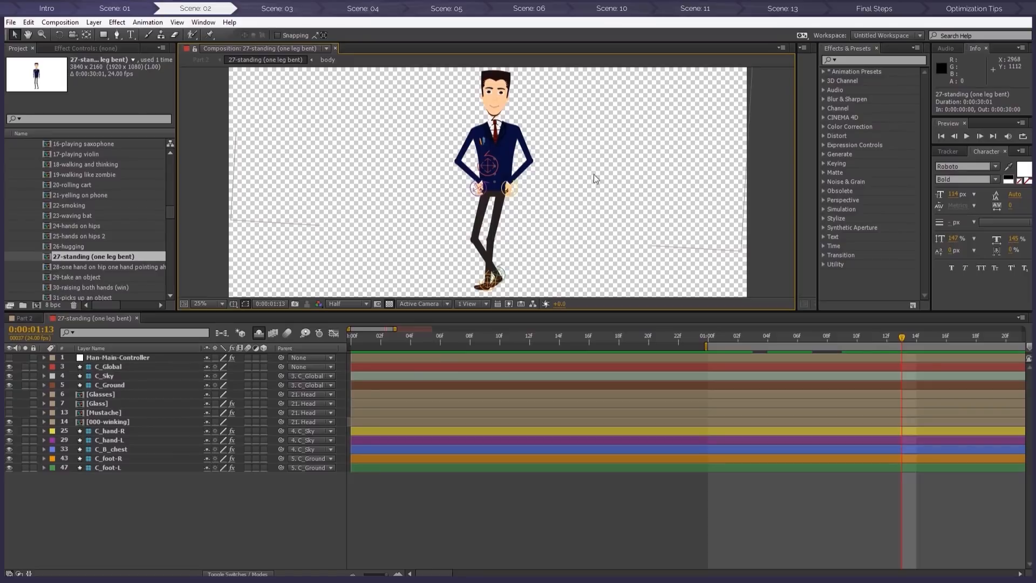
scroll(80, 203, "up", 15)
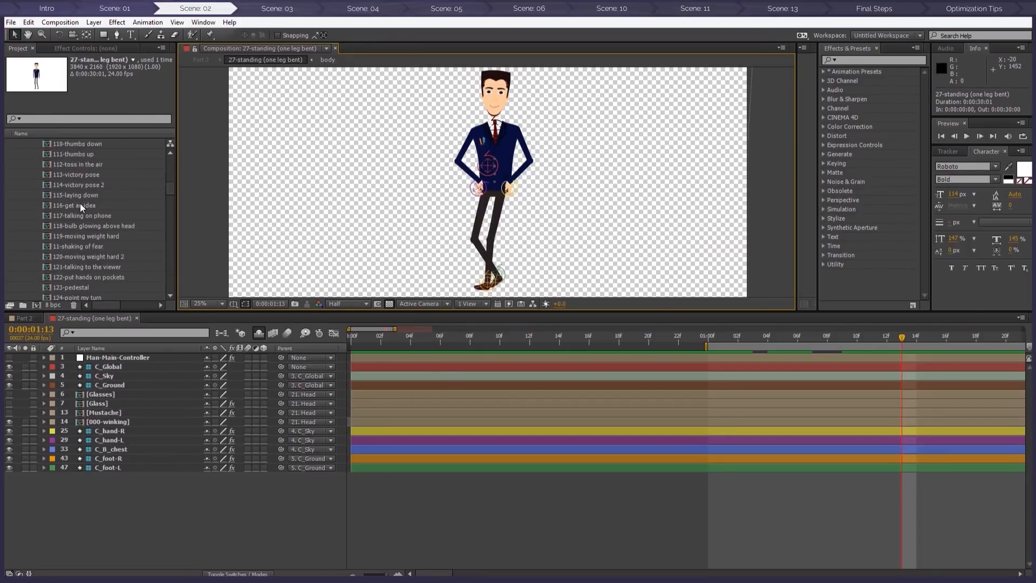
scroll(74, 204, "up", 4)
left_click(27, 195)
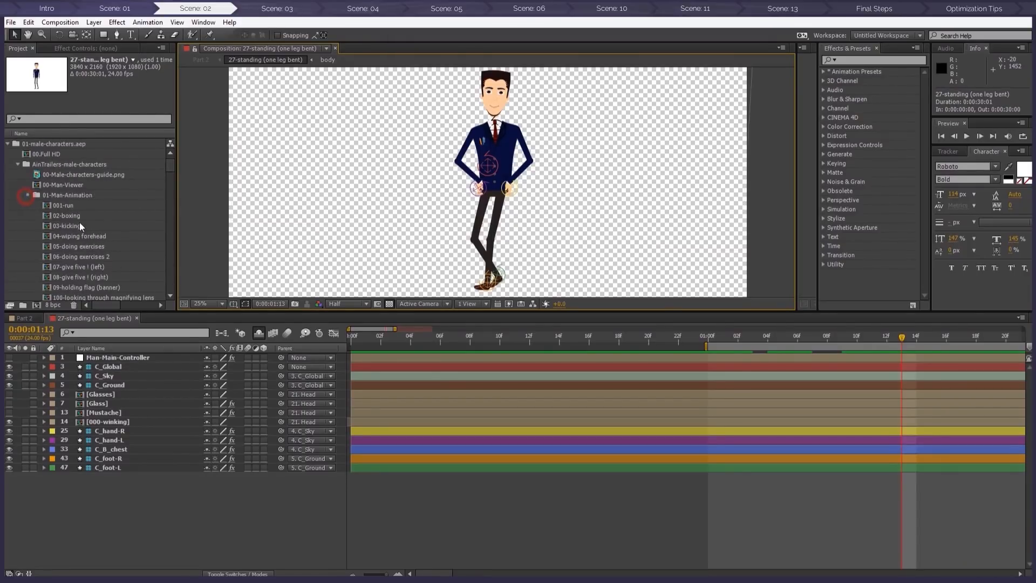
left_click(134, 356)
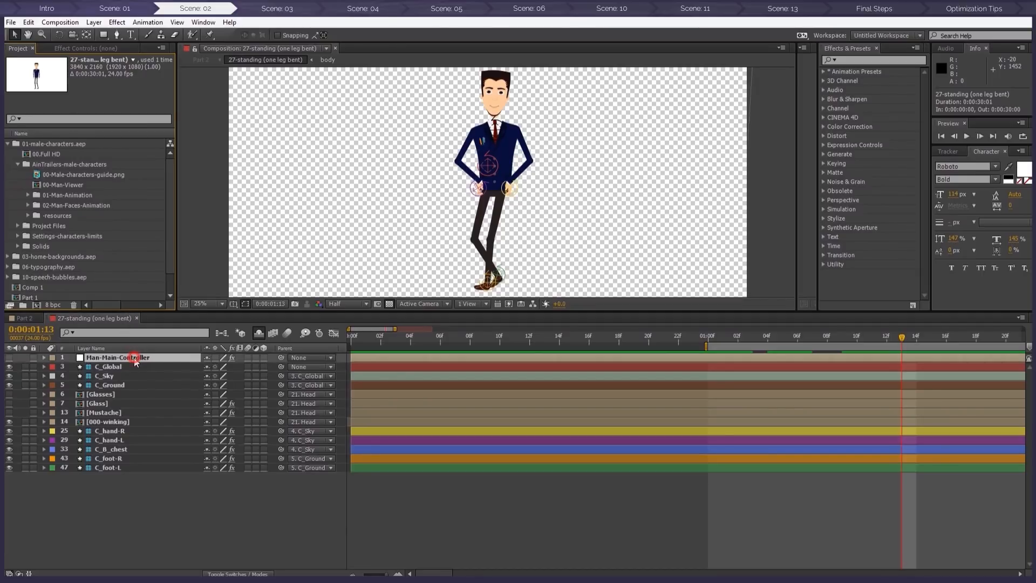
left_click(86, 50)
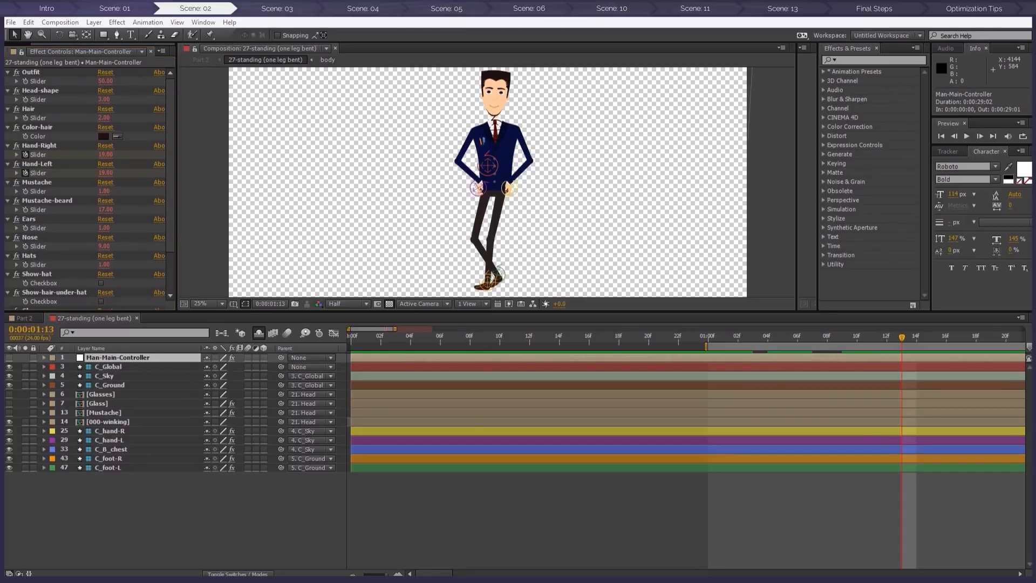
Set the man's Outfit slider to 3, Head-shape to 1 and Hair to 25
left_click(105, 81)
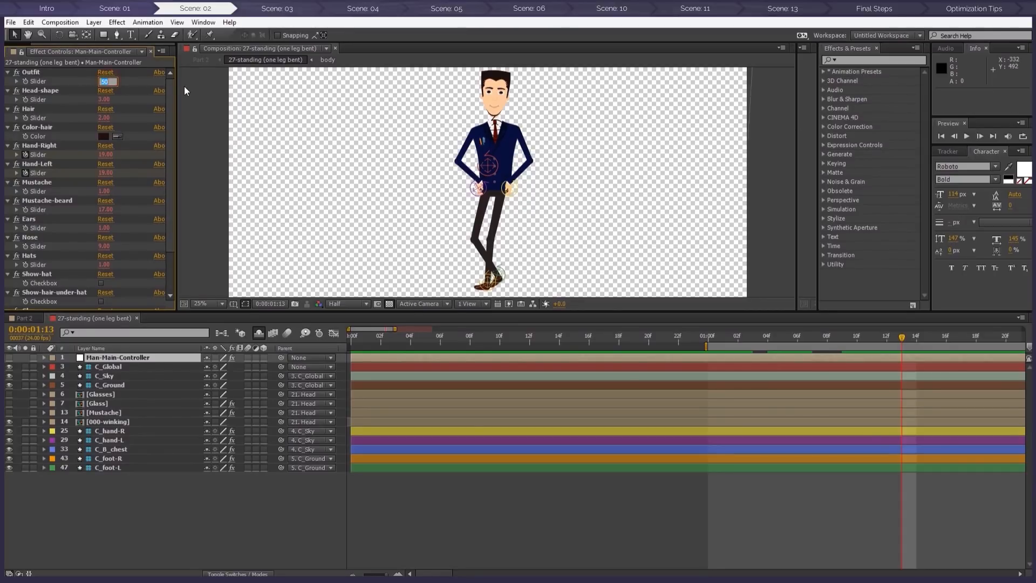
type("3")
key("Return")
left_click(105, 100)
type("1")
key("Return")
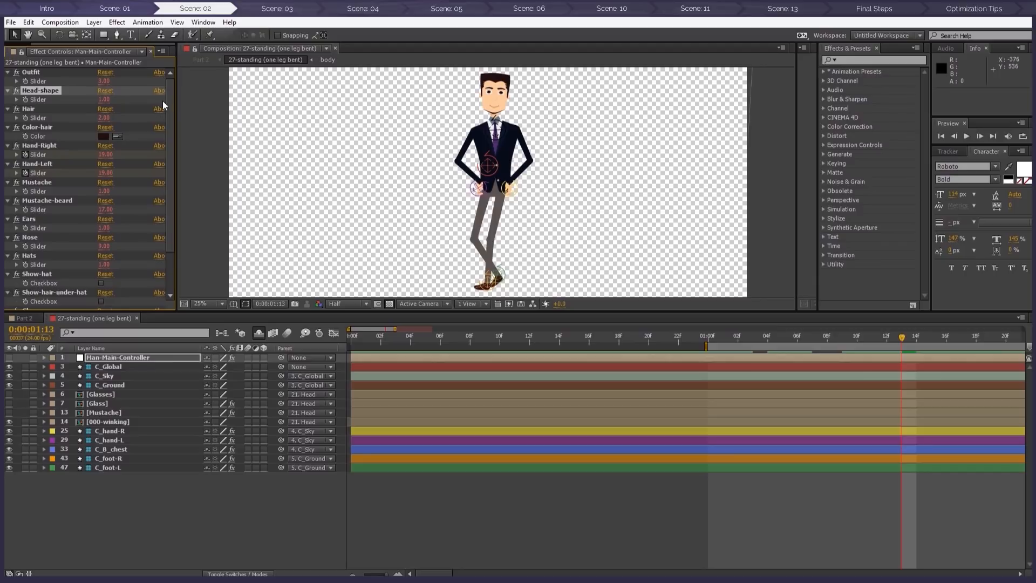
type("25")
key("Return")
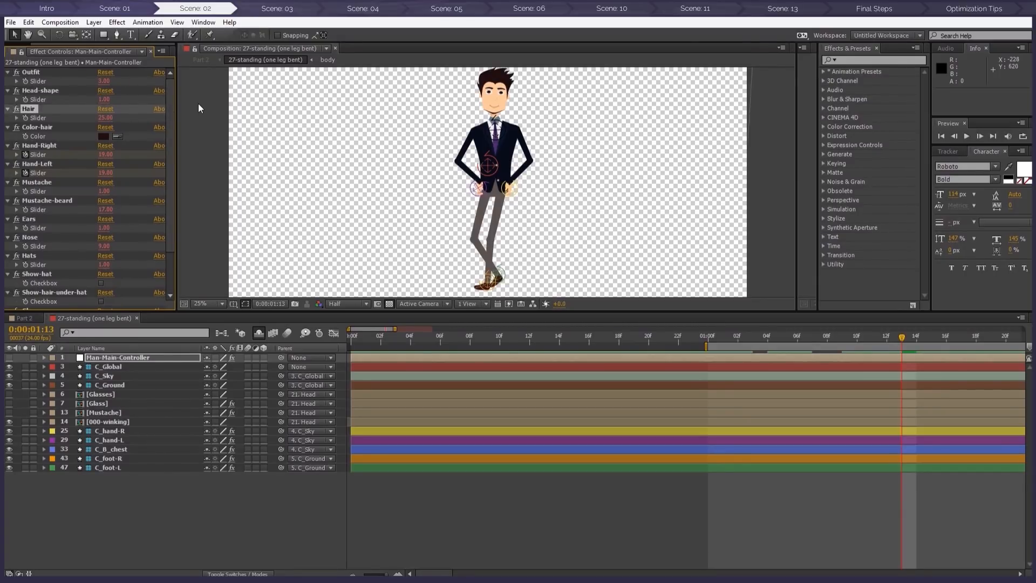
Set the man's Ears slider to 1 and Nose to 15, then return to the Part 2 composition
left_click(108, 229)
type("1")
key("Return")
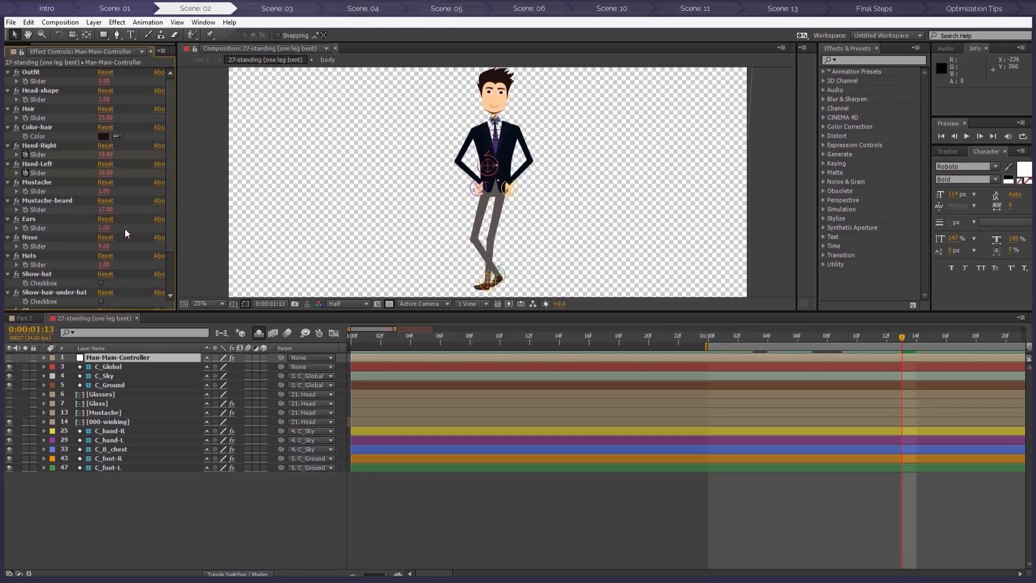
left_click(104, 246)
type("15")
key("Return")
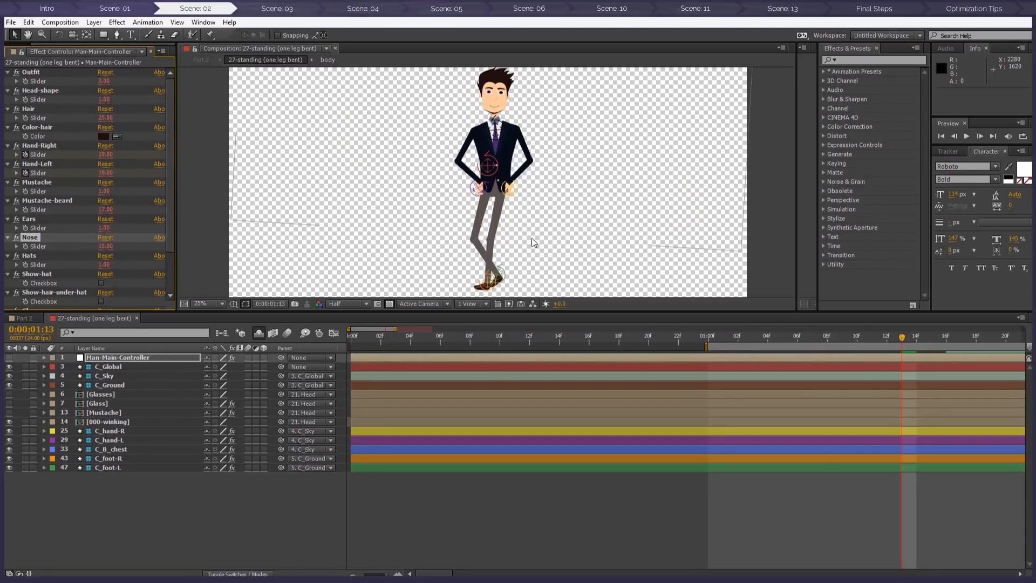
left_click(202, 60)
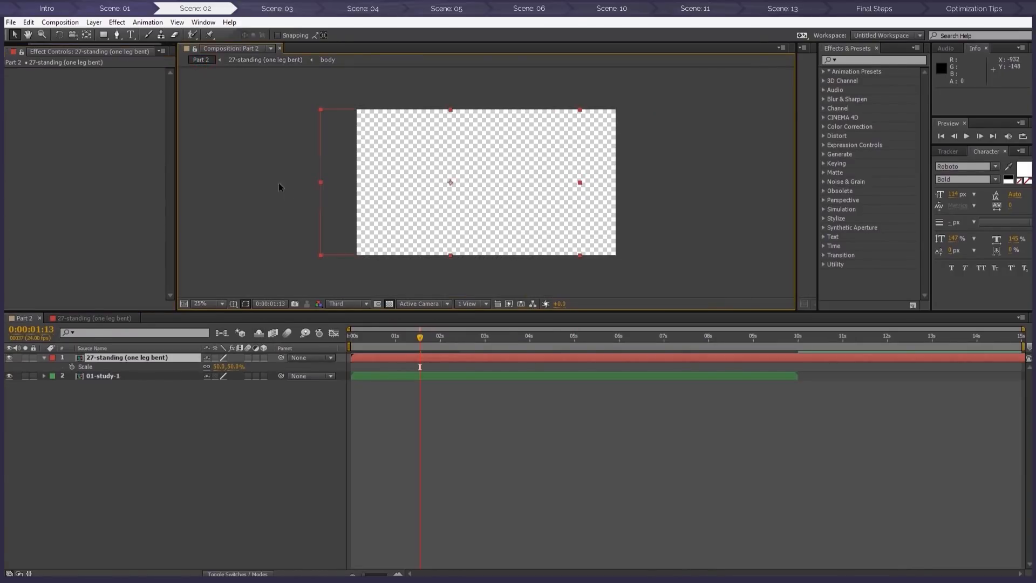
Open a.21-speech-bubbles-21 from the 01-animated folder of 10-speech-bubbles.aep and preview the bubble's animation
left_click(22, 51)
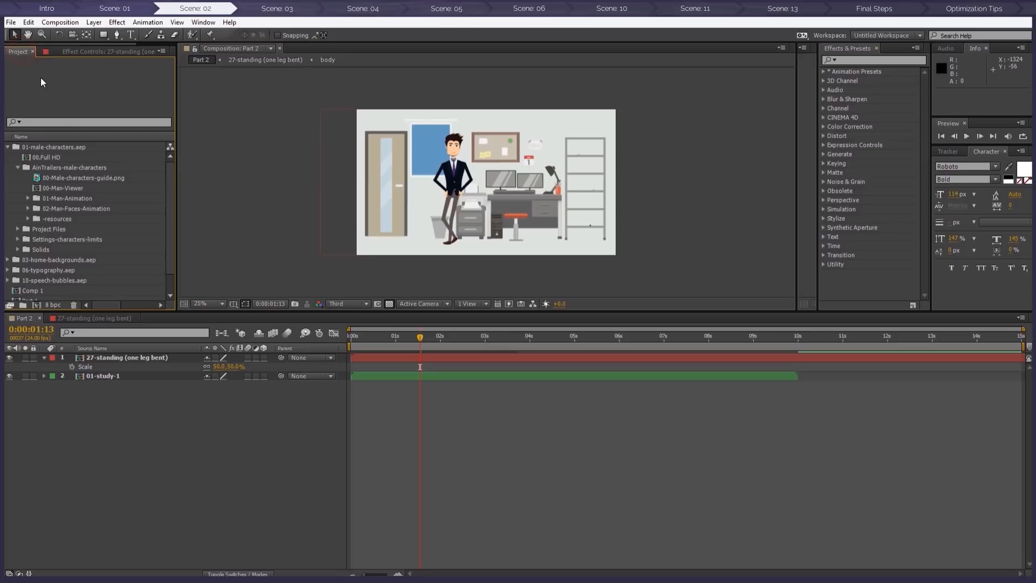
left_click(7, 147)
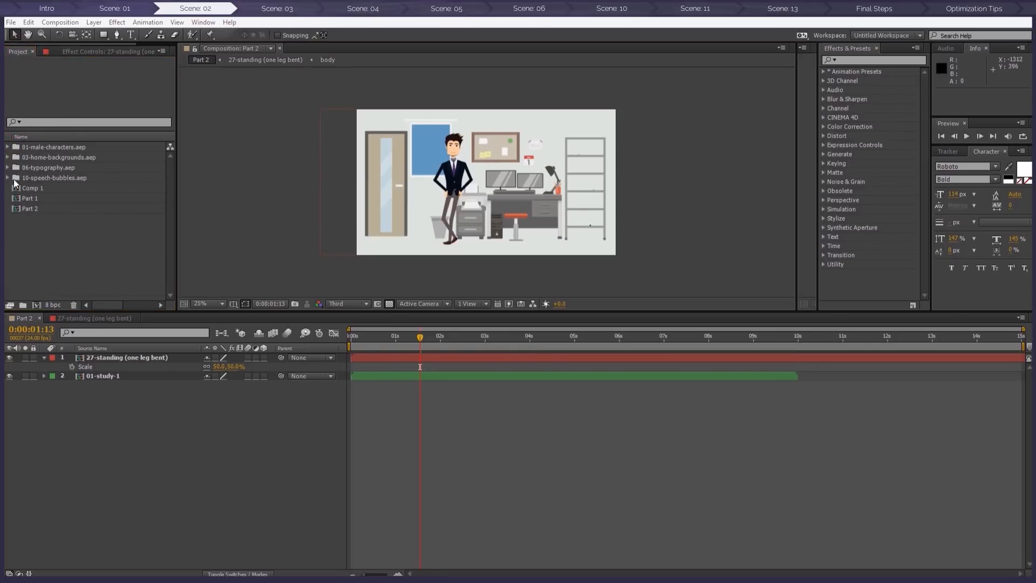
left_click(7, 177)
left_click(18, 199)
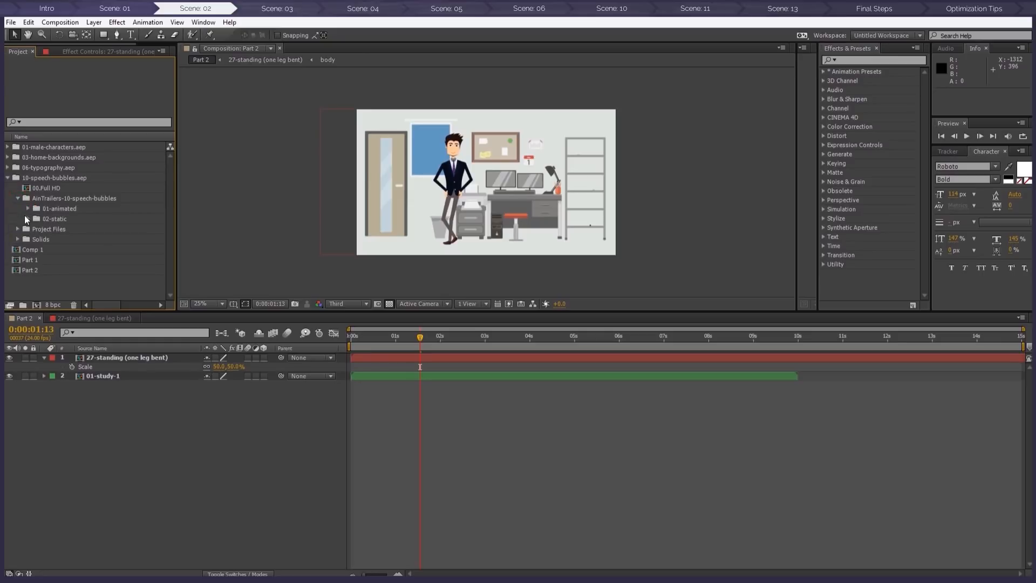
left_click(29, 209)
scroll(67, 213, "down", 7)
double_click(99, 209)
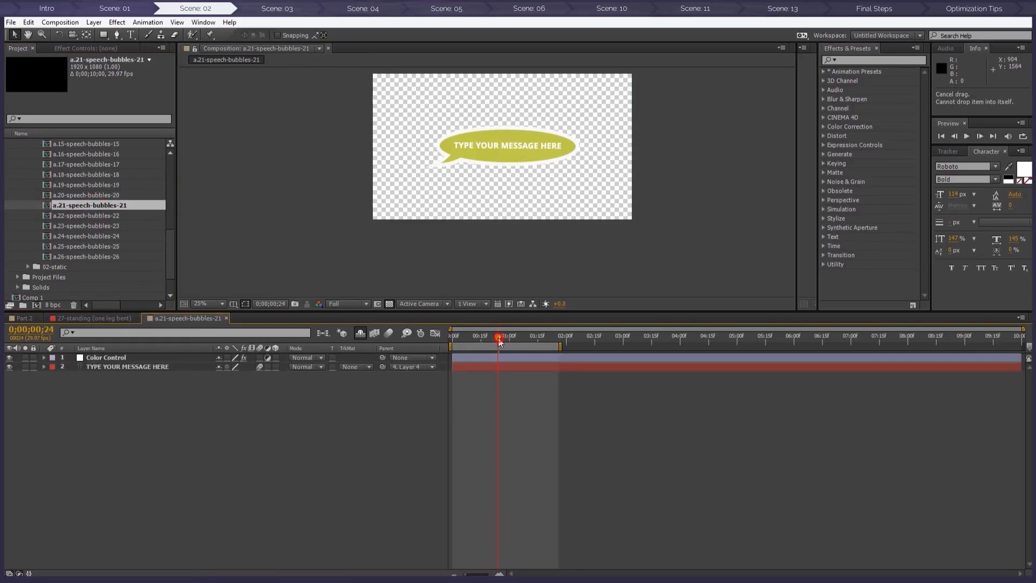
left_click_drag(499, 341, 498, 319)
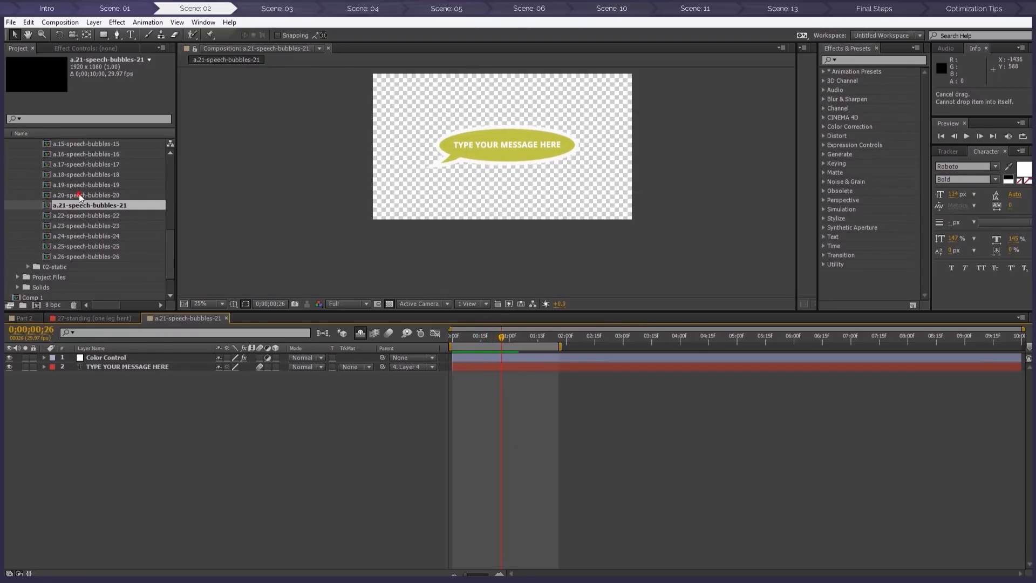
Duplicate the a.21-speech-bubbles-21 composition in the project
key("ctrl+d")
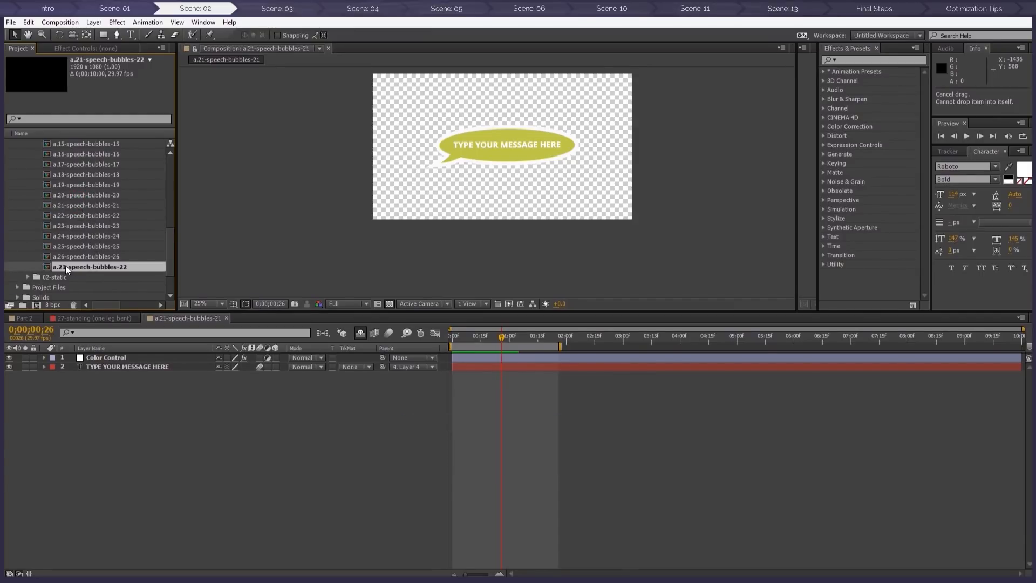
left_click(103, 265)
scroll(106, 276, "down", 1)
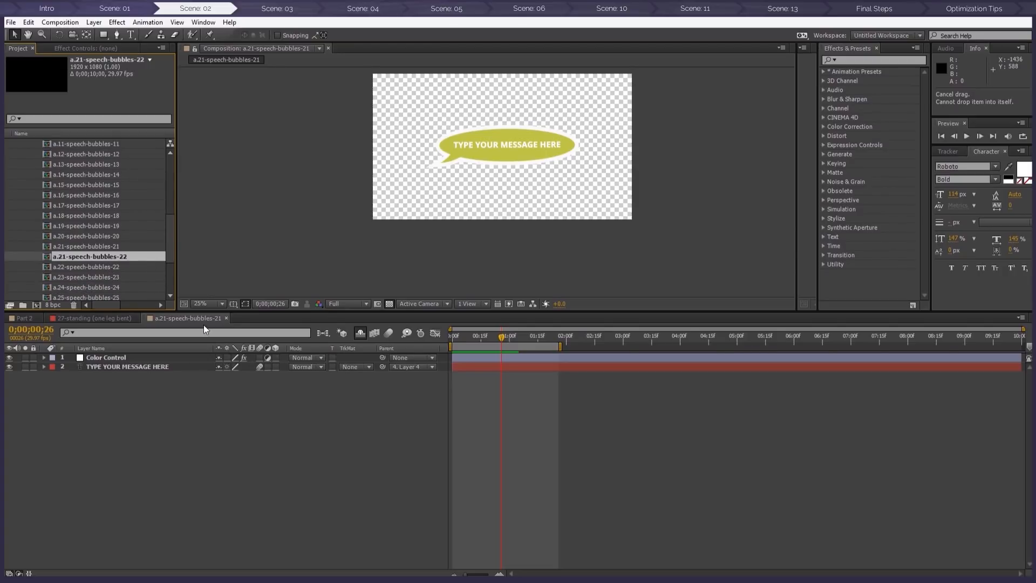
Close the open a.21-speech-bubbles-21 and 27-standing (one leg bent) compositions, leaving Part 2 open
left_click(226, 318)
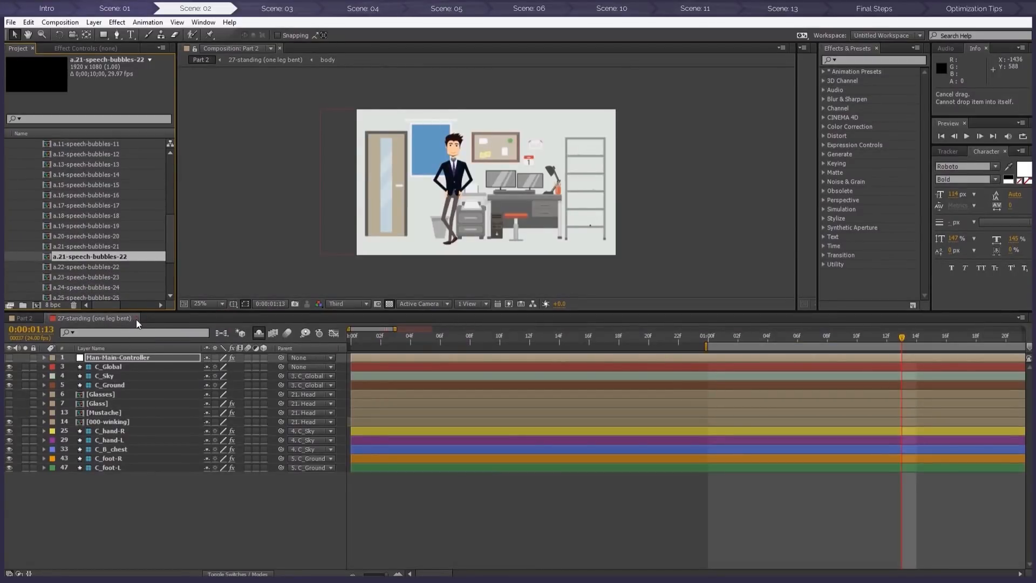
left_click(137, 318)
scroll(120, 261, "down", 2)
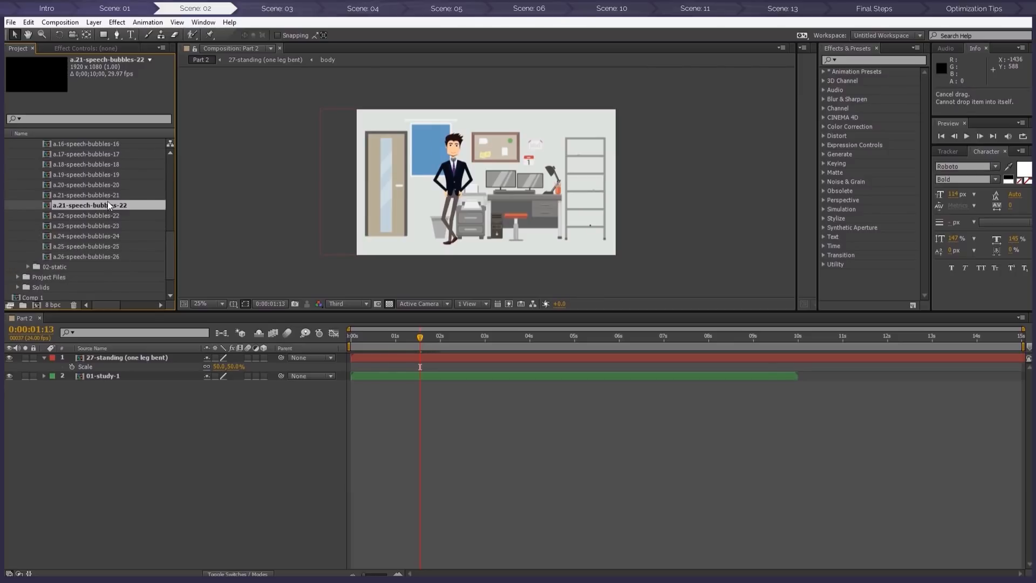
Add a.21-speech-bubbles-21 and a.21-speech-bubbles-22 above the man's layer in Part 2, and open the a.21-speech-bubbles-22 composition
left_click(108, 198, "ctrl")
left_click_drag(89, 210, 151, 355)
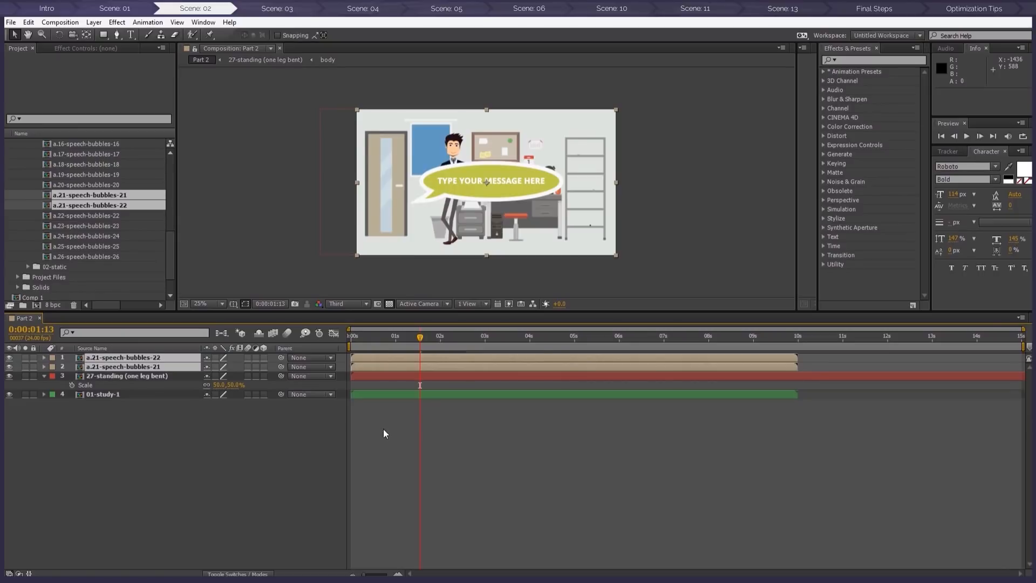
left_click(444, 421)
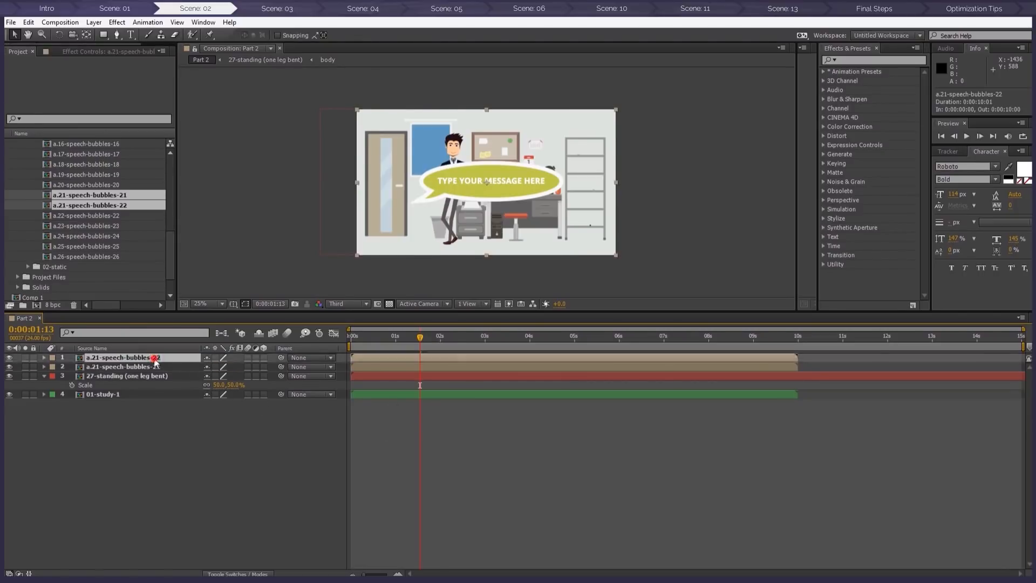
double_click(154, 357)
Collapse the expanded speech bubble folders and import sb-part2.ai as Composition - Retain Layer Sizes
scroll(50, 235, "up", 7)
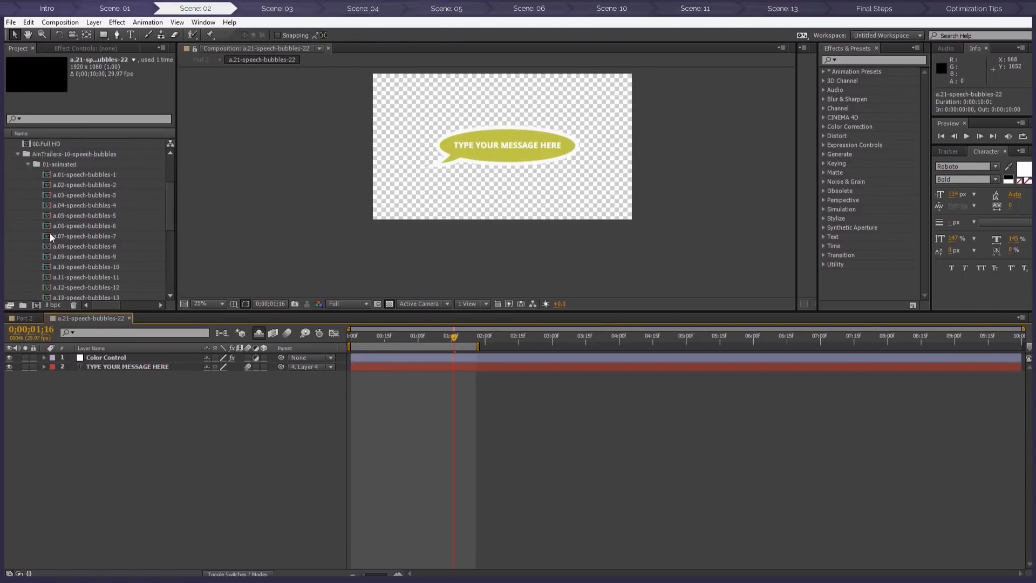
left_click(18, 195)
left_click(8, 175)
left_click(113, 260)
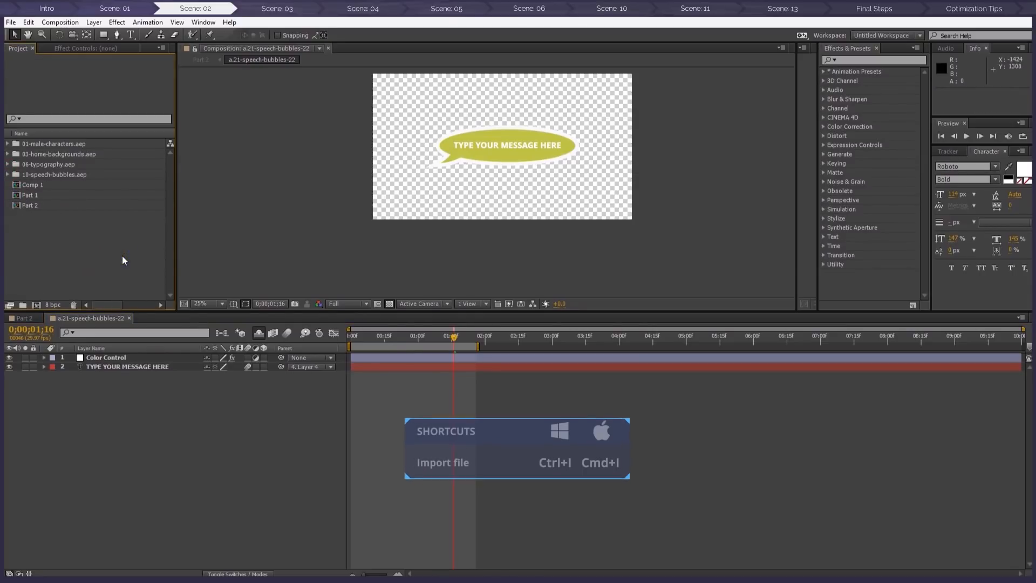
right_click(122, 255)
mouse_move(197, 312)
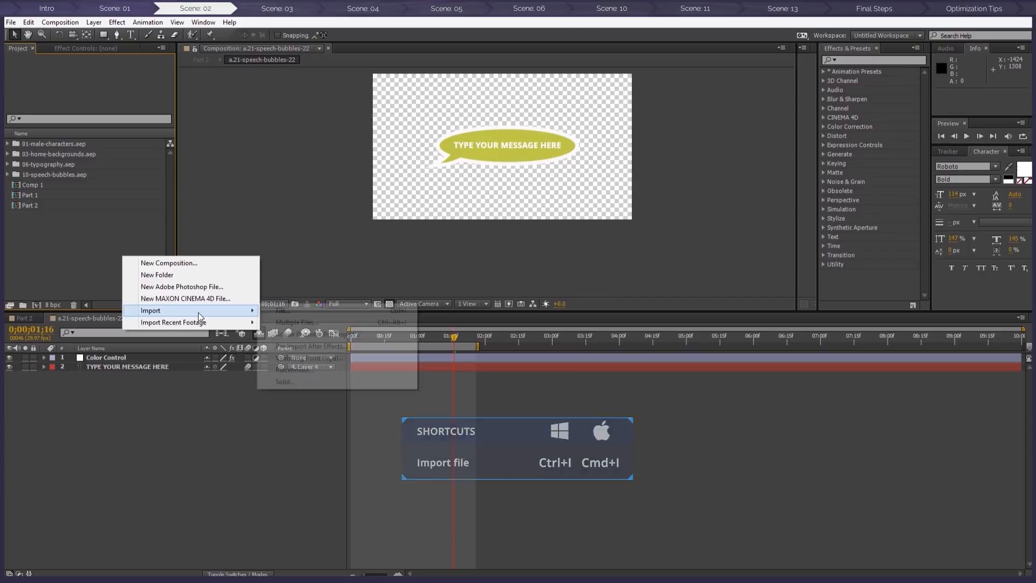
left_click(322, 314)
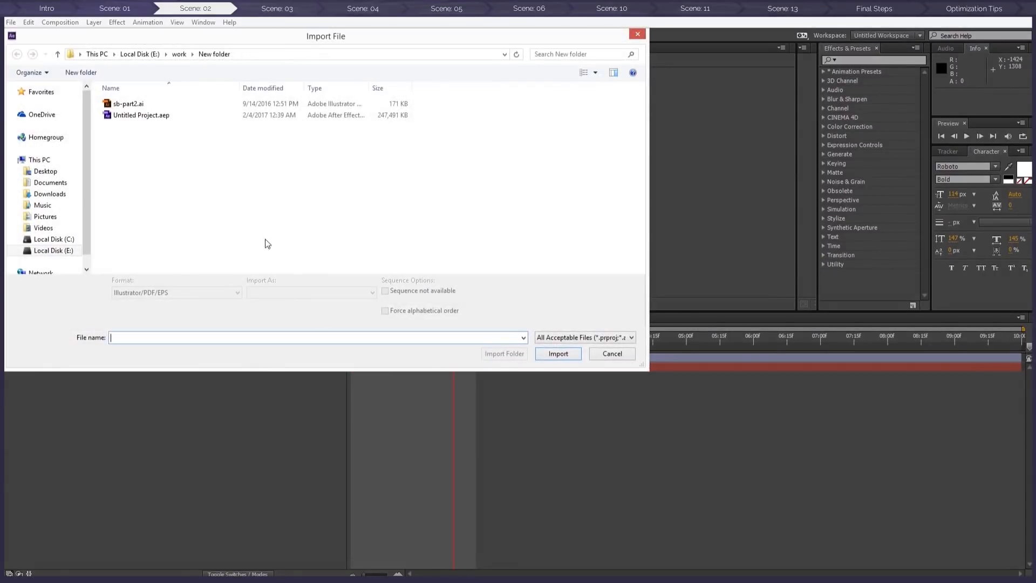
left_click(125, 104)
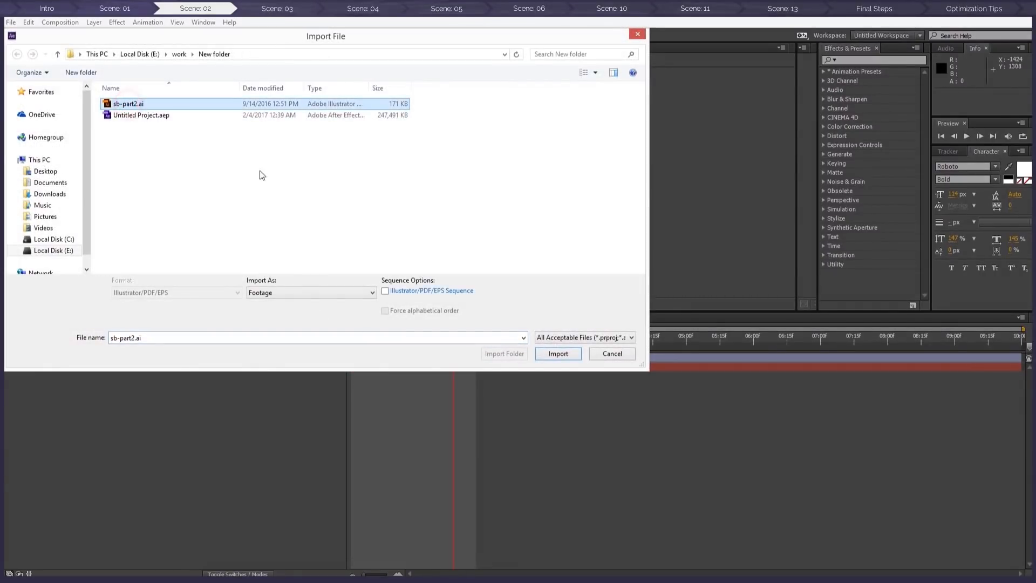
left_click(289, 290)
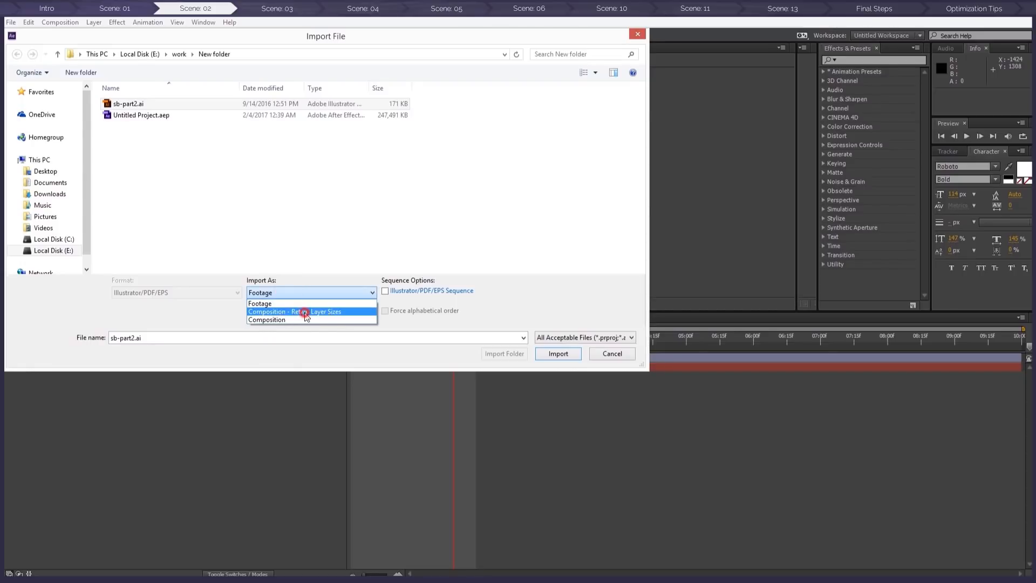
left_click(305, 312)
left_click(566, 357)
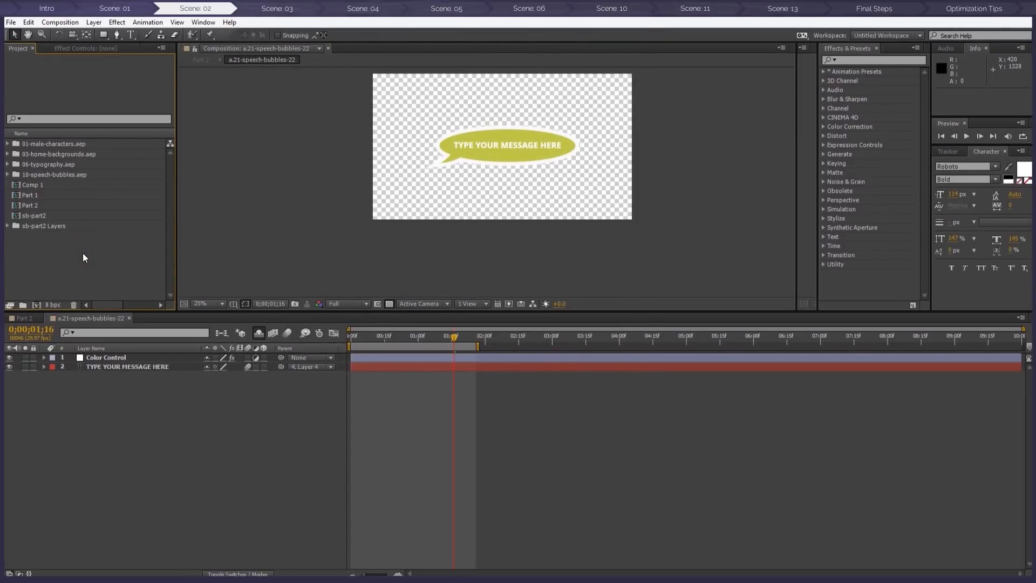
Copy Layer 1 and Layer 2 from the sb-part2 composition into a.21-speech-bubbles-22
left_click(38, 216)
double_click(38, 216)
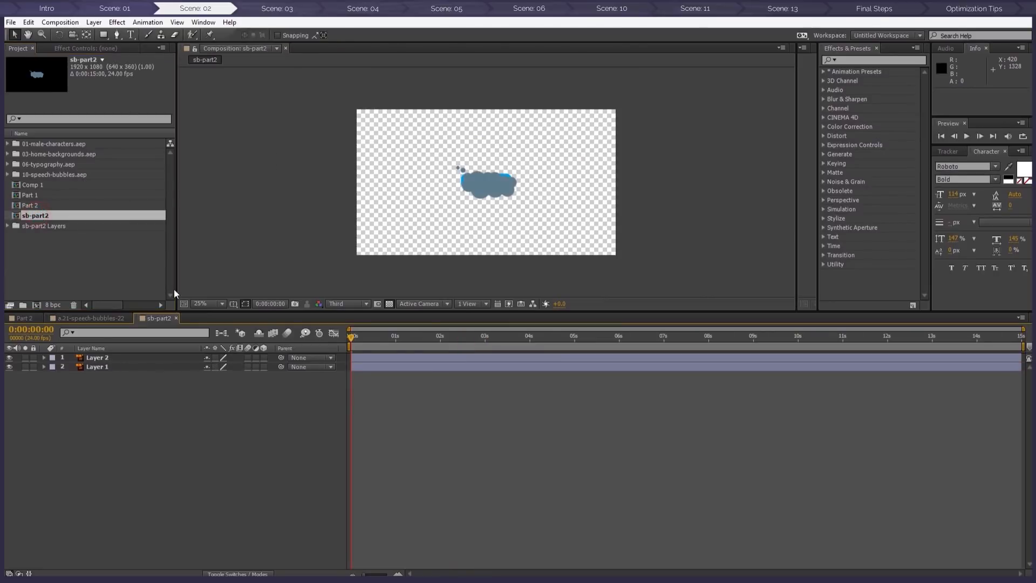
left_click(108, 367)
left_click(100, 357, "shift")
key("ctrl+c")
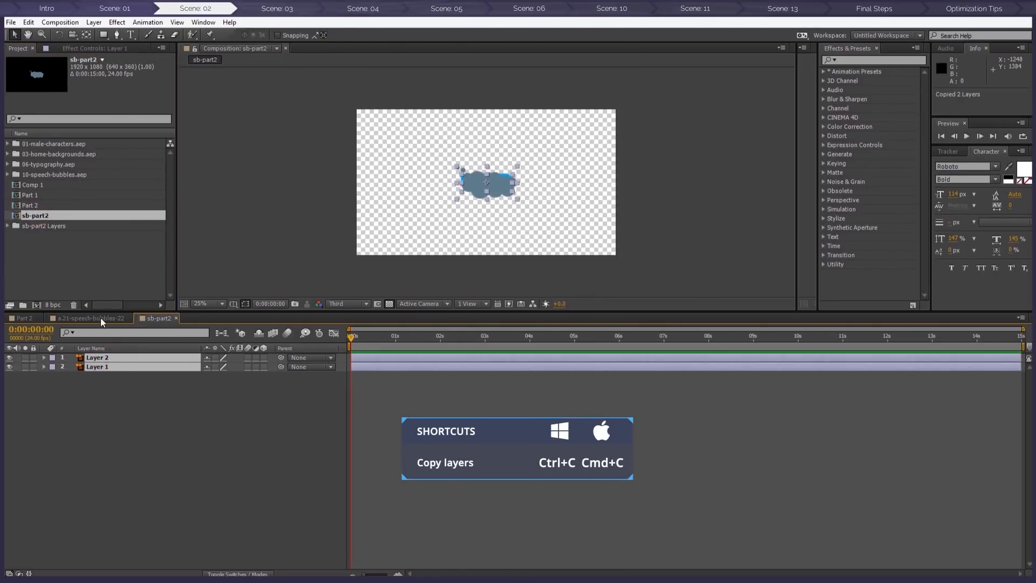
left_click(101, 317)
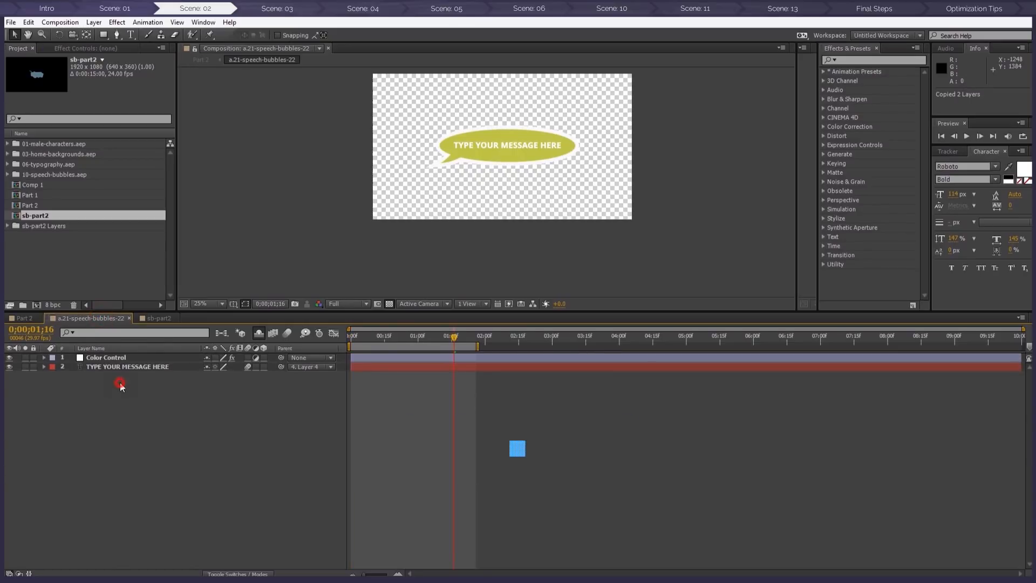
key("ctrl+v")
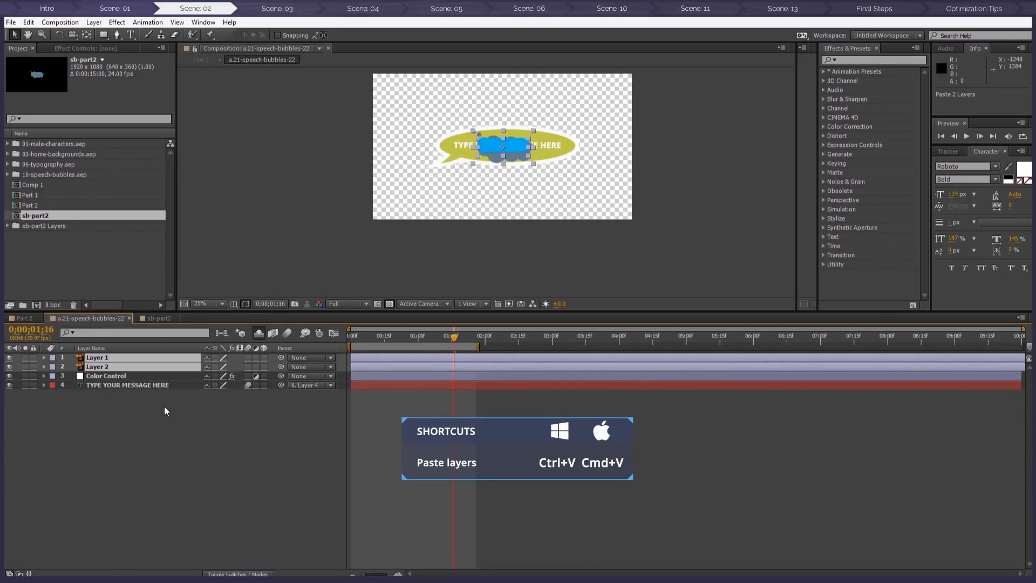
left_click(186, 410)
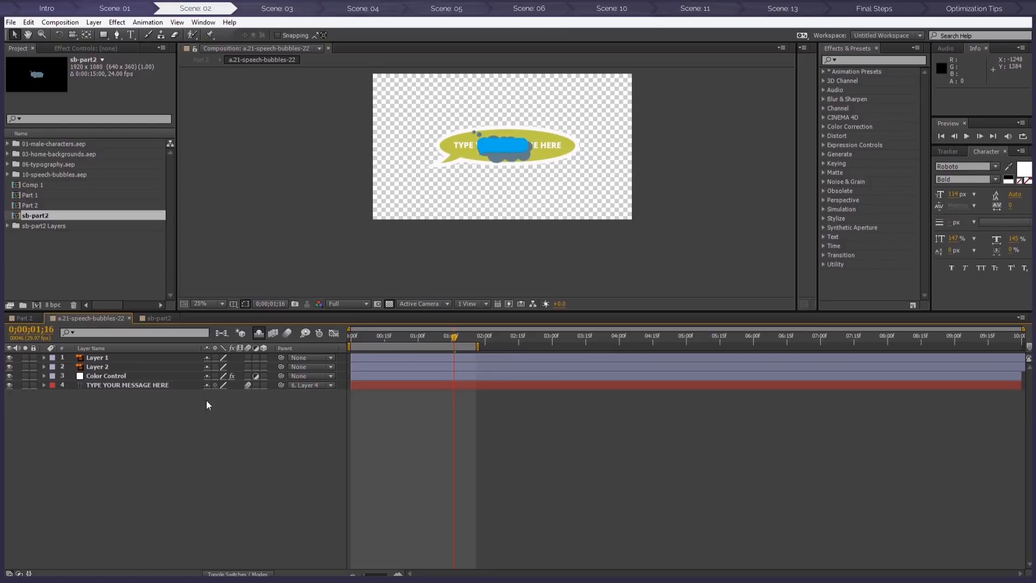
Delete the pasted Layer 2 with the cloud shape from a.21-speech-bubbles-22
left_click(102, 359)
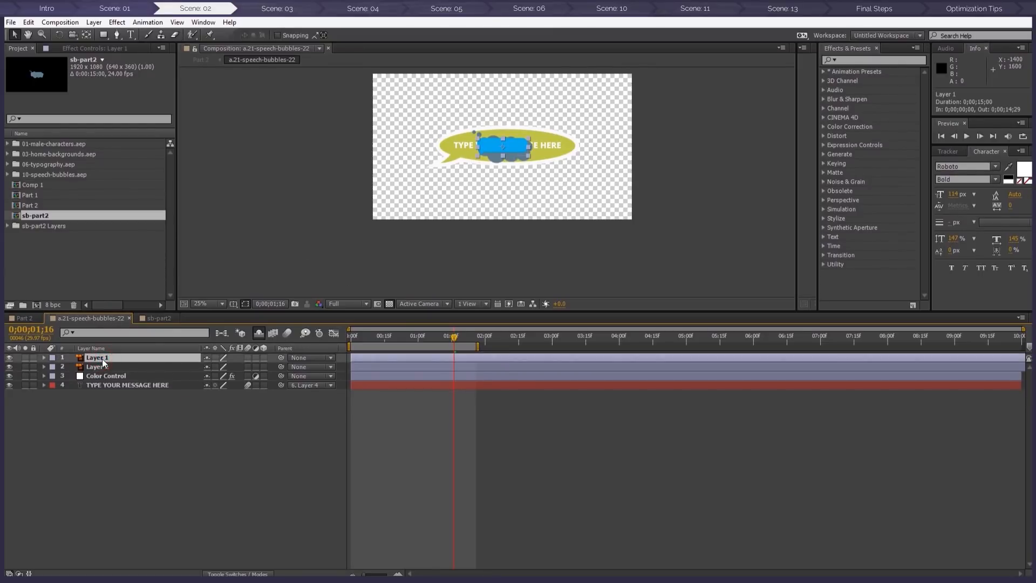
left_click(101, 367)
key("Delete")
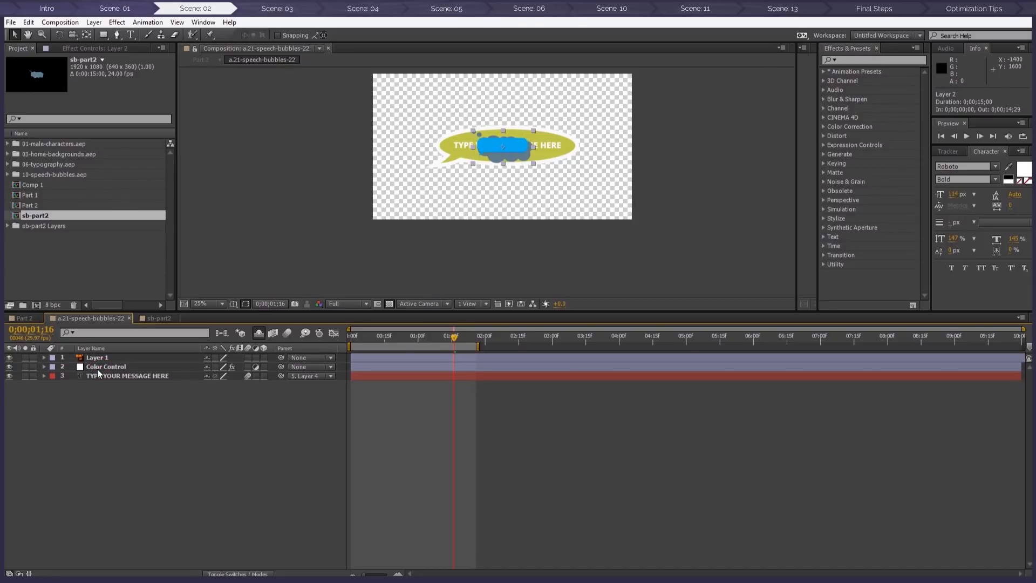
Scale the blue bubble on Layer 1 to about 283% and position it over the original green bubble
left_click(512, 145)
scroll(513, 144, "up", 1)
left_click_drag(513, 146, 483, 209)
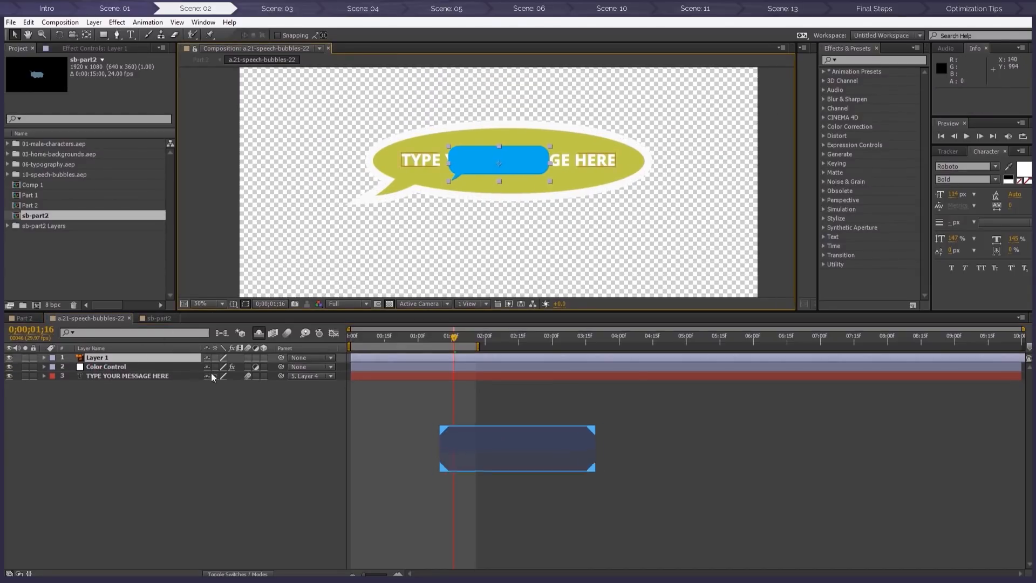
key("s")
left_click_drag(222, 366, 301, 348)
left_click_drag(544, 145, 550, 154)
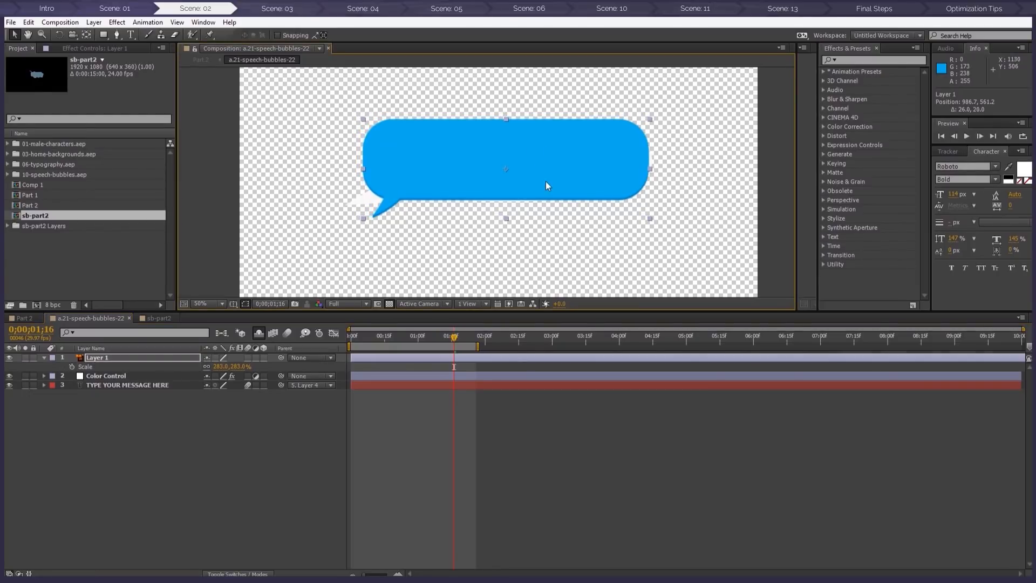
Reveal the shy layers, parent Layer 1 to Layer 4, and check that the blue bubble follows the animation
left_click(258, 333)
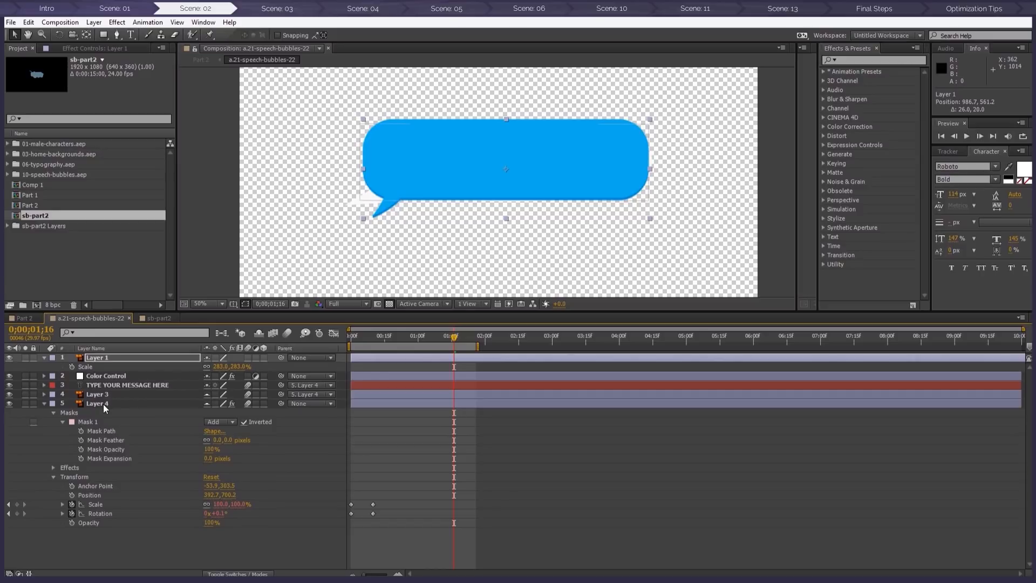
left_click(42, 404)
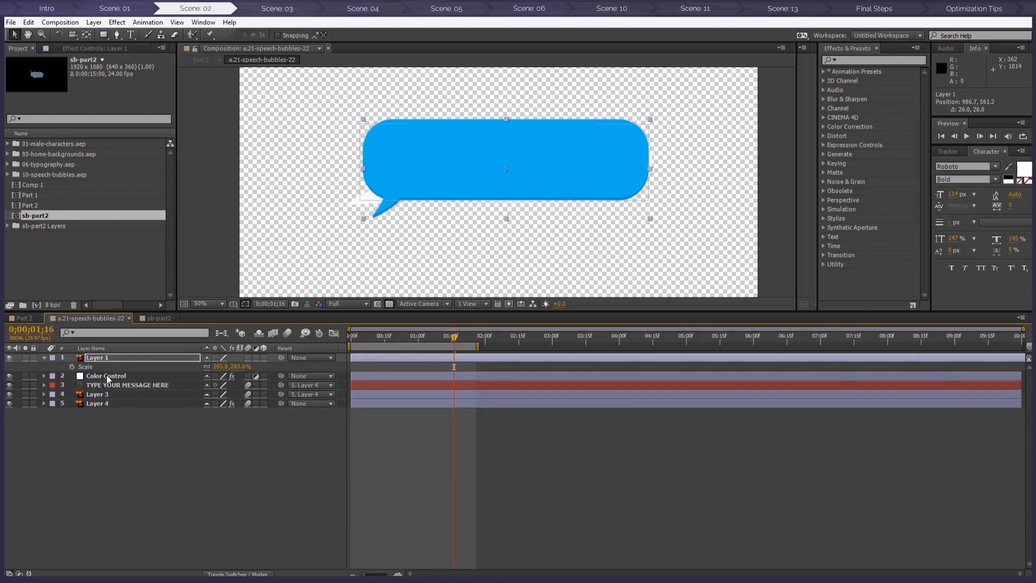
left_click(101, 405)
left_click(302, 358)
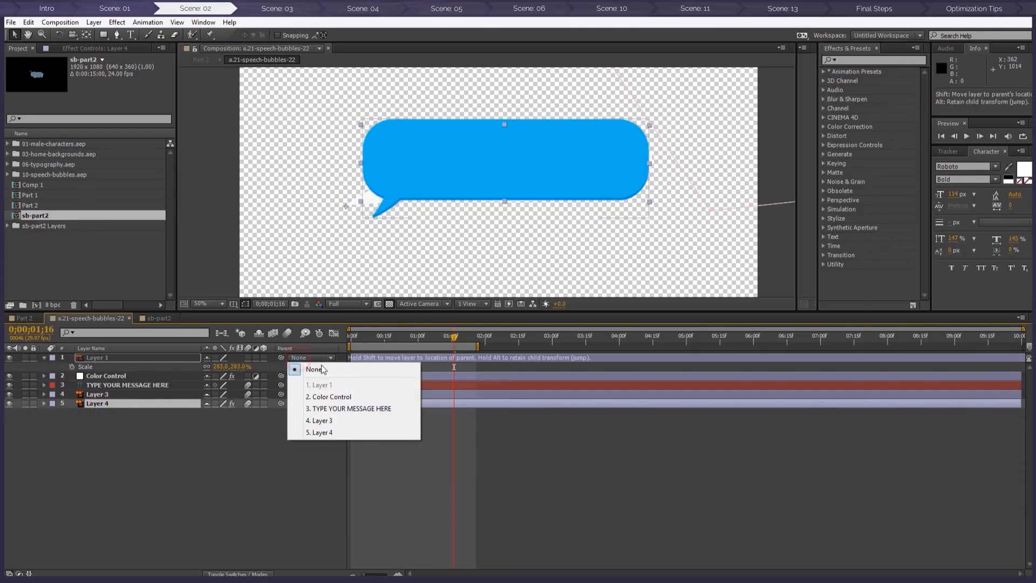
left_click(341, 430)
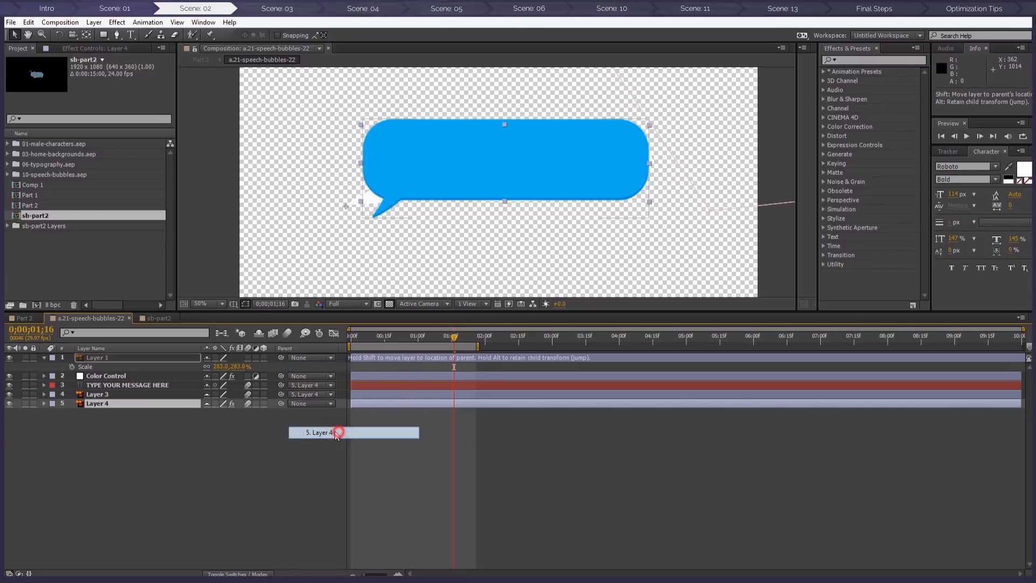
left_click(267, 452)
left_click_drag(453, 338, 417, 337)
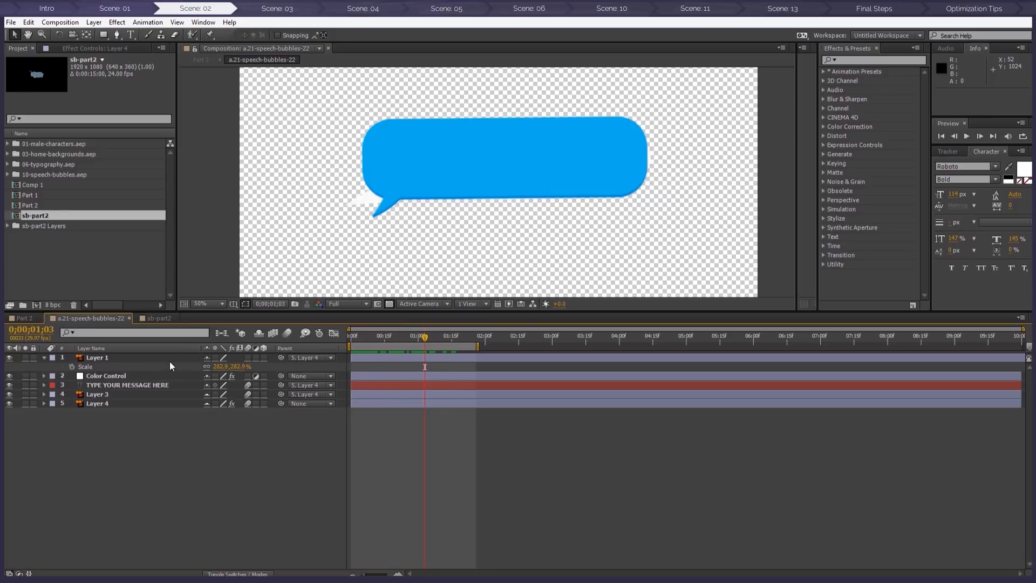
Move Layer 1 beneath the TYPE YOUR MESSAGE HERE layer and hide Layer 3 and Layer 4
left_click_drag(105, 358, 108, 386)
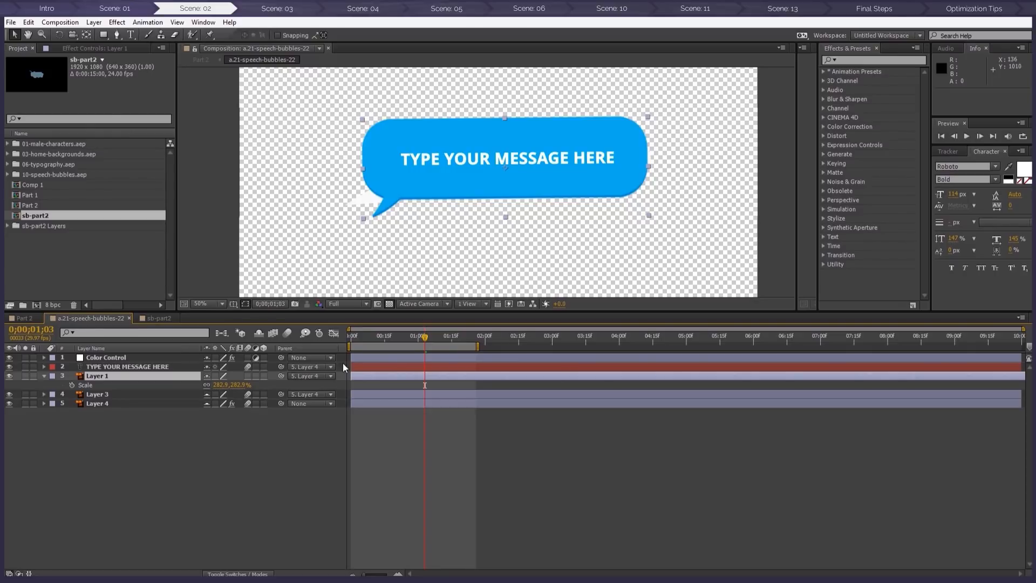
mouse_move(425, 343)
left_mouse_down()
mouse_move(378, 338)
mouse_move(406, 338)
left_mouse_up()
left_click(9, 403)
left_click(10, 403)
left_click(9, 403)
left_click(134, 440)
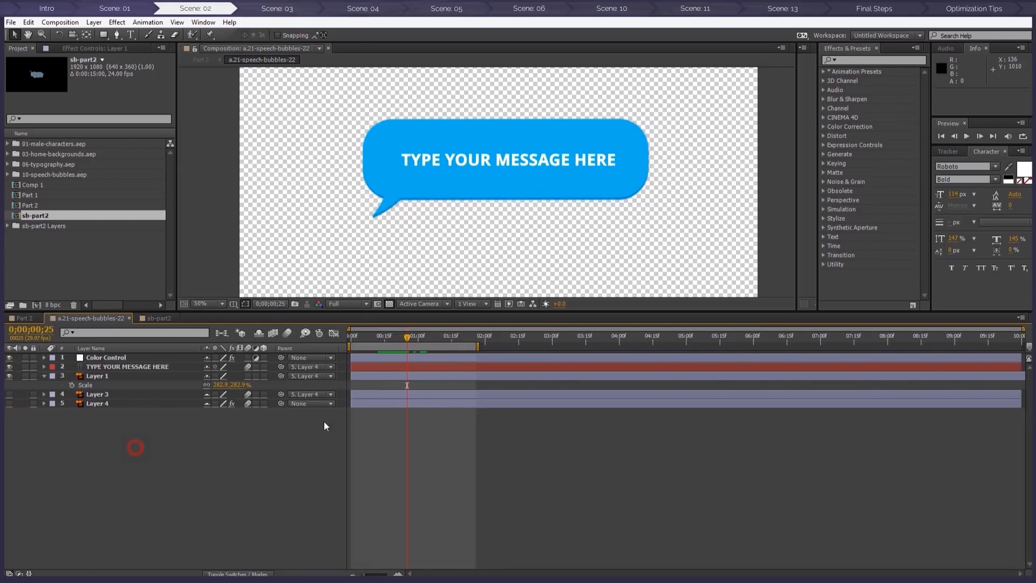
left_click(443, 436)
mouse_move(406, 335)
left_mouse_down()
mouse_move(353, 335)
mouse_move(440, 336)
mouse_move(415, 335)
left_mouse_up()
Replace the bubble's text with "I'm a 30 year old designer" and move it up about 52 px
double_click(475, 158)
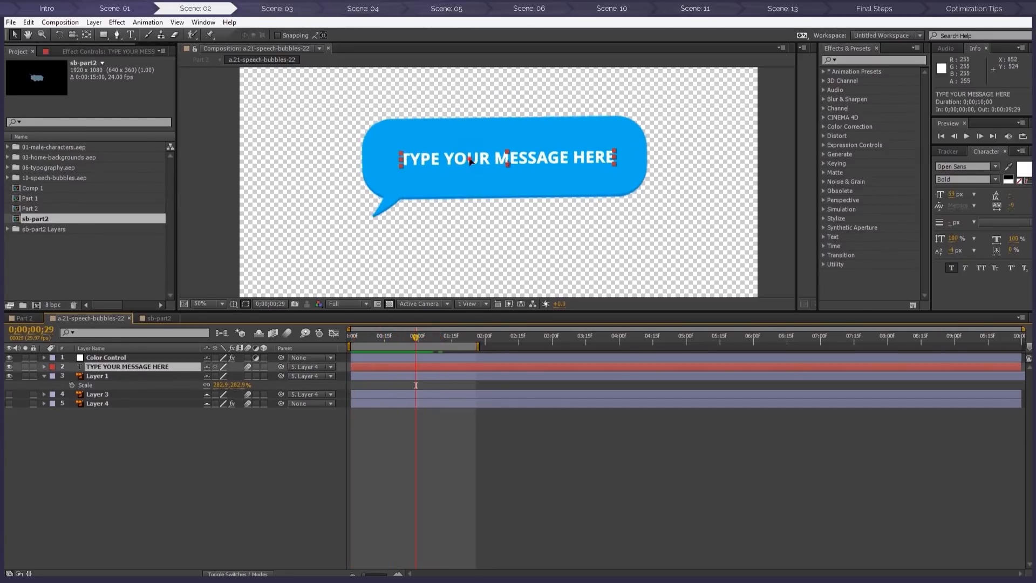
type("I'm a 30 year o")
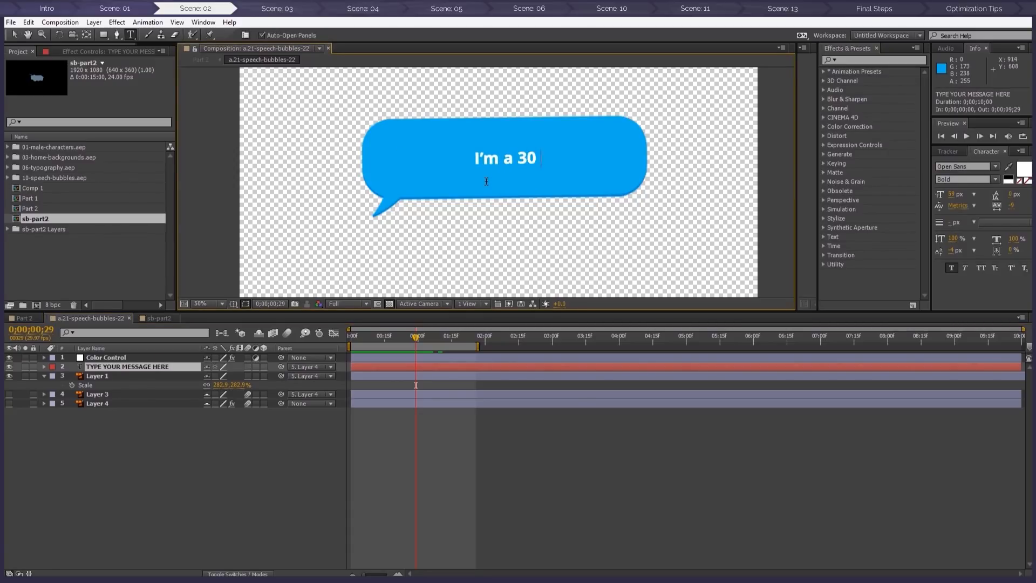
type("ld designer")
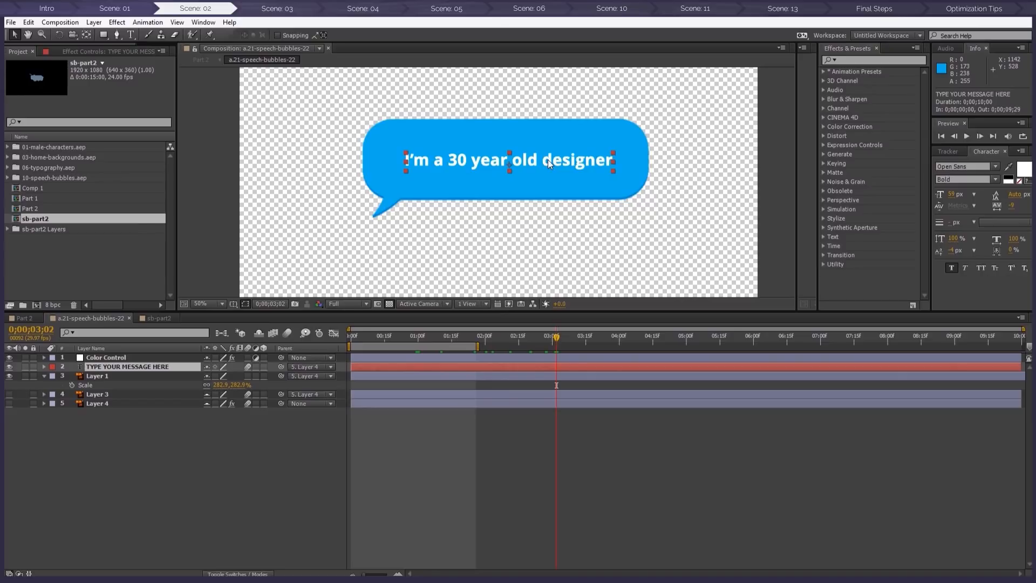
left_click_drag(548, 160, 550, 146)
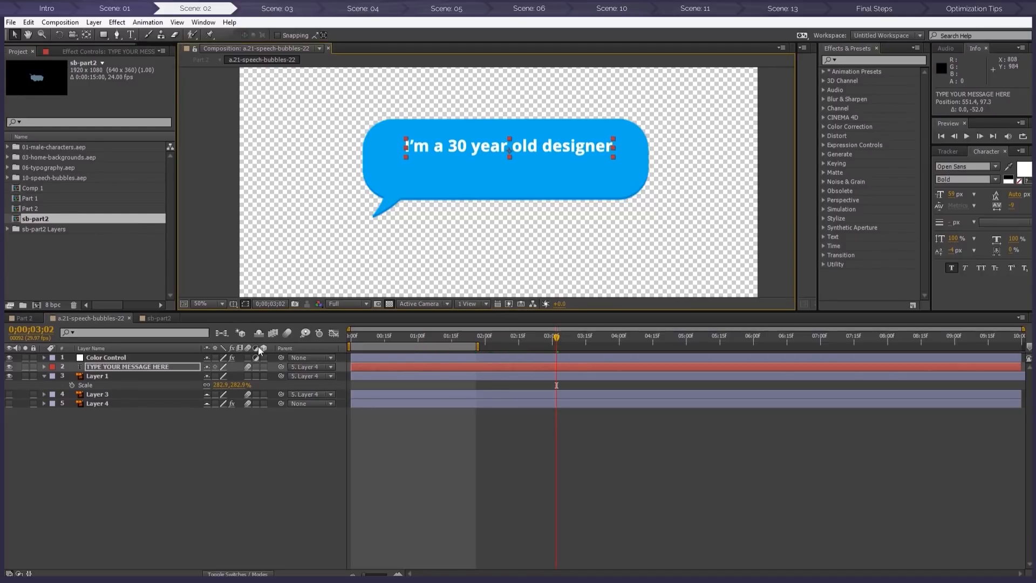
Duplicate the text layer, move the copy down about 88 px, and change its text to "from New York, USA"
left_click(145, 365)
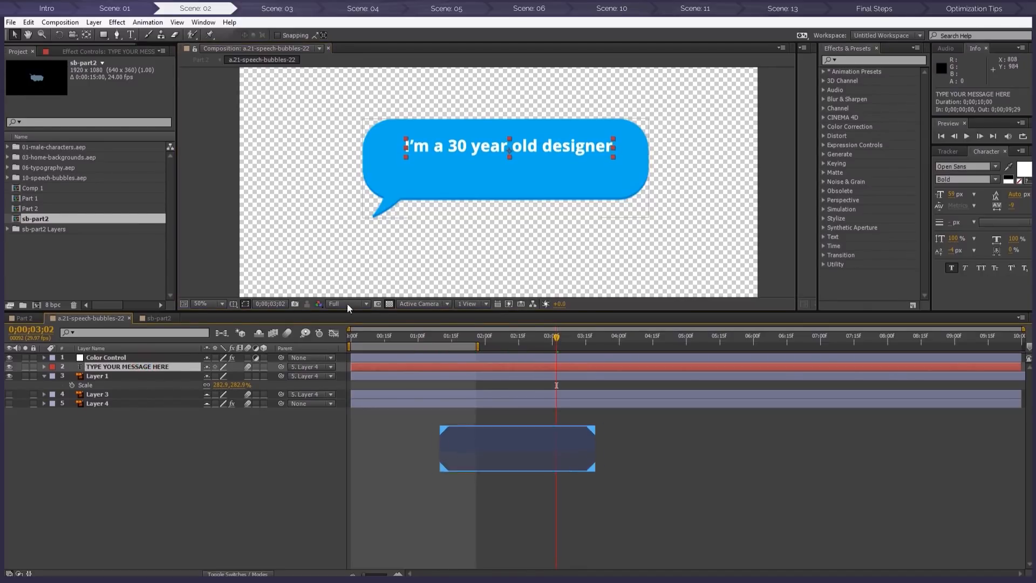
key("ctrl+d")
left_click_drag(523, 153, 523, 175)
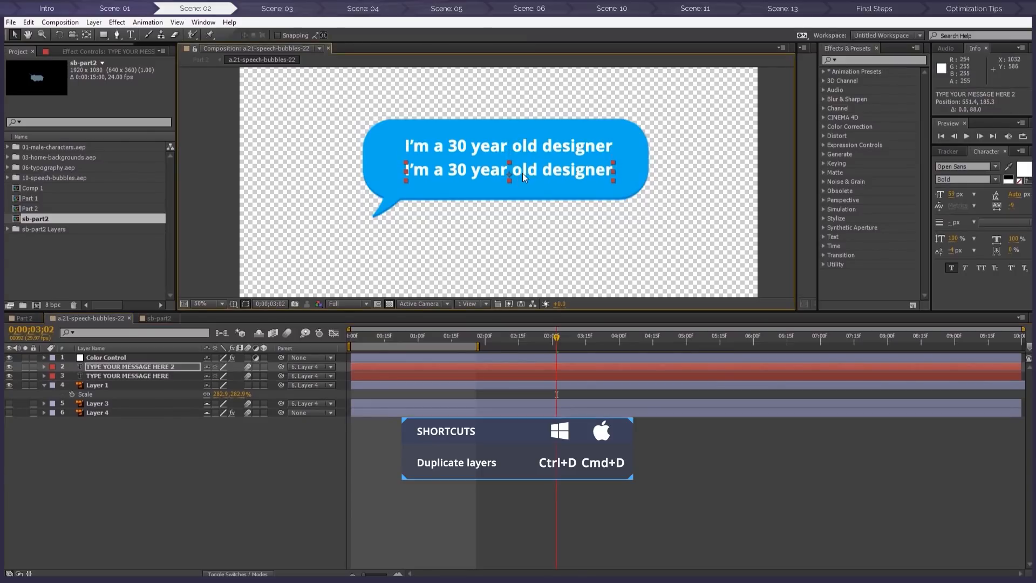
double_click(518, 175)
type("from New York, USA")
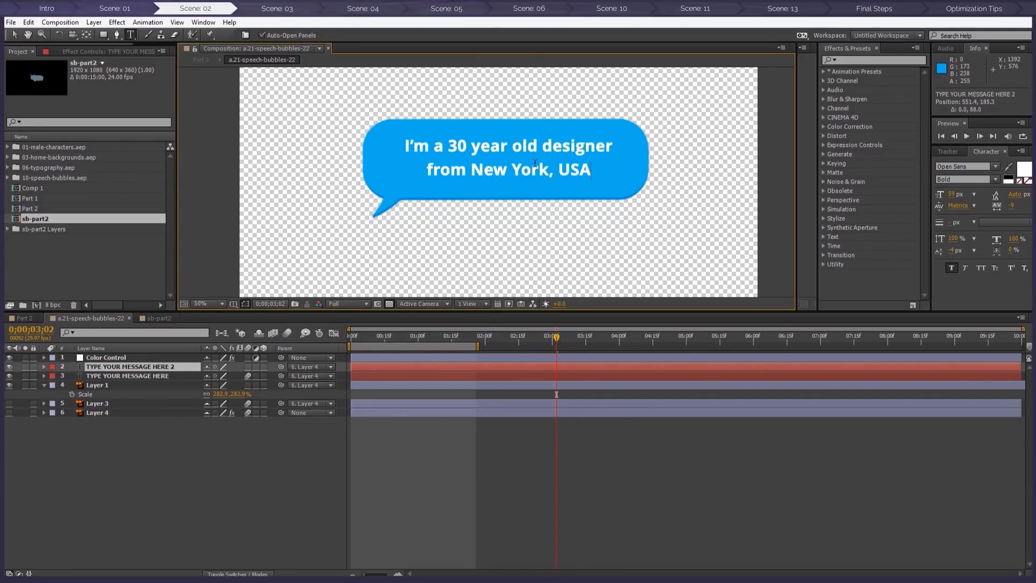
Move both text lines down about 6 px inside the bubble and preview the animation from the start
left_click(103, 375)
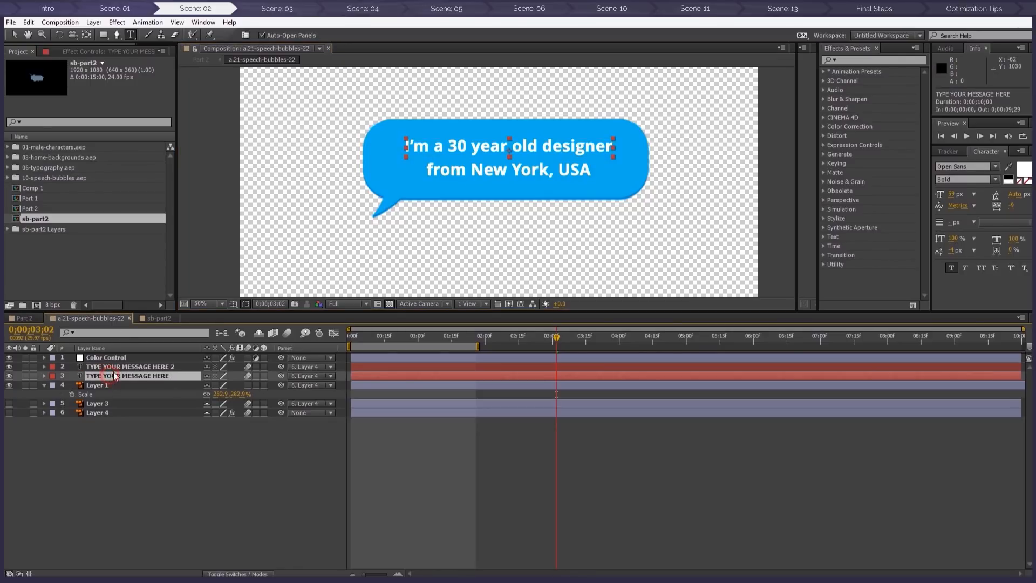
left_click(116, 367, "shift")
key("v")
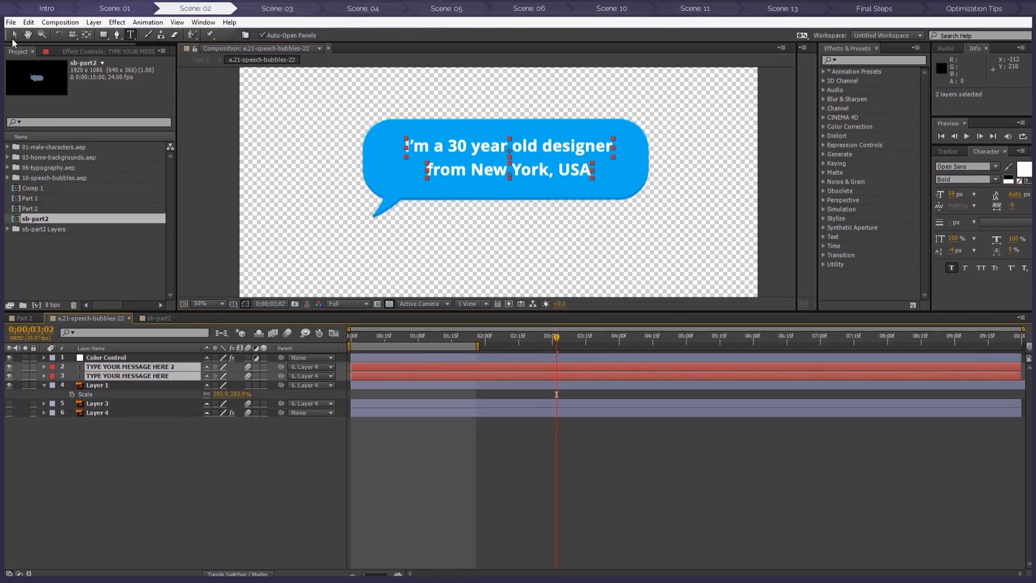
left_click_drag(528, 170, 528, 172)
left_click_drag(558, 337, 350, 338)
key("space")
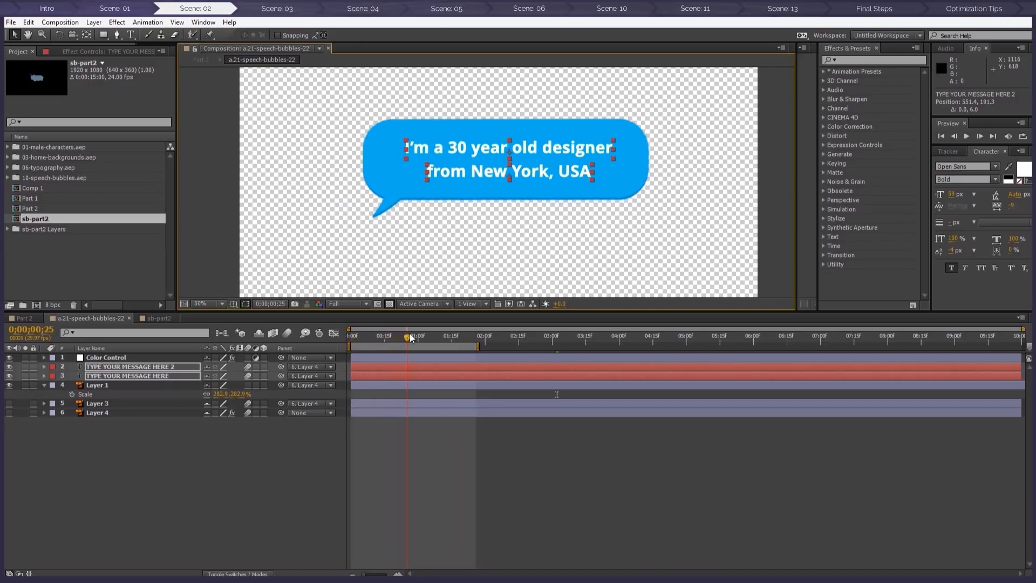
Return to the Part 2 composition and scale both speech bubble layers to 40%
left_click(27, 317)
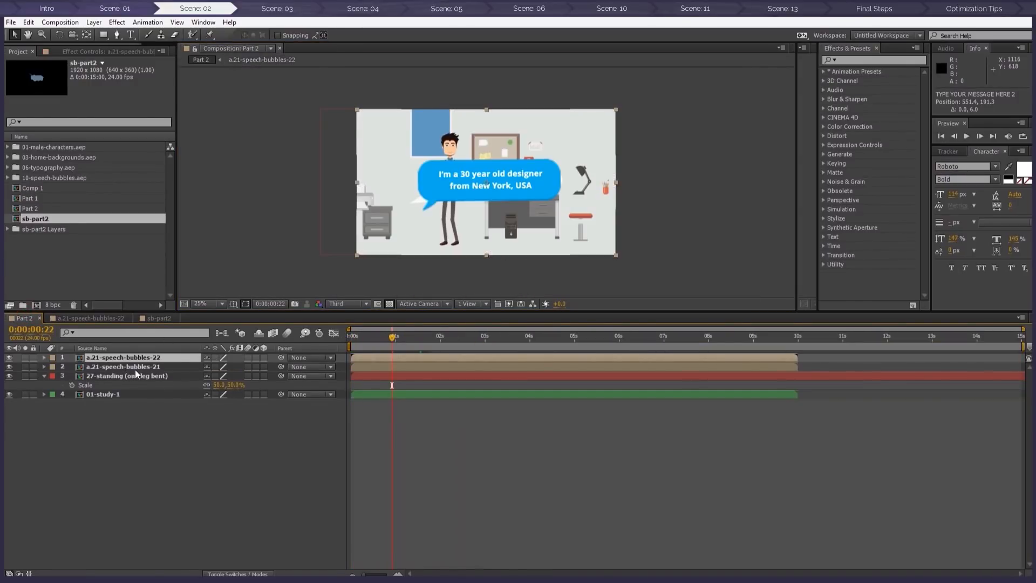
double_click(120, 367)
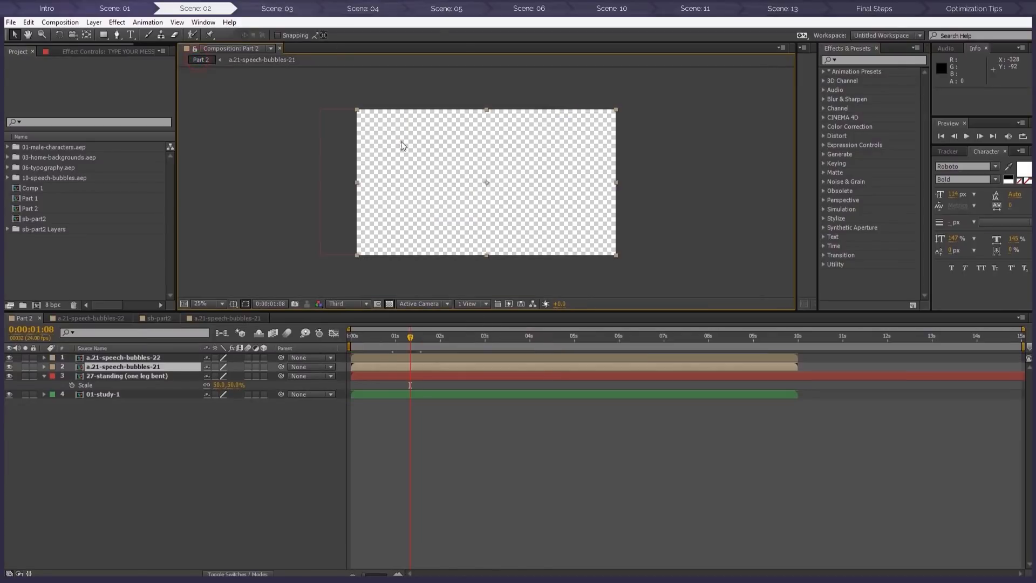
left_click(100, 368)
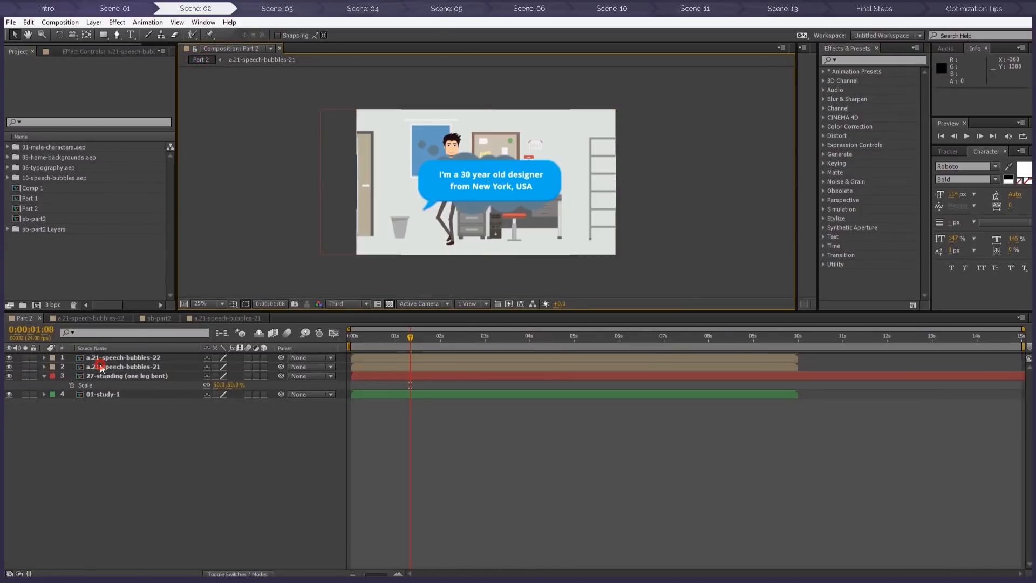
left_click(102, 357, "shift")
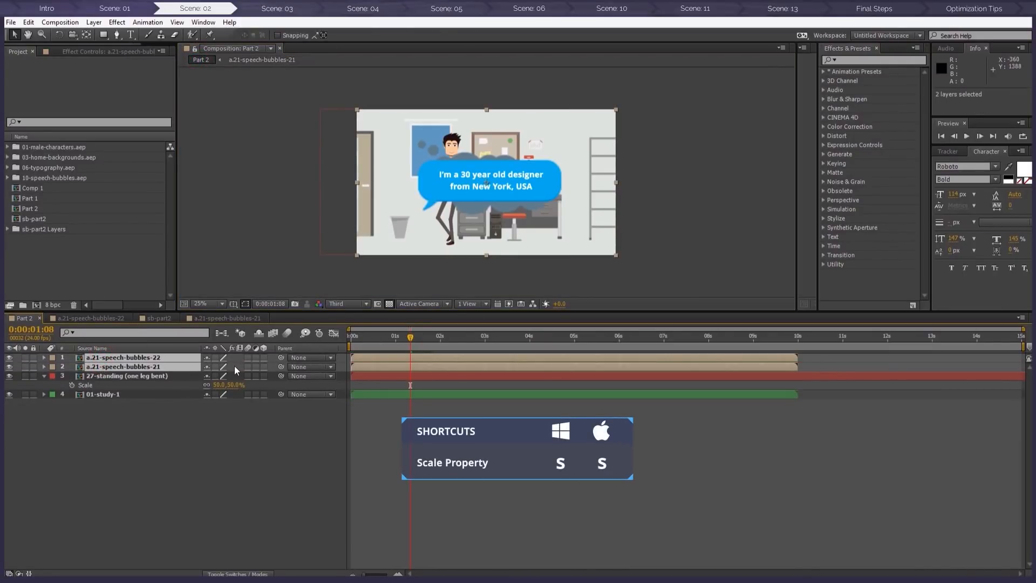
key("s")
left_click_drag(228, 367, 130, 367)
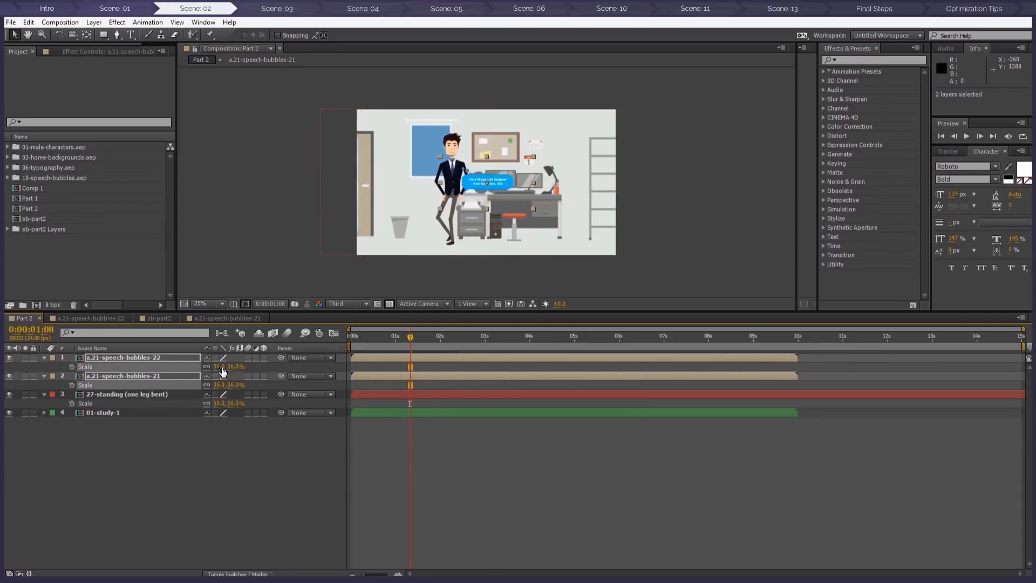
left_click(218, 366)
type("40")
key("Return")
left_click(657, 194)
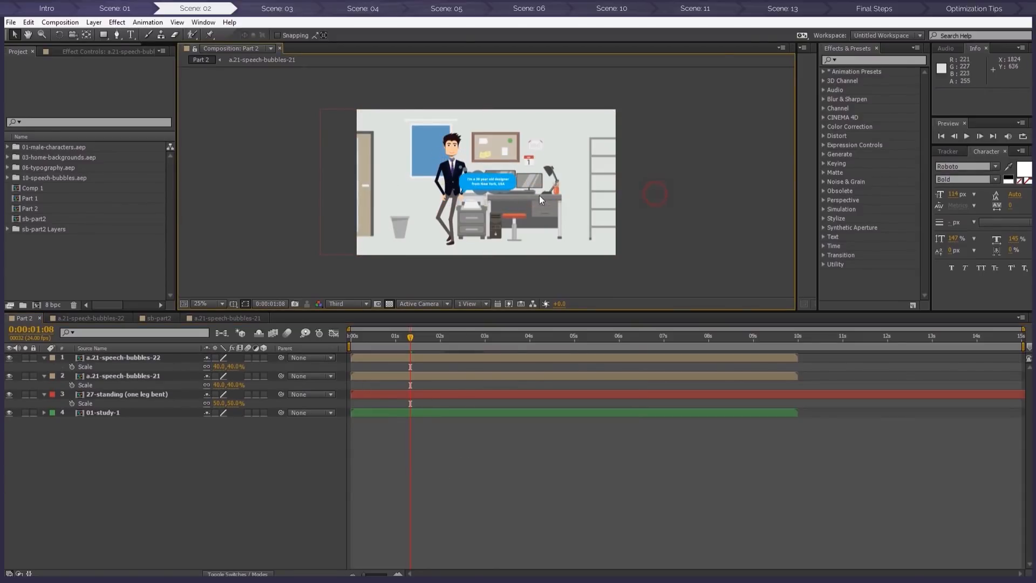
Move the blue bubble beside the man's head at about 1108, 228 and the cloud bubble over the desk at about 1106, 620
scroll(539, 195, "up", 2)
left_click(132, 357)
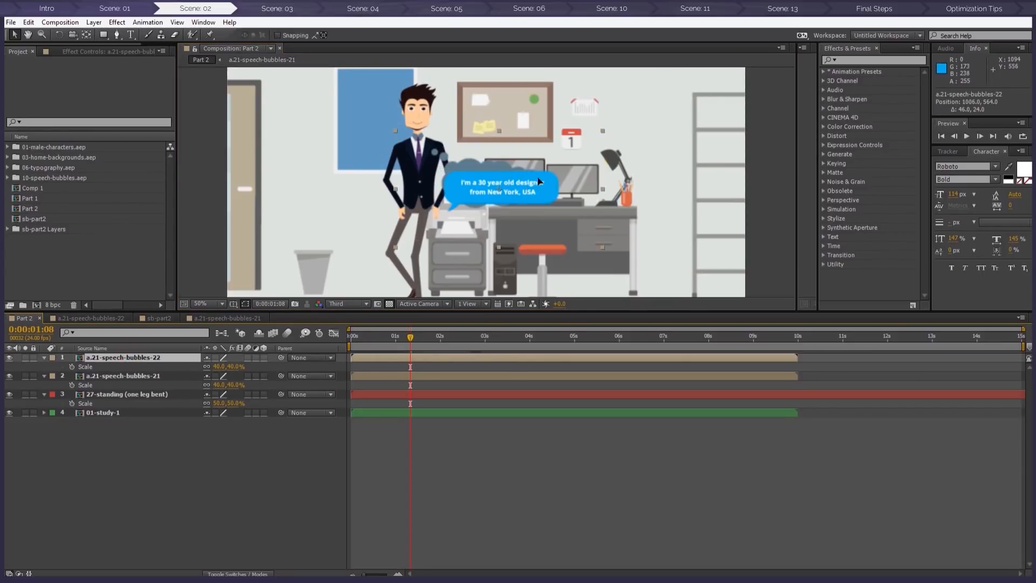
left_click_drag(522, 188, 549, 102)
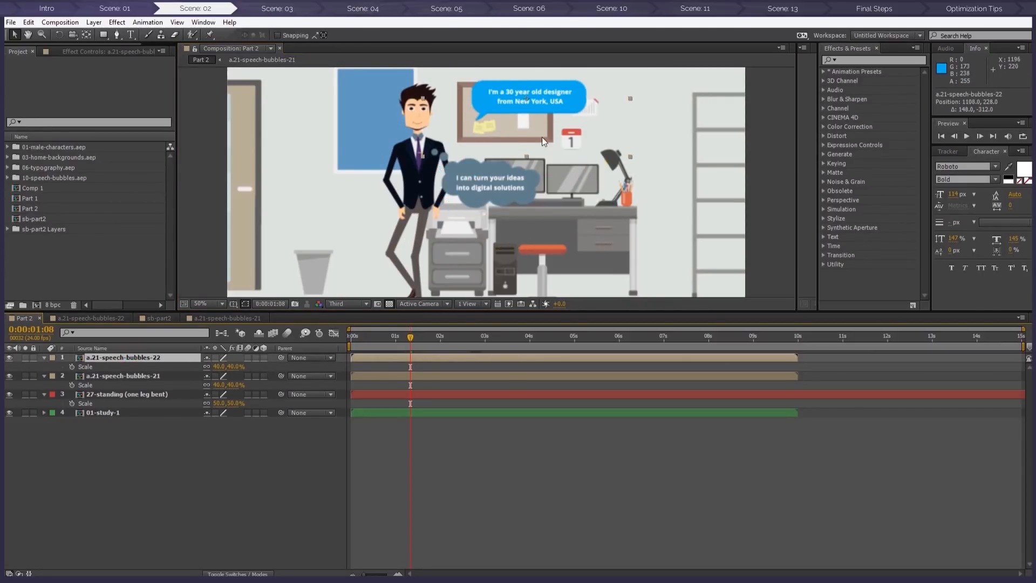
left_click(118, 377)
left_click_drag(499, 178, 537, 199)
scroll(543, 198, "down", 1)
scroll(542, 197, "up", 1)
scroll(543, 198, "down", 1)
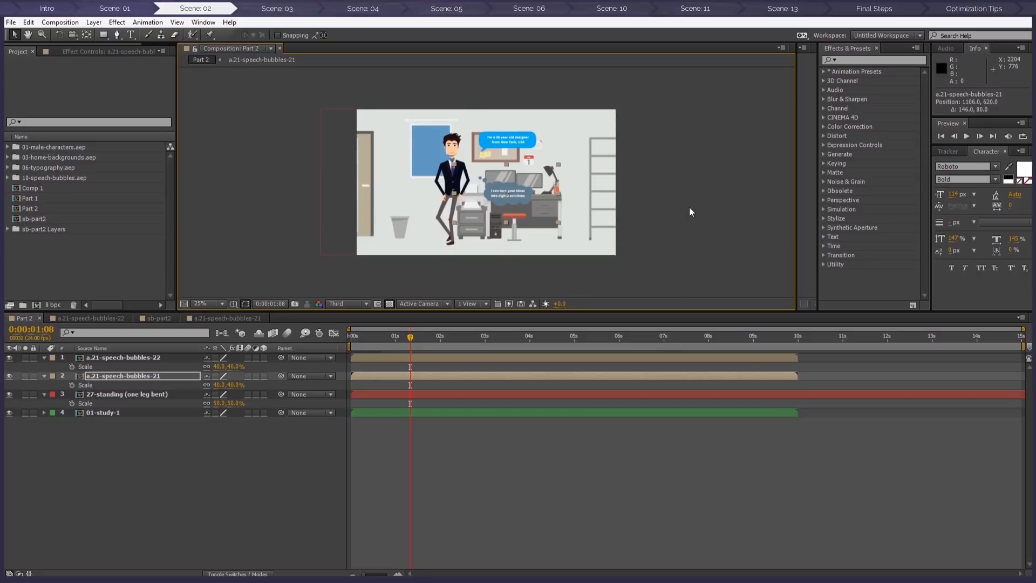
left_click(703, 202)
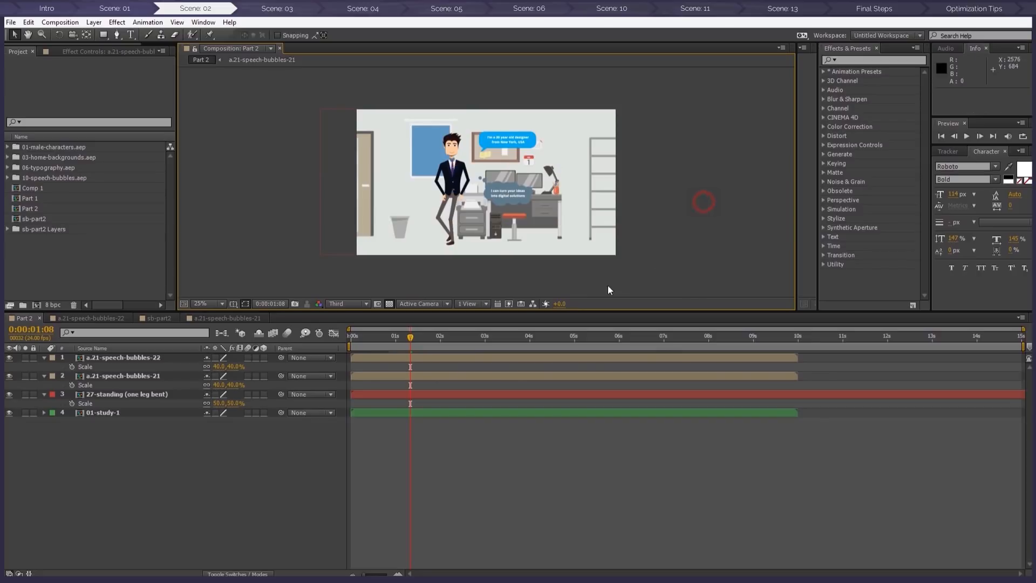
Collapse the properties of all four layers and delay both speech bubble layers to start at 0:00:02:12
left_click(422, 359)
left_click(436, 410, "shift")
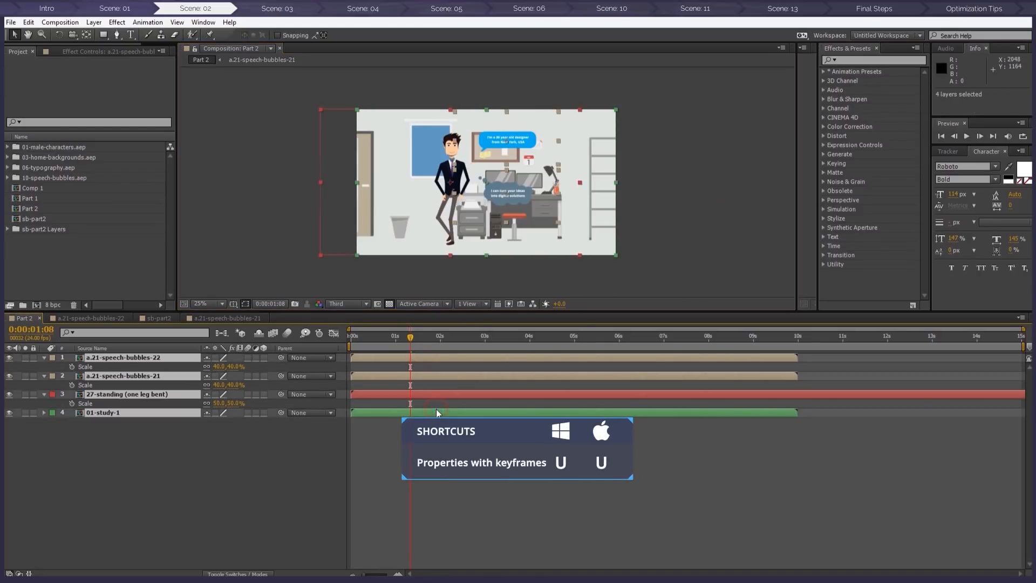
key("u")
left_click(433, 398)
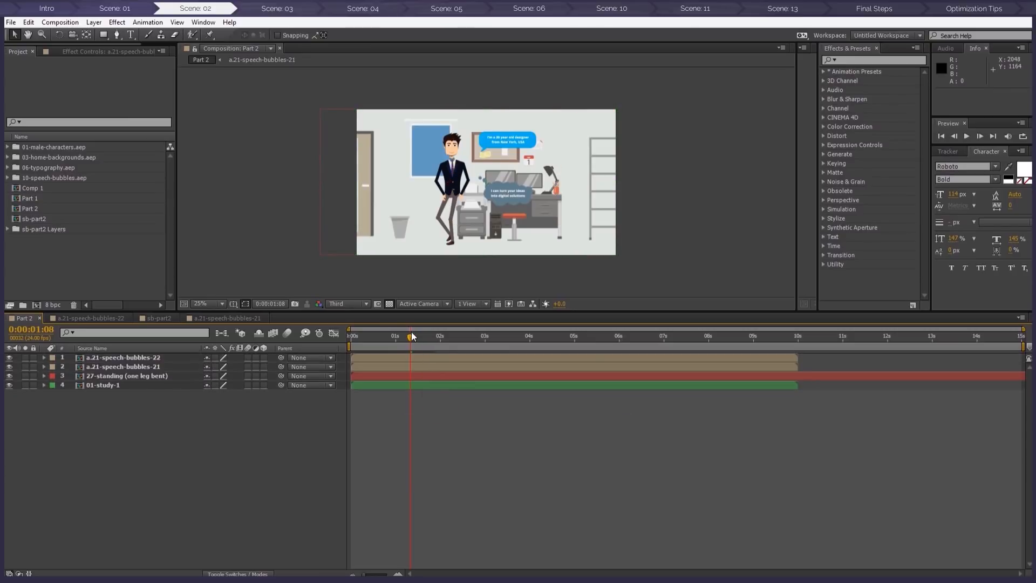
left_click(390, 365)
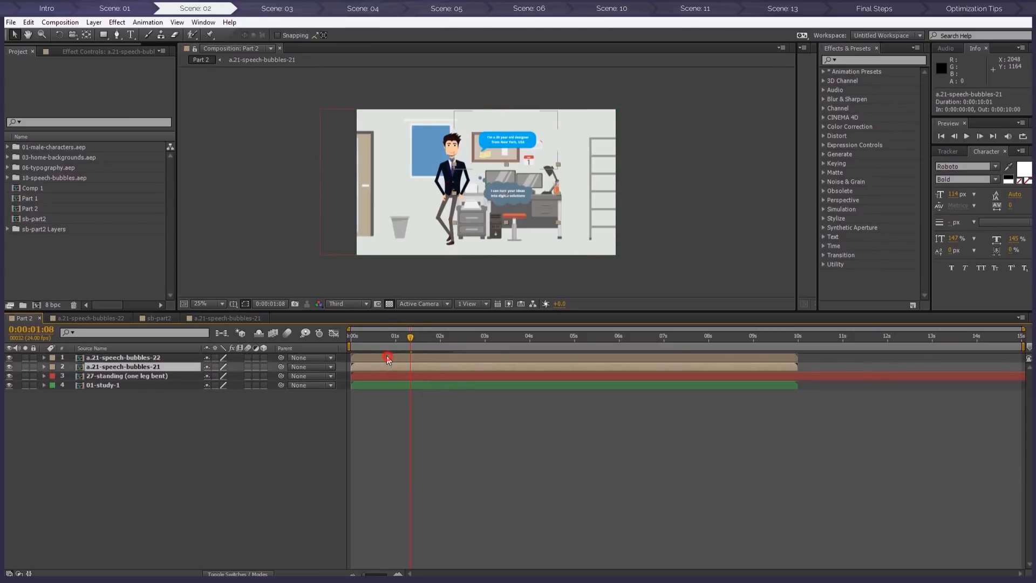
left_click(387, 357, "shift")
left_click_drag(373, 369, 486, 369)
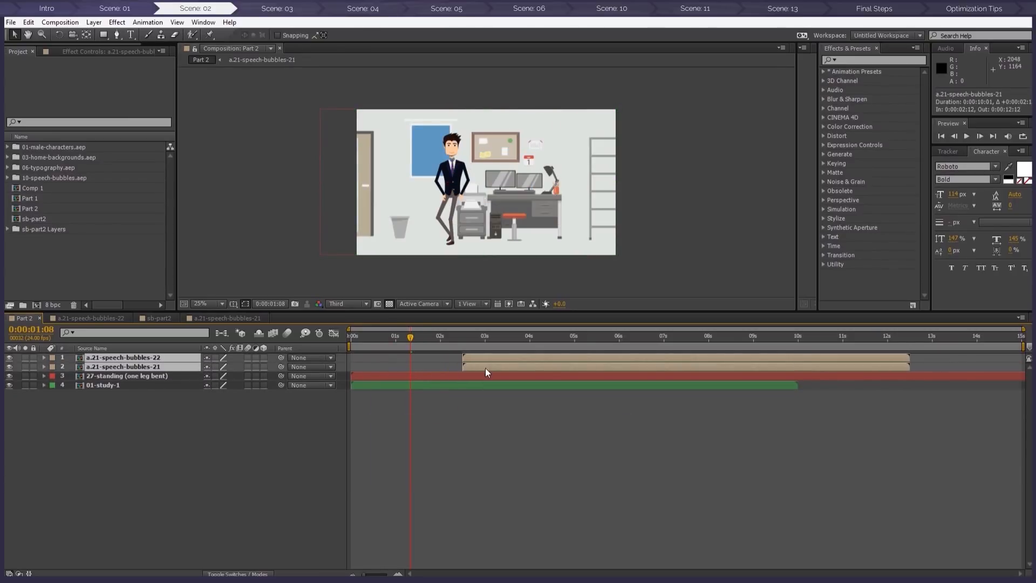
left_click(477, 413)
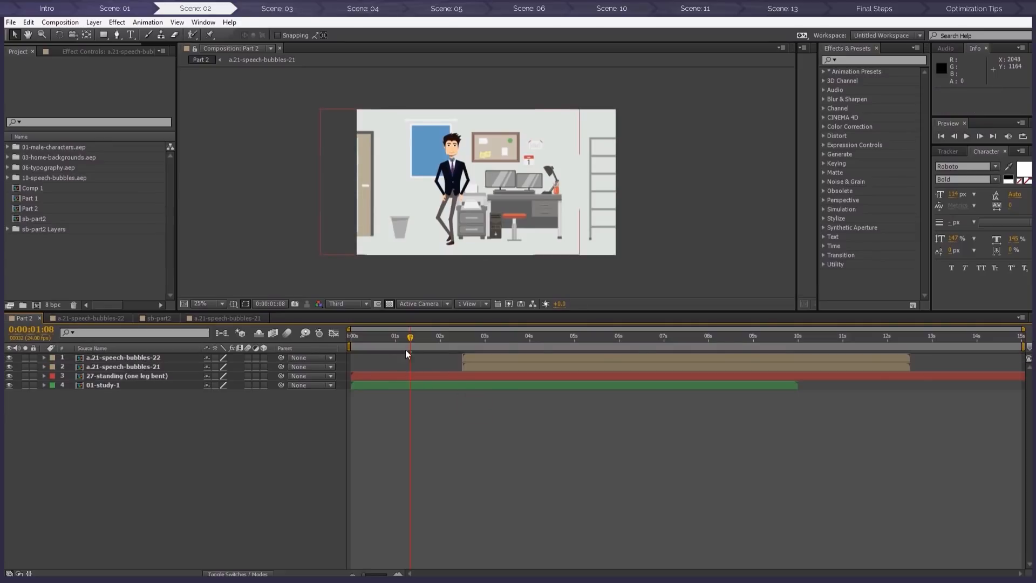
Set a Position keyframe on the 27-standing (one leg bent) layer at 0:00:01:12
left_click(353, 342)
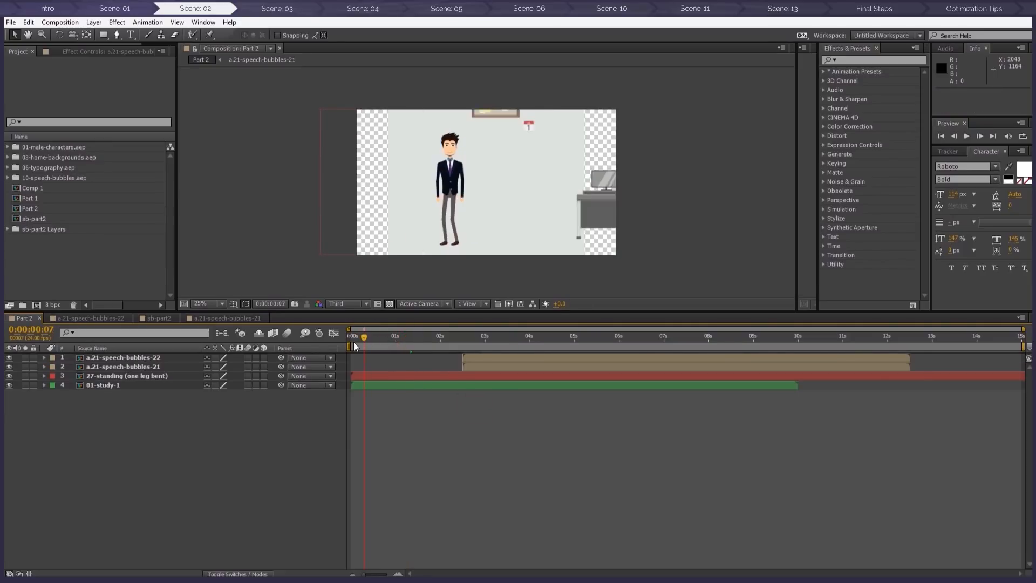
left_click_drag(351, 339, 417, 343)
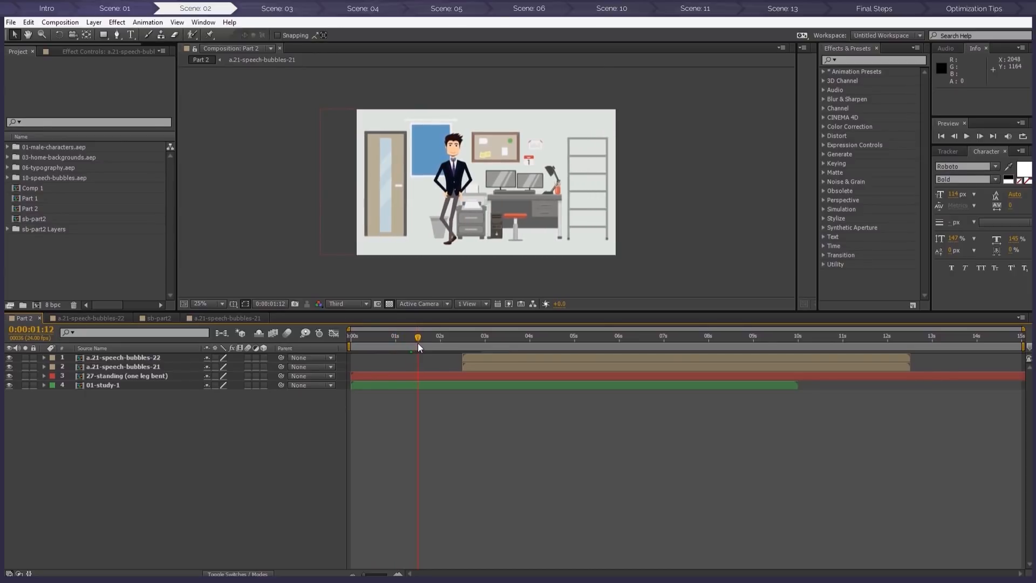
left_click(419, 375)
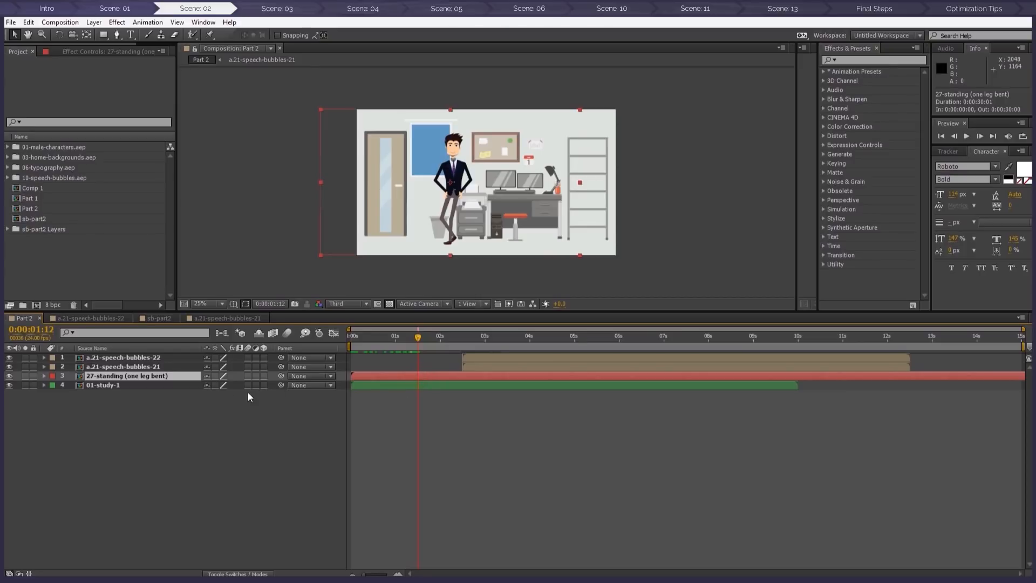
key("p")
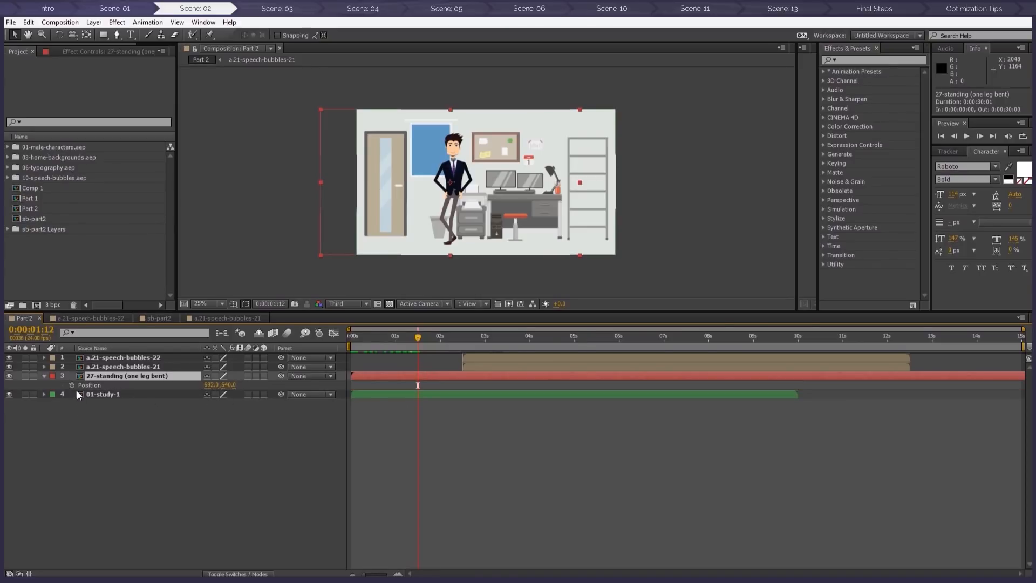
left_click(70, 385)
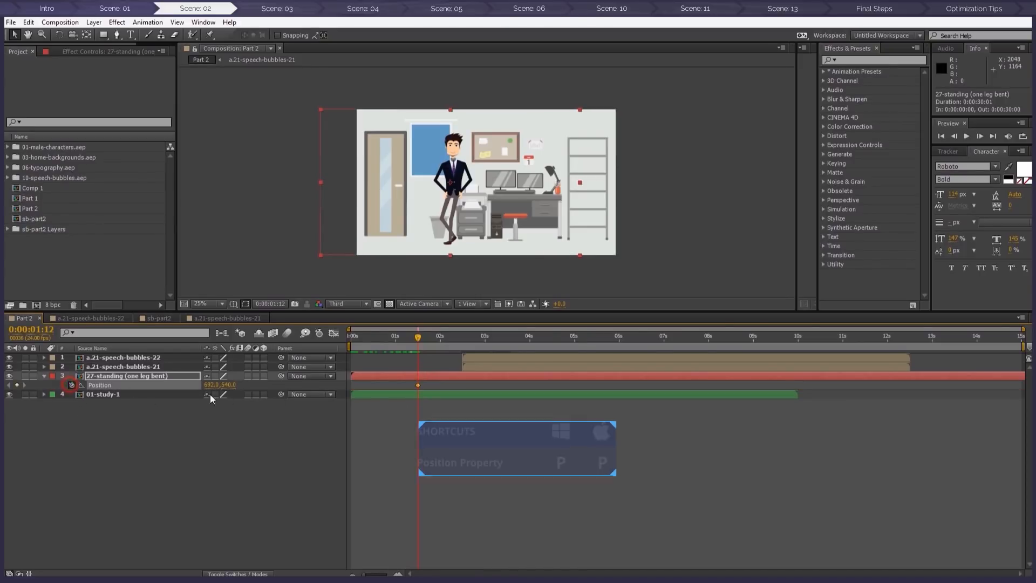
At 0:00:00:18, move the man horizontally out of the frame beyond the door side, to about -192, 540
left_click(418, 339)
left_click_drag(415, 338, 385, 340)
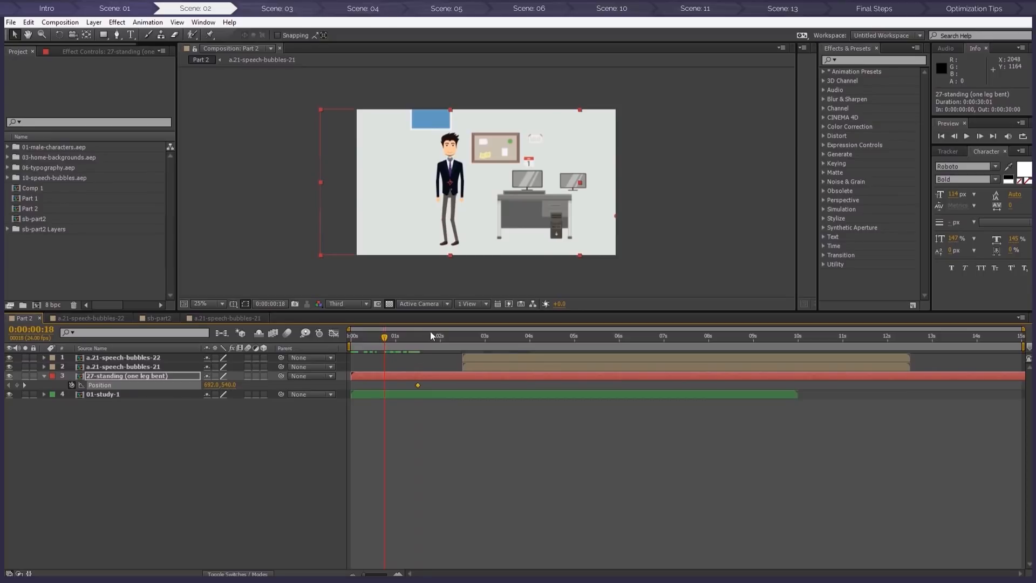
left_click_drag(447, 180, 391, 181)
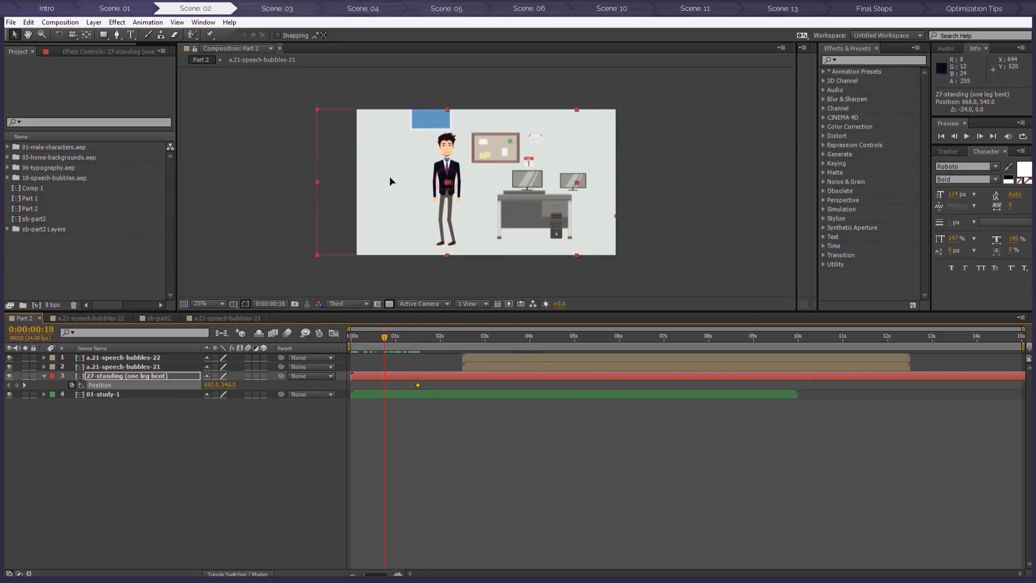
left_click_drag(320, 181, 327, 183)
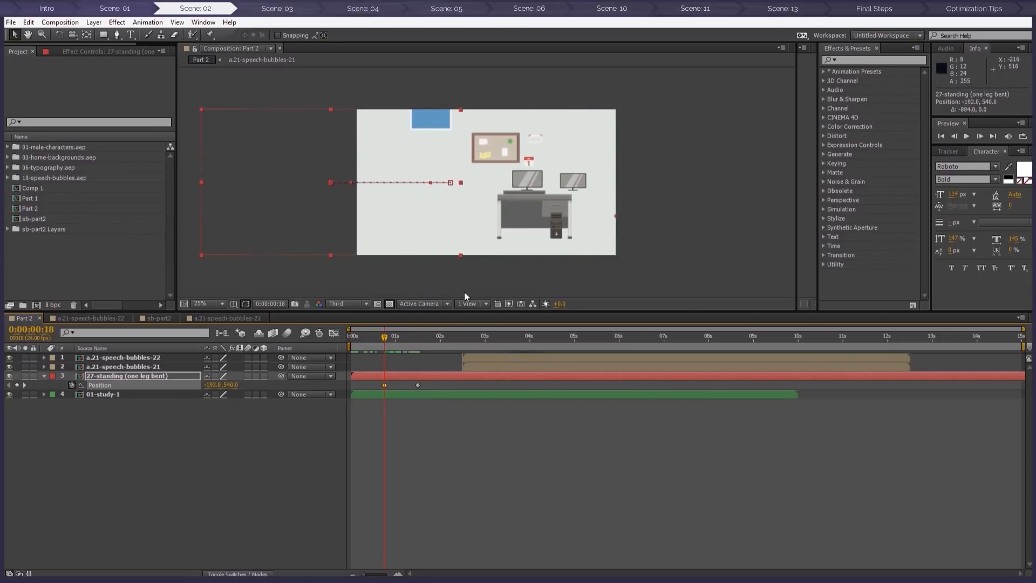
Shift the a.21-speech-bubbles-22 layer to start at 0:00:01:12, at the man's second Position keyframe
left_click_drag(388, 340, 418, 343)
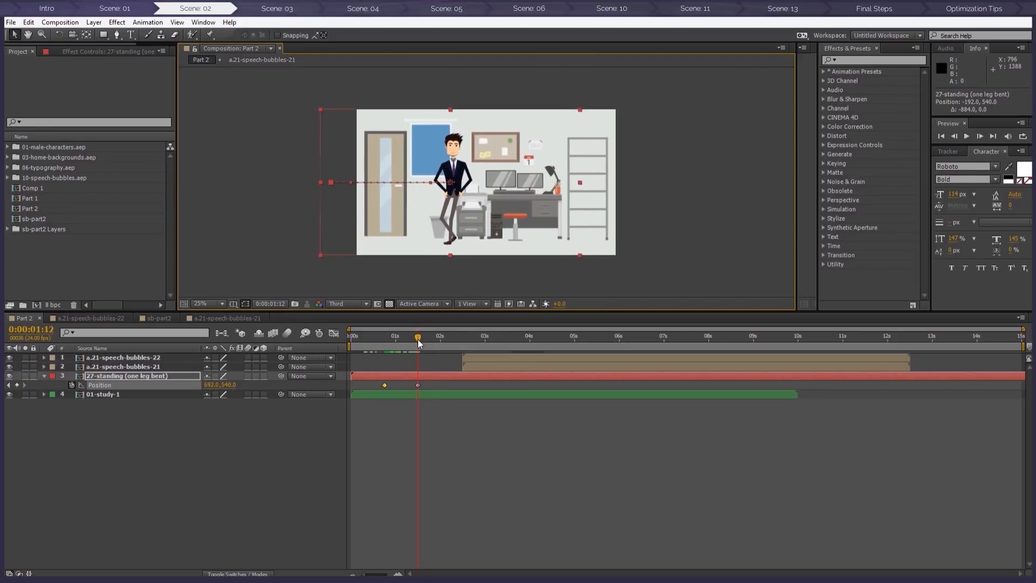
left_click(472, 360)
left_click_drag(484, 357, 442, 357)
left_click(428, 357)
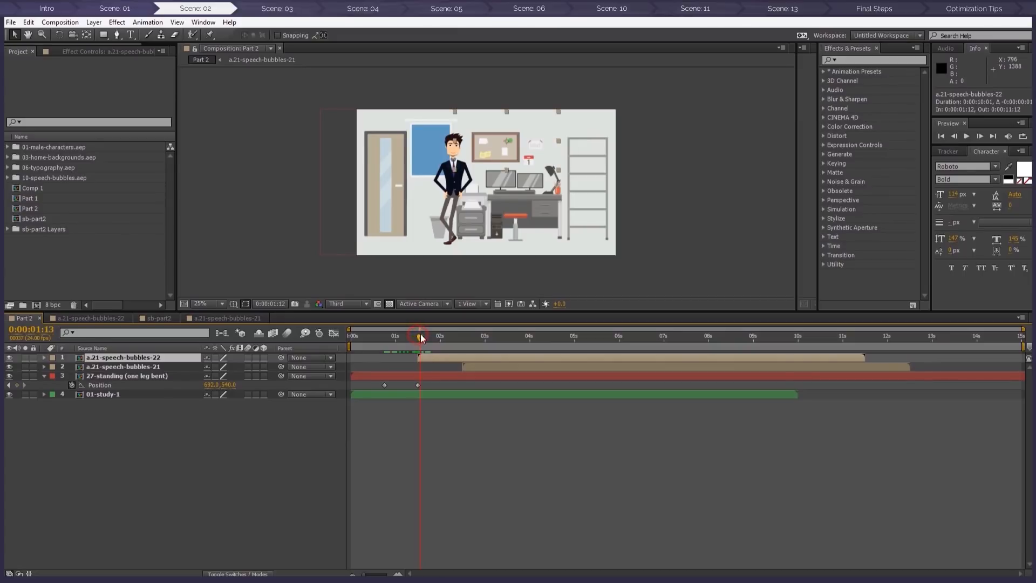
End the work area at 0:00:04:02 and RAM preview the scene at a frame rate of 24
left_click_drag(426, 335, 533, 337)
key("n")
left_click(967, 144)
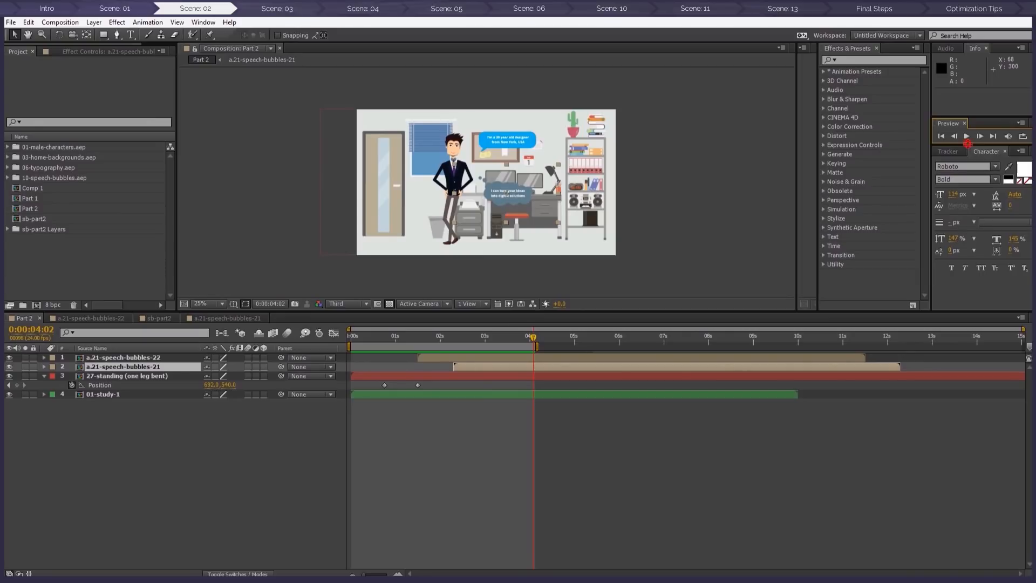
left_click_drag(967, 151, 967, 197)
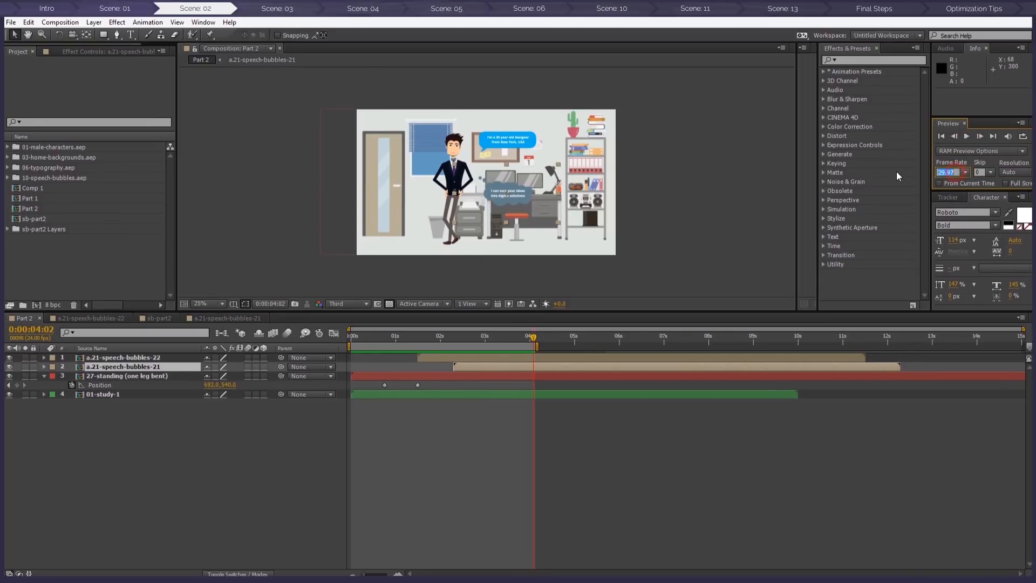
left_click(934, 167)
left_click(1030, 136)
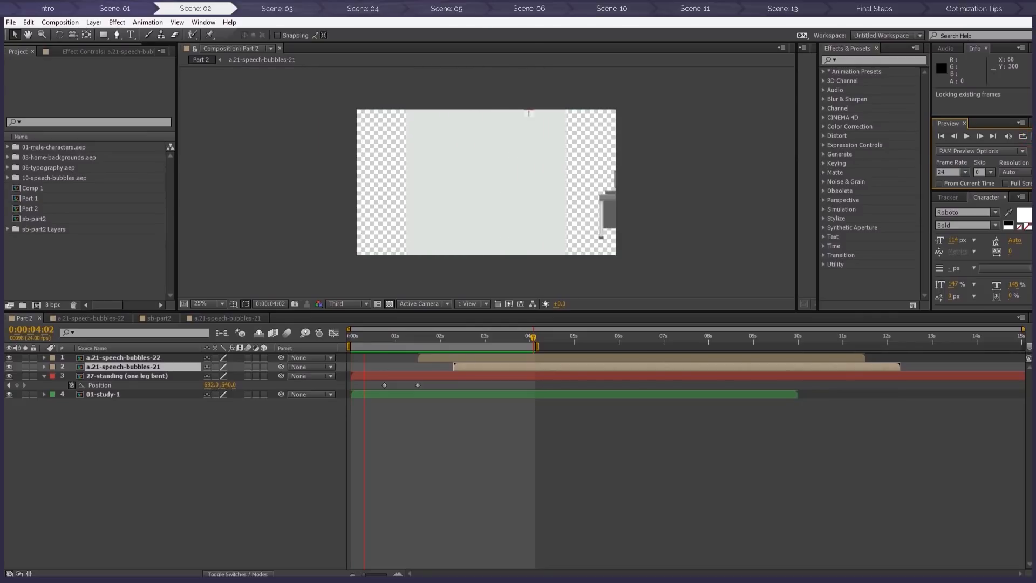
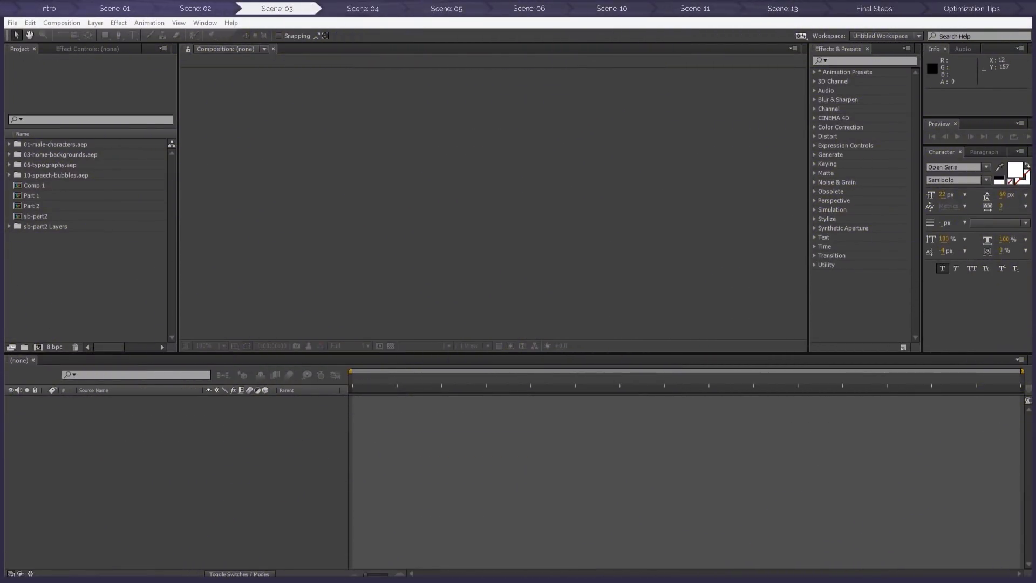
Create a new composition named "Part 3" with the default settings
left_click(38, 347)
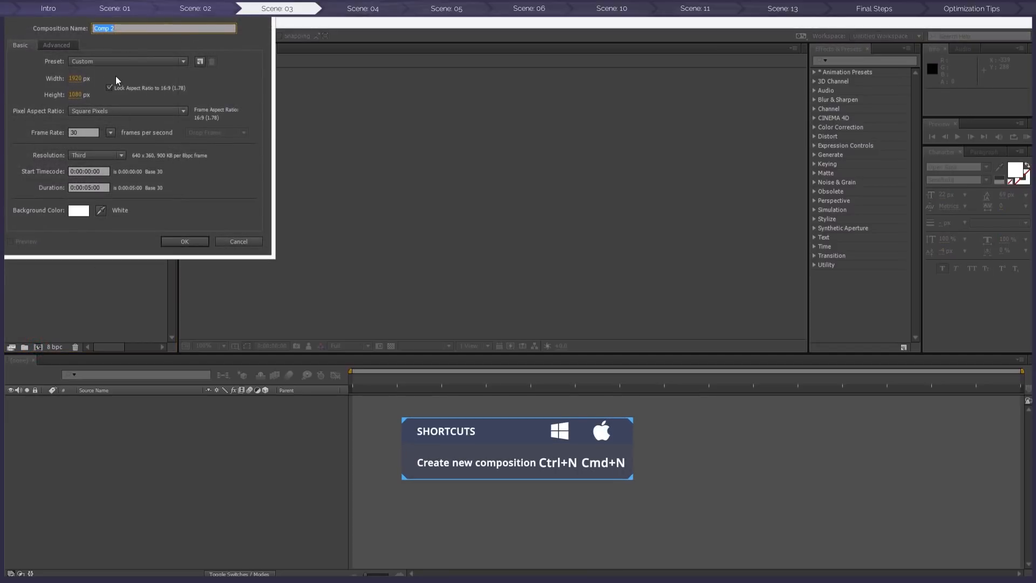
type("Part 3")
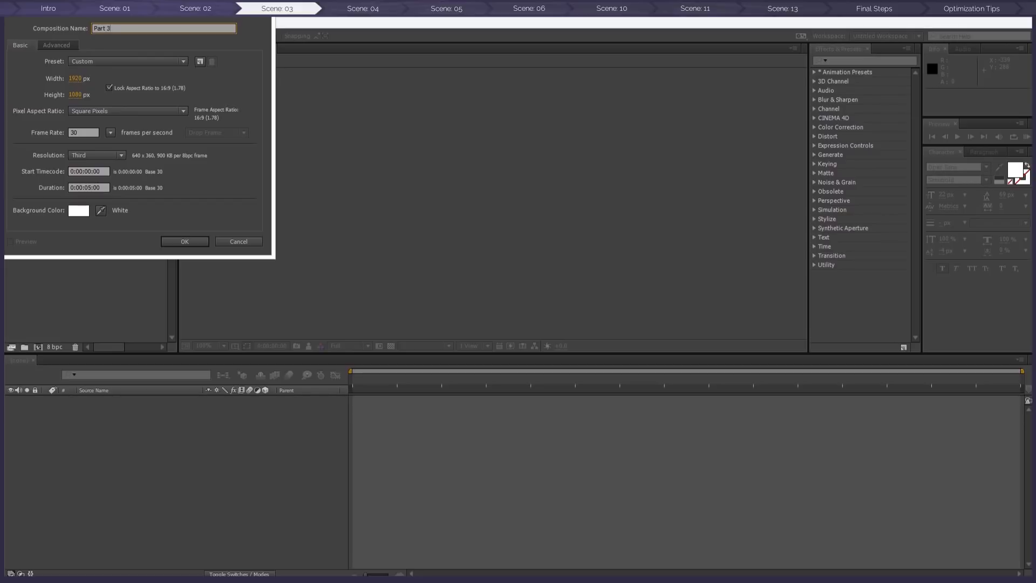
key("Return")
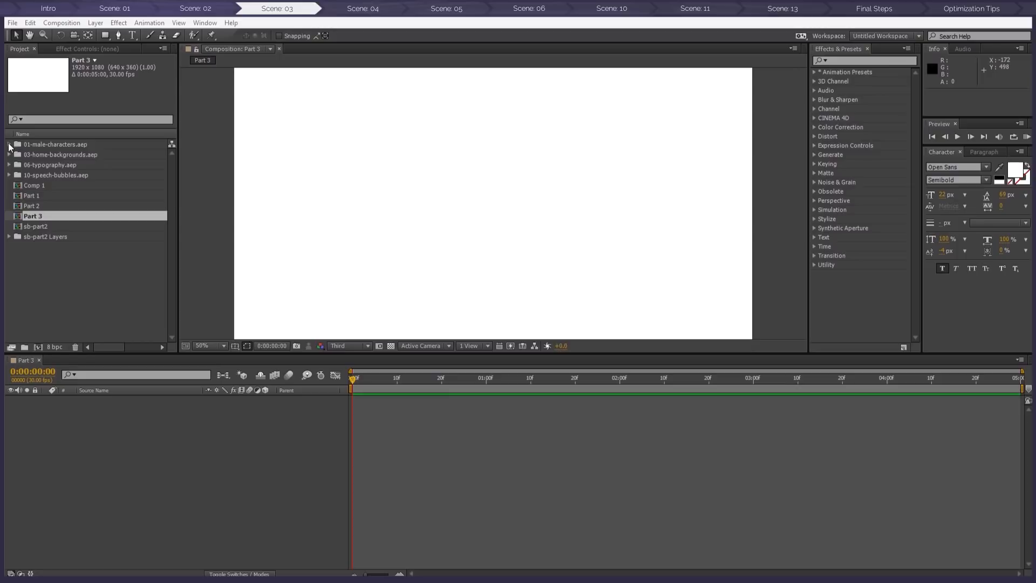
Duplicate the 00-Man-Viewer composition in the AinTrailers-male-characters folder and add the copy to the Part 3 timeline
double_click(36, 146)
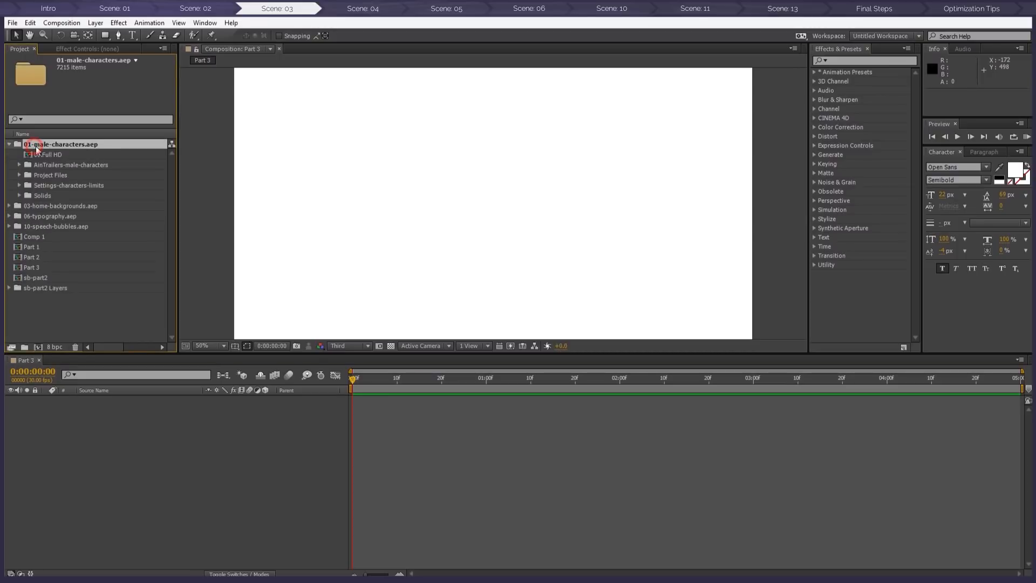
double_click(61, 167)
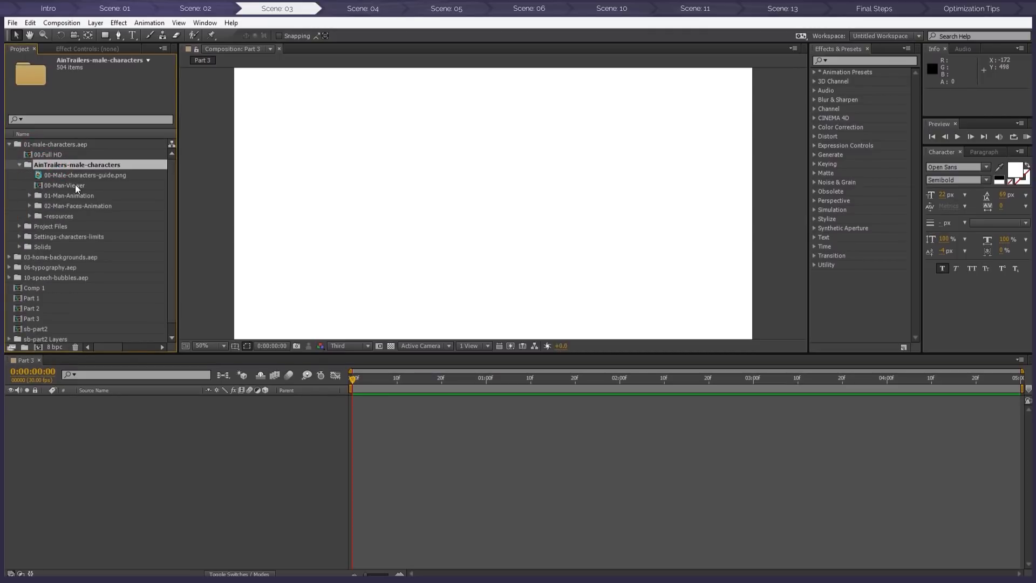
left_click(79, 185)
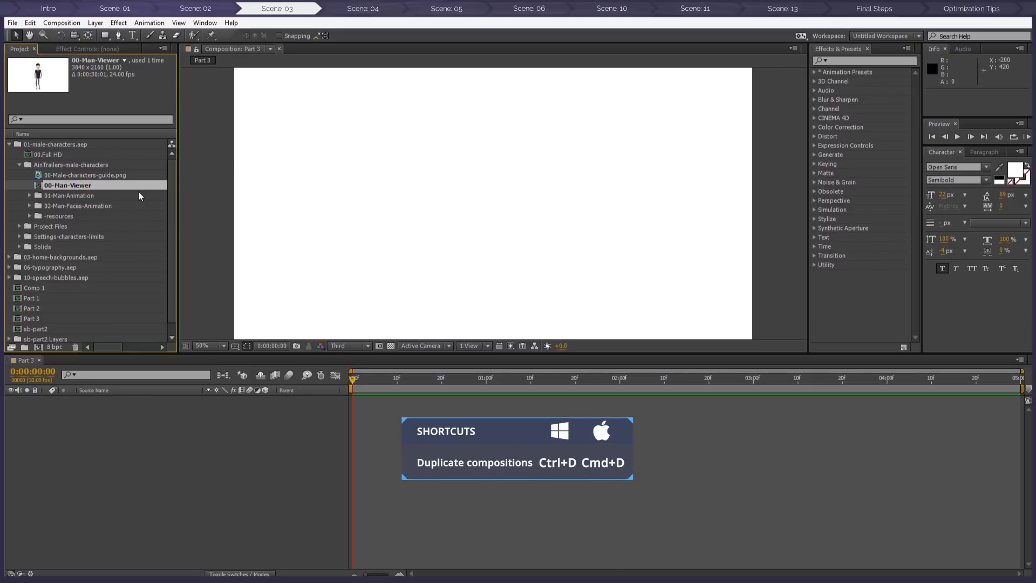
key("ctrl+d")
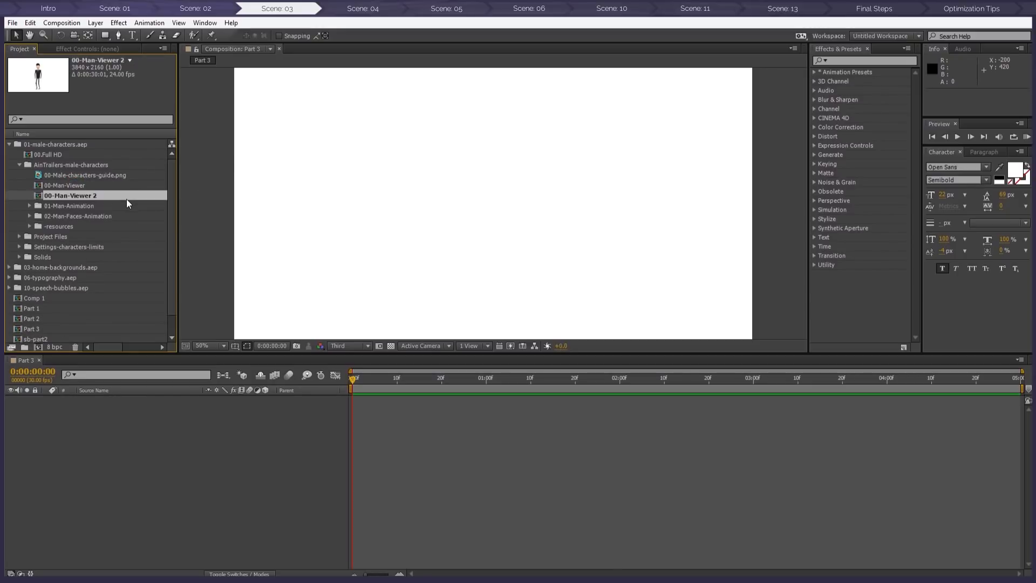
left_click_drag(73, 195, 172, 458)
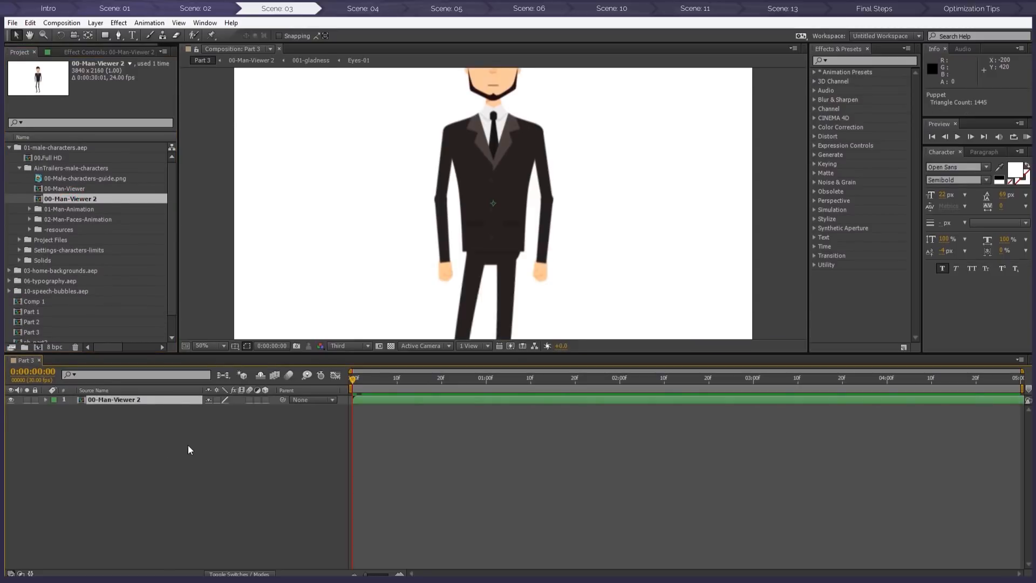
Scale the 00-Man-Viewer 2 layer to 70% and move the man to about 620, 740
key("s")
left_click(222, 408)
type("70")
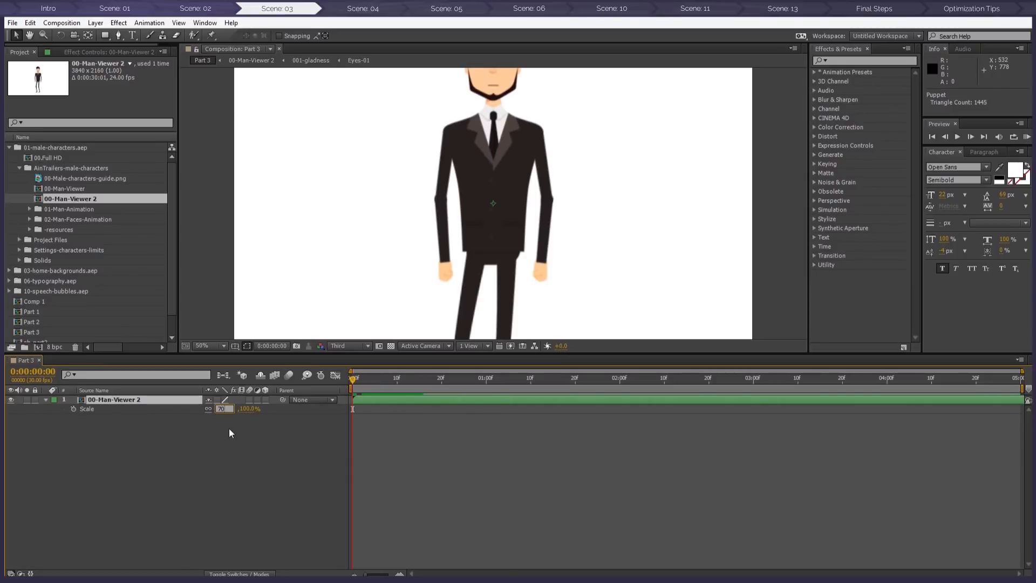
key("Return")
key("comma")
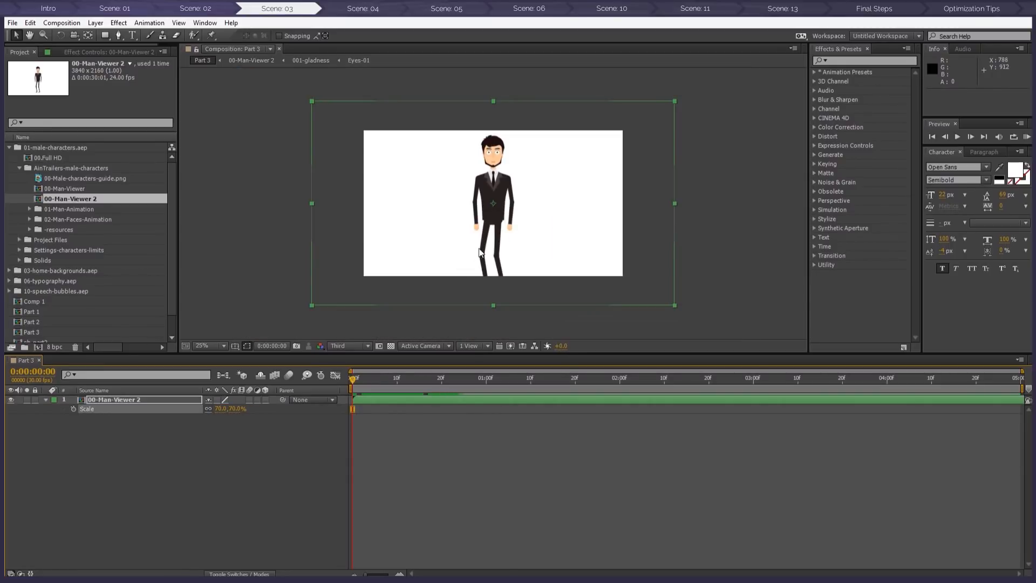
left_click_drag(501, 230, 453, 267)
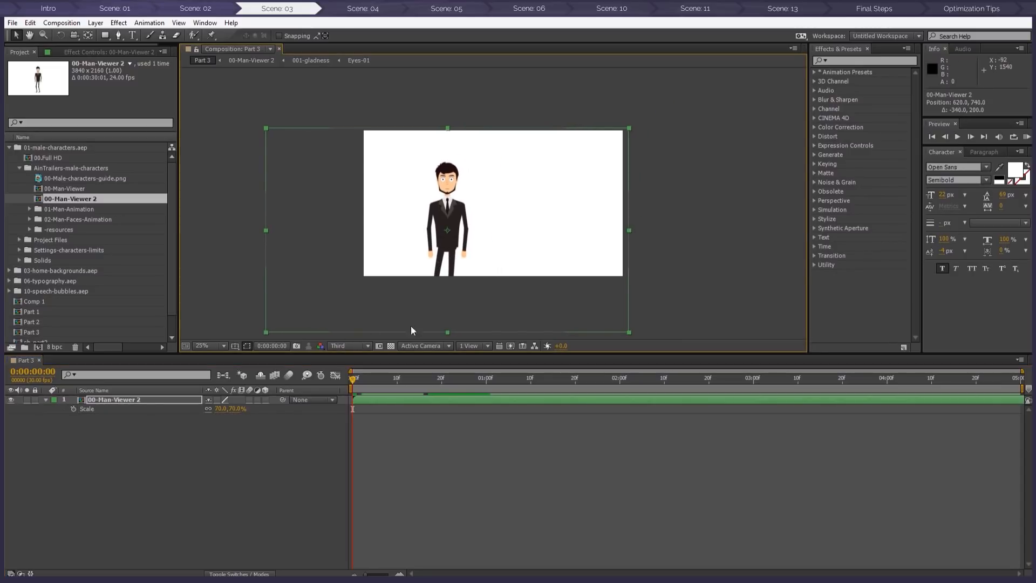
left_click(698, 217)
Examine the Long Typography designs in the 06-Typography.png element guide, closing the guide when done
left_click(9, 147)
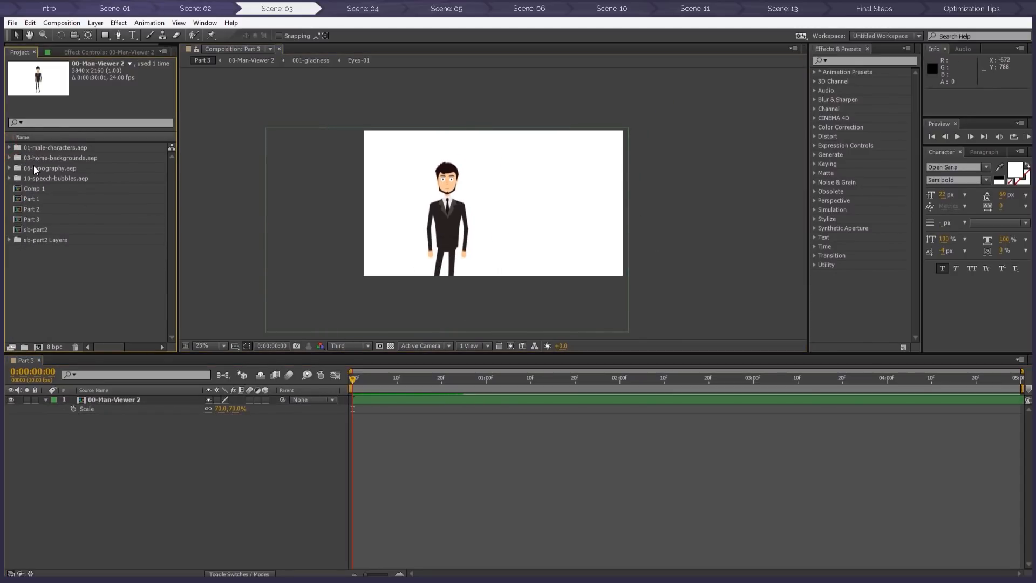
left_click(34, 169)
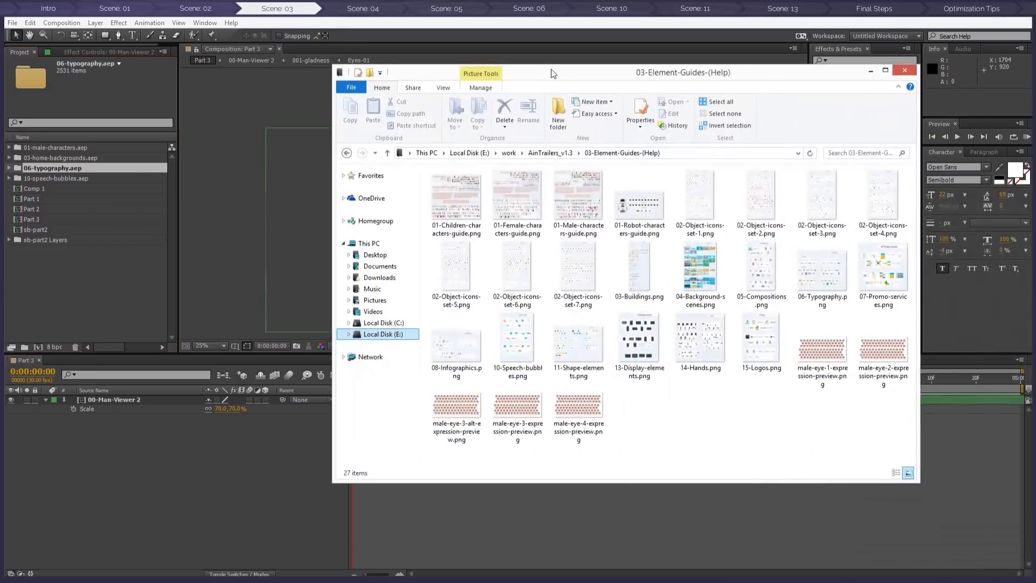
double_click(814, 273)
scroll(421, 289, "up", 5)
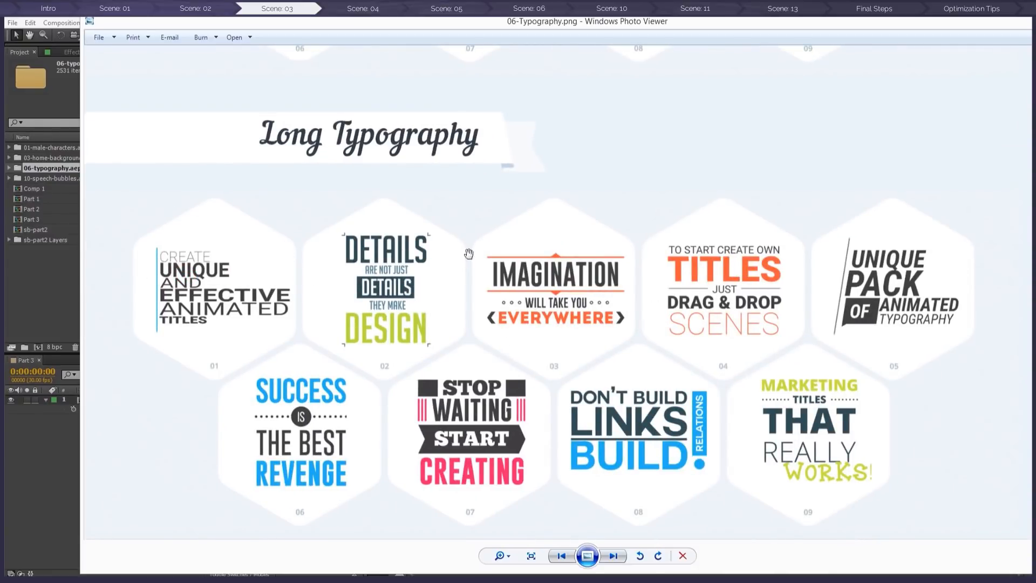
key("Escape")
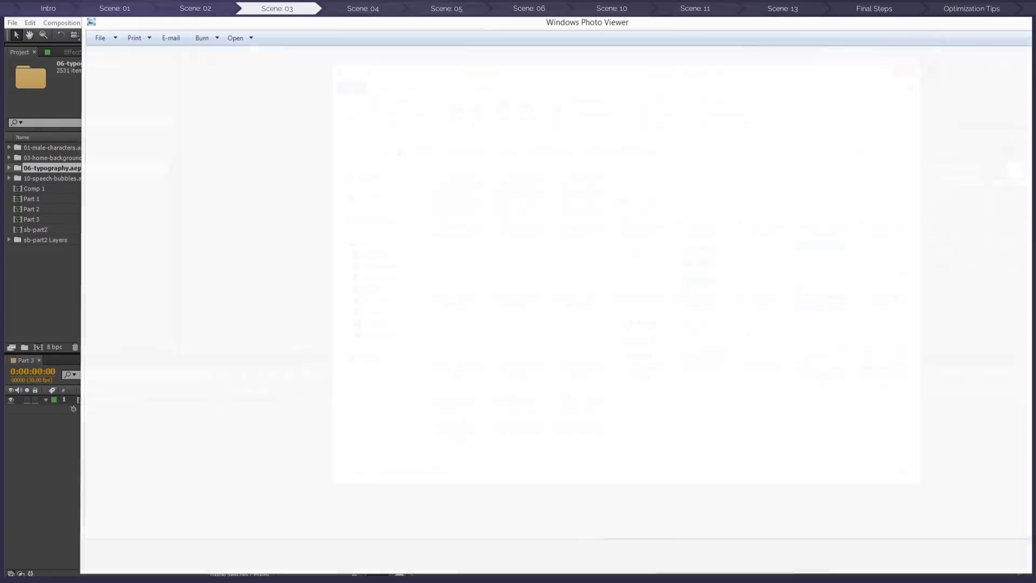
left_click_drag(613, 72, 1035, 270)
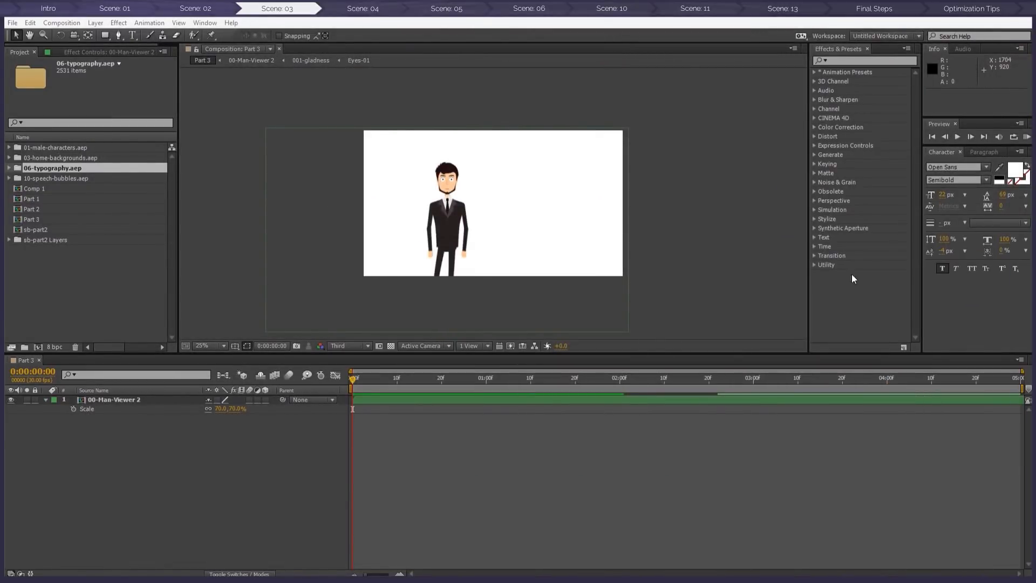
Add 01-long-typo-1 from the 02-long folder of 06-typography.aep to Part 3 above the man layer
double_click(56, 168)
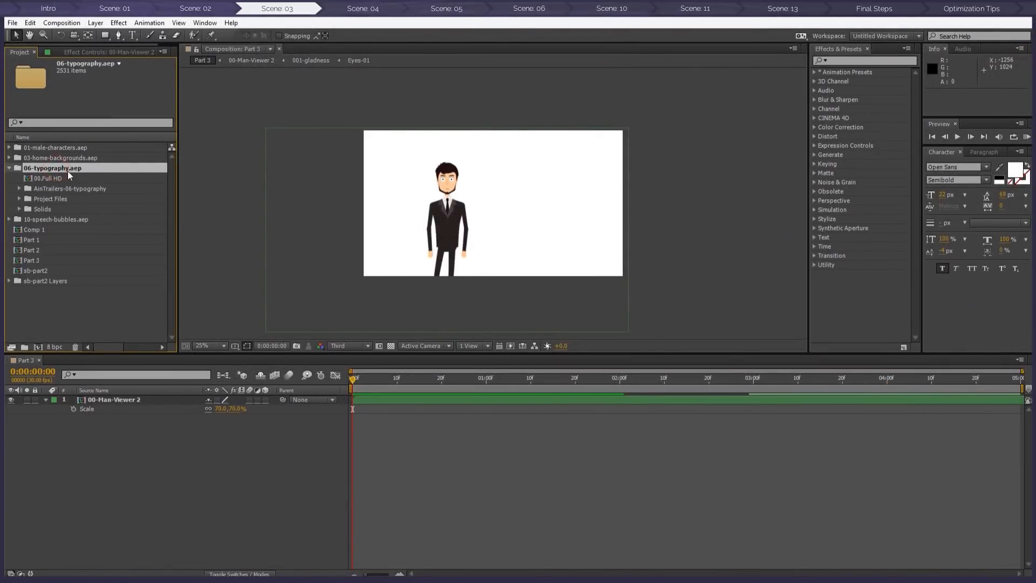
double_click(58, 189)
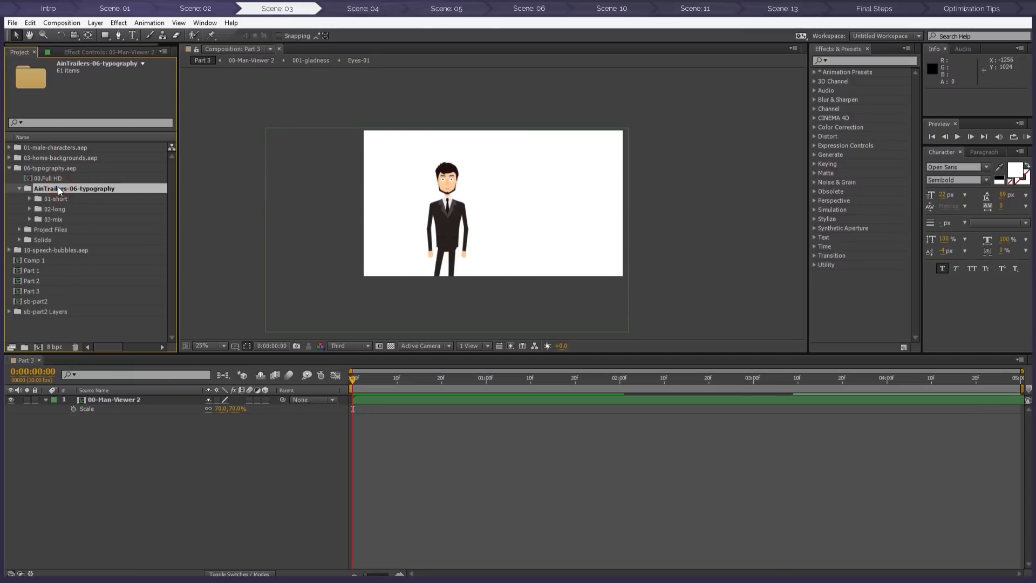
double_click(57, 210)
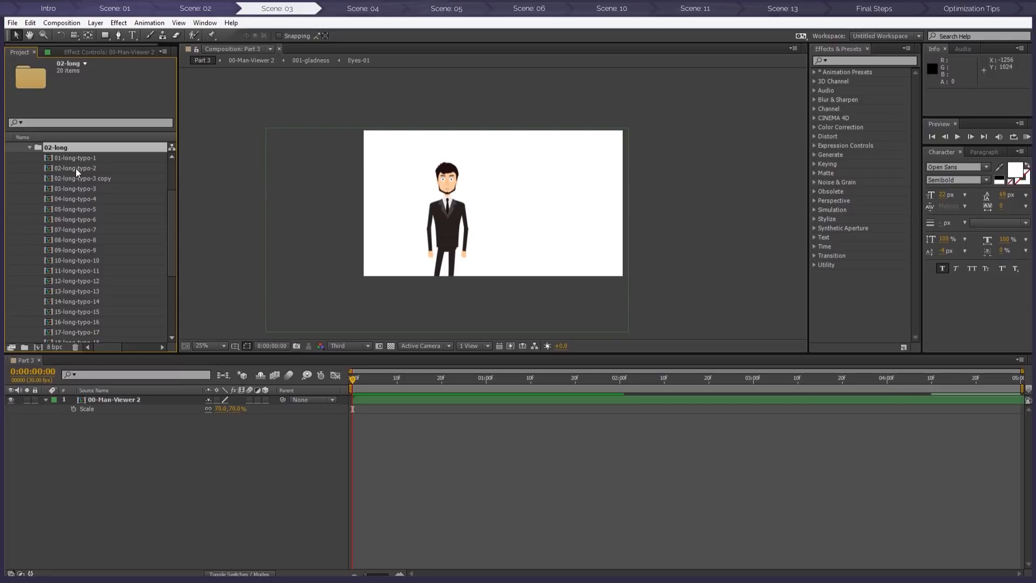
left_click_drag(79, 157, 137, 396)
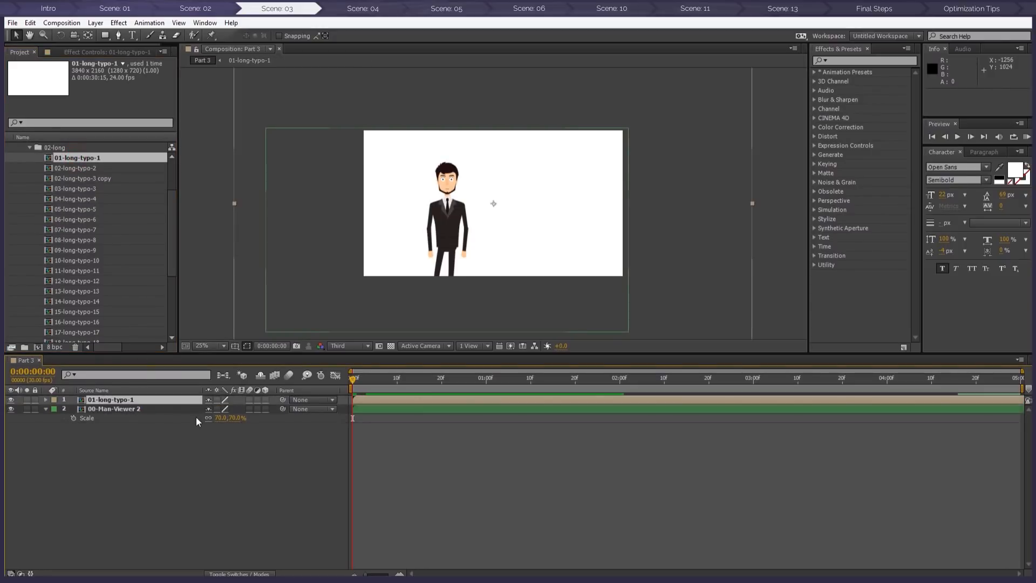
Hide the 00-Man-Viewer 2 layer and set the current time to 0:00:01:08, where the whole title shows
left_click_drag(353, 379, 460, 386)
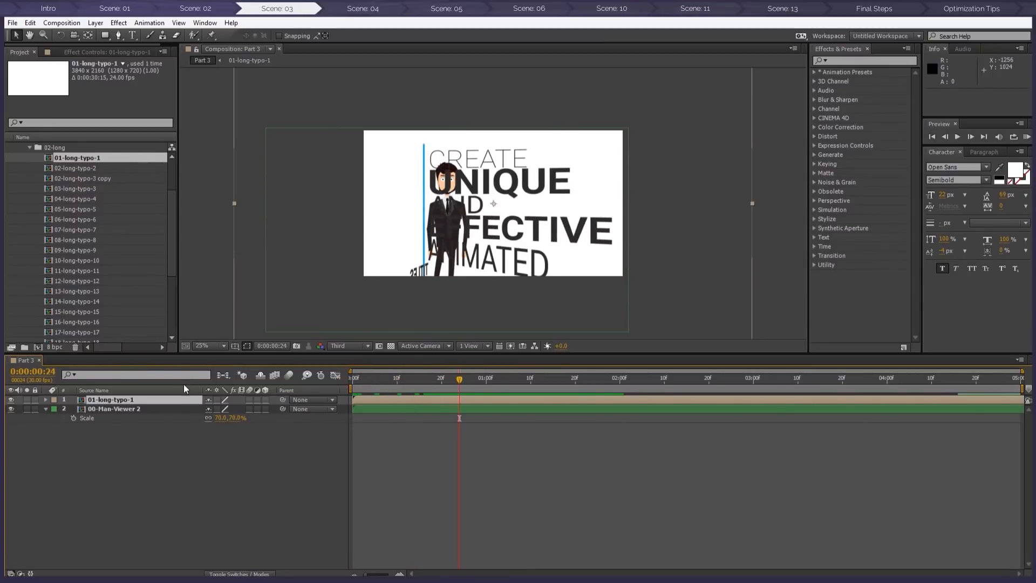
left_click(11, 408)
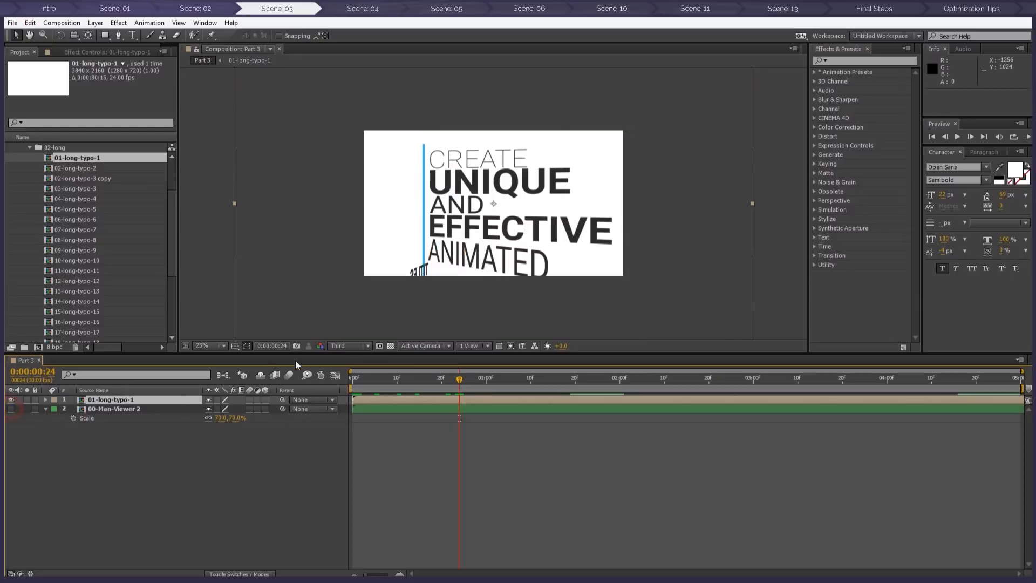
left_click_drag(468, 382, 522, 379)
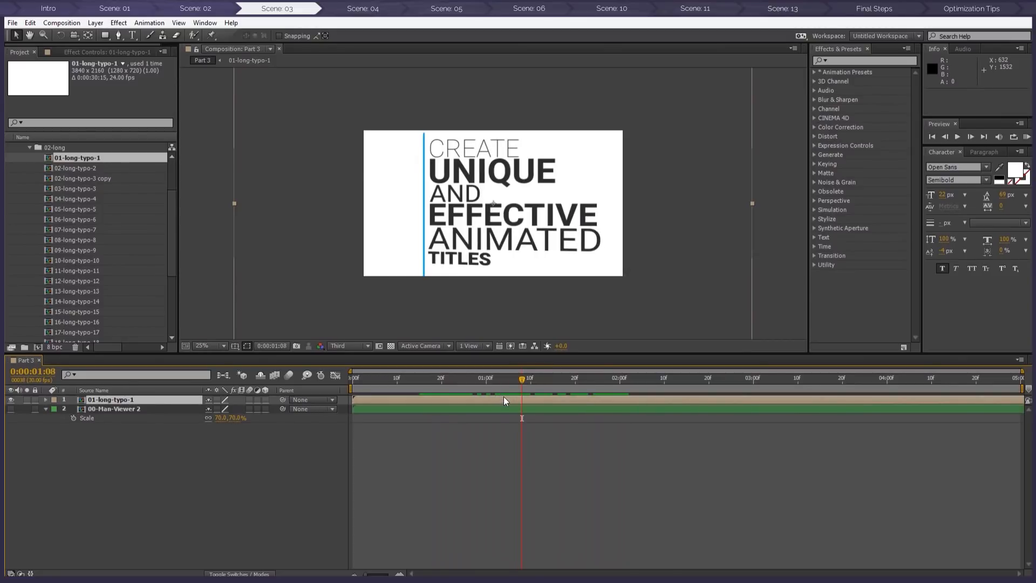
Inside 01-long-typo-1, replace the text CREATE with SKILLFULL and UNIQUE with CREATIVE
double_click(503, 398)
double_click(99, 409)
type("SKILL")
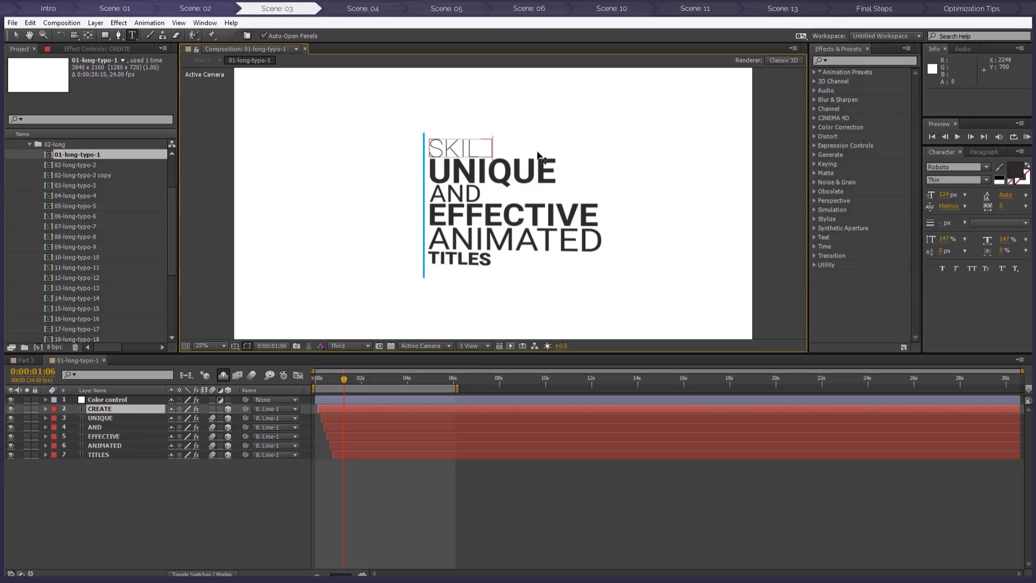
type("FULL")
left_click(456, 170)
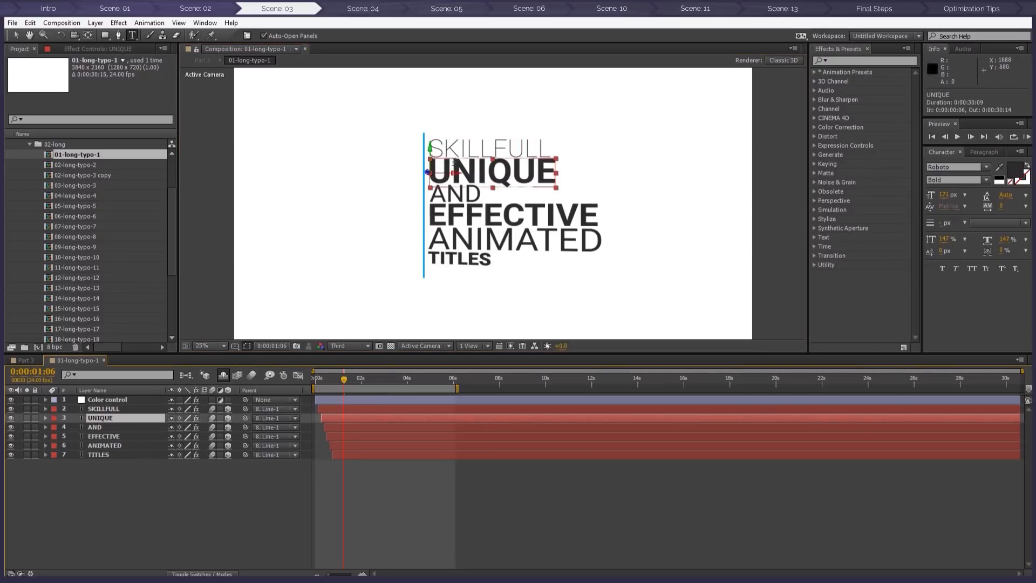
double_click(458, 163)
type("CREATIVE")
Replace the text EFFECTIVE with FLEXIBLE and ANIMATED with RELIABLE
left_click(116, 437)
left_click_drag(429, 215, 662, 238)
type("FLEXI")
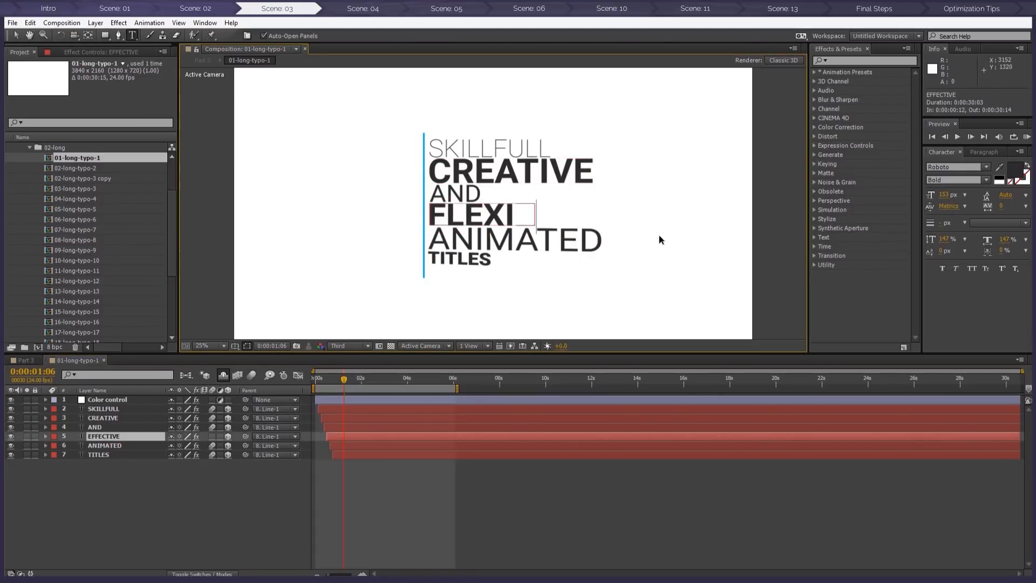
type("BLE")
left_click_drag(425, 239, 662, 244)
type("RELIABLE")
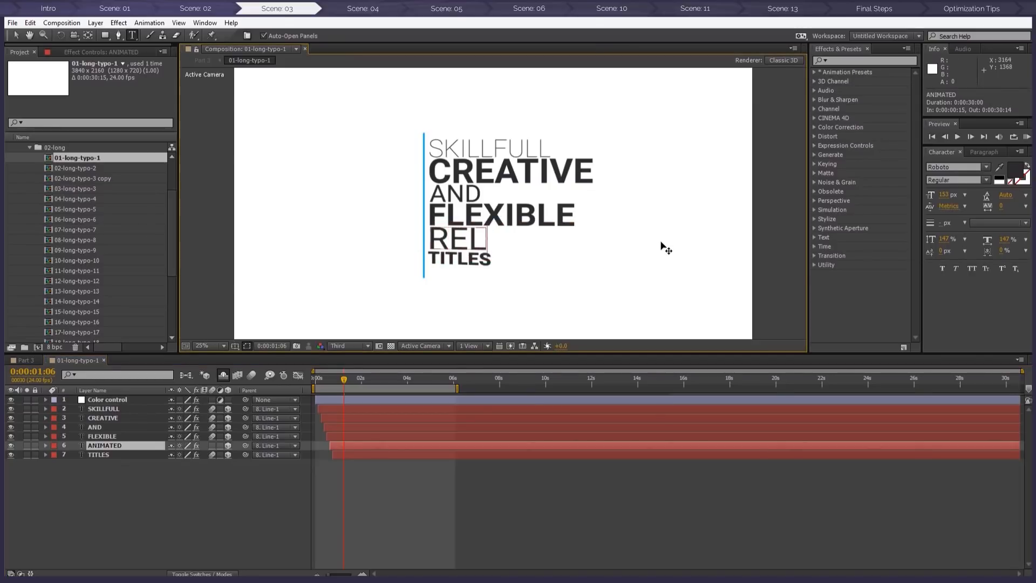
Hide the AND and TITLES text layers
left_click(96, 427)
left_click(99, 455, "ctrl")
left_click(11, 428)
Move the SKILLFULL and CREATIVE layers together down about 128 px to close the gap above FLEXIBLE
left_click(105, 419)
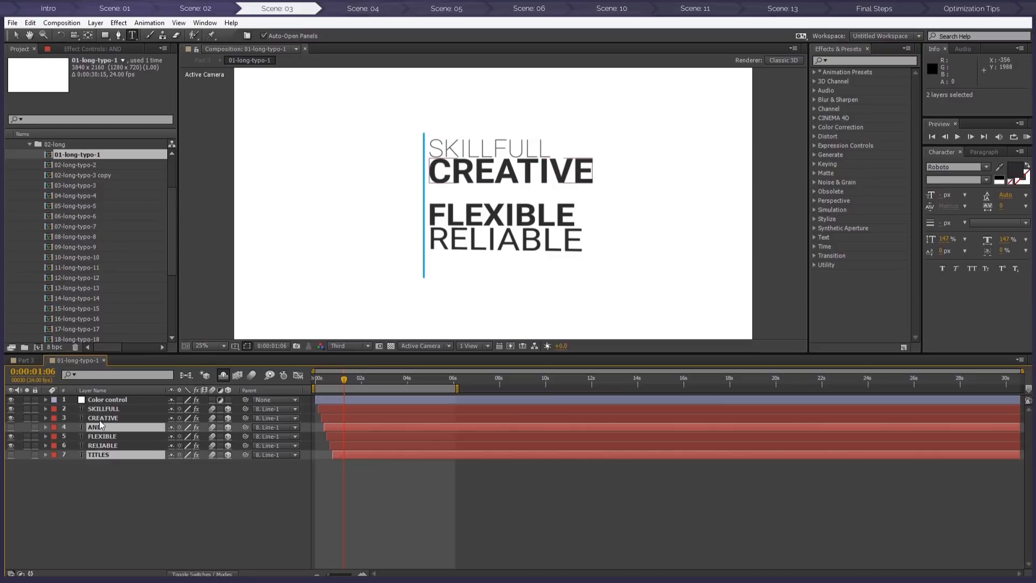
left_click(105, 410, "ctrl")
left_click(16, 35)
left_click_drag(430, 134, 431, 152)
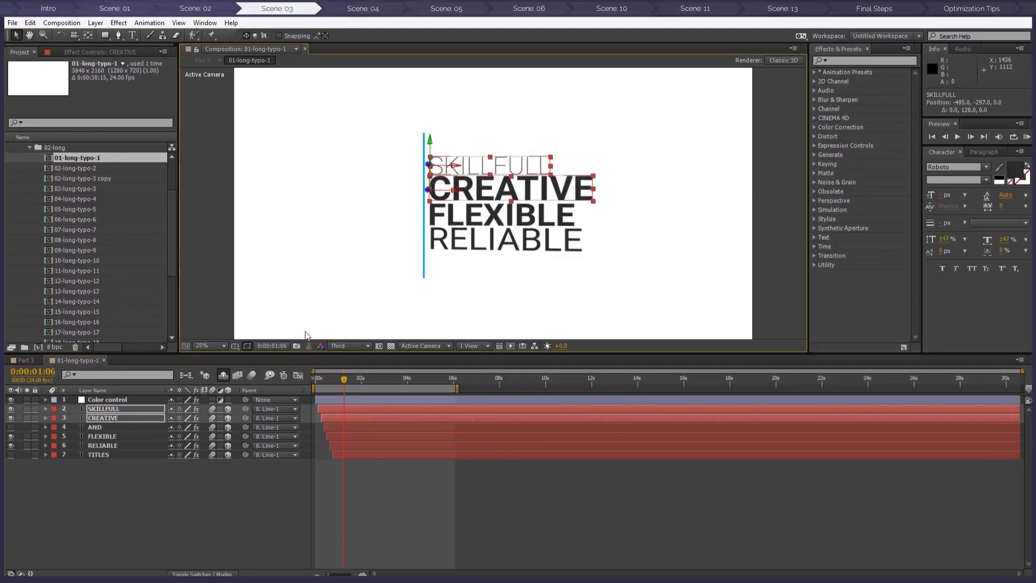
Nudge all four visible text lines slightly down together to center them along the blue line
left_click(102, 435, "ctrl")
left_click(103, 445, "ctrl")
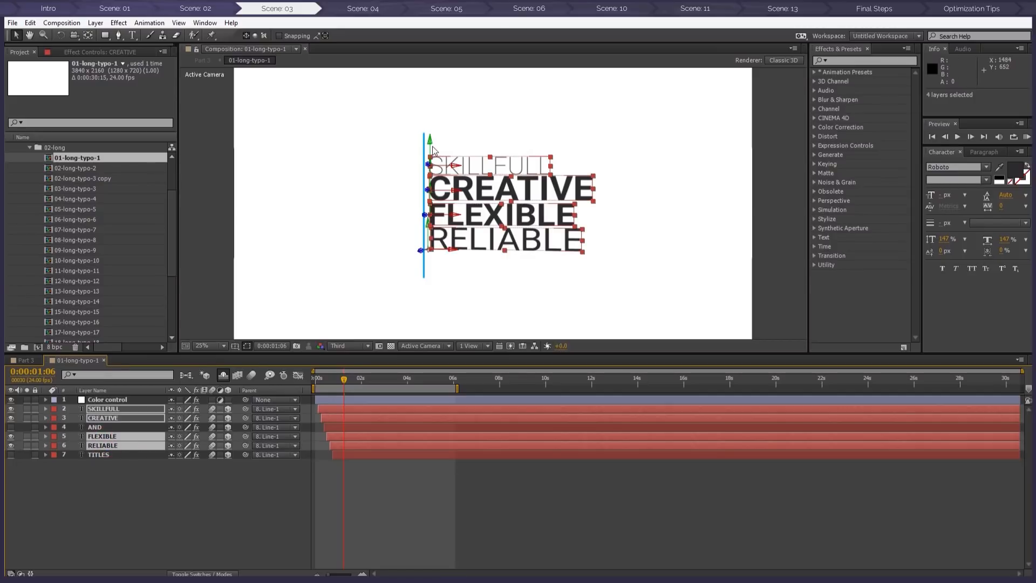
key("shift+Down")
key("shift+Down")
left_click(390, 509)
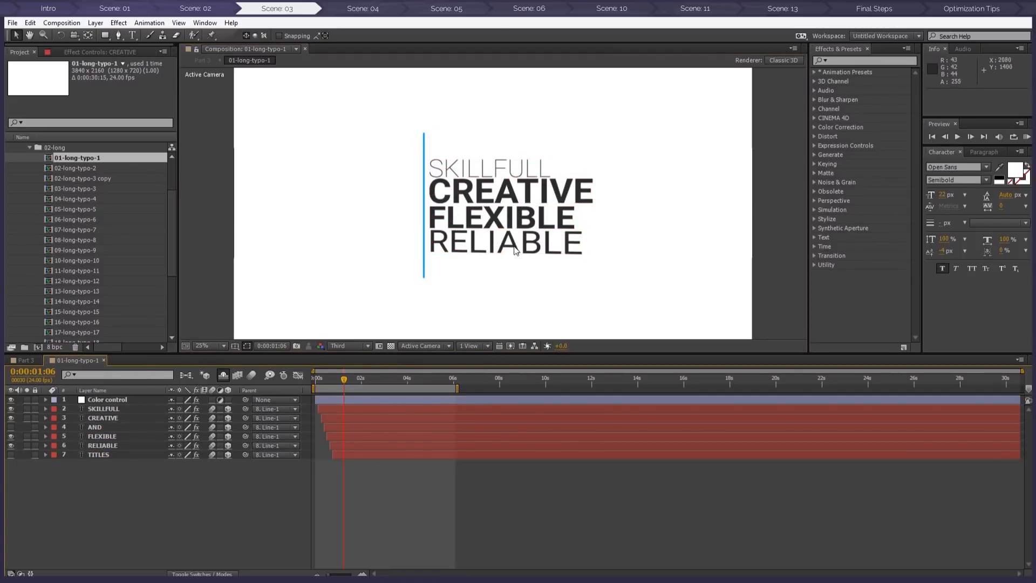
Change the font style of the FLEXIBLE text to Roboto Thin
left_click(110, 437)
double_click(110, 437)
left_click(985, 181)
left_click(963, 218)
left_click(984, 182)
left_click(962, 205)
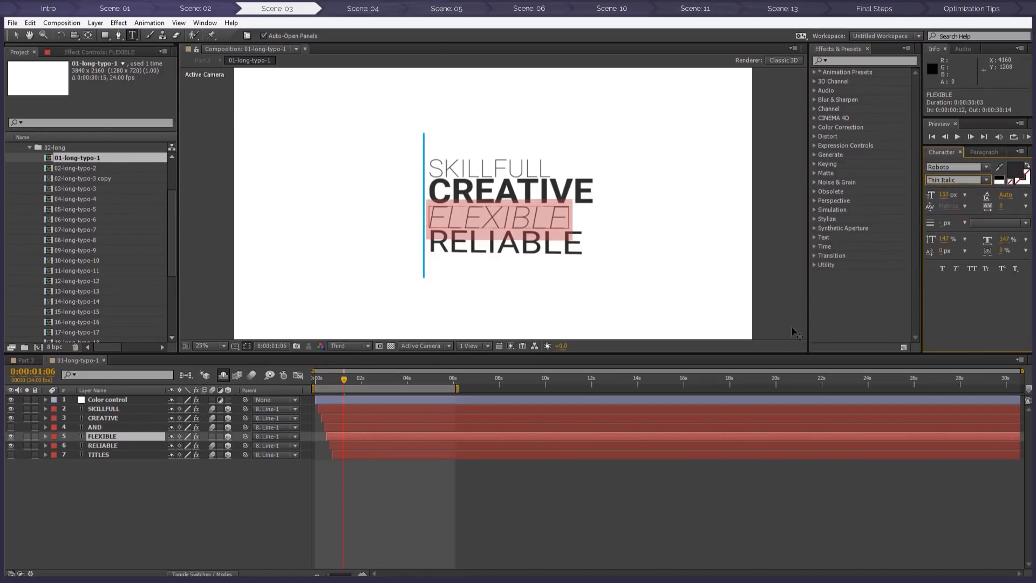
left_click(985, 180)
left_click(963, 193)
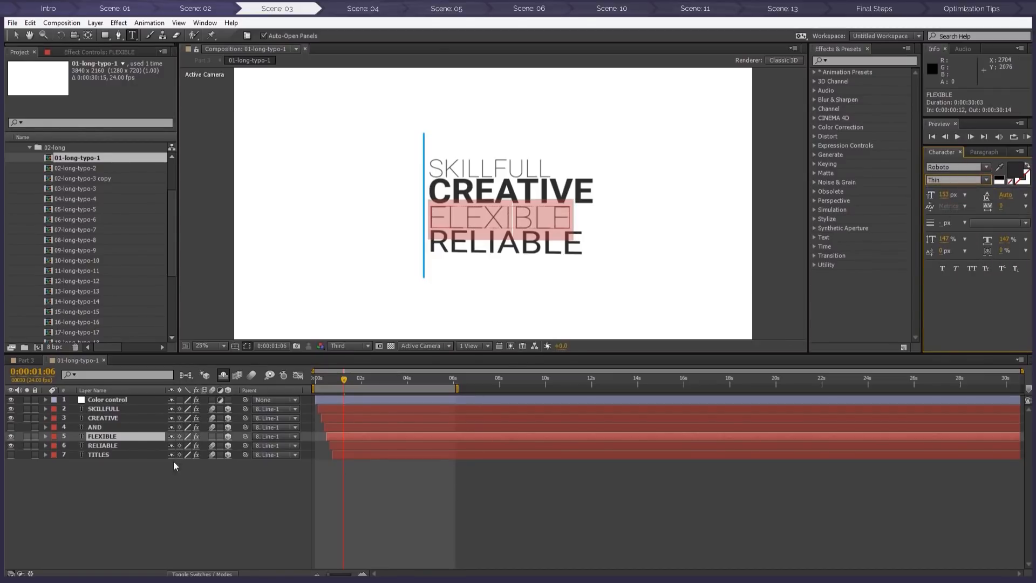
Change the font style of the RELIABLE text to Roboto Bold
double_click(102, 445)
left_click(985, 180)
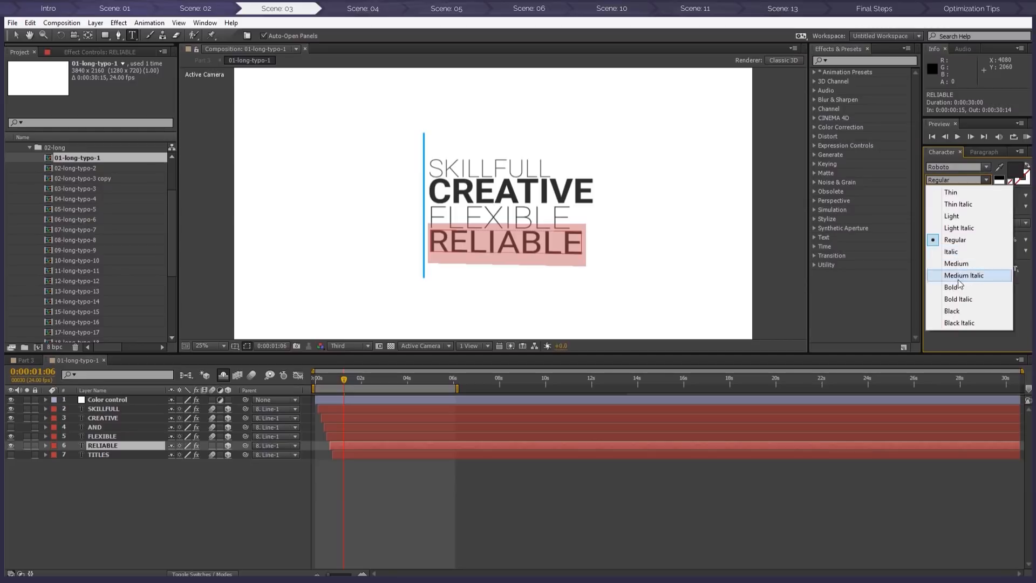
left_click(959, 287)
left_click(16, 35)
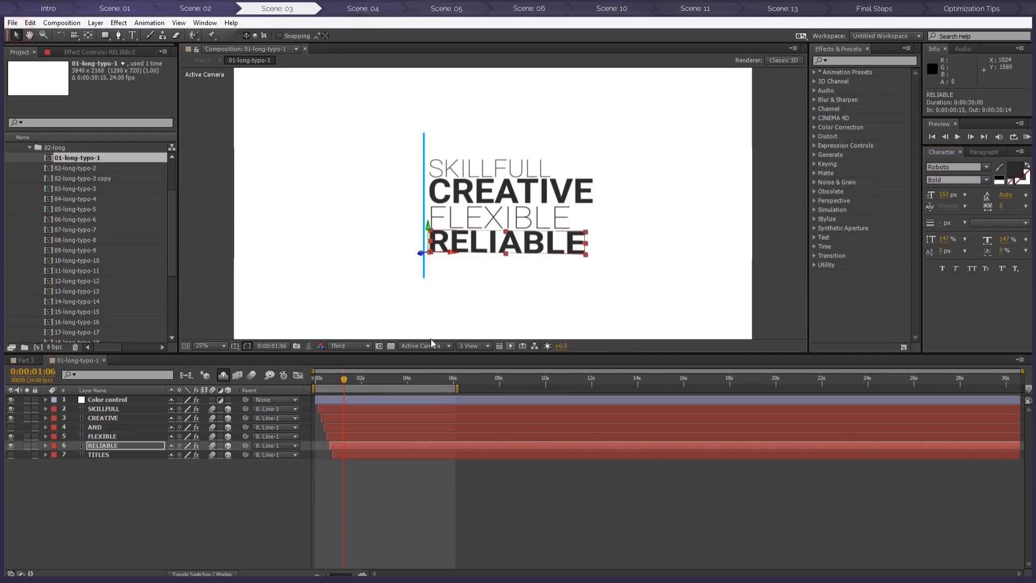
left_click(495, 485)
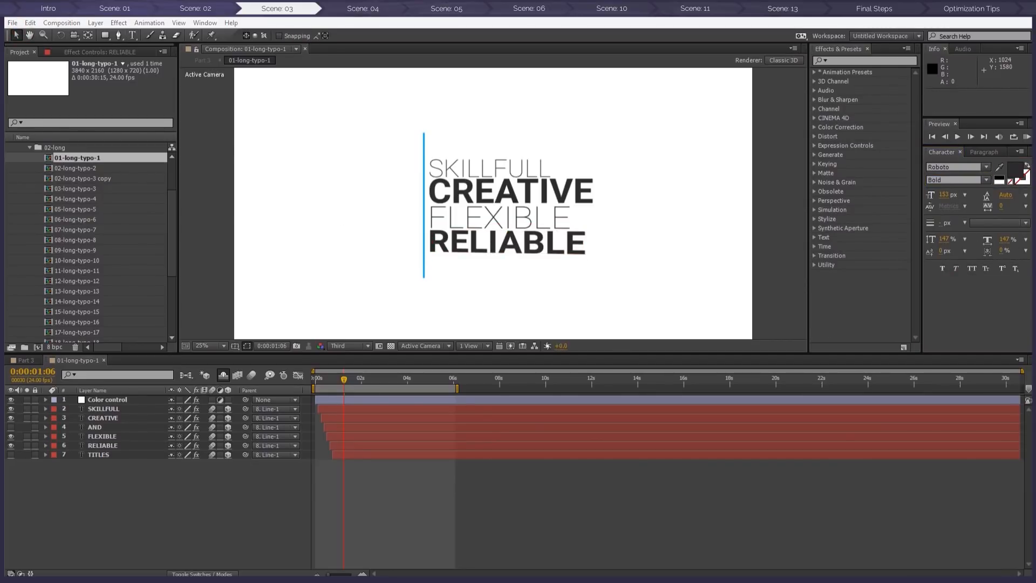
In Part 3 at 0:00:01:15, move the 01-long-typo-1 layer horizontally away from the man's spot and scale it to 70%
left_click(201, 60)
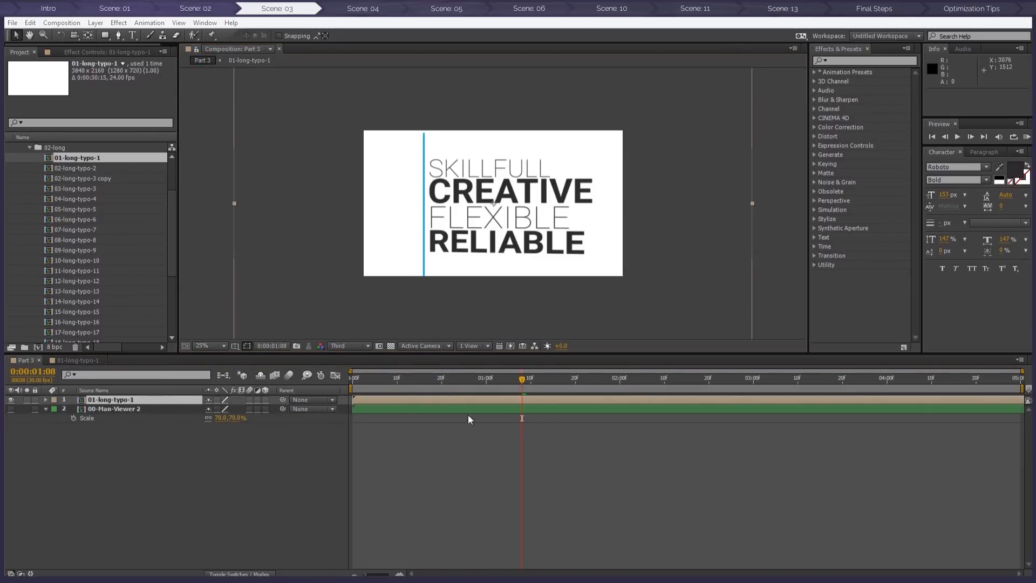
left_click_drag(519, 381, 552, 364)
left_click_drag(486, 236, 535, 234)
key("s")
left_click(228, 409)
type("70")
key("Return")
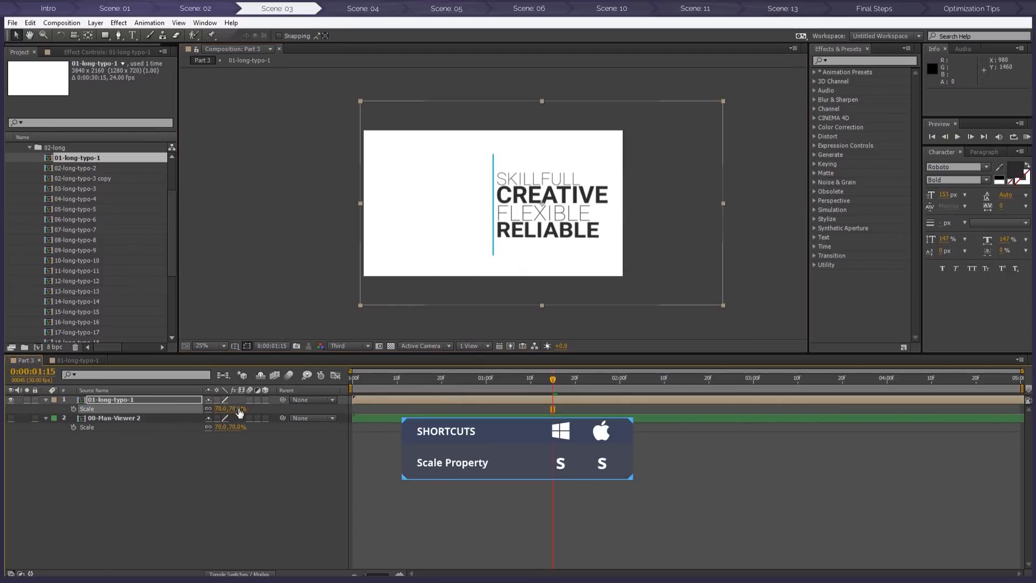
Shift the title horizontally to about 1368, 540 and turn the 00-Man-Viewer 2 layer's visibility back on
left_click_drag(556, 229, 562, 229)
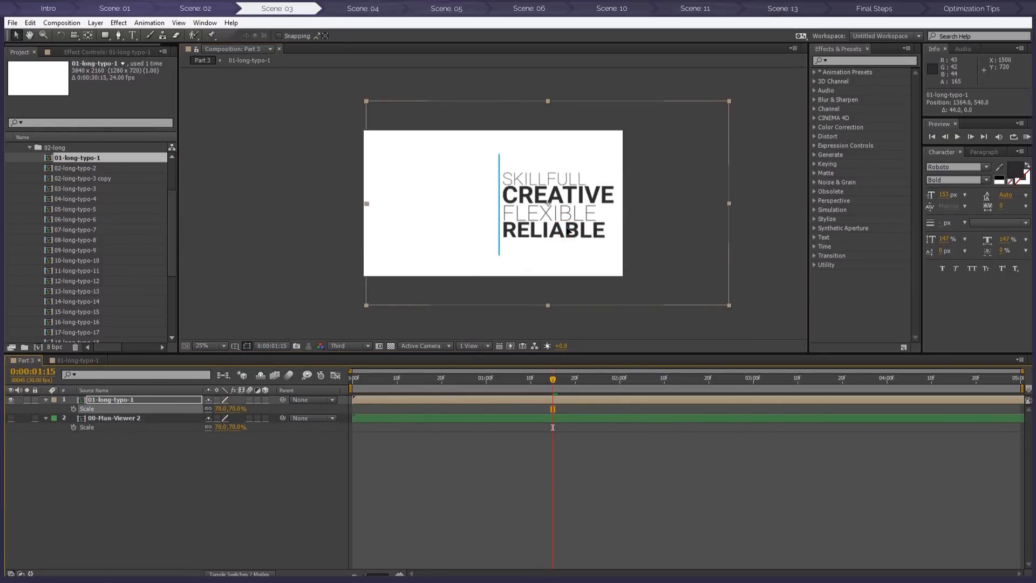
left_click(10, 417)
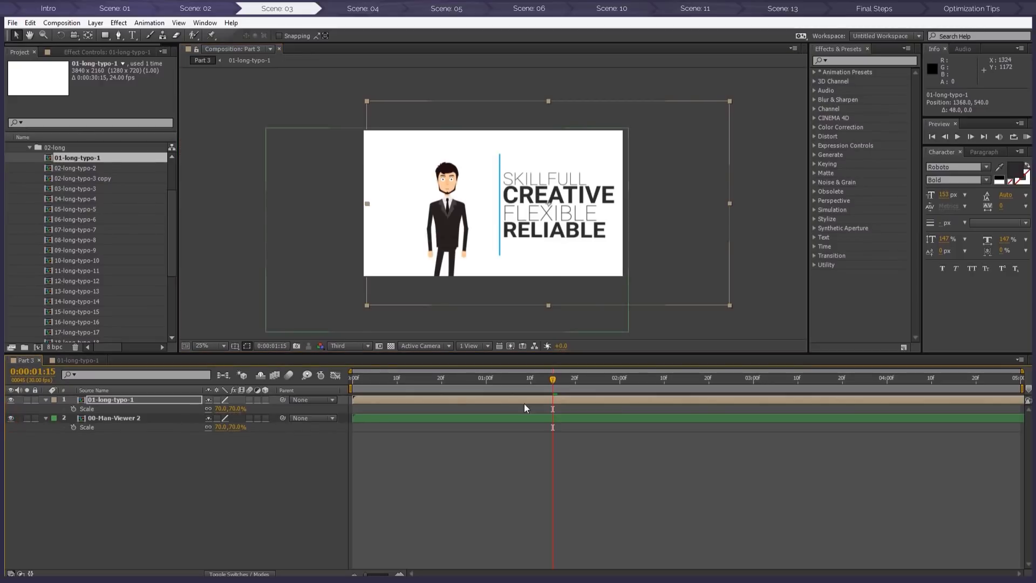
Open the 00-Man-Viewer 2 composition and set the Outfit slider of Man-Main-Controller to 3
double_click(524, 419)
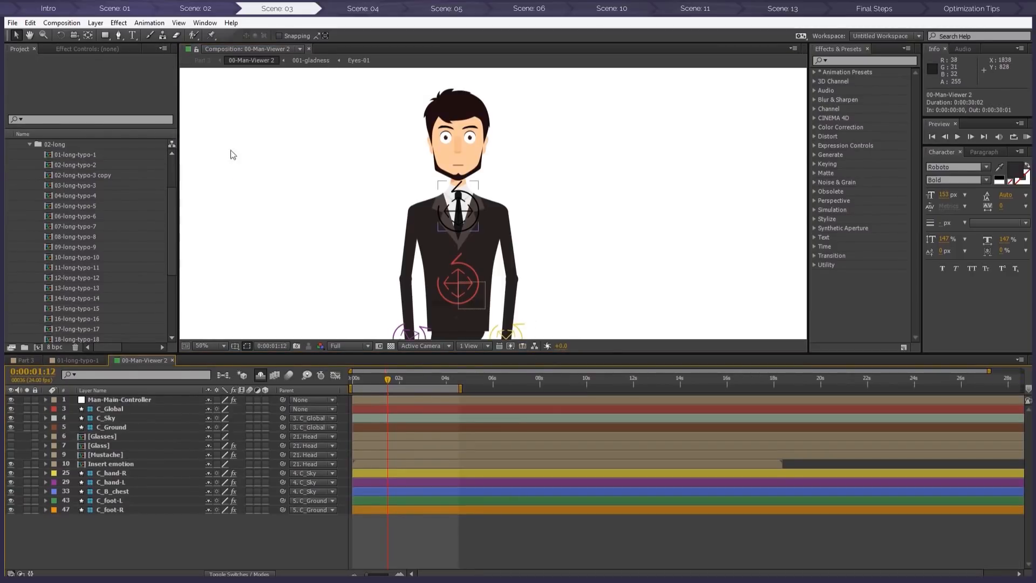
left_click(127, 400)
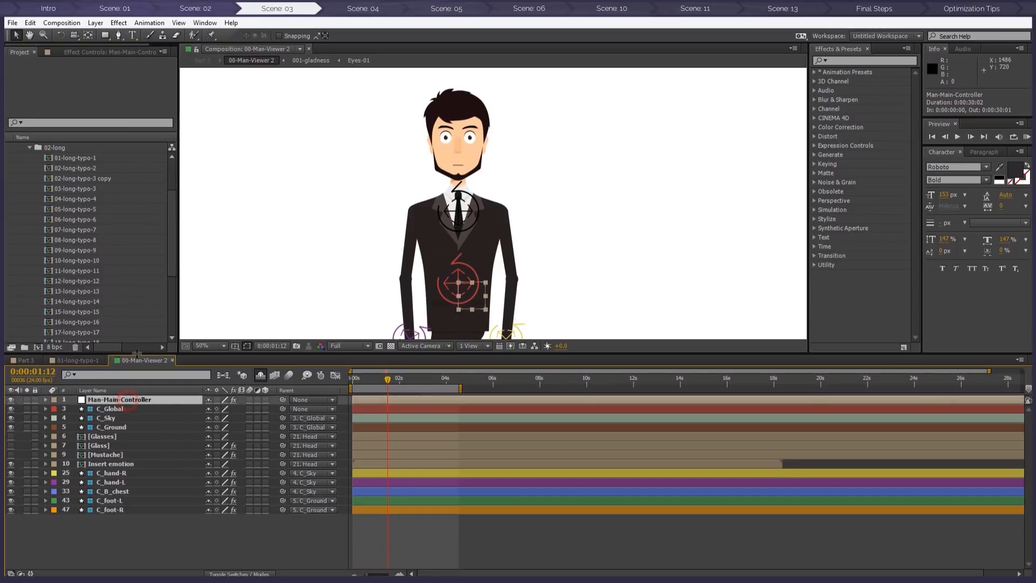
left_click(110, 52)
left_click(106, 81)
type("3")
key("Return")
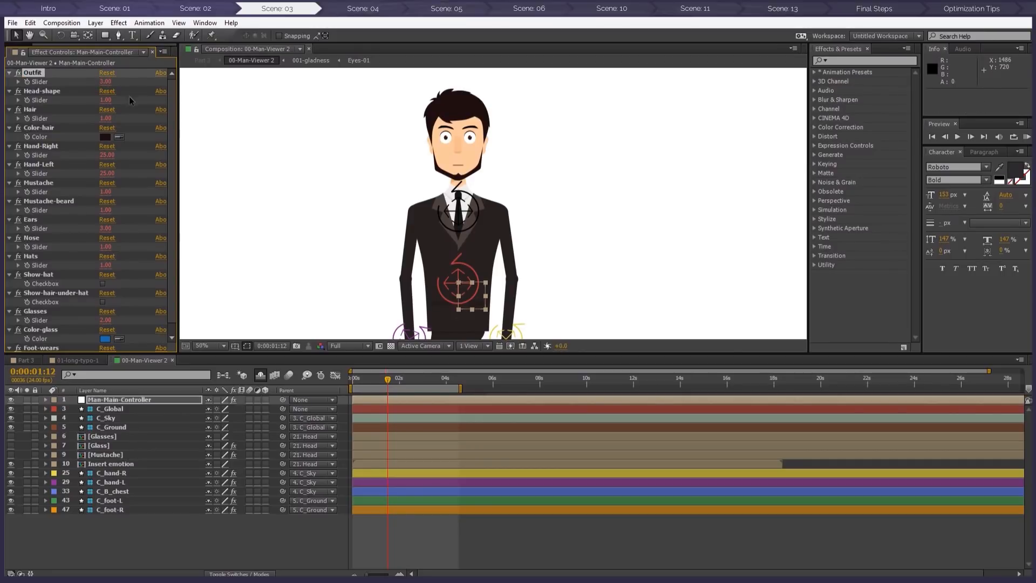
Set the character's Hair slider to 25 and the Mustache-beard slider to 17
left_click(108, 120)
type("25")
key("Return")
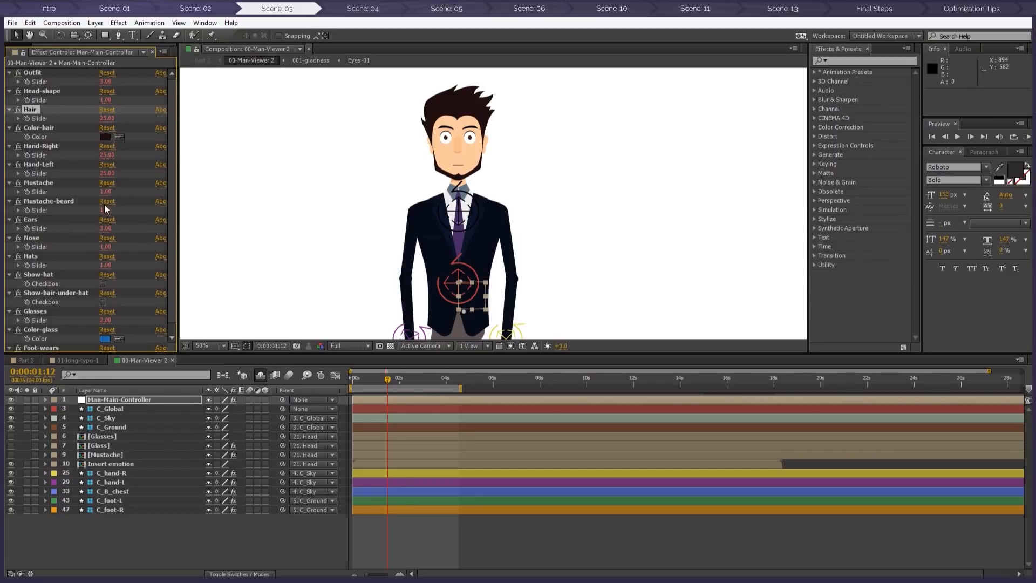
type("17")
key("Return")
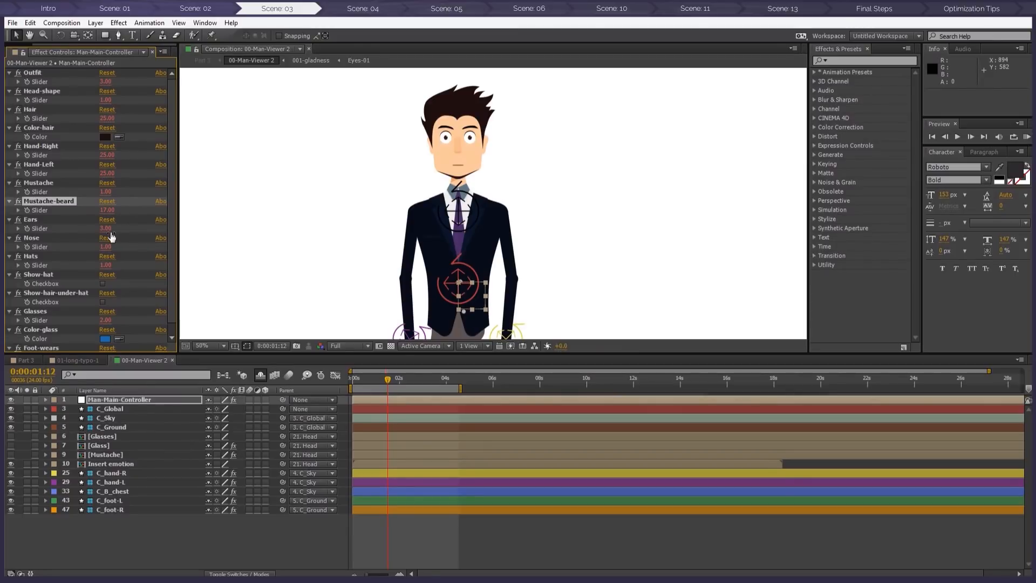
Set the character's Ears slider to 1 and the Nose slider to 15
type("1")
key("Return")
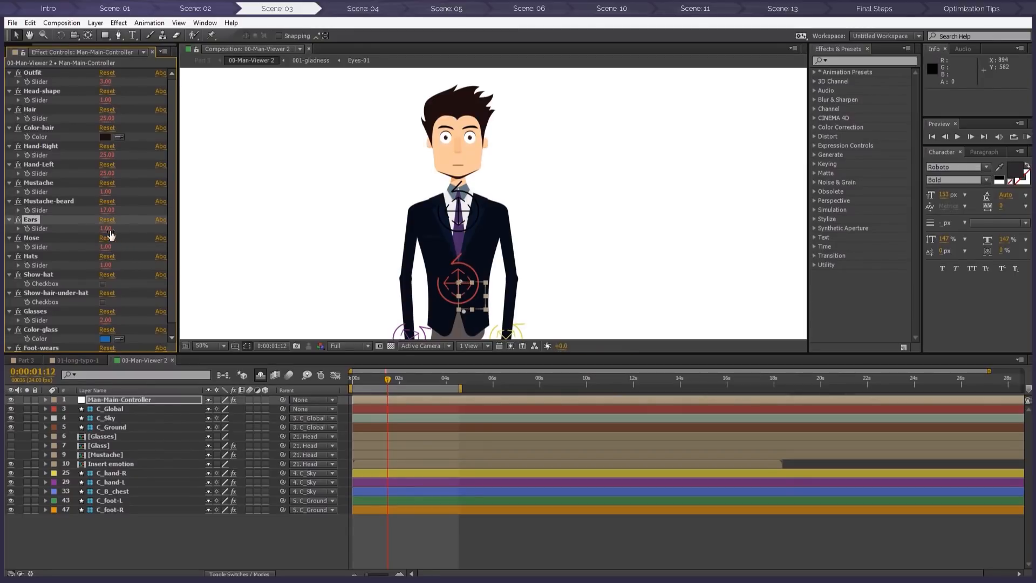
type("15")
key("Return")
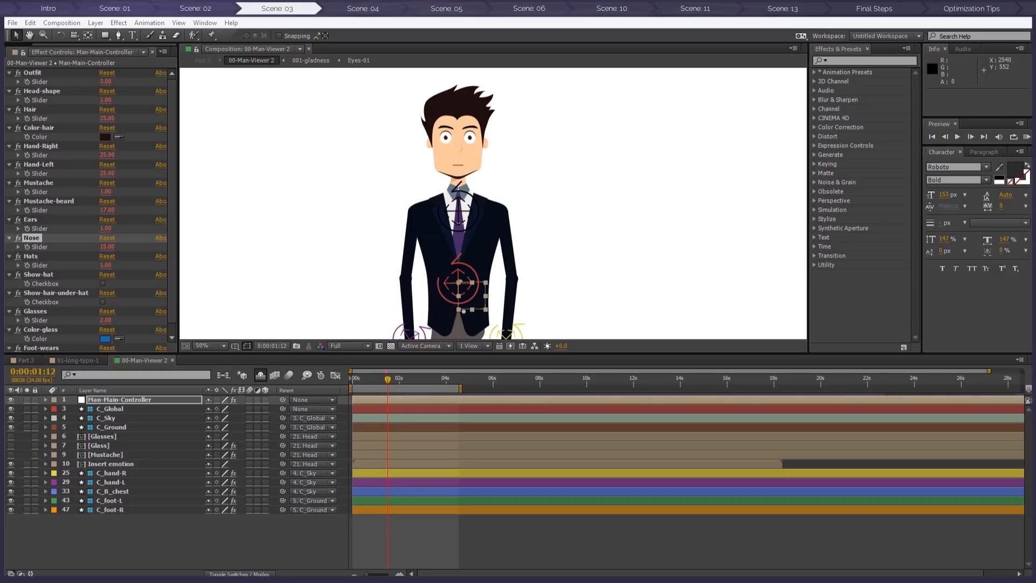
At 0:00:03:03, open the Insert emotion composition and set the Eyes slider of Eyes-eyebrows-control to 1
left_click_drag(472, 262, 490, 223)
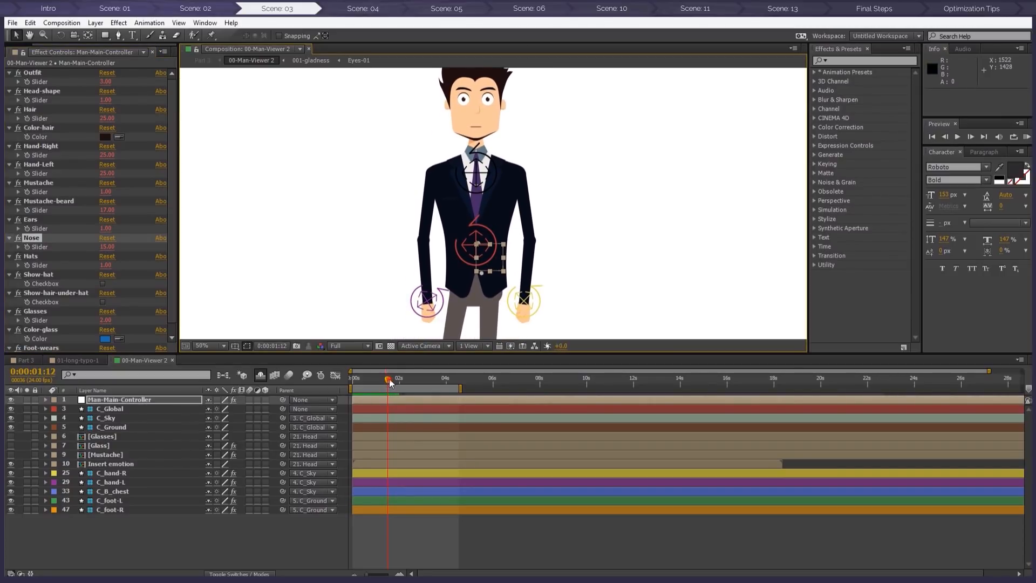
left_click(425, 379)
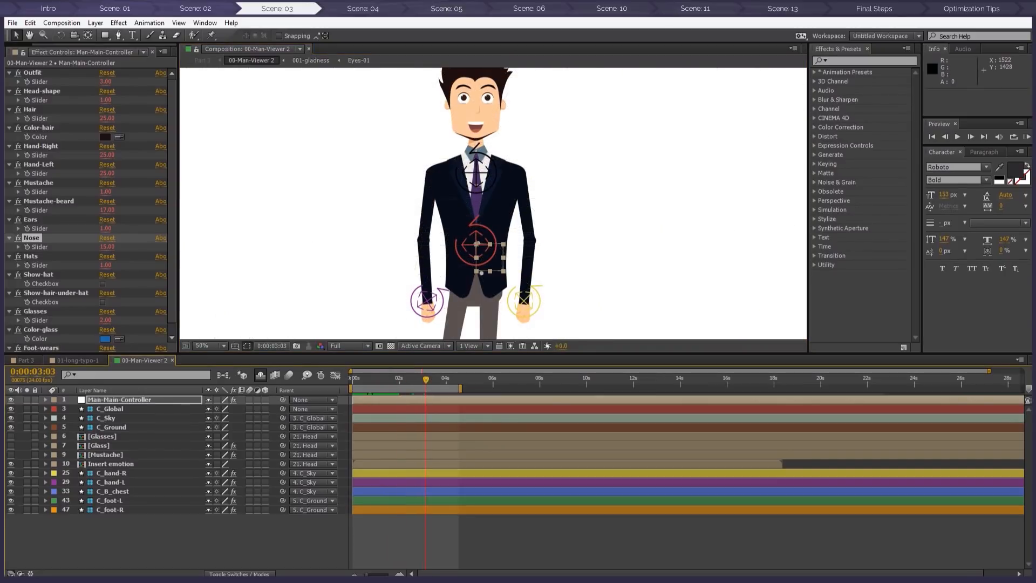
double_click(118, 464)
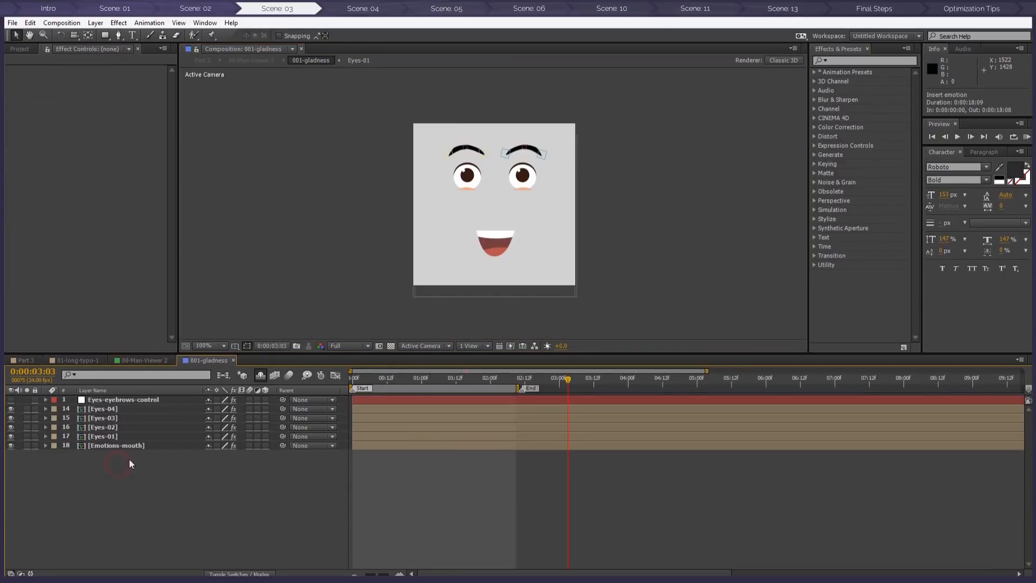
left_click(108, 400)
left_click(105, 82)
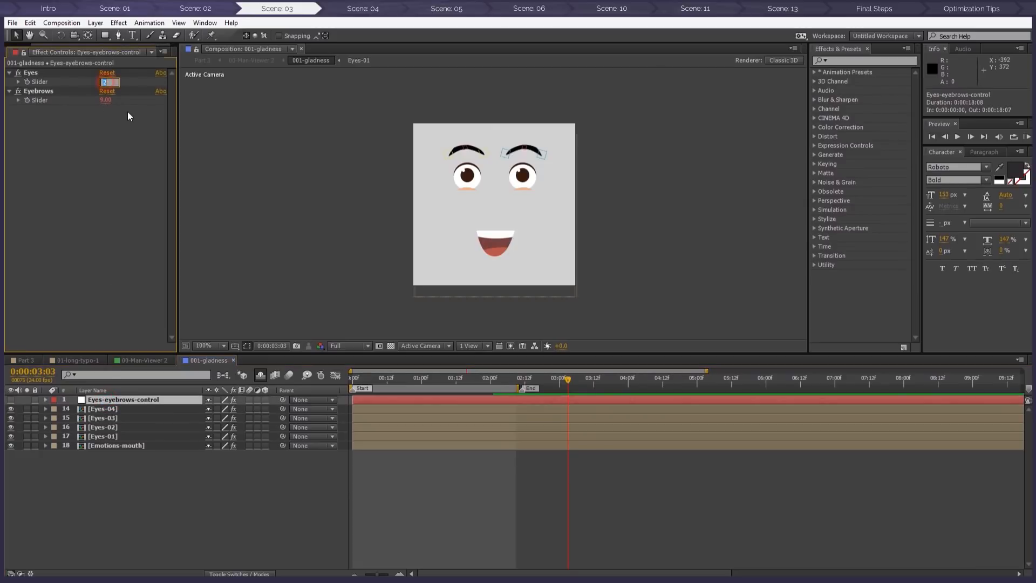
type("1")
key("Return")
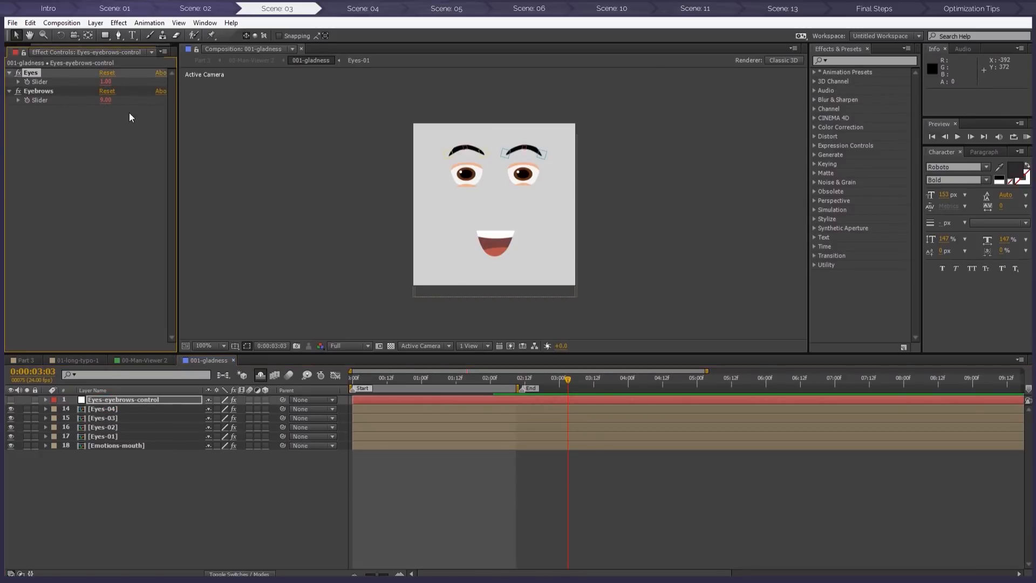
Return to the Part 3 composition and shift the man slightly left, then move the 01-long-typo-1 layer left to 1316, 540
left_click(258, 61)
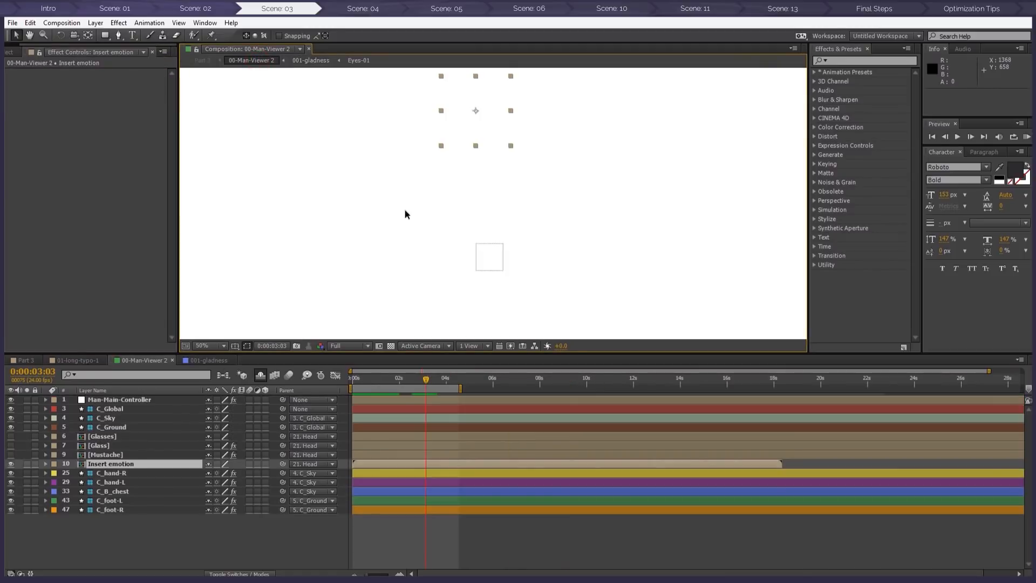
left_click(534, 541)
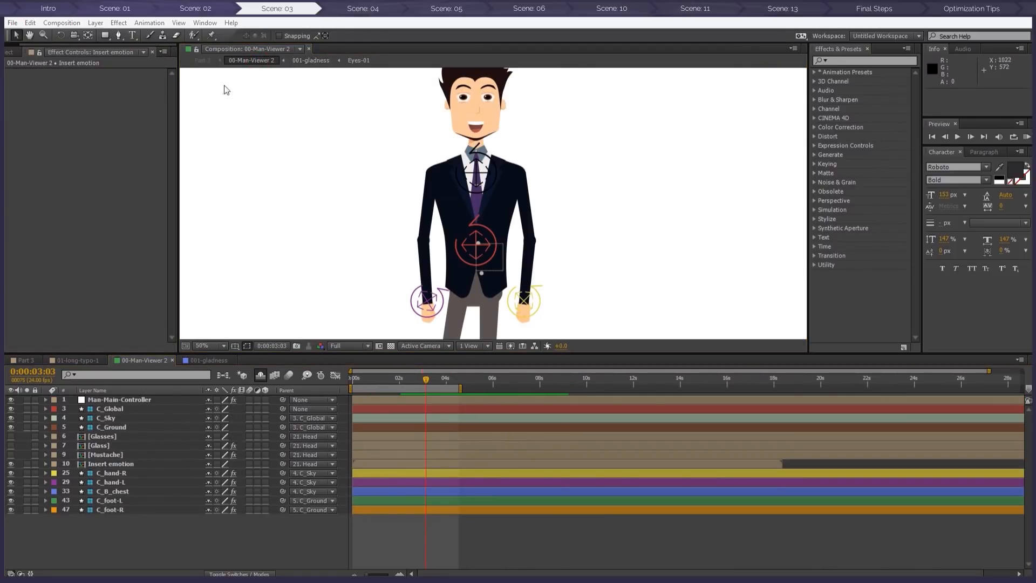
left_click(203, 60)
left_click_drag(445, 243, 432, 244)
left_click(419, 399)
left_click_drag(554, 231, 547, 233)
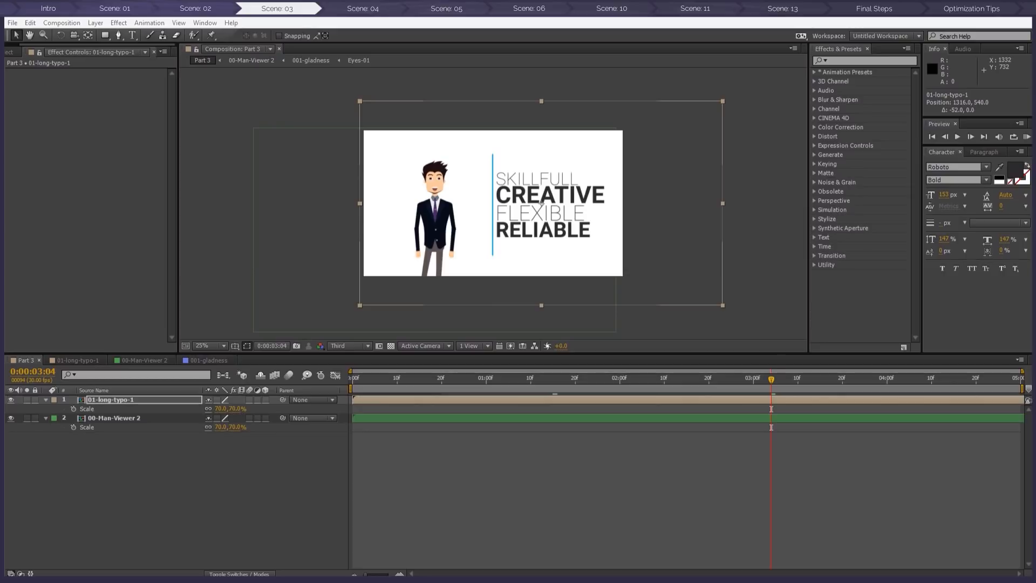
Animate 00-Man-Viewer 2 rising into frame, keyframing its current Position at 0:00:00:20 and 528, 1688 at the first frame
mouse_move(438, 377)
left_mouse_down()
mouse_move(421, 378)
mouse_move(442, 381)
left_mouse_up()
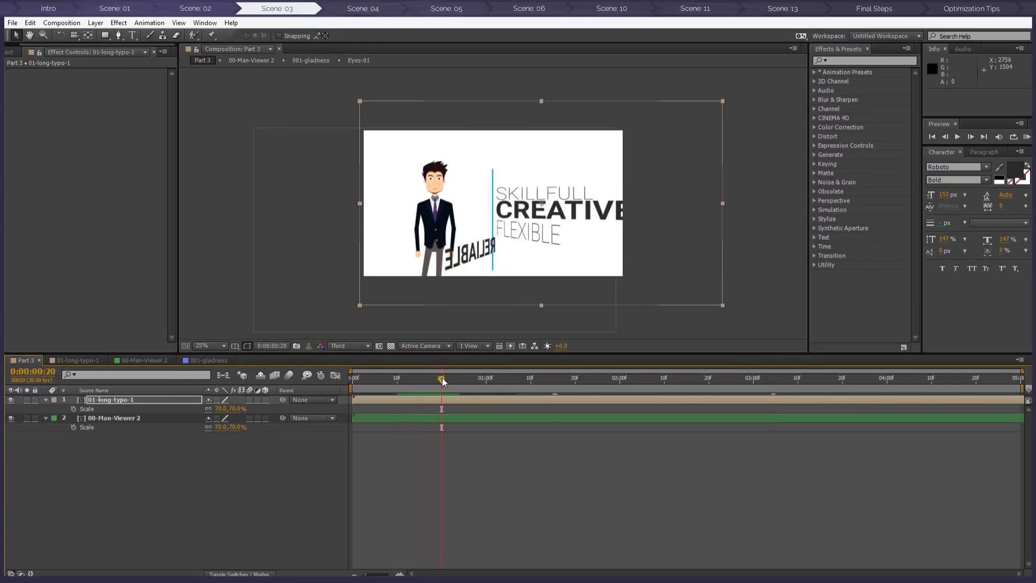
left_click(166, 417)
key("p")
left_click_drag(442, 381, 352, 380)
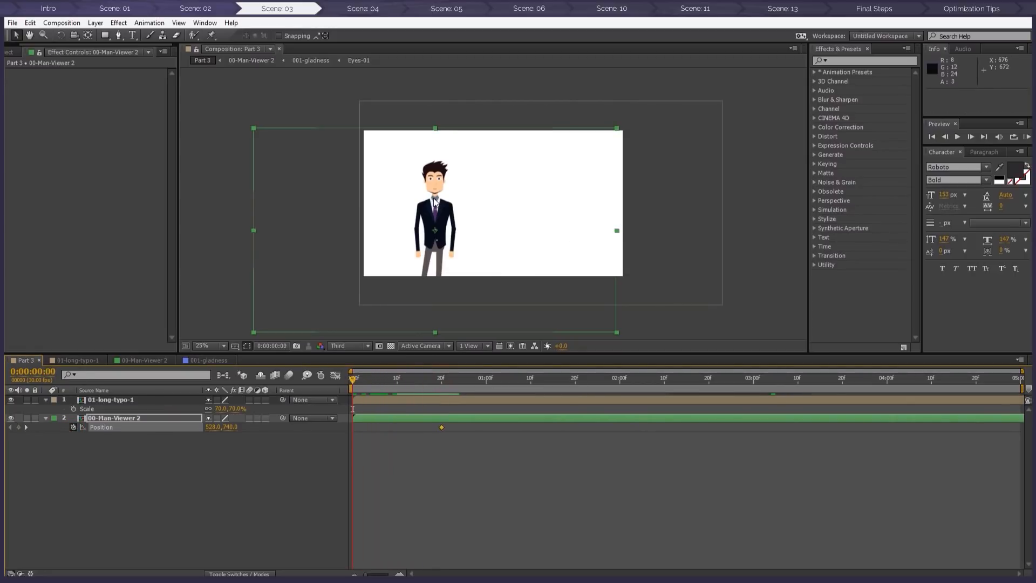
left_click_drag(438, 218, 439, 342)
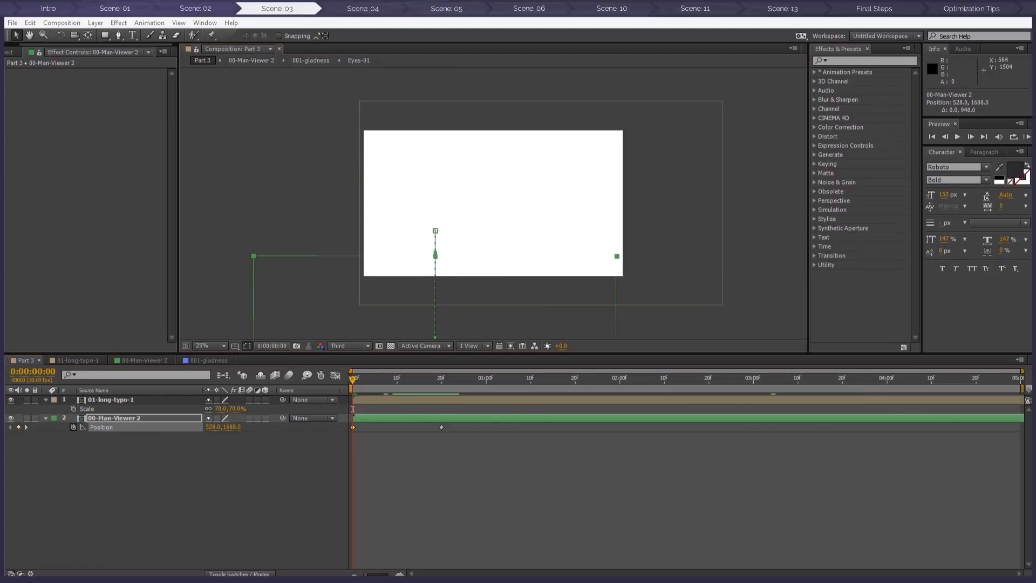
left_click_drag(352, 378, 517, 383)
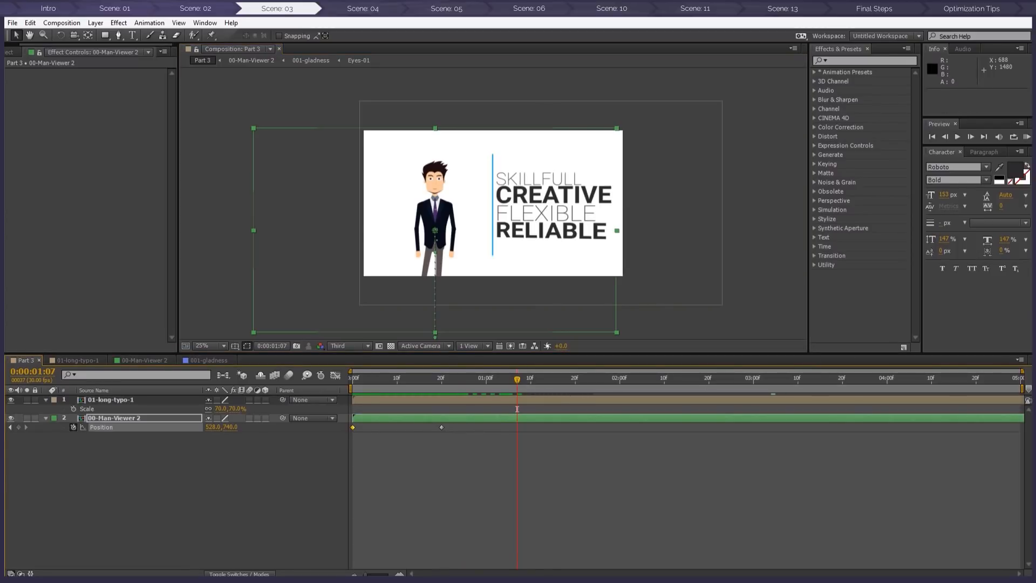
In 00-Man-Viewer 2 at the first frame, raise C_hand-L to the waist and extend C_hand-R sideways, previewing at Quarter resolution
double_click(533, 423)
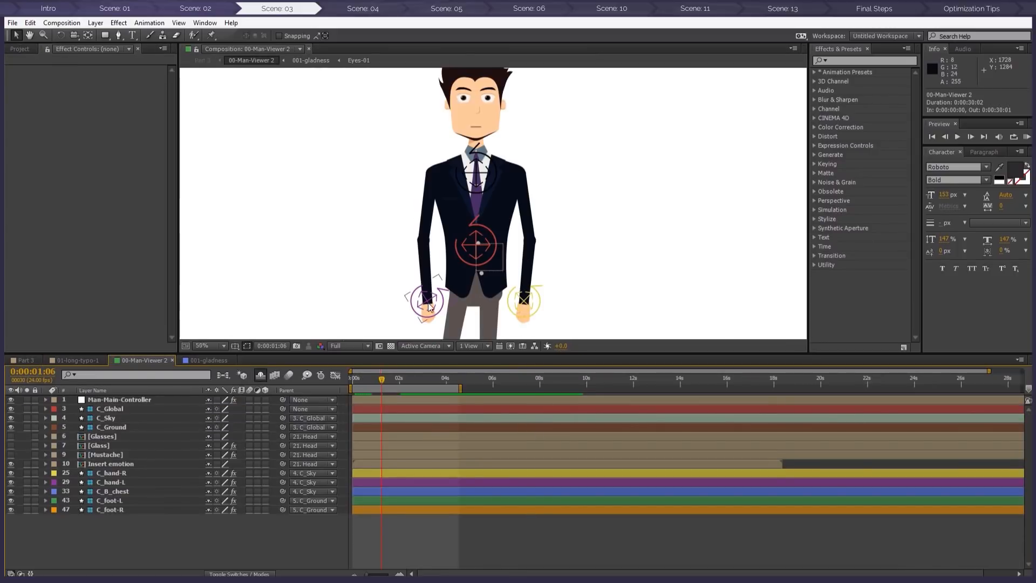
scroll(380, 454, "up", 2)
scroll(425, 494, "down", 1)
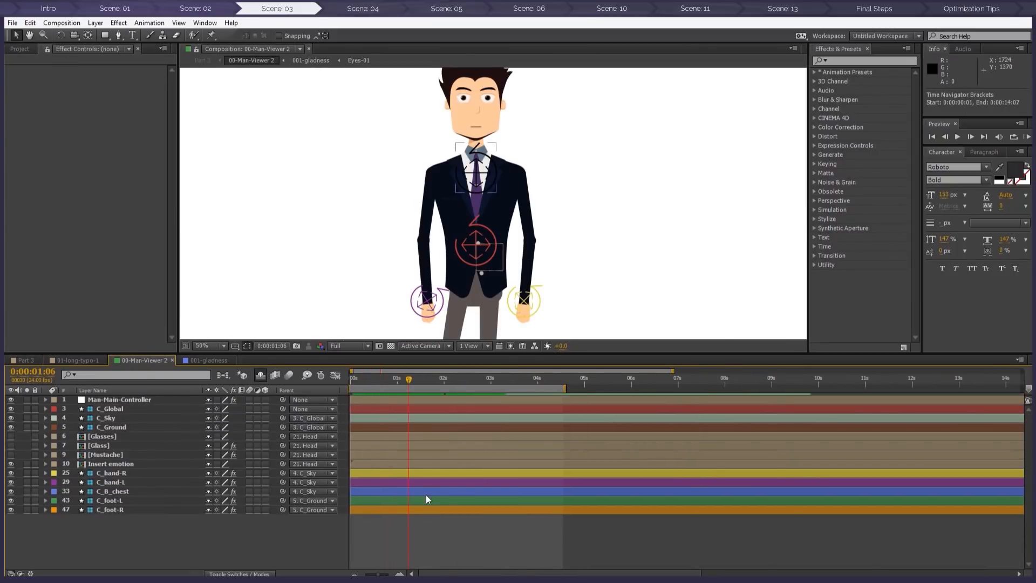
left_click_drag(408, 386, 347, 384)
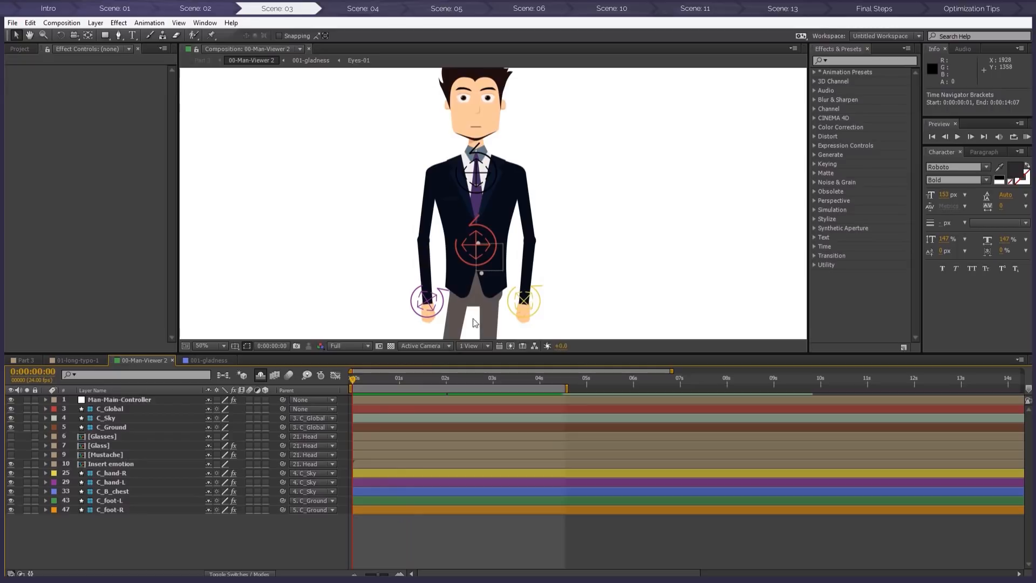
left_click_drag(426, 305, 452, 240)
left_click(348, 345)
left_click(362, 411)
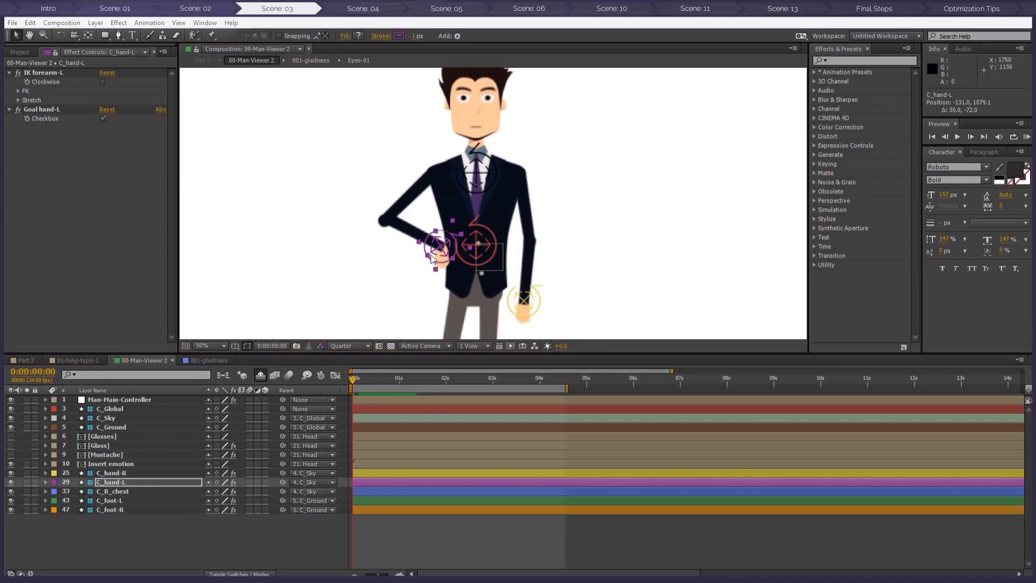
left_click_drag(522, 300, 598, 237)
Rotate the hand controllers, C_hand-R to -29° and C_hand-L to -15°
left_click(115, 480, "ctrl")
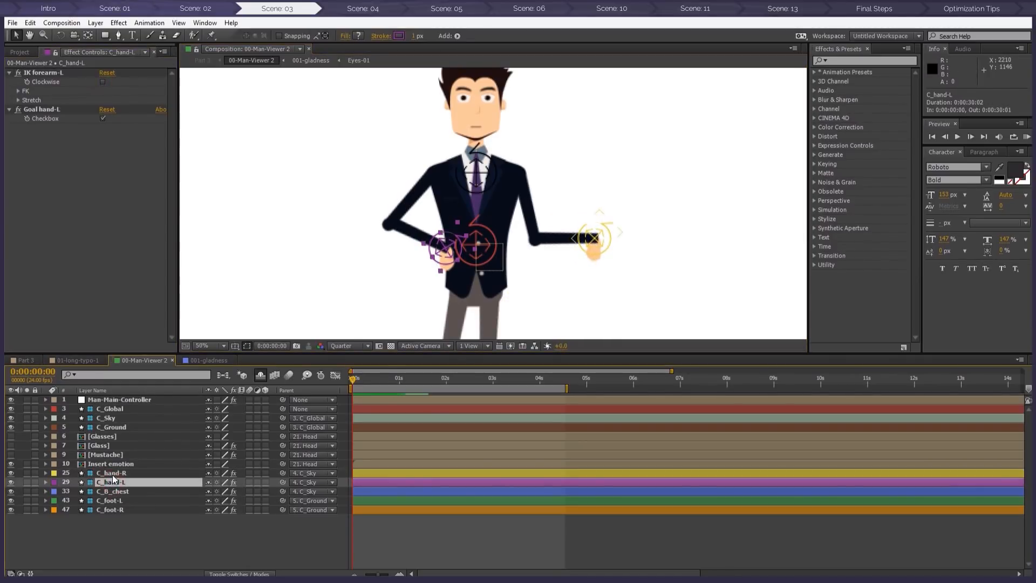
key("r")
left_click_drag(219, 482, 184, 483)
left_click(328, 484)
Fine-tune the positions of both hand controllers at Third preview resolution and rotate C_hand-R to -50°
left_click_drag(447, 245, 448, 223)
left_click_drag(593, 238, 585, 231)
left_click(351, 345)
left_click(354, 400)
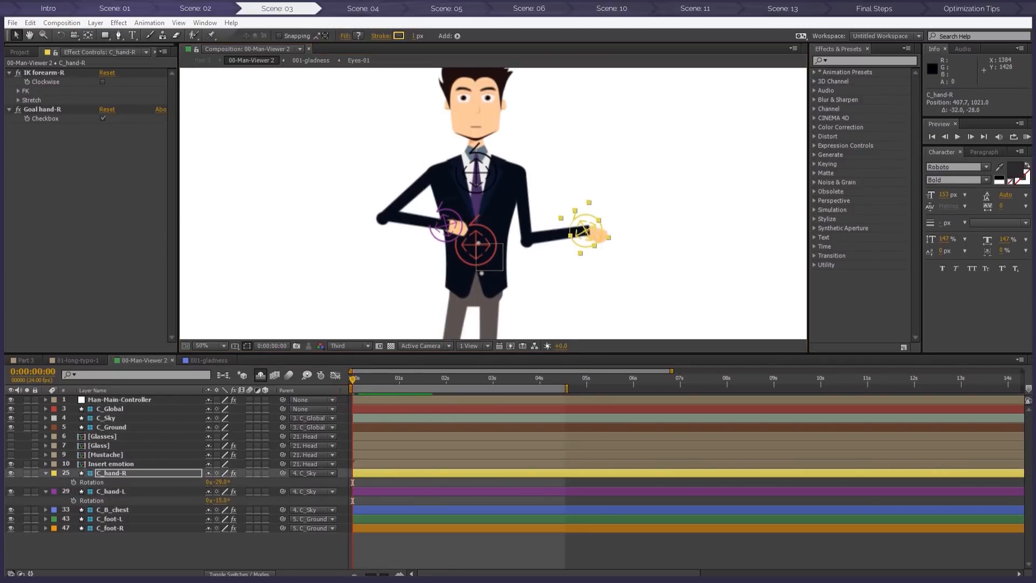
left_click_drag(223, 482, 213, 482)
Open 01-Male-characters-guide.png from the element guides folder and examine the numbered hand shapes
left_click_drag(1030, 167, 625, 81)
double_click(643, 227)
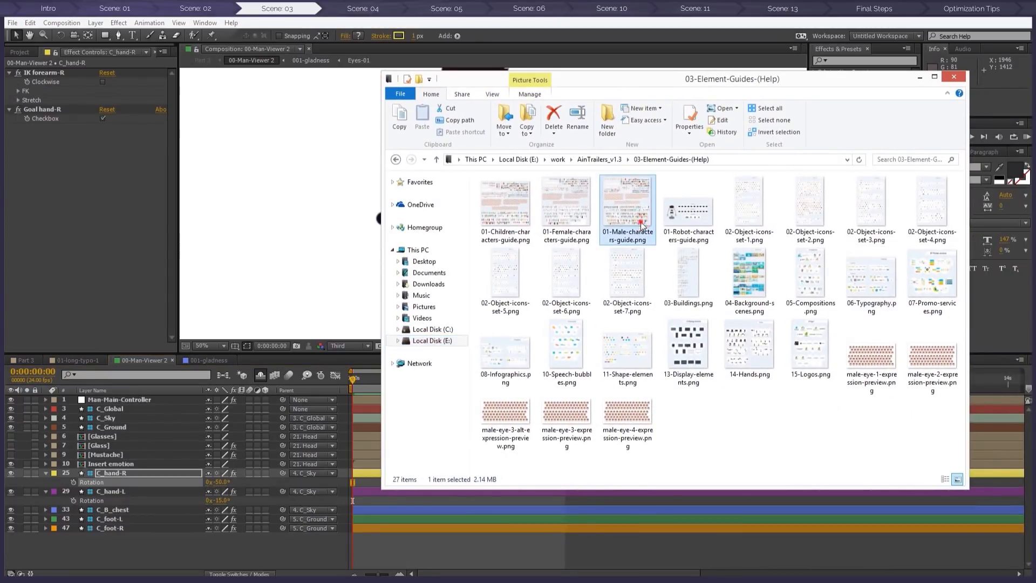
scroll(406, 101, "up", 5)
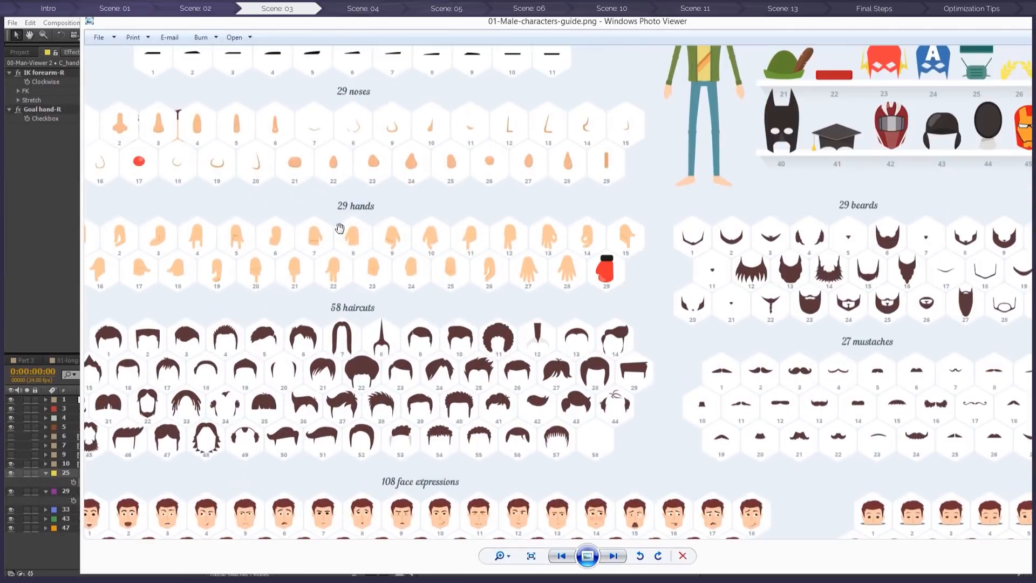
left_click_drag(351, 231, 462, 230)
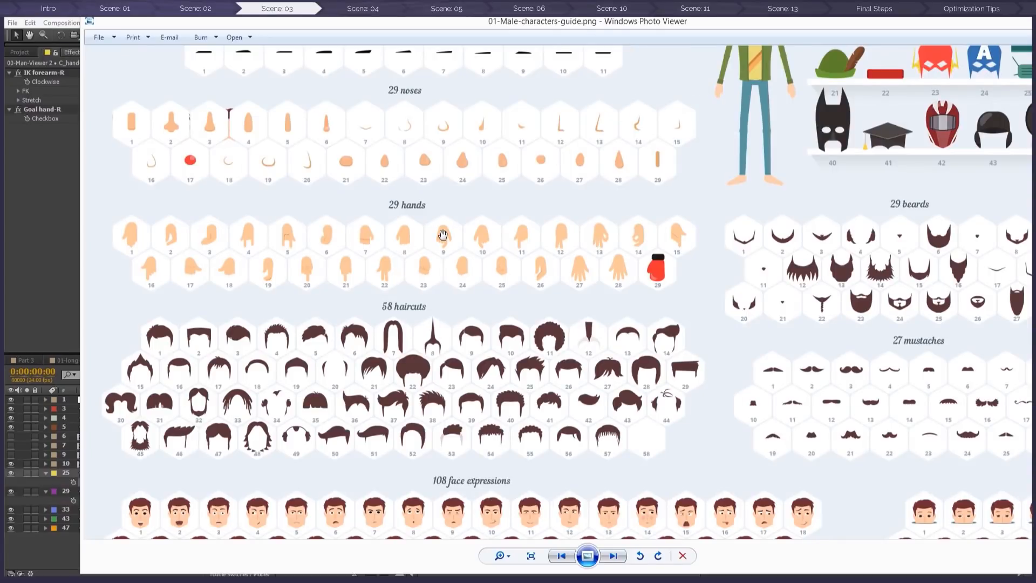
scroll(442, 233, "up", 2)
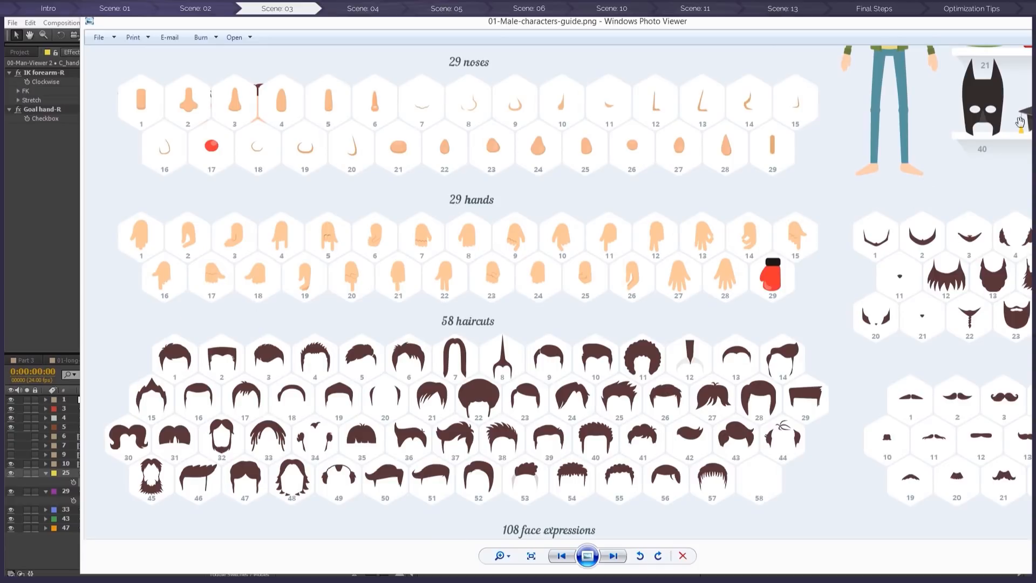
key("Escape")
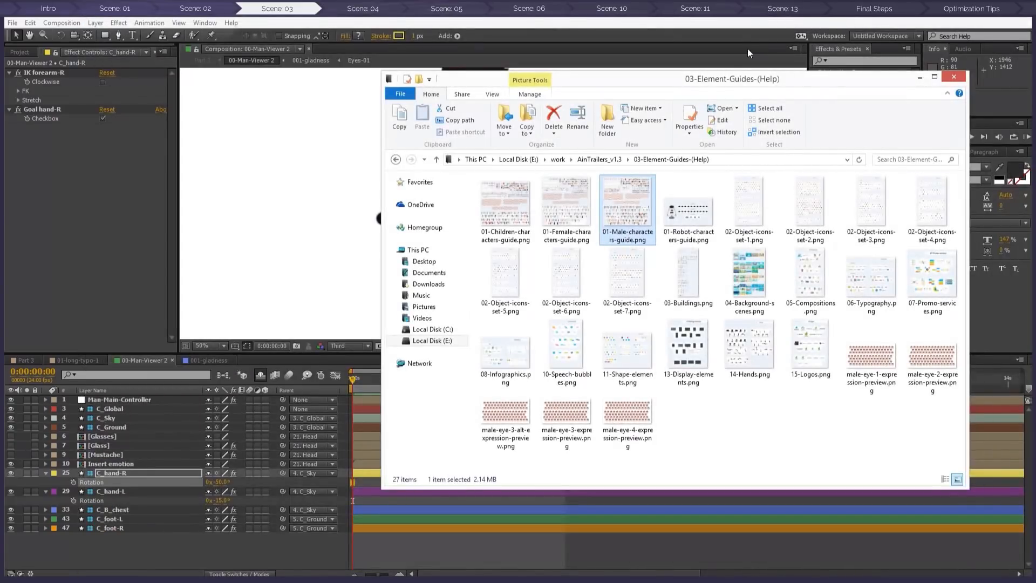
left_click_drag(645, 84, 1035, 201)
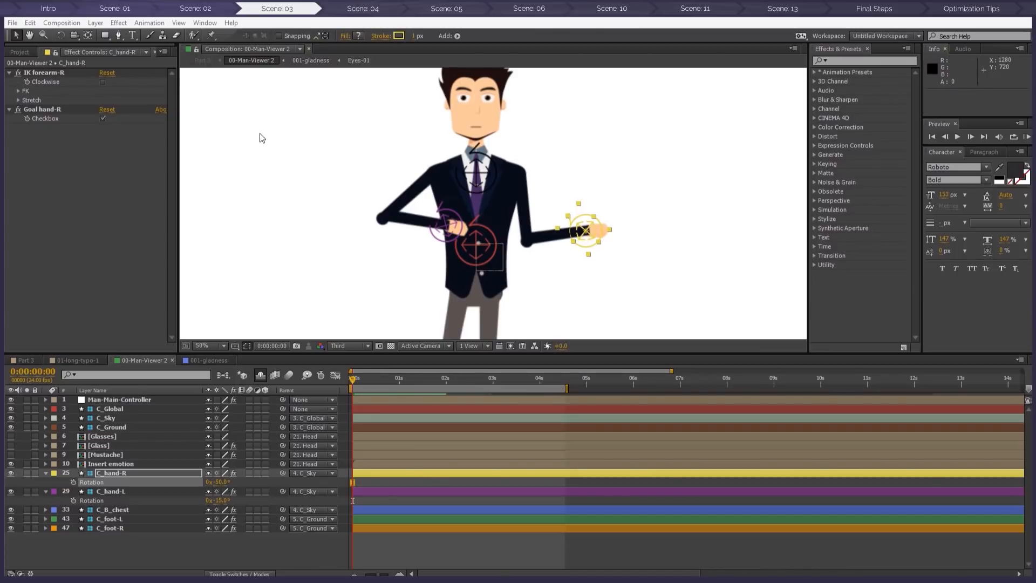
On Man-Main-Controller, set the Hand-Right slider to 15 and the Hand-Left slider to 16
left_click(118, 403)
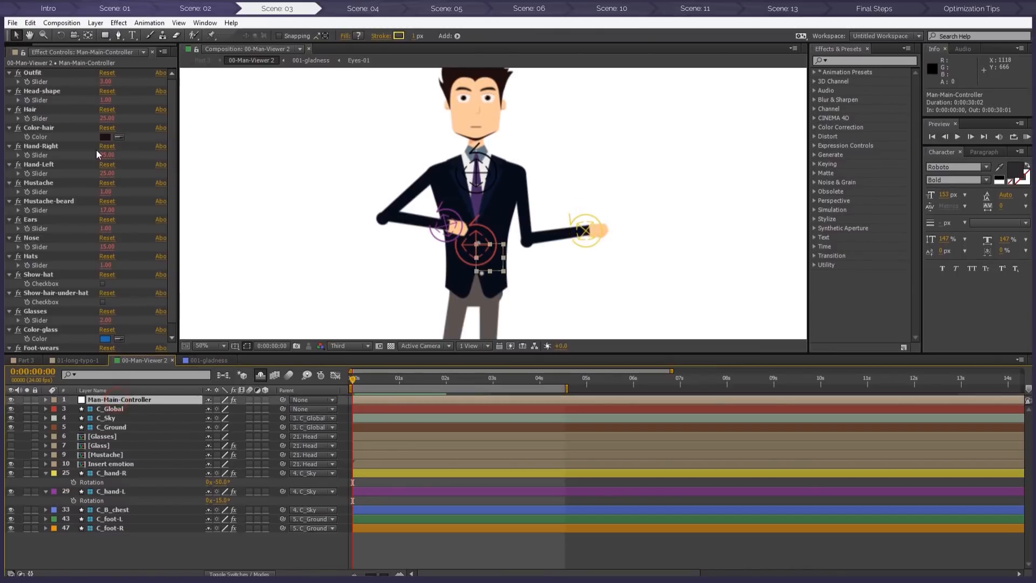
left_click(105, 155)
type("15")
key("Return")
left_click(107, 174)
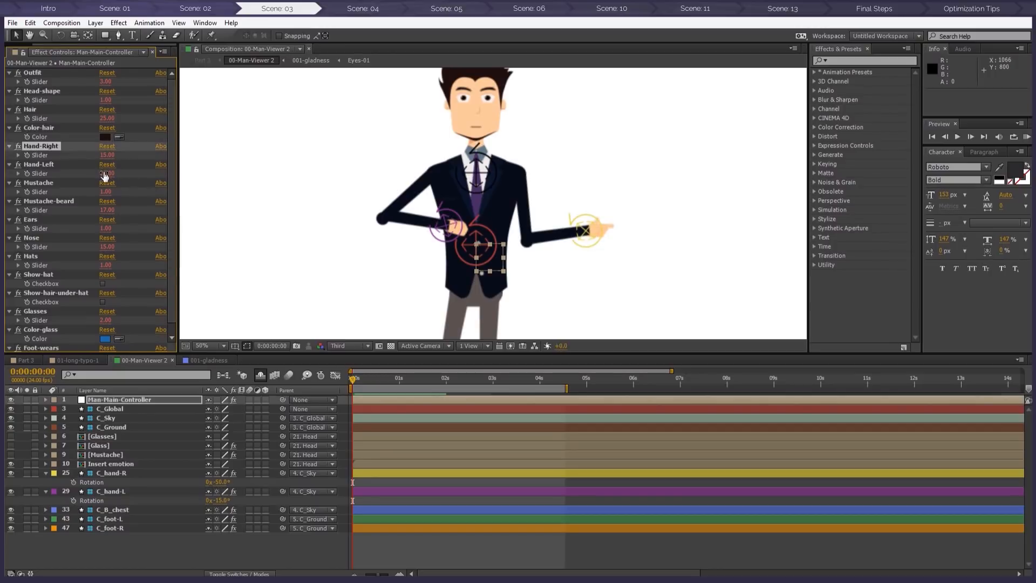
key("Return")
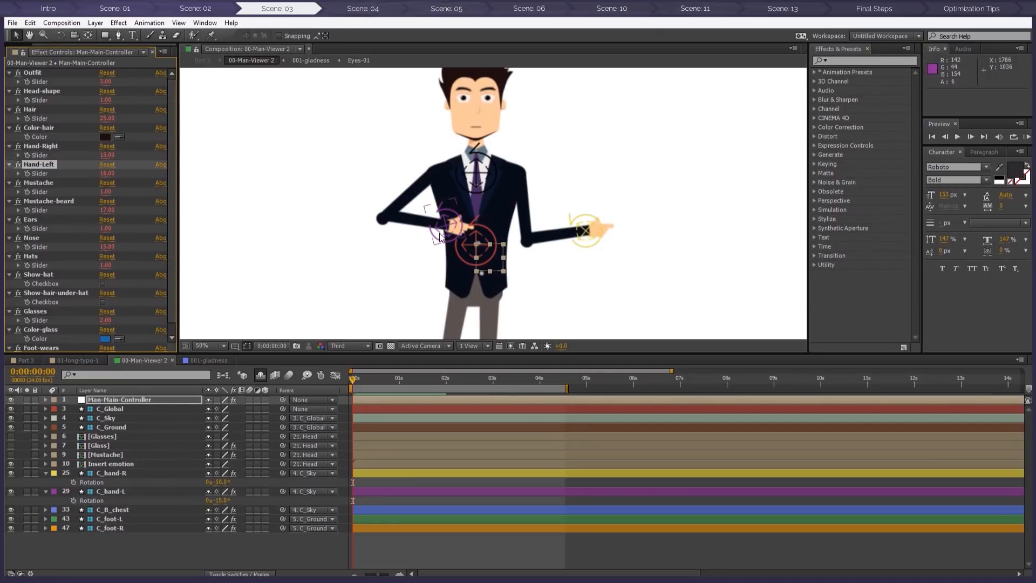
Move C_hand-L inward to -53, 1009.1 and rotate it to -25°
left_click_drag(443, 233, 458, 233)
key("r")
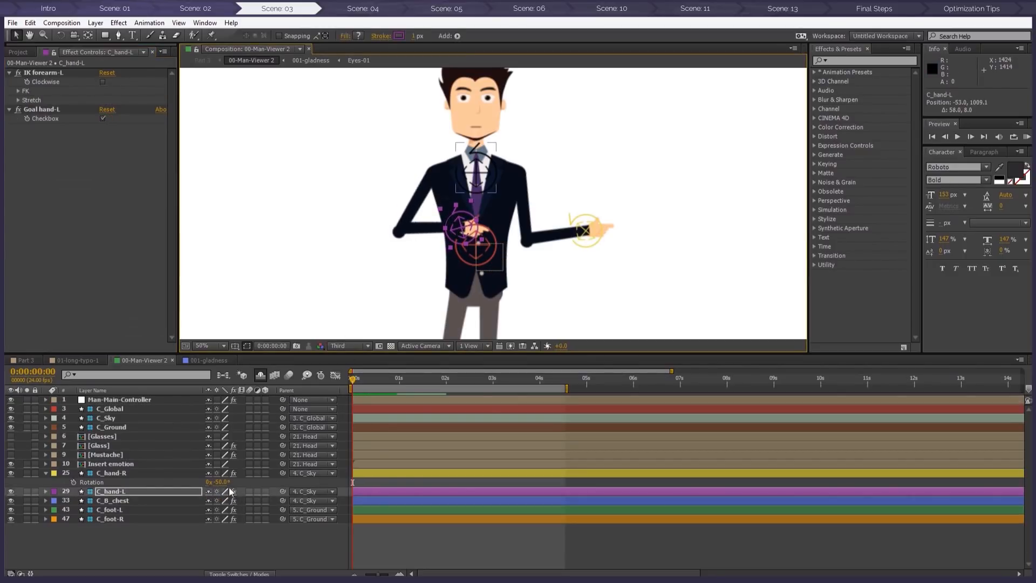
key("r")
left_click_drag(221, 500, 216, 501)
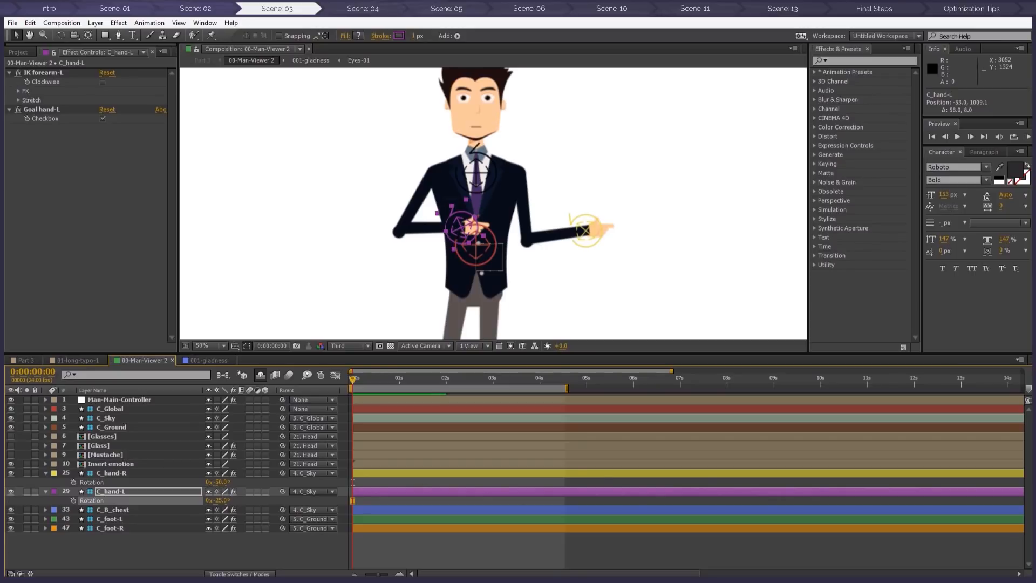
Keyframe the Position of C_hand-R and C_hand-L at the first frame and shift both hands slightly toward the man's left-hand controller side
left_click(585, 231, "shift")
key("p")
left_click(73, 481)
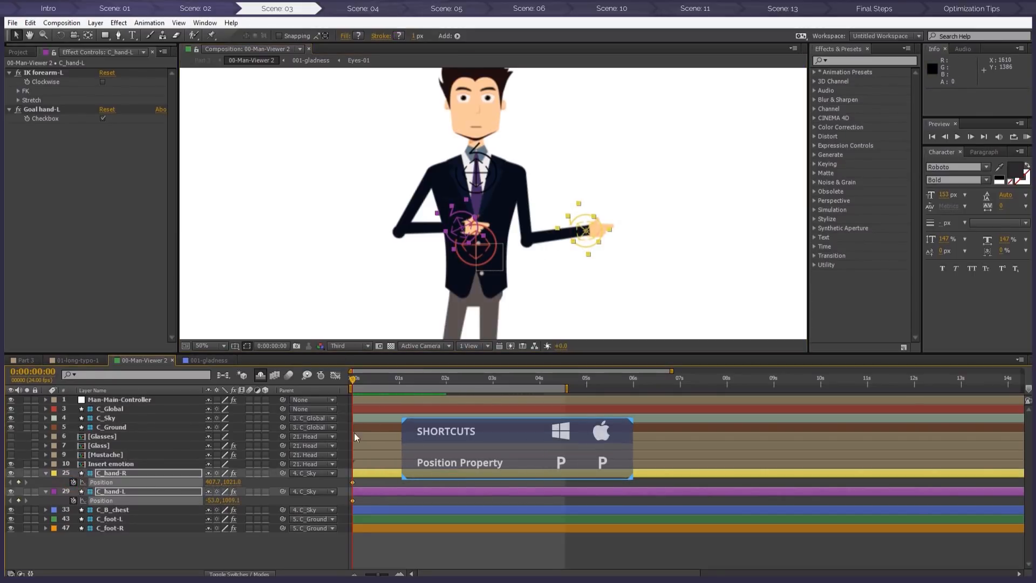
mouse_move(466, 238)
left_mouse_down()
mouse_move(437, 243)
mouse_move(452, 241)
left_mouse_up()
At about frame 12, swing both hands sideways toward the pointing direction, placing C_hand-L at 71, 995.1 and C_hand-R at 531.7, 1007
scroll(401, 532, "up", 1)
left_click_drag(452, 573, 431, 570)
left_click_drag(354, 381, 400, 383)
left_click_drag(451, 235, 498, 227)
left_click(446, 381)
left_click_drag(446, 381, 399, 380)
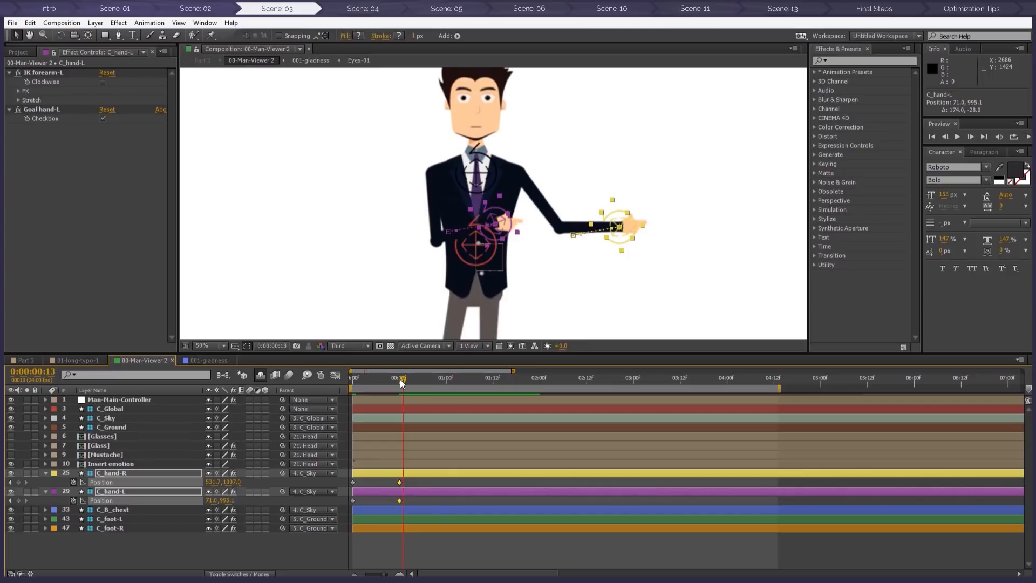
Raise both hands at the half-second pose, placing C_hand-L at 83, 889.1, and duplicate C_hand-R's two Position keyframes at 1 second
left_click_drag(493, 226, 496, 198)
left_click_drag(384, 377, 446, 372)
left_click_drag(422, 485, 350, 478)
key("ctrl+c")
key("ctrl+v")
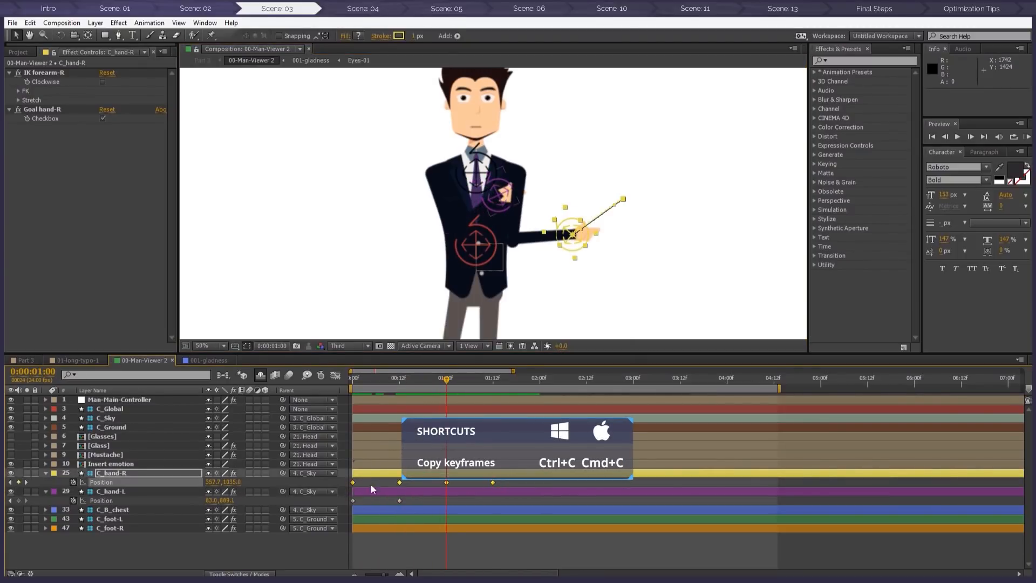
Repeat C_hand-R's swing by copying its existing Position keyframes to 2 seconds, and the whole resulting series to 4 seconds
left_click_drag(504, 484, 356, 484)
key("ctrl+c")
left_click_drag(446, 378, 539, 377)
key("ctrl+v")
left_click_drag(697, 480, 345, 489)
key("ctrl+c")
left_click_drag(541, 380, 727, 381)
key("ctrl+v")
Copy C_hand-L's Position keyframes to 1 second, and the resulting four keyframes to 2 seconds
left_click_drag(415, 496, 344, 503)
key("ctrl+c")
left_click(445, 378)
key("ctrl+v")
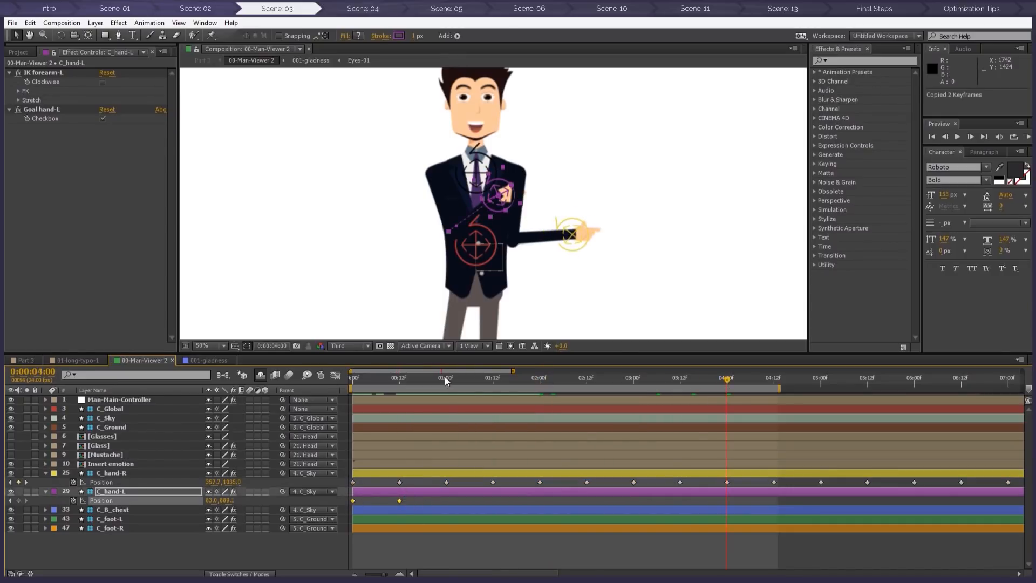
left_click_drag(517, 496, 350, 501)
key("ctrl+c")
left_click(539, 379)
key("ctrl+v")
Paste all eight C_hand-L Position keyframes at 4 seconds and preview the repeating motion of both hands
left_click_drag(541, 379, 726, 382)
left_click_drag(688, 500, 342, 504)
key("ctrl+c")
key("ctrl+v")
left_click(457, 376)
key("space")
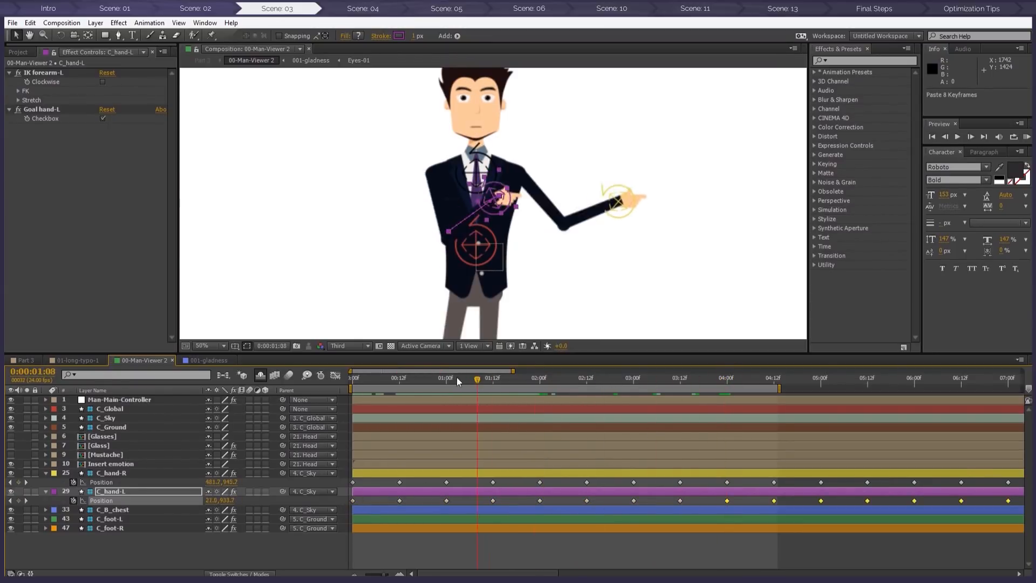
left_click_drag(487, 383, 465, 374)
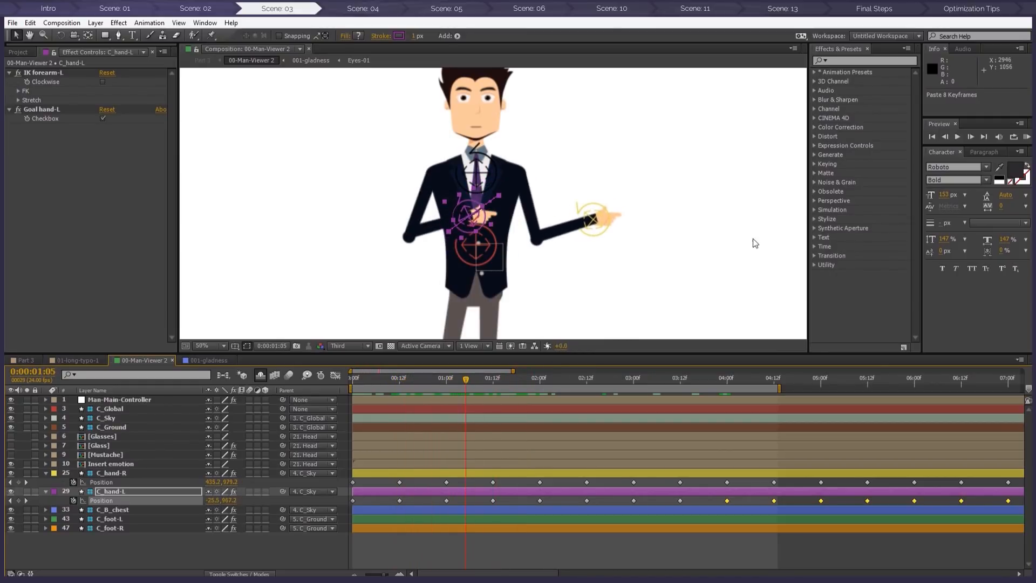
In Part 3, shift 00-Man-Viewer 2 earlier by 0:00:02:05, keeping its entrance keyframes at the start, and preview the scene
left_click(202, 60)
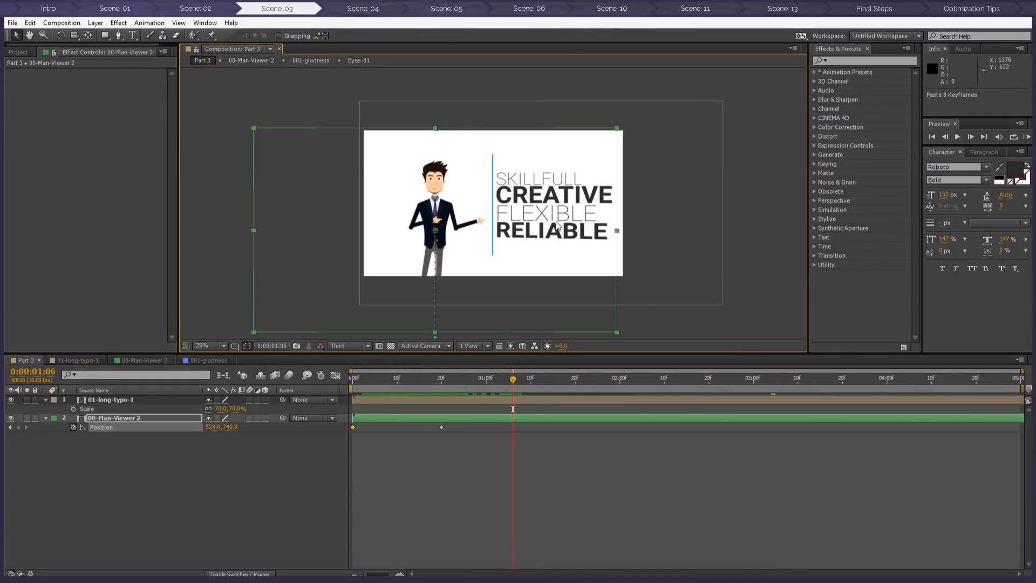
left_click(633, 324)
left_click_drag(496, 381, 641, 389)
key("ctrl+z")
mouse_move(353, 427)
left_mouse_down()
mouse_move(644, 419)
mouse_move(370, 418)
left_mouse_up()
left_click(355, 377)
key("space")
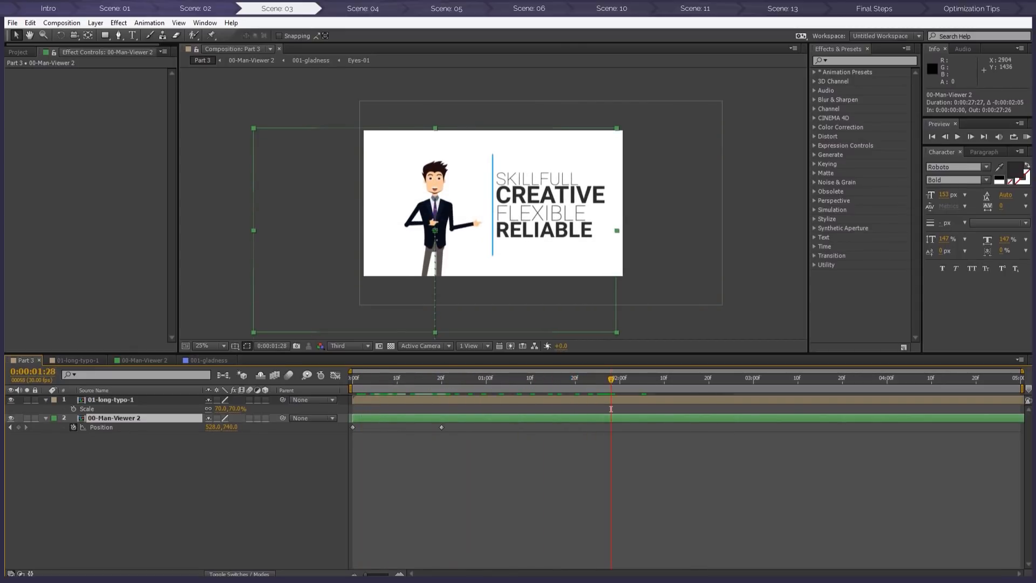
left_click(412, 398)
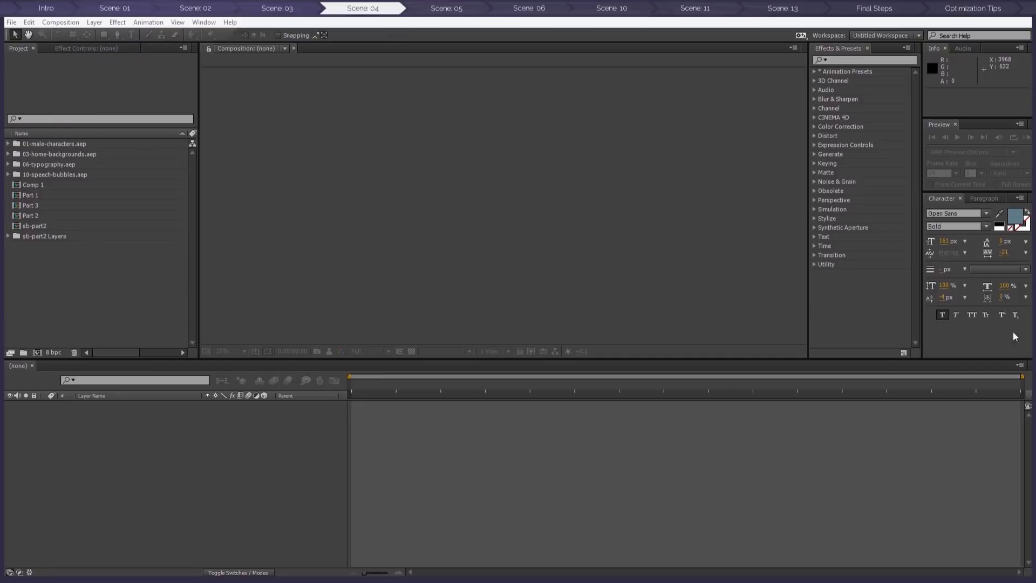
Create a 1920 x 1080 composition named Part 4 at 24 fps, lasting 15 seconds
left_click(38, 351)
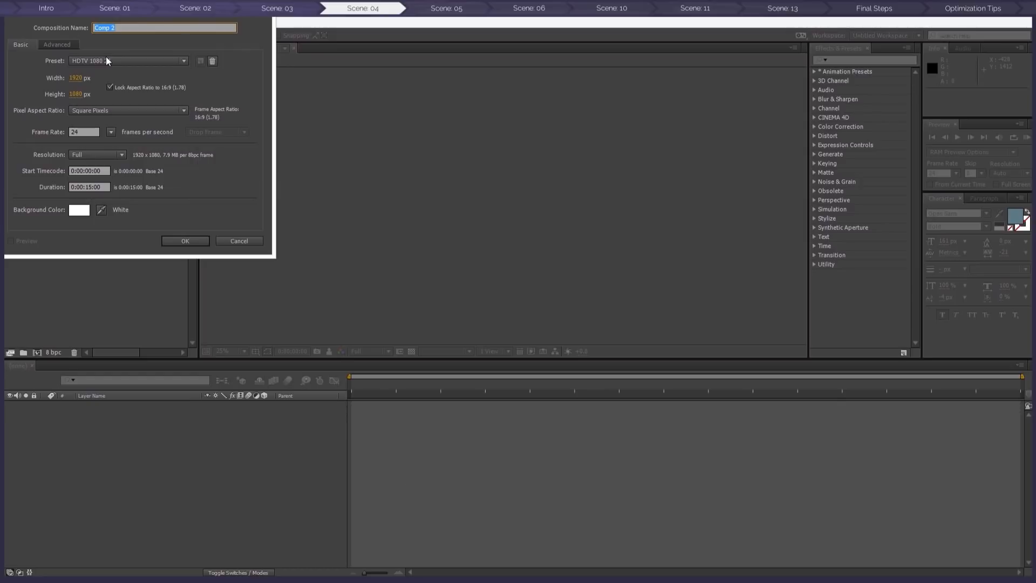
type("Part 4")
key("Return")
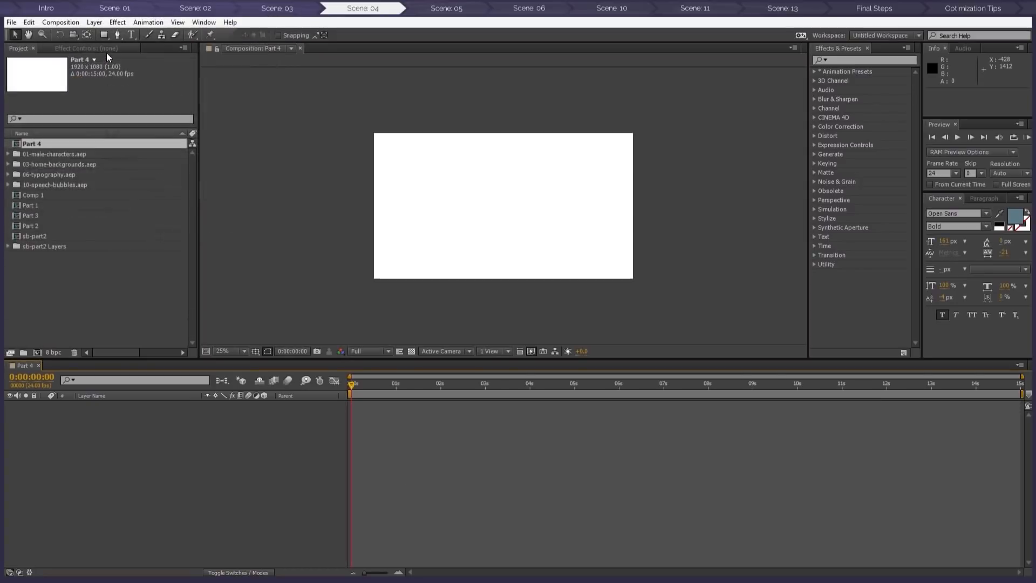
Examine the square shapes in the 11-Shape-elements.png guide from the 03-Element-Guides-(Help) folder, and close the guide
left_click_drag(1031, 216, 629, 74)
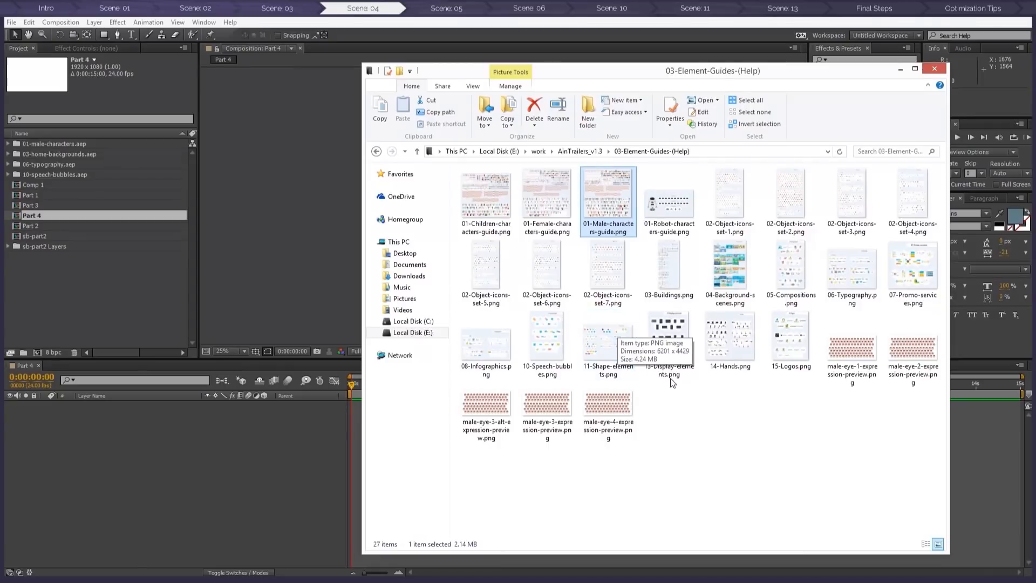
left_click(598, 341)
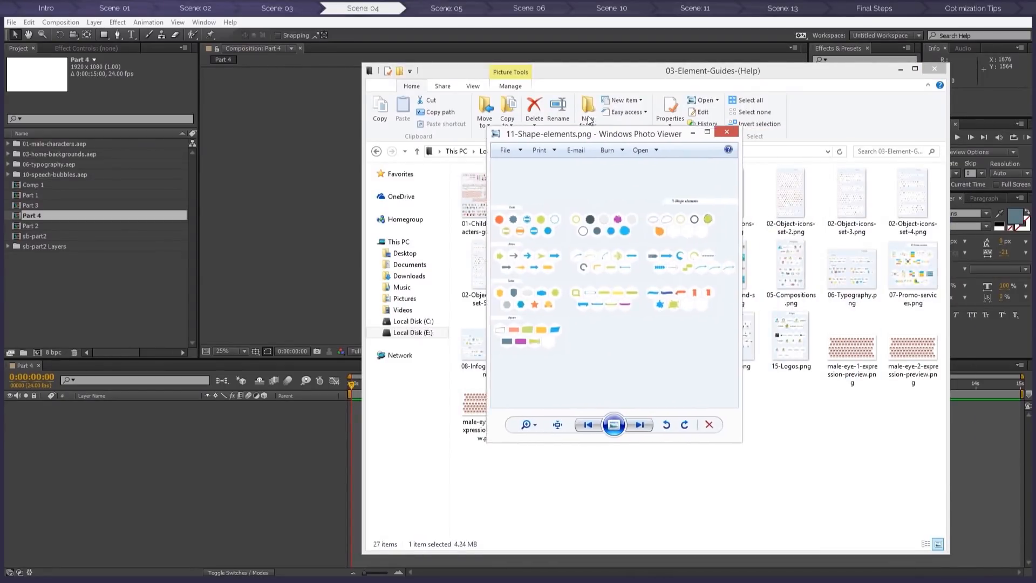
left_click_drag(667, 406, 909, 497)
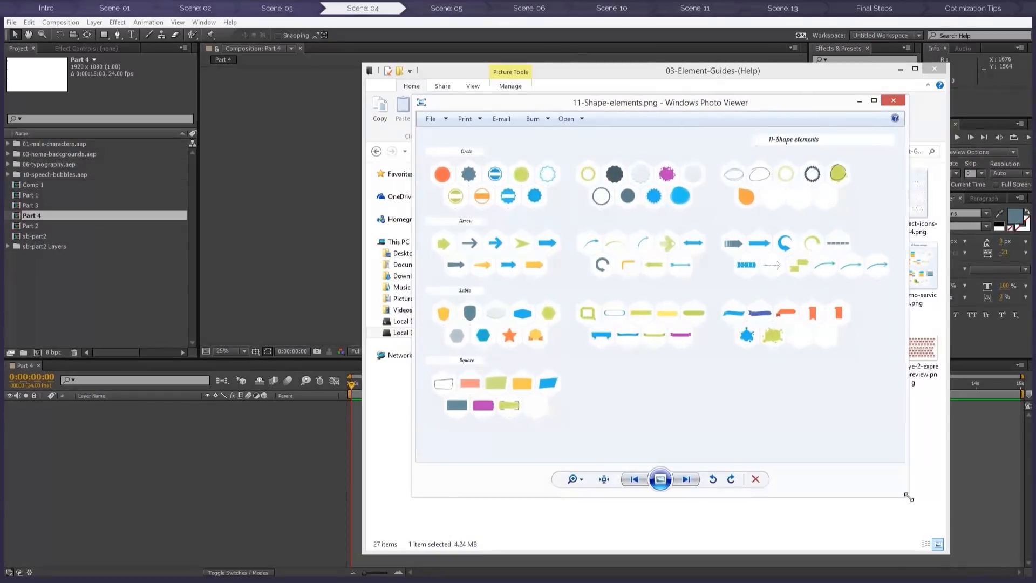
scroll(542, 430, "up", 4)
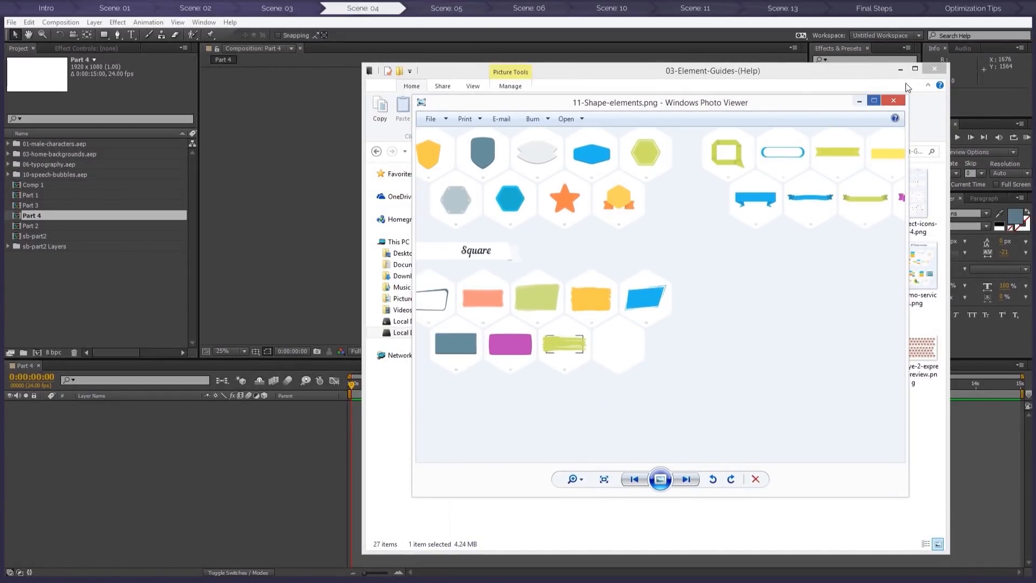
left_click(896, 102)
left_click_drag(608, 74, 1033, 74)
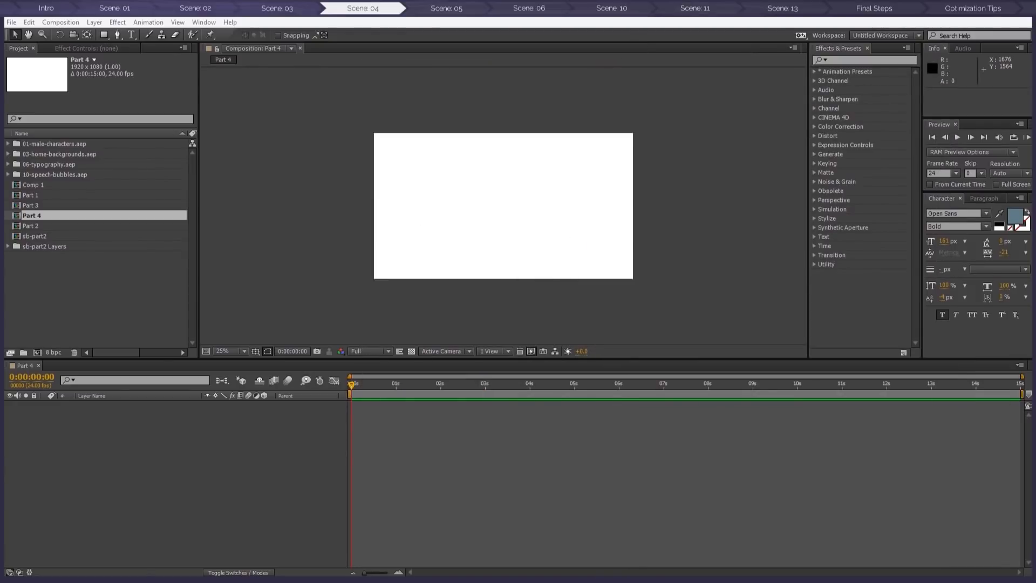
Import 11-shape-elements.aep from the 05-Separate-templates folder into the project
left_click(71, 291)
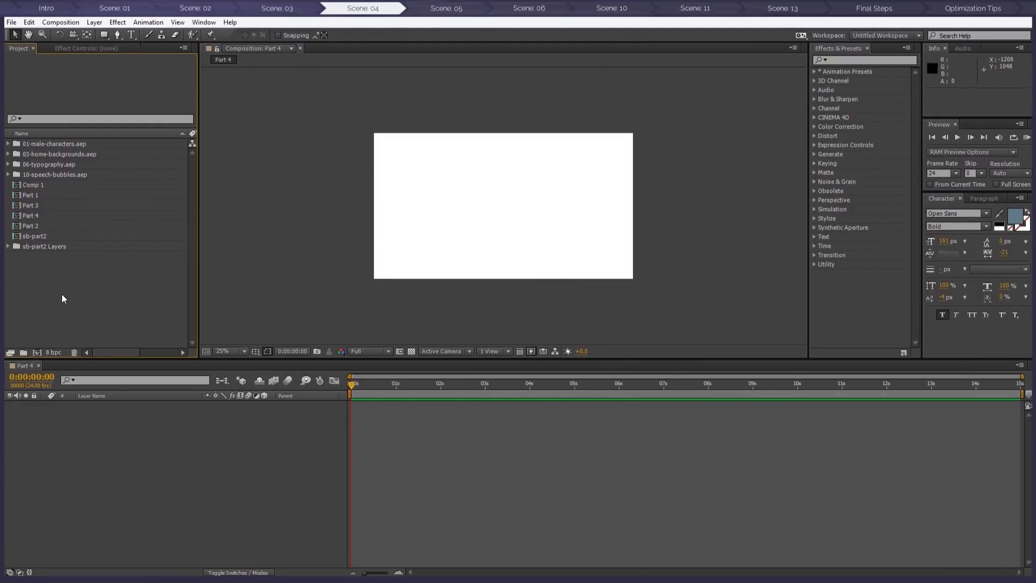
right_click(63, 290)
mouse_move(134, 345)
left_click(229, 346)
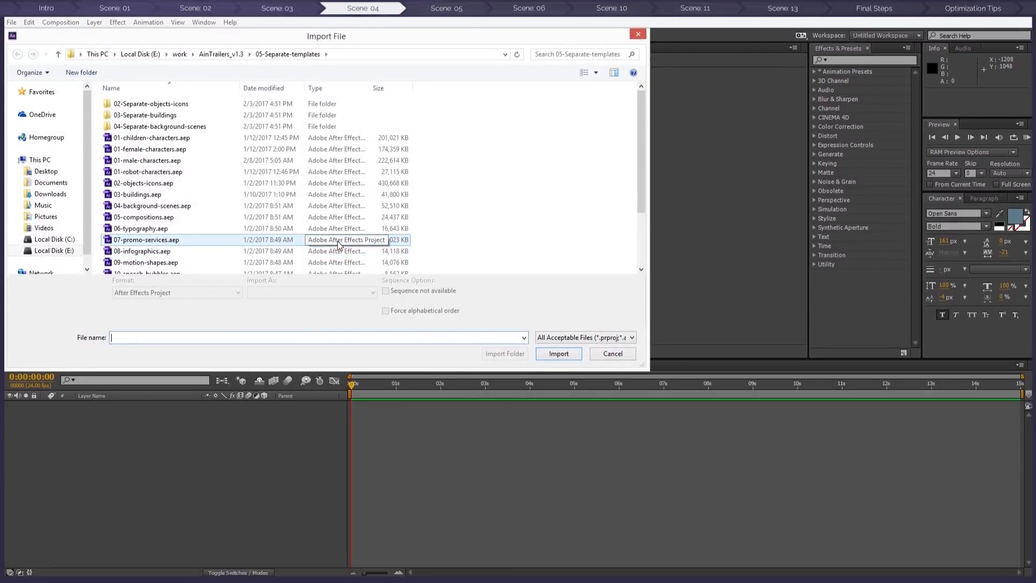
left_click_drag(639, 200, 639, 231)
left_click(213, 240)
left_click(558, 353)
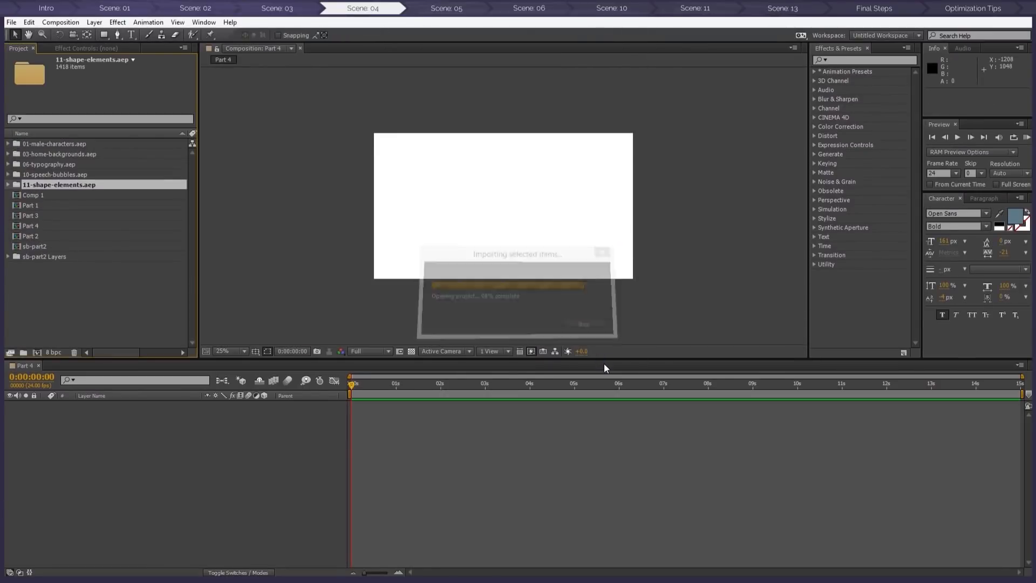
left_click(157, 306)
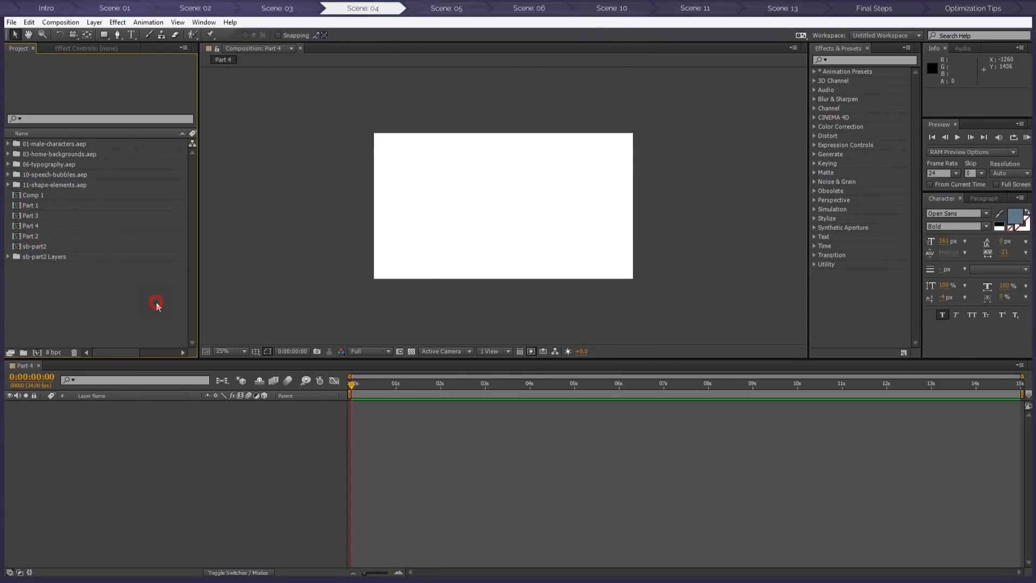
Add the animated a.08-square-shape-elem-8 from the 03-square shape elements to Part 4 and move the time to 0:00:04:20
left_click(8, 185)
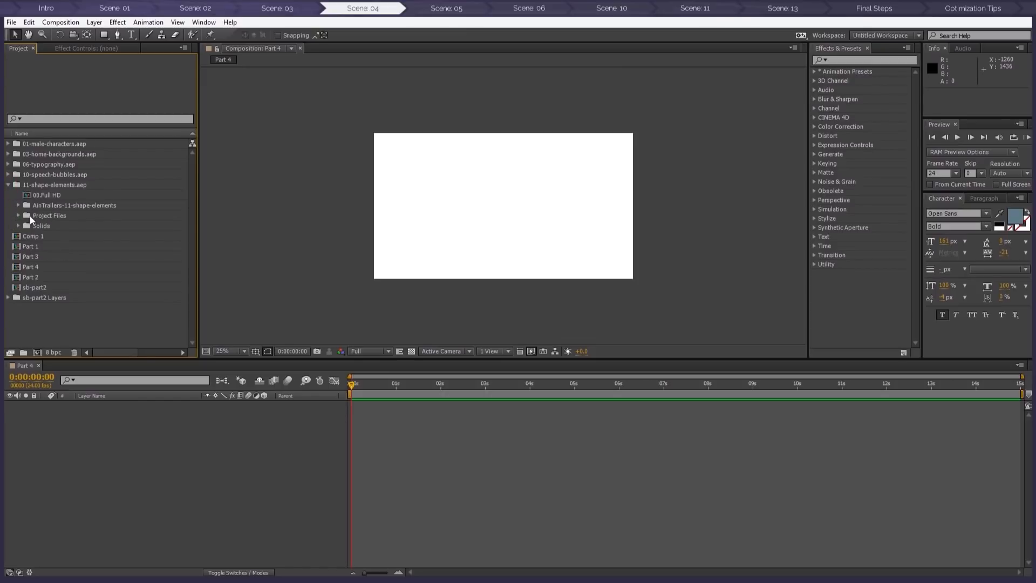
left_click(28, 236)
left_click(39, 246)
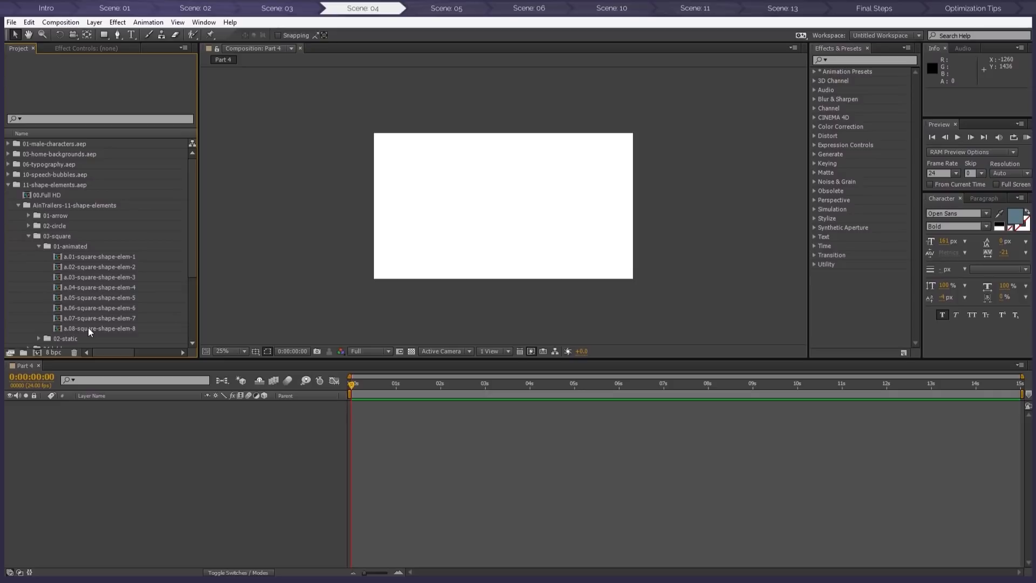
left_click_drag(88, 328, 325, 401)
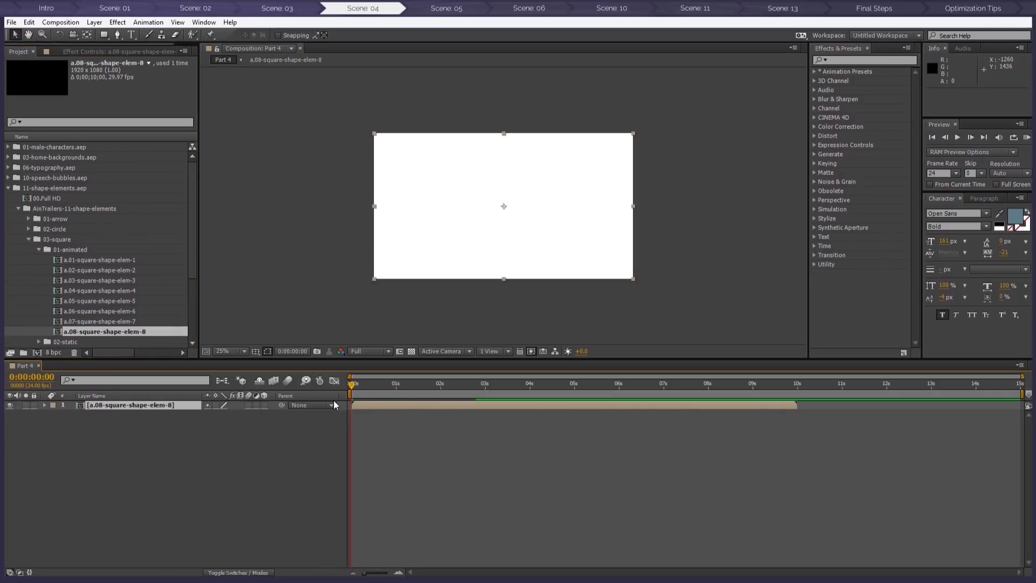
left_click_drag(402, 384, 566, 387)
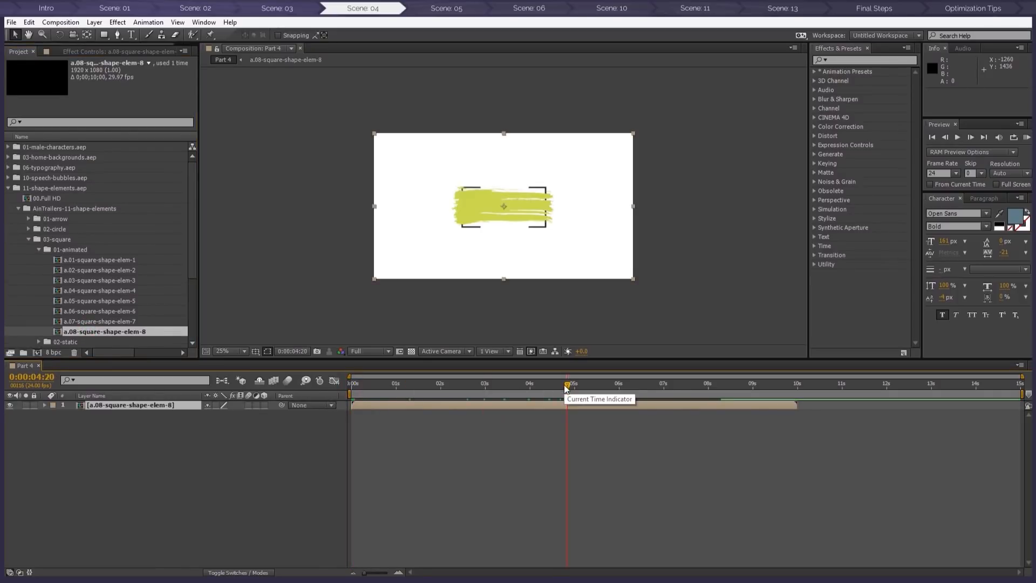
left_click(548, 297)
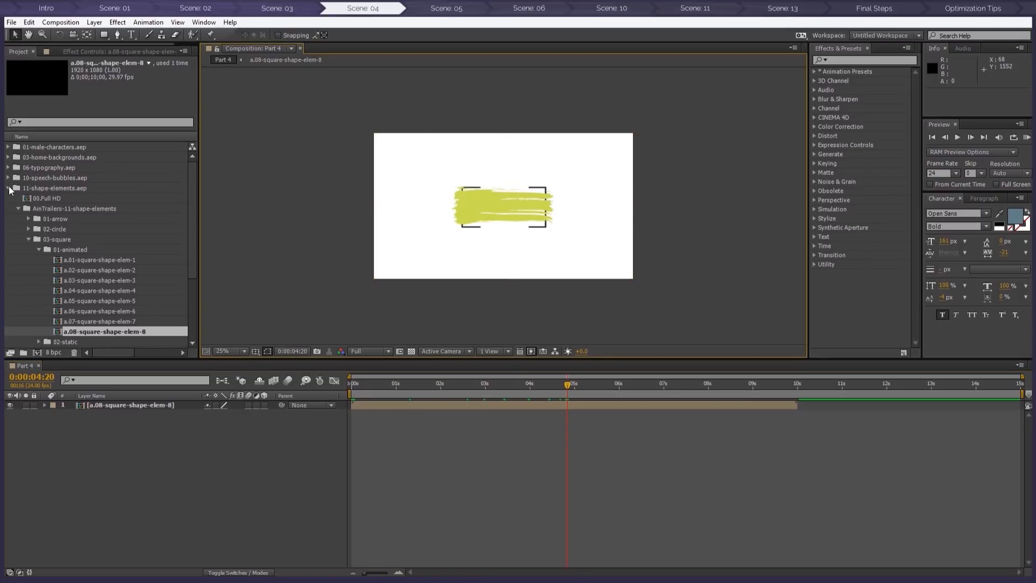
Find 33-raising one hand (pointing finger) among the male character animations and add it to Part 4 below the square shape layer
left_click(9, 188)
left_click(8, 146)
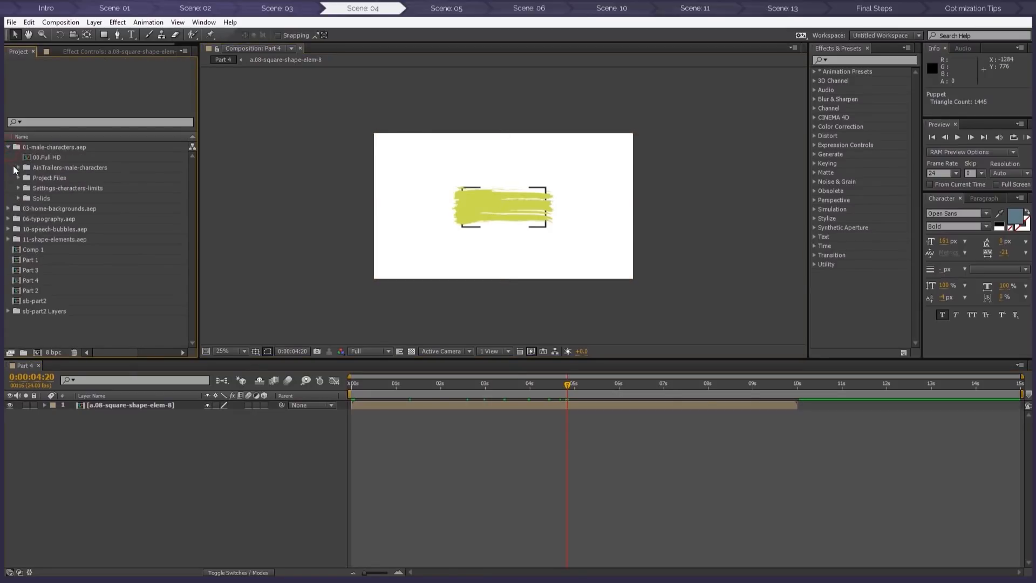
left_click(18, 168)
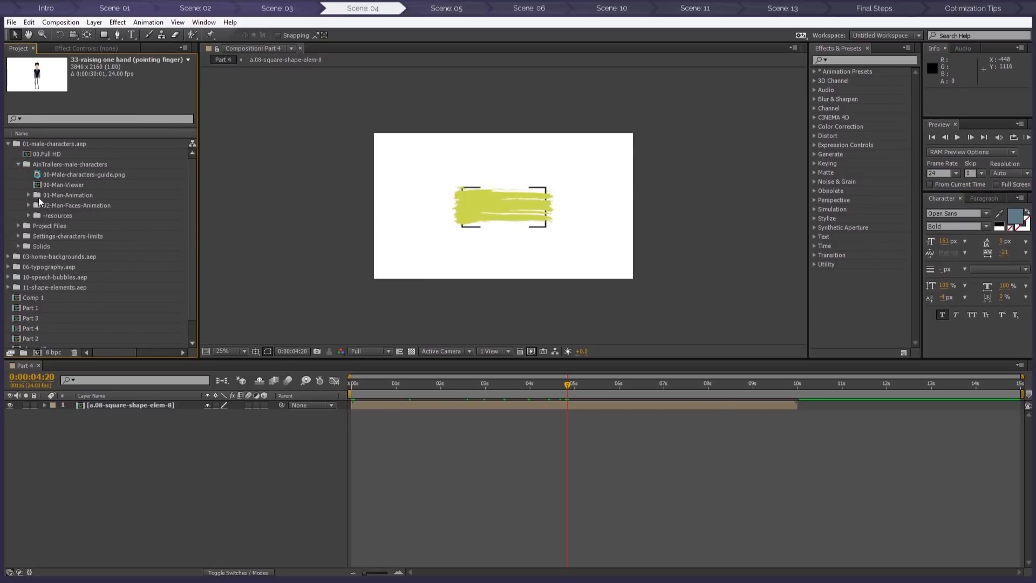
left_click(30, 194)
scroll(66, 205, "down", 5)
scroll(65, 205, "up", 6)
scroll(57, 208, "down", 2)
left_click(64, 215)
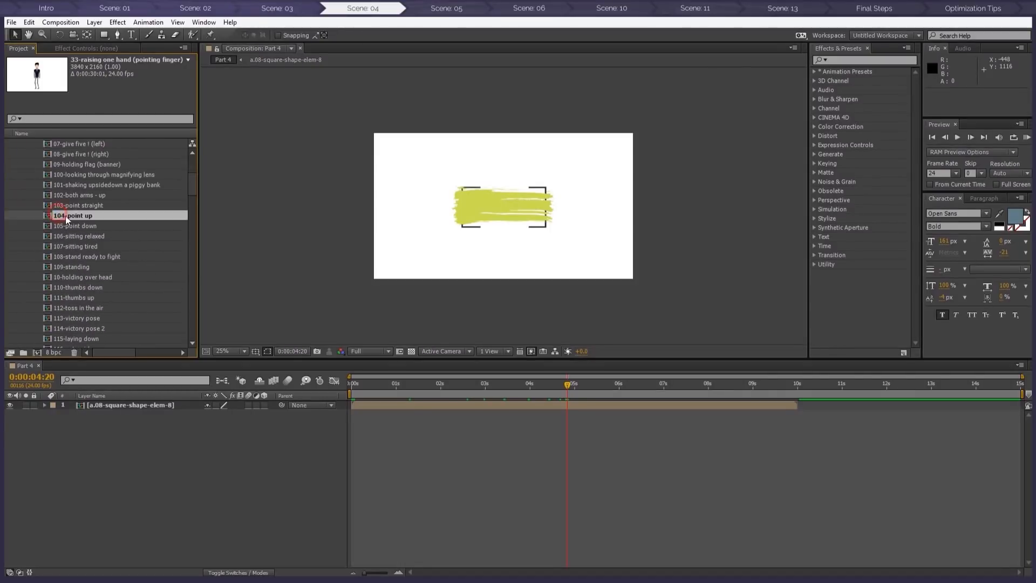
scroll(65, 222, "down", 5)
scroll(69, 235, "down", 10)
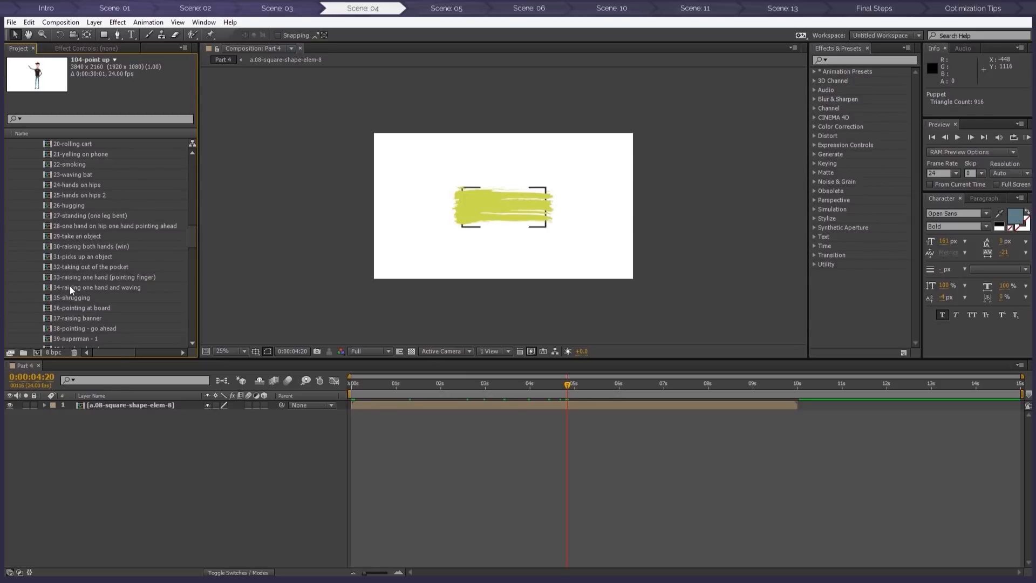
left_click_drag(67, 277, 126, 422)
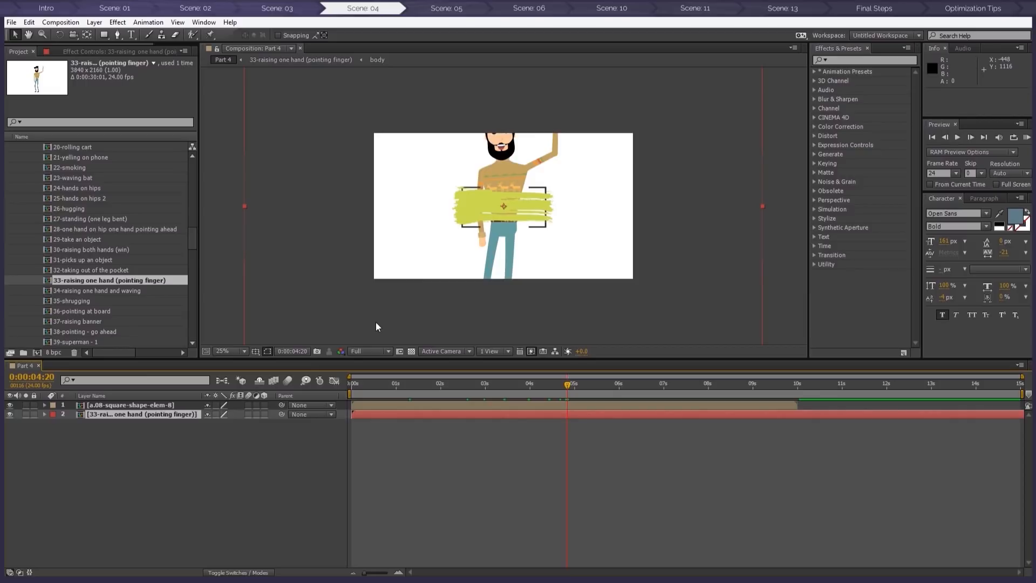
Scale the pointing man layer to 142% and place him in the lower-left corner of the frame
left_click_drag(513, 171, 443, 244)
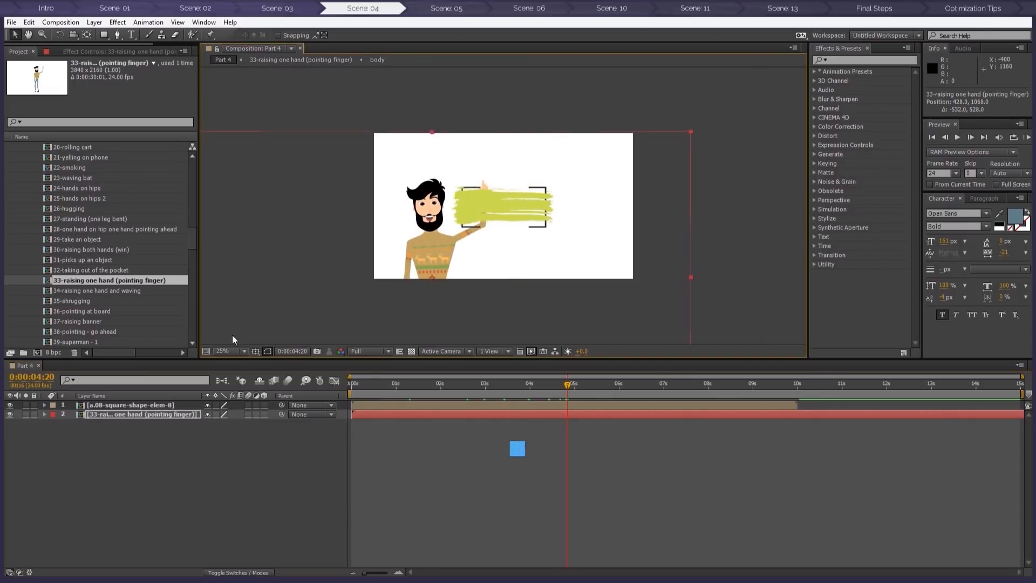
key("s")
left_click_drag(240, 423, 263, 421)
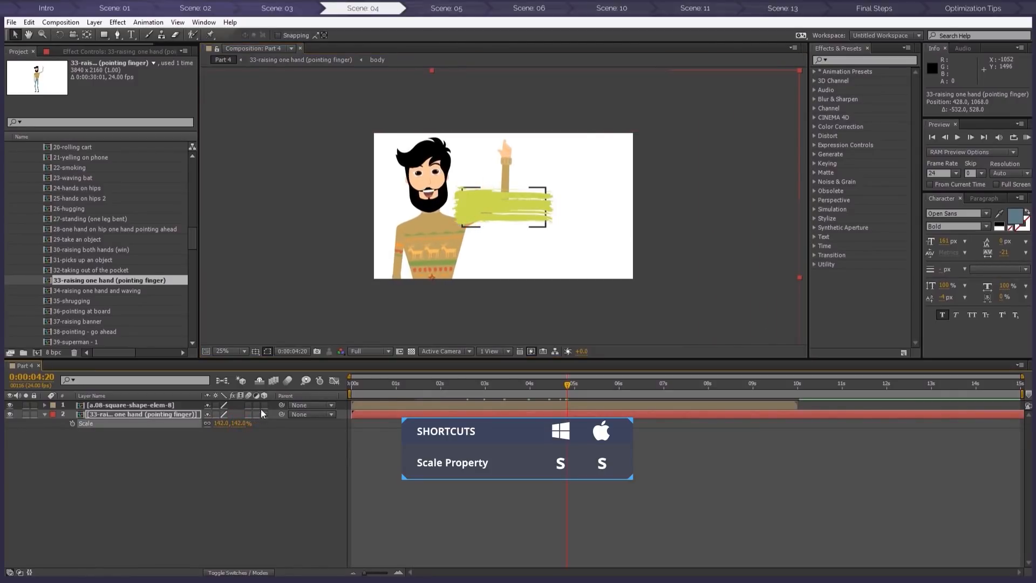
left_click_drag(447, 240, 427, 279)
Rotate the pointing man layer to 14° and move it to about 128, 1396 so he leans in from the corner
key("r")
left_click_drag(224, 424, 230, 425)
left_click_drag(440, 248, 418, 254)
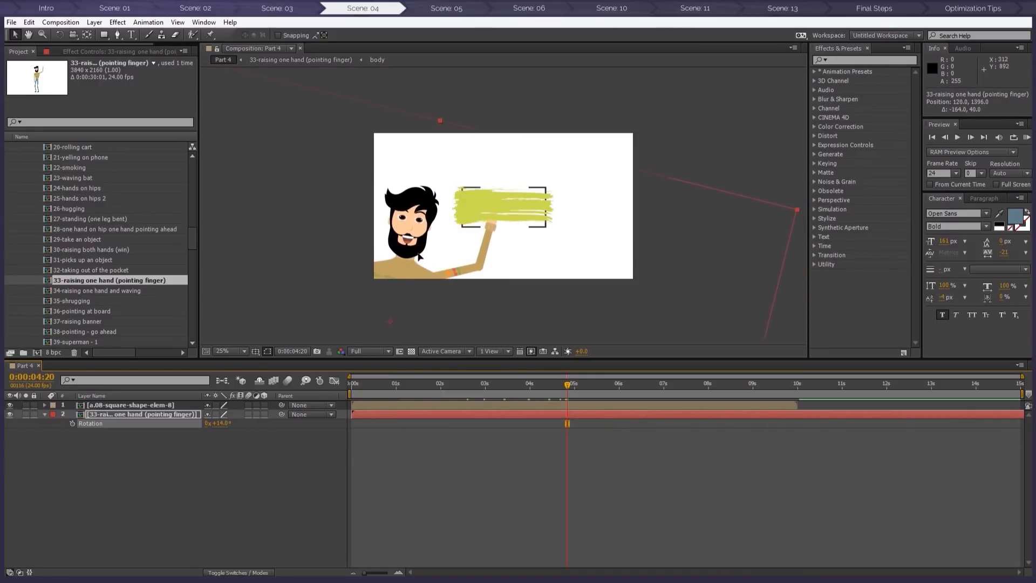
Move the square shape up and right above the man's pointing finger, and shift both layers about 120 px right
left_click(157, 403)
left_click_drag(539, 202, 551, 185)
left_click(398, 261)
key("ctrl+a")
left_click_drag(397, 276, 414, 276)
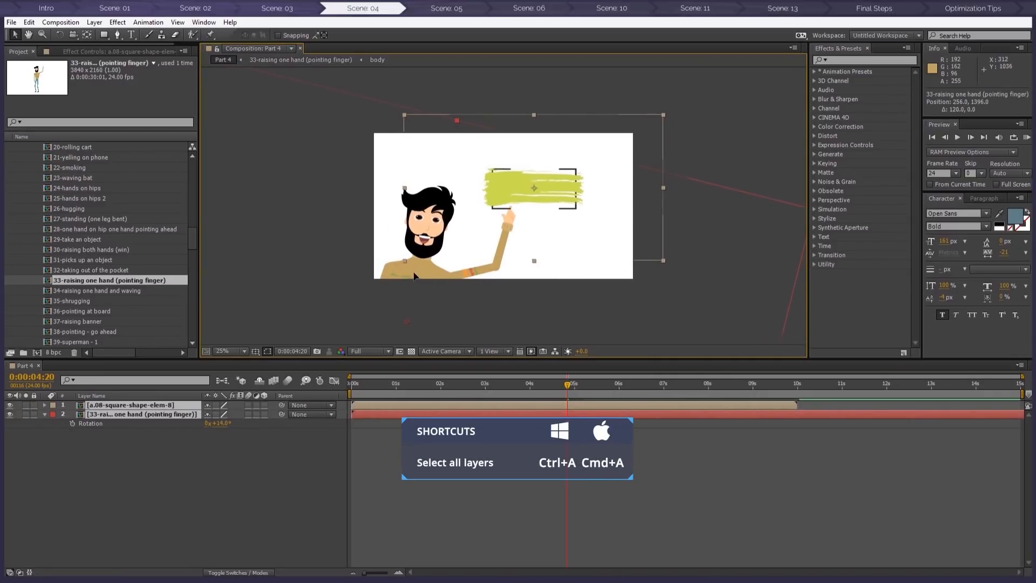
Open the pointing man composition and set the Outfit slider of Man-Main-Controller to 3
double_click(169, 414)
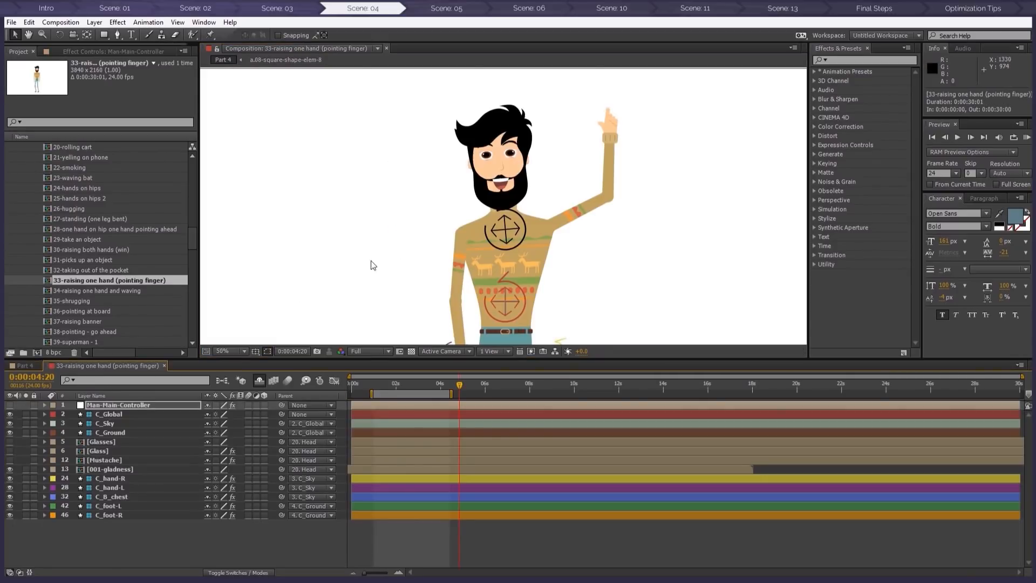
scroll(430, 236, "down", 2)
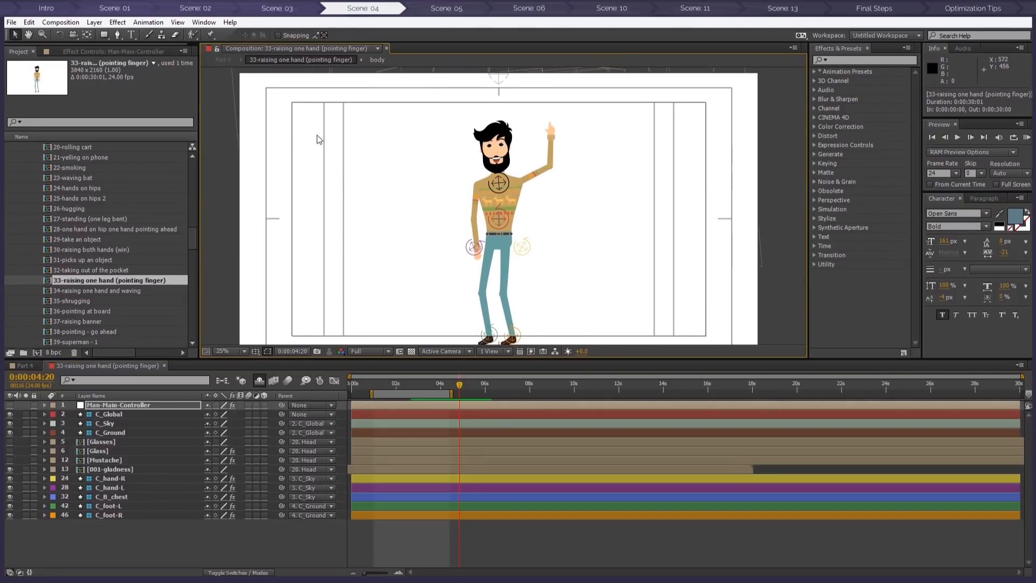
left_click(104, 51)
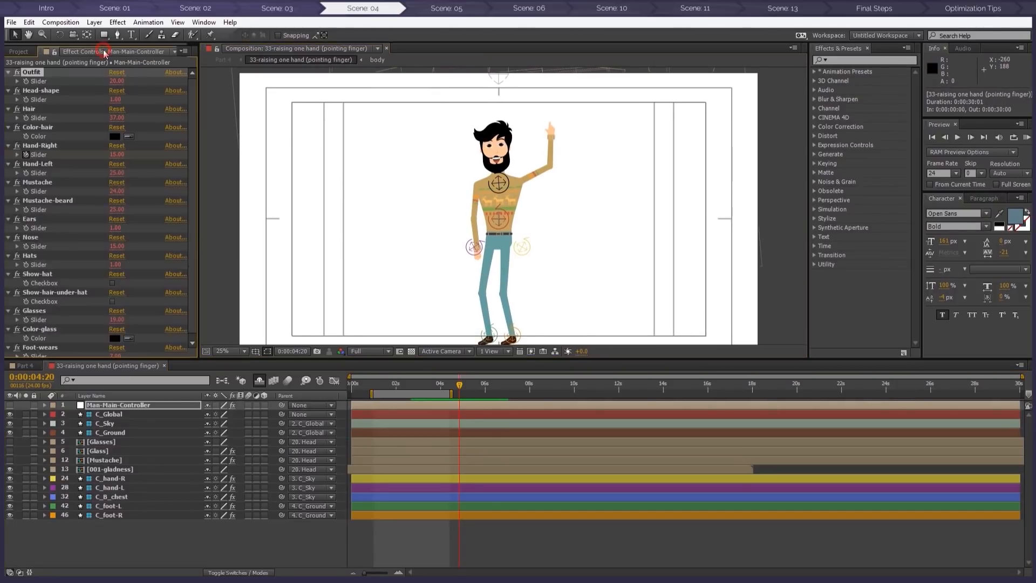
left_click(116, 80)
type("3")
key("Return")
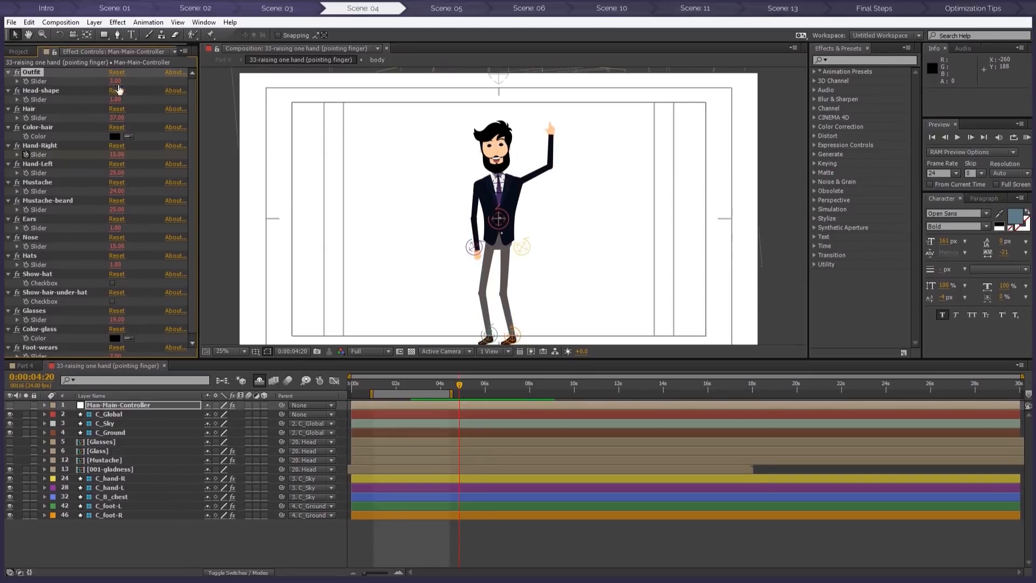
Set the man's Hair slider to 25 and his Mustache-beard slider to 17
left_click_drag(120, 119, 109, 121)
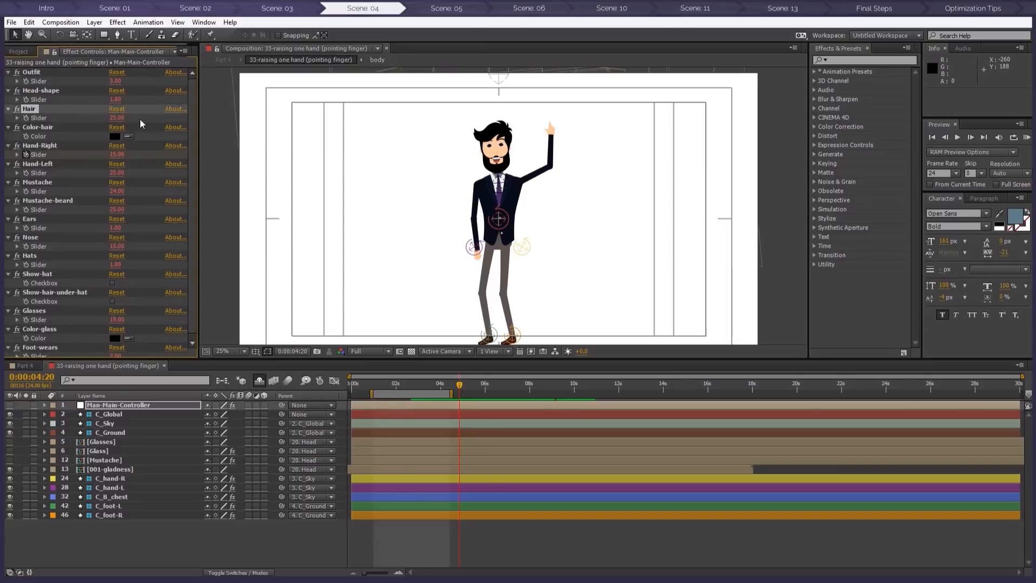
left_click(118, 210)
type("17")
key("Return")
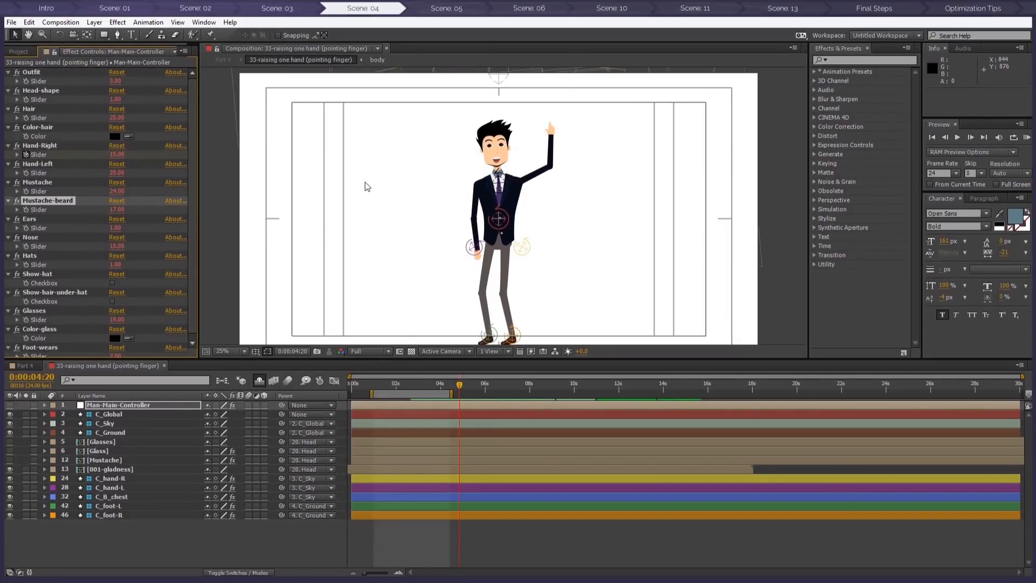
scroll(367, 186, "up", 2)
left_click_drag(431, 149, 434, 202)
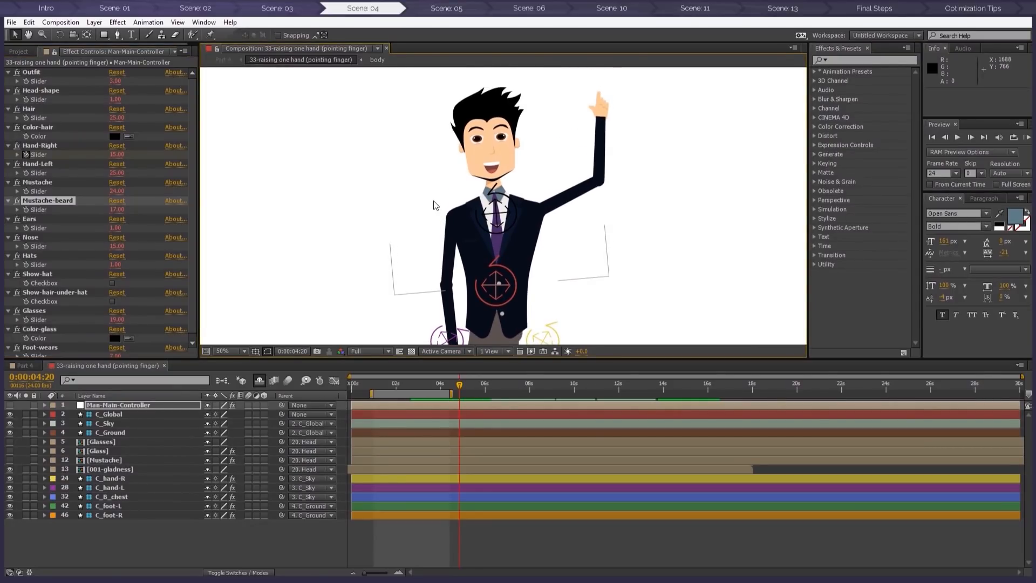
Find the 02-Man-Faces-Animation folder in the project and list its face expressions
left_click(18, 51)
scroll(91, 192, "up", 10)
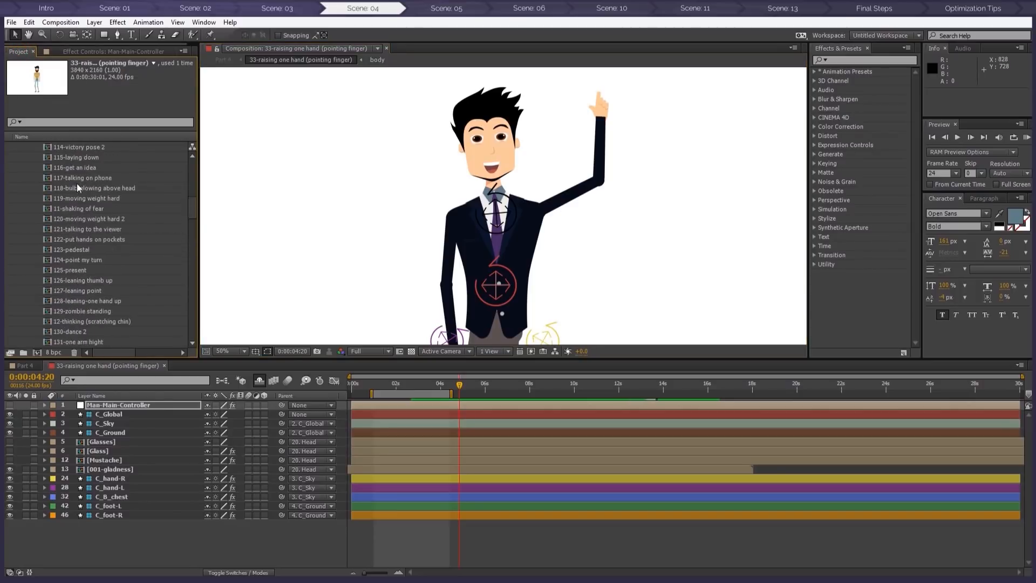
left_click(28, 198)
left_click(29, 208)
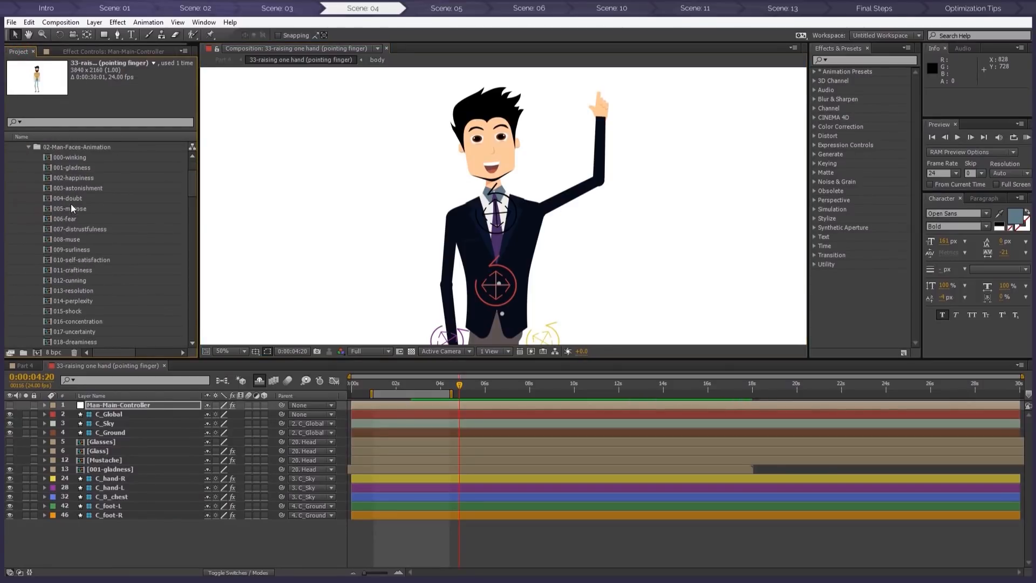
Switch to File Explorer and examine the numbered face expressions in 01-Male-characters-guide.png, then close the image and return to After Effects
left_click_drag(1035, 216, 495, 65)
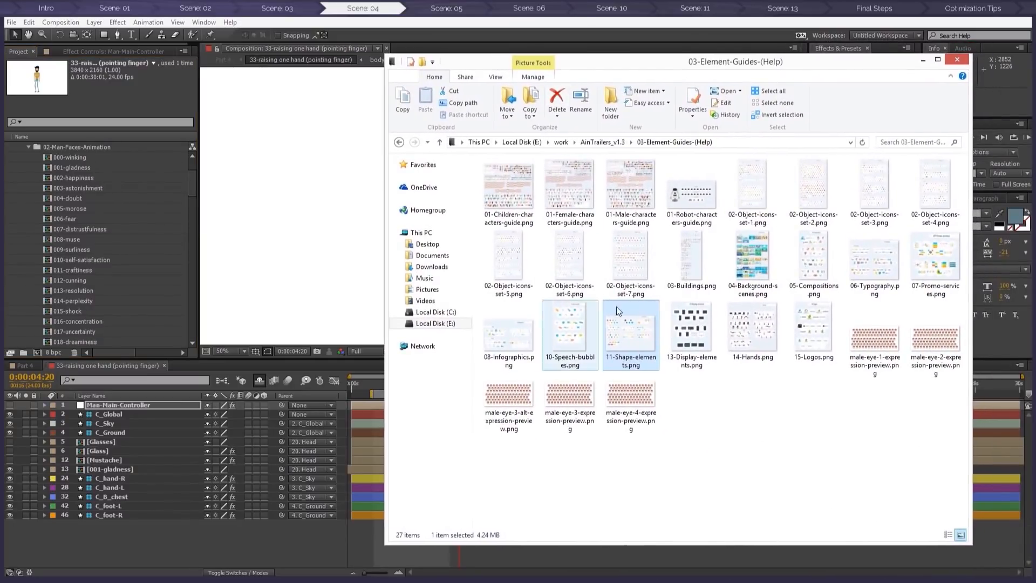
double_click(630, 186)
left_click_drag(566, 272, 711, 179)
scroll(616, 256, "up", 4)
left_click_drag(620, 238, 596, 218)
scroll(626, 232, "down", 1)
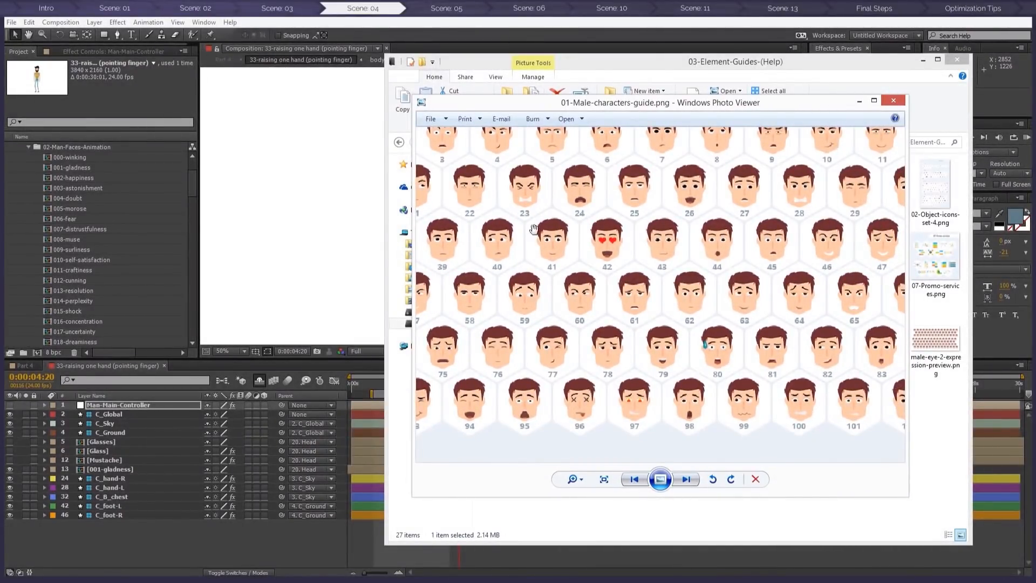
left_click(894, 100)
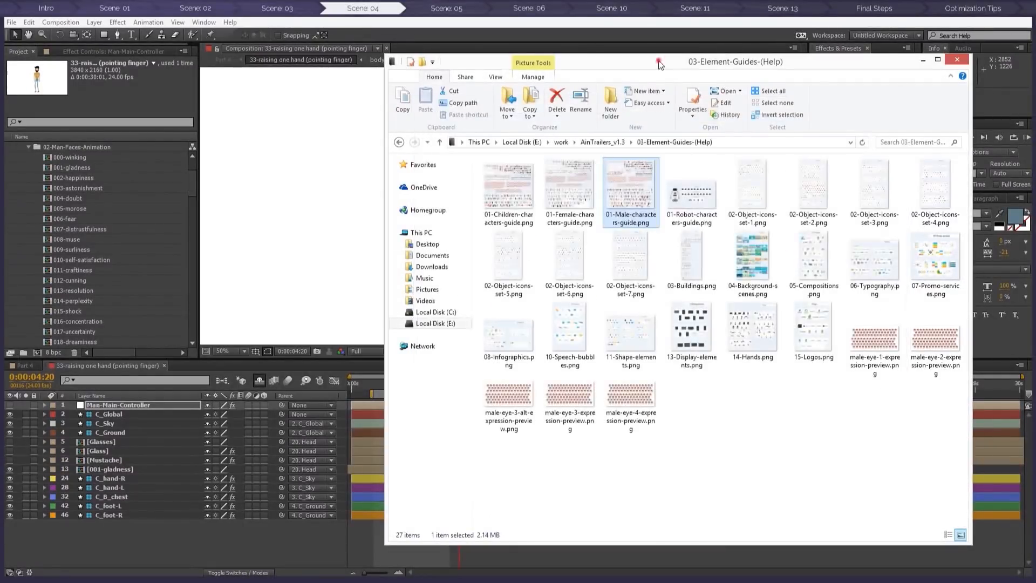
left_click_drag(658, 63, 1034, 77)
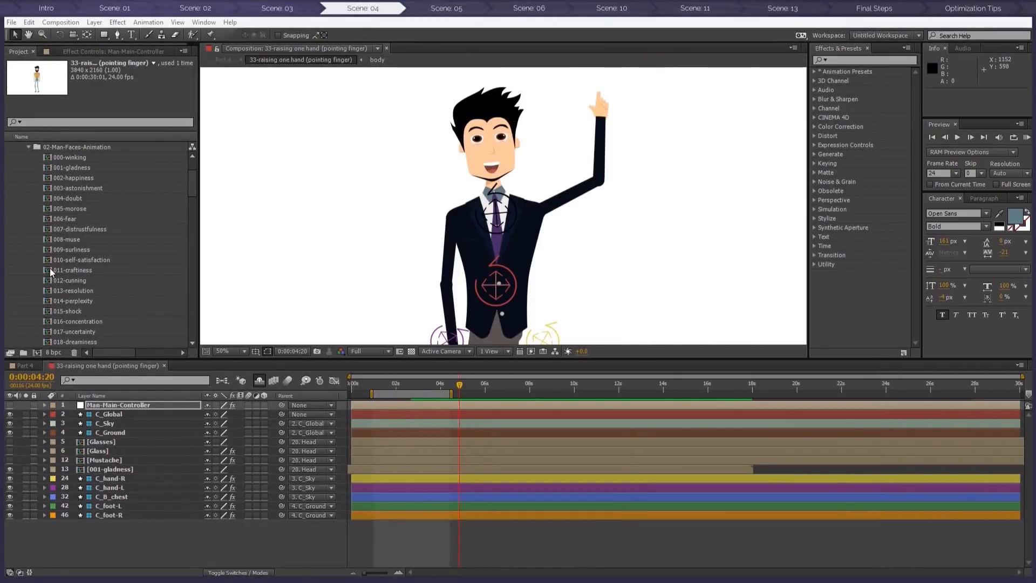
Replace the 001-gladness face layer in the pointing man composition with 041-calm
left_click(62, 262)
scroll(65, 270, "down", 10)
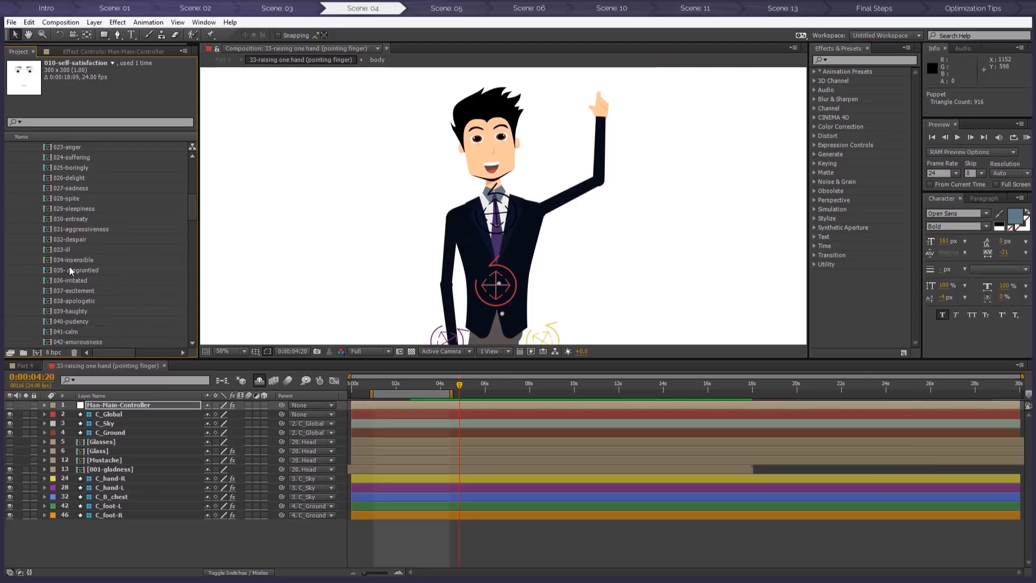
left_click(66, 269)
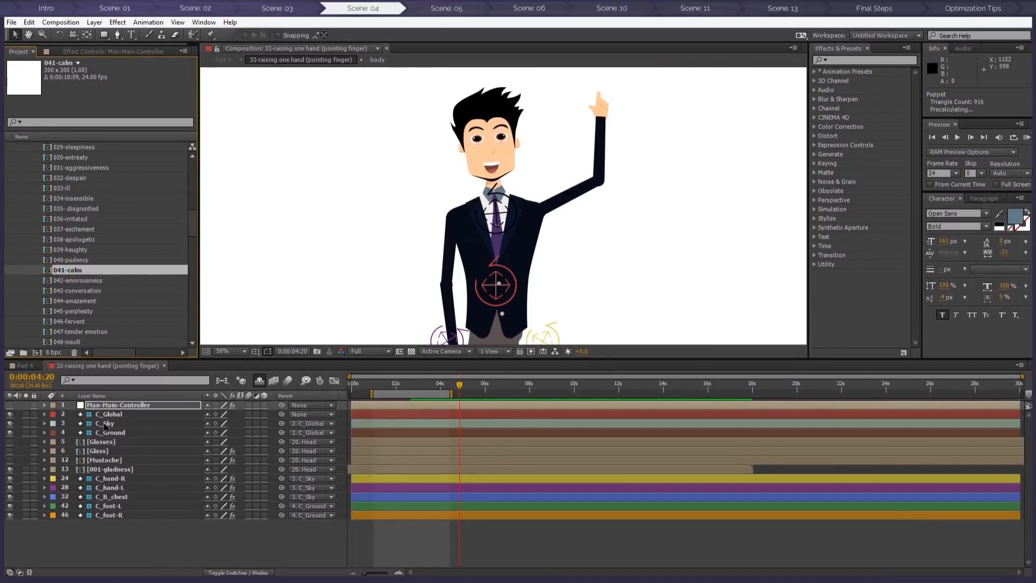
left_click(108, 469)
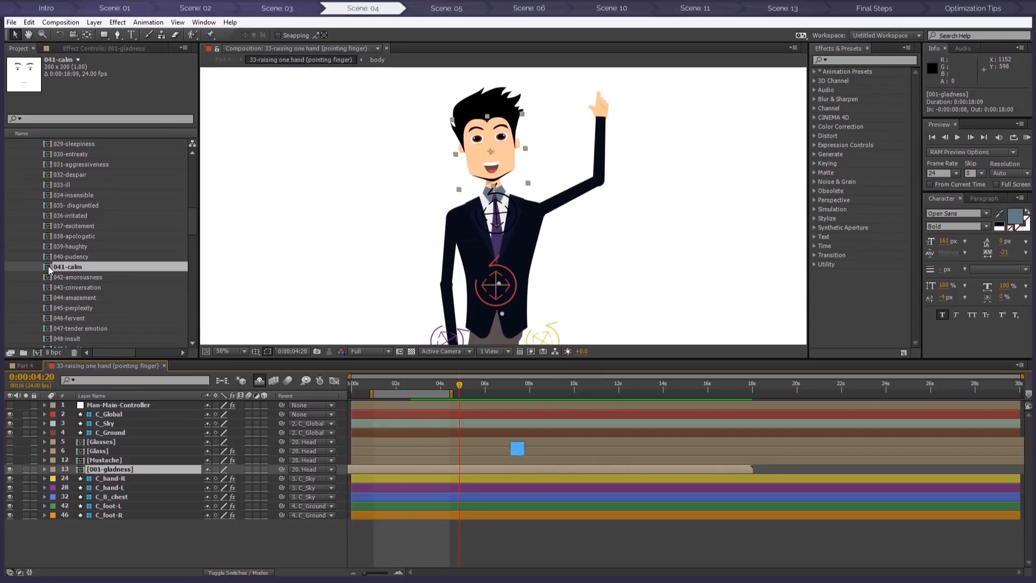
left_click_drag(48, 267, 80, 469)
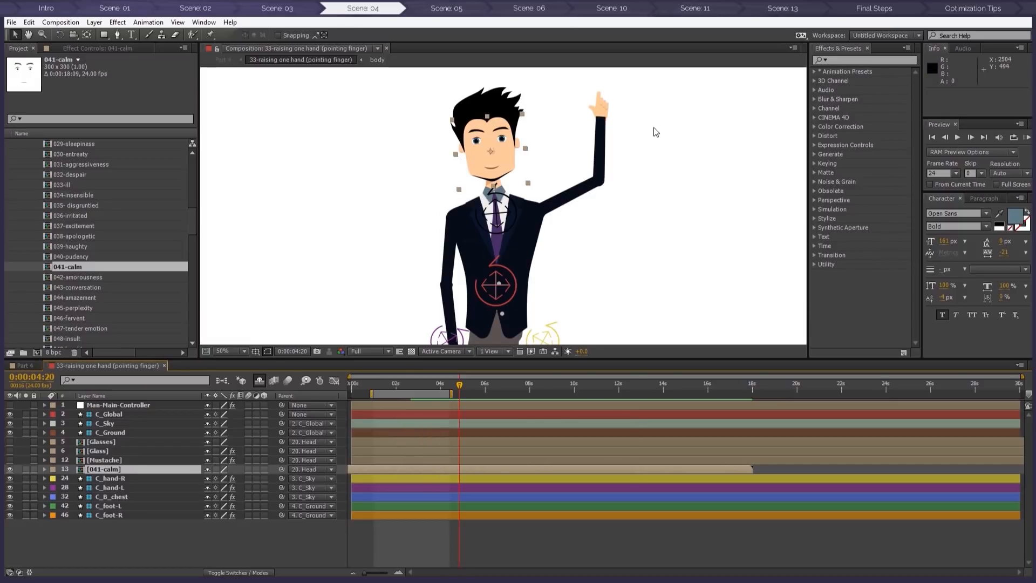
left_click(494, 528)
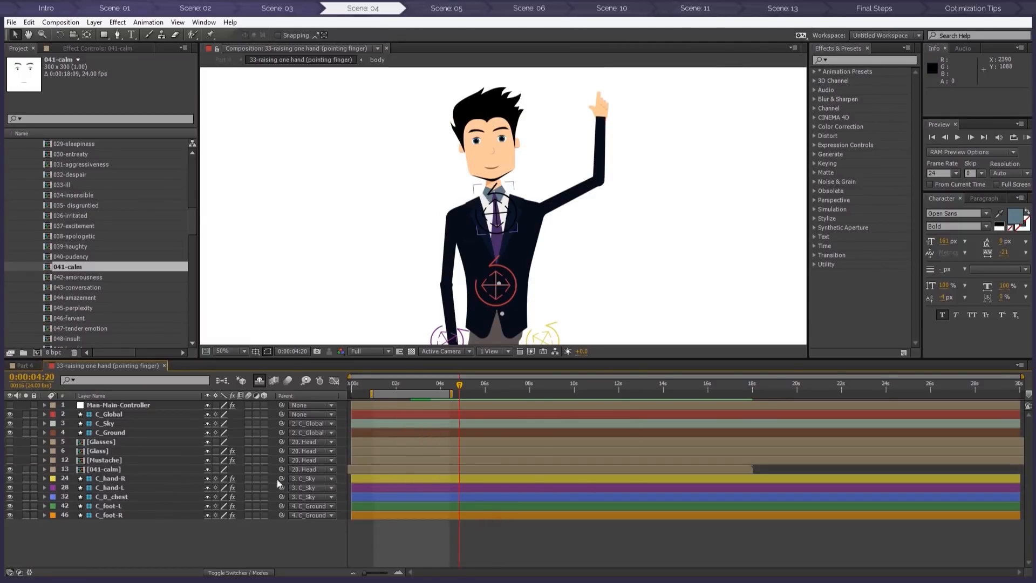
Open the 041-calm composition and set the Eyes slider of Eyes-eyebrows-control to 1
left_click(111, 468)
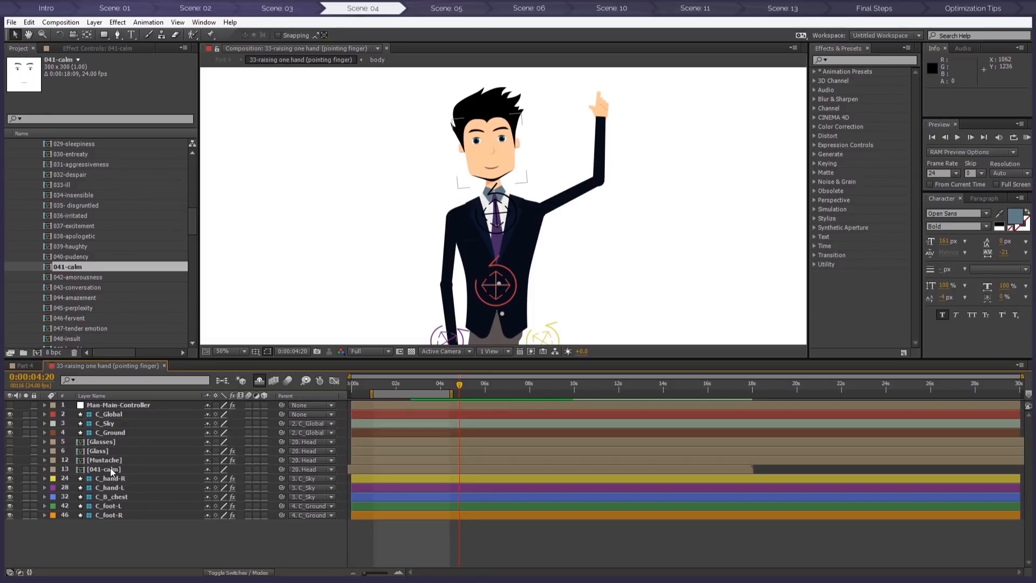
double_click(110, 467)
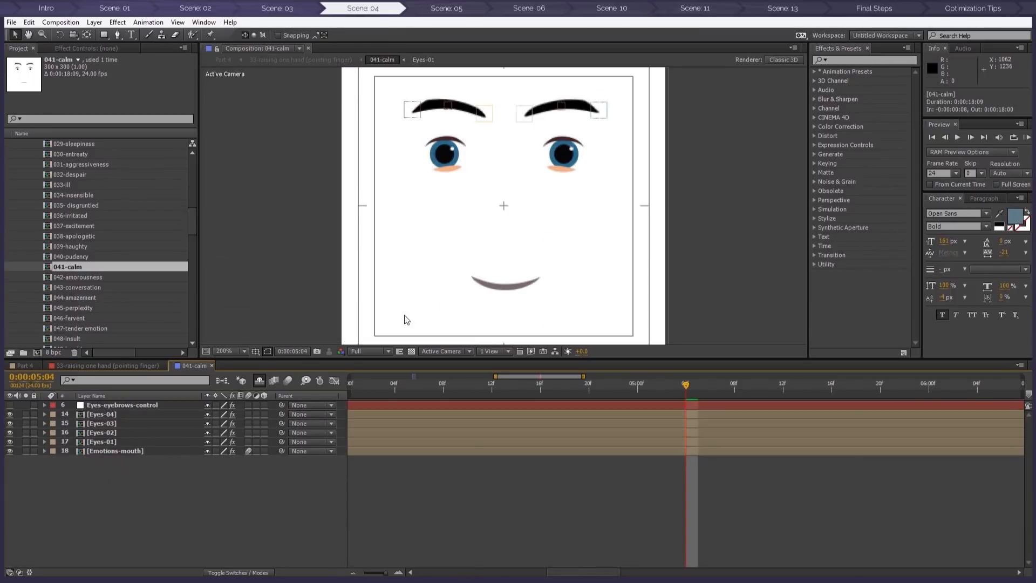
left_click(120, 404)
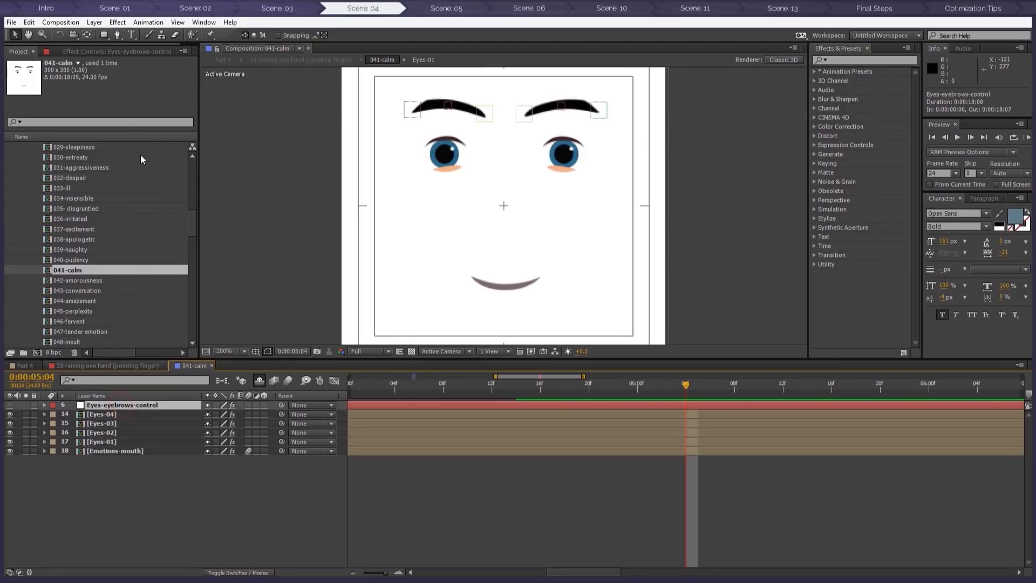
left_click(113, 51)
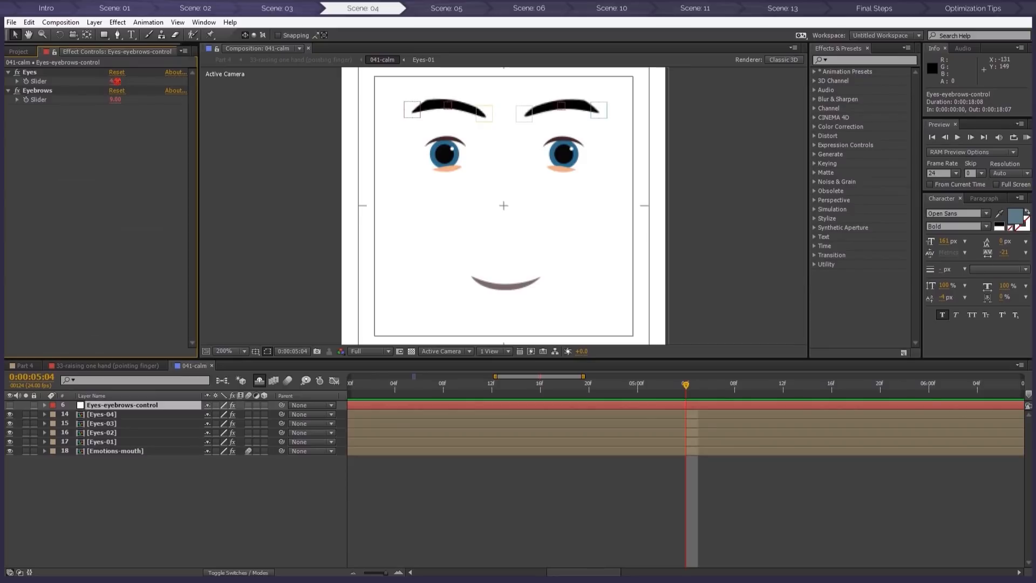
type("1")
key("Return")
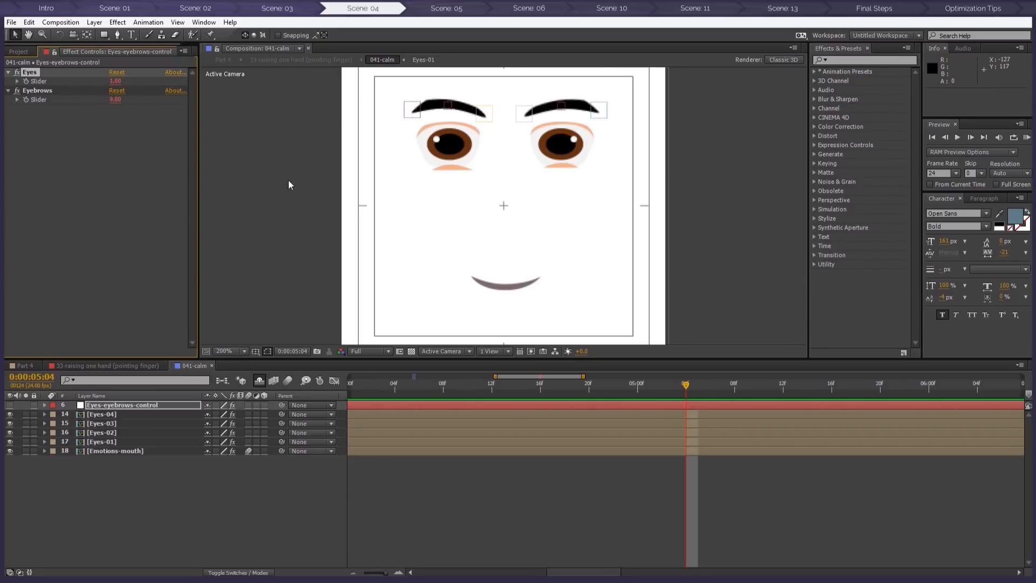
Show the keyframed properties of Eyes-01 and set its Slider-eyes keyframe at 0:00:01:17 to 9
left_click(103, 441)
key("u")
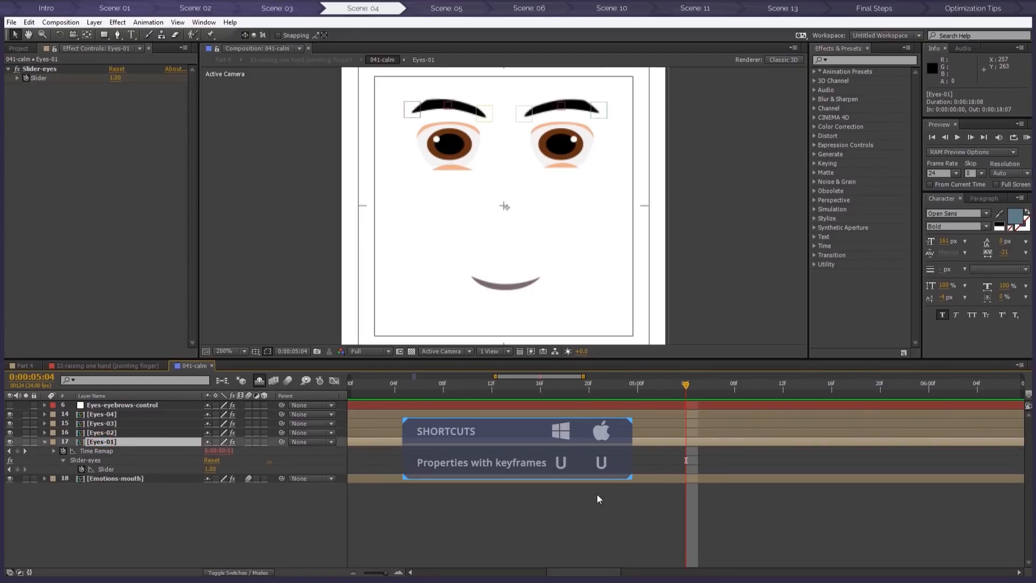
scroll(661, 438, "left", 10)
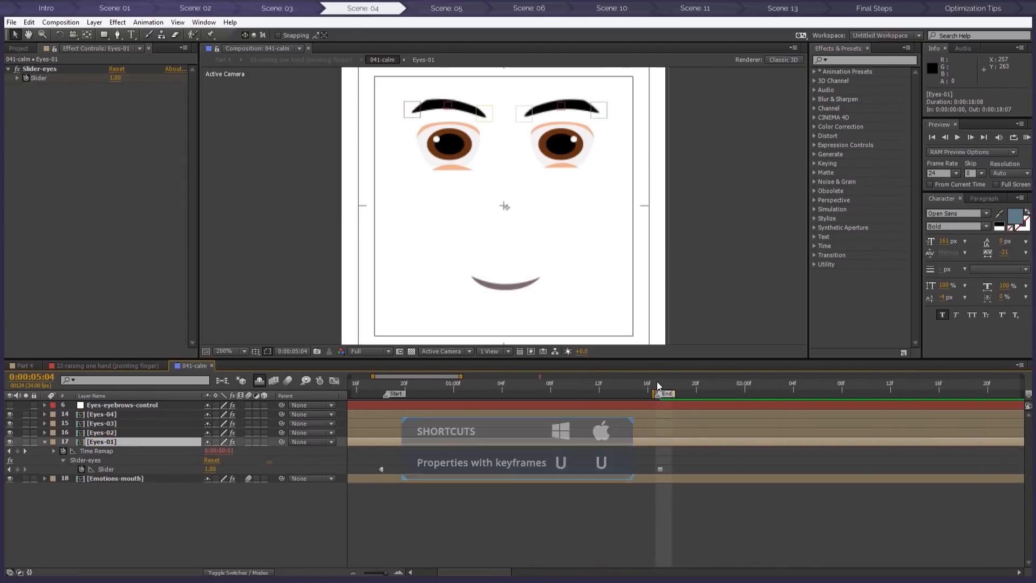
left_click(658, 384)
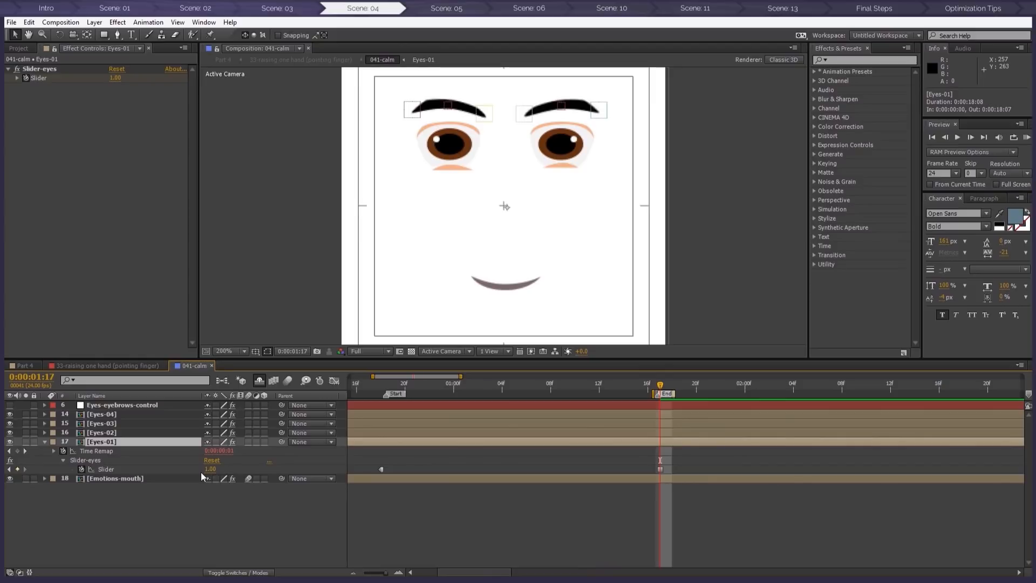
left_click_drag(210, 468, 217, 469)
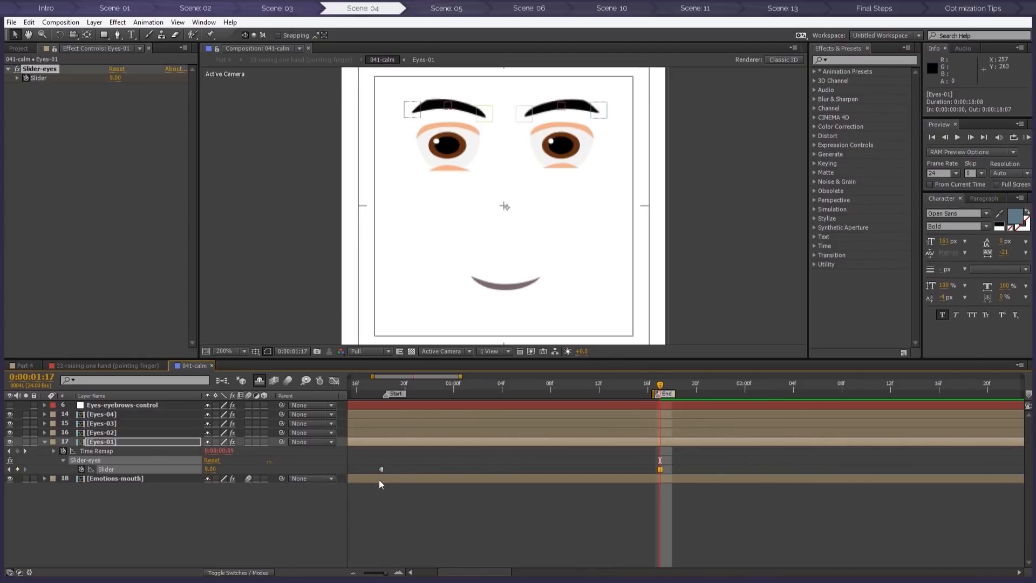
left_click(525, 505)
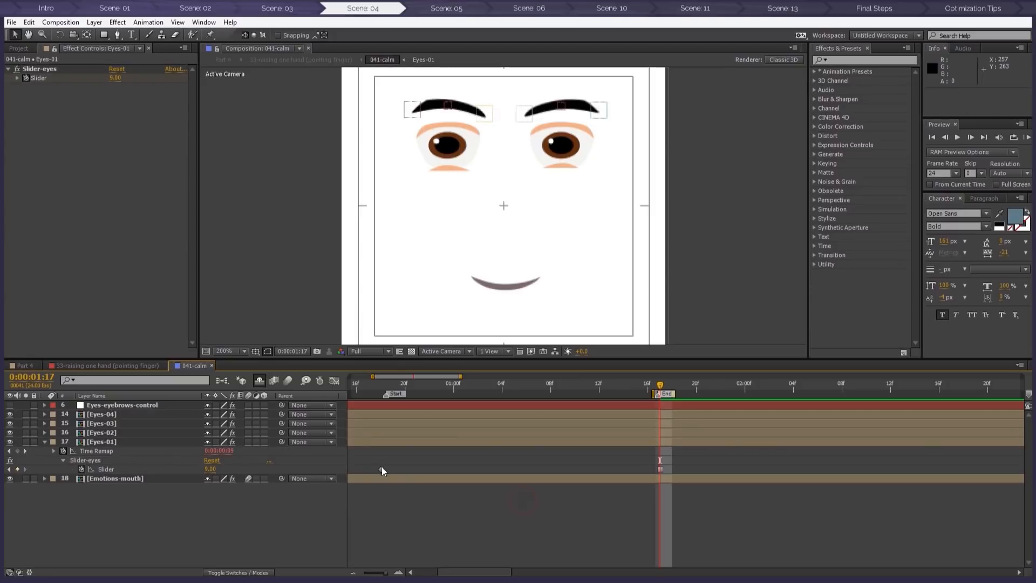
Set the Slider-mouth keyframe of Emotions-mouth at 0:00:01:17 to 7 and show the transparency grid
left_click(587, 480)
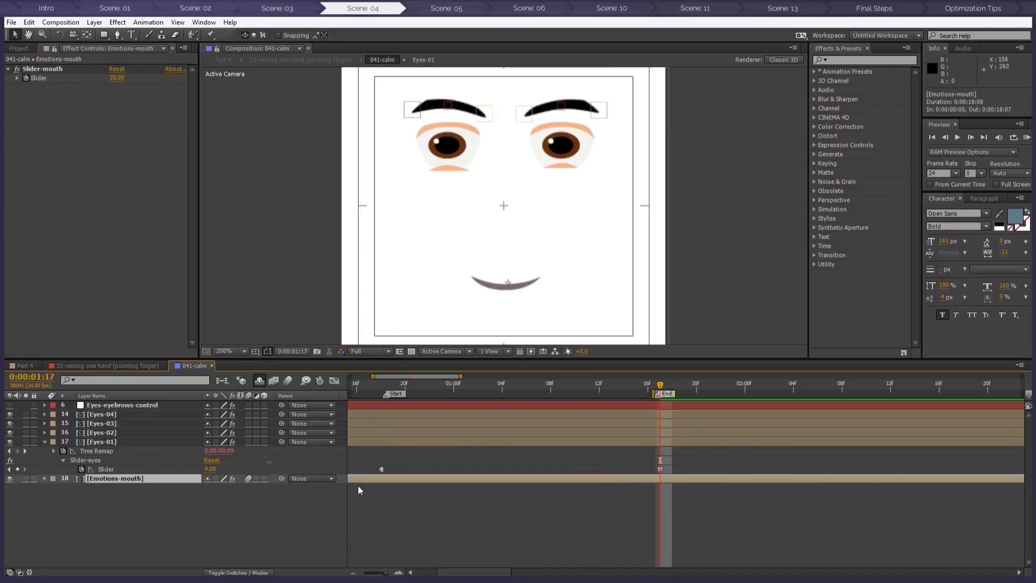
key("u")
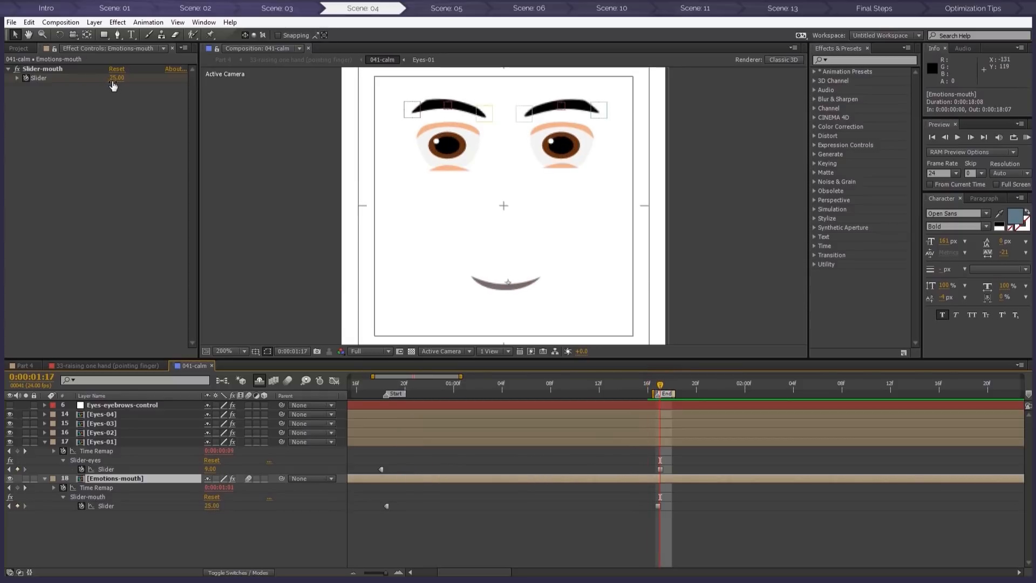
left_click_drag(115, 79, 150, 95)
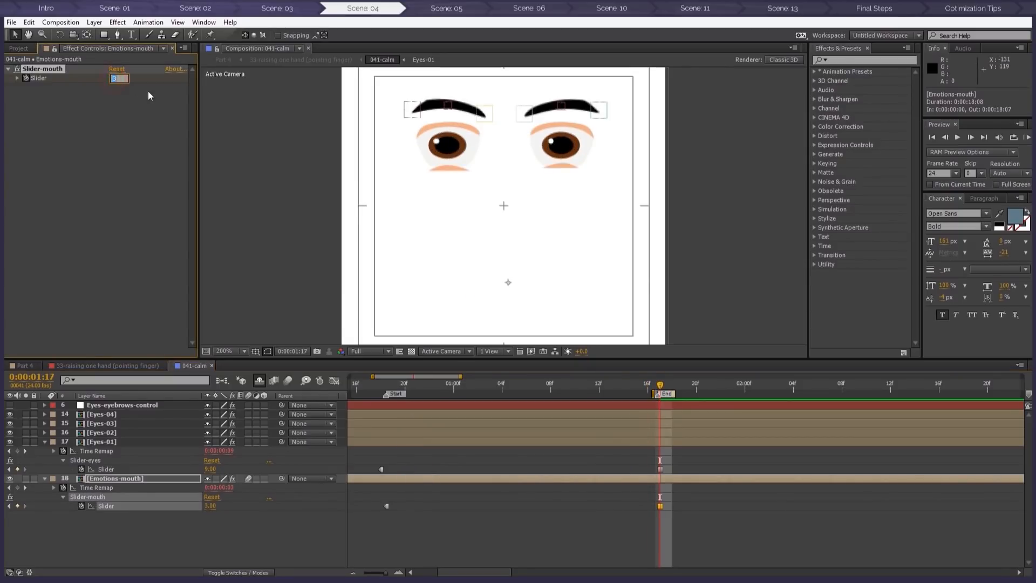
left_click(411, 351)
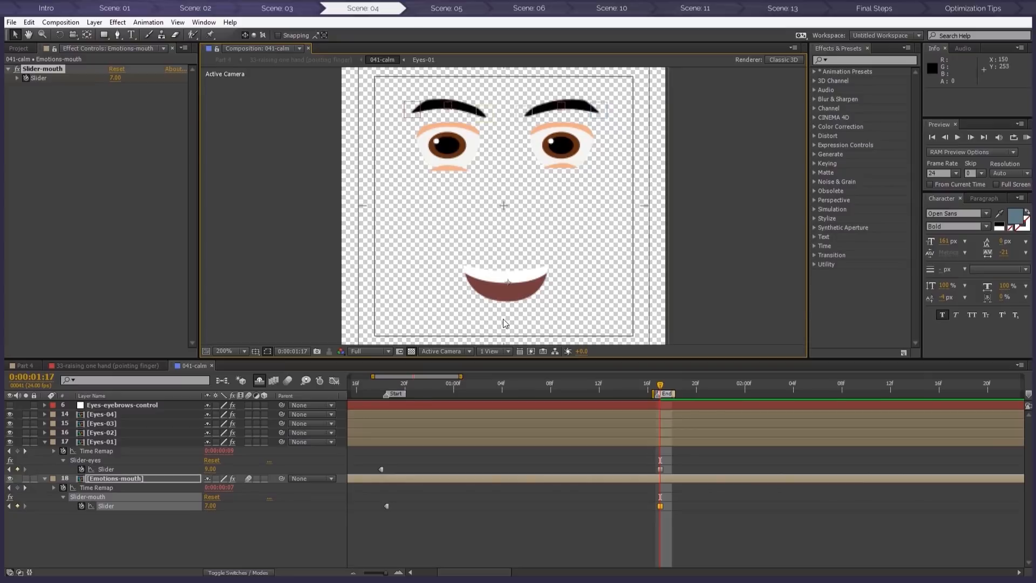
Check the new face in the pointing man composition, then return to Part 4 and preview the scene up to 0:00:03:06
left_click(311, 60)
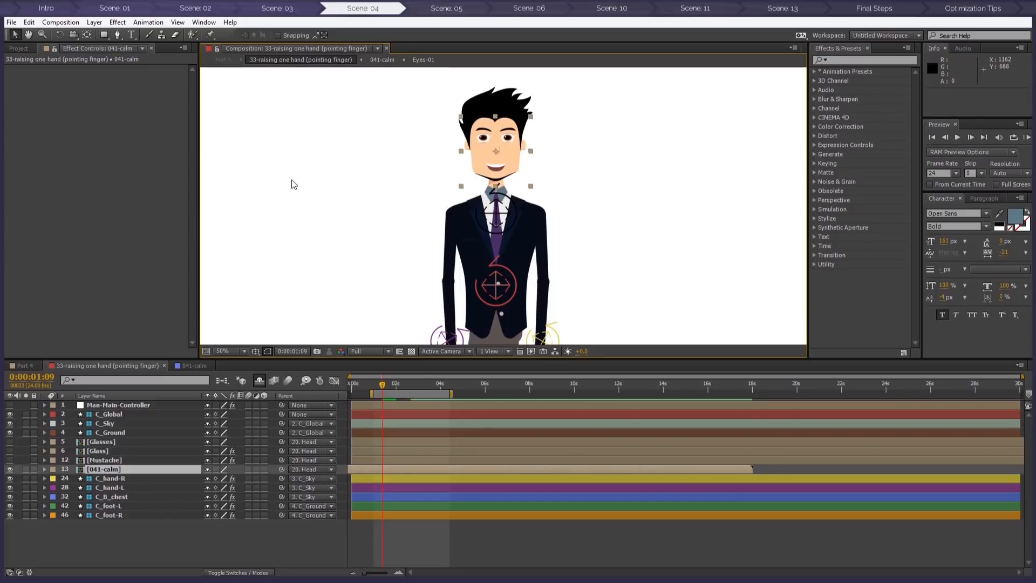
left_click(222, 60)
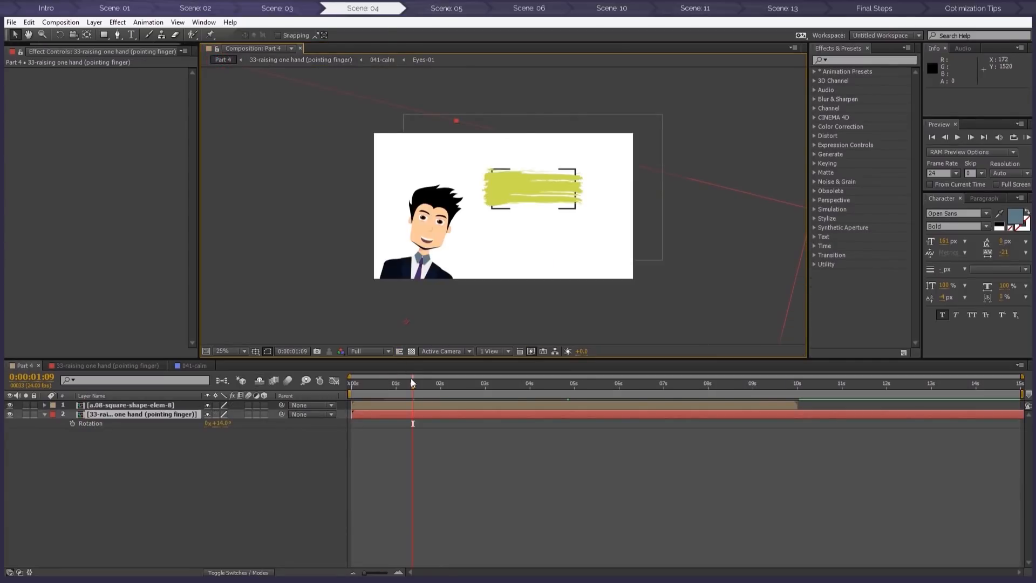
left_click_drag(426, 385, 497, 385)
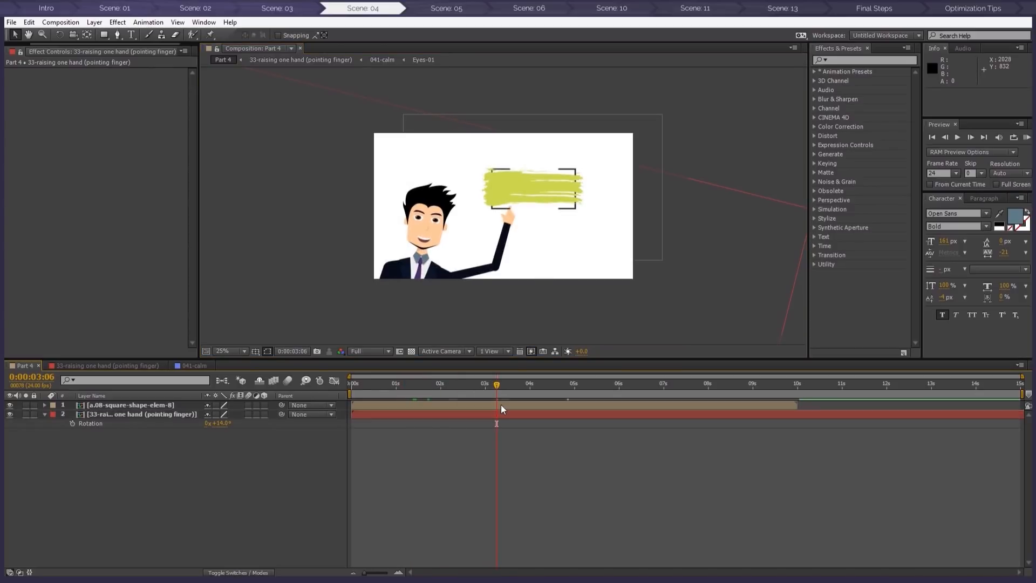
Open the a.08-square-shape-elem-8 composition with the transparency grid shown and set the Text Holder text to "with nonstop ideas"
left_click(502, 402)
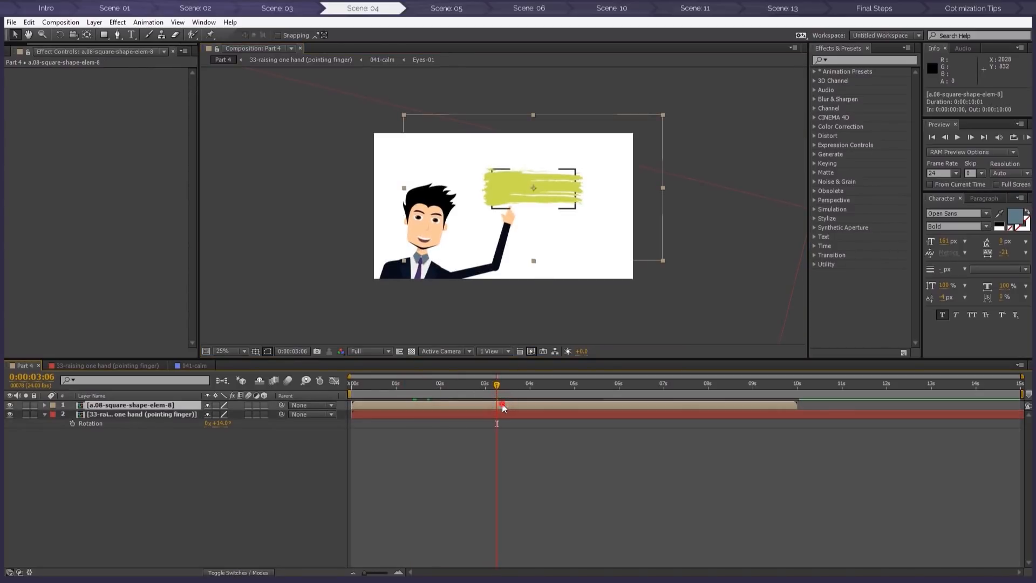
double_click(502, 404)
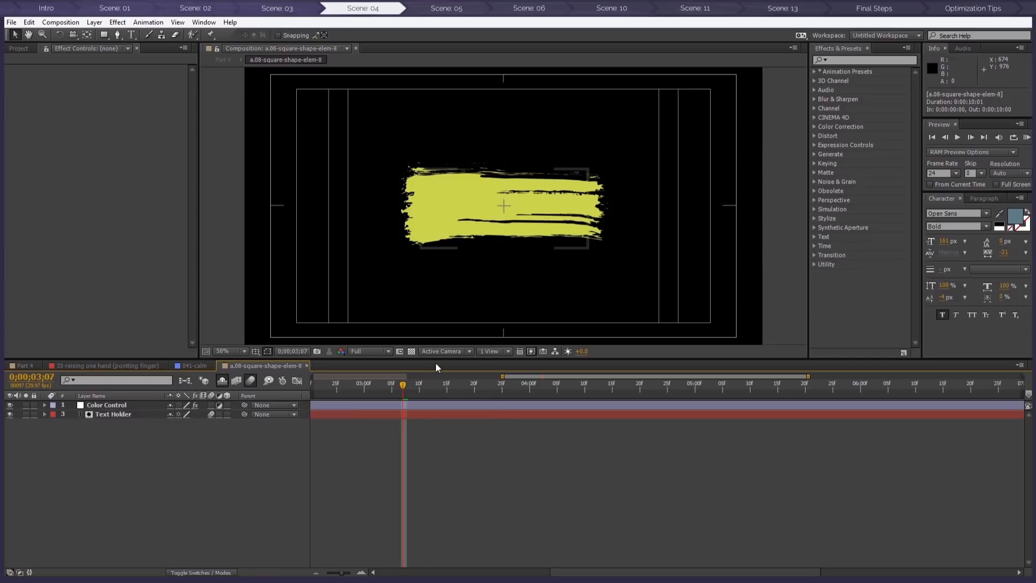
left_click(411, 351)
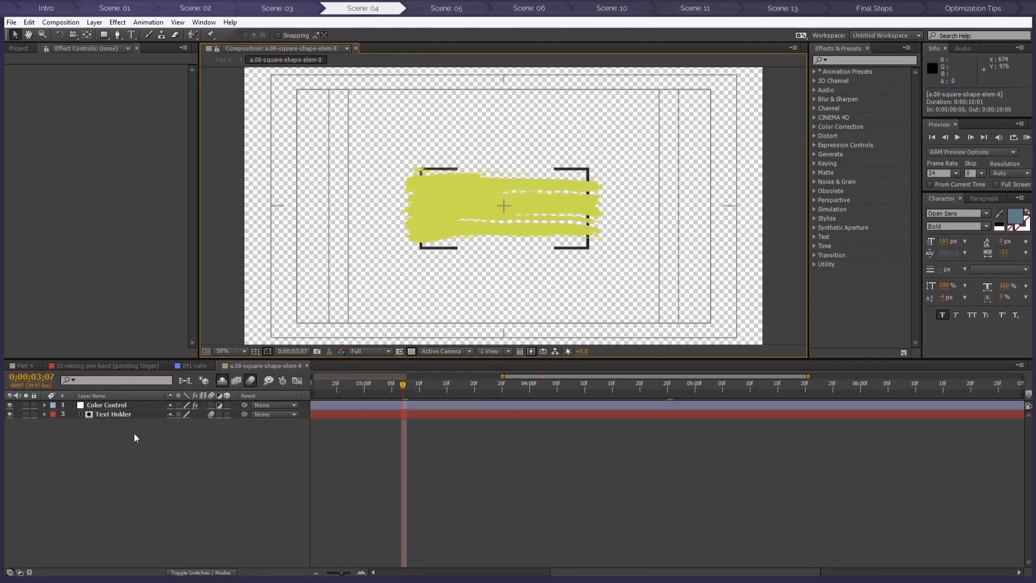
left_click(106, 414)
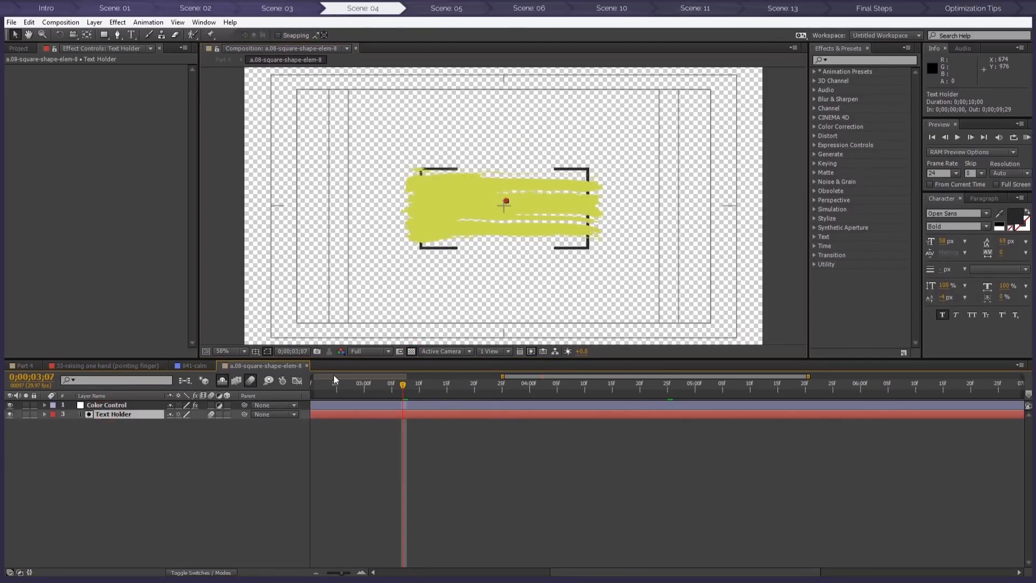
double_click(124, 419)
type("wit")
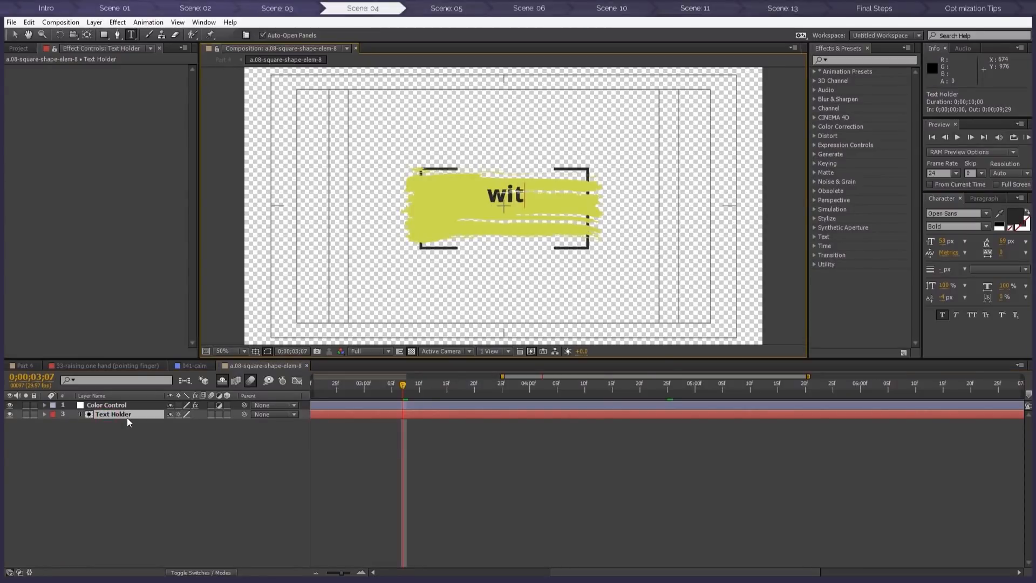
type("h nonstop idea")
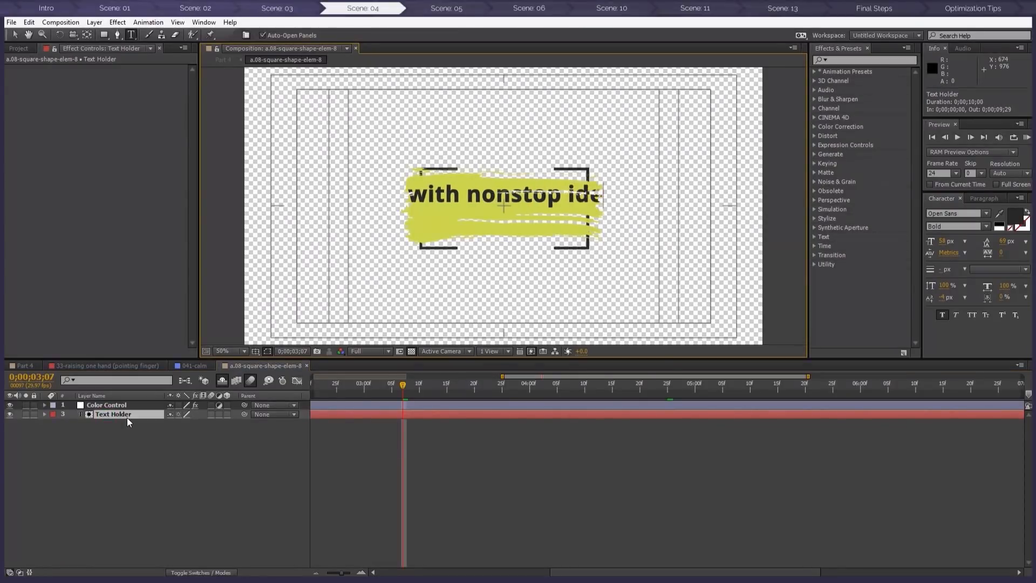
Centre the Text Holder text on the brush stroke at 961, 561 and set its scale to 110%
left_click(15, 35)
mouse_move(501, 204)
left_mouse_down()
mouse_move(492, 211)
mouse_move(499, 217)
left_mouse_up()
key("s")
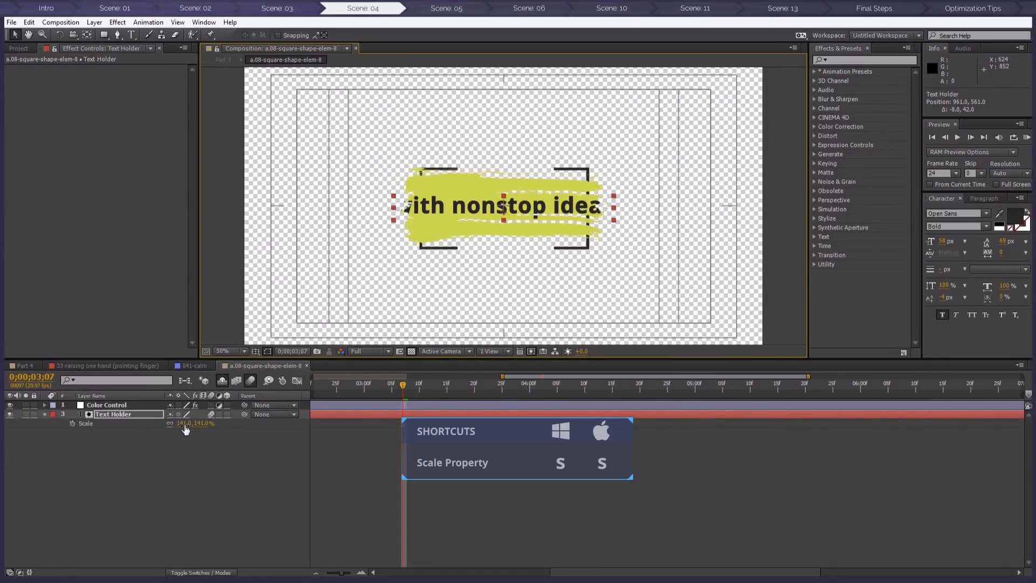
mouse_move(404, 383)
left_mouse_down()
mouse_move(291, 385)
mouse_move(457, 387)
left_mouse_up()
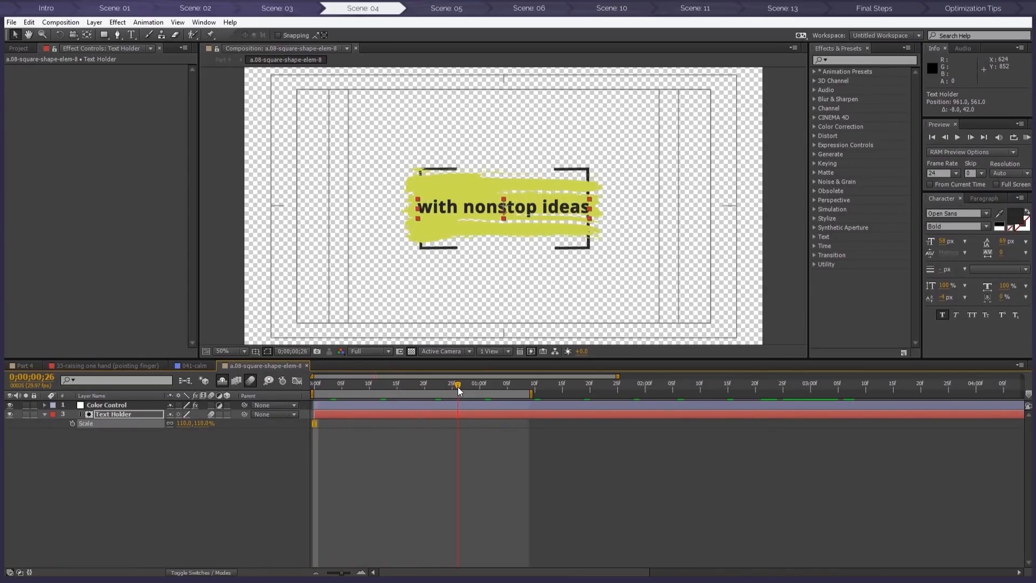
Return to Part 4 and shift the pointing man layer two seconds earlier, keeping its start at 0:00:00:00
left_click(223, 59)
left_click(458, 414)
left_click_drag(372, 386, 442, 391)
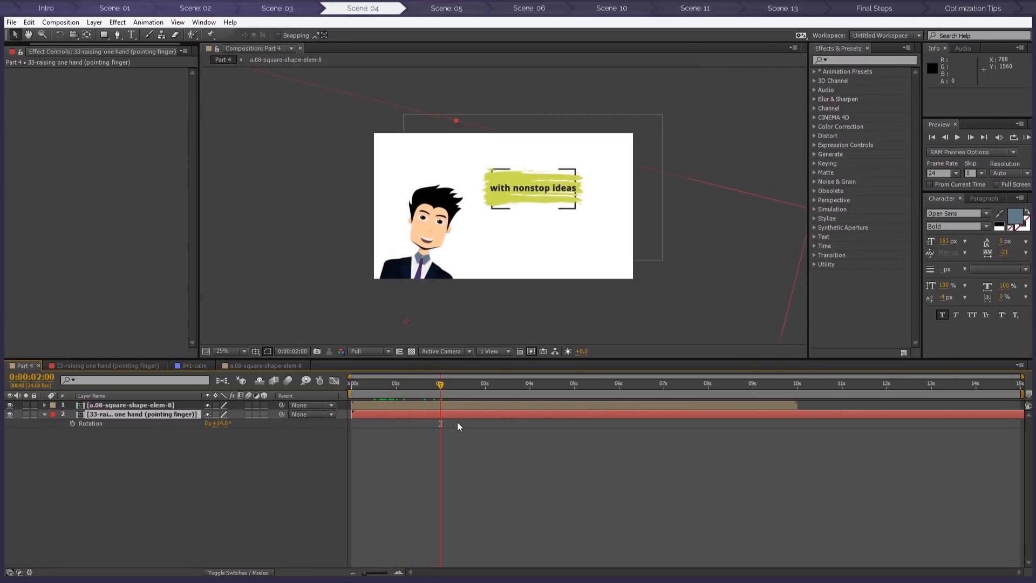
left_click_drag(353, 414, 407, 394)
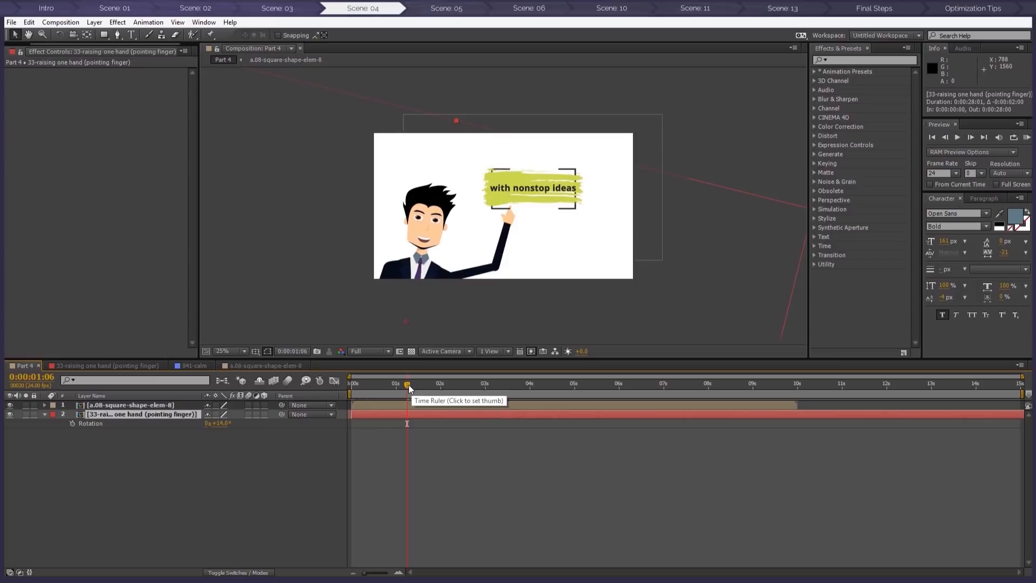
Keyframe the pointing man's position at 240, 1396 at 0:00:01:00 and off-screen at -328, 2124 at 0:00:00:00
key("p")
left_click_drag(404, 384, 341, 385)
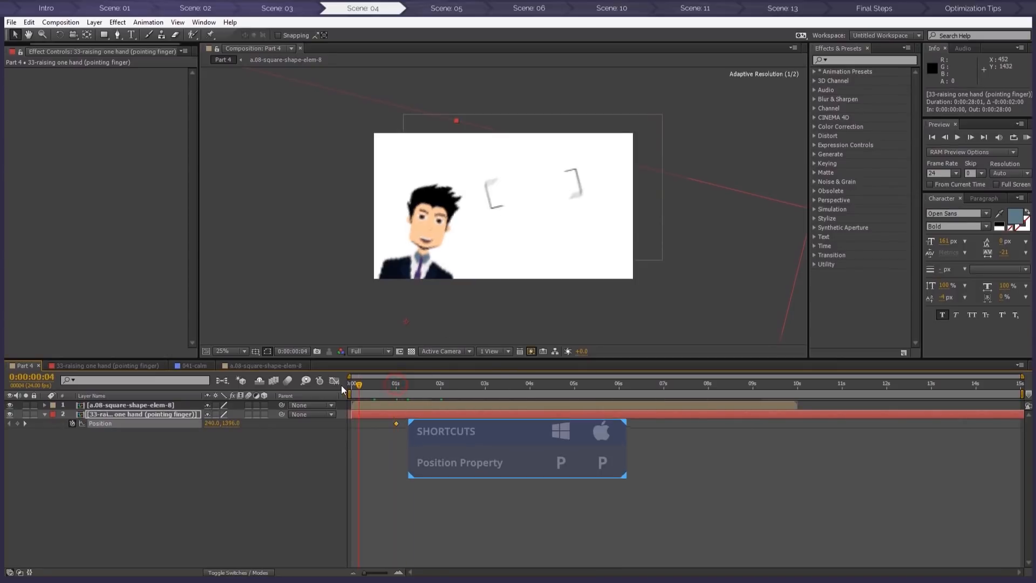
left_click_drag(431, 260, 405, 342)
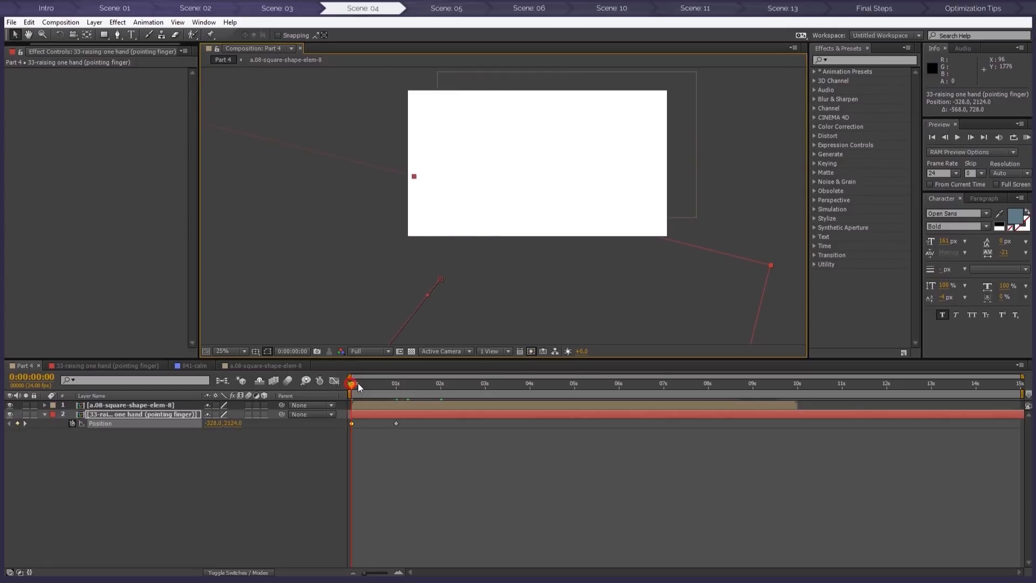
Move the man's second position keyframe to 0:00:00:20 and preview the entrance at Third resolution
mouse_move(371, 384)
left_mouse_down()
mouse_move(407, 383)
mouse_move(388, 381)
left_mouse_up()
left_click_drag(396, 424, 388, 423)
mouse_move(393, 389)
left_mouse_down()
mouse_move(367, 383)
mouse_move(388, 384)
mouse_move(422, 416)
mouse_move(351, 425)
mouse_move(367, 384)
mouse_move(409, 384)
left_mouse_up()
left_click(362, 435)
left_click(372, 351)
left_click(378, 394)
left_click(398, 385)
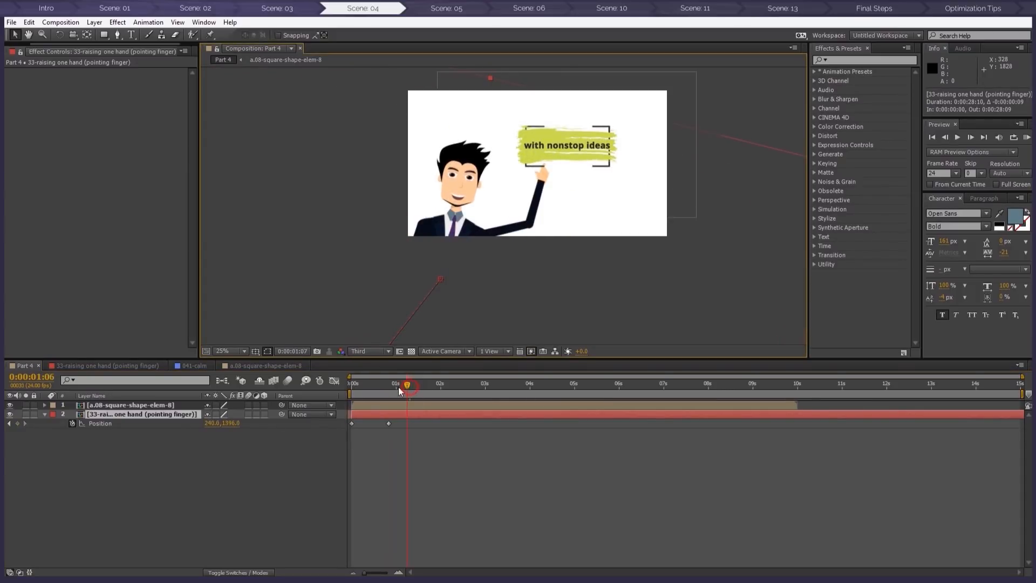
left_click(324, 432)
Collapse the 01-male-characters.aep folder in the project and import lightbulb.ai as footage
left_click(11, 52)
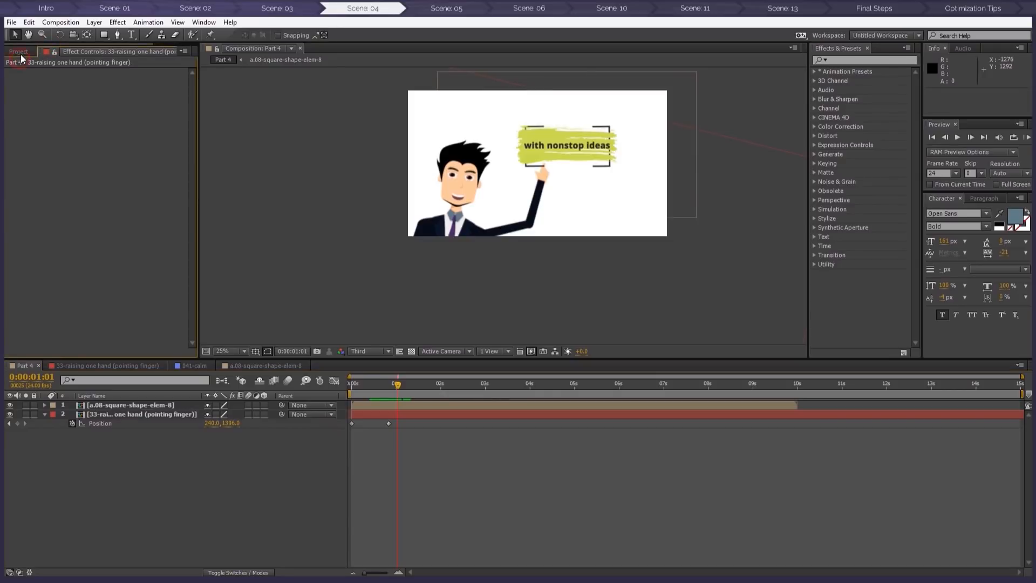
scroll(80, 189, "up", 12)
left_click(30, 208)
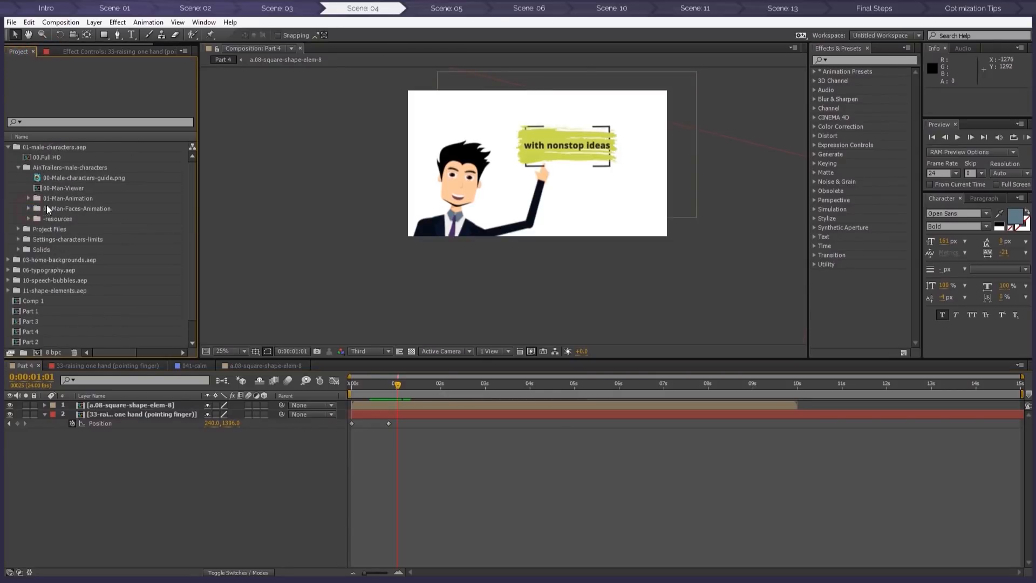
left_click(11, 147)
right_click(93, 284)
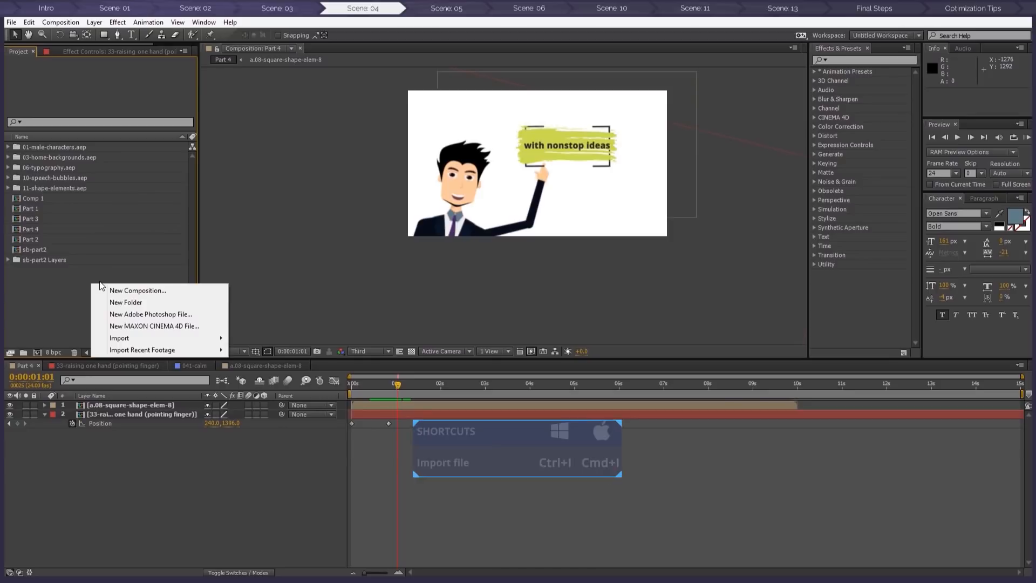
mouse_move(215, 338)
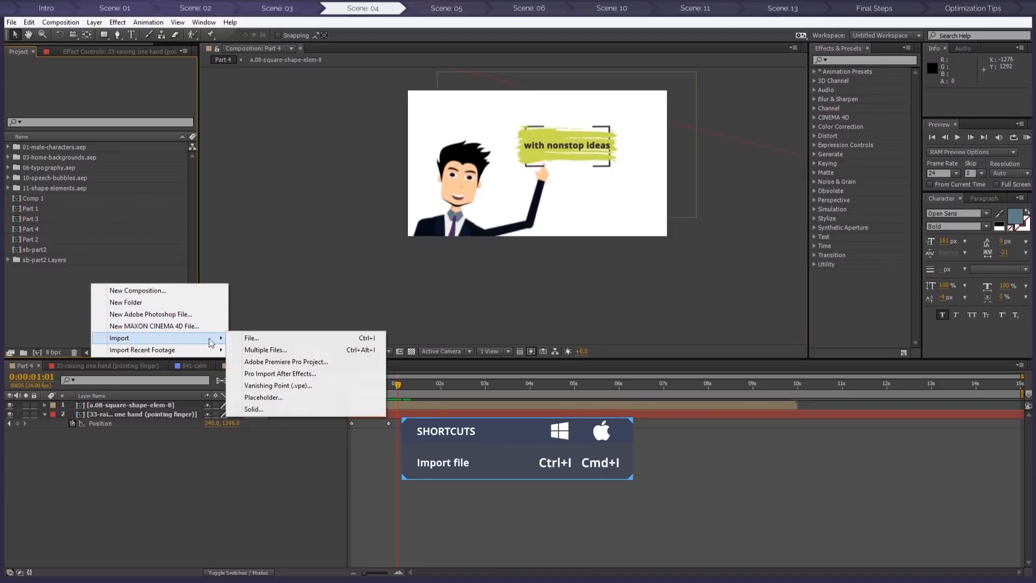
left_click(264, 338)
left_click(140, 138)
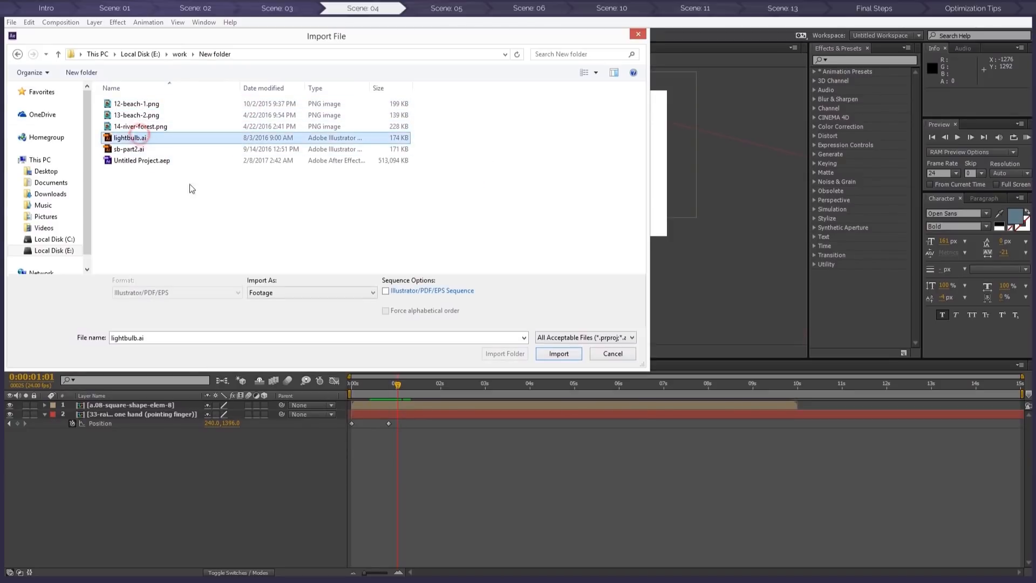
left_click(548, 355)
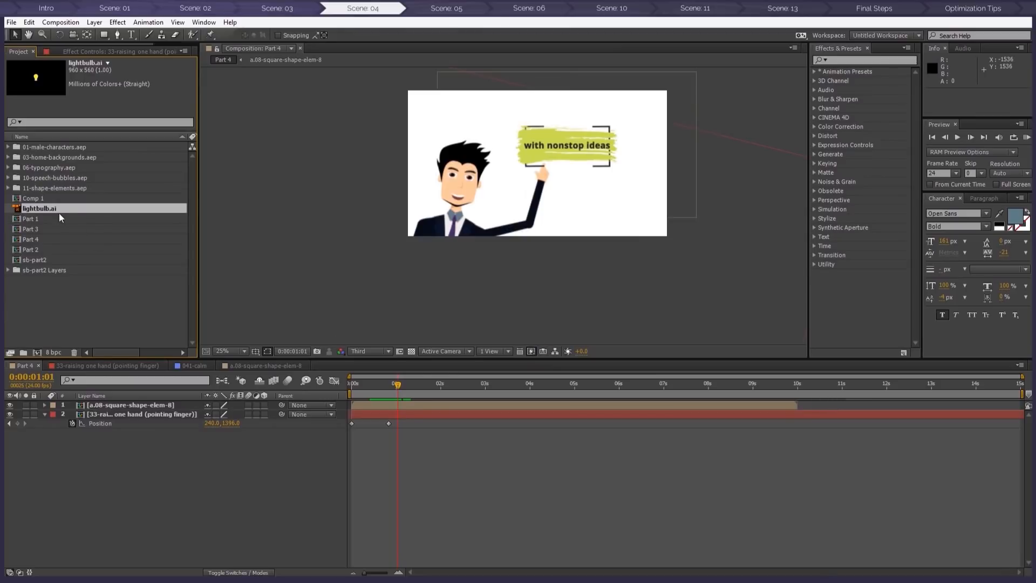
Add lightbulb.ai to Part 4 above the man's head at 496, 172, scaled to 200% and rotated 12°
left_click_drag(50, 206, 205, 395)
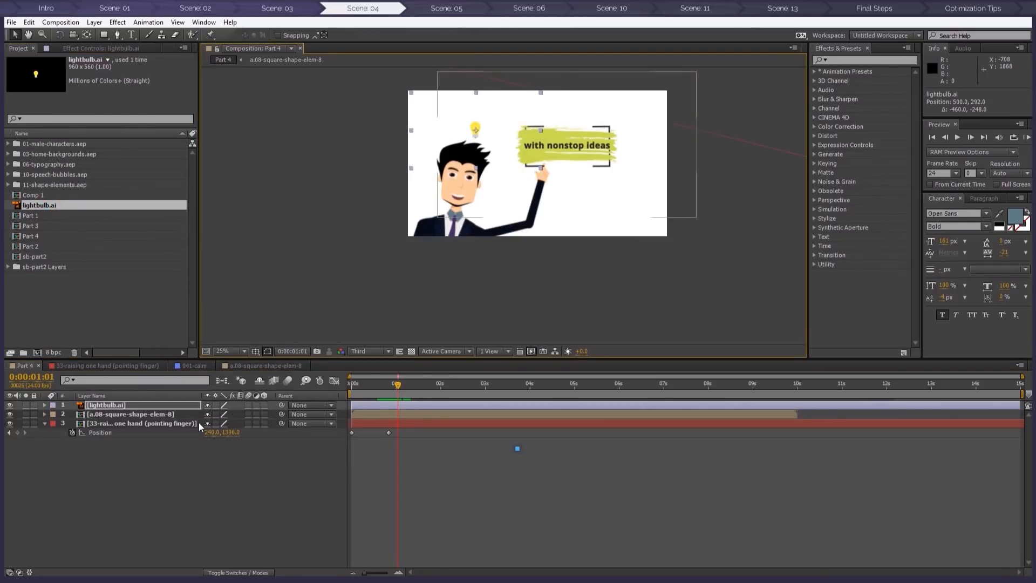
key("s")
left_click_drag(235, 414, 288, 421)
key("r")
left_click_drag(222, 414, 229, 415)
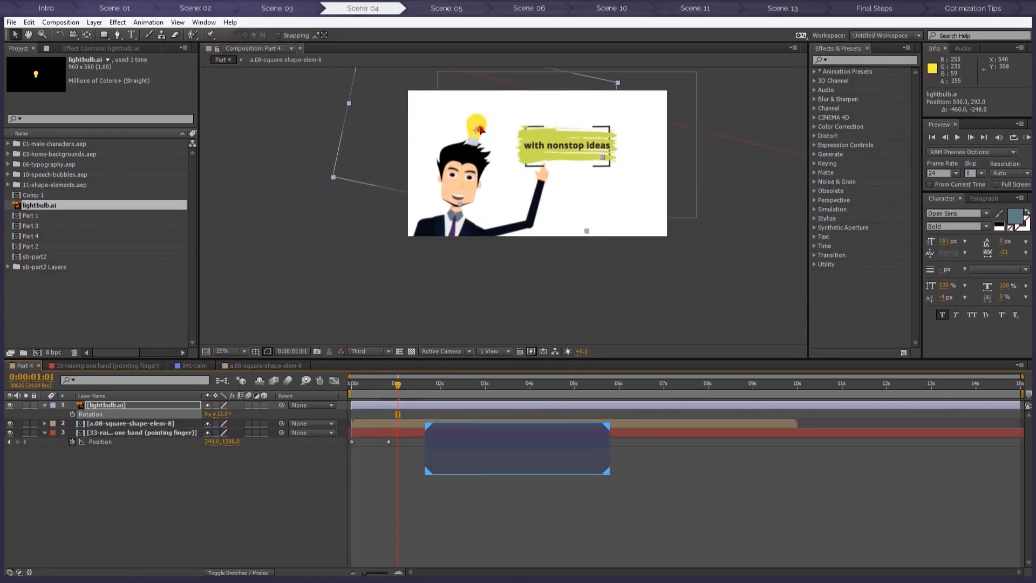
left_click_drag(479, 129, 478, 113)
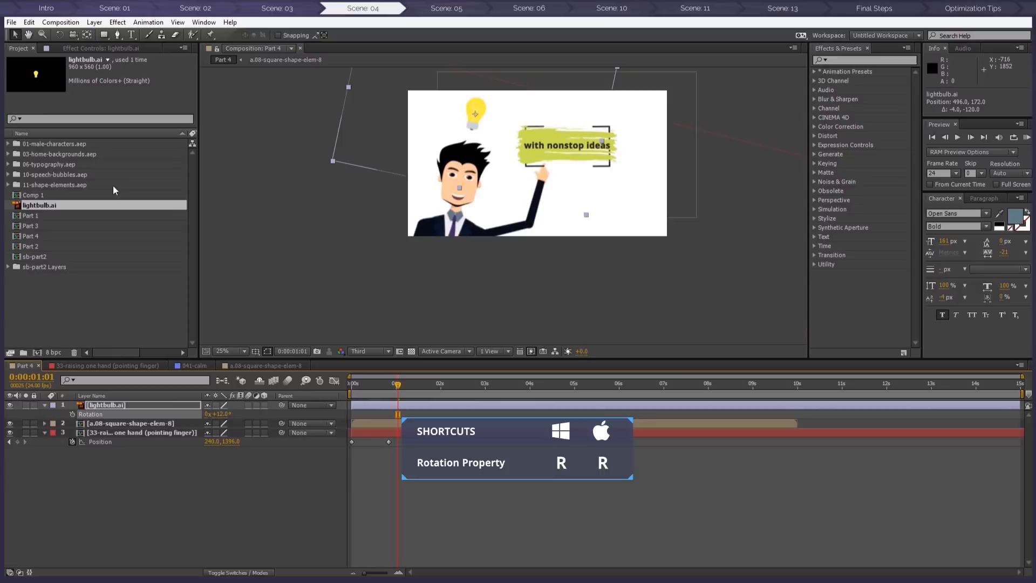
Move the lightbulb's anchor point to its base and nudge the bulb to position 492, 296
key("y")
left_click_drag(475, 114, 472, 130)
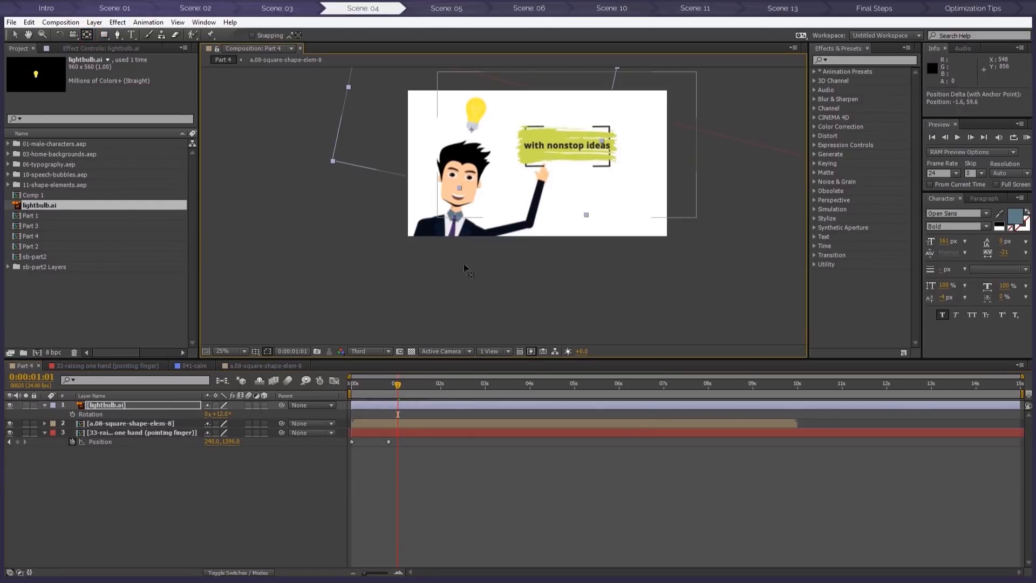
key("v")
left_click(475, 118)
left_click_drag(476, 120, 480, 121)
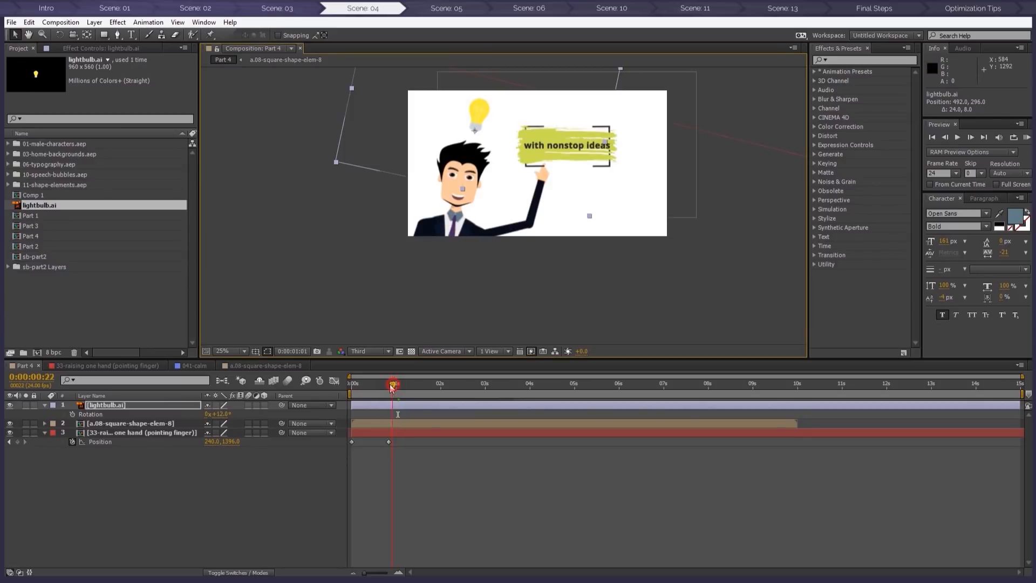
Add a 200% scale keyframe to the lightbulb at 0:00:00:20 and turn on continuous rasterization for its layer
left_click_drag(391, 385, 388, 385)
left_click(393, 415)
key("s")
left_click(114, 406)
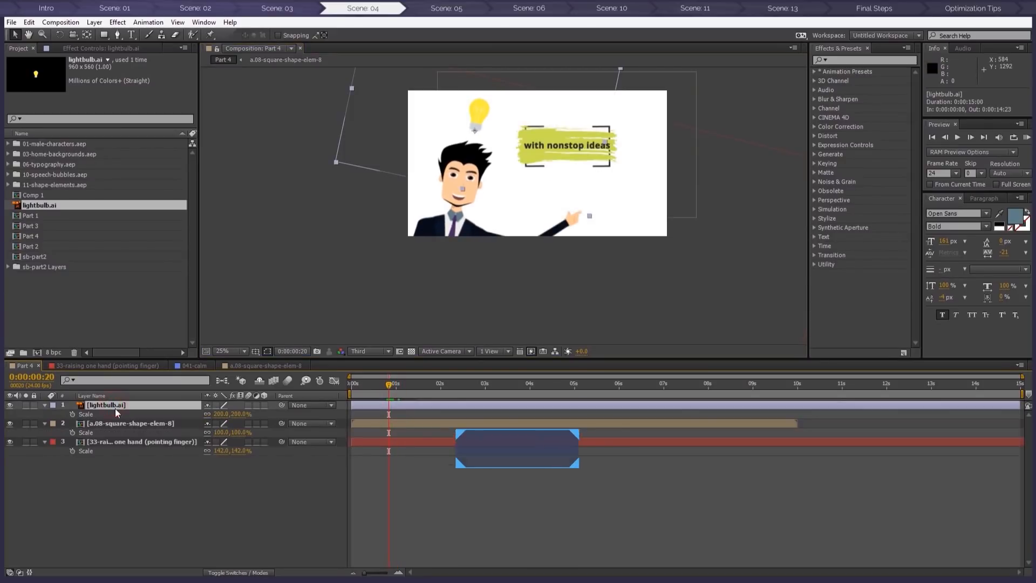
key("s")
key("s")
left_click(73, 413)
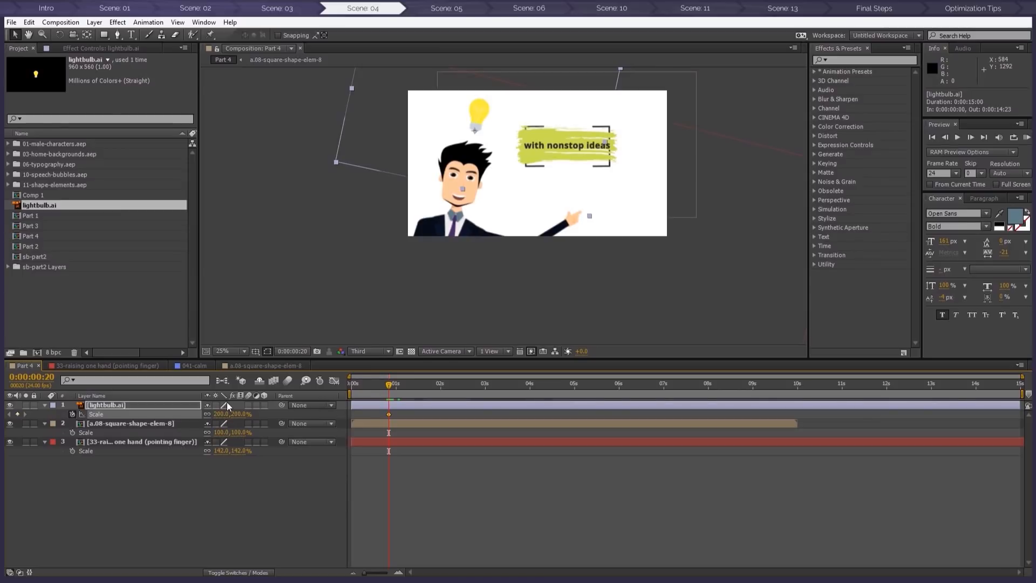
left_click(216, 404)
Add a closing 200% scale keyframe to the lightbulb, ease both scale keyframes and place the last at 0:00:01:04
left_click_drag(389, 388, 413, 393)
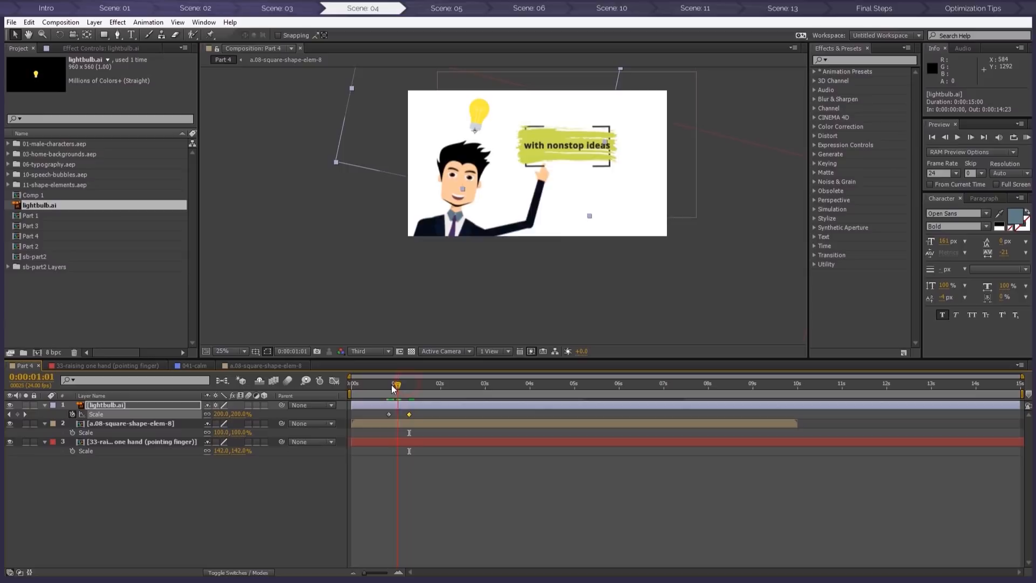
left_click(390, 384)
left_click_drag(416, 413, 409, 384)
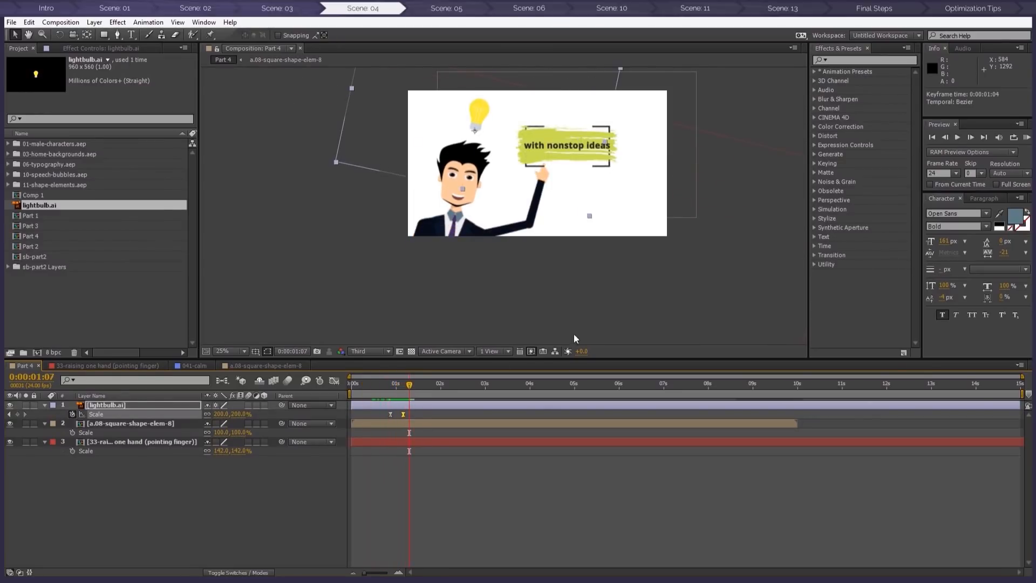
left_click(673, 268)
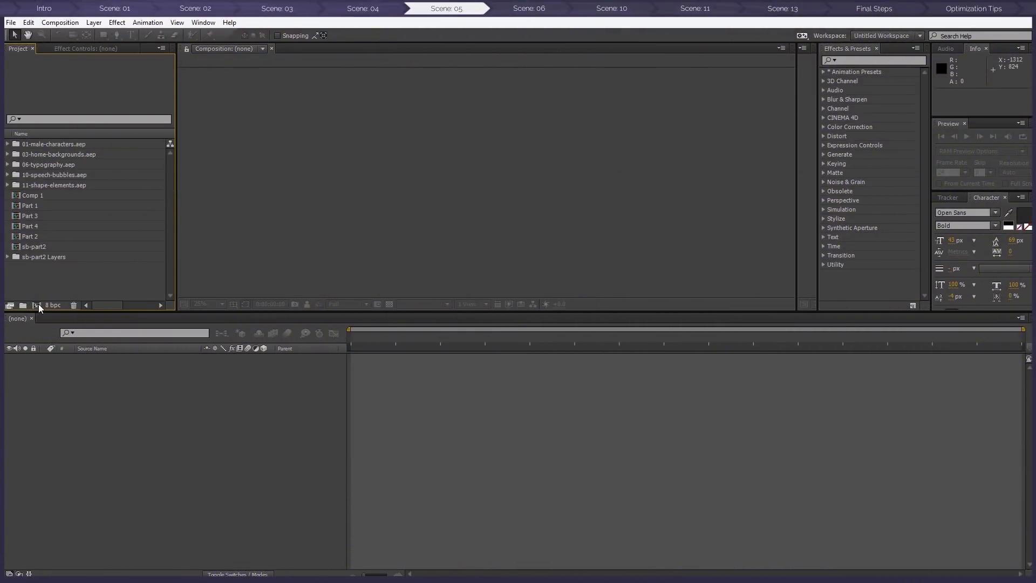
Create a new 1920 x 1080, 24 fps, 15-second composition named Part 5
left_click(37, 306)
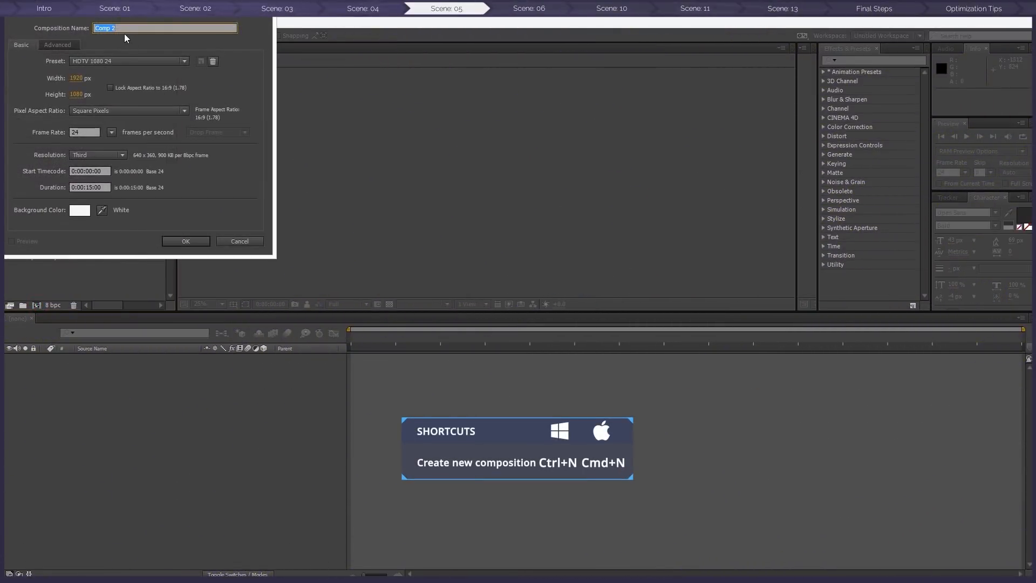
type("Part ")
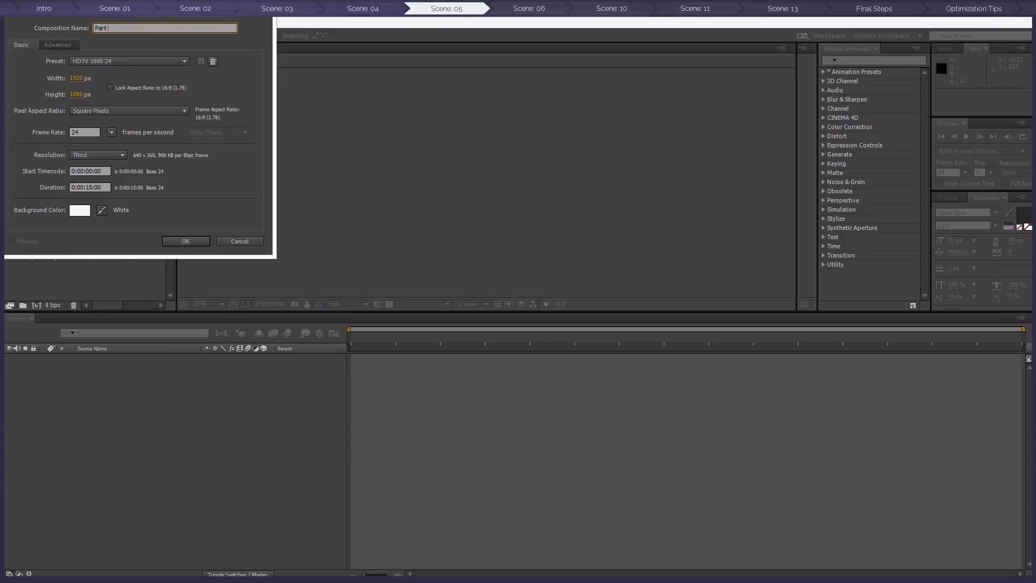
type("5")
key("Return")
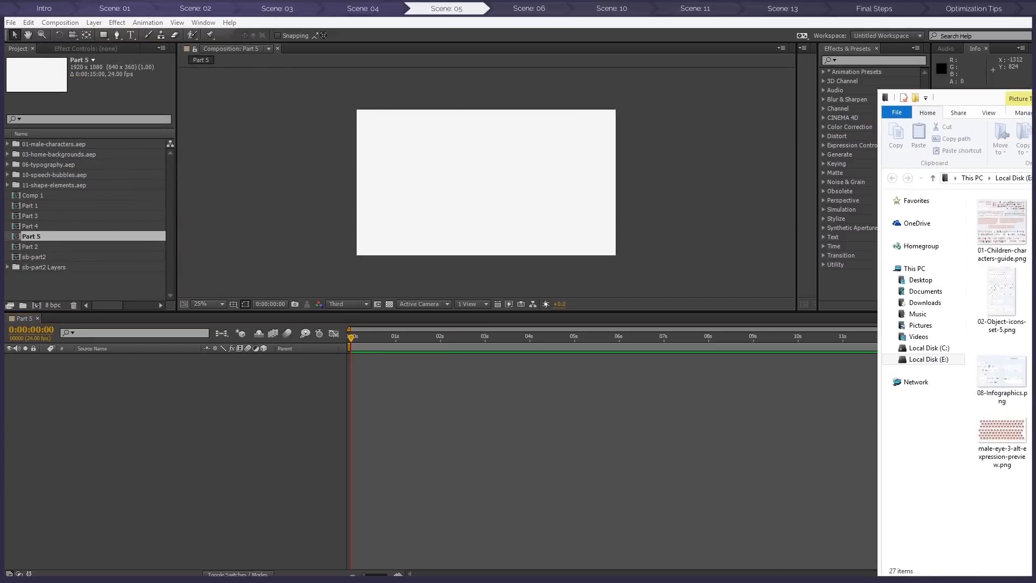
Open the 05-Compositions.png guide in Windows Photo Viewer, look through the available ready-made compositions and close it
double_click(869, 271)
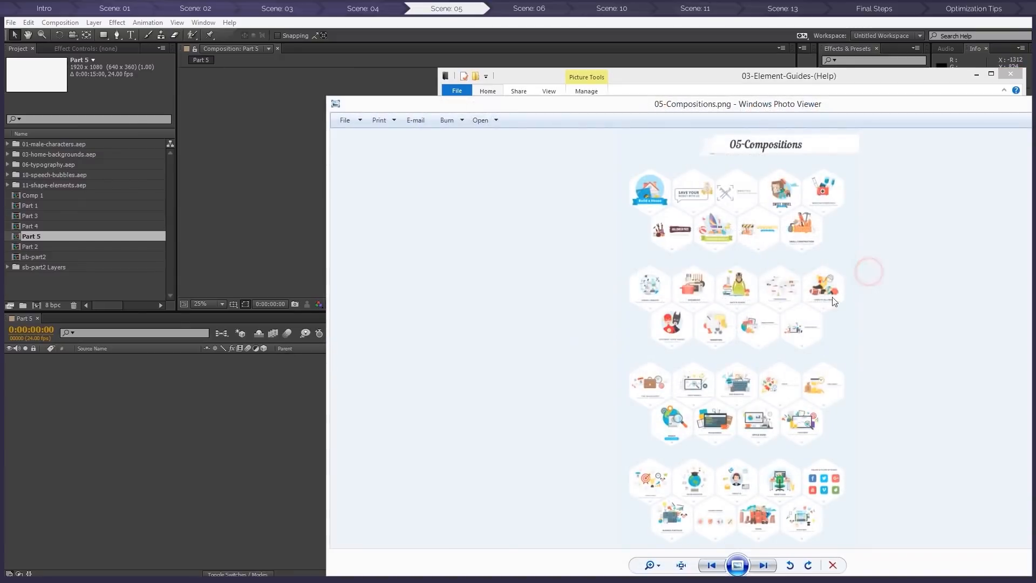
scroll(726, 228, "up", 2)
left_click_drag(804, 445, 820, 192)
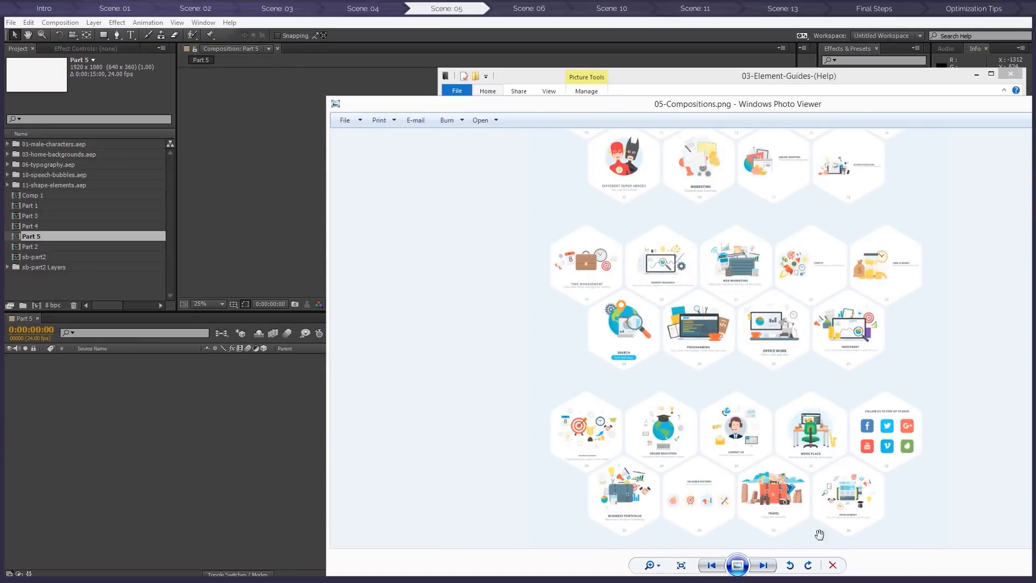
key("alt+F4")
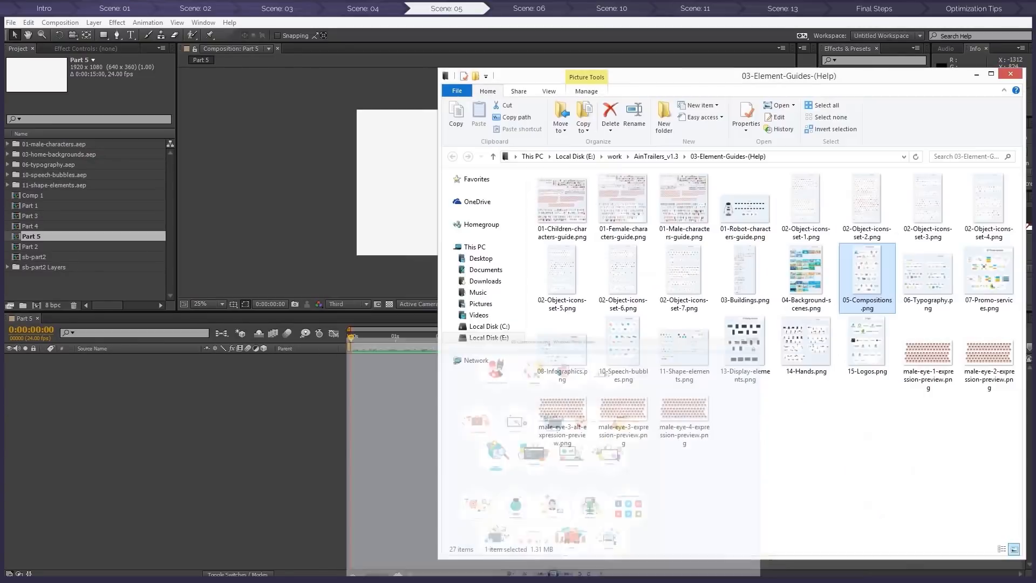
Import the 05-compositions.aep template project from the 05-Separate-templates folder
left_click_drag(876, 74, 1035, 73)
left_click(77, 285)
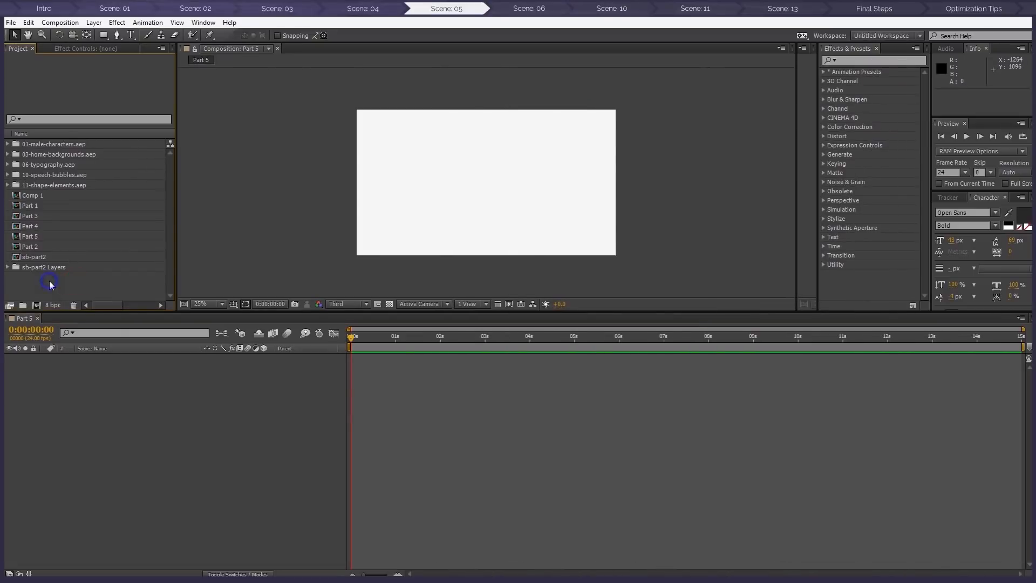
right_click(48, 280)
mouse_move(139, 335)
left_click(211, 335)
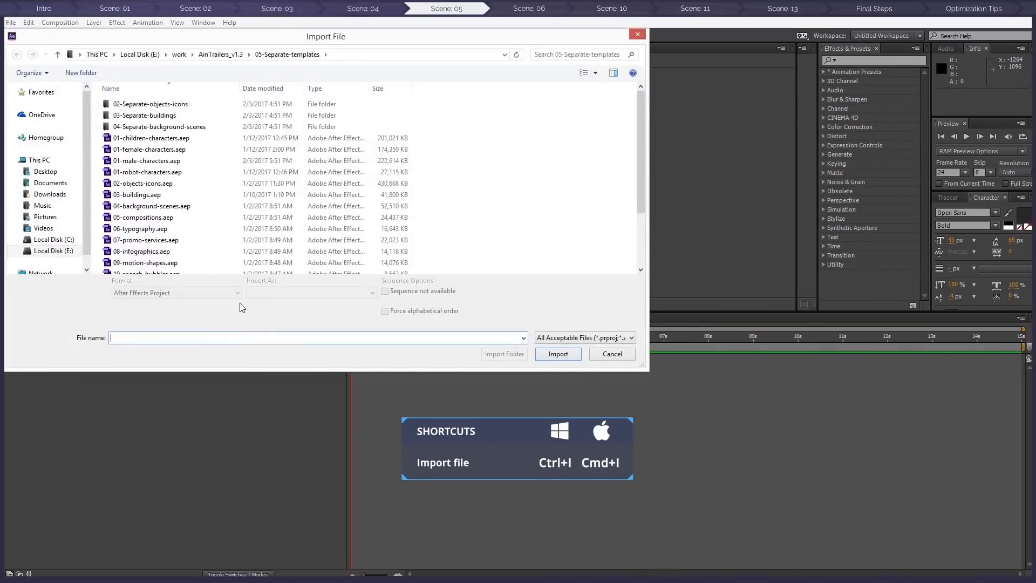
left_click(162, 205)
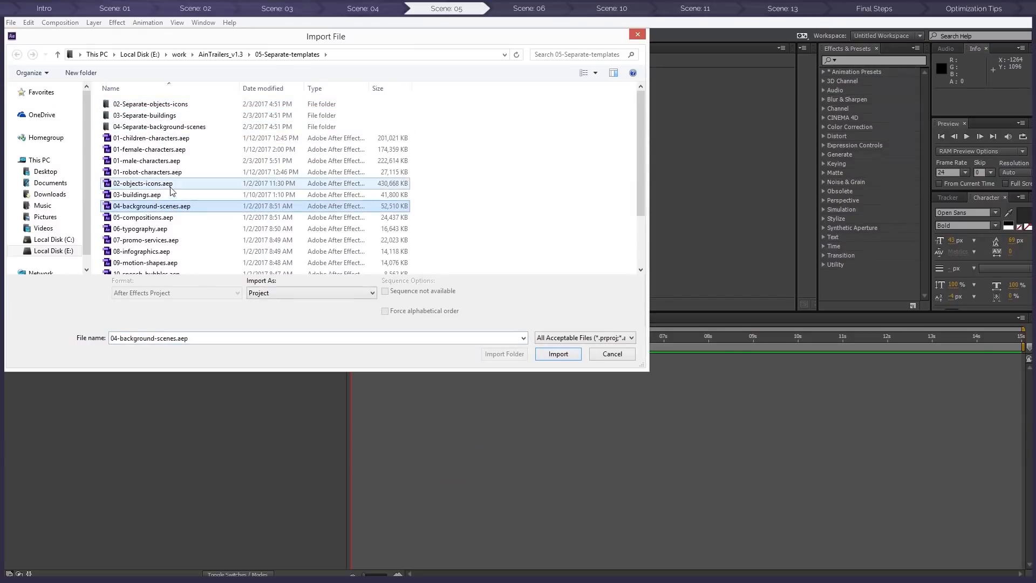
scroll(173, 205, "down", 2)
left_click(164, 143)
left_click(559, 354)
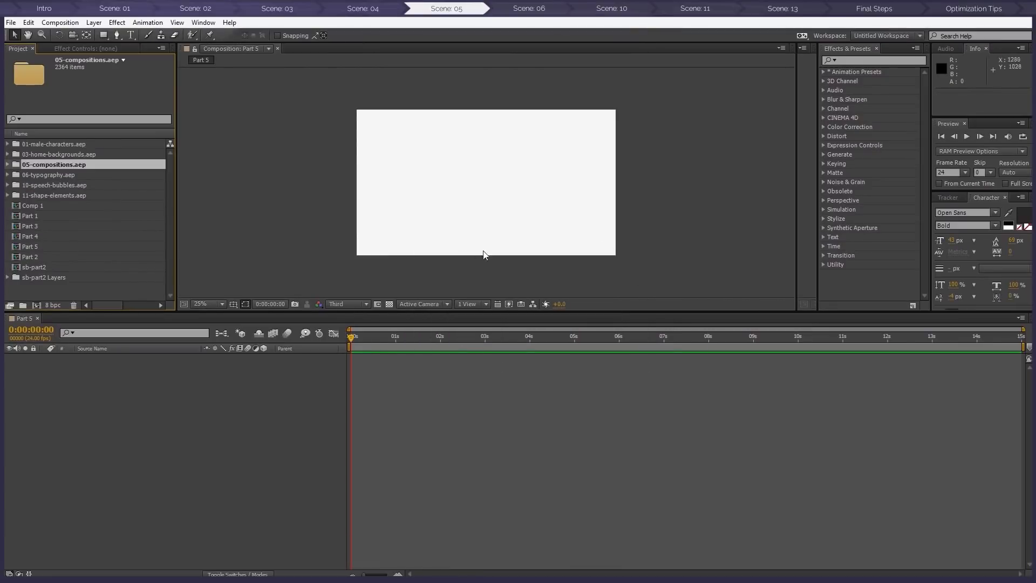
Add the 36-development composition from the imported 05-compositions.aep folder to the Part 5 timeline
left_click(8, 164)
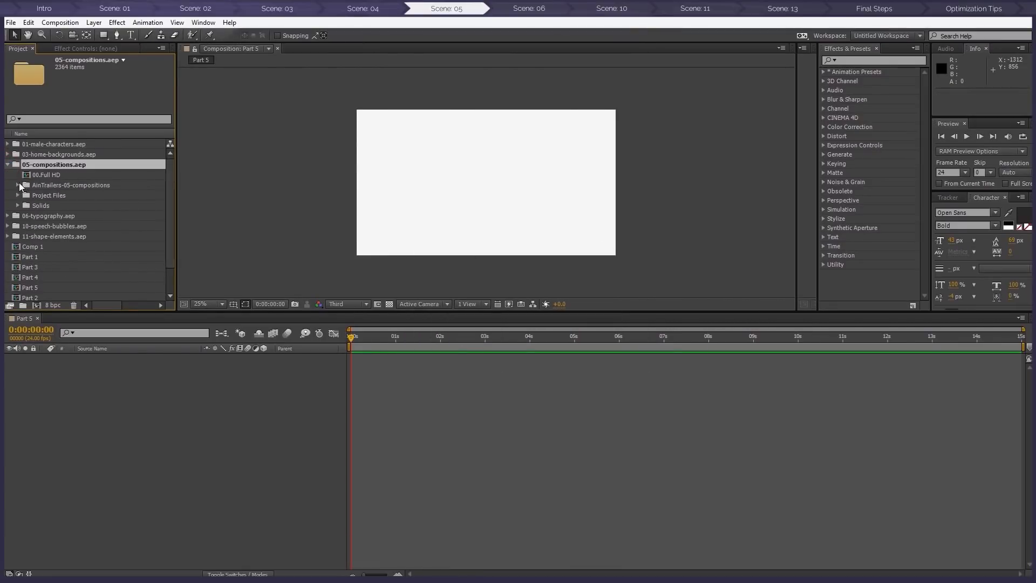
left_click(17, 186)
scroll(60, 225, "down", 9)
left_click_drag(61, 267, 134, 386)
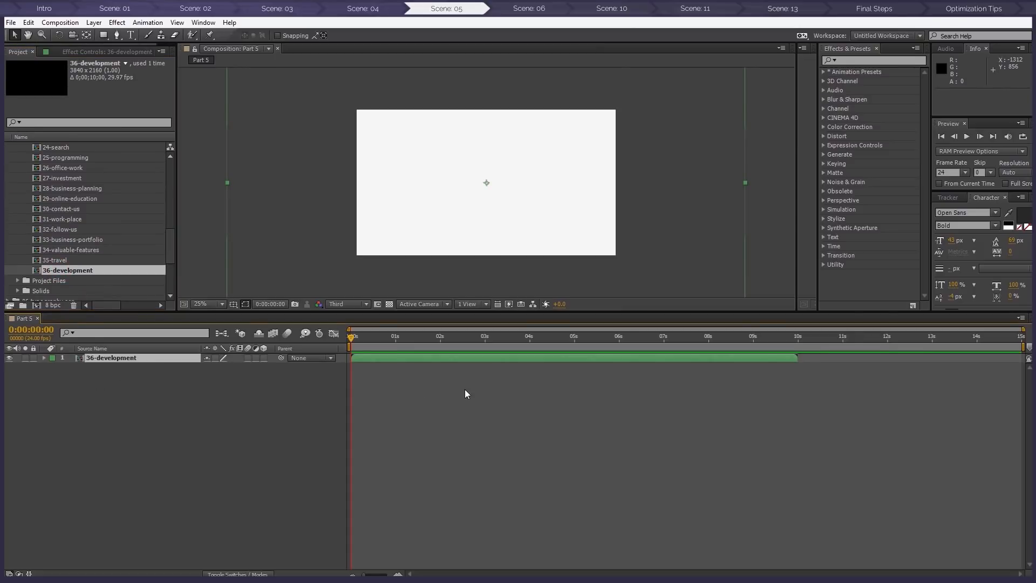
left_click(367, 384)
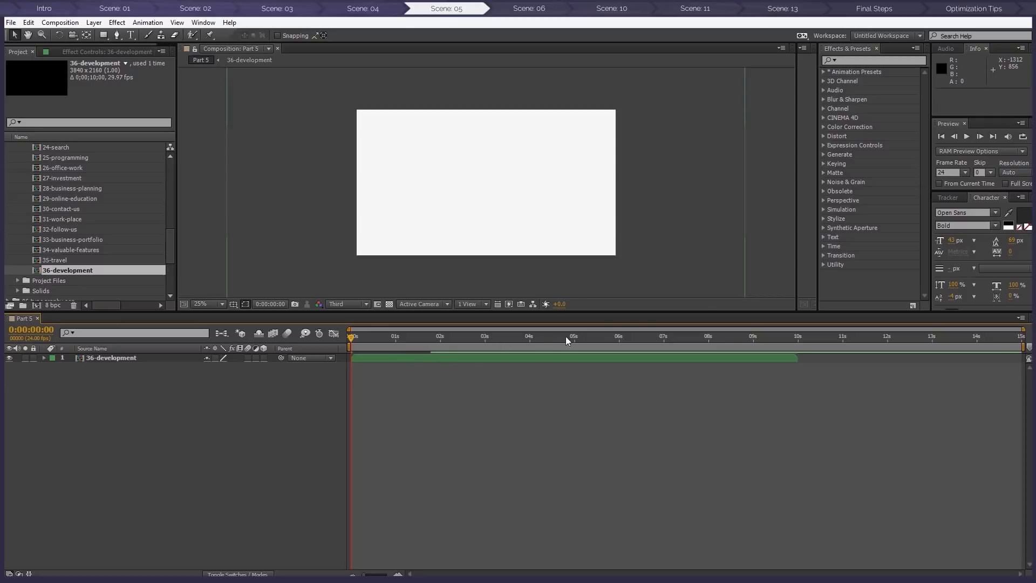
Open the 06-Typography.png guide in Windows Photo Viewer, examine the short typography designs and return to After Effects
key("alt+Tab")
left_click_drag(834, 42, 620, 57)
double_click(897, 256)
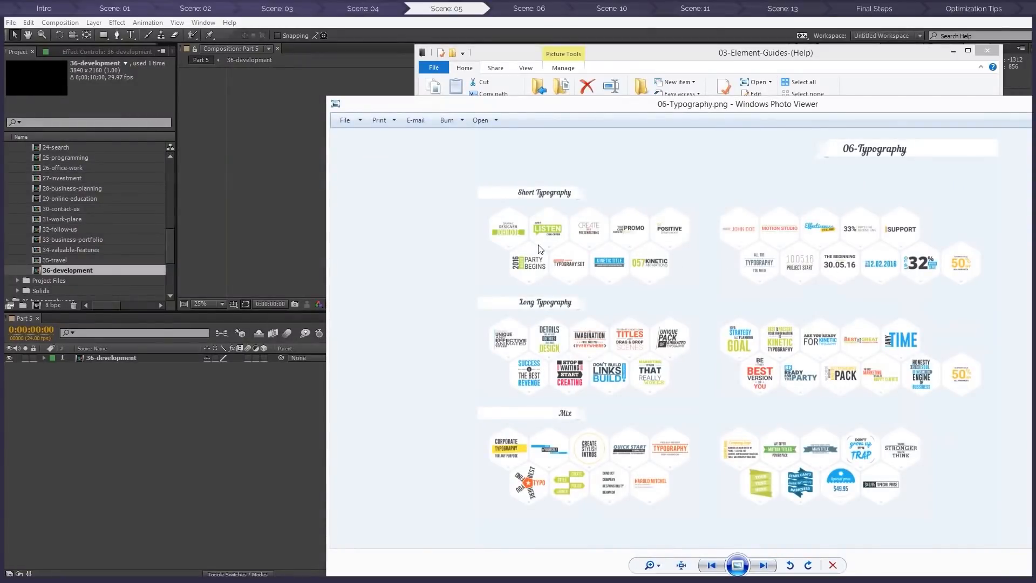
scroll(543, 250, "up", 3)
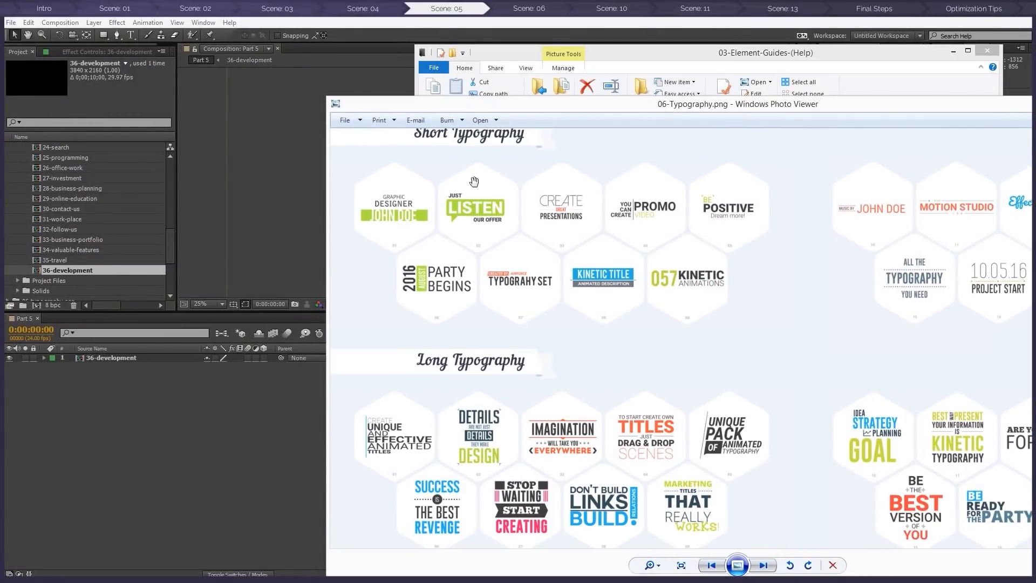
left_click(1033, 104)
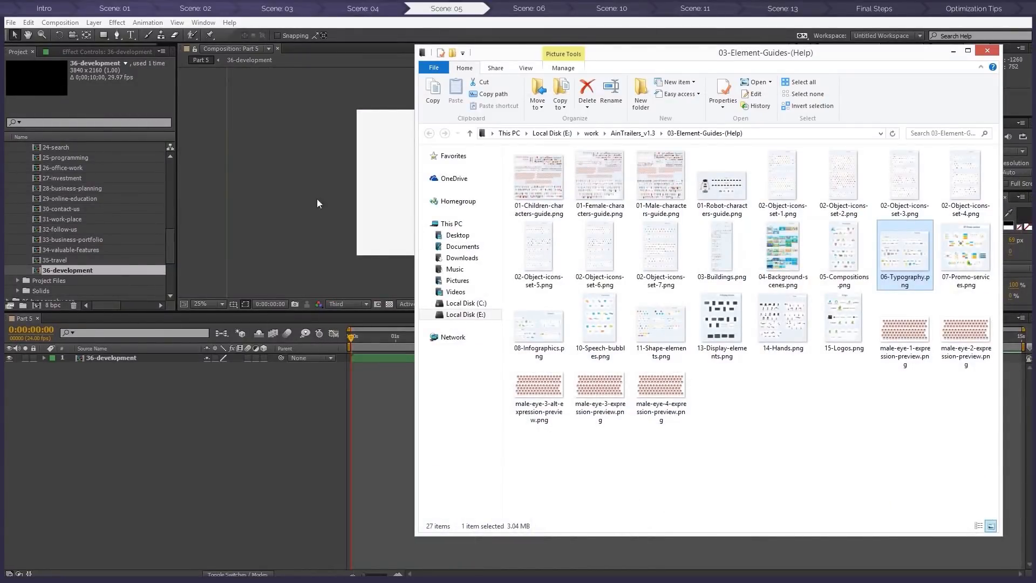
left_click_drag(614, 56, 1034, 42)
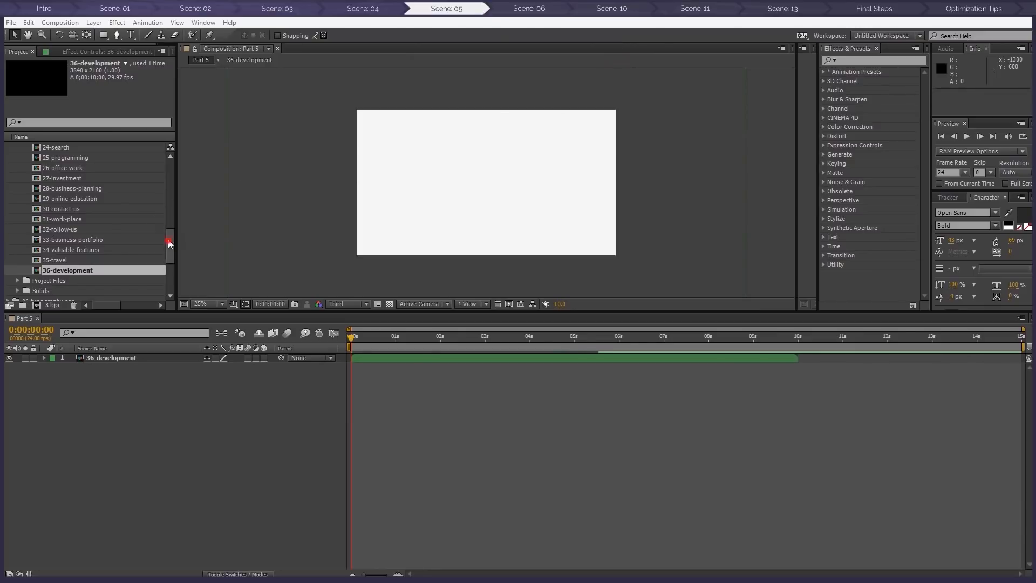
Add the 02-short-typo-2 composition from 06-typography.aep above the 36-development layer and collapse the project folders
left_click_drag(168, 241, 168, 173)
left_click(18, 188)
left_click(7, 168)
left_click(7, 179)
left_click(28, 209)
left_click_drag(63, 168, 136, 361)
left_click(27, 150)
left_click(18, 147)
scroll(7, 166, "up", 1)
left_click(8, 178)
left_click(88, 289)
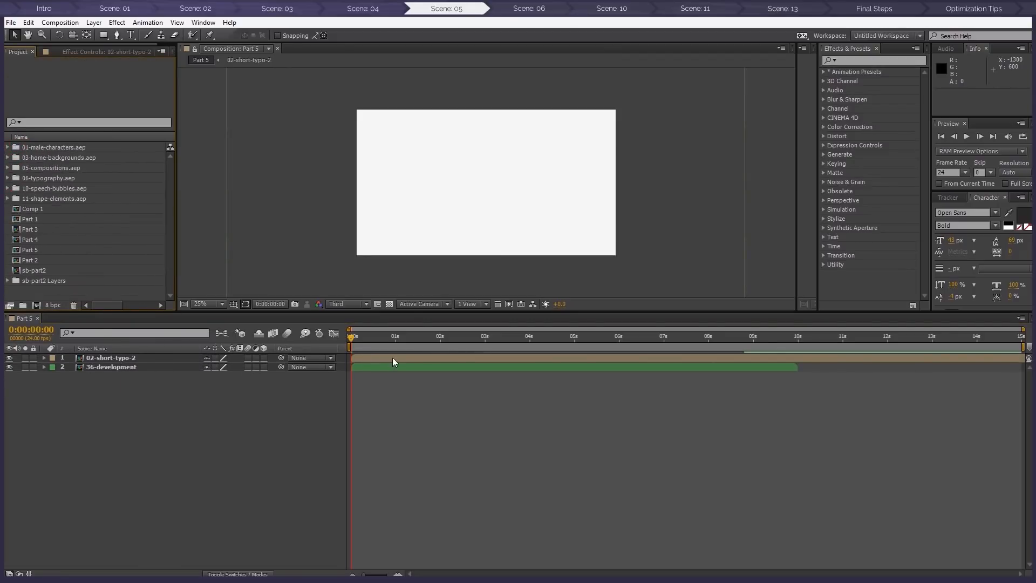
Shift the 02-short-typo-2 layer's start to 0:00:06:04 and set the 36-development layer's scale to 50%
left_click_drag(393, 358, 668, 360)
left_click_drag(353, 337, 427, 339)
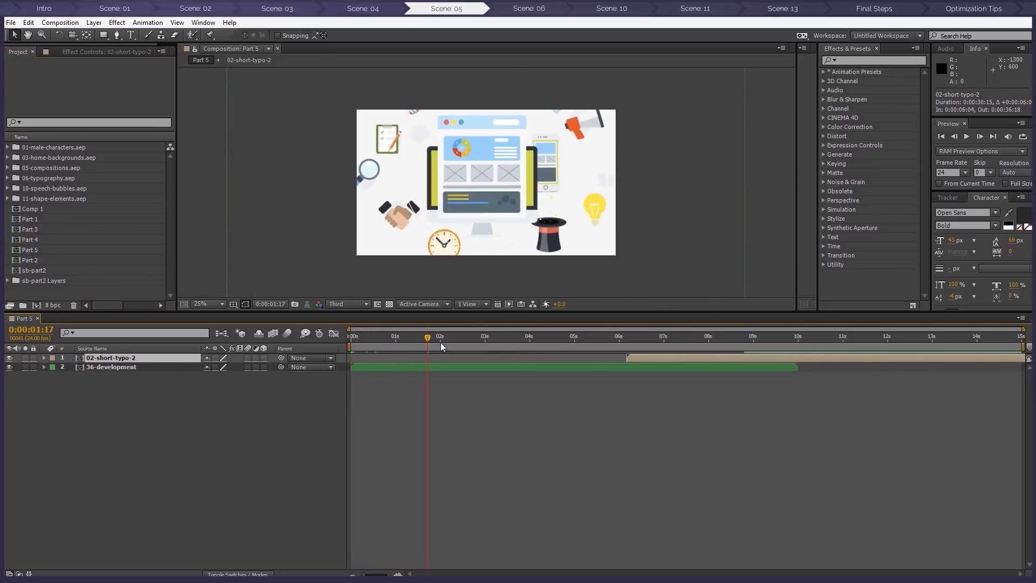
left_click(427, 367)
key("s")
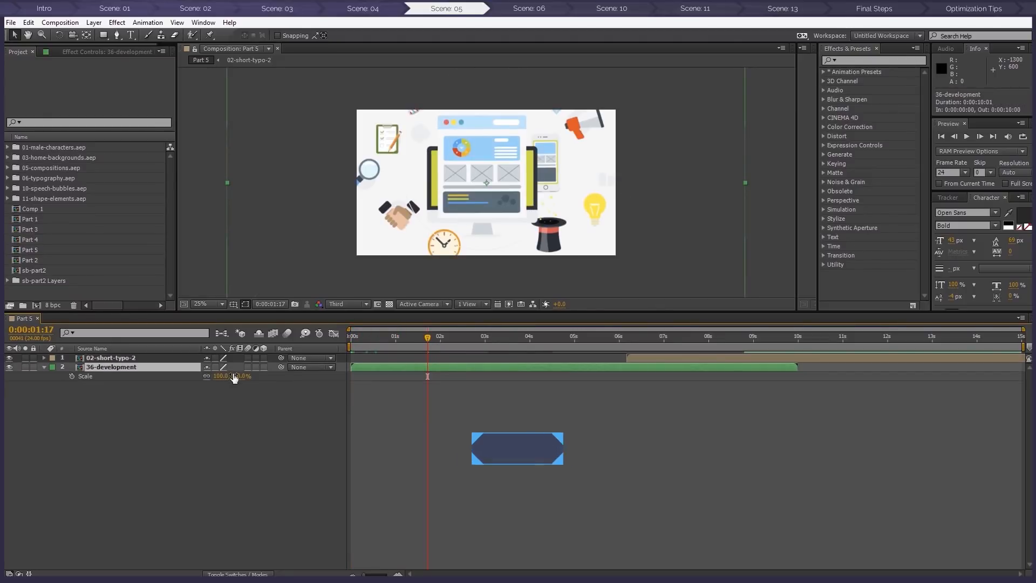
left_click(222, 376)
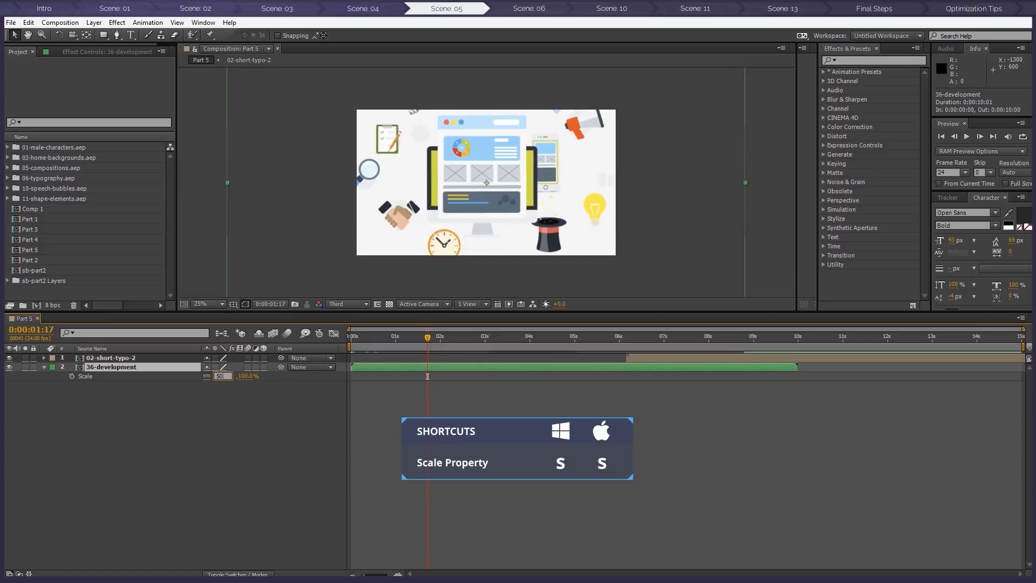
type("50")
key("Return")
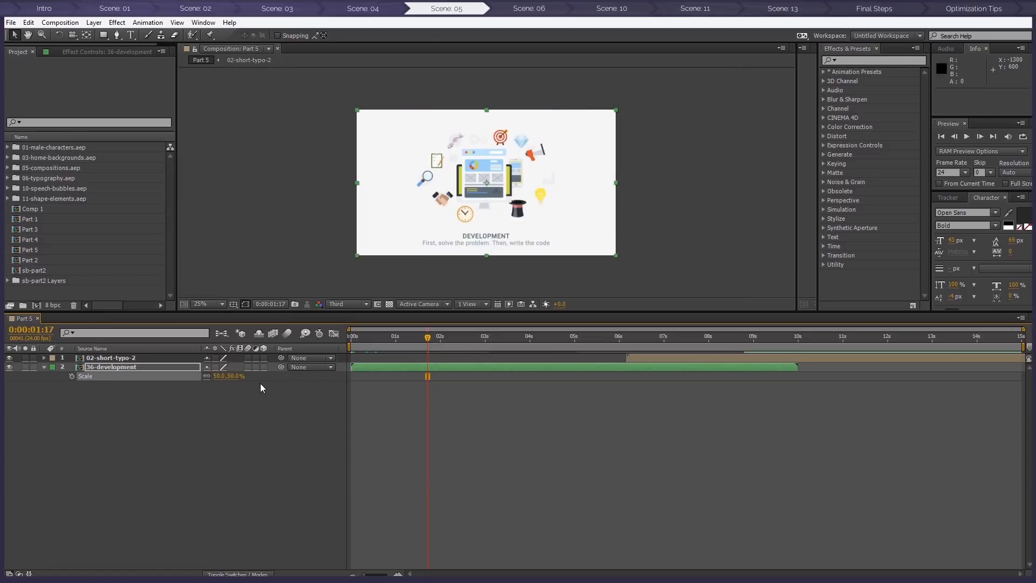
left_click(701, 204)
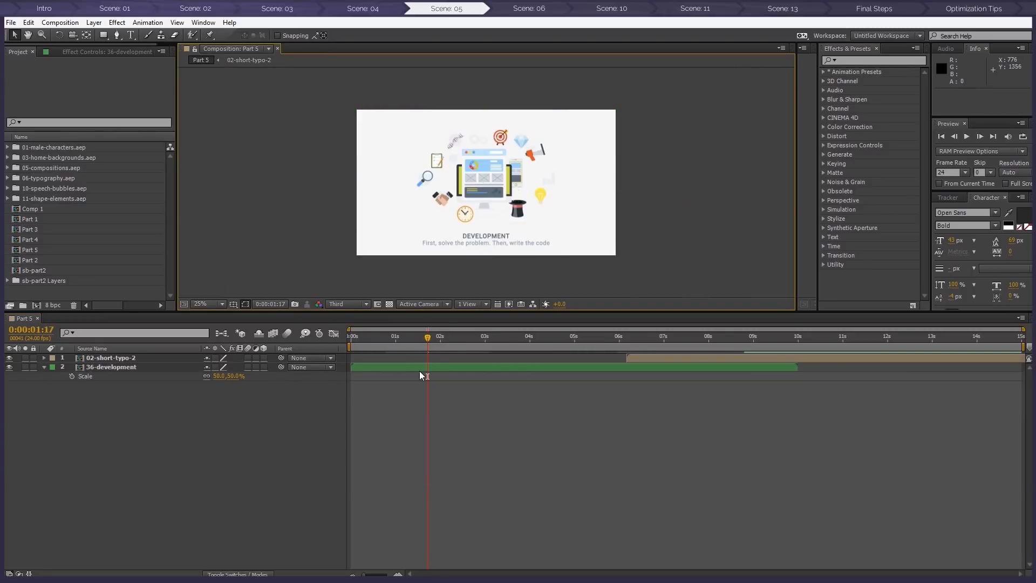
Open the 36-development composition and hide its DEVELOPMENT title and "First, solve the problem. Then, write the code" text layers
double_click(421, 369)
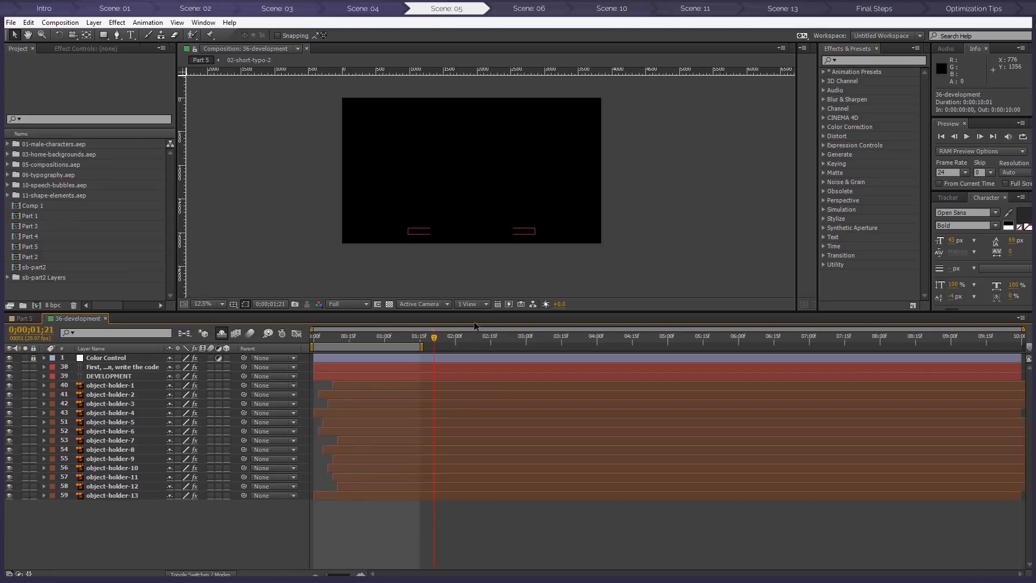
key("period")
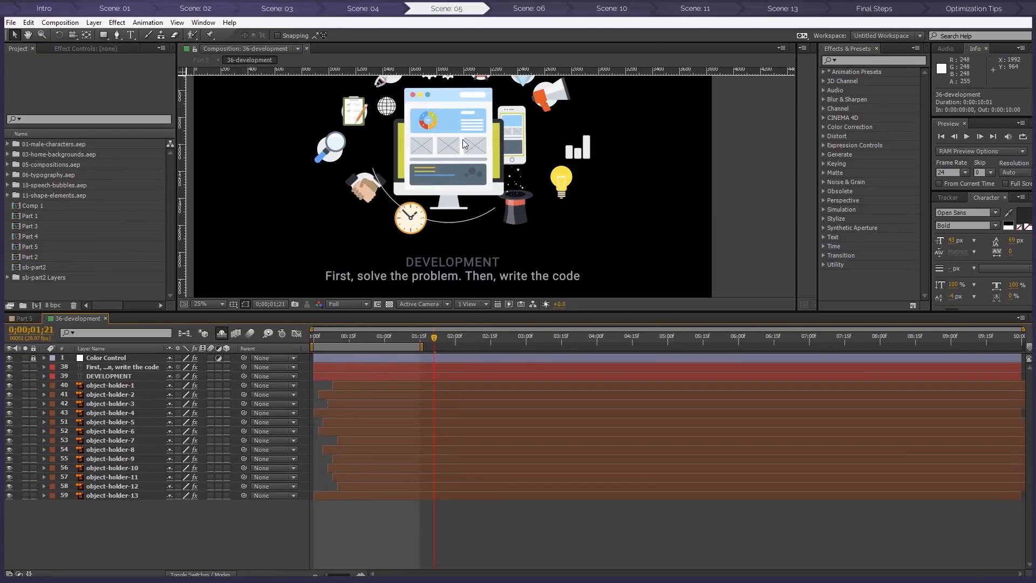
left_click(462, 262)
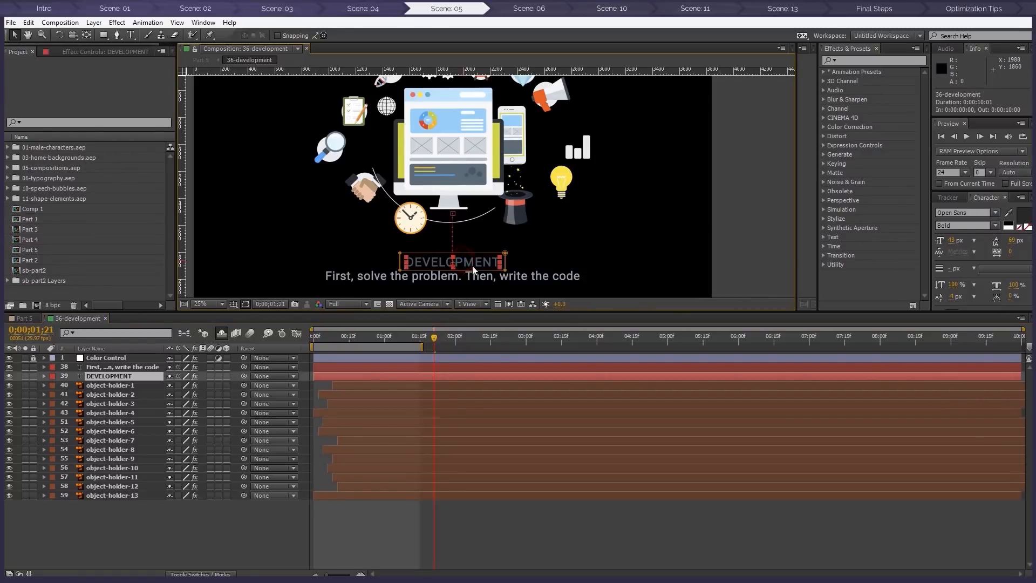
left_click(490, 274, "shift")
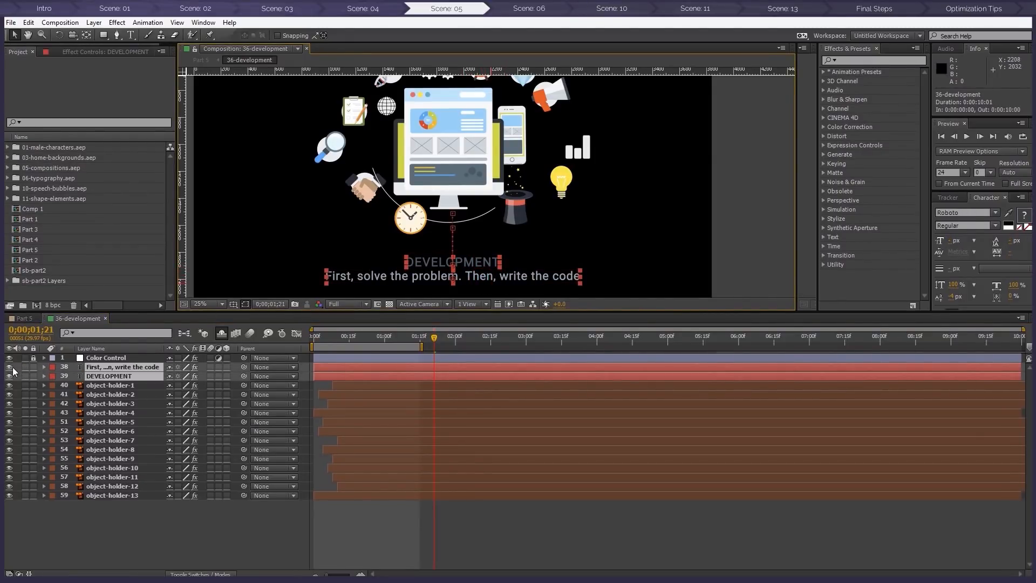
left_click_drag(10, 367, 10, 376)
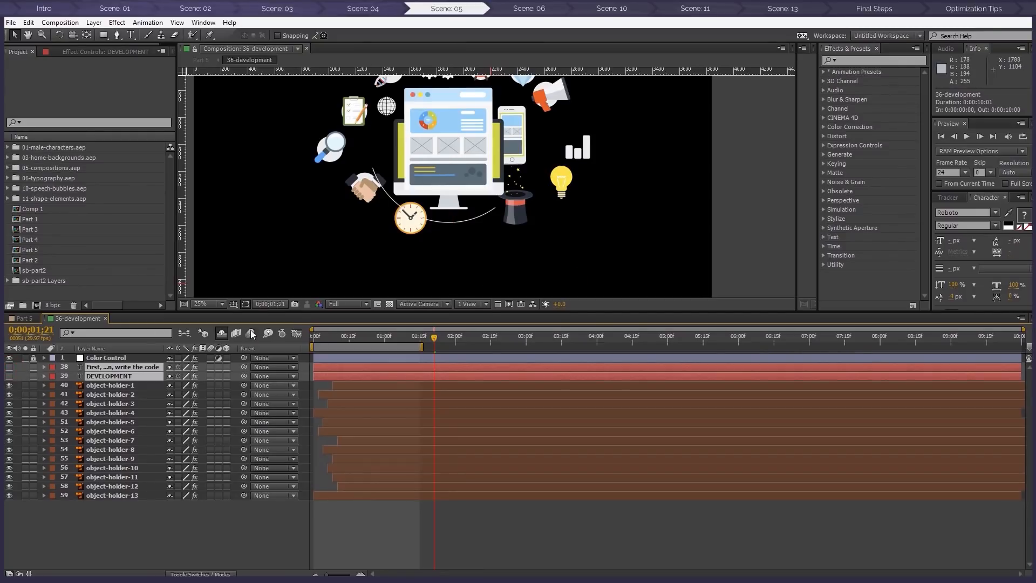
Reveal the shy layers, hide the computer illustration's layers from Layer 21 to Layer 41, and return to Part 5
left_click_drag(489, 171, 485, 214)
left_click(383, 150)
left_click(221, 333)
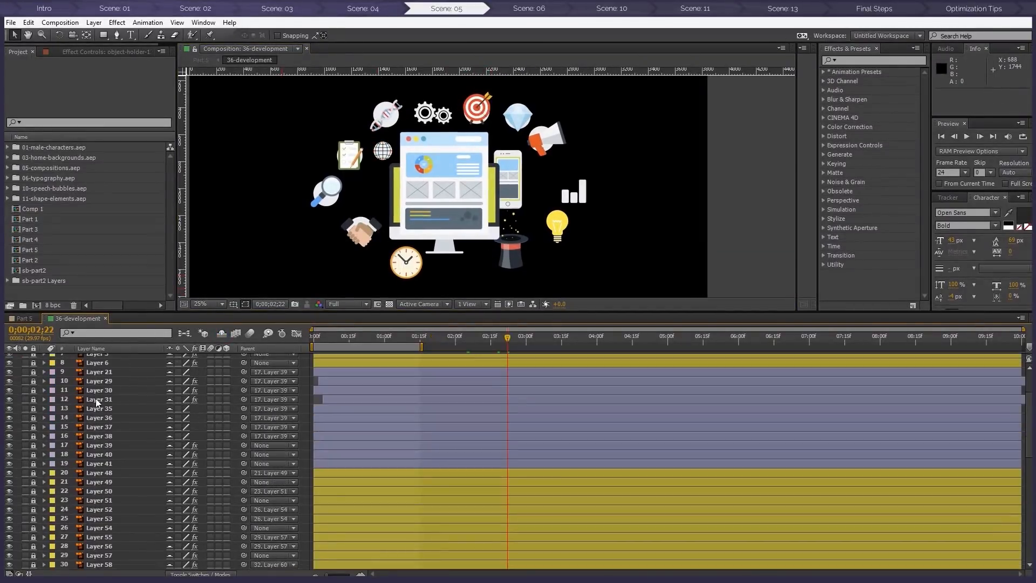
left_click_drag(9, 381, 11, 464)
scroll(259, 410, "up", 3)
left_click_drag(510, 338, 432, 338)
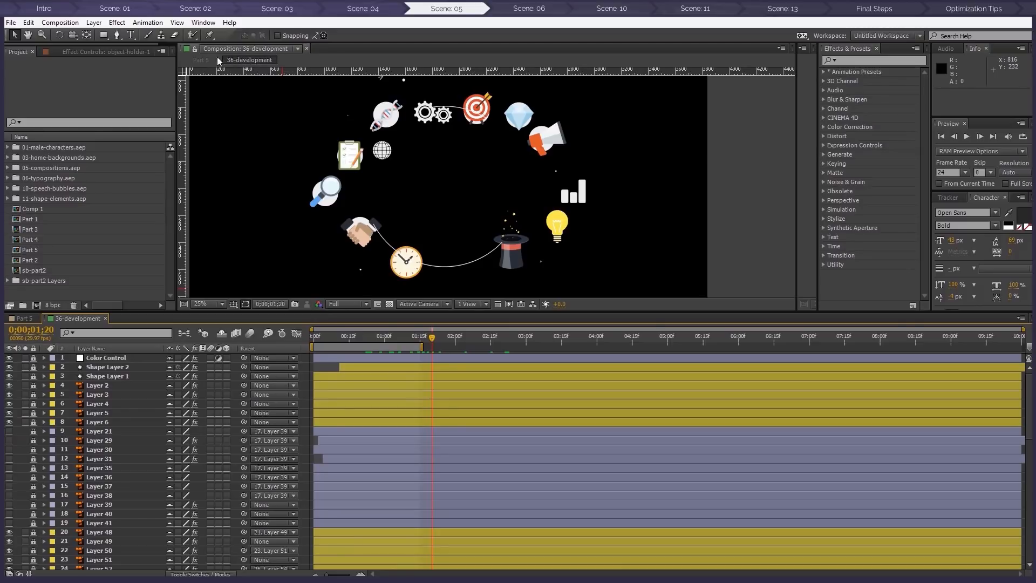
left_click(201, 61)
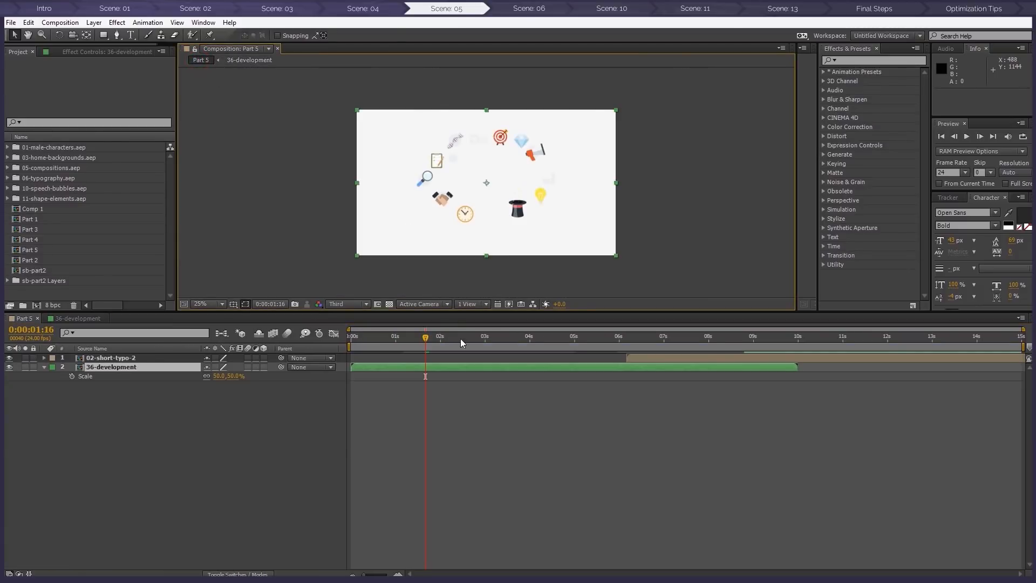
Turn on the transparency grid and shift the 02-short-typo-2 layer's start to 0:00:00:18
left_click(479, 410)
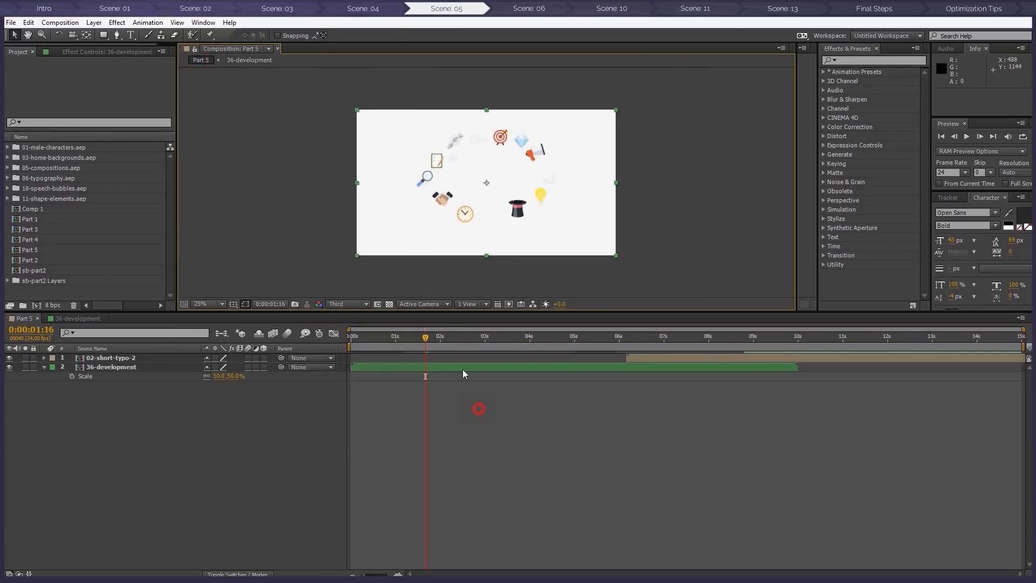
left_click(389, 304)
mouse_move(397, 340)
left_mouse_down()
mouse_move(377, 339)
mouse_move(438, 338)
mouse_move(398, 338)
left_mouse_up()
left_click_drag(642, 358, 400, 357)
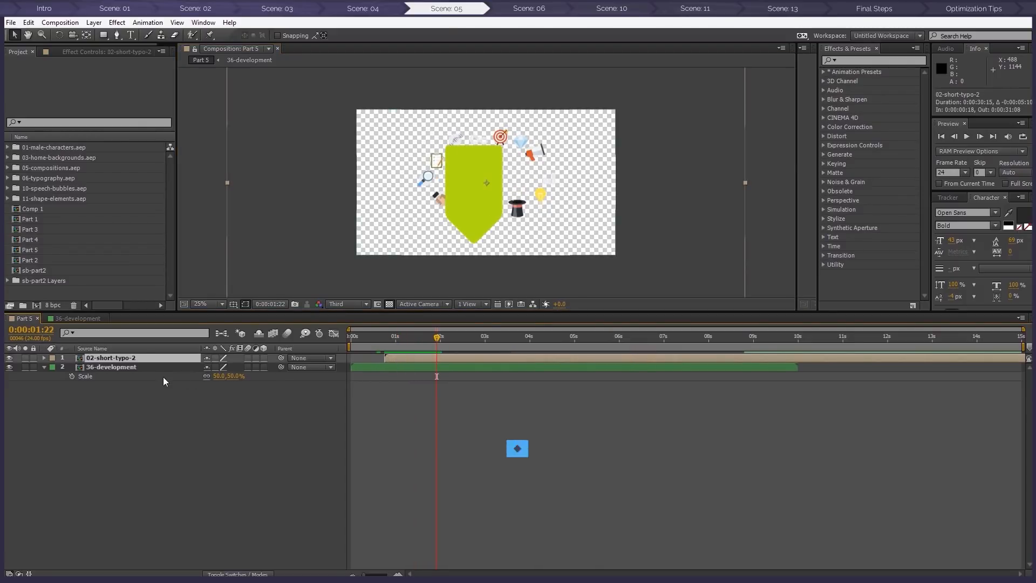
Scale the 02-short-typo-2 layer down, trying 50% first and settling on 30%
key("s")
left_click(219, 367)
type("50")
key("Return")
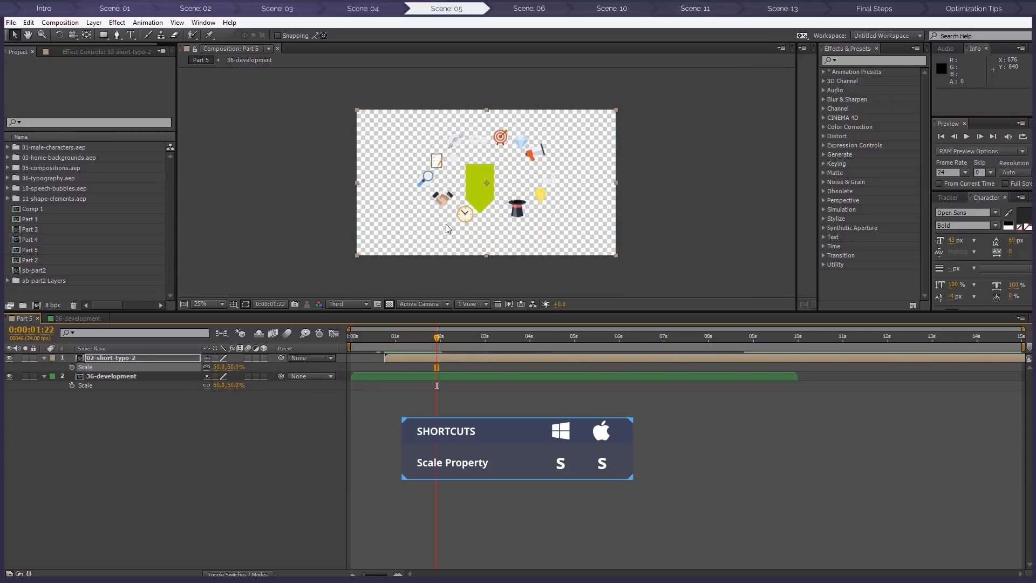
left_click(219, 367)
type("30")
key("Return")
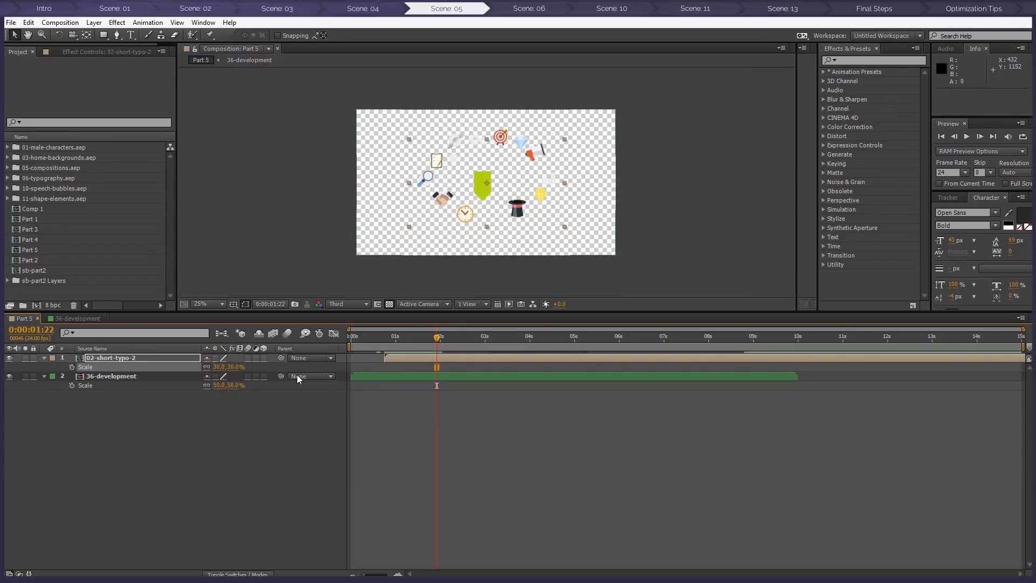
Start the 02-short-typo-2 layer at 0:00:00:00 and move the 36-development icon ring to position 928, 592
left_click_drag(415, 358, 383, 358)
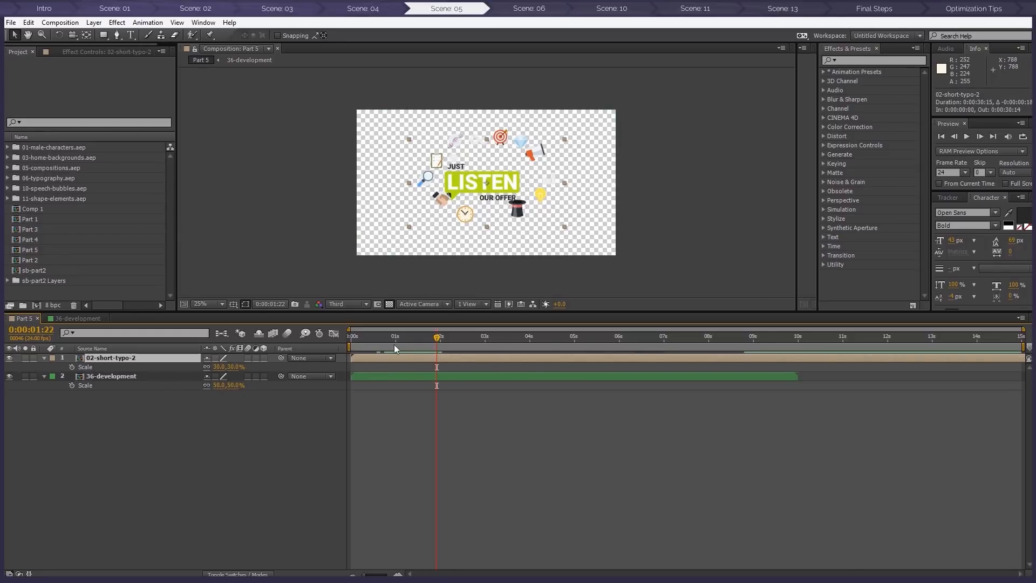
left_click(396, 377)
left_click_drag(499, 215, 494, 222)
Open the 02-short-typo-2 composition at 0:00:02:05 and replace its JUST text with "AND I'M"
left_click_drag(403, 336, 433, 336)
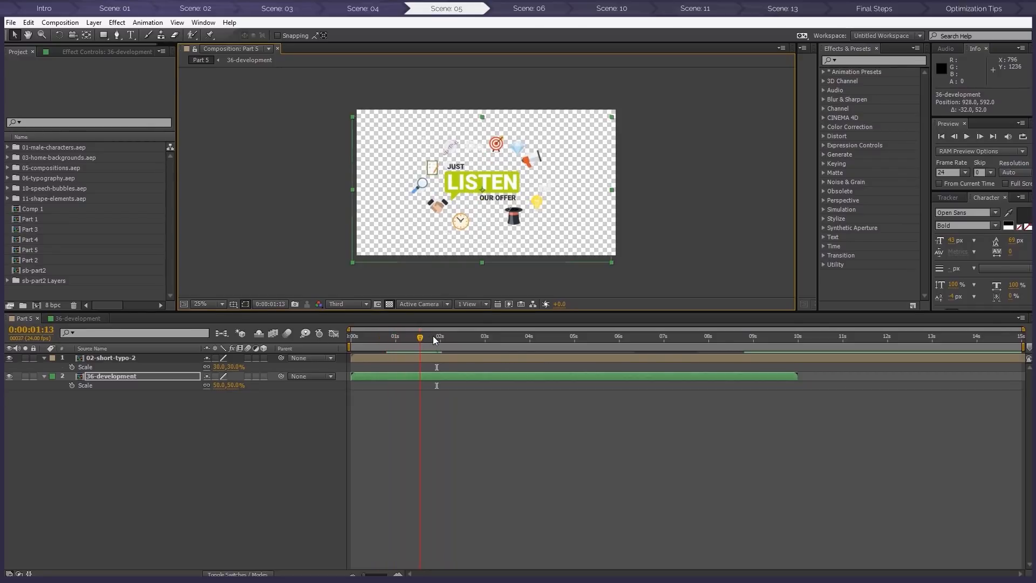
left_click_drag(432, 335, 435, 335)
double_click(407, 358)
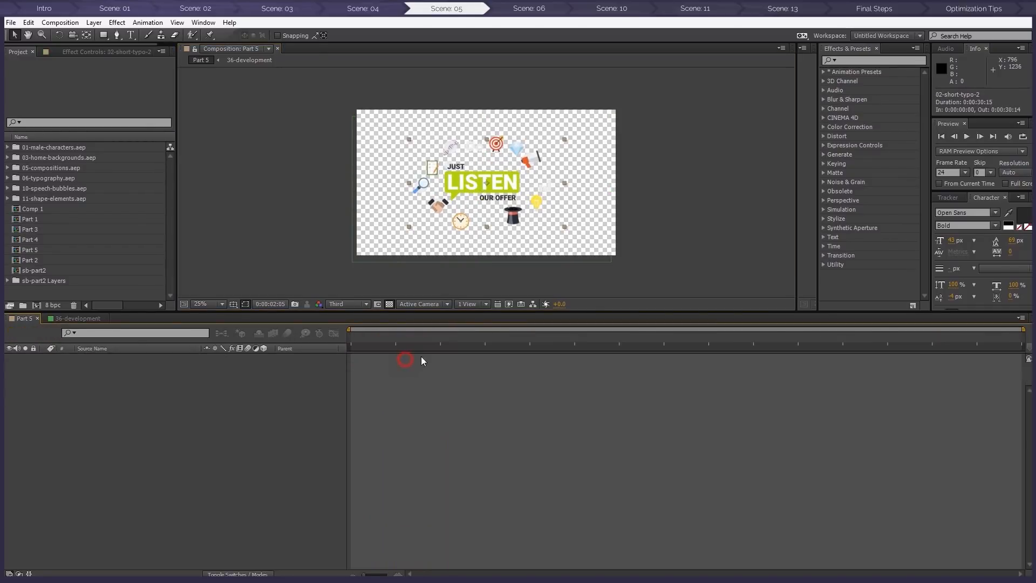
double_click(209, 367)
type("AND I\"M")
left_click(425, 129)
key("BackSpace")
type("'")
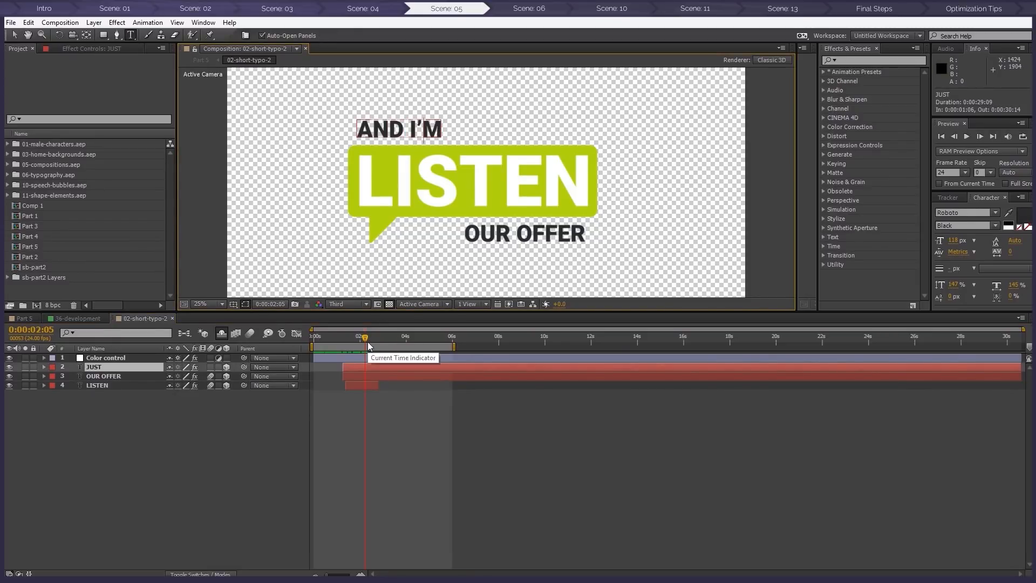
Replace the LISTEN text in the green speech bubble with "REALLY"
left_click(122, 376)
left_click(106, 385)
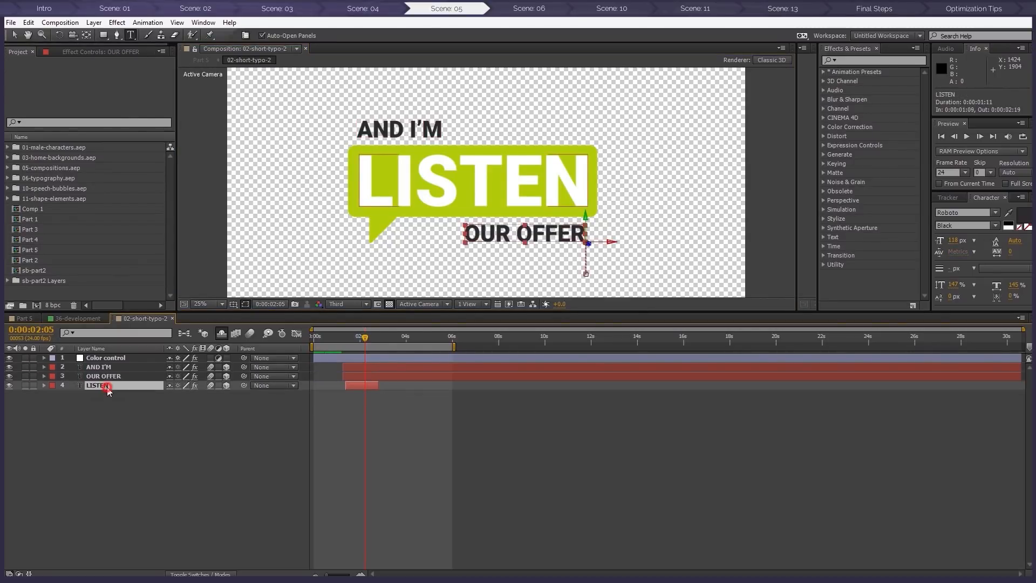
double_click(420, 170)
type("REALLY")
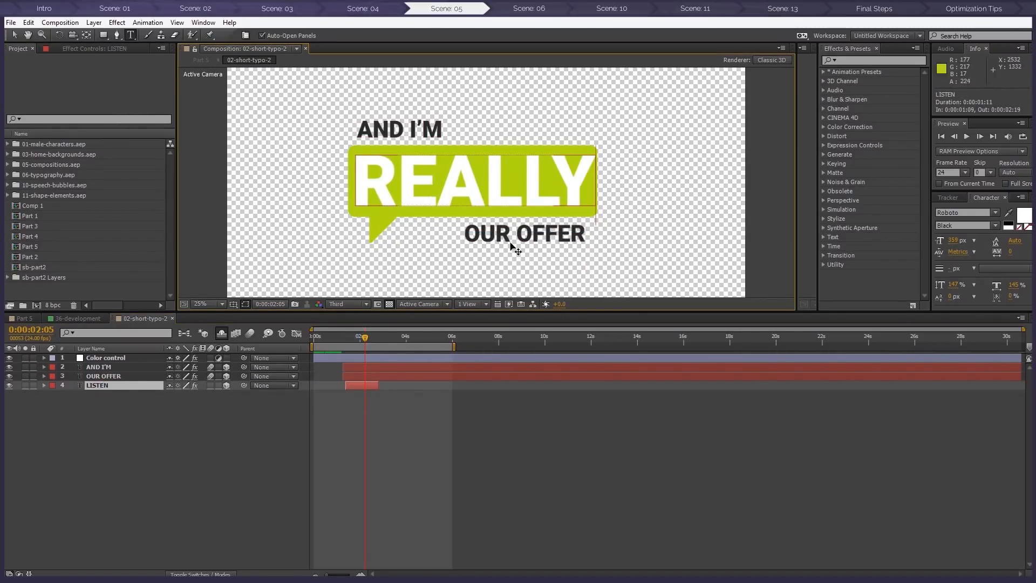
Replace the OUR OFFER text below the green speech bubble with "GOOD AT..."
left_click(133, 403)
left_click(115, 377)
double_click(582, 233)
type("GOOD AT...")
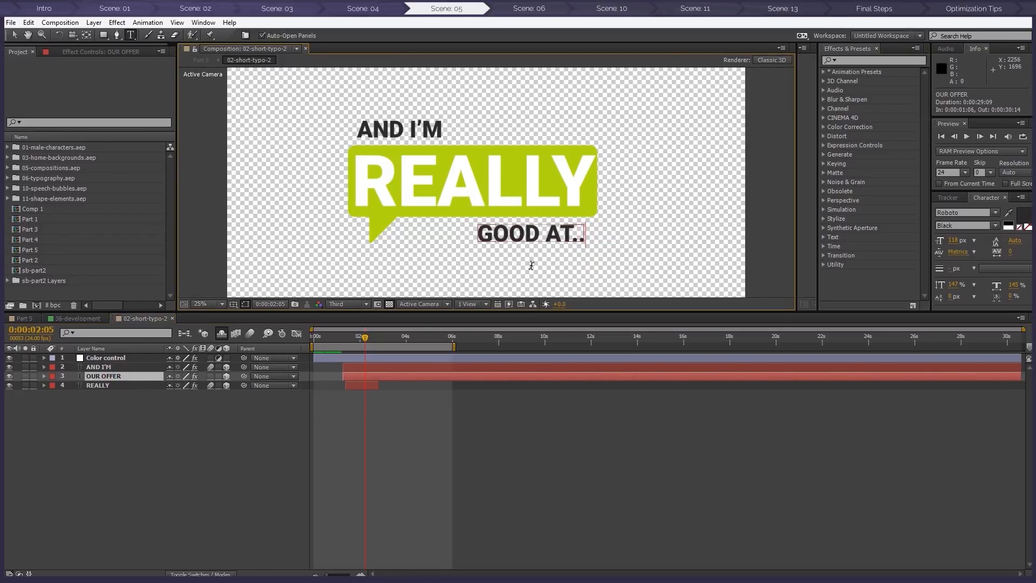
left_click(278, 329)
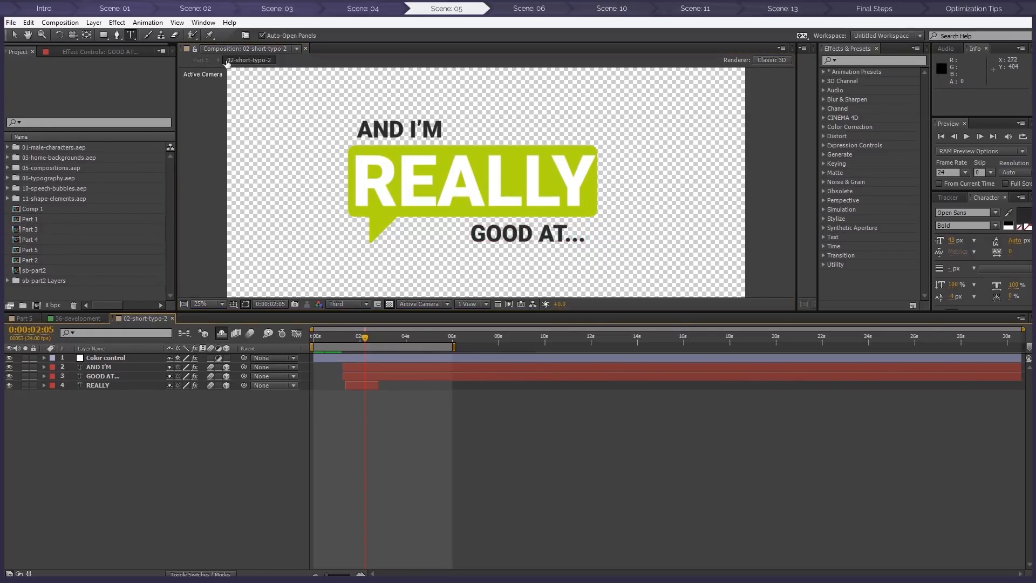
Return to the Part 5 composition, turn off its transparency grid and preview the scene around 0:00:02:05
left_click(201, 60)
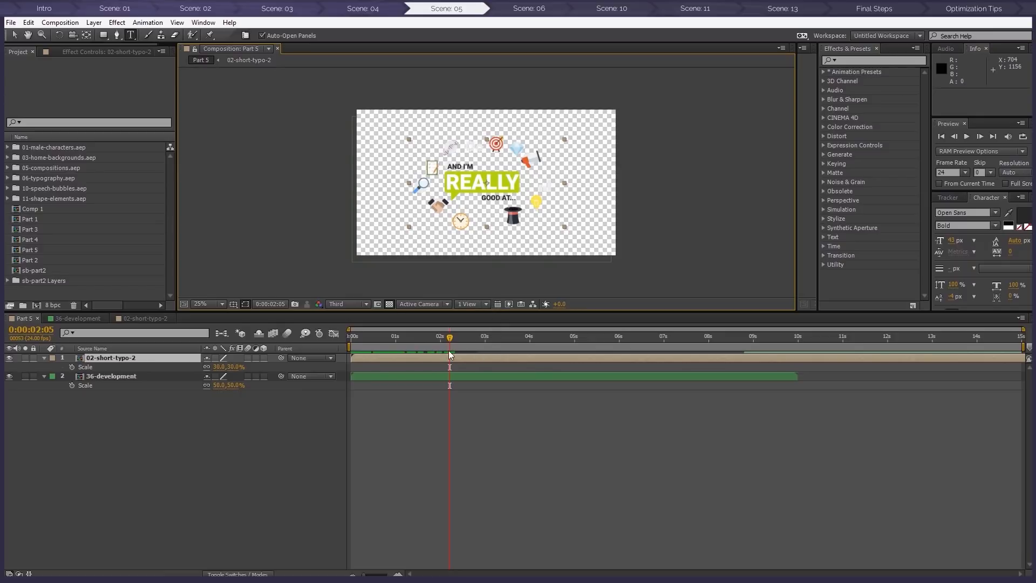
left_click(389, 304)
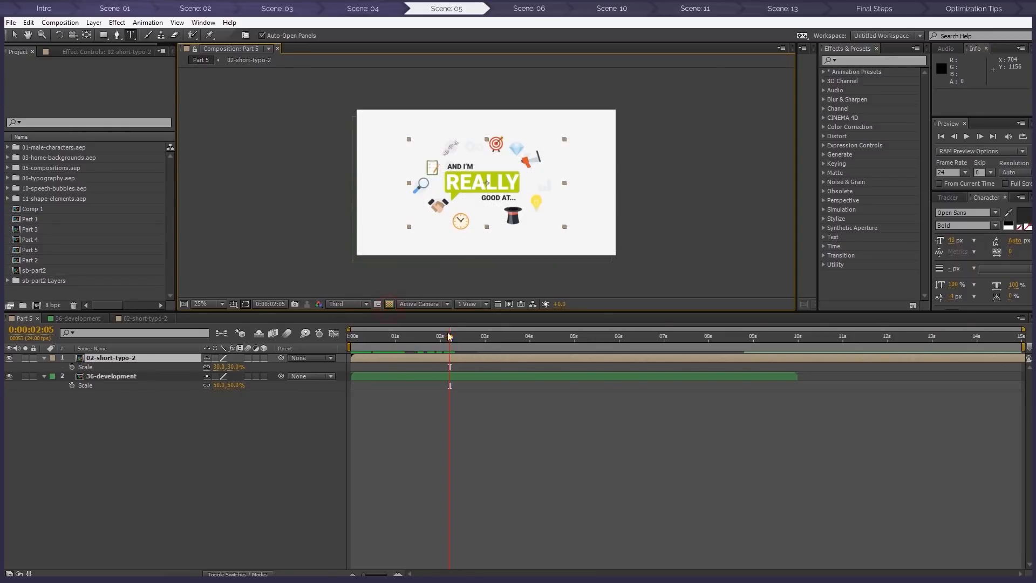
mouse_move(450, 340)
left_mouse_down()
mouse_move(352, 337)
mouse_move(442, 349)
left_mouse_up()
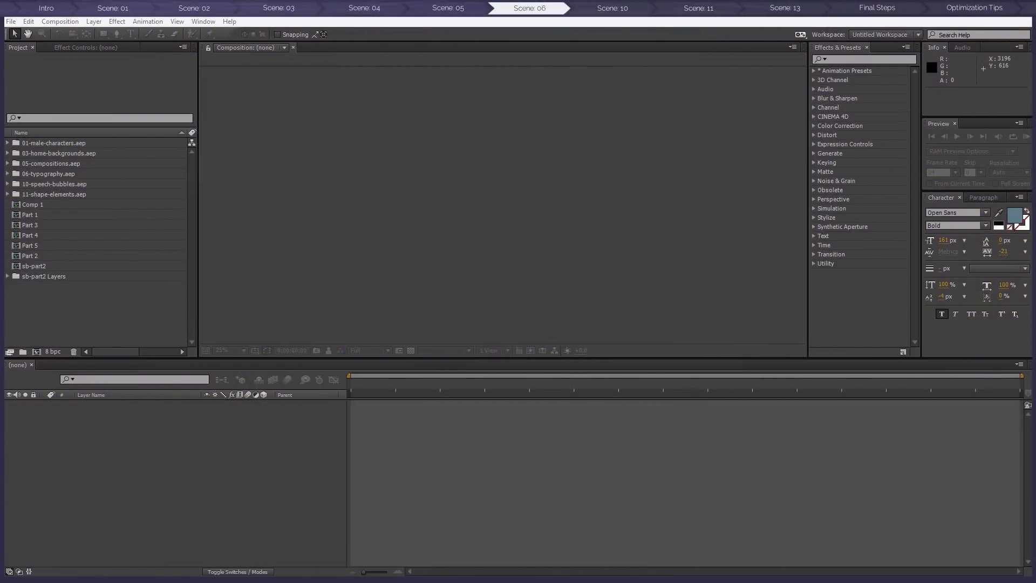
Create a new composition named "Part 6" with the HDTV 1080 24 preset and a 0:00:15:00 duration
left_click(38, 350)
type("Part ")
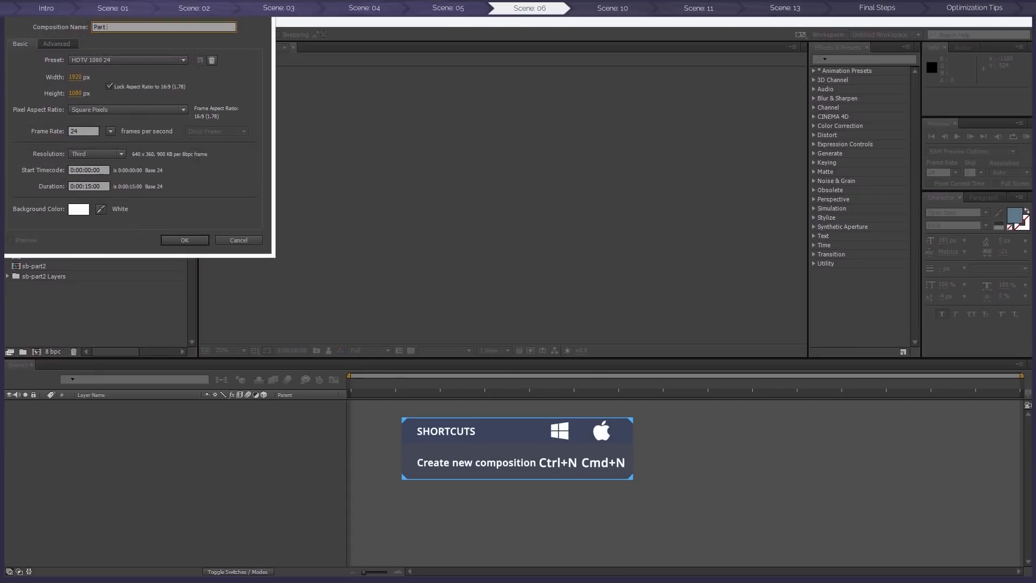
type("6")
key("Return")
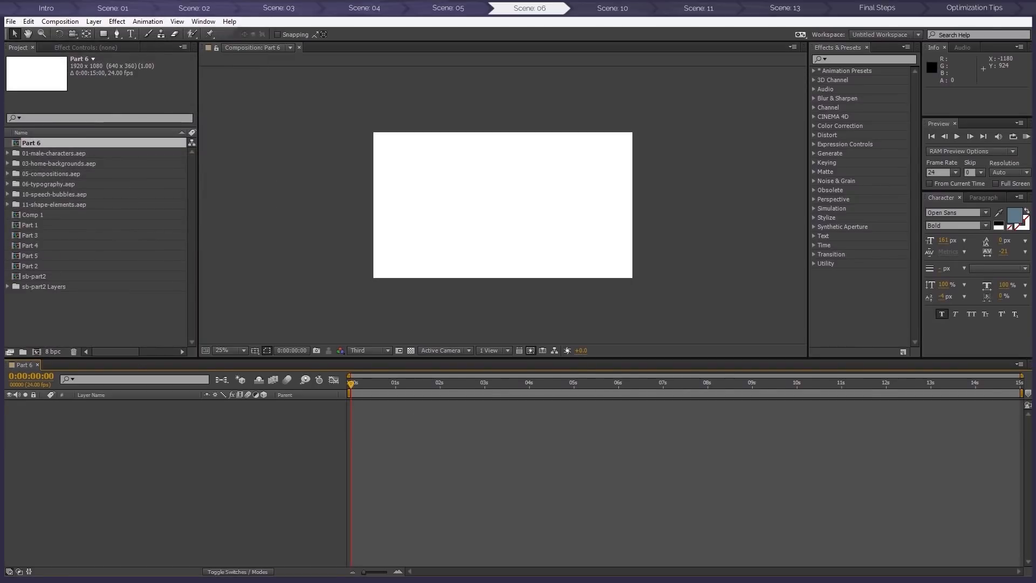
Examine the Multiple section of 08-Infographics.png in the 03-Element-Guides-(Help) folder for a suitable chart
left_click_drag(1035, 133, 632, 84)
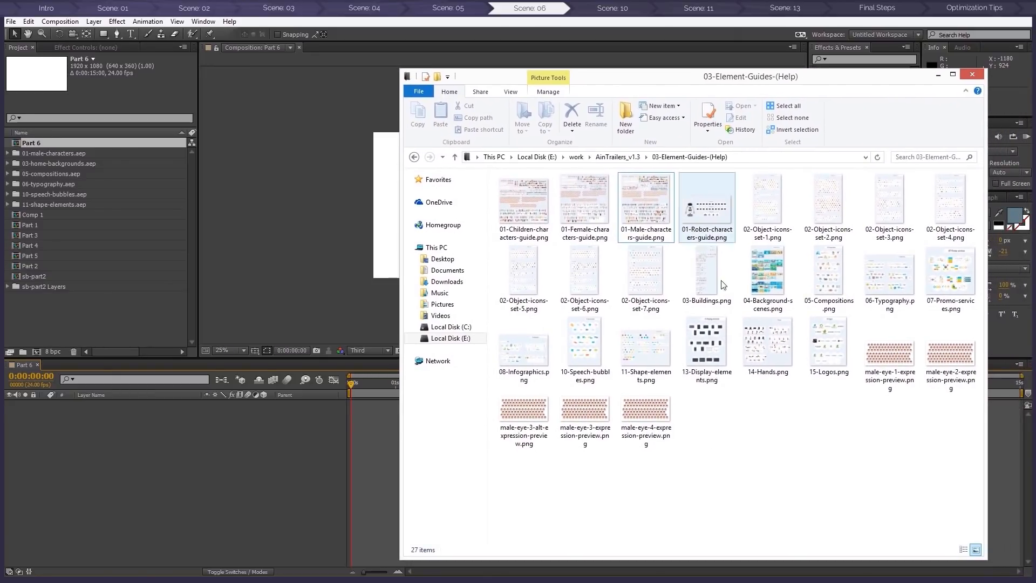
left_click(525, 359)
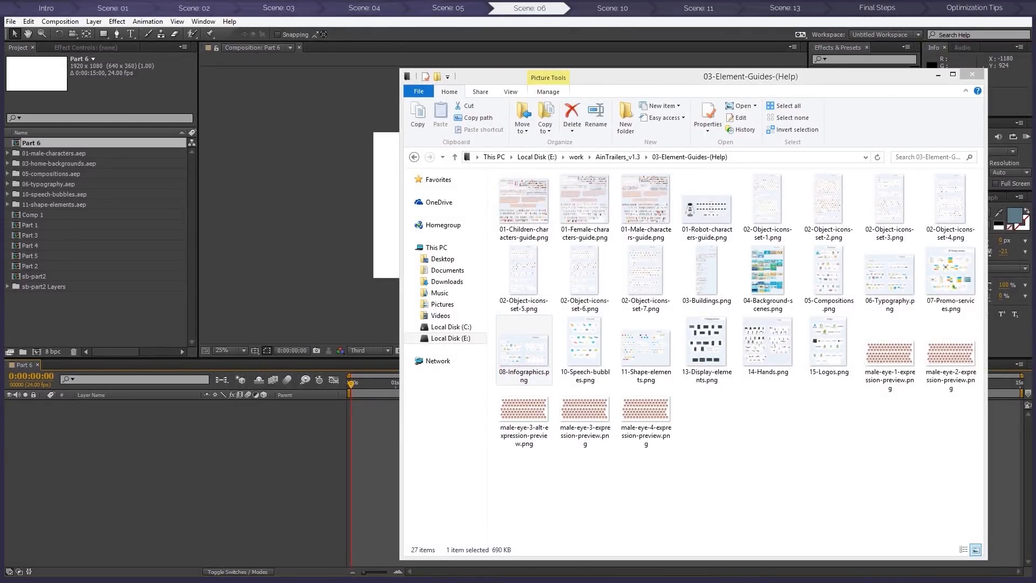
key("Return")
left_click_drag(591, 396, 939, 493)
scroll(400, 374, "up", 4)
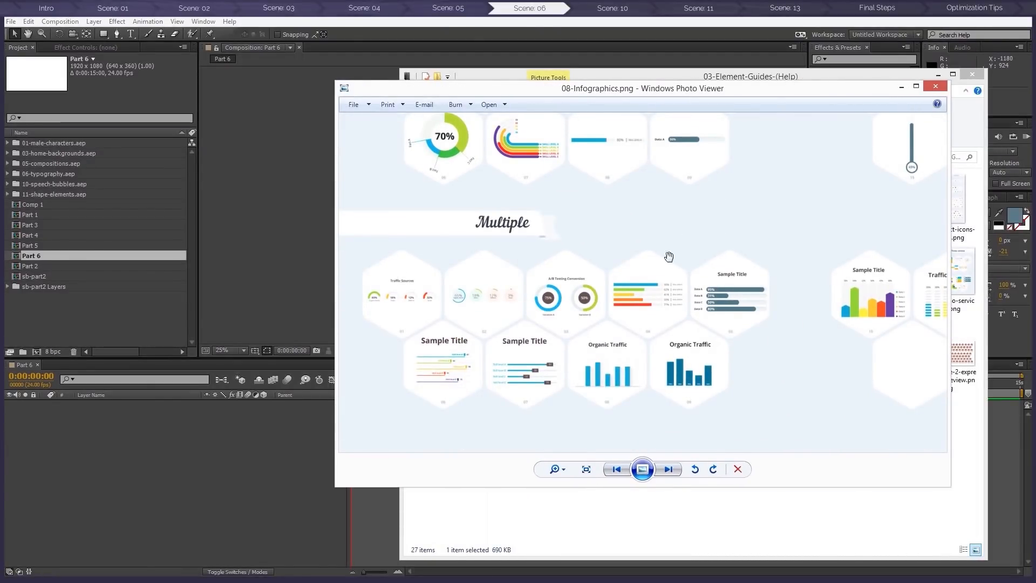
left_click(935, 86)
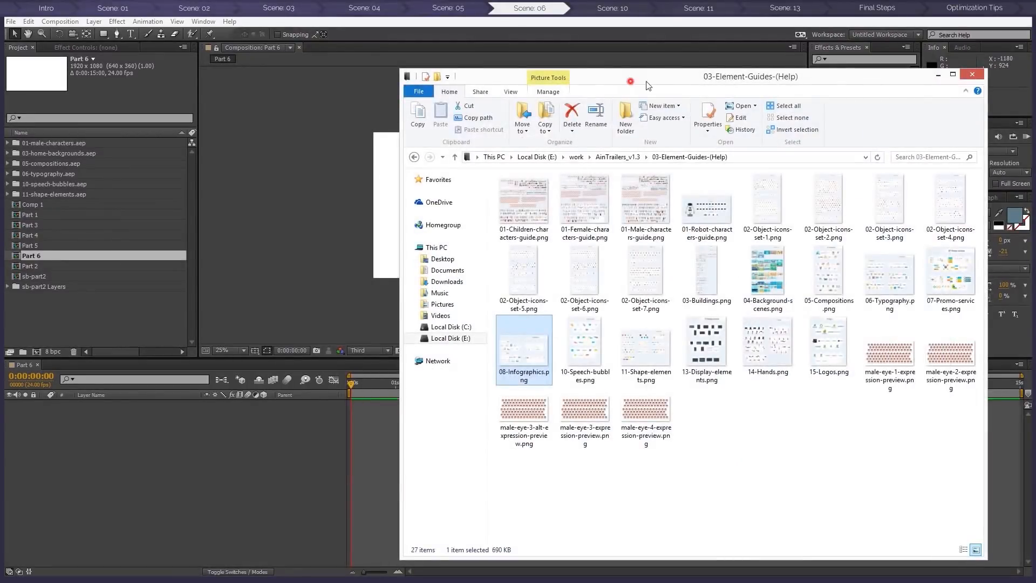
left_click(971, 75)
Import 08-infographics.aep from the 05-Separate-templates folder into the project
left_click(93, 309)
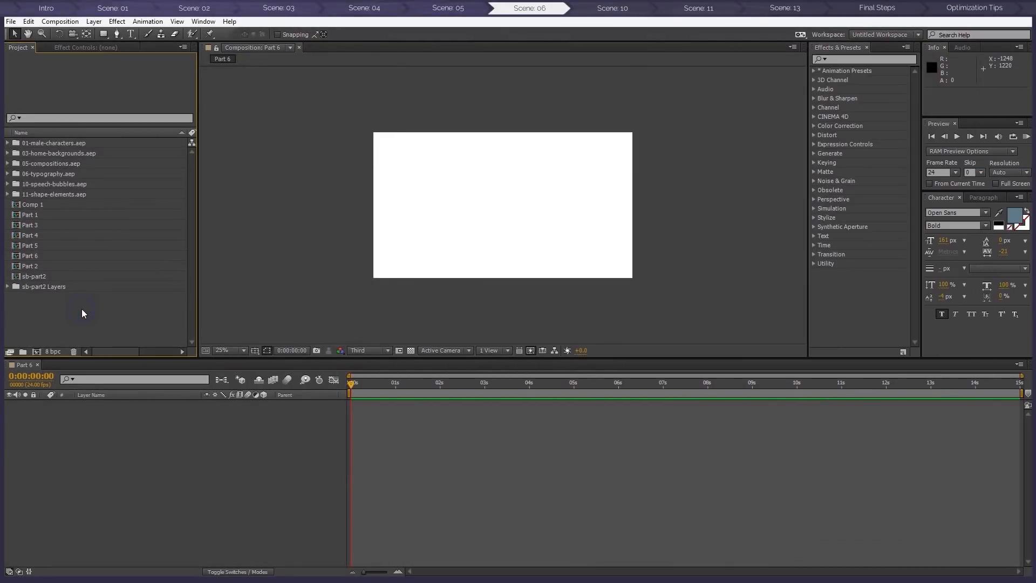
right_click(82, 308)
mouse_move(163, 367)
left_click(237, 363)
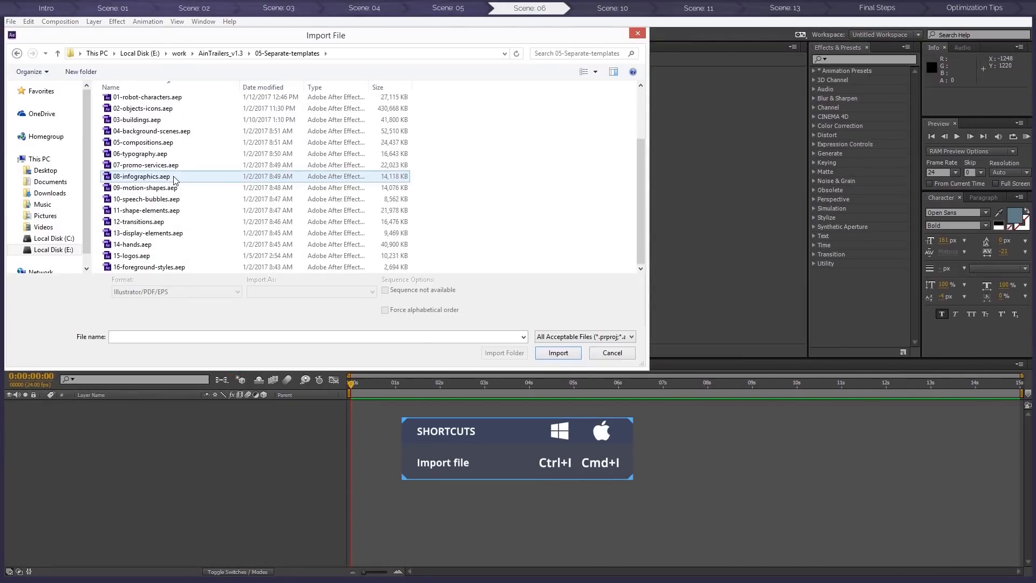
left_click(156, 177)
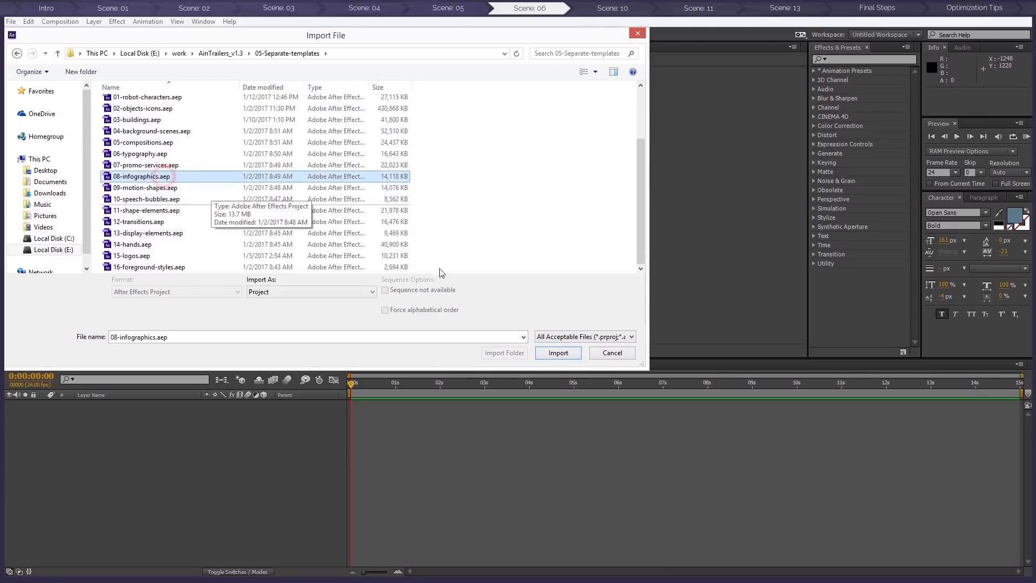
left_click(556, 353)
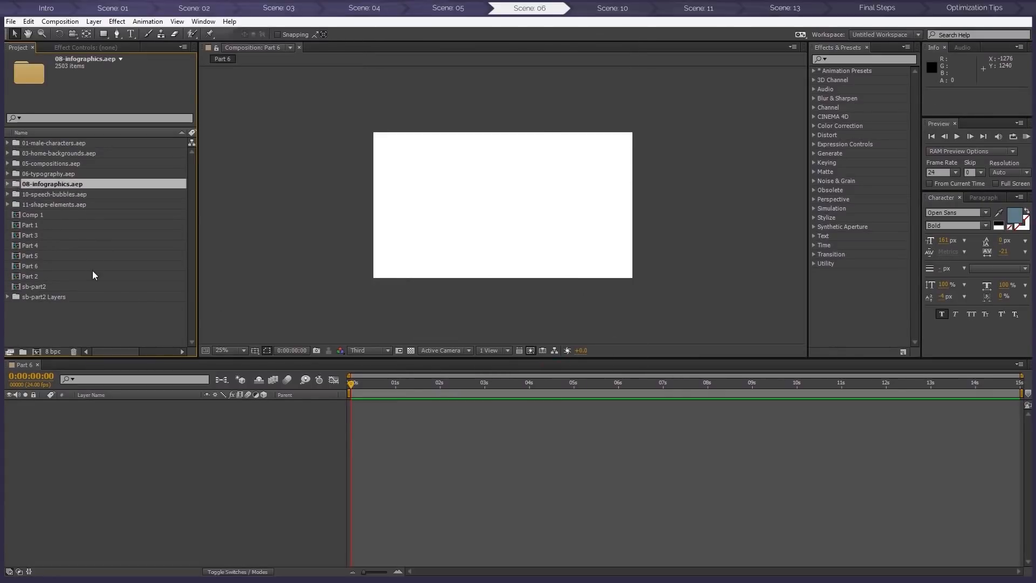
left_click(108, 314)
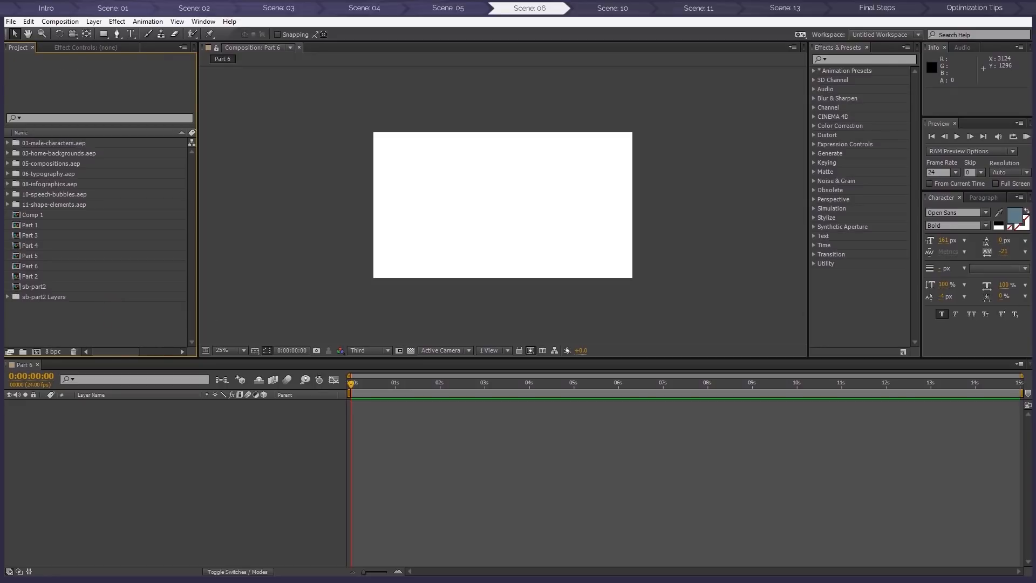
Open 02-Object-icons-set-1.png from the element guides folder and examine its Weather and Nature icons
left_click_drag(1030, 76, 695, 67)
double_click(824, 196)
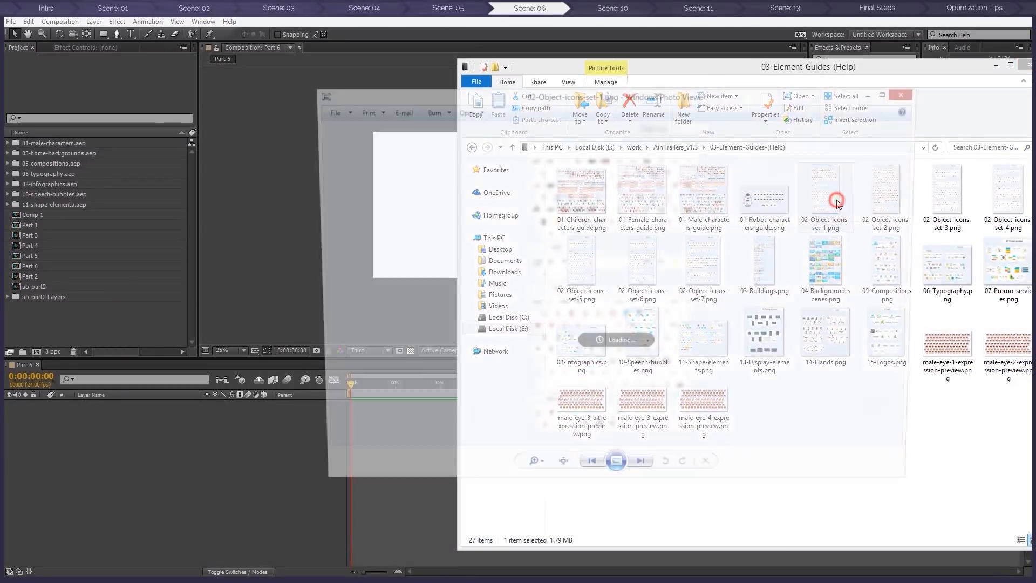
scroll(613, 290, "up", 4)
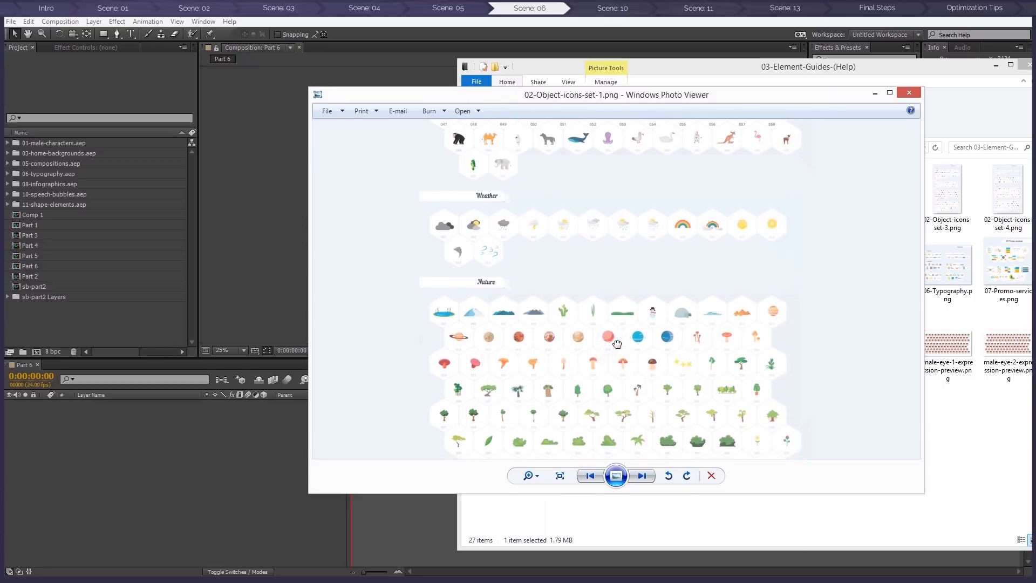
scroll(478, 220, "up", 1)
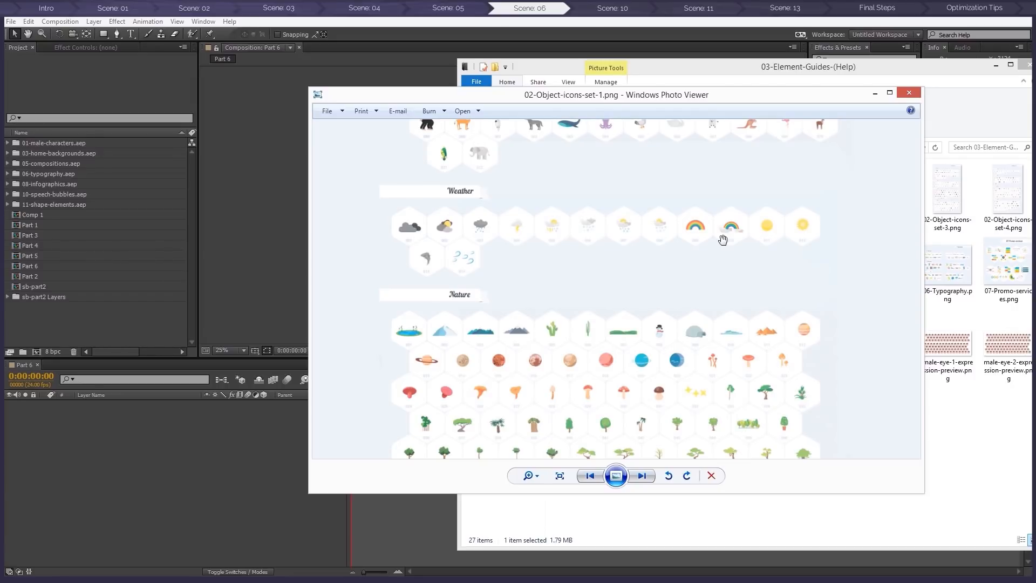
left_click_drag(712, 386, 726, 214)
left_click_drag(671, 405, 677, 308)
Examine the corporate-business, electronic-technology and entertainment icons in 02-Object-icons-set-5.png, closing the guide at the end
left_click(642, 476)
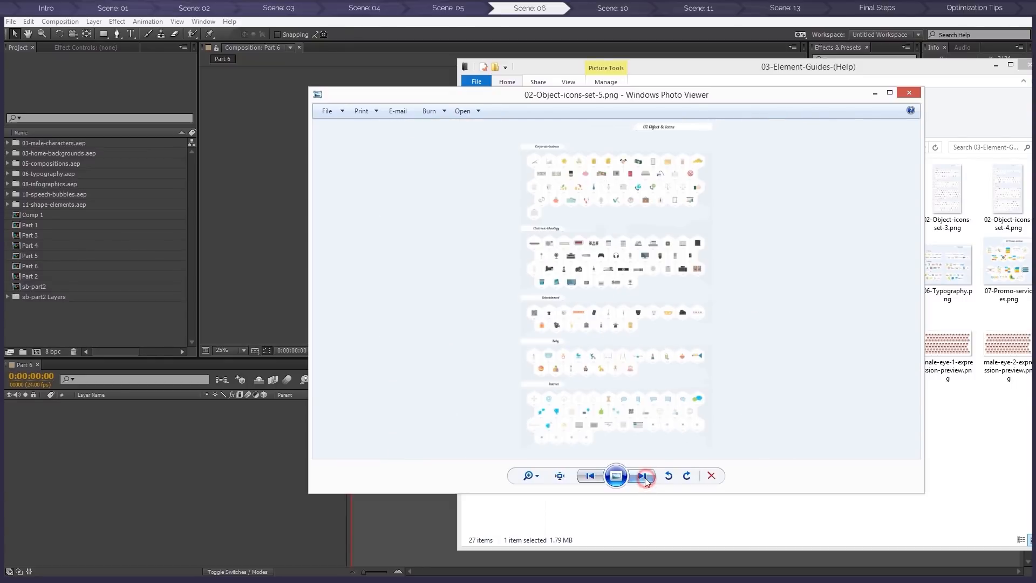
scroll(597, 306, "up", 4)
left_click_drag(638, 193, 654, 449)
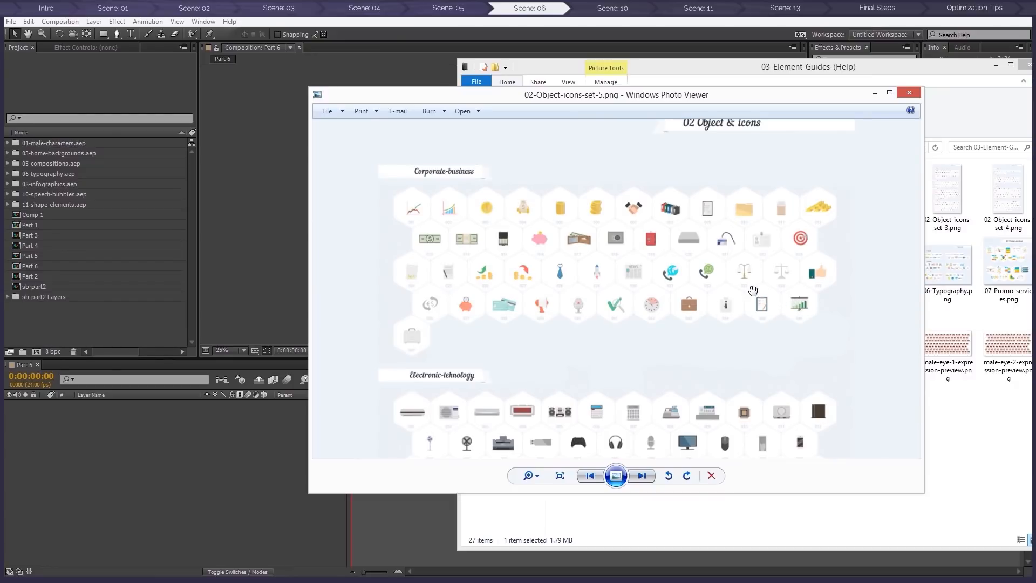
left_click_drag(663, 372, 672, 203)
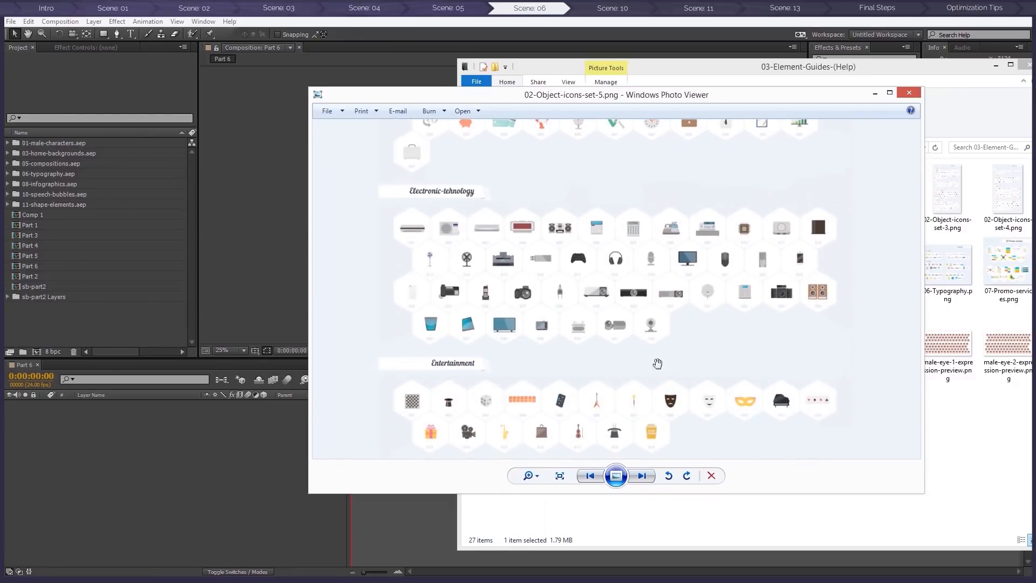
left_click_drag(656, 367, 659, 312)
scroll(714, 367, "up", 1)
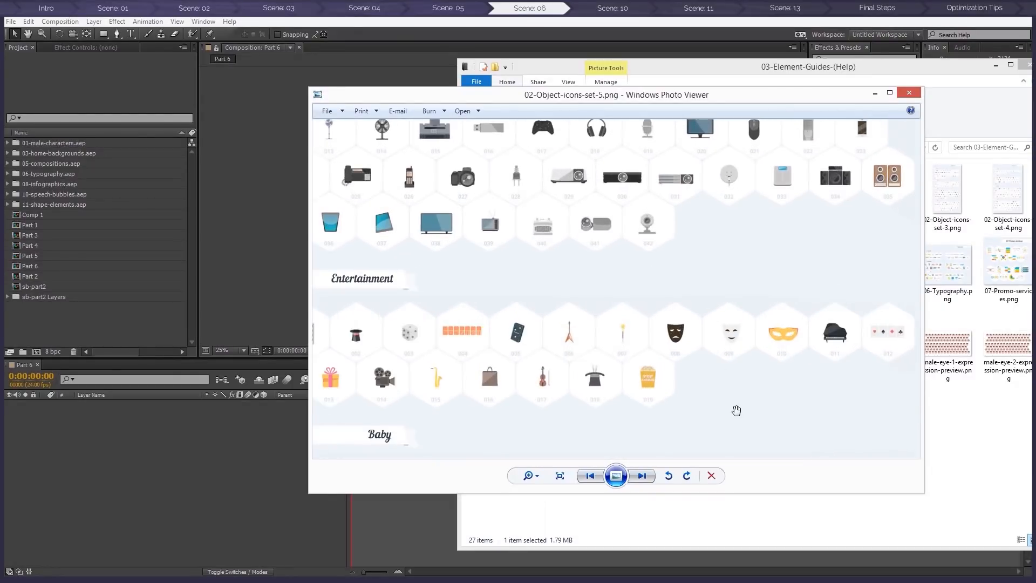
left_click(909, 92)
left_click_drag(666, 69, 1035, 73)
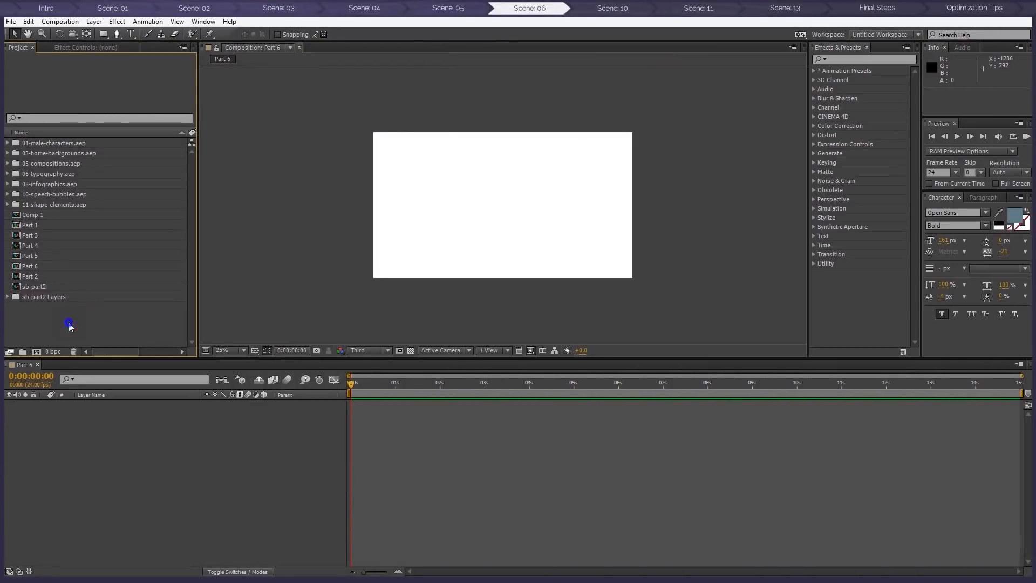
Import 02-weather-icons.aep, 16-corporate-business-icons.aep and 18-entertainment-icons.aep from the 02-Separate-objects-icons folder together
right_click(69, 324)
mouse_move(162, 377)
left_click(222, 376)
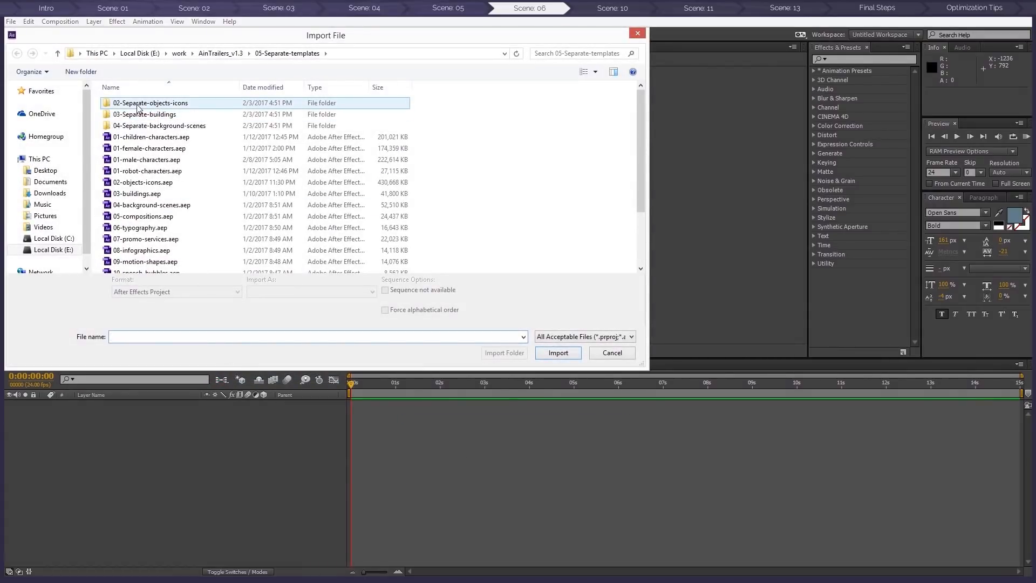
double_click(158, 103)
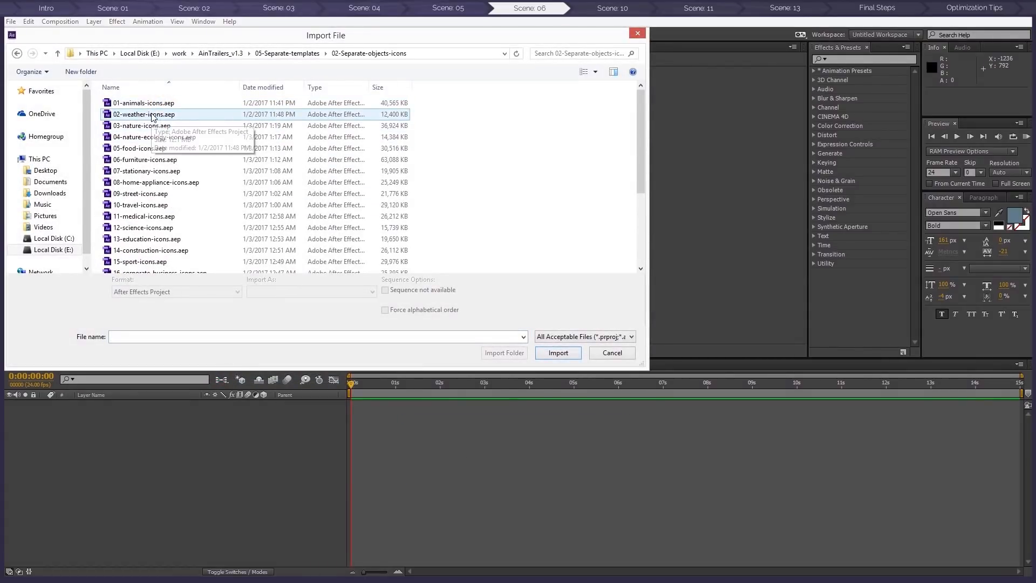
left_click(137, 115)
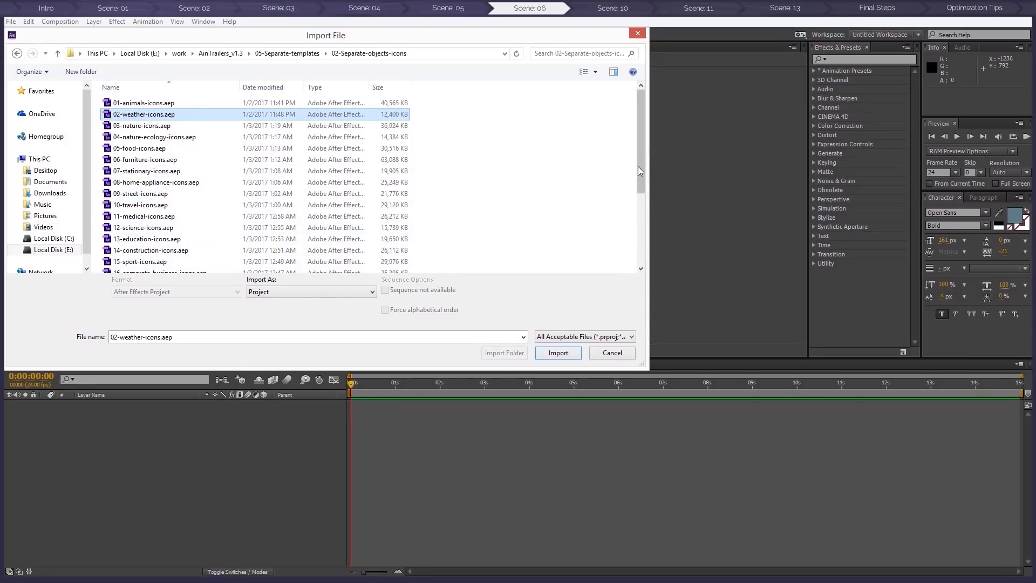
left_click_drag(638, 166, 646, 215)
scroll(469, 224, "down", 1)
left_click(149, 180, "ctrl")
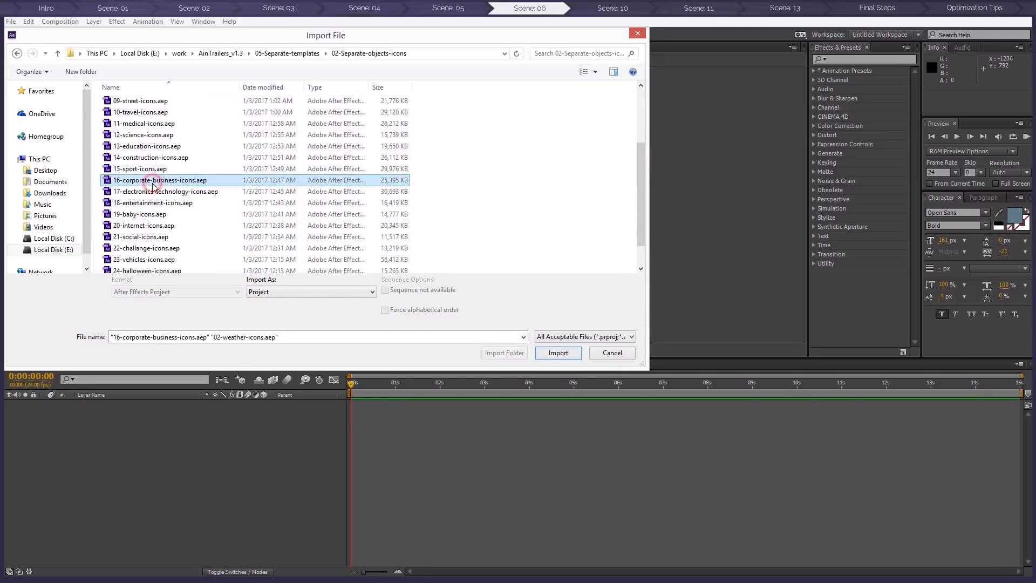
left_click(171, 203, "ctrl")
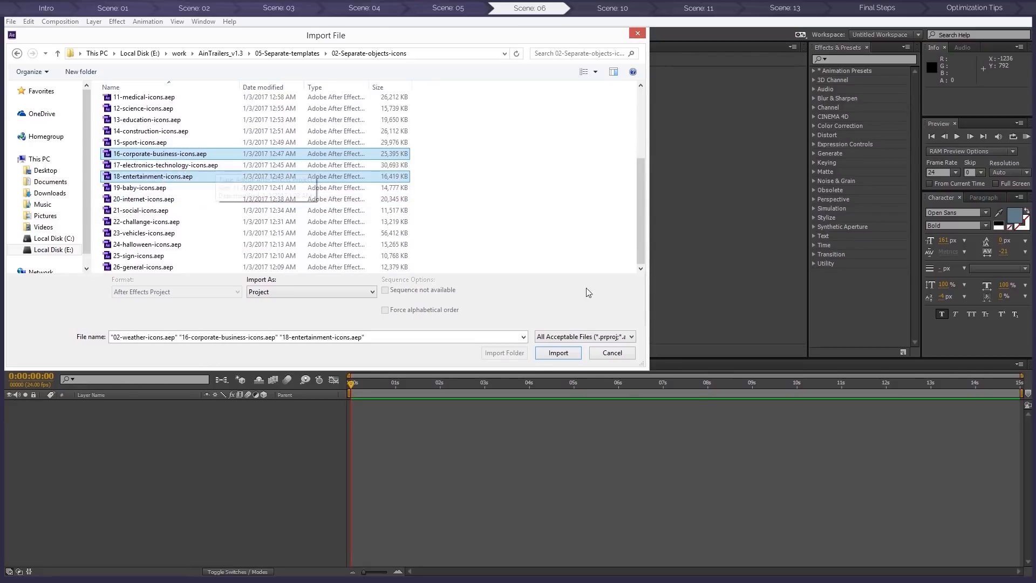
left_click(555, 356)
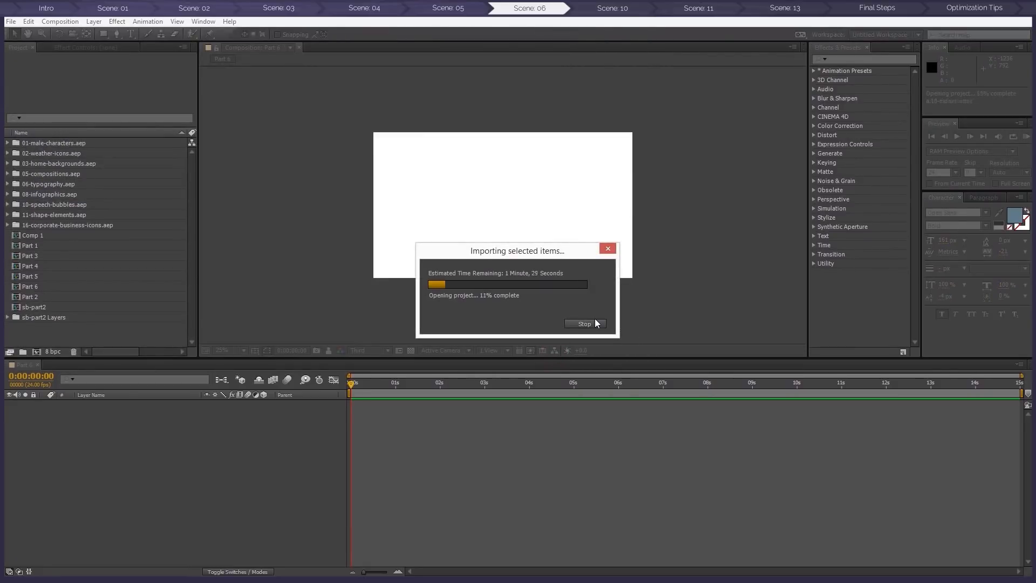
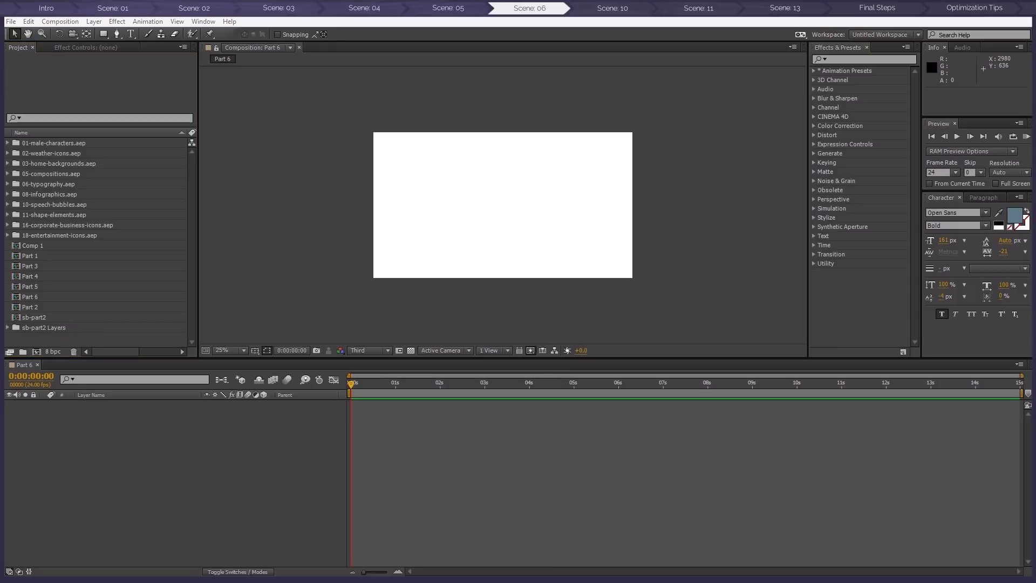
Add m.04-bar-horizontal-scene-1 from the infographics 02-multiple folder to Part 6 and preview its animation
double_click(47, 194)
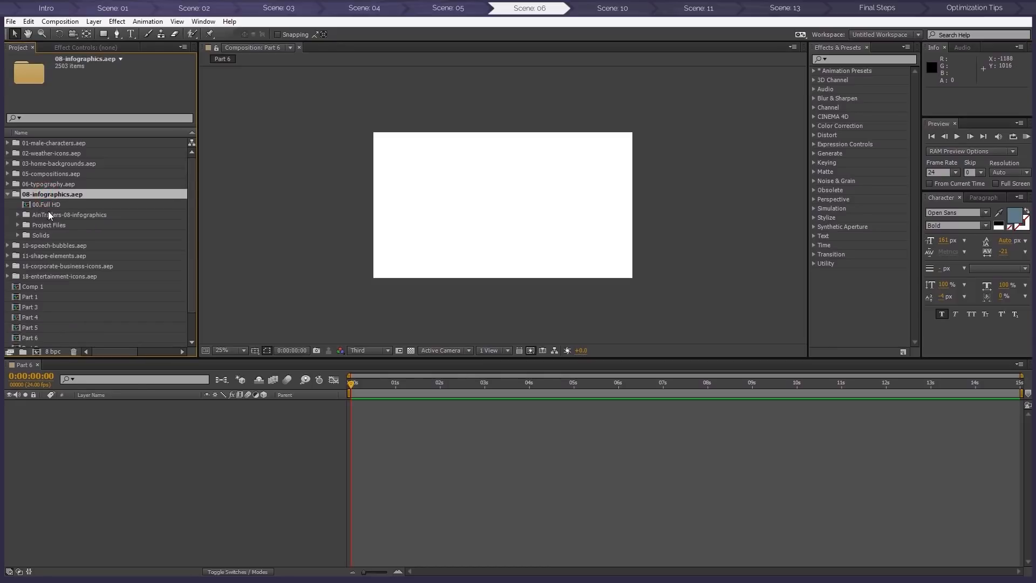
left_click(48, 215)
double_click(49, 215)
double_click(53, 236)
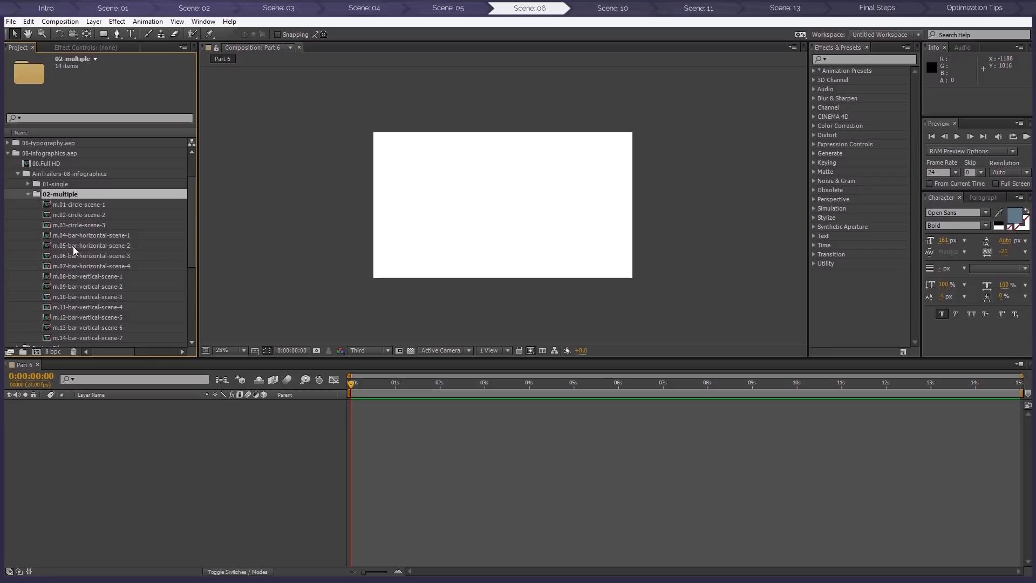
left_click_drag(74, 235, 180, 455)
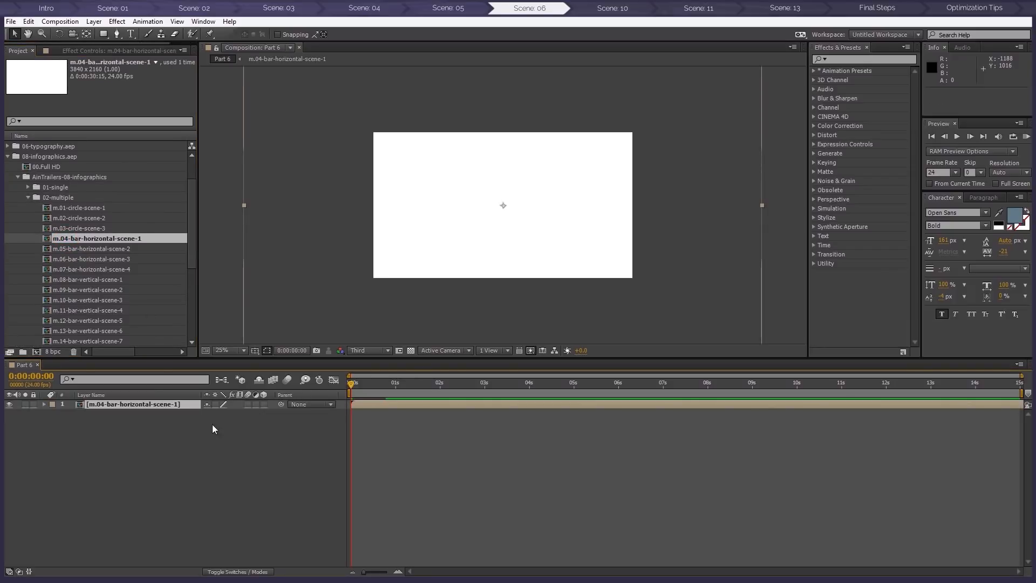
left_click(440, 383)
key("space")
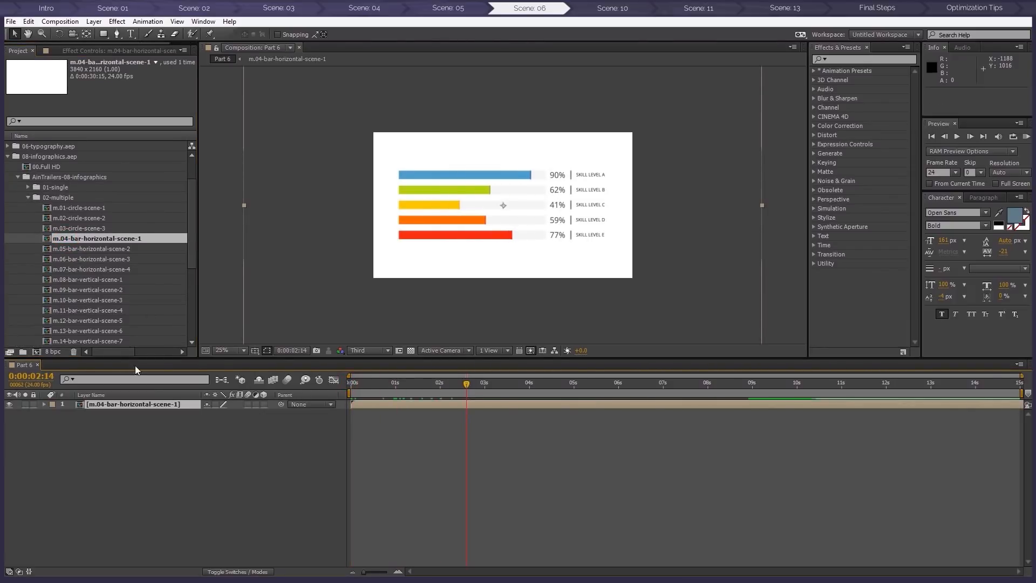
Duplicate m.01-circle-scene-1 in the infographics 02-multiple folder and add both circle scenes to Part 6 above the bar scene
left_click(70, 207)
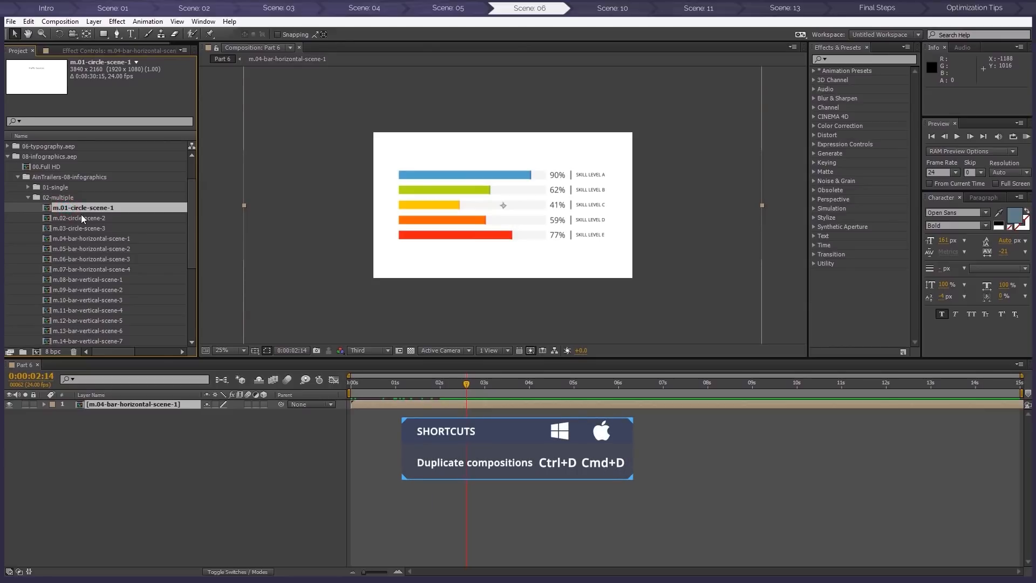
key("ctrl+d")
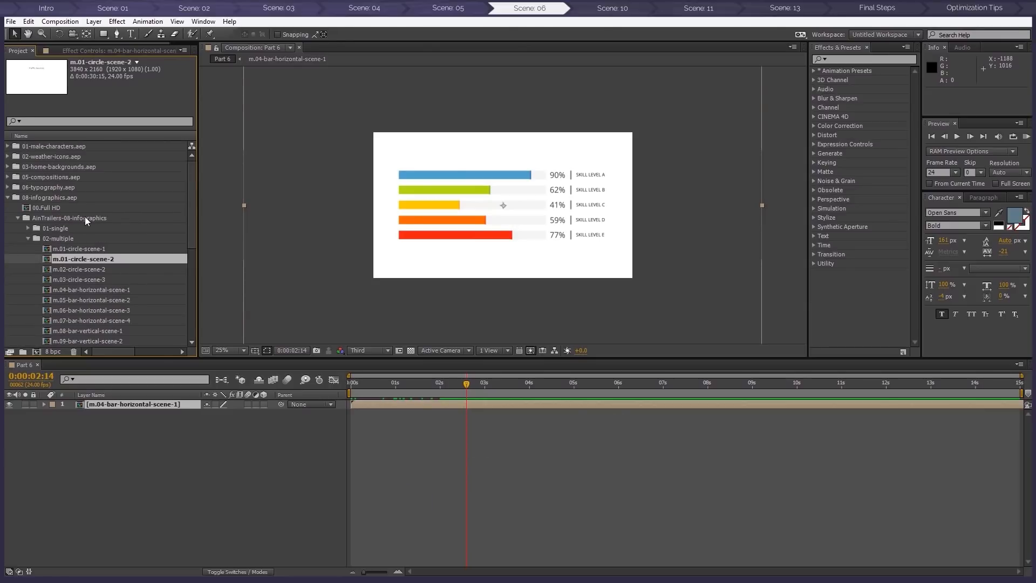
left_click(81, 248, "ctrl")
left_click_drag(79, 257, 115, 404)
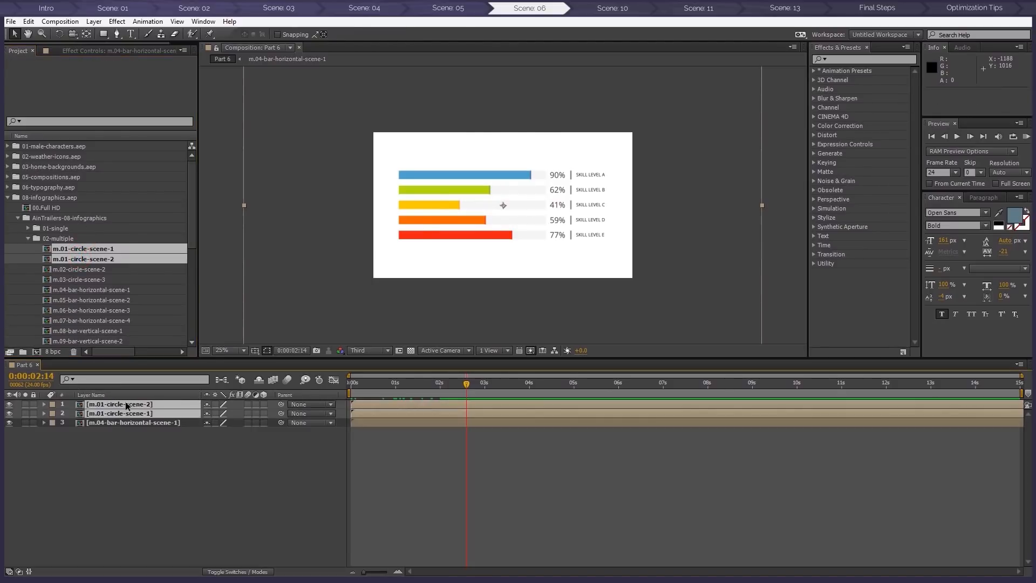
Scale all three infographic layers in Part 6 to 30%
key("ctrl+a")
key("s")
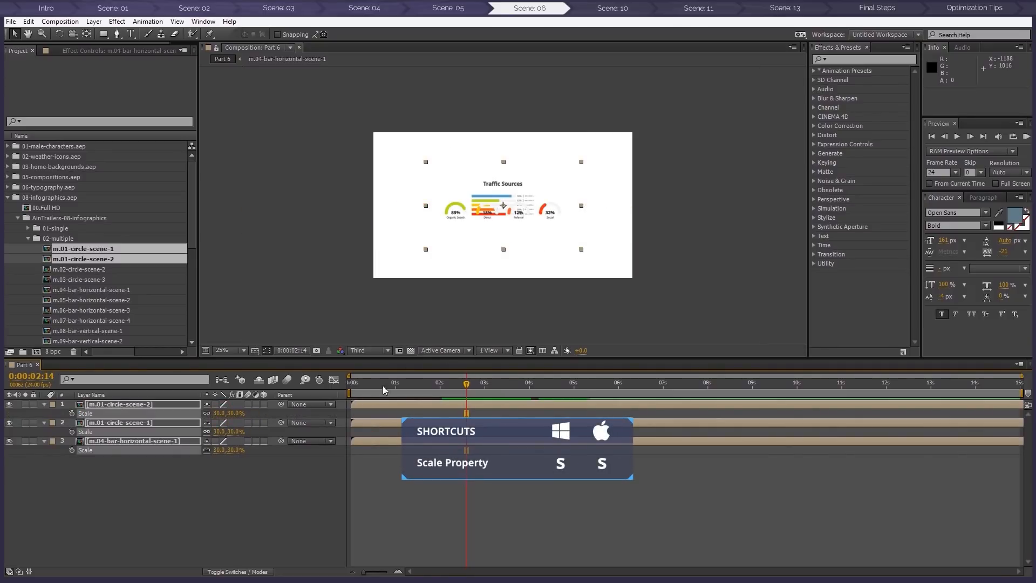
left_click(662, 253)
Stack the infographics in the left half of the frame, with the two circle scenes above the horizontal bars
left_click(141, 403)
left_click(151, 421, "ctrl")
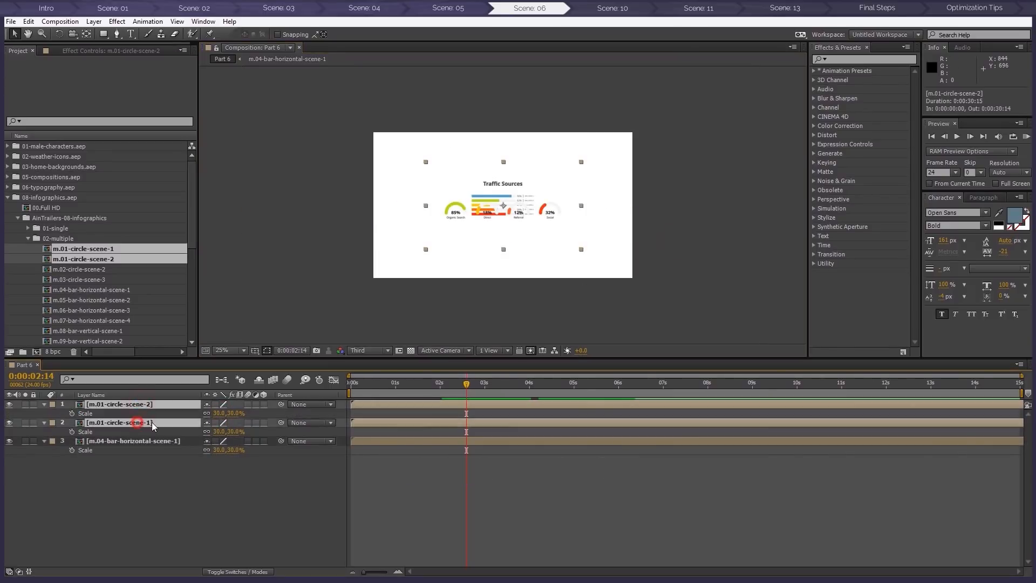
left_click_drag(517, 210, 457, 255)
left_click(682, 146)
left_click_drag(576, 83, 438, 263)
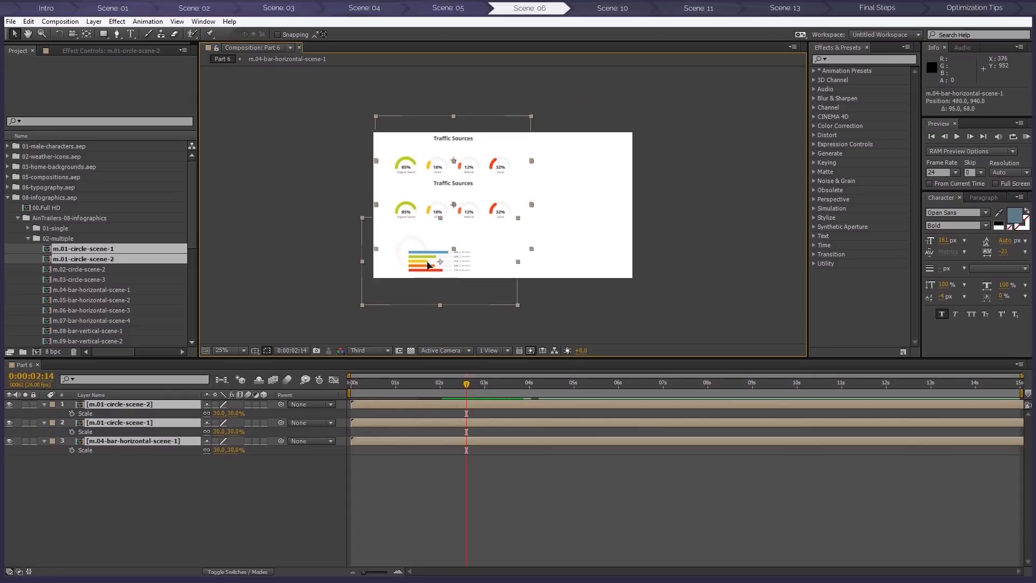
left_click(727, 179)
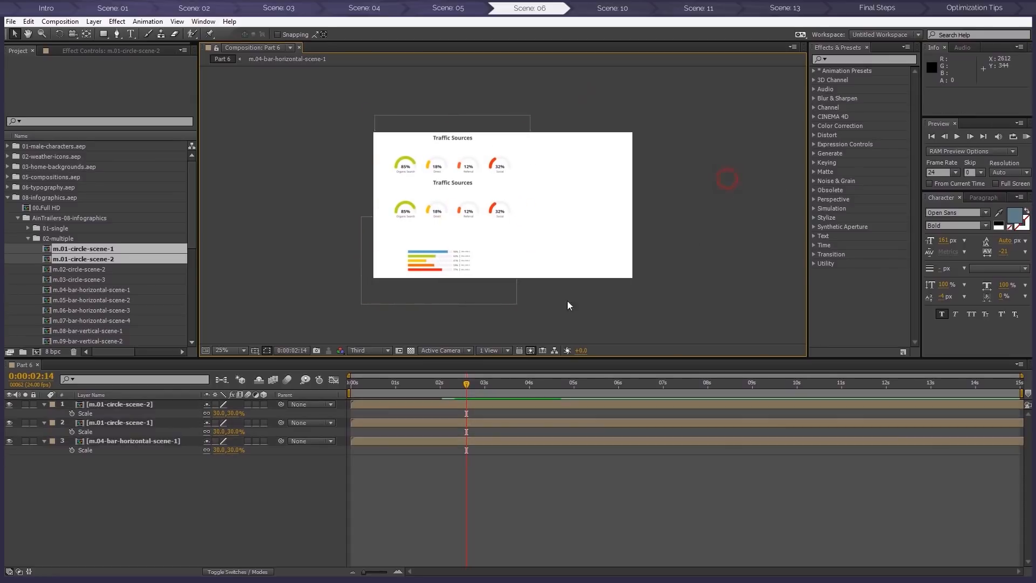
Add a.12-sun-2 from the animated icons of 02-weather-icons.aep to Part 6, collapsing the opened project folders
left_click(28, 238)
left_click(18, 218)
left_click(7, 198)
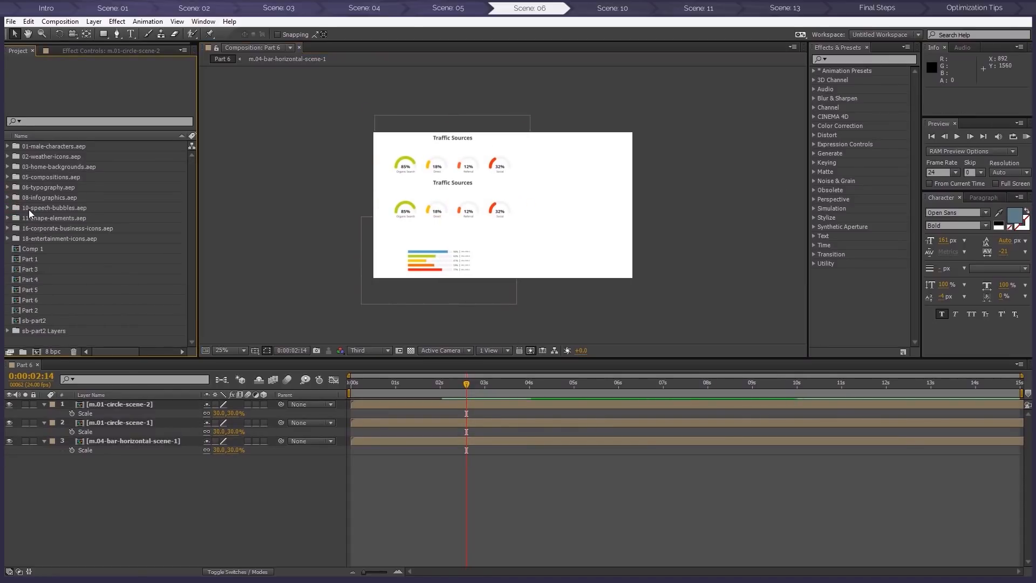
left_click(53, 157)
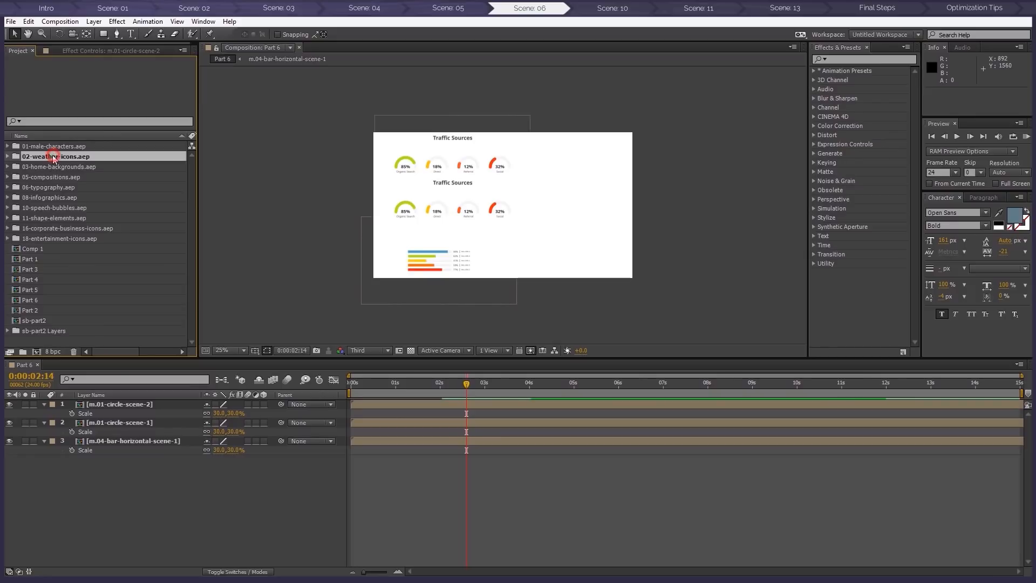
left_click(8, 157)
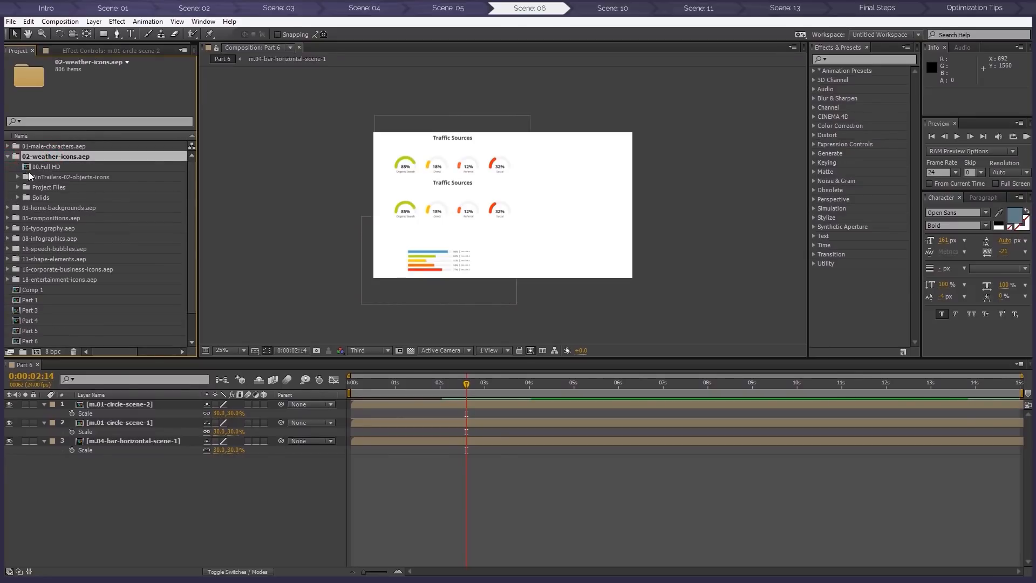
double_click(47, 177)
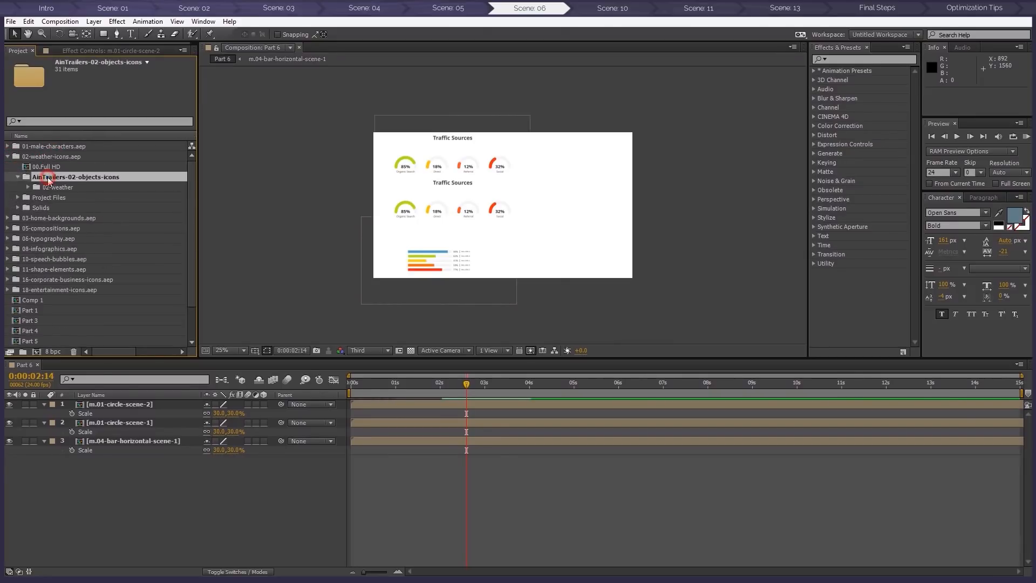
left_click(54, 187)
double_click(53, 188)
double_click(63, 198)
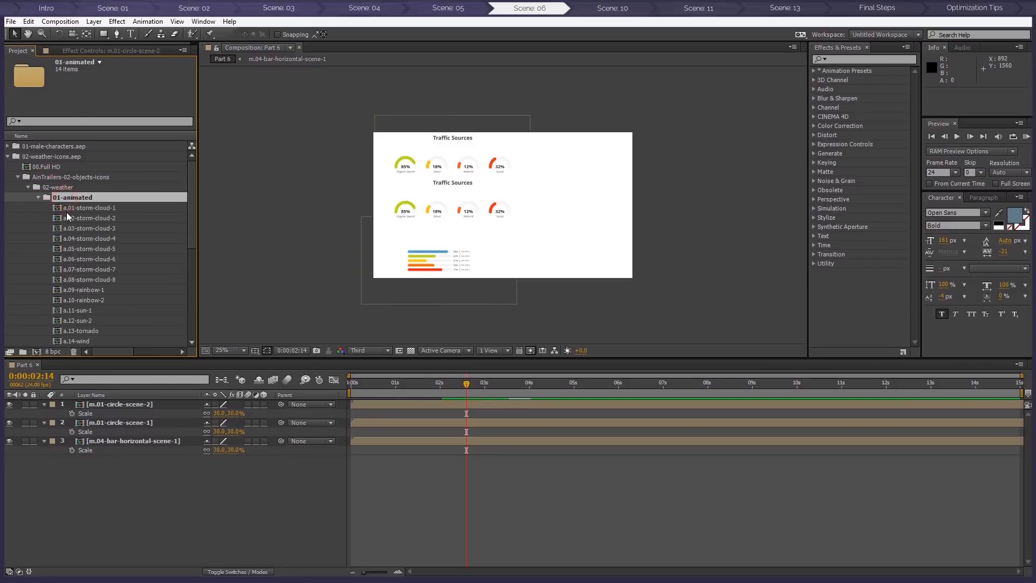
left_click_drag(78, 320, 128, 401)
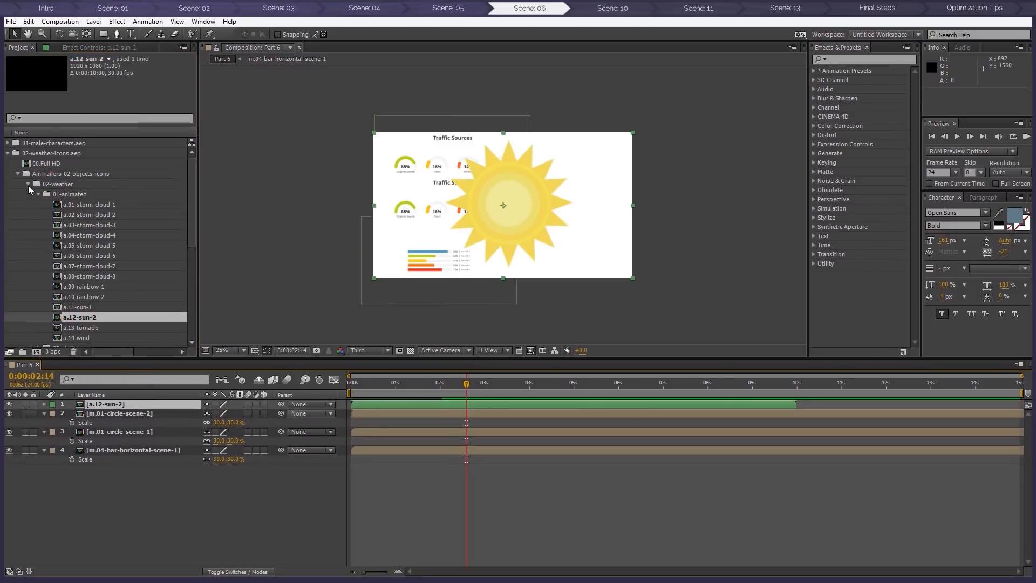
left_click(28, 183)
left_click(7, 153)
Add a.45-tablet from the animated icons of 16-corporate-business-icons.aep to Part 6 and collapse its folder
double_click(47, 224)
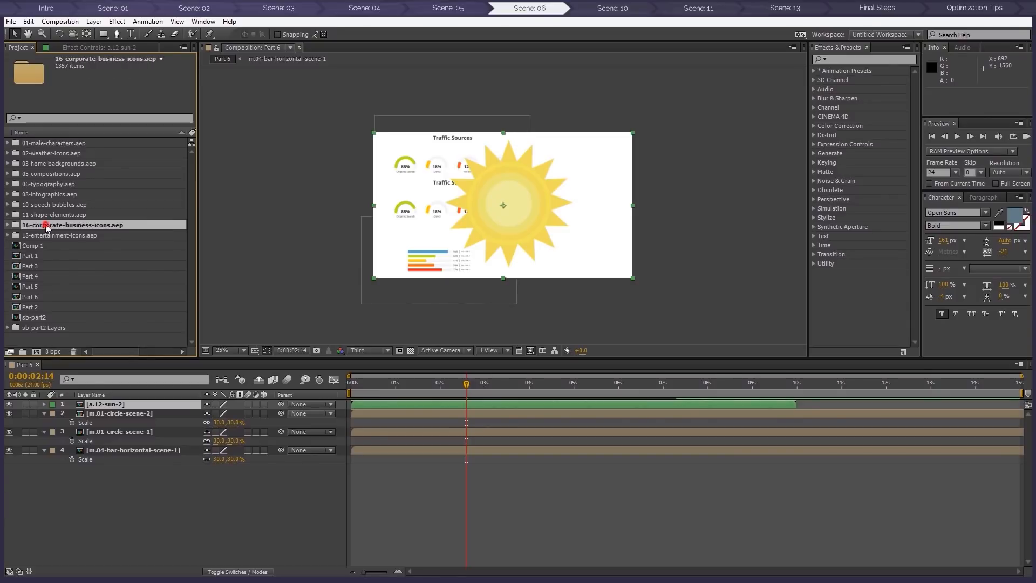
double_click(48, 246)
double_click(49, 256)
double_click(65, 266)
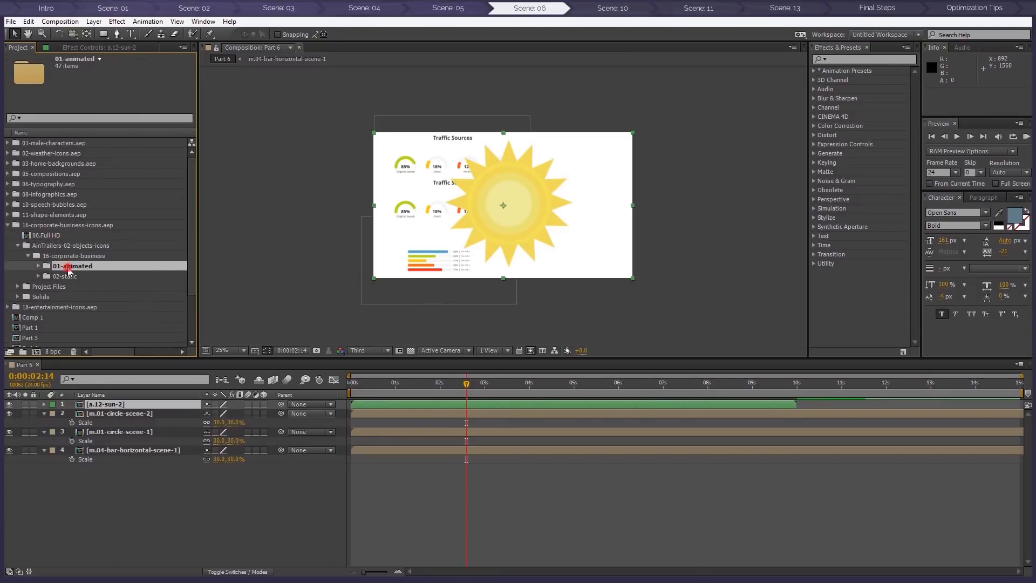
scroll(82, 284, "down", 10)
left_click_drag(79, 296, 128, 402)
scroll(69, 225, "up", 10)
left_click(18, 174)
left_click(7, 204)
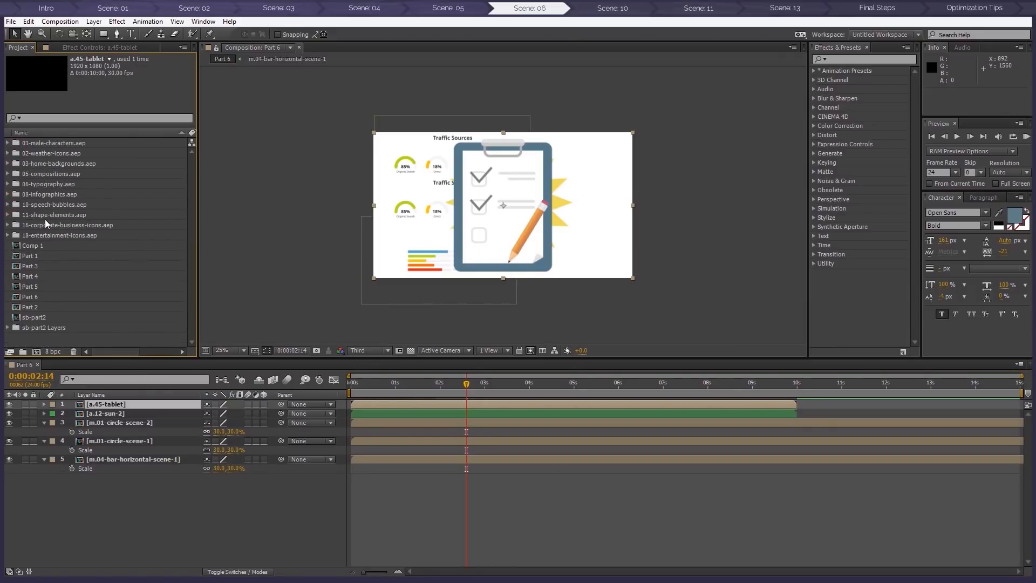
Add a.09-mask-2 from the animated icons of 18-entertainment-icons.aep to Part 6 and collapse its folder
double_click(49, 235)
double_click(45, 256)
double_click(63, 266)
double_click(66, 277)
left_click_drag(80, 236, 147, 403)
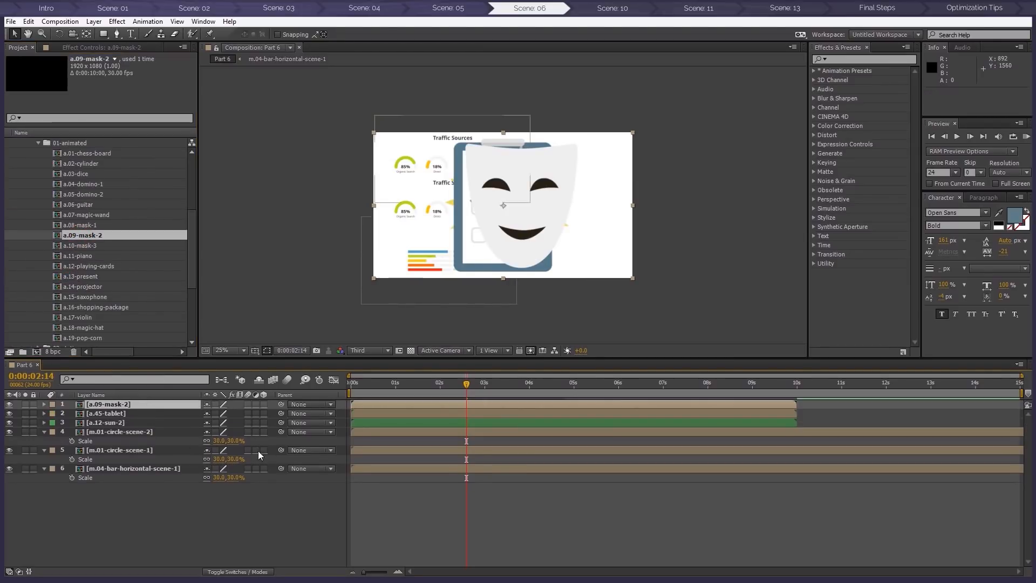
scroll(37, 196, "up", 2)
left_click(18, 185)
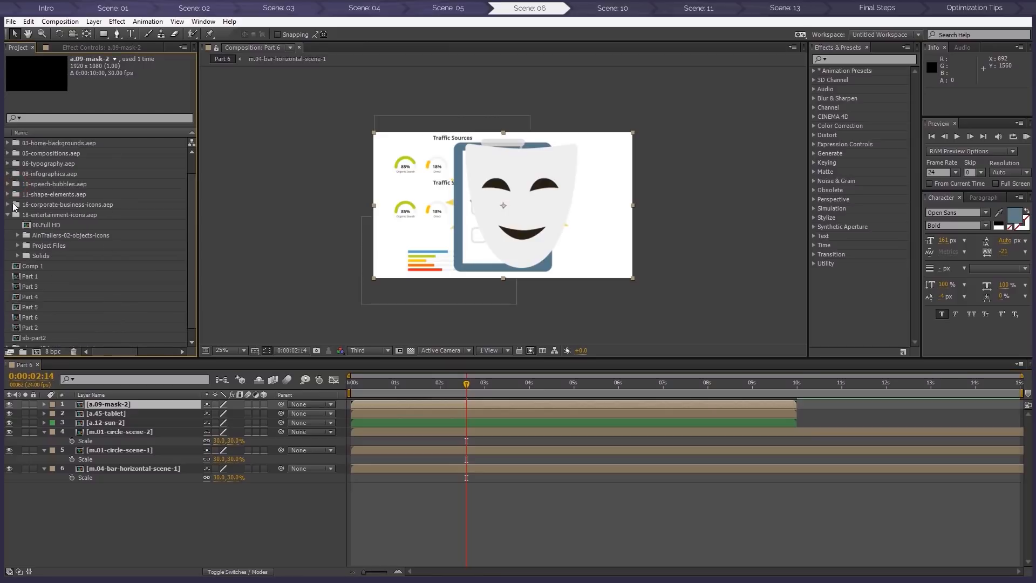
left_click(97, 338)
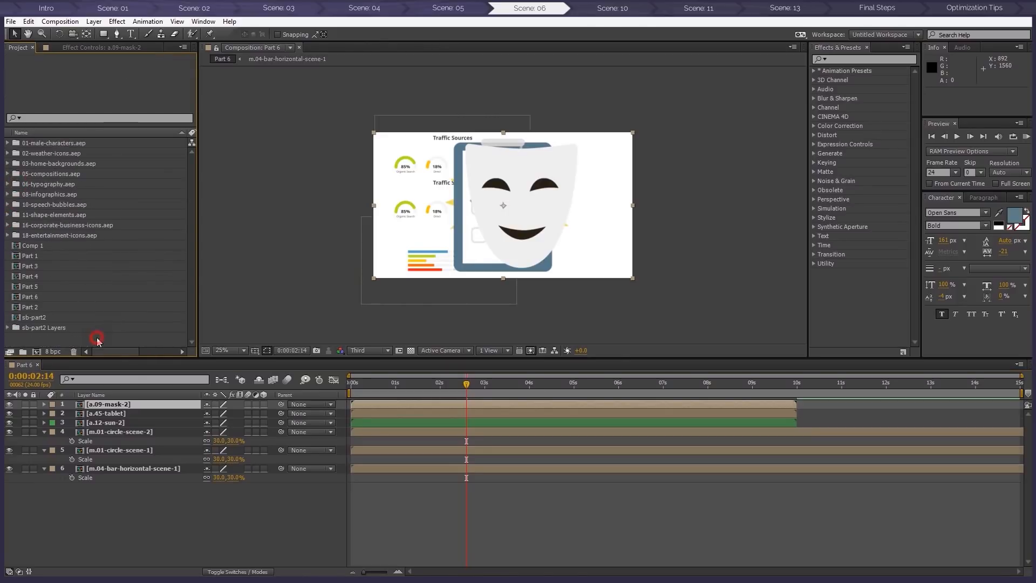
left_click(151, 493)
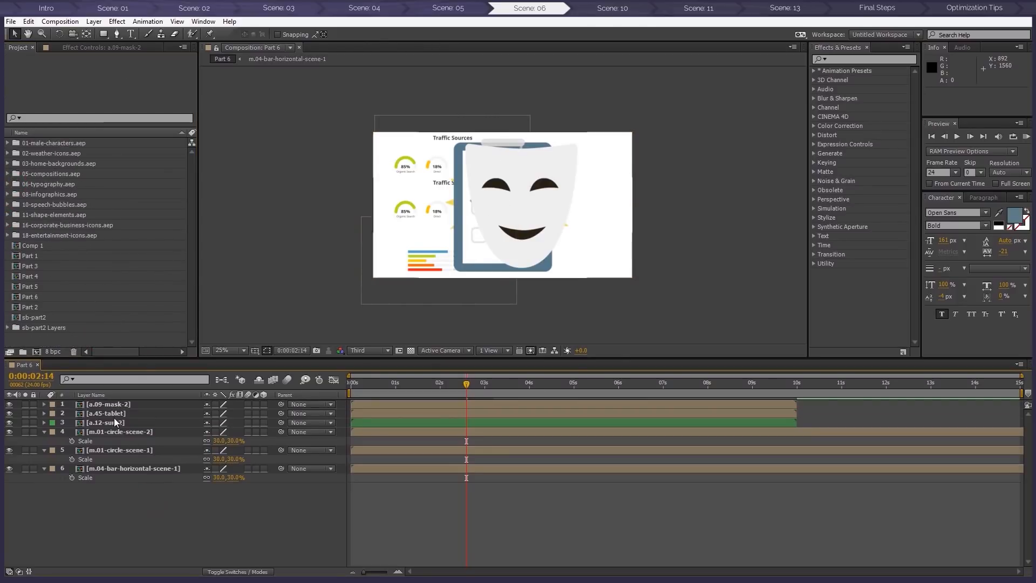
Scale the mask, tablet and sun icon layers to 20%
left_click(115, 422)
left_click(157, 403, "shift")
key("s")
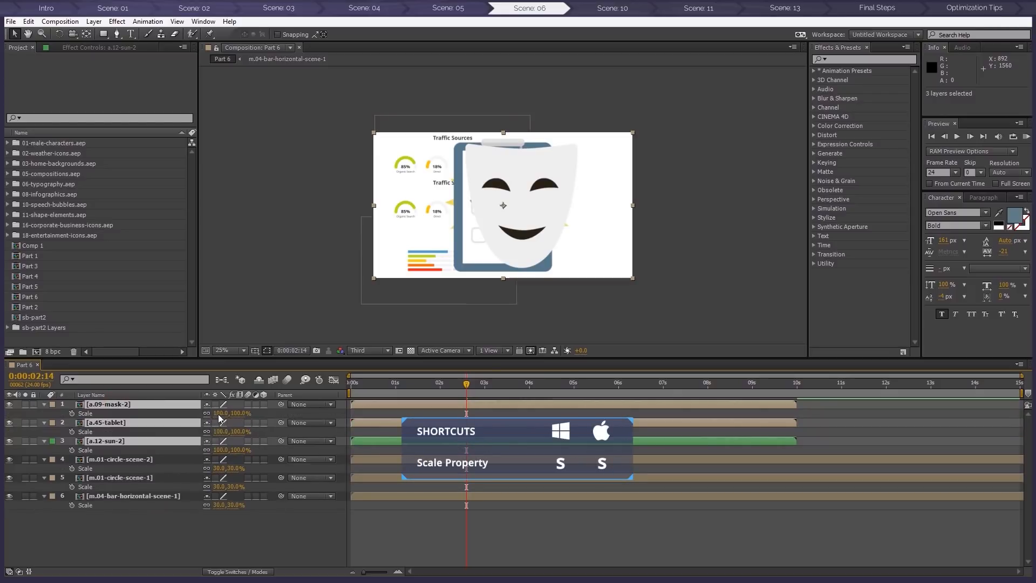
type("20")
key("Return")
left_click(550, 203)
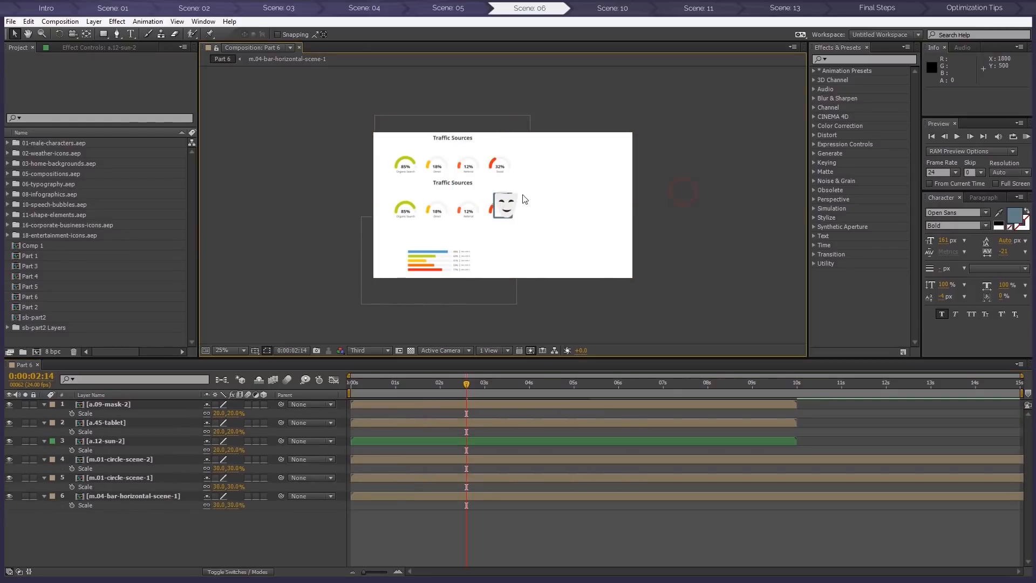
Place the icons in a column along the frame's right side, with the tablet above, sun in the middle and mask below
left_click(467, 440)
left_click(470, 405, "shift")
left_click_drag(507, 208, 601, 172)
left_click(650, 212)
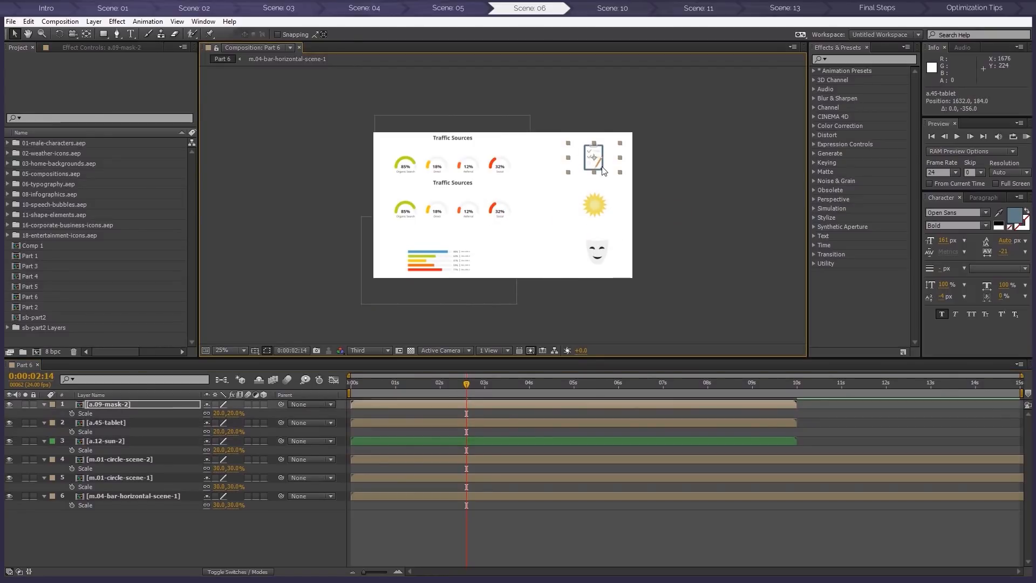
Align the sun and mask under the tablet using a vertical guide at 1632, removing the guide at the end
scroll(634, 211, "up", 2)
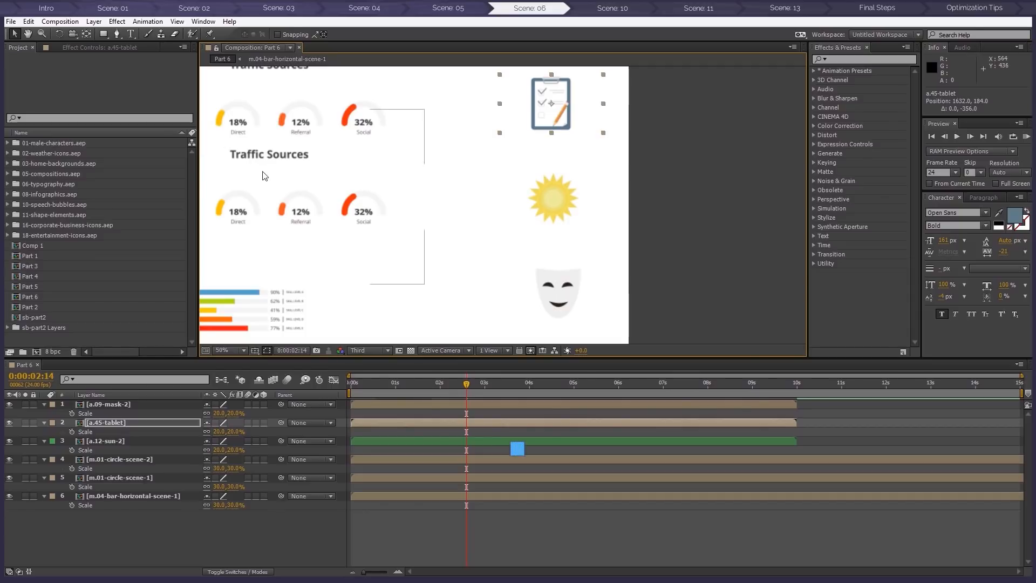
key("ctrl+r")
left_click_drag(204, 182, 555, 171)
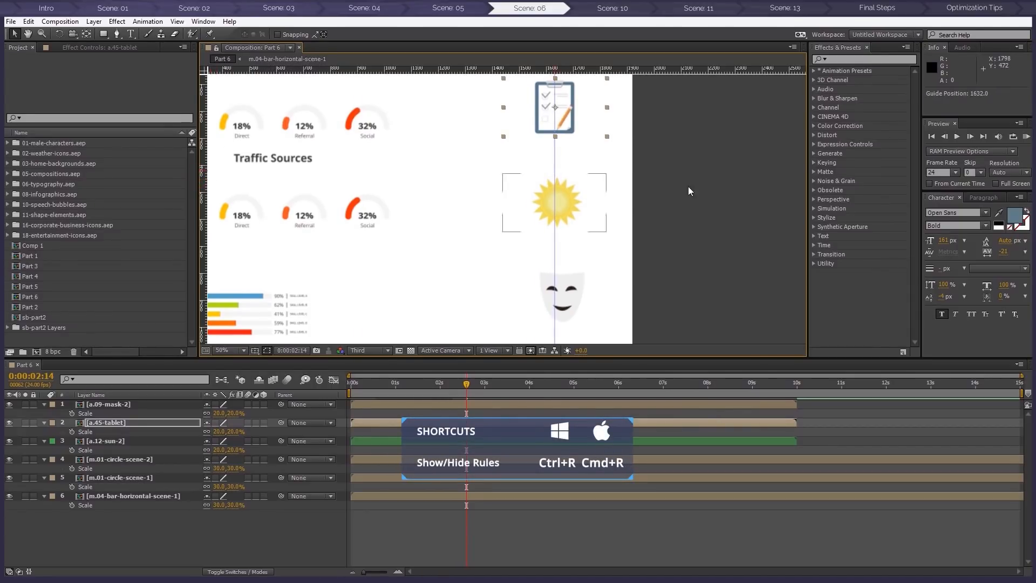
left_click(571, 200)
scroll(566, 202, "up", 2)
left_click_drag(571, 204, 562, 201)
scroll(565, 205, "down", 2)
left_click_drag(579, 293, 572, 293)
scroll(572, 261, "down", 2)
left_click(627, 255)
left_click_drag(571, 123, 69, 124)
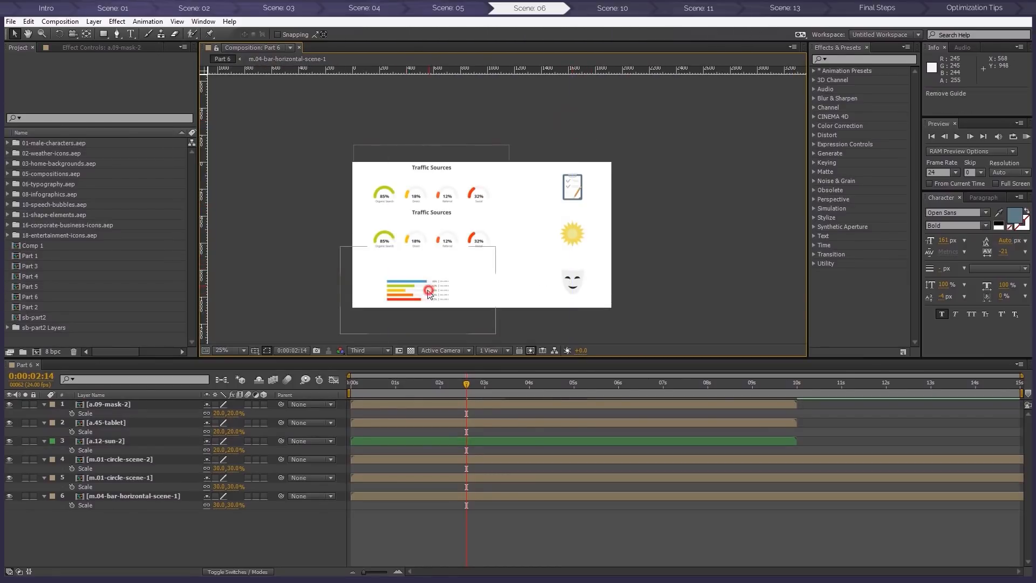
Scale the m.04-bar-horizontal-scene-1 layer to 40% and move it up slightly, to about 492, 880
left_click(148, 496)
left_click_drag(220, 504, 281, 507)
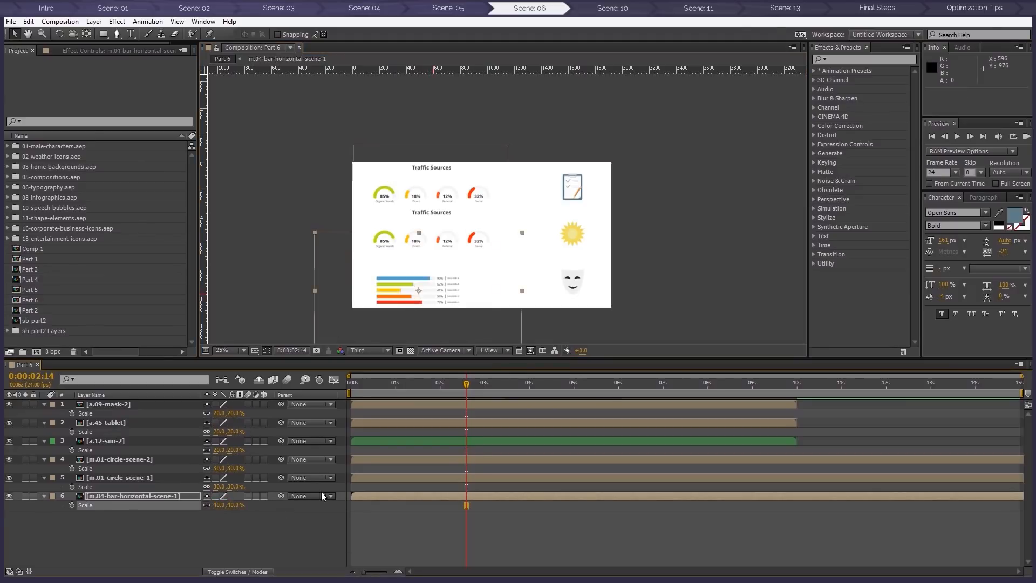
left_click_drag(438, 292, 438, 282)
left_click(450, 191)
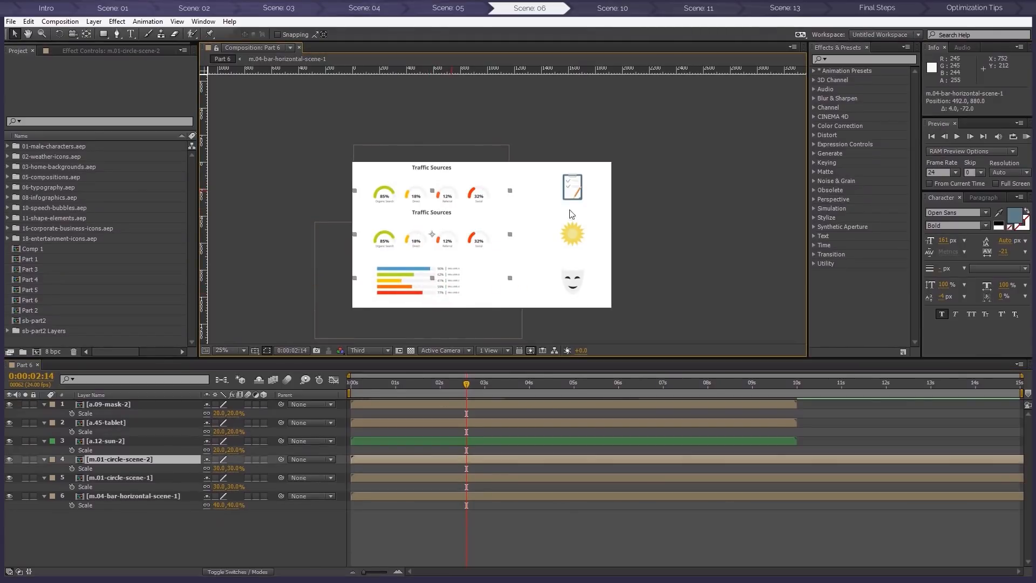
left_click(652, 187)
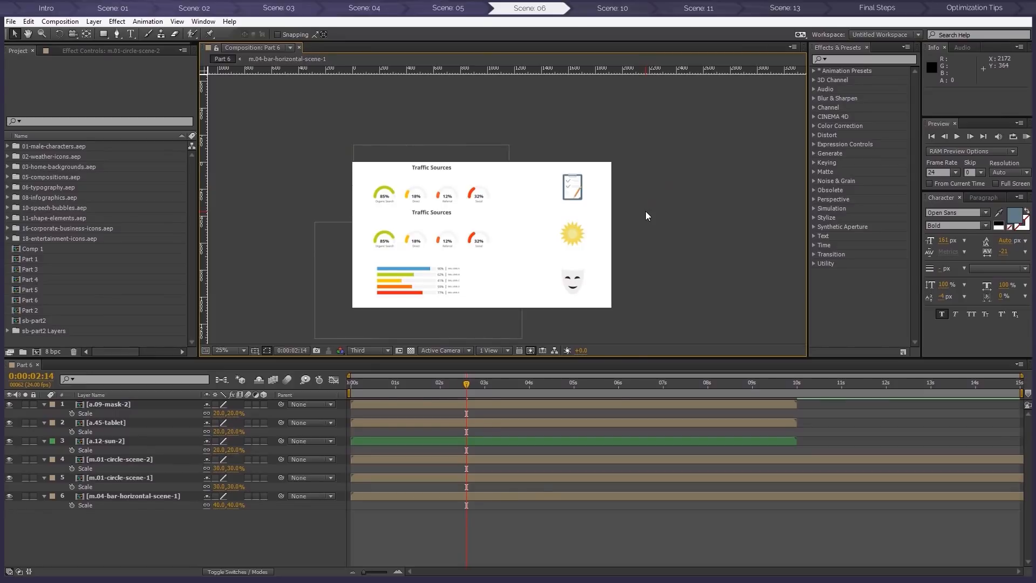
Hide the Traffic Sources title layer inside both m.01-circle-scene-1 and m.01-circle-scene-2, returning to Part 6
double_click(458, 233)
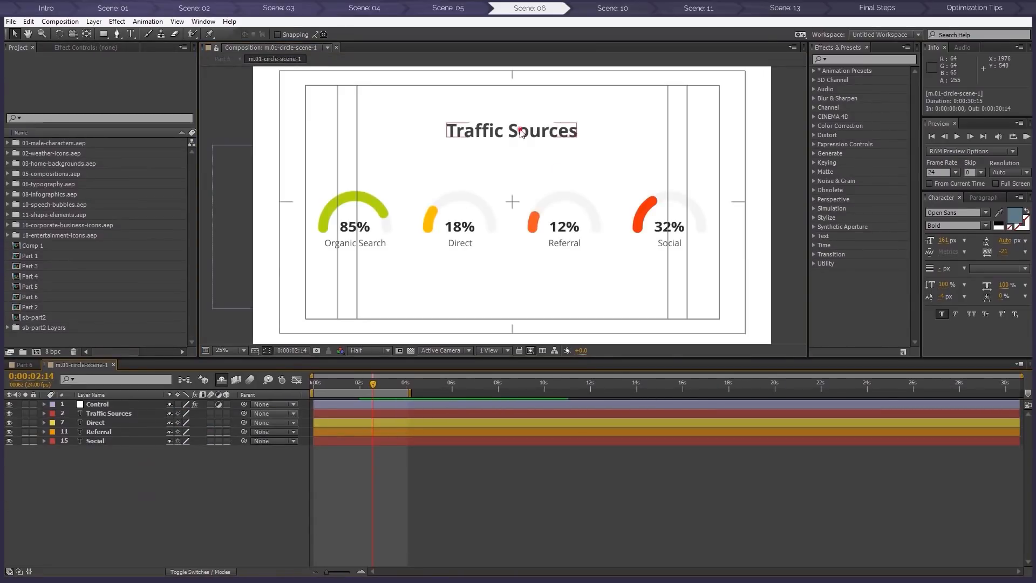
left_click(537, 131)
left_click(9, 413)
left_click(222, 59)
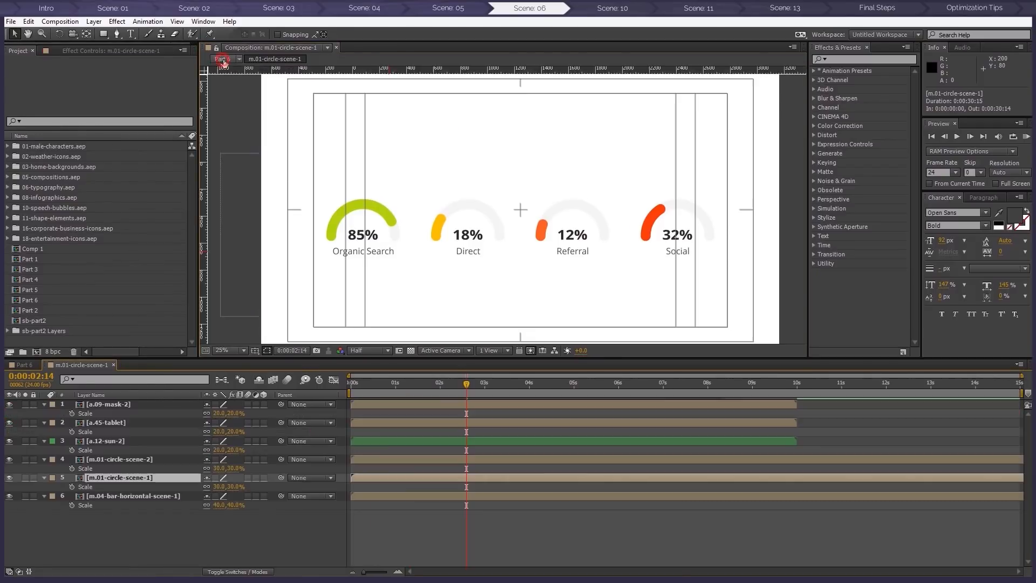
double_click(409, 462)
left_click(9, 413)
left_click(222, 59)
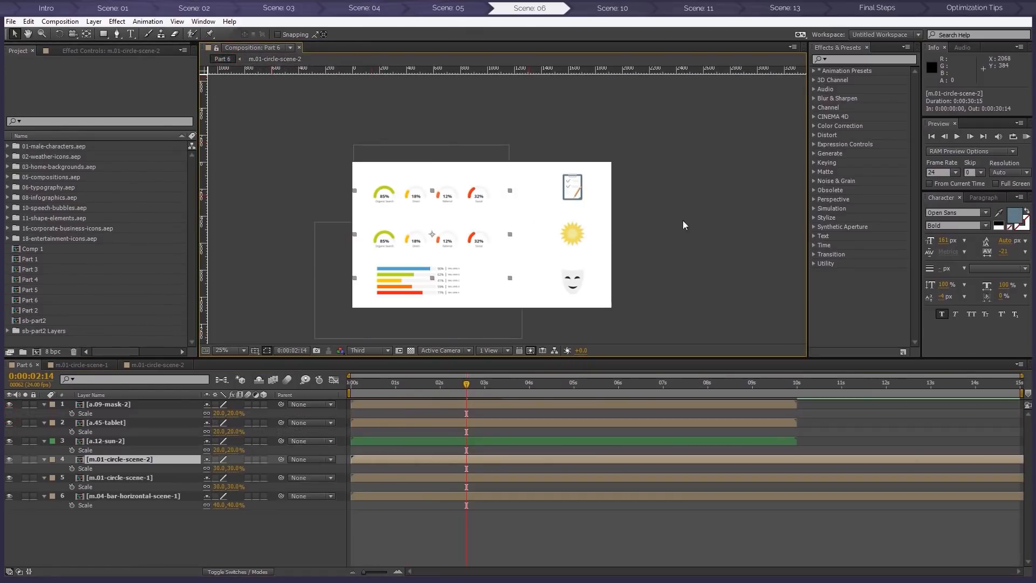
Move the m.01-circle-scene-1 layer above m.01-circle-scene-2 in Part 6's layer order
left_click(418, 177)
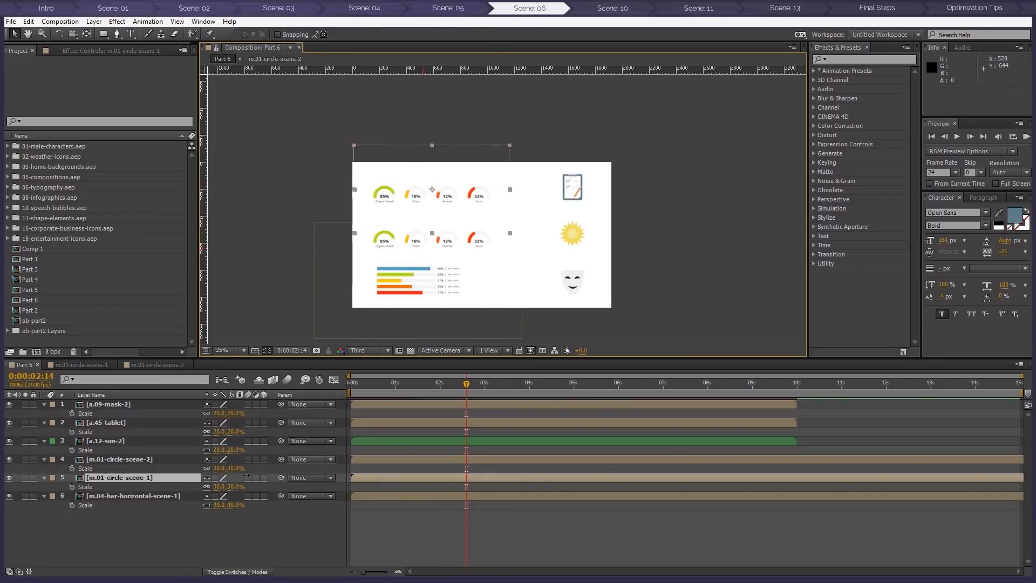
left_click_drag(130, 481, 130, 461)
left_click(656, 237)
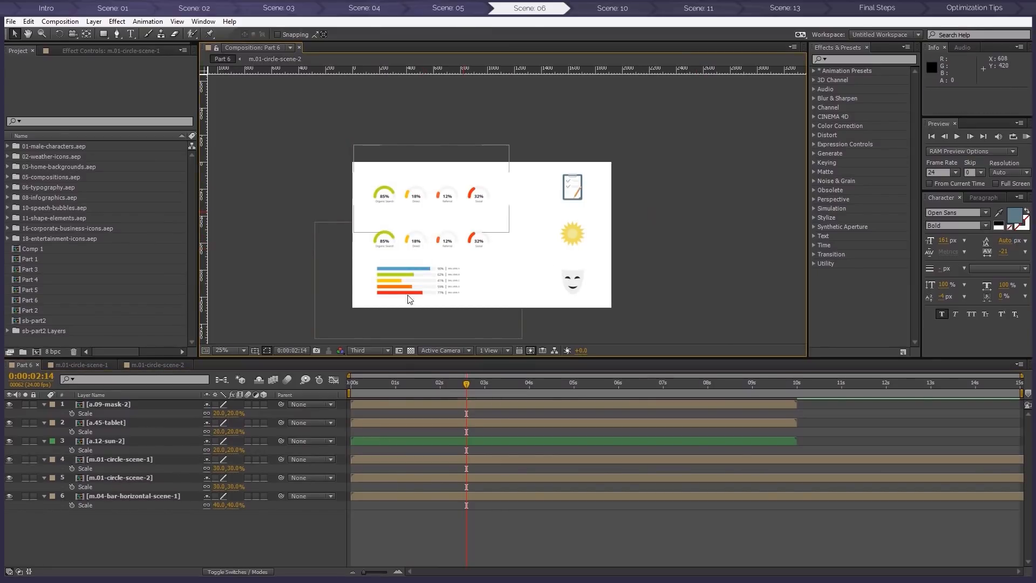
In m.01-circle-scene-1, change the Organic Search label to "Web Design" and the Direct label to "Mobile Design"
double_click(416, 247)
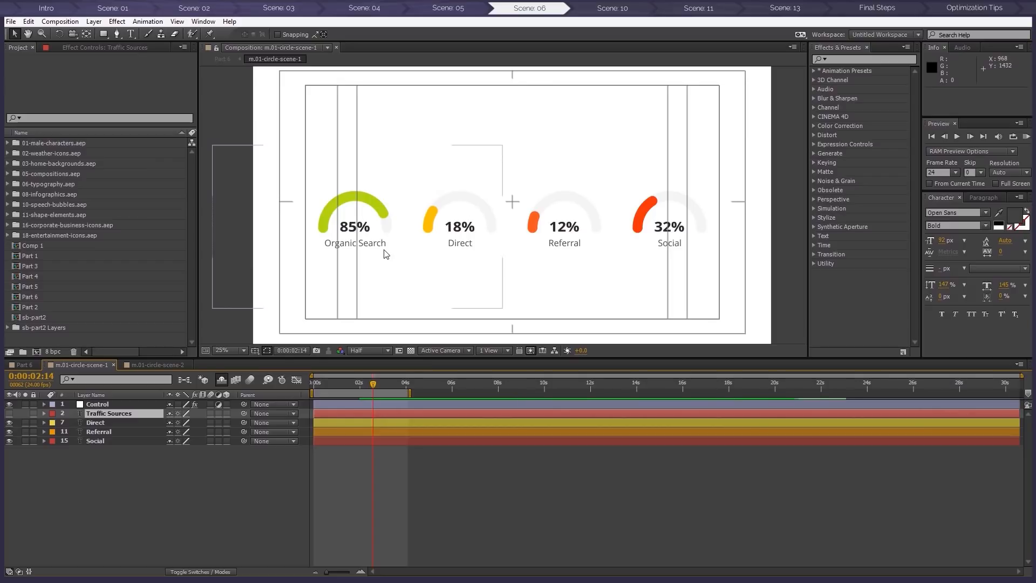
key("period")
left_click_drag(516, 198, 479, 193)
scroll(524, 194, "down", 2)
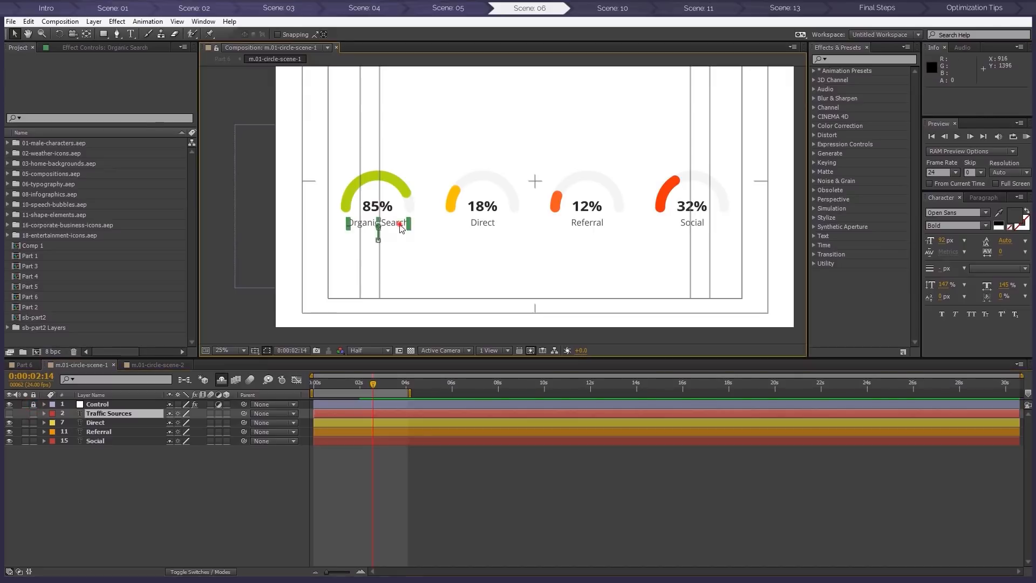
double_click(401, 224)
type("Web Design")
left_click(340, 367)
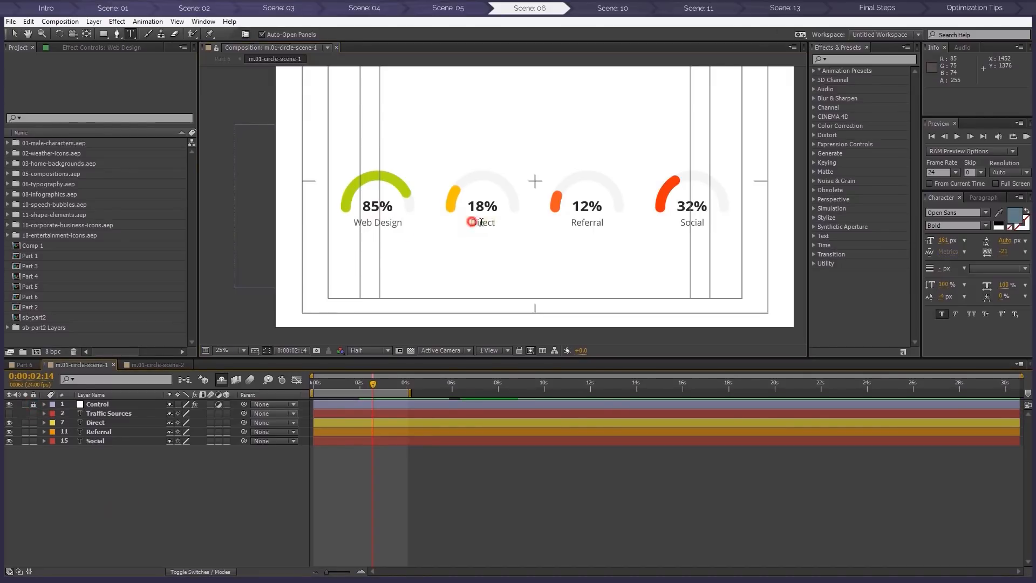
double_click(477, 223)
type("Mobile Design")
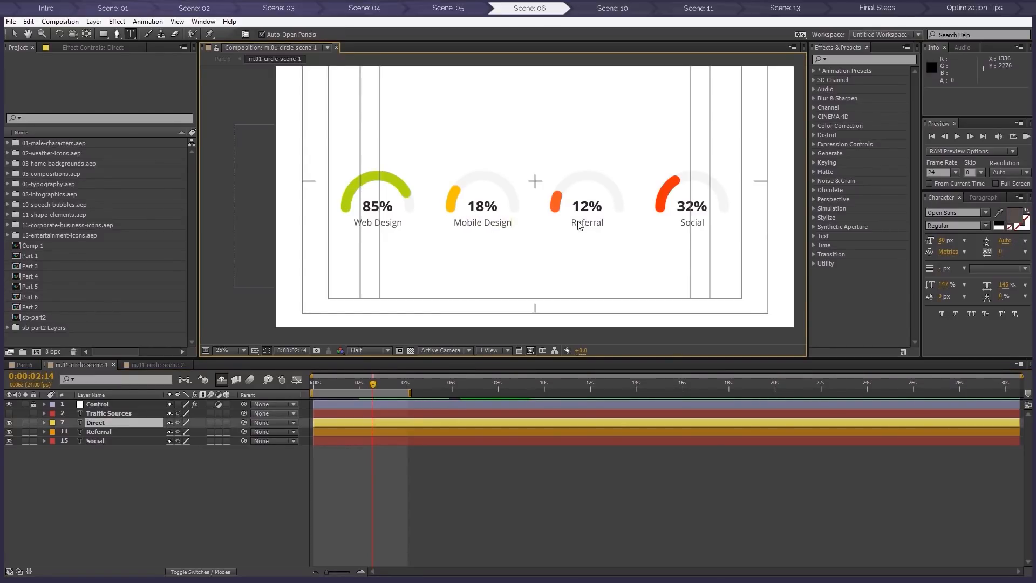
left_click(438, 397)
Change the Referral label to "Illustrations" and the Social label to "Logo Design"
double_click(587, 222)
type("I")
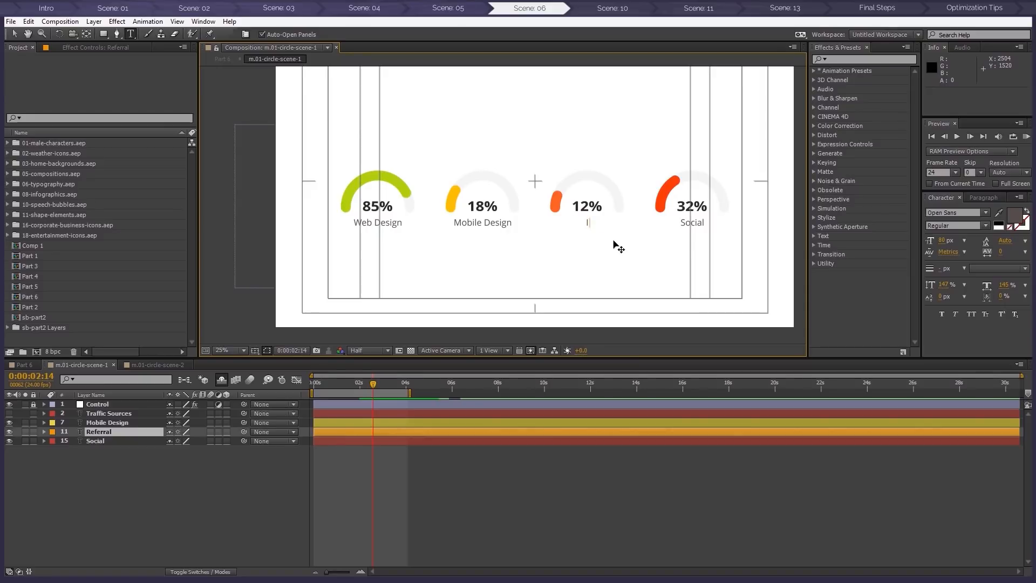
type("llustrations")
left_click_drag(680, 223, 706, 231)
type("Logo Design")
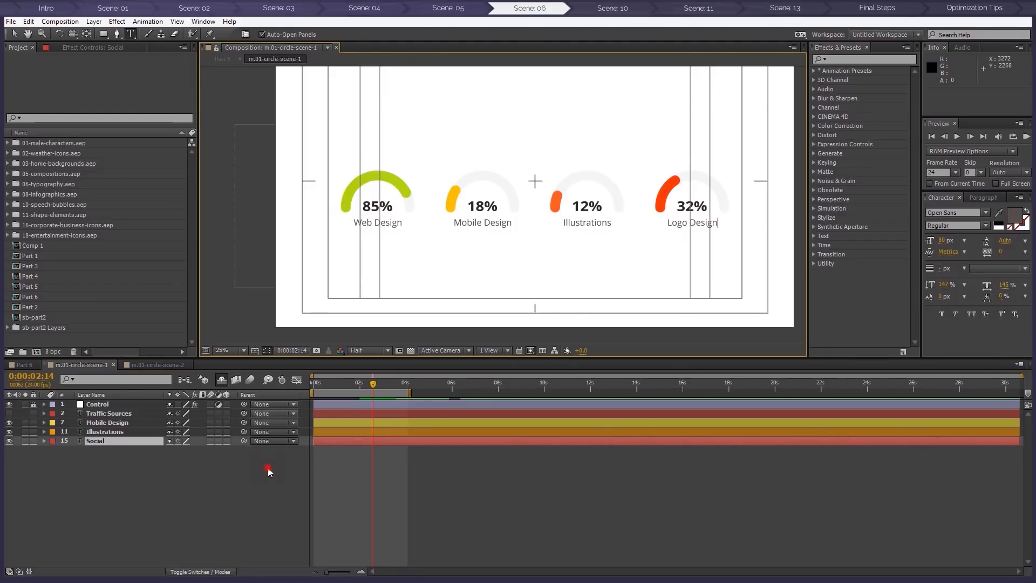
left_click(333, 448)
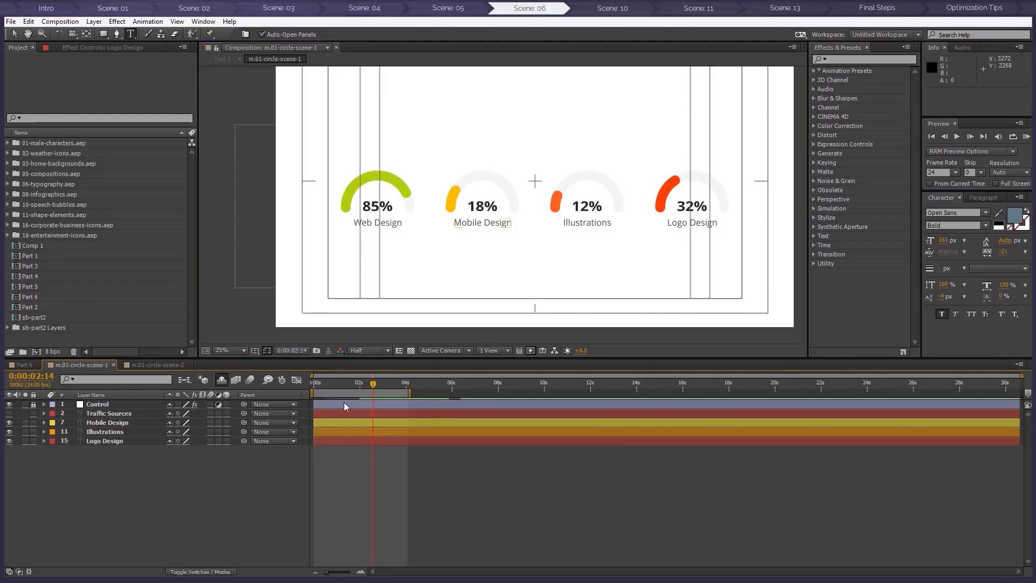
Unlock the Control layer, reveal its keyframed properties, and set the Circle-1 slider to 95 and Circle-2 to 80 at 0:00:01:14
left_click(346, 403)
left_click(34, 404)
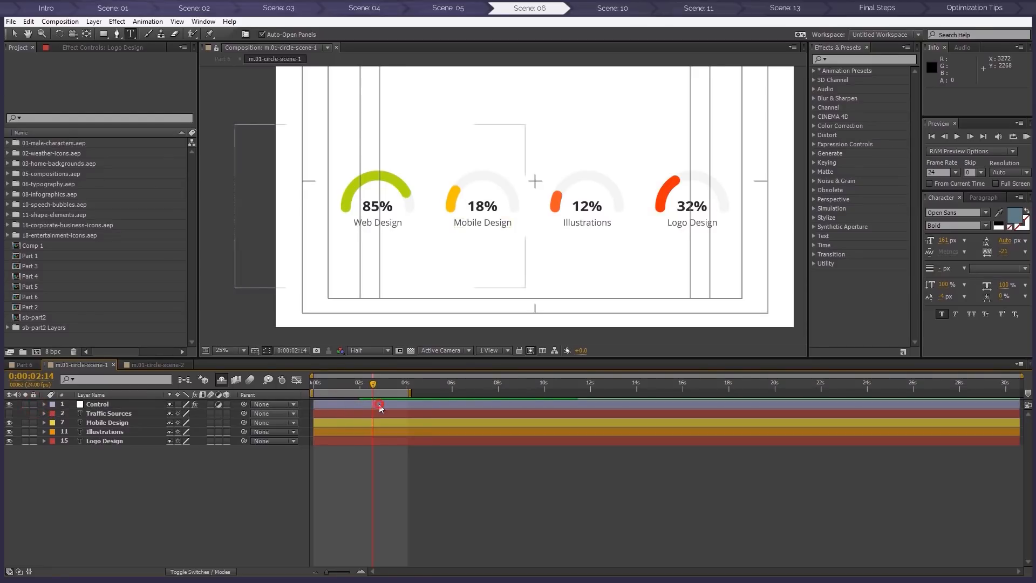
left_click(378, 405)
left_click(349, 385)
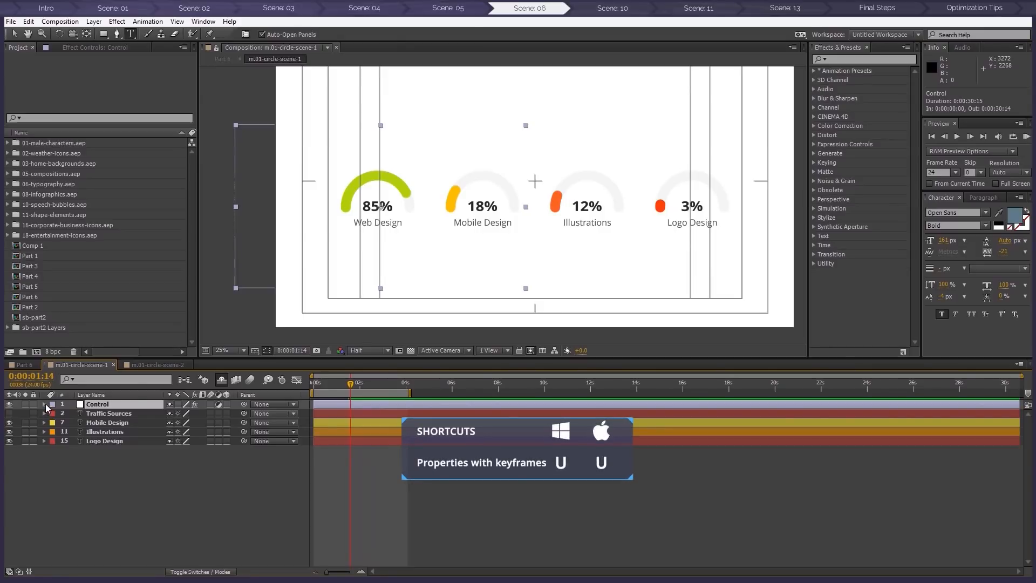
key("u")
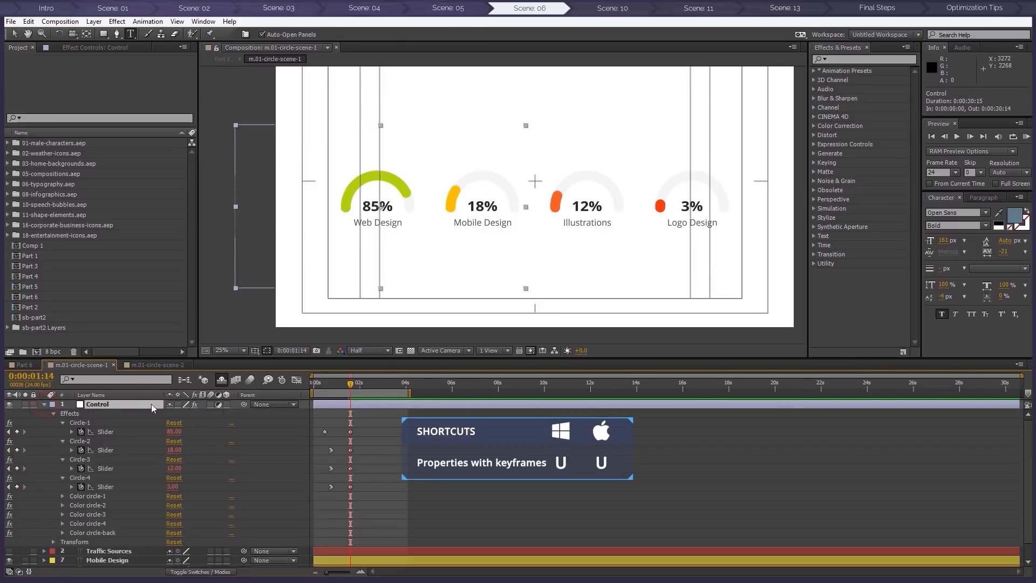
left_click(177, 431)
type("95")
key("Return")
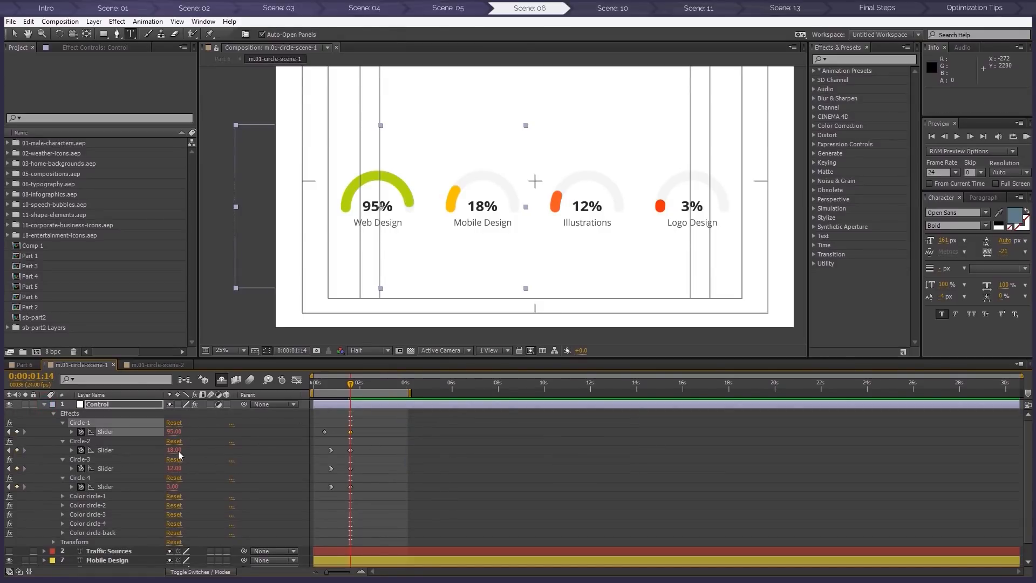
type("80")
key("Return")
Set the Circle-3 slider to 85 and the Circle-4 slider to 90 at their 0:00:01:14 keyframes
left_click(174, 468)
type("85")
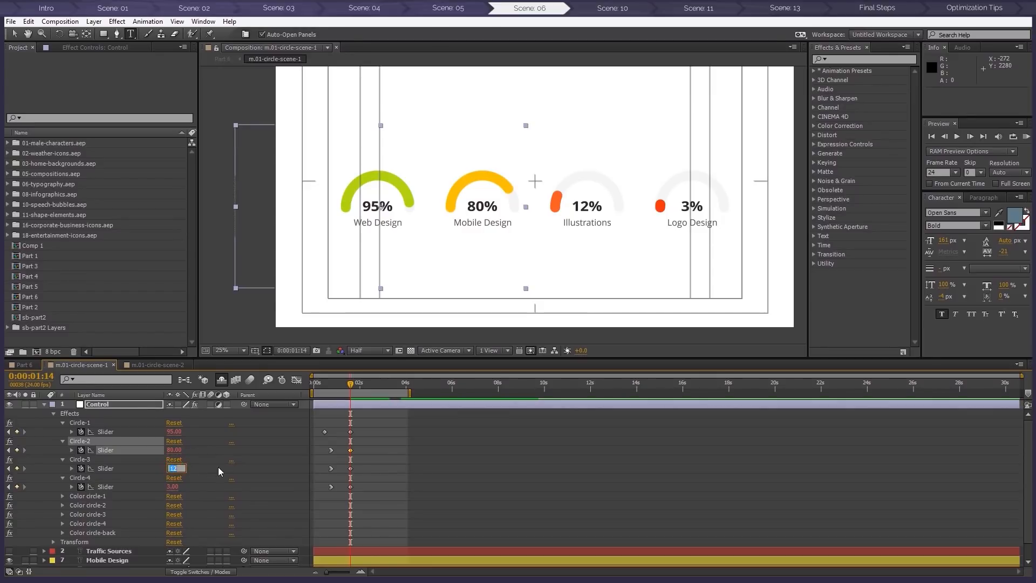
key("Return")
type("90")
key("Return")
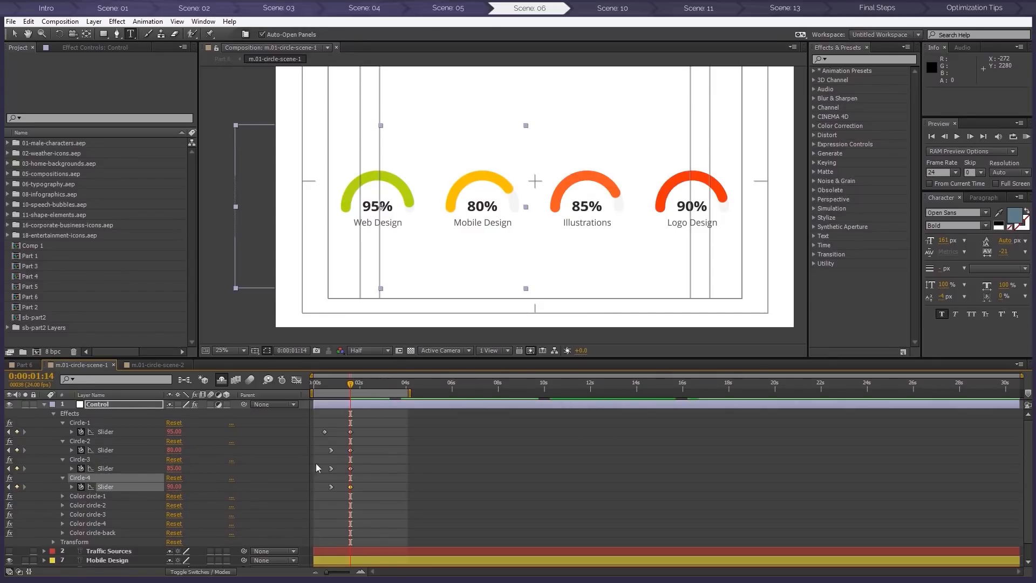
mouse_move(360, 387)
left_mouse_down()
mouse_move(337, 384)
mouse_move(358, 384)
left_mouse_up()
Return to the Part 6 composition and open the m.04-bar-horizontal-scene-1 composition from its layer
left_click(223, 59)
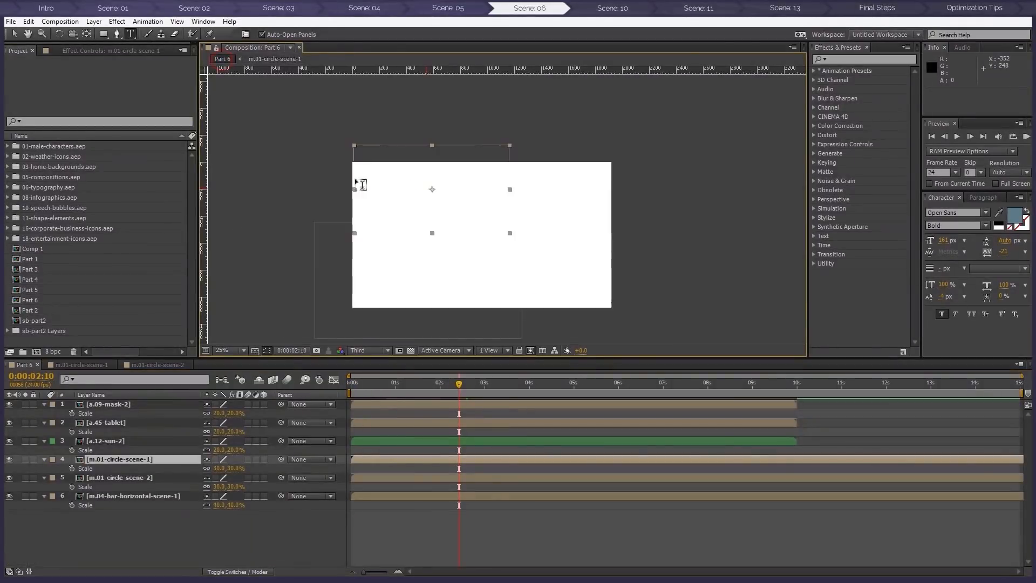
left_click(409, 476)
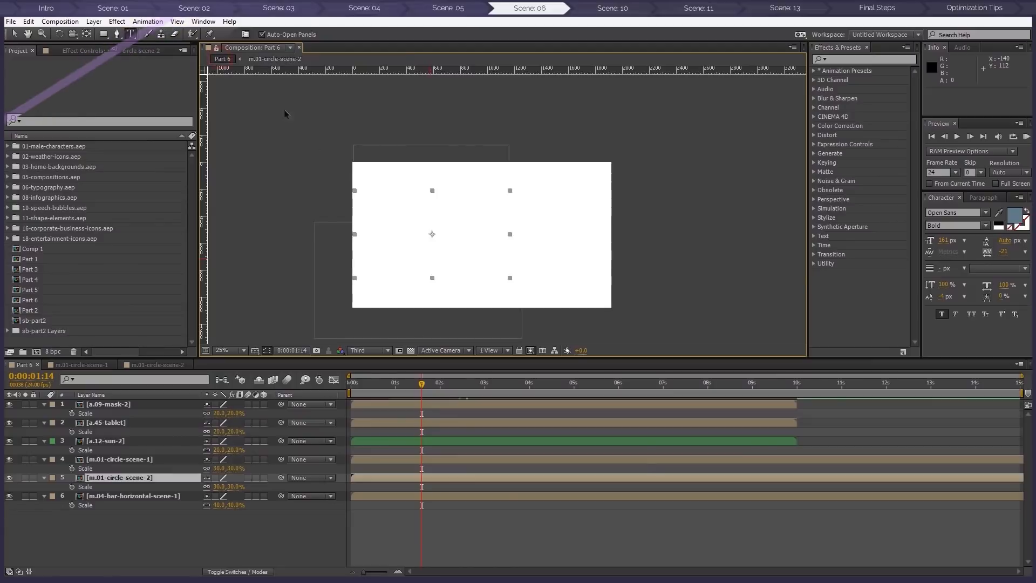
left_click(371, 460)
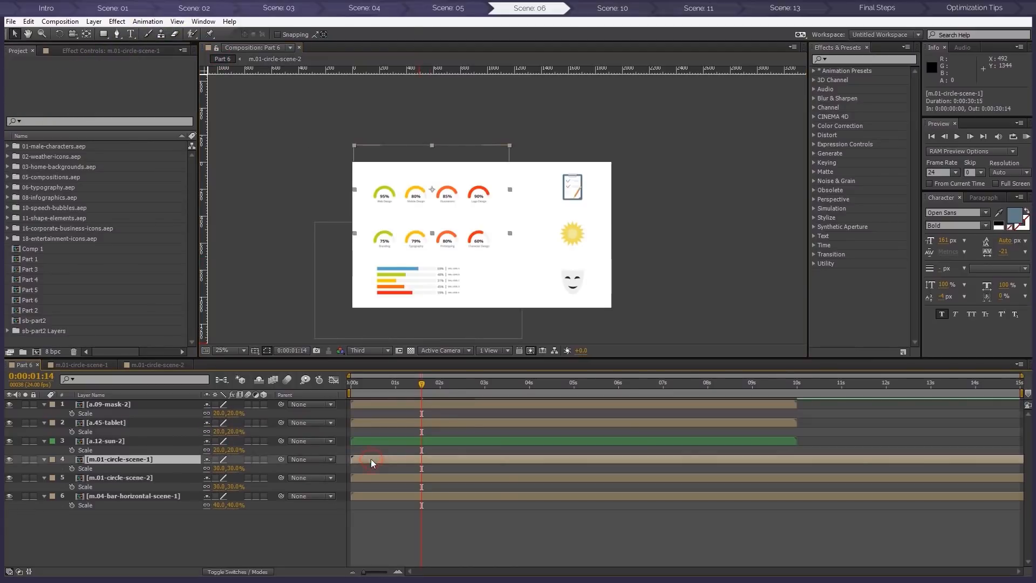
left_click(390, 493)
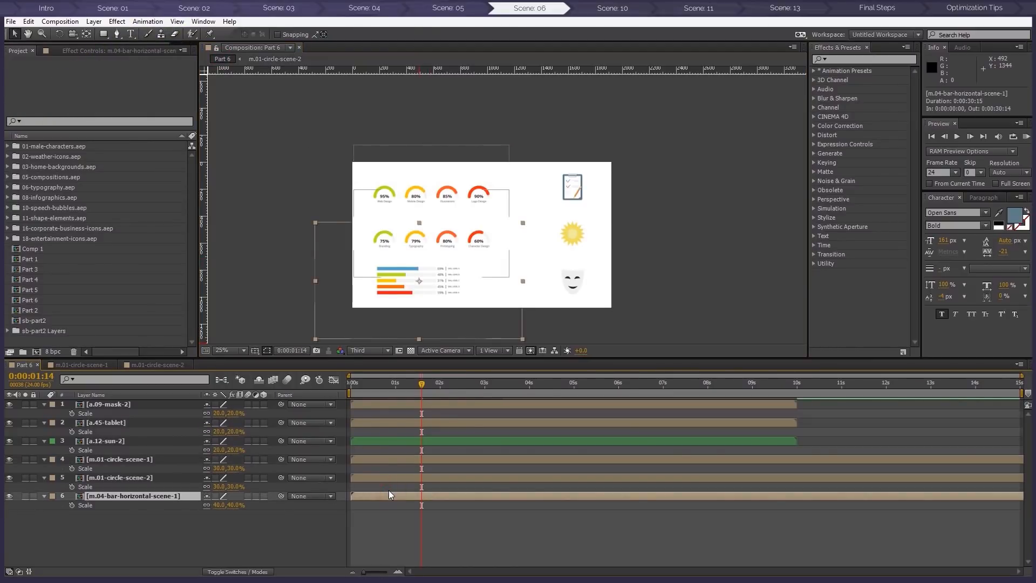
double_click(387, 494)
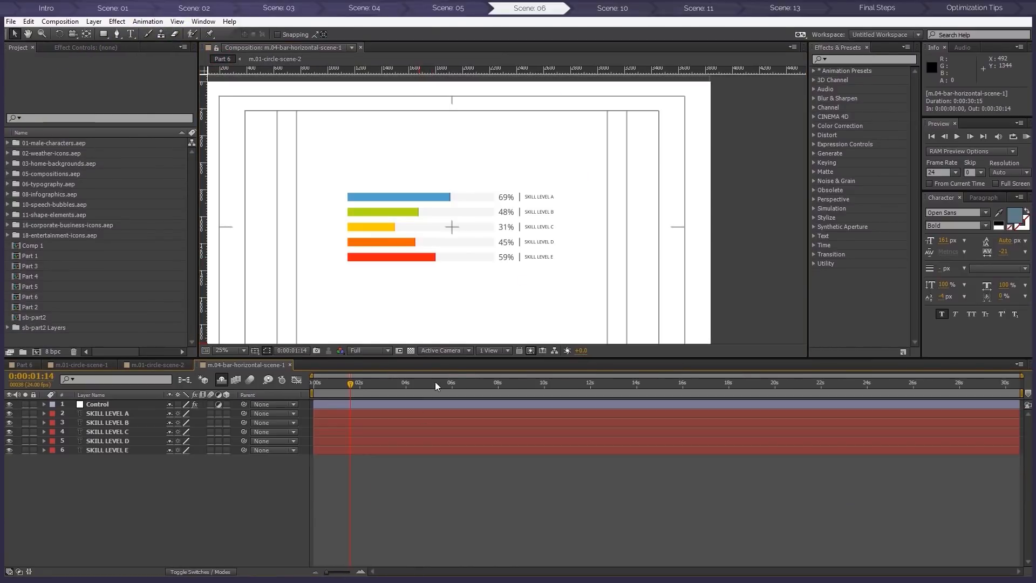
Change the SKILL LEVEL A text to "PHOTOSHOP" and the SKILL LEVEL B text to "ILLUSTRATOR"
scroll(389, 208, "up", 2)
left_click_drag(388, 207, 471, 168)
double_click(118, 413)
type("PHOTOSHOP")
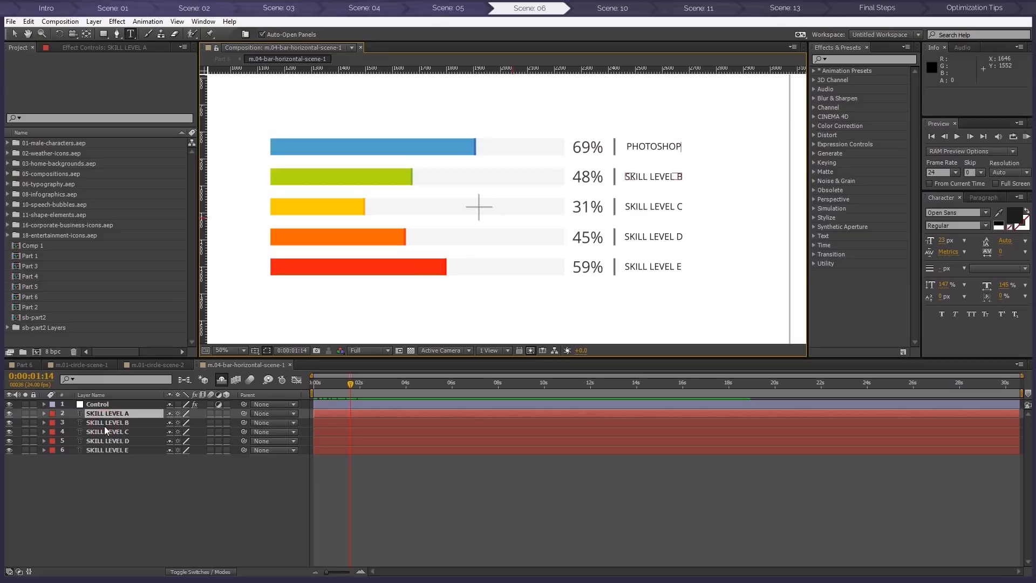
double_click(104, 424)
key("BackSpace")
type("ILLUSTRATOR")
key("KP_Enter")
Change the SKILL LEVEL C text to "AFTER EFFECTS" and the SKILL LEVEL D text to "COREL DRAW"
left_click_drag(620, 207, 691, 207)
type("AFTER EFFECTS")
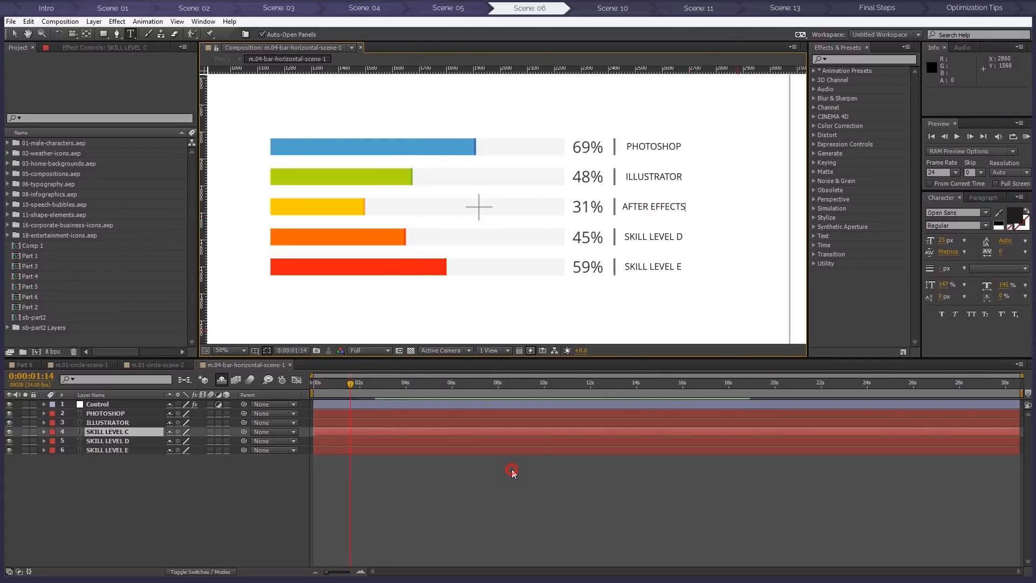
key("KP_Enter")
left_click_drag(624, 237, 685, 237)
type("COREL DRAW")
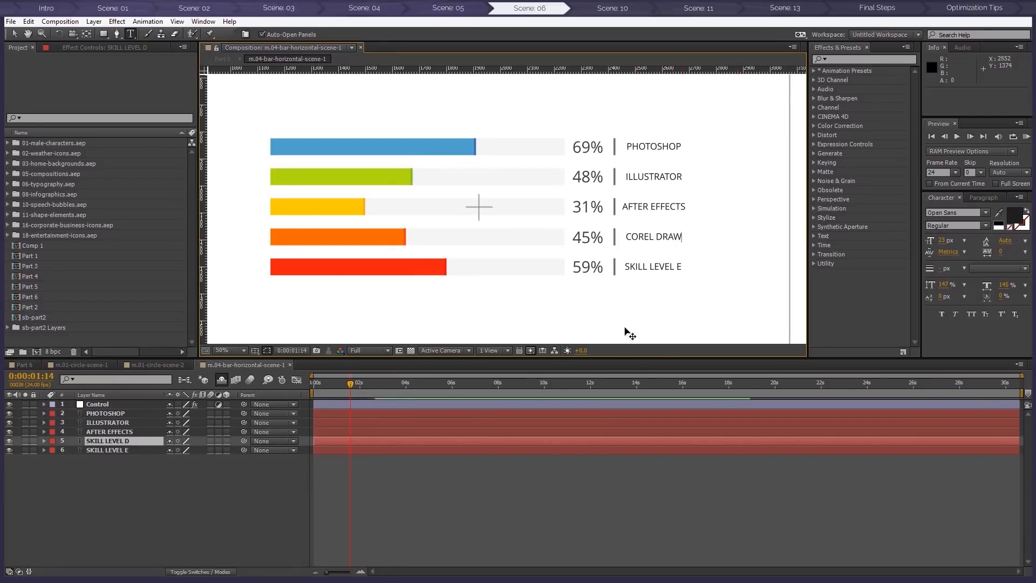
key("KP_Enter")
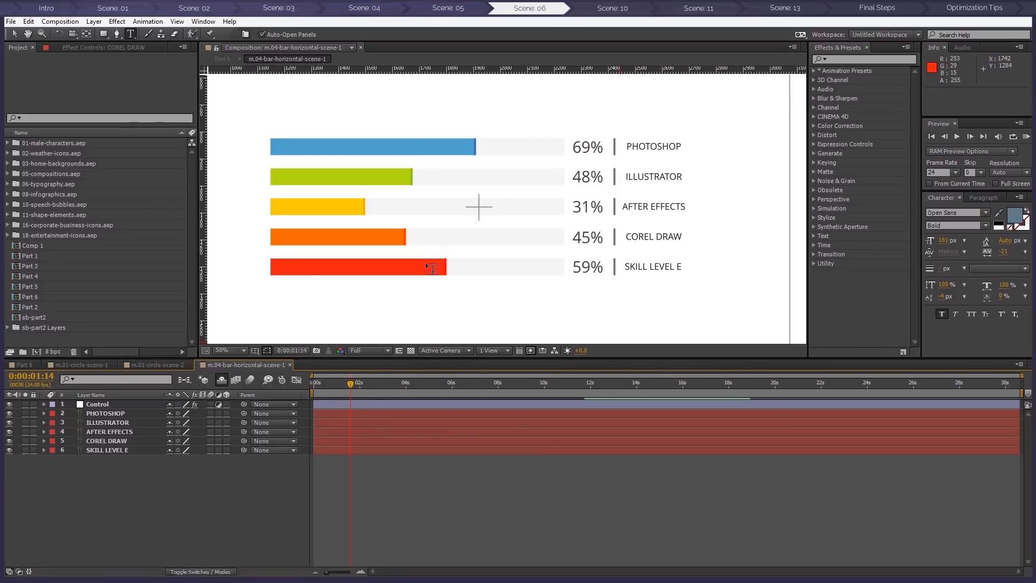
Reveal the shy layers, lock Control, and turn off visibility for all layers of the SKILL LEVEL E bar, hiding the shy layers again at the end
left_click(221, 379)
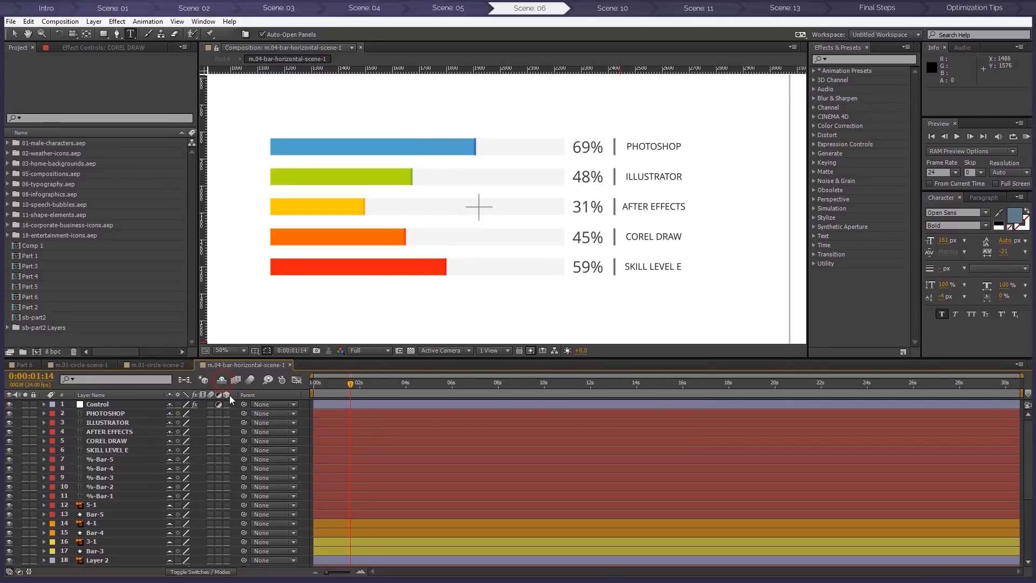
left_click(14, 33)
left_click(34, 404)
key("comma")
key("comma")
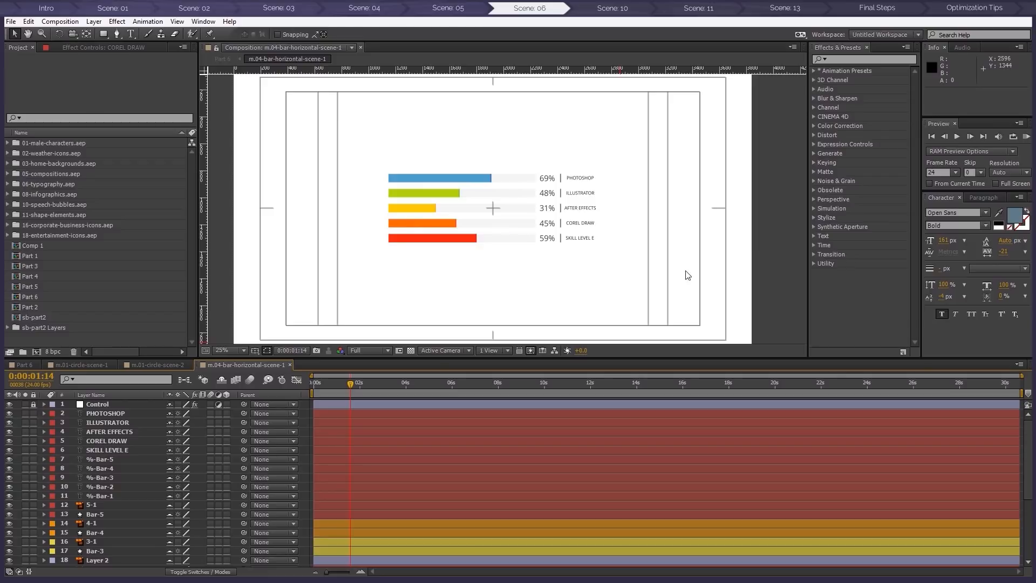
left_click_drag(759, 237, 323, 258)
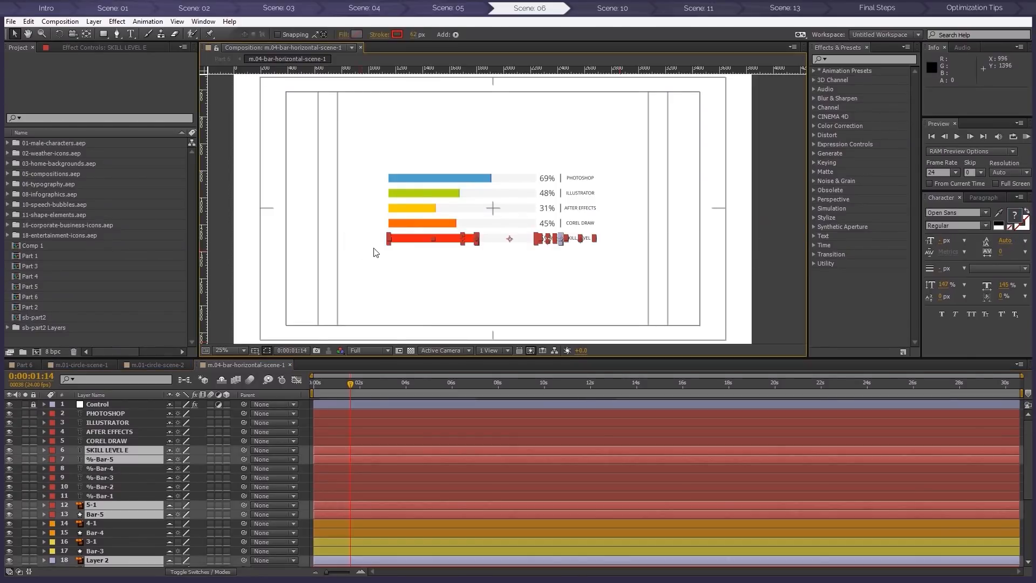
key("period")
left_click(9, 451)
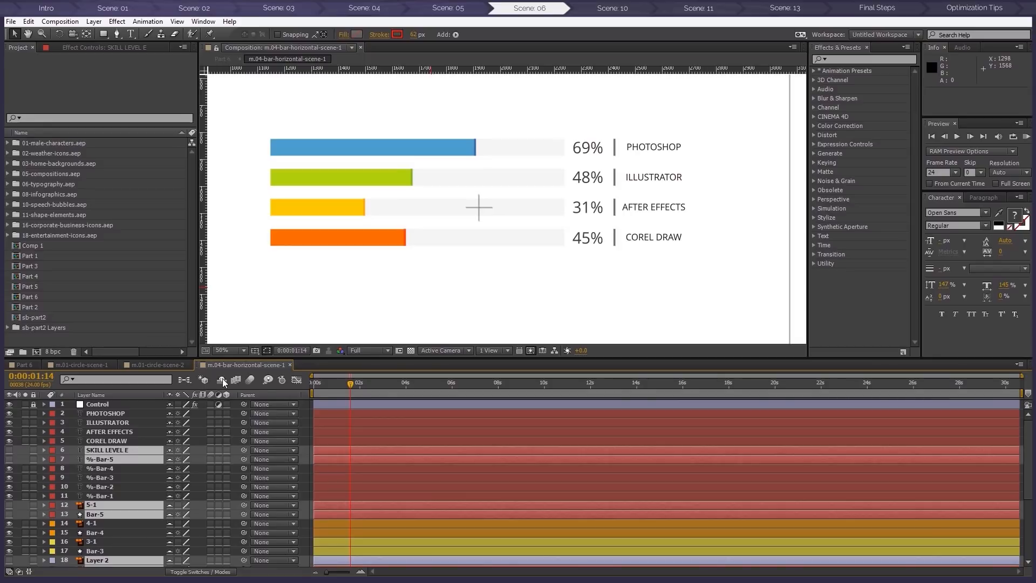
left_click(221, 379)
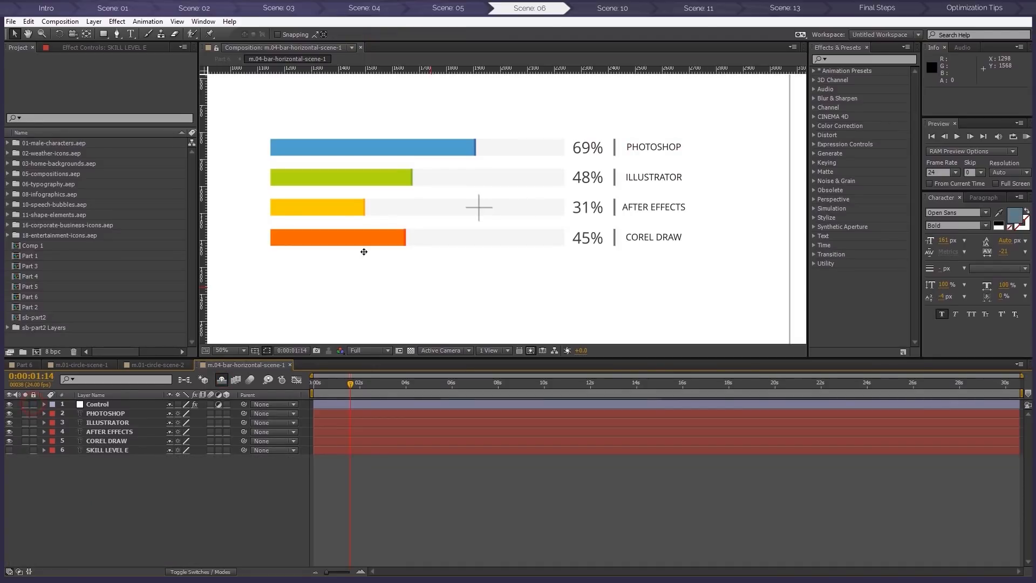
Reveal the Control layer's keyframed properties and set the Bar-1 slider to 95 and Bar-2 to 31 at the 0:00:02:01 keyframes
left_click(369, 406)
key("u")
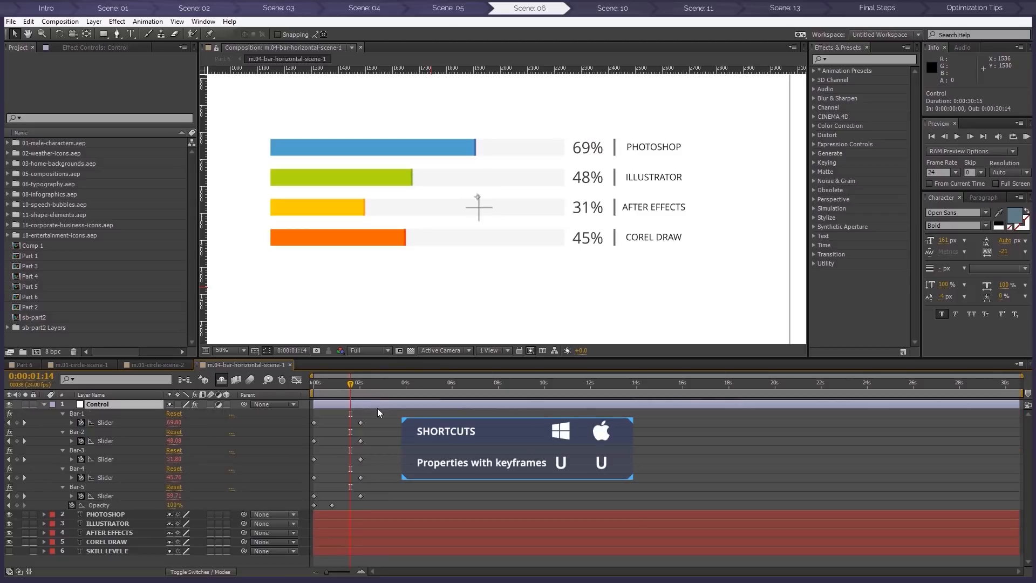
left_click_drag(351, 383, 360, 387)
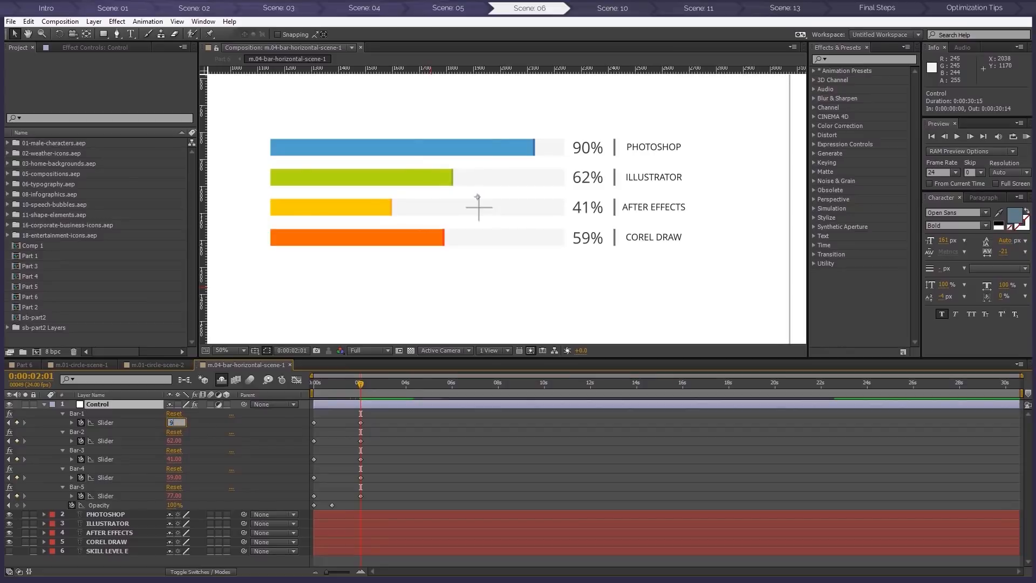
type("95")
key("Return")
left_click(173, 440)
type("31")
key("Return")
Set the Bar-3 slider to 50 and the Bar-4 slider to 80 at the 0:00:02:01 keyframes
left_click(174, 458)
type("50")
key("Return")
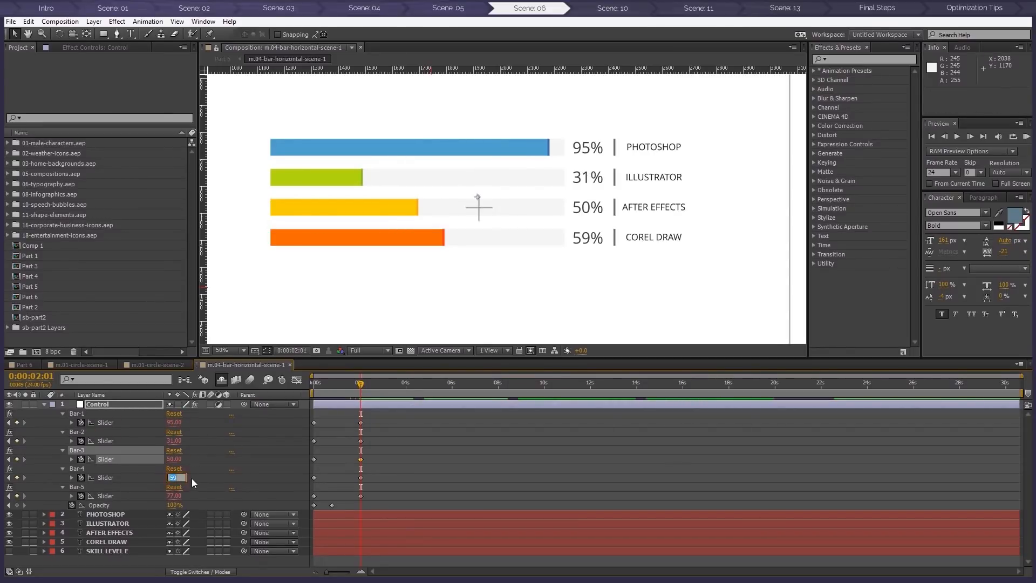
type("80")
key("Return")
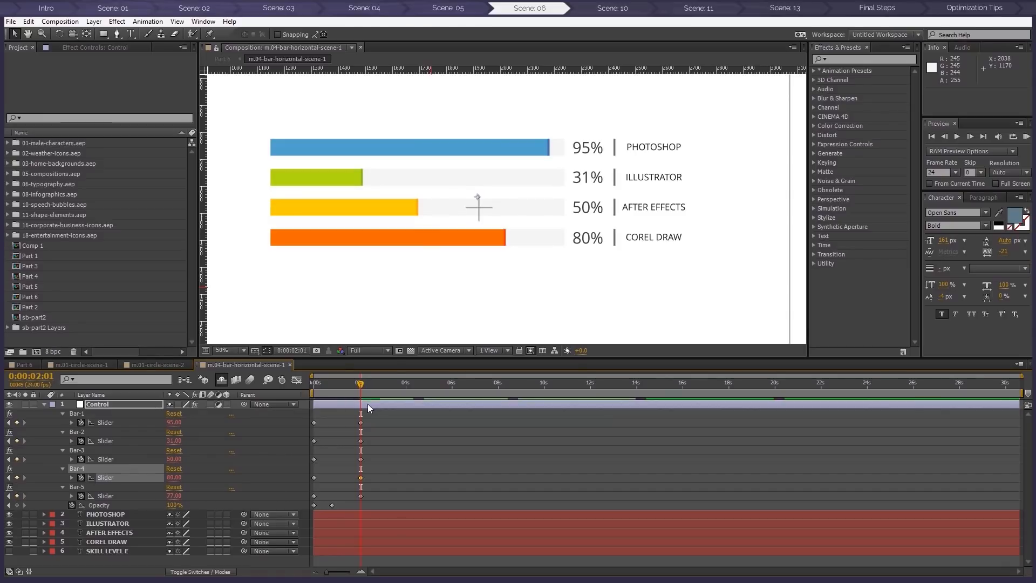
In the Control layer's effects, set Color bar-1 to the grey-blue sampled from the current text fill colour
left_click(389, 413)
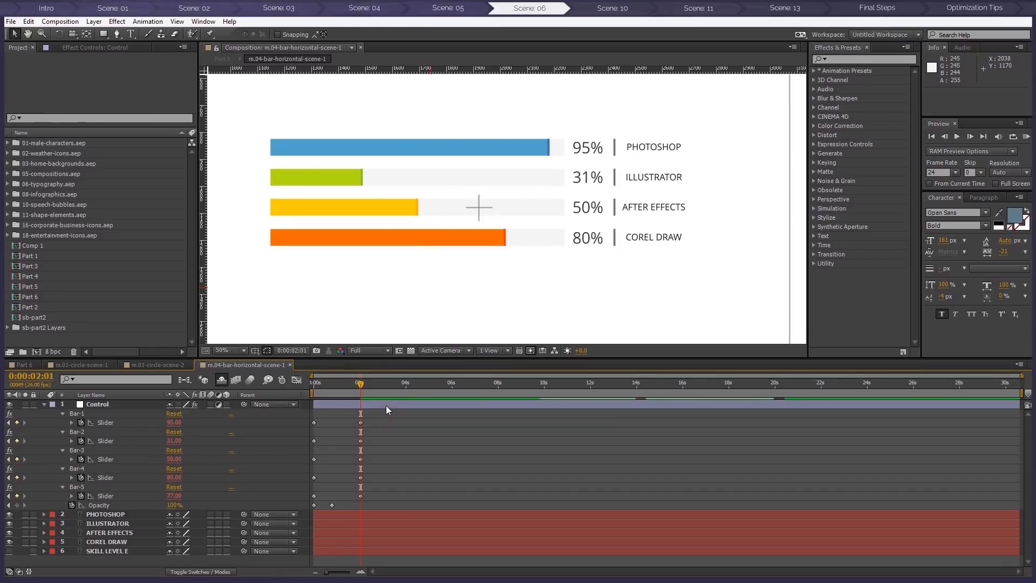
left_click(386, 405)
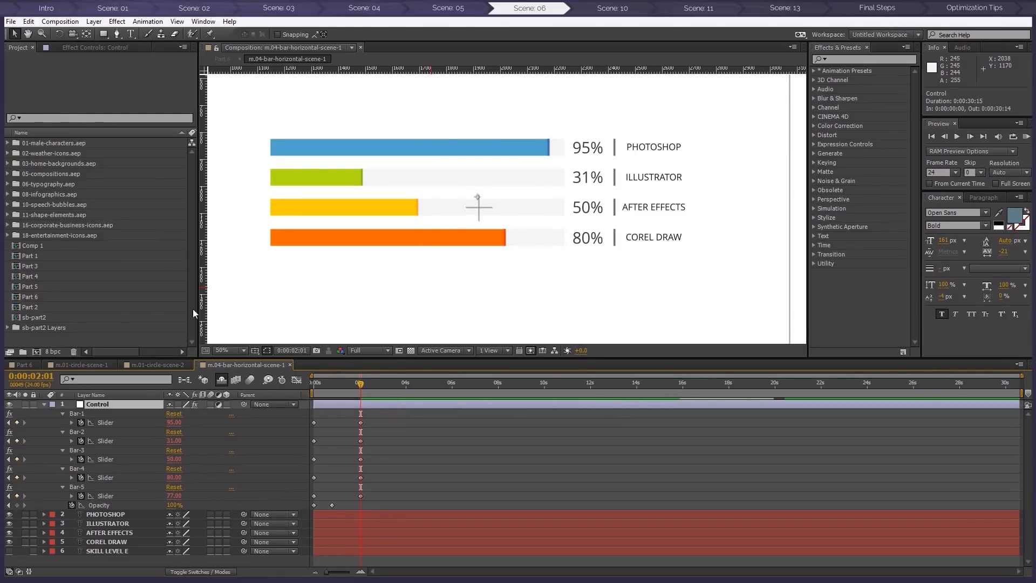
left_click(96, 48)
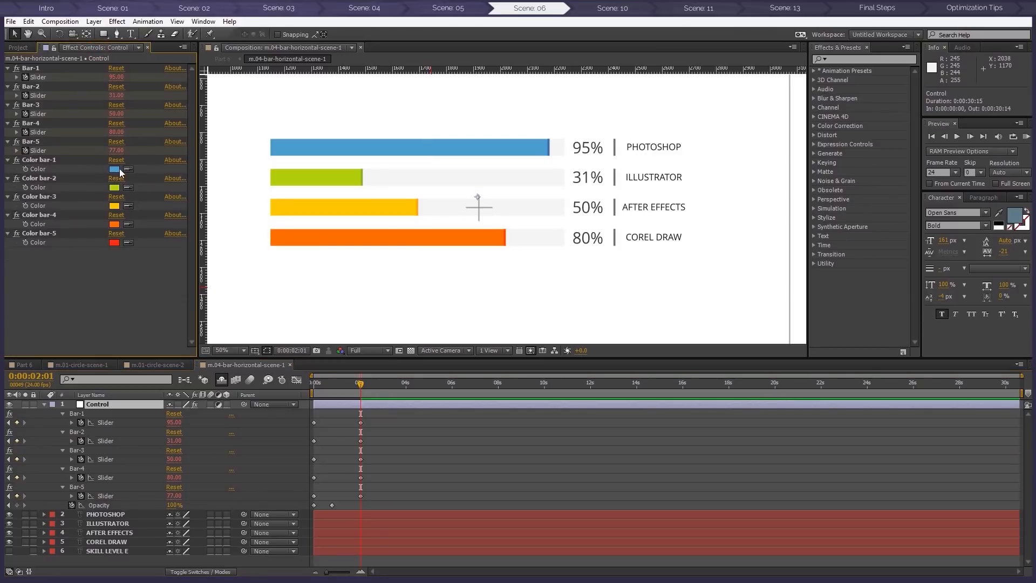
left_click(1013, 216)
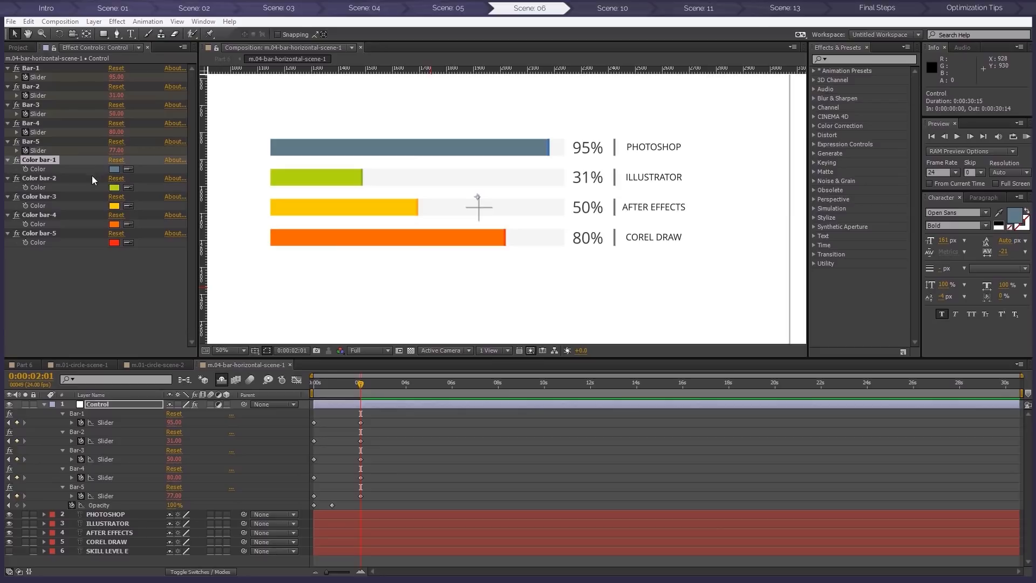
In the Control layer's effects, set Color bar-2, Color bar-3 and Color bar-4 to the grey-blue sampled from the bar above each
left_click(127, 188)
left_click(295, 148)
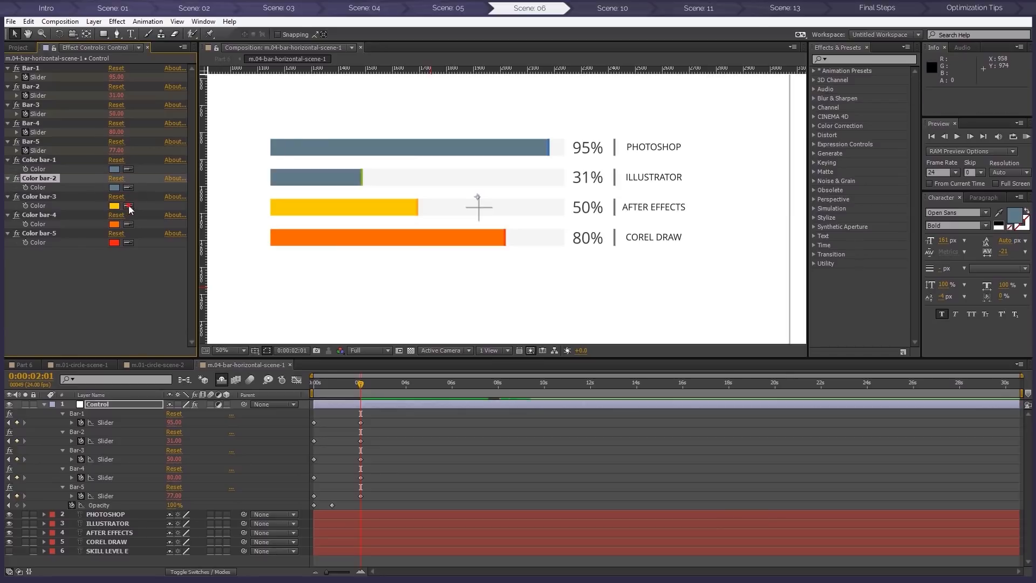
left_click(316, 180)
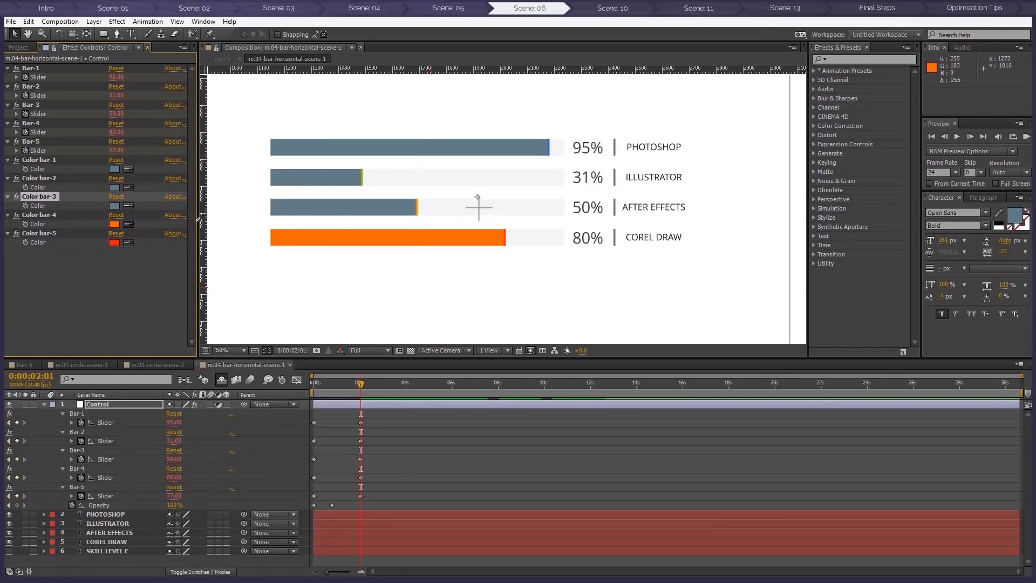
left_click(301, 208)
Return to the Part 6 composition and move the current time to 0:00:02:02
left_click(19, 48)
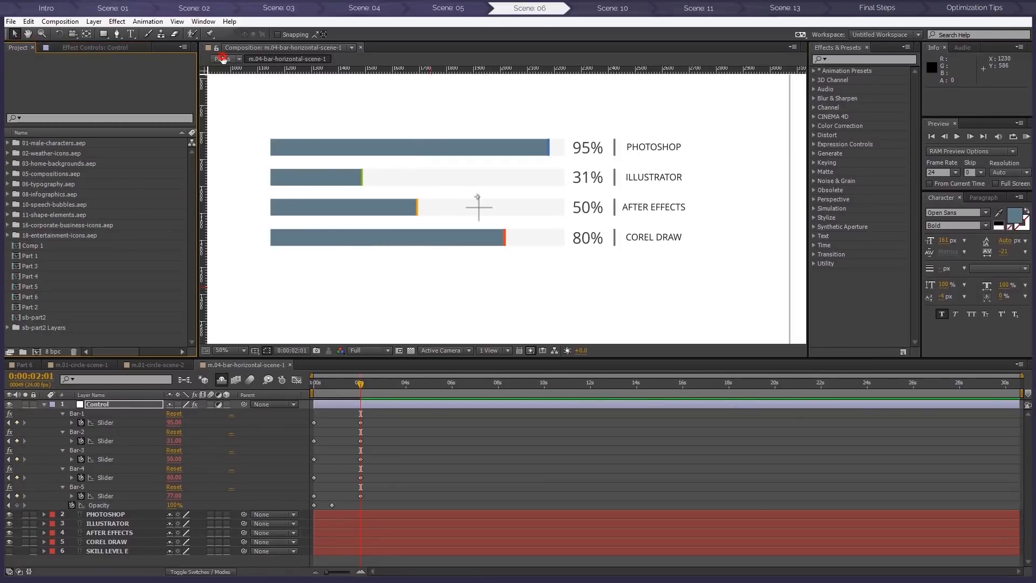
left_click(222, 58)
left_click(682, 308)
mouse_move(432, 383)
left_mouse_down()
mouse_move(393, 381)
mouse_move(434, 384)
left_mouse_up()
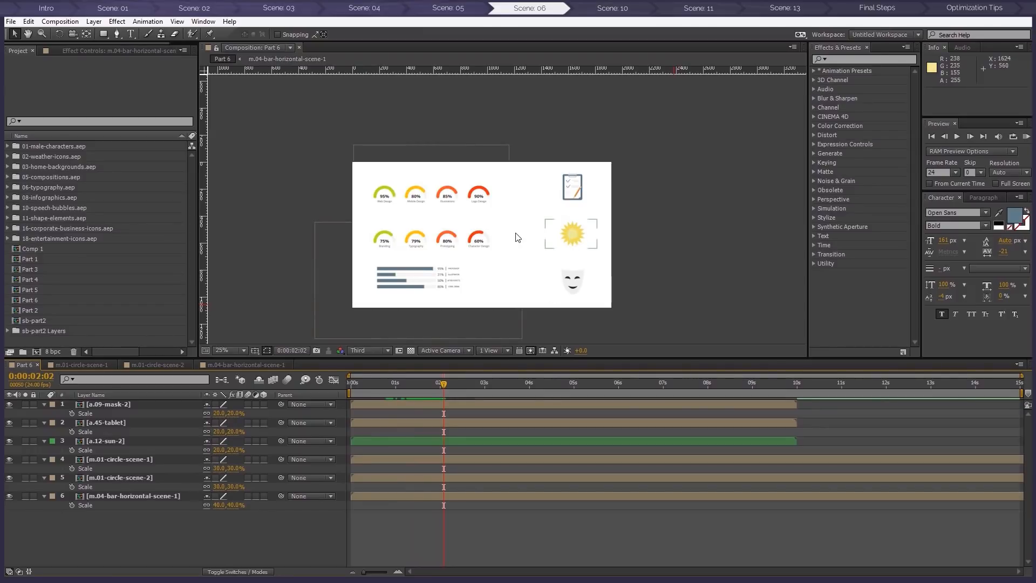
Add a text layer reading SPECIALIZATION above the first row of circle infographics
key("ctrl+t")
scroll(410, 195, "up", 2)
left_click_drag(396, 207, 373, 139)
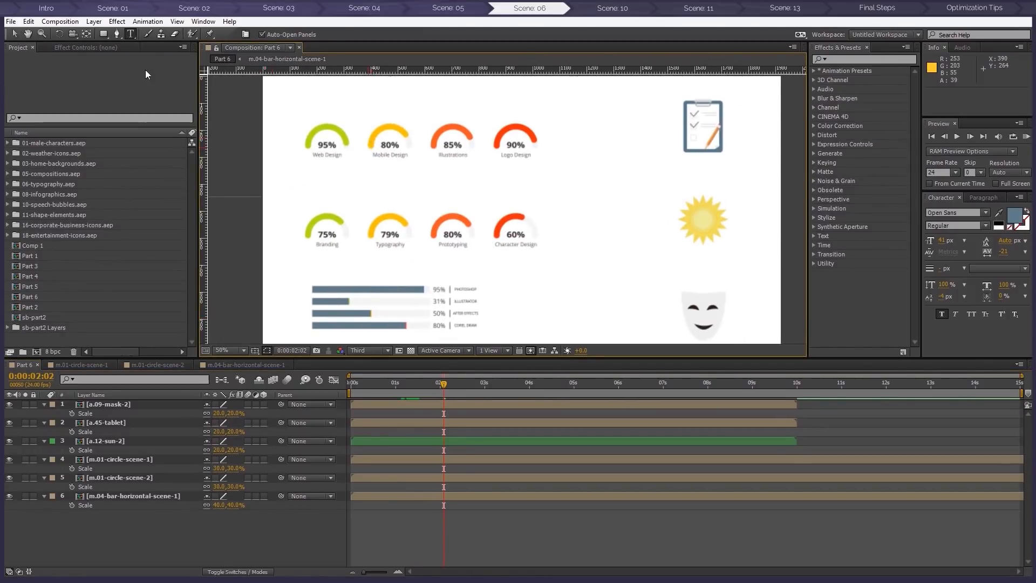
left_click(373, 108)
left_click_drag(351, 92, 363, 124)
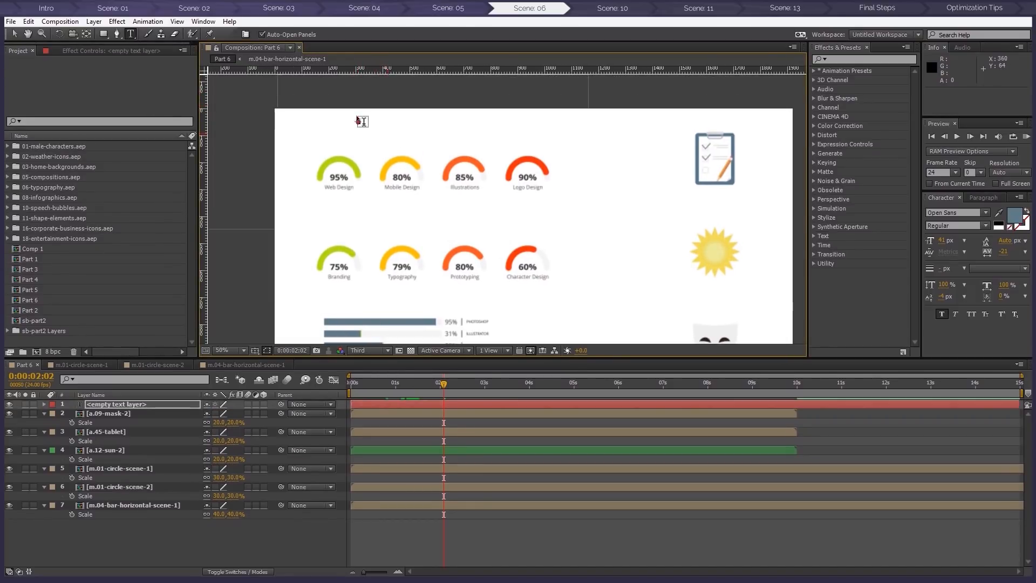
type("SPE")
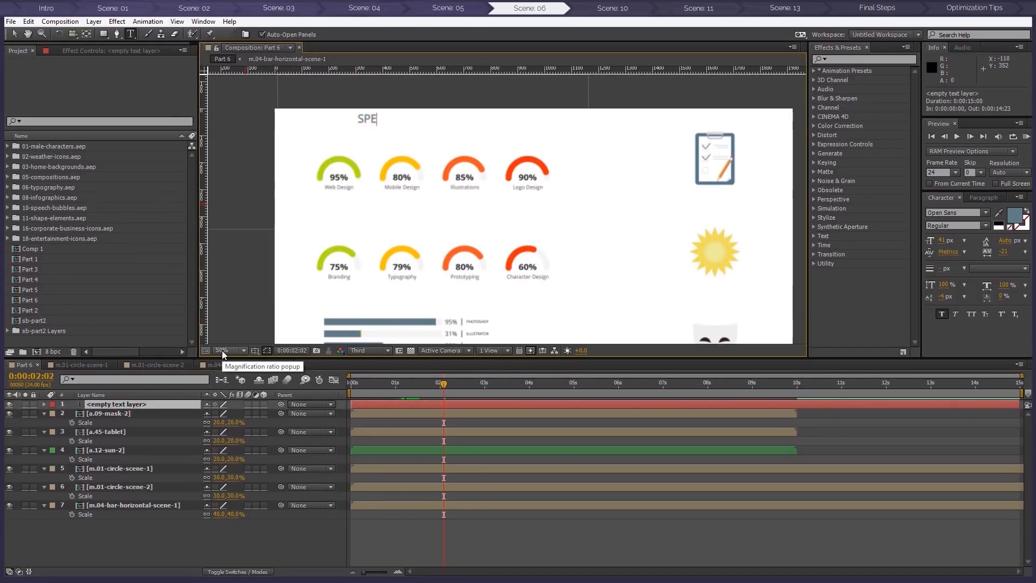
type("CIALIZATION")
Recolour the SPECIALIZATION text with the colour sampled from the top horizontal bar
double_click(423, 120)
left_click(998, 213)
left_click(380, 322)
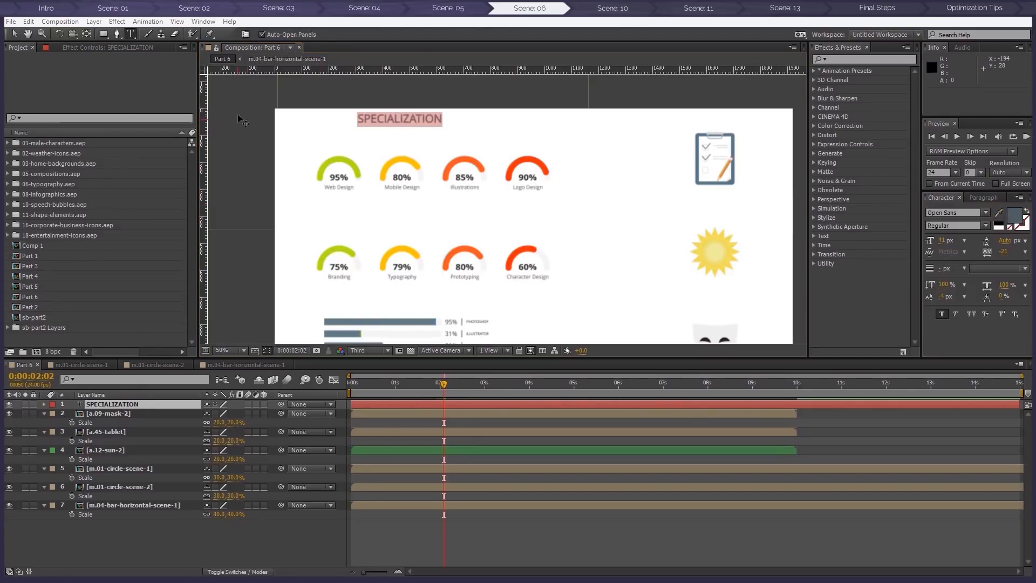
left_click(401, 119)
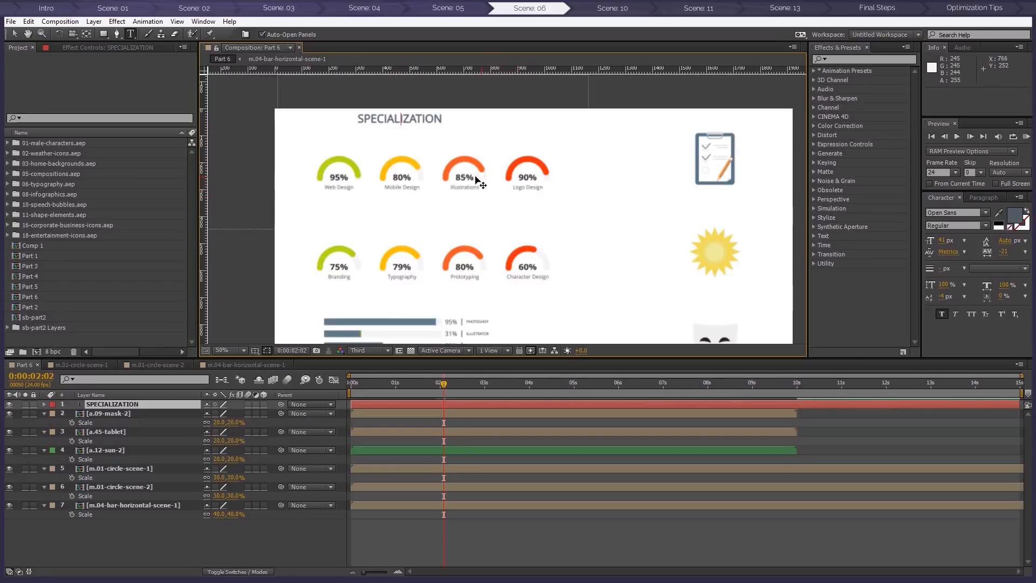
Duplicate the SPECIALIZATION heading, place the copy just below it and change its text to SOFTWARE SKILLS
left_click(15, 33)
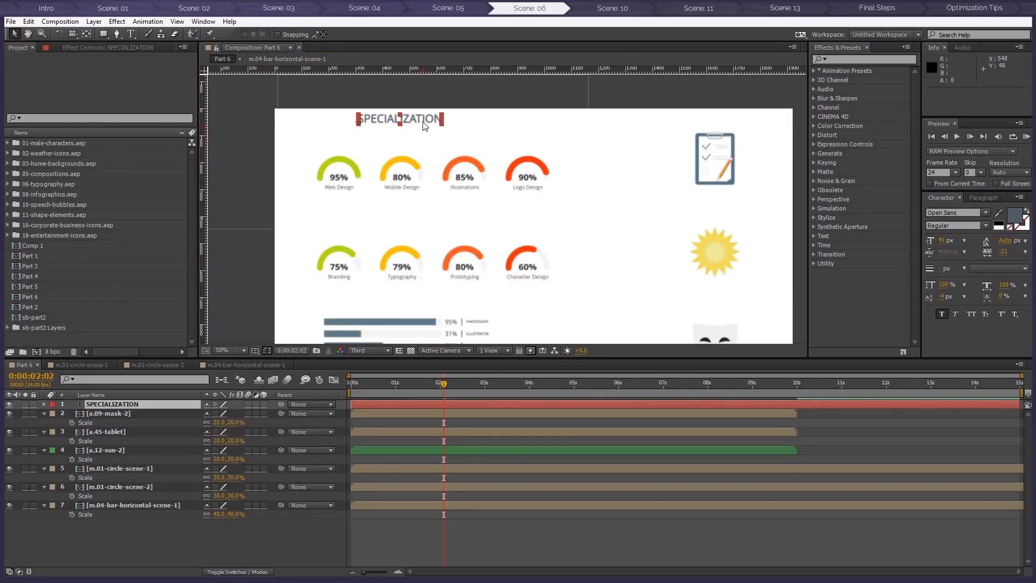
key("ctrl+d")
left_click_drag(410, 119, 412, 145)
double_click(412, 145)
type("S")
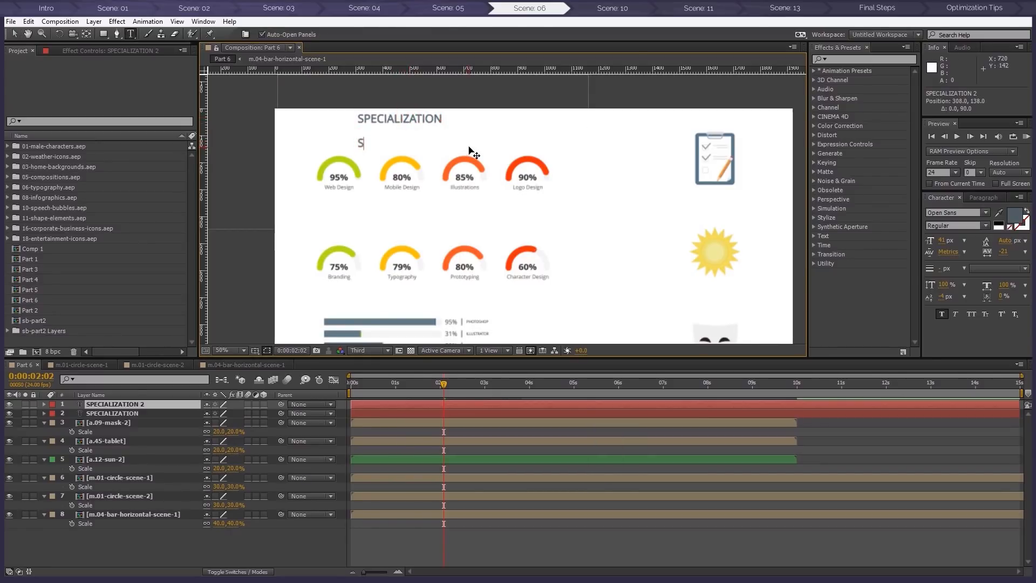
type("OFTWARE SKILLS")
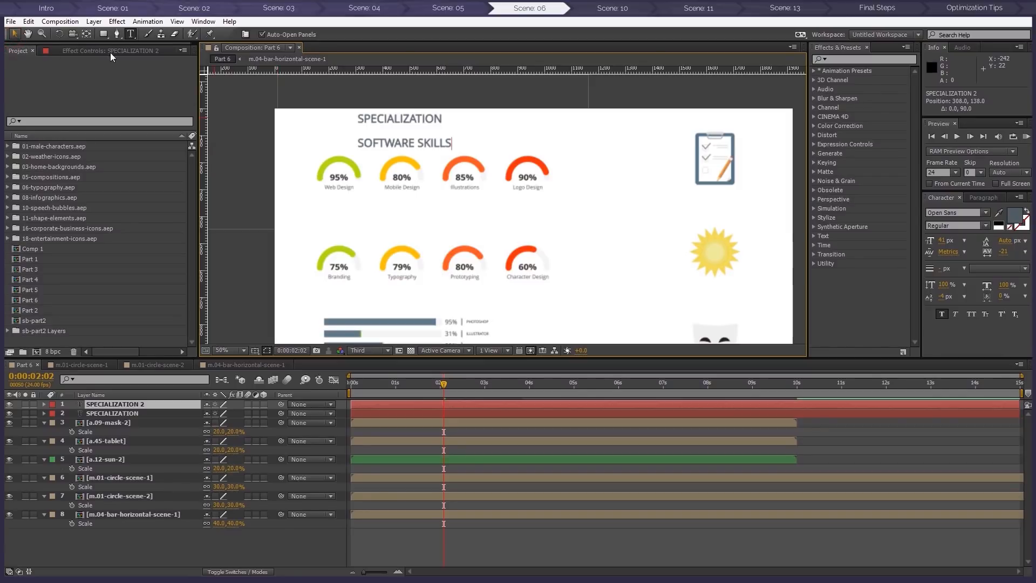
Place the SOFTWARE SKILLS heading above the horizontal bars and the SPECIALIZATION heading above the circle infographics
left_click_drag(424, 142, 409, 269)
left_click_drag(426, 97, 382, 116)
left_click_drag(441, 149, 402, 118)
Add a vertical guide along the left edge of the infographics and nudge both headings to align with it
left_click_drag(203, 167, 303, 167)
left_click(345, 270)
left_click(335, 90)
key("shift+Right")
left_click(243, 208)
left_click(354, 89)
key("Right")
Adjust the placement of the circle rows, and scale the horizontal bar infographic to 48% under the SOFTWARE SKILLS heading
scroll(410, 216, "down", 2)
mouse_move(478, 164)
left_mouse_down()
mouse_move(477, 175)
mouse_move(479, 163)
left_mouse_up()
left_click(513, 215, "shift")
left_click(454, 252)
key("s")
left_click_drag(217, 524, 222, 524)
left_click_drag(424, 248, 429, 255)
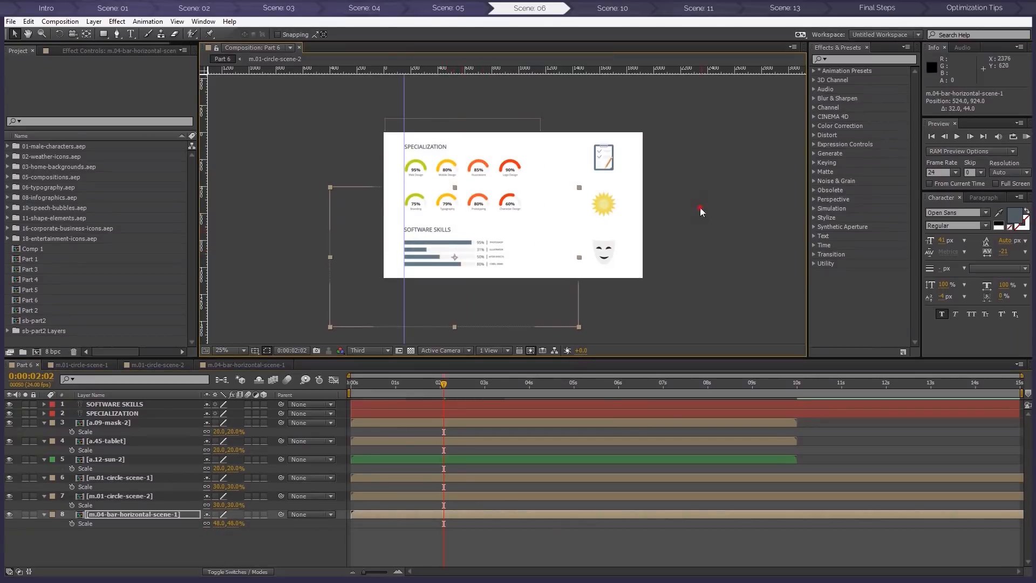
left_click(700, 209)
Keyframe the position of both headings so they slide in from outside the frame at 0:00:00:00 to their places at 0:00:01:00
scroll(557, 215, "up", 2)
left_click_drag(427, 383, 396, 385)
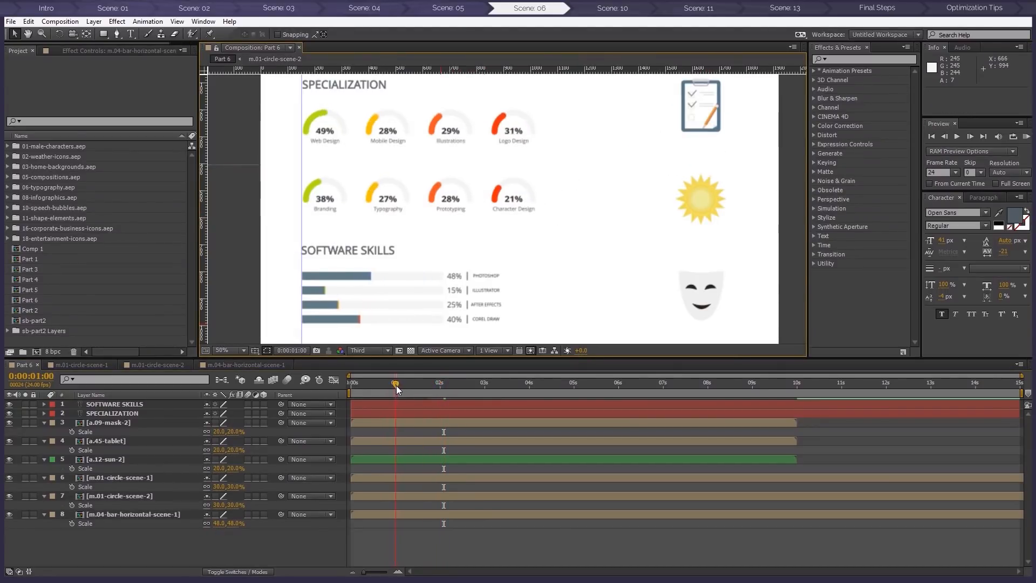
left_click(348, 249)
left_click(355, 91, "shift")
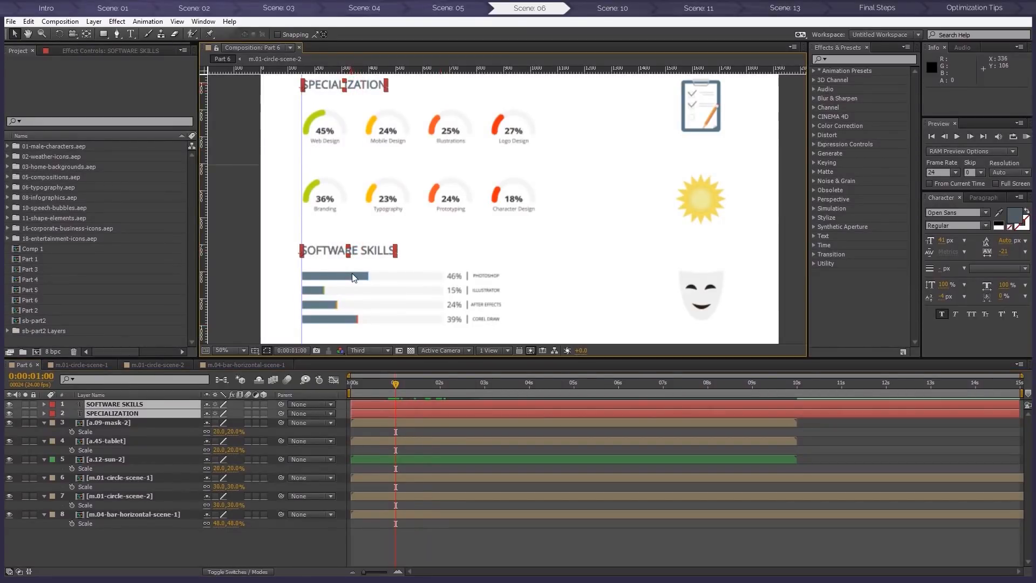
key("p")
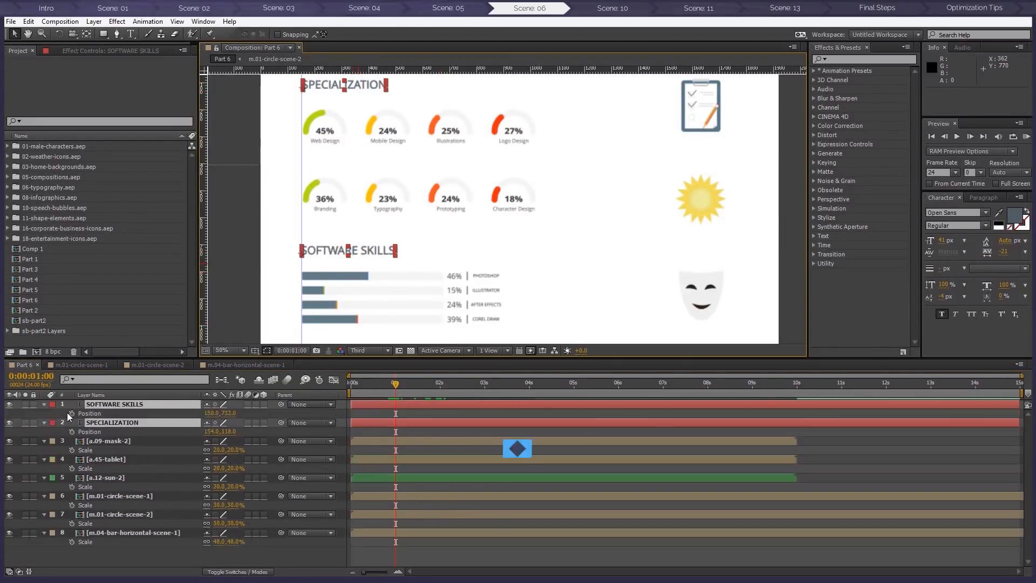
left_click_drag(396, 385, 343, 386)
mouse_move(369, 81)
left_mouse_down()
mouse_move(504, 98)
mouse_move(362, 98)
left_mouse_up()
Apply Easy Ease to the position keyframes of both headings and scrub to 0:00:01:14 to check the motion
left_click_drag(399, 413, 342, 434)
key("F9")
left_click_drag(351, 383, 421, 388)
scroll(559, 292, "right", 5)
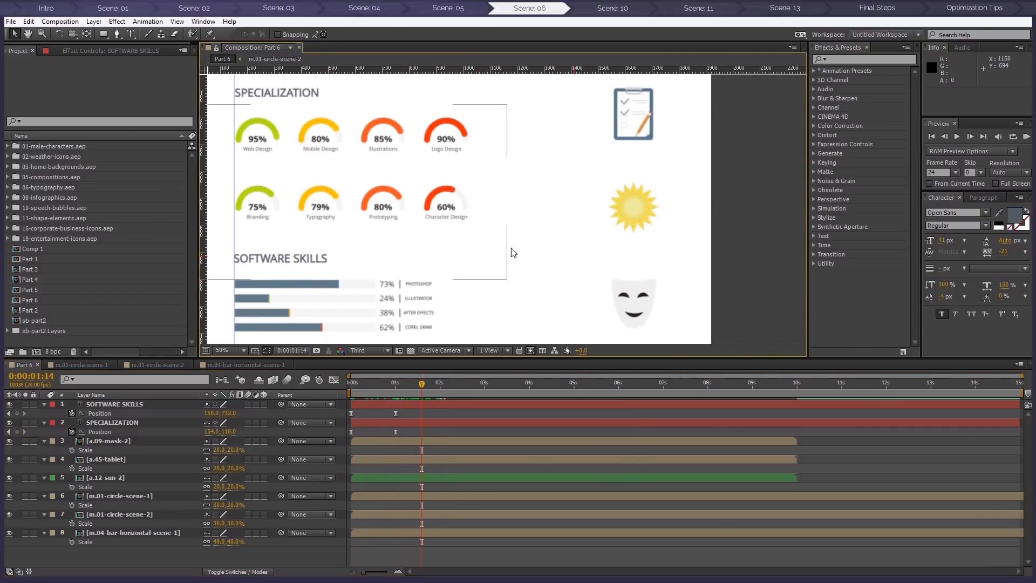
Add a text layer reading "250+projects" beneath the clipboard icon
left_click_drag(677, 141, 644, 181)
left_click(131, 36)
left_click(563, 197)
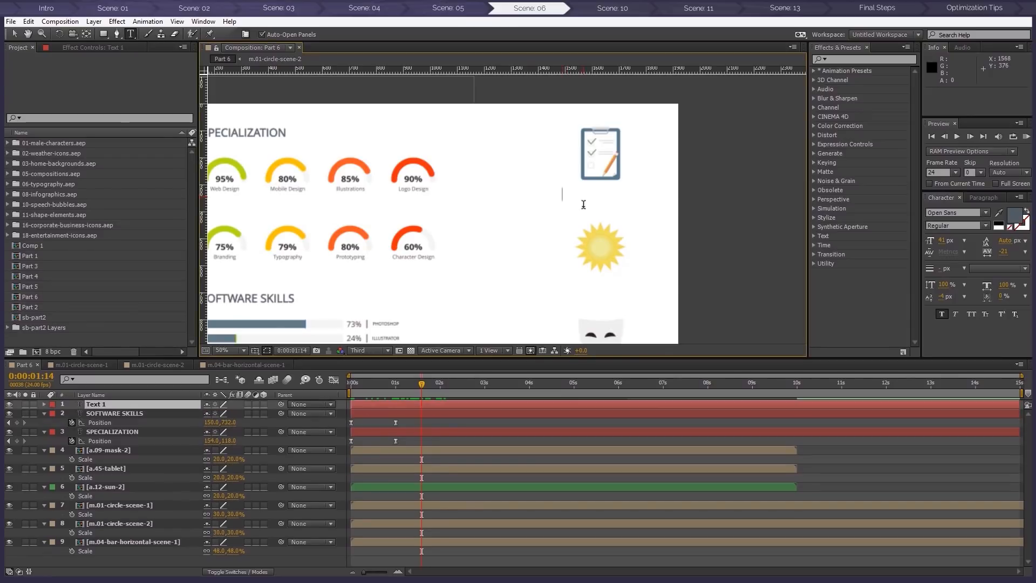
type("250+projects")
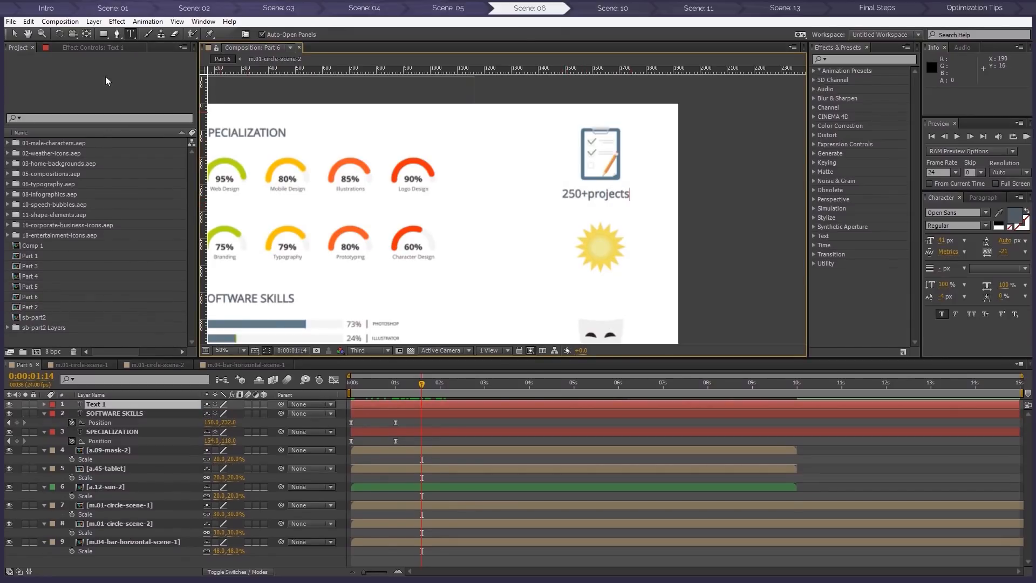
left_click(14, 34)
Change the fill colour of the "250+projects" text to a sampled light blue
double_click(607, 195)
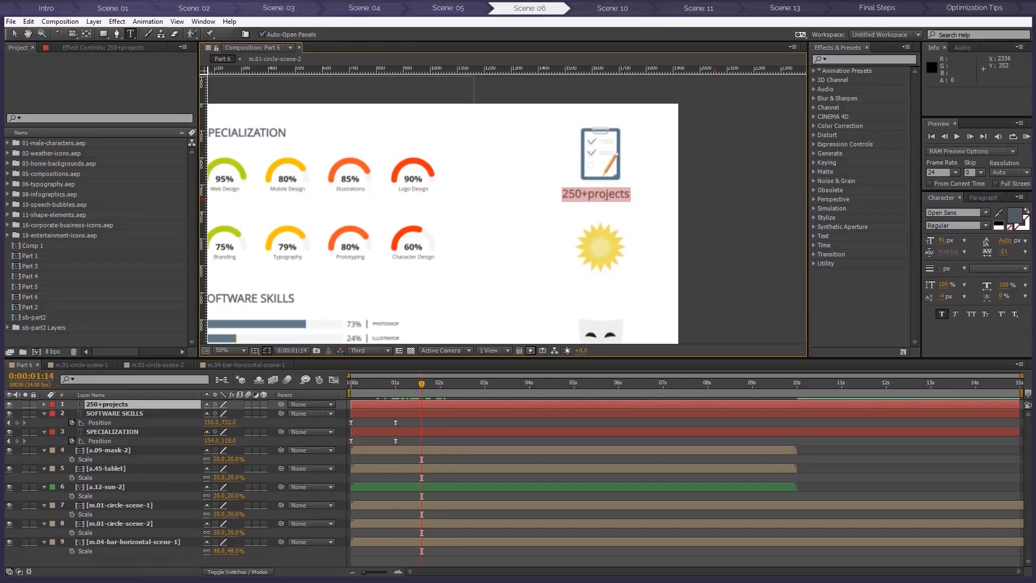
left_click(1014, 217)
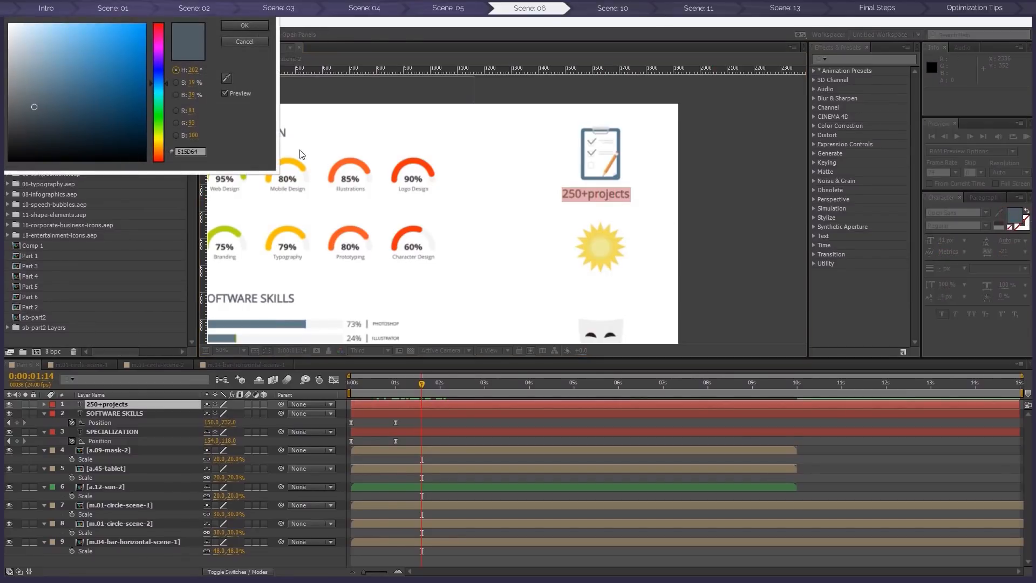
left_click(230, 82)
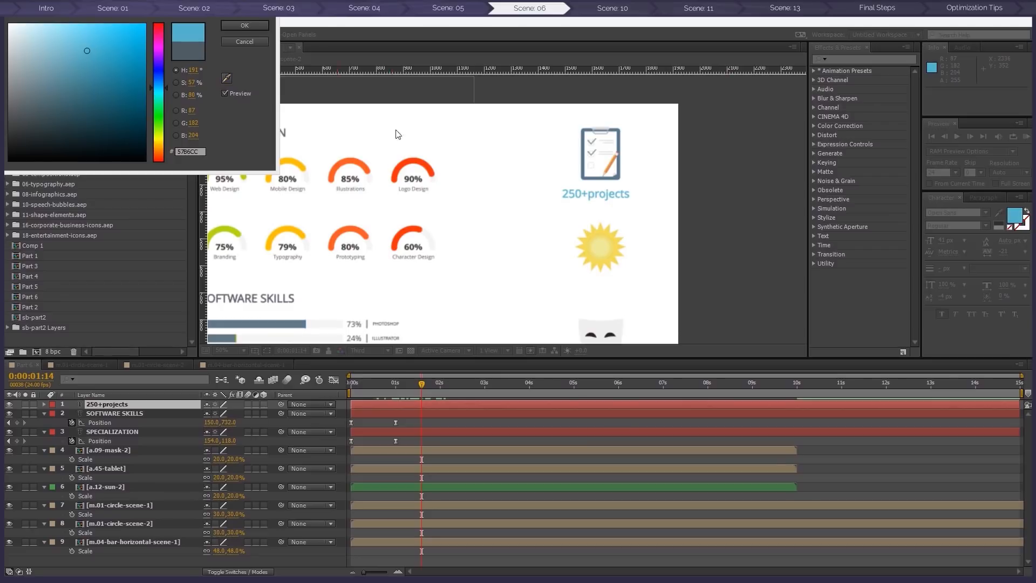
left_click(241, 27)
left_click(244, 26)
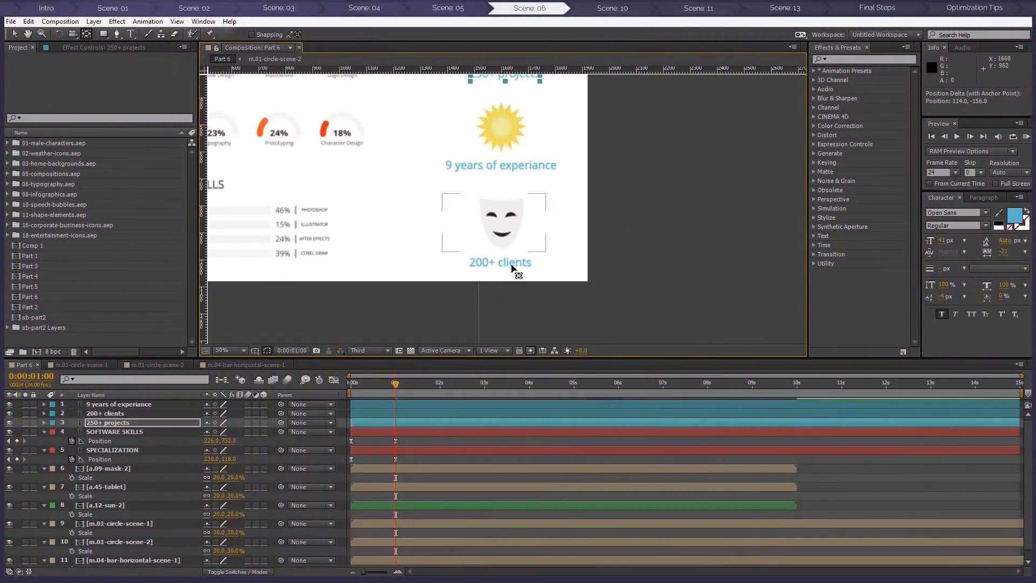
Move the "200+ clients" anchor point onto the mask's centre, and add 100% scale keyframes to all three blue labels at 0:00:00:15
left_click(475, 262)
left_click(147, 404)
left_click(128, 423, "shift")
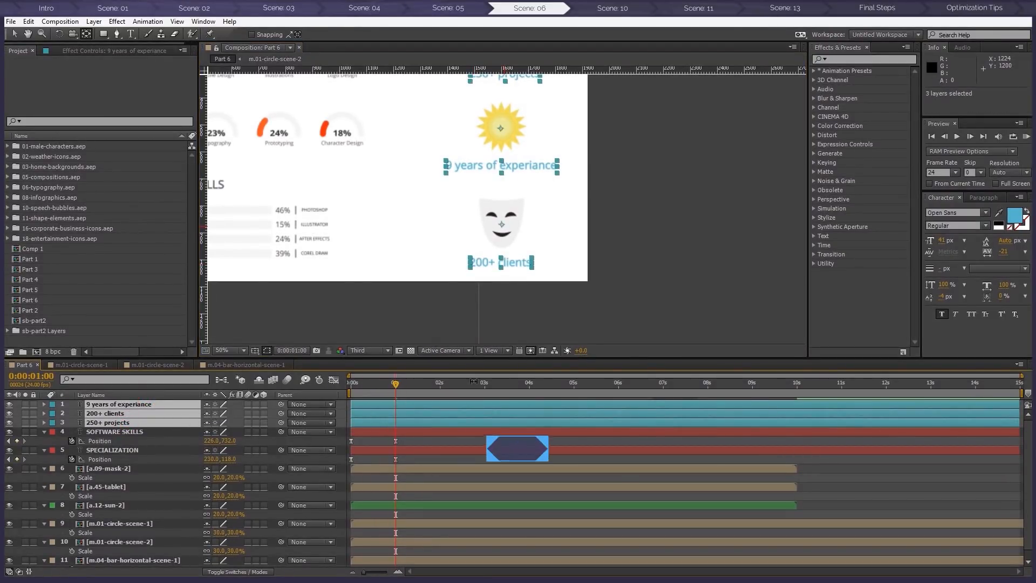
key("s")
mouse_move(396, 384)
left_mouse_down()
mouse_move(367, 384)
mouse_move(390, 384)
mouse_move(379, 384)
left_mouse_up()
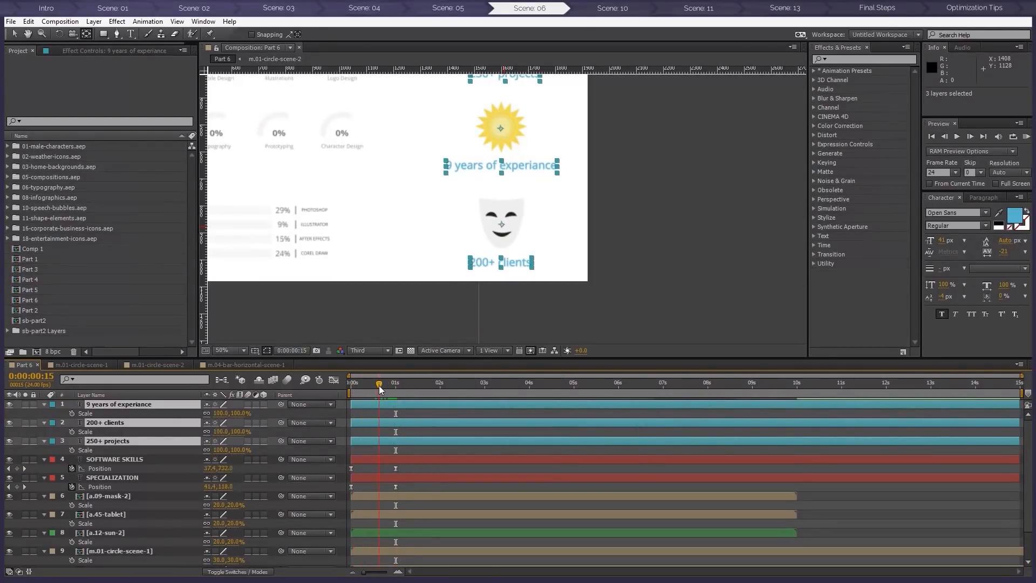
left_click(71, 413)
Set the scale of the three blue labels to 0% at 0:00:00:00
left_click_drag(380, 383, 349, 384)
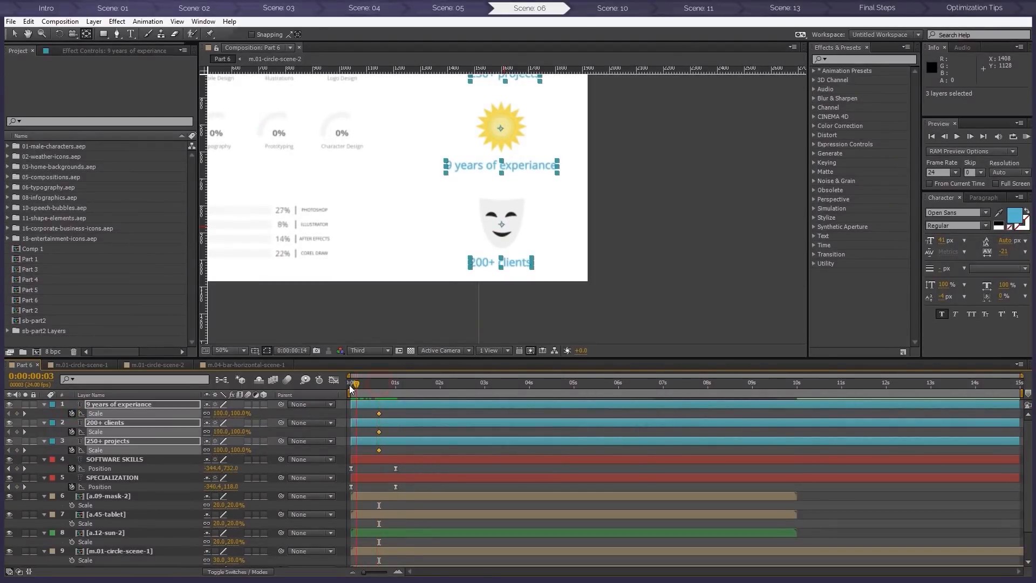
left_click(222, 431)
type("00")
key("Return")
key("v")
left_click(575, 308)
Fit the whole composition in the viewer and preview the first three seconds of the Part 6 animation
scroll(437, 228, "down", 2)
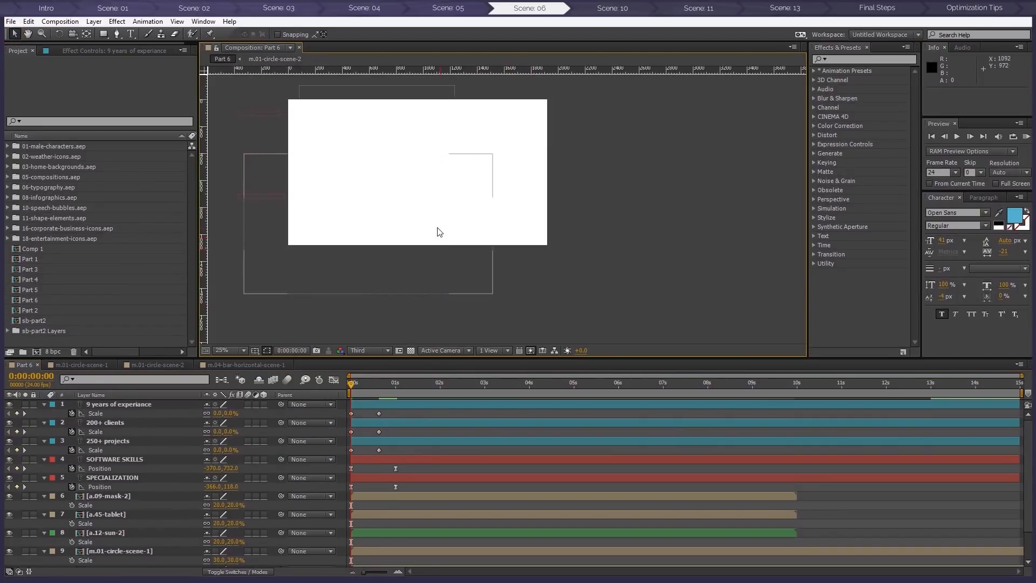
left_click(241, 351)
left_click(259, 375)
left_click_drag(359, 384, 436, 380)
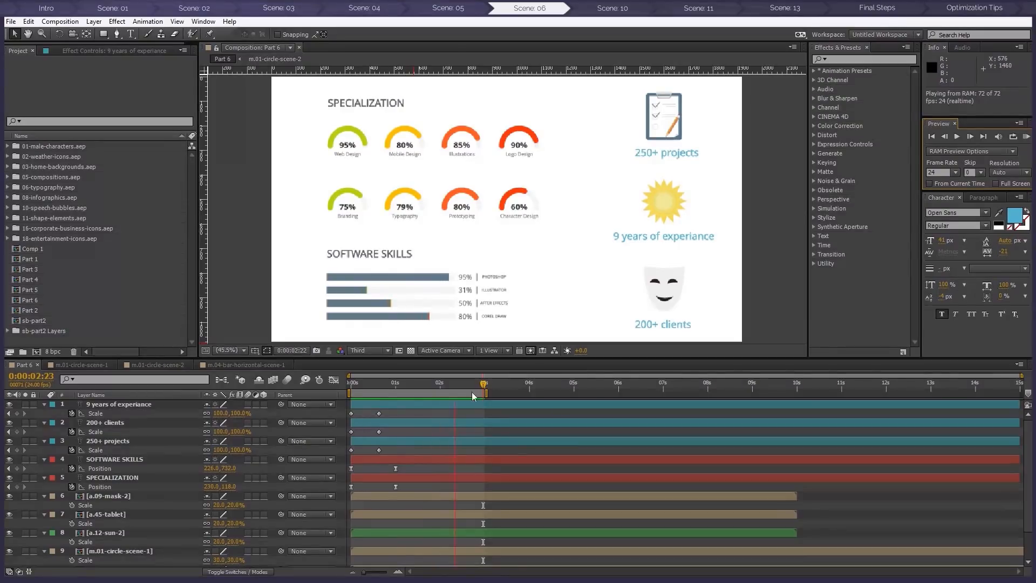
left_click_drag(487, 383, 376, 389)
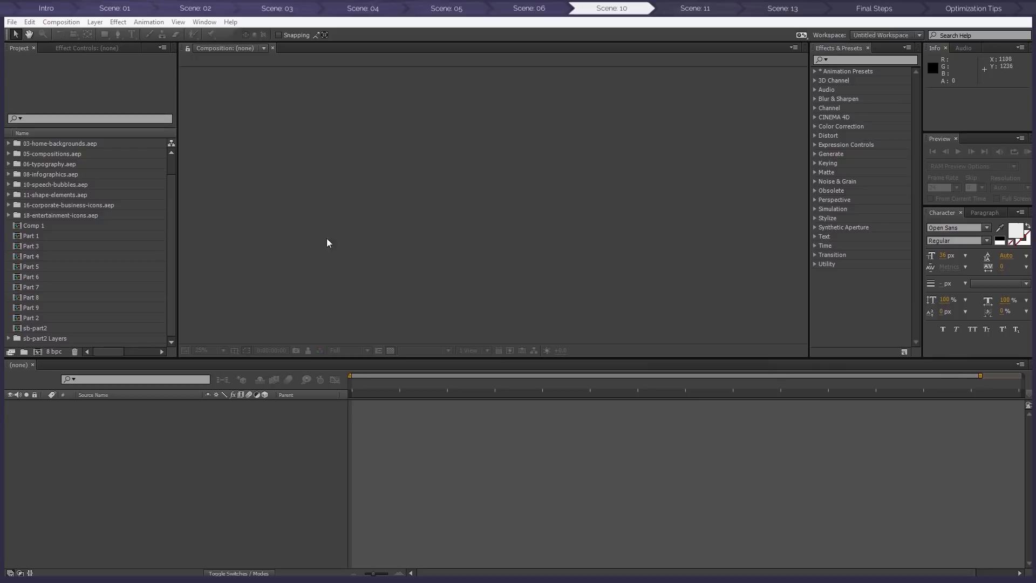
Create a new composition named Part 10
left_click(37, 351)
type("Part 10")
left_click(177, 241)
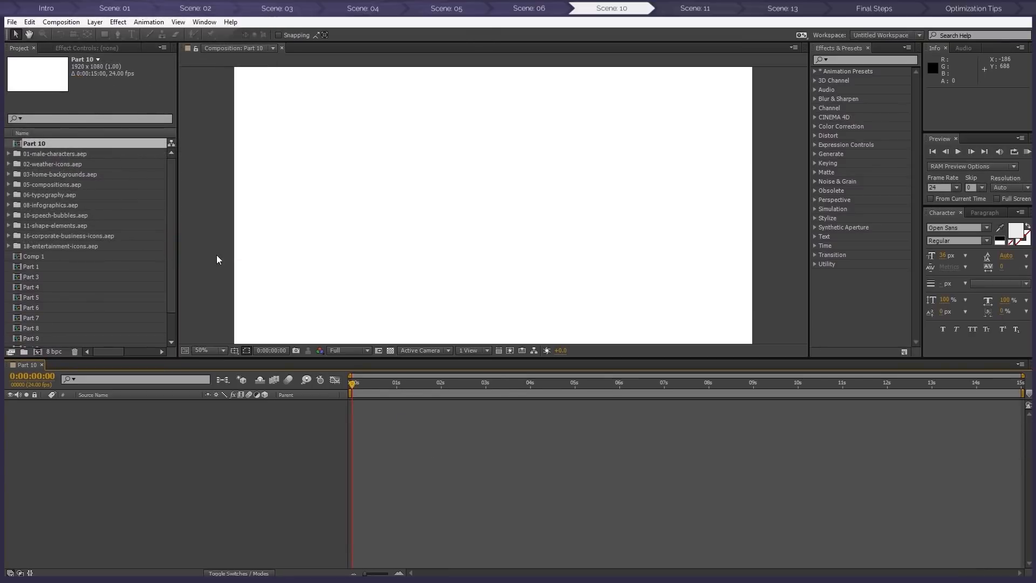
Import 13-display-elements.aep from the 05-Separate-templates folder into the project
scroll(106, 256, "down", 2)
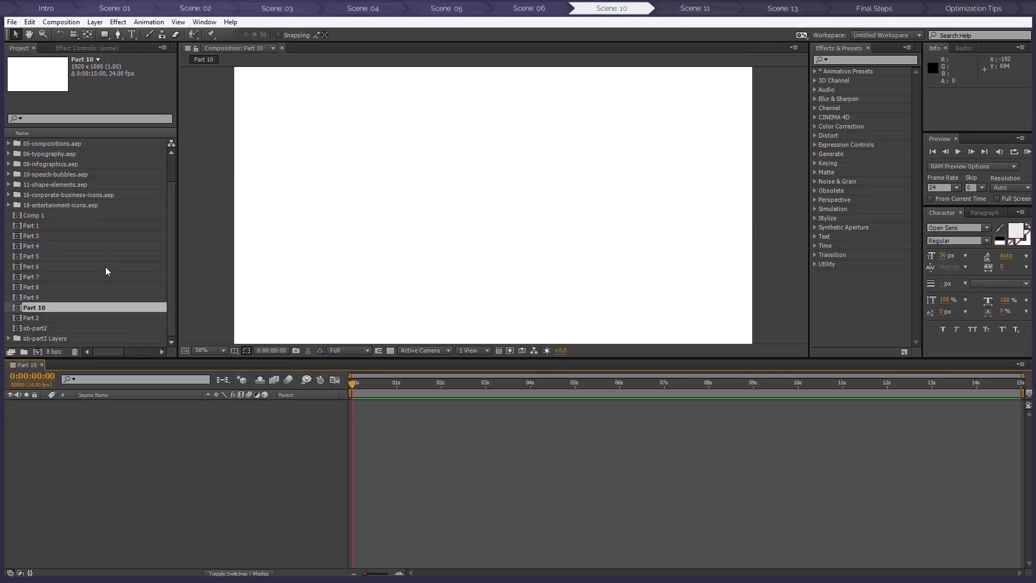
left_click(69, 344)
right_click(69, 345)
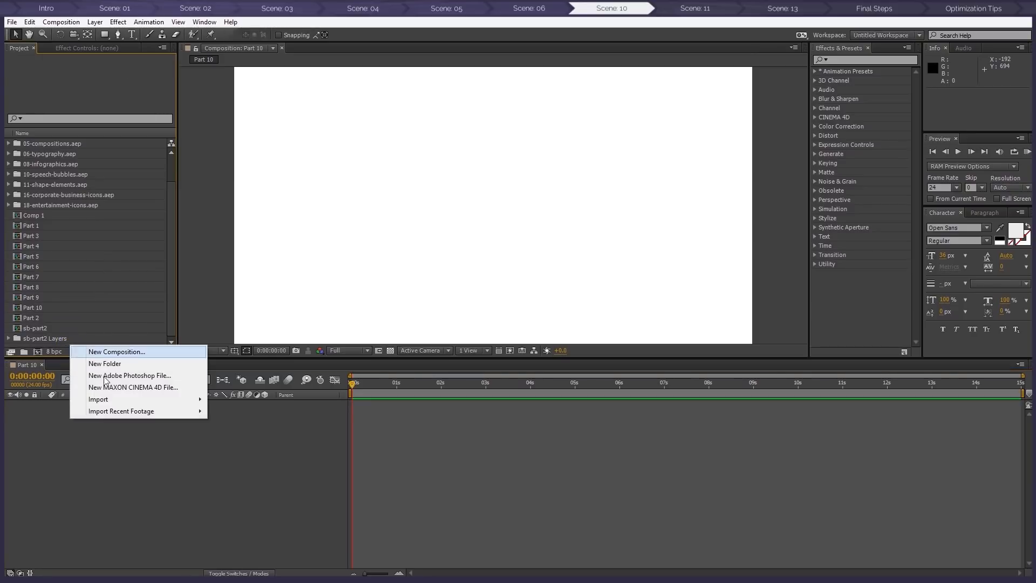
mouse_move(129, 399)
left_click(230, 399)
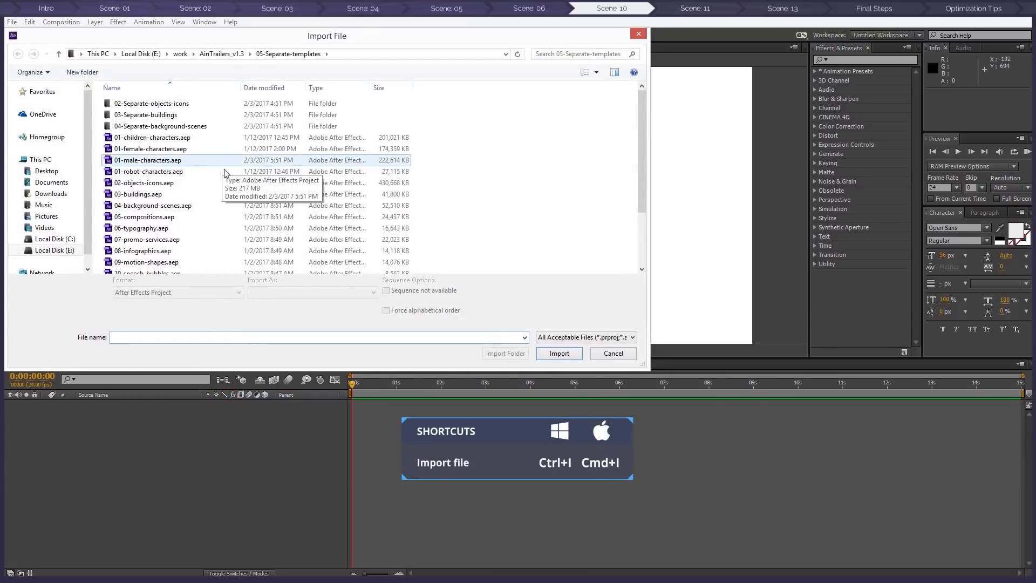
left_click_drag(641, 128, 639, 168)
left_click(152, 245)
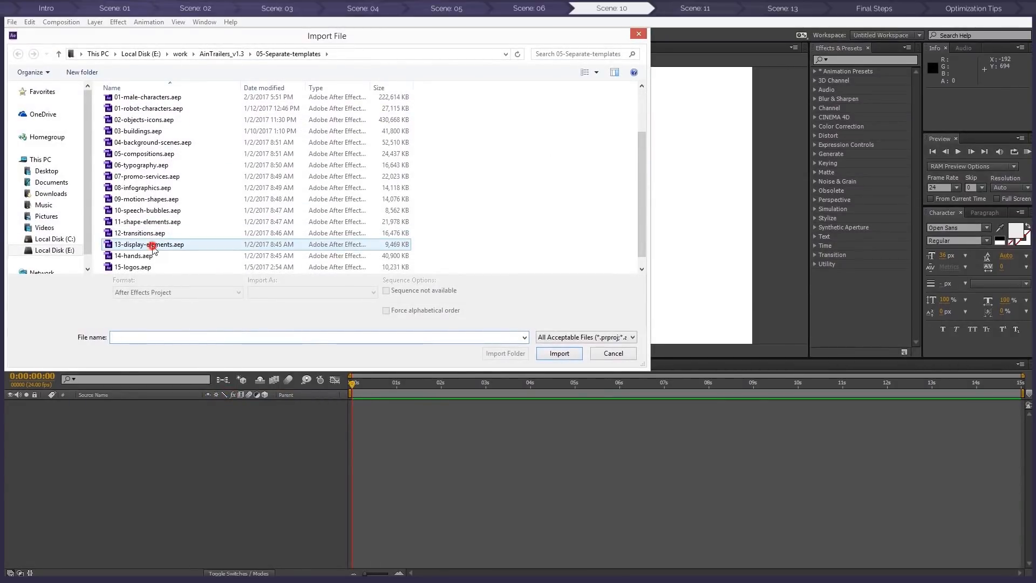
left_click(559, 353)
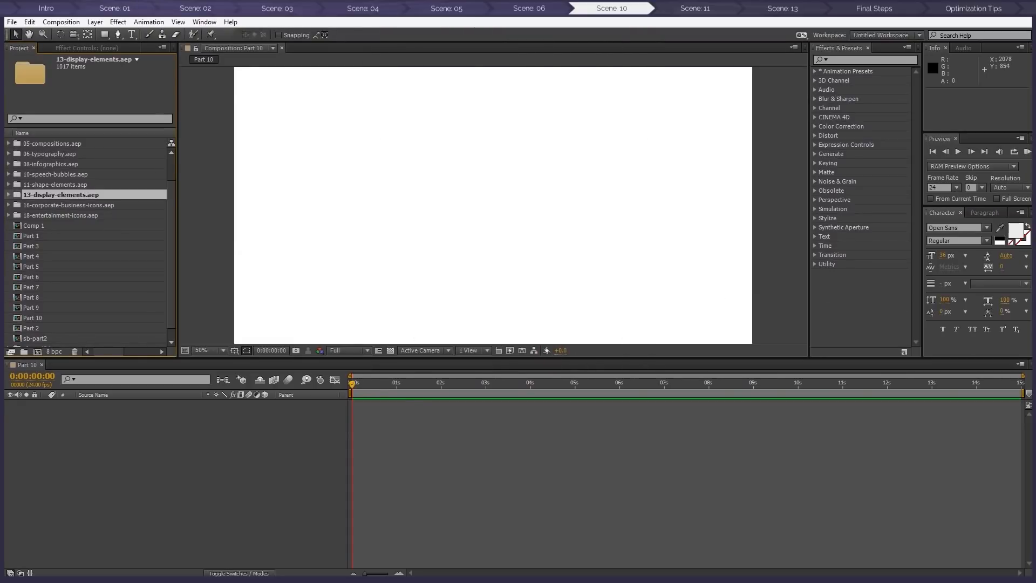
Switch to File Explorer and examine the 13-Display-elements.png guide in the 03-Element-Guides-(Help) folder to find a suitable display
left_click_drag(1033, 161, 611, 91)
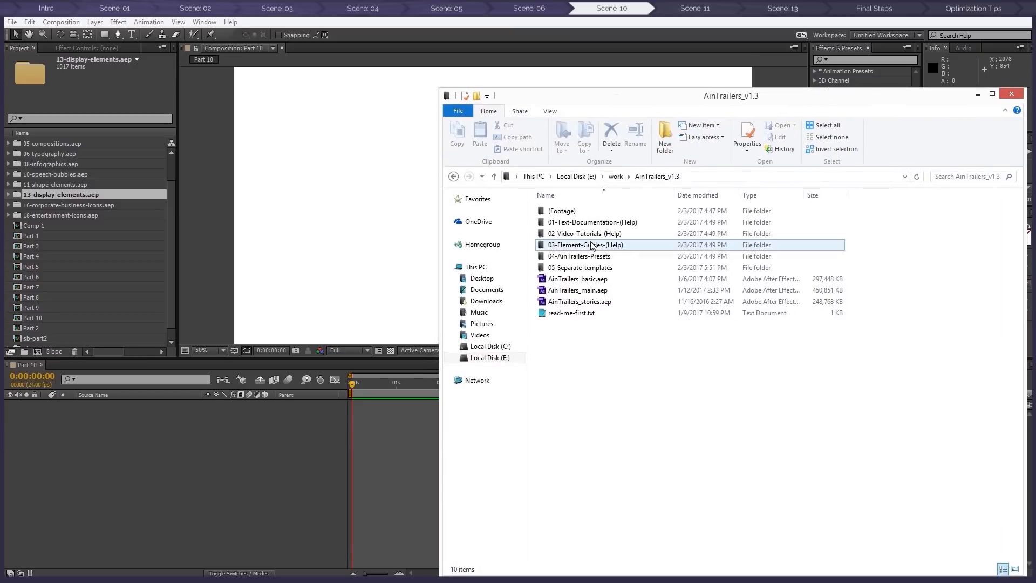
double_click(647, 245)
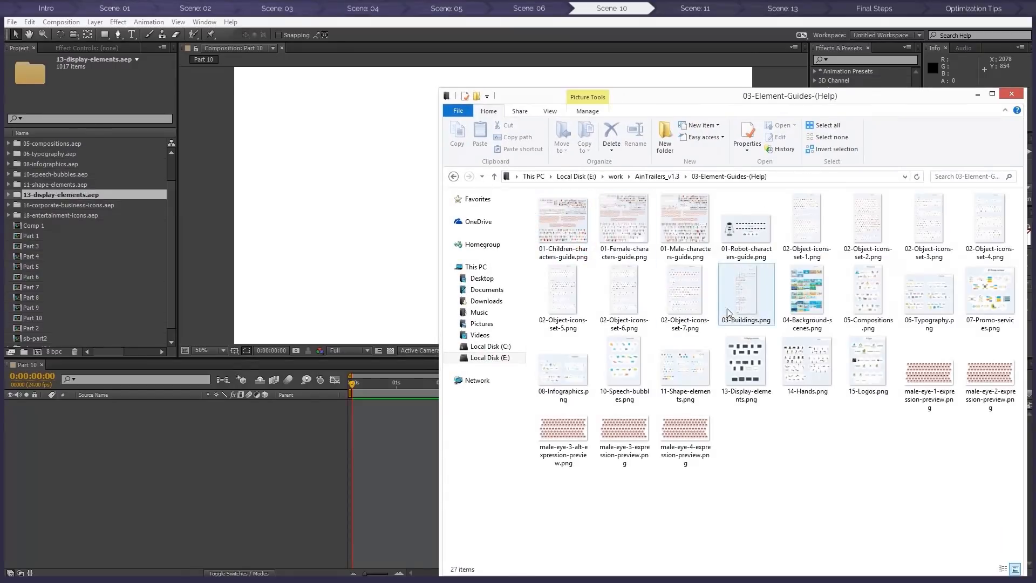
double_click(750, 379)
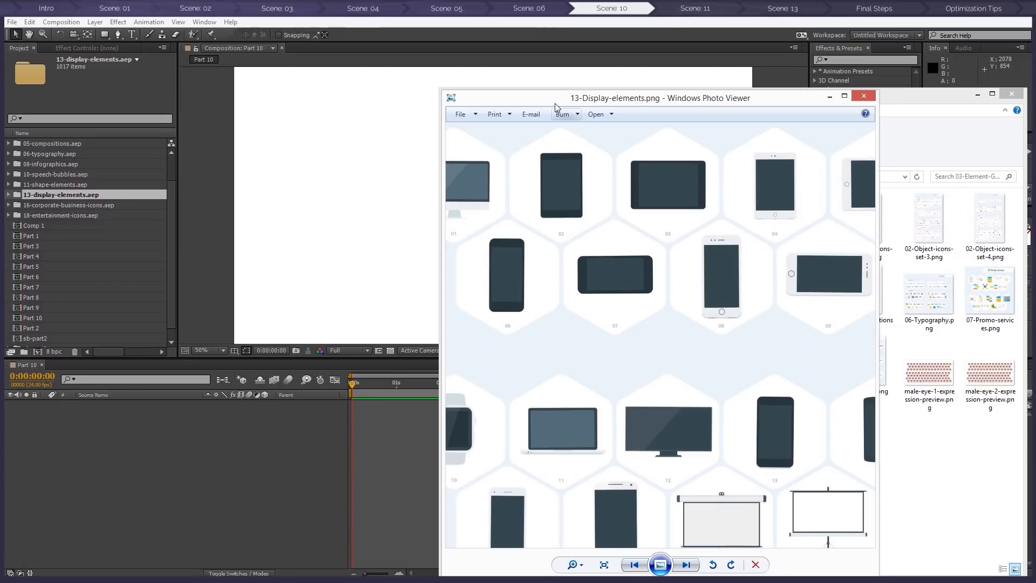
left_click(862, 96)
left_click_drag(630, 98, 1035, 148)
Expand the imported 13-display-elements.aep folder and its AinTrailers-13-display-elements subfolder in the project
left_click(8, 195)
left_click(19, 215)
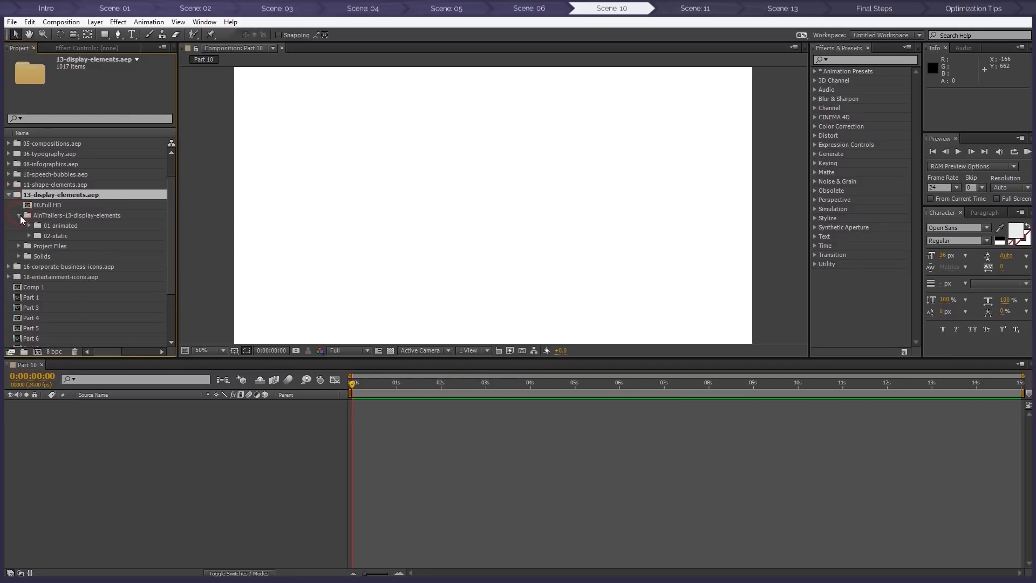
Add the animated display element a.02-ipad-black-2 to the Part 10 composition and collapse its source folder
left_click(29, 225)
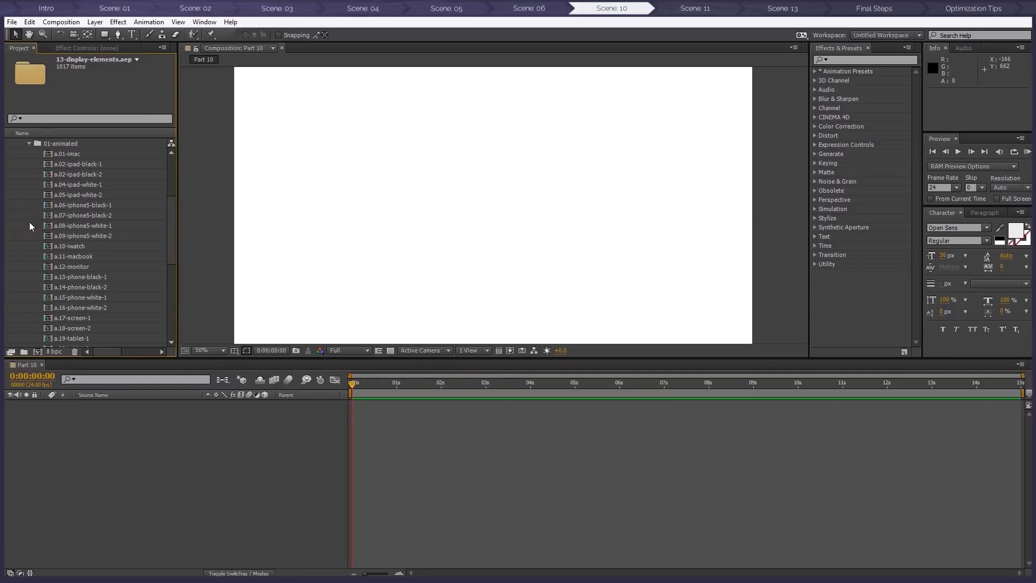
left_click_drag(73, 174, 469, 228)
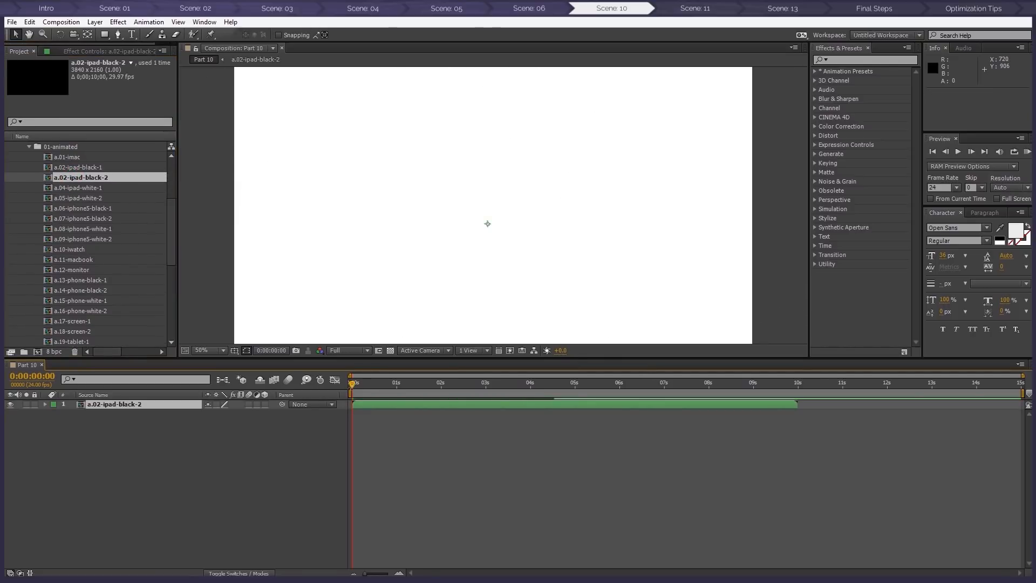
left_click(29, 147)
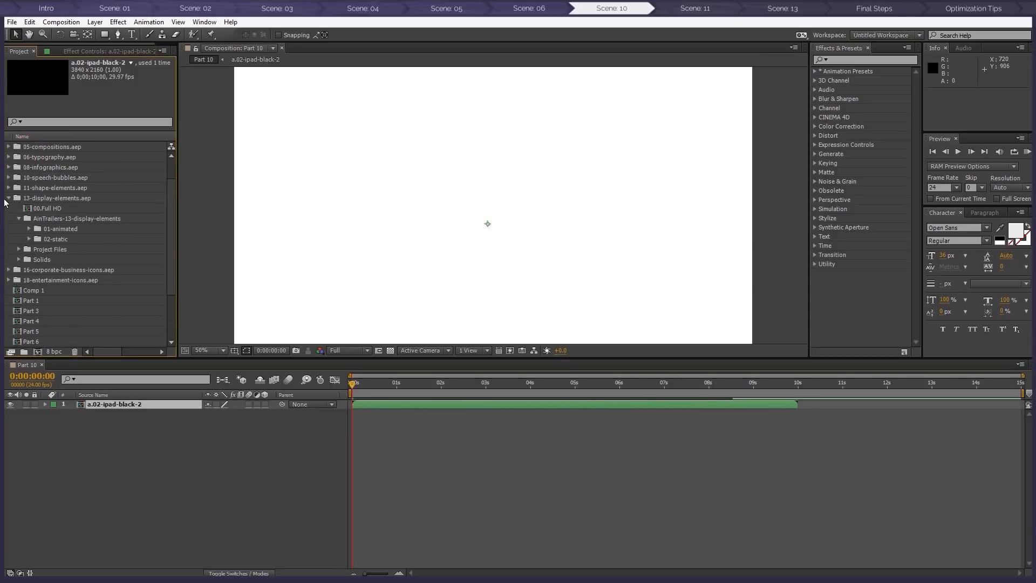
Scale the a.02-ipad-black-2 layer to 44% and move the tablet into the left half of the frame
left_click_drag(350, 384, 551, 384)
scroll(491, 238, "down", 2)
key("s")
left_click_drag(221, 413, 191, 413)
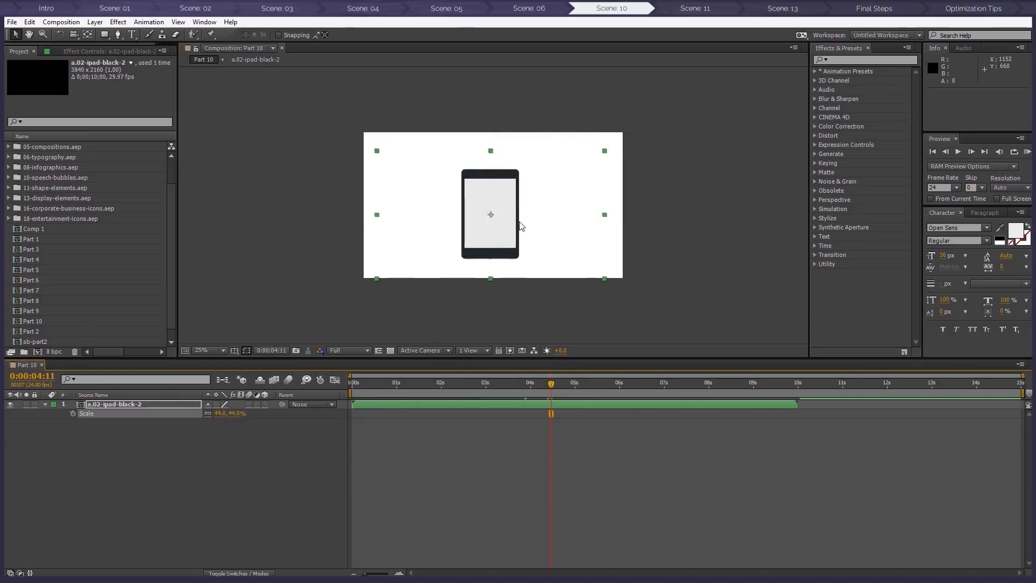
scroll(519, 221, "up", 2)
left_click_drag(507, 233, 417, 228)
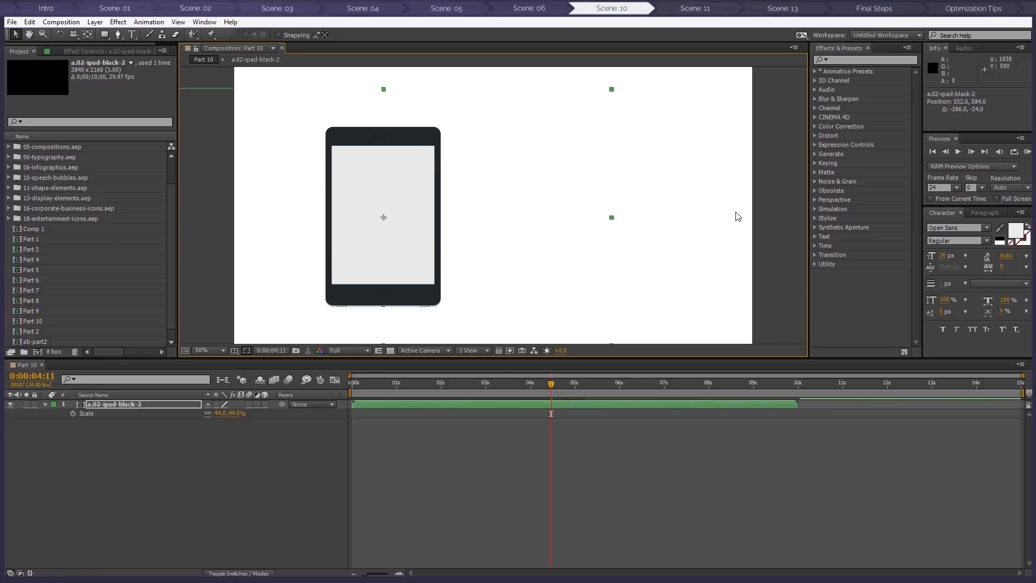
left_click(769, 209)
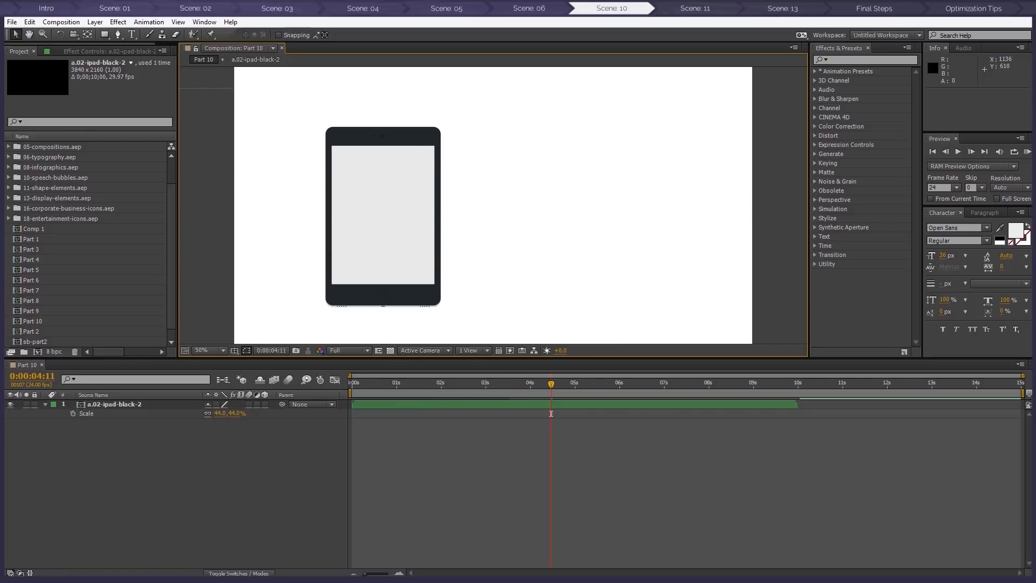
Switch to File Explorer's 03-Element-Guides-(Help) folder and examine the Long Typography designs in 06-Typography.png
left_click_drag(777, 103, 635, 82)
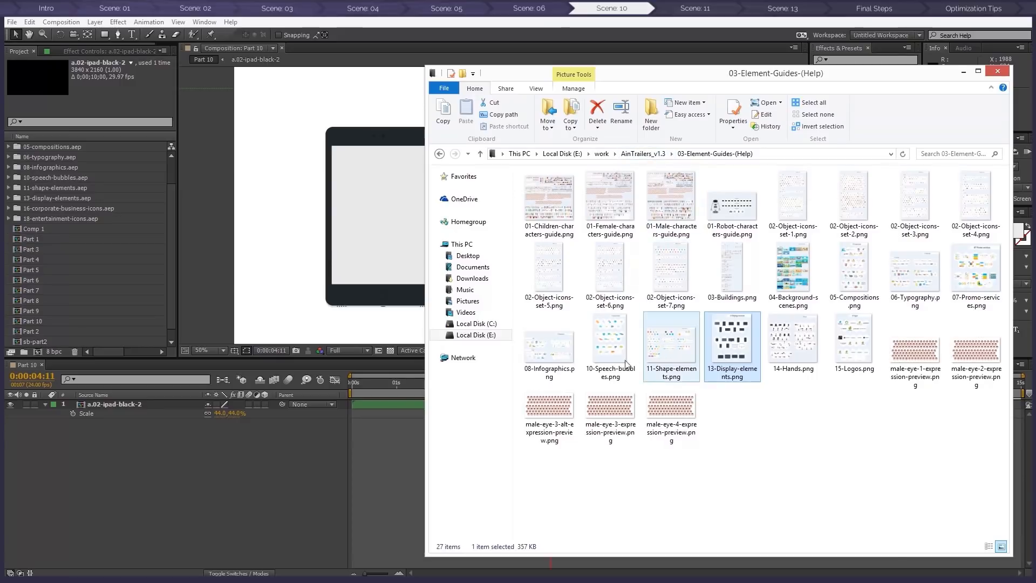
double_click(915, 270)
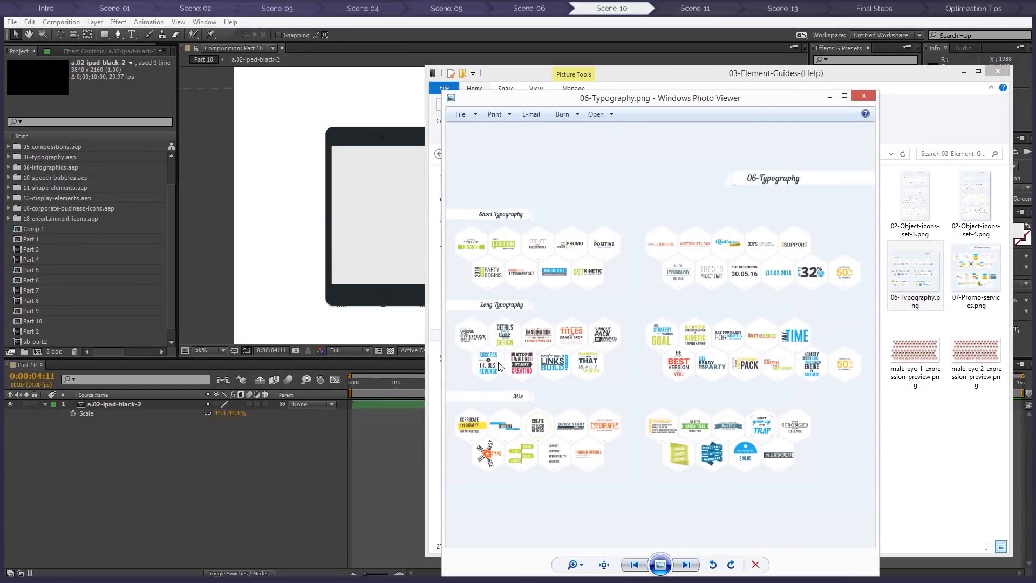
scroll(504, 356, "up", 2)
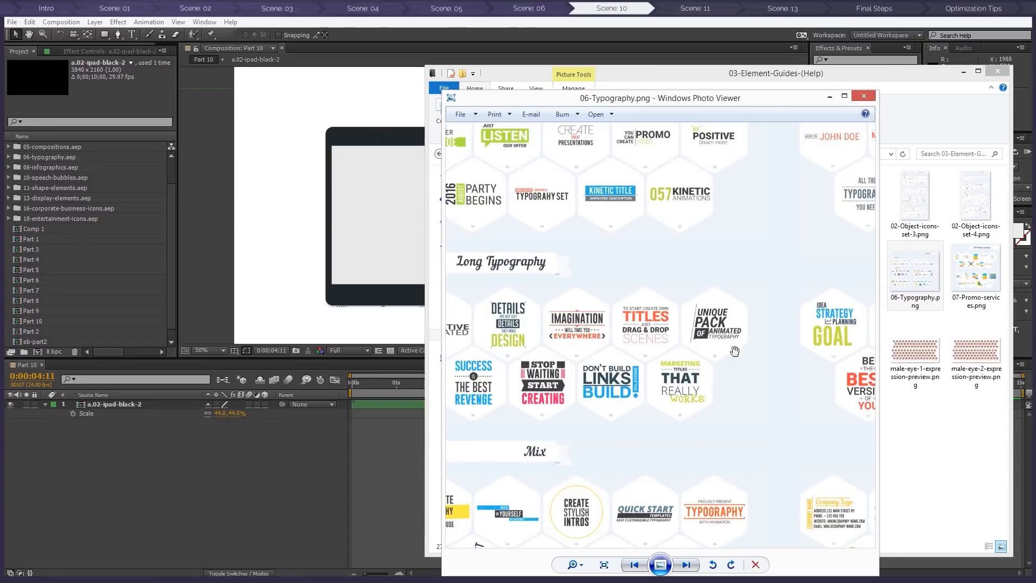
left_click(864, 96)
left_click_drag(656, 78, 1035, 85)
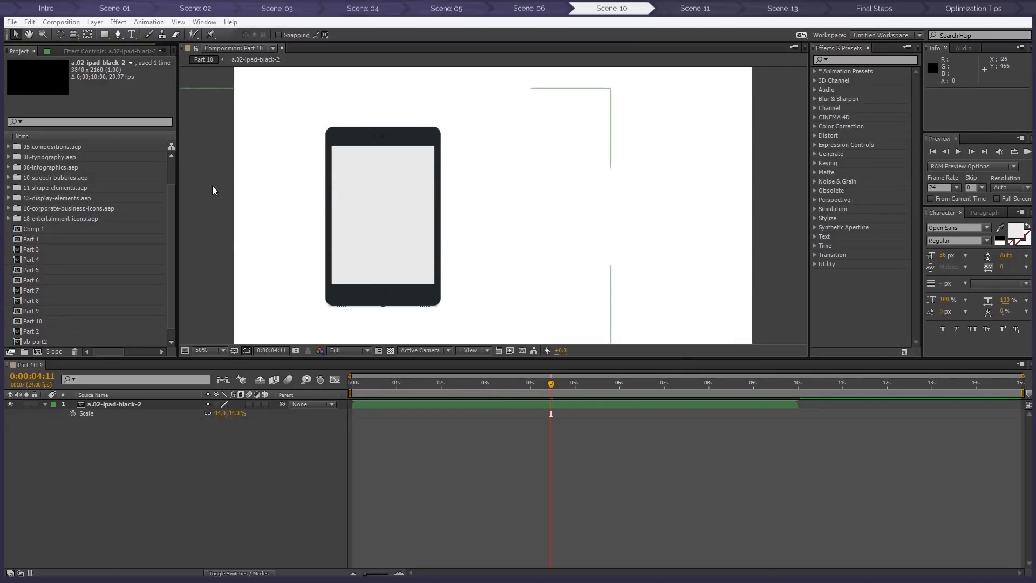
Add 05-long-typo-5 from the 02-long folder of 06-typography.aep to the composition above the tablet layer
left_click(48, 157)
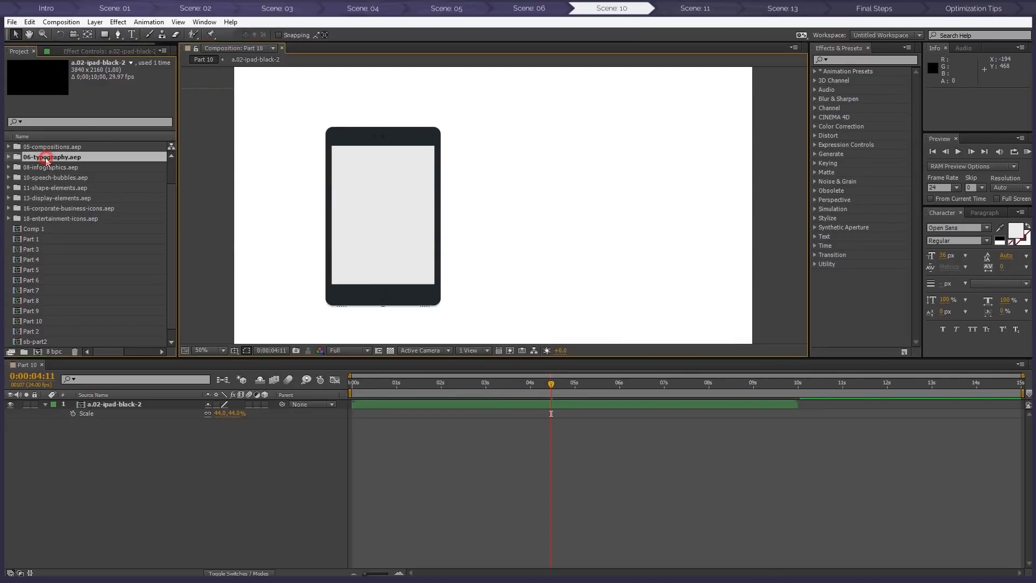
left_click(9, 157)
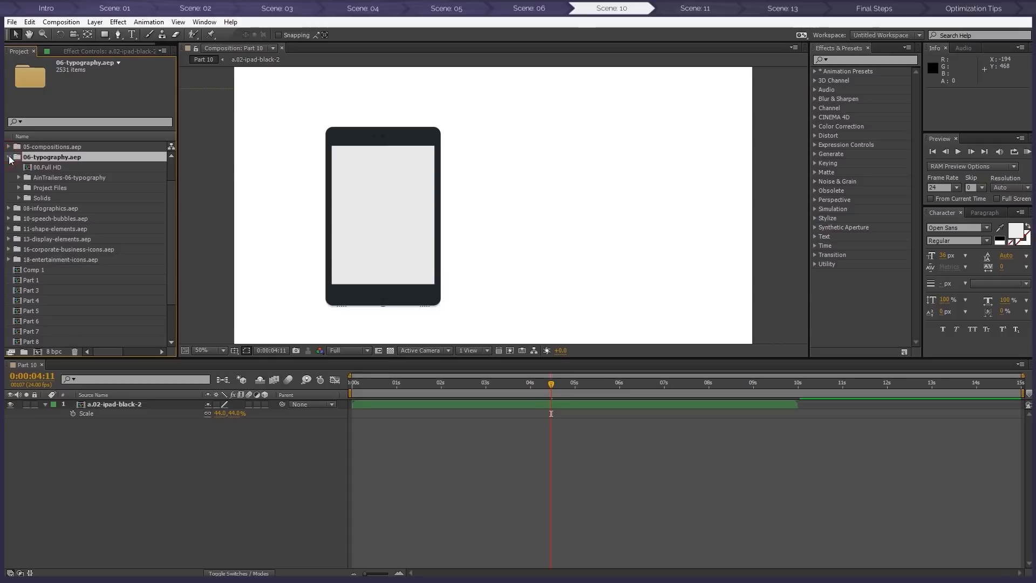
left_click(19, 178)
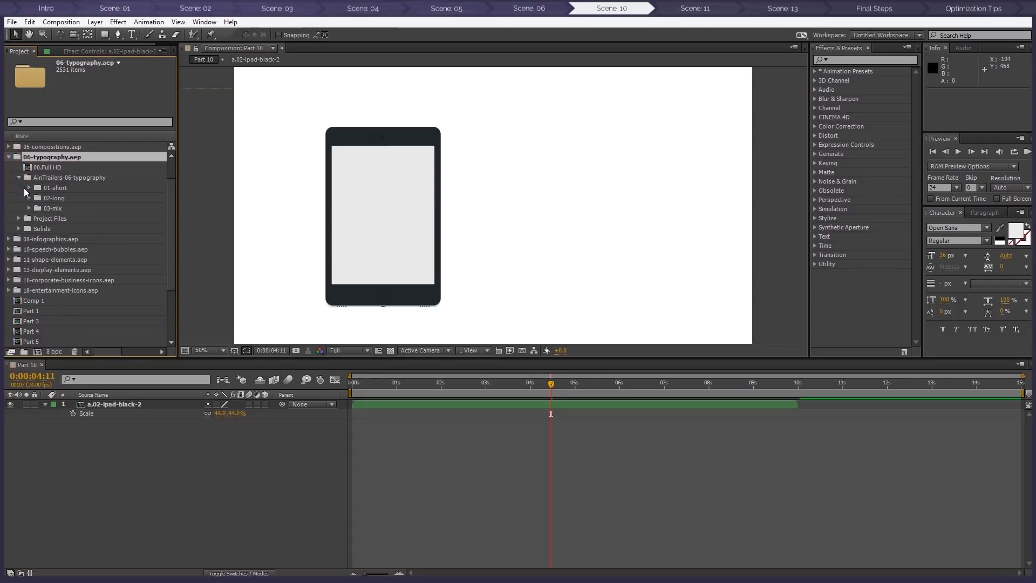
left_click(30, 198)
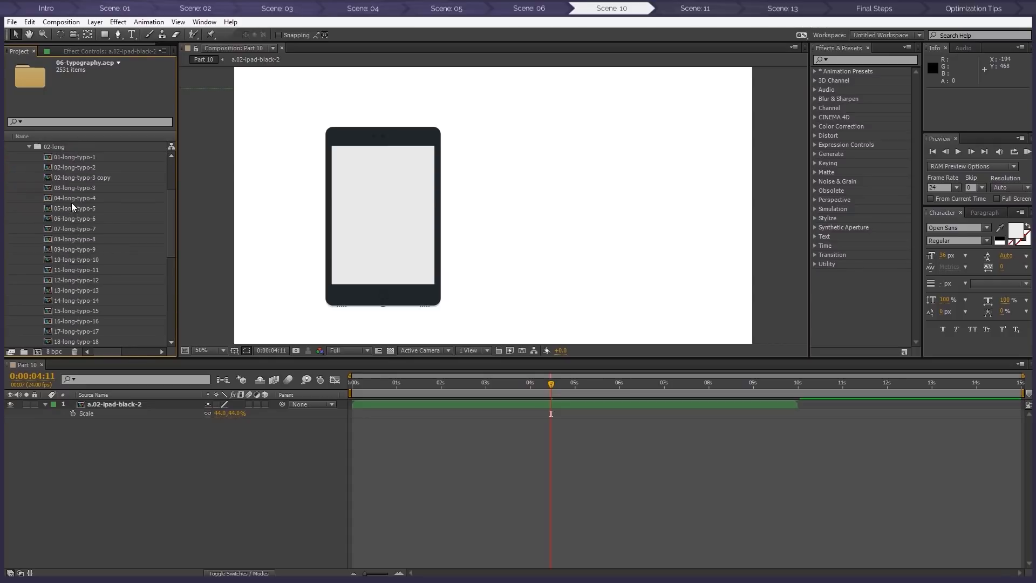
left_click_drag(68, 210, 512, 230)
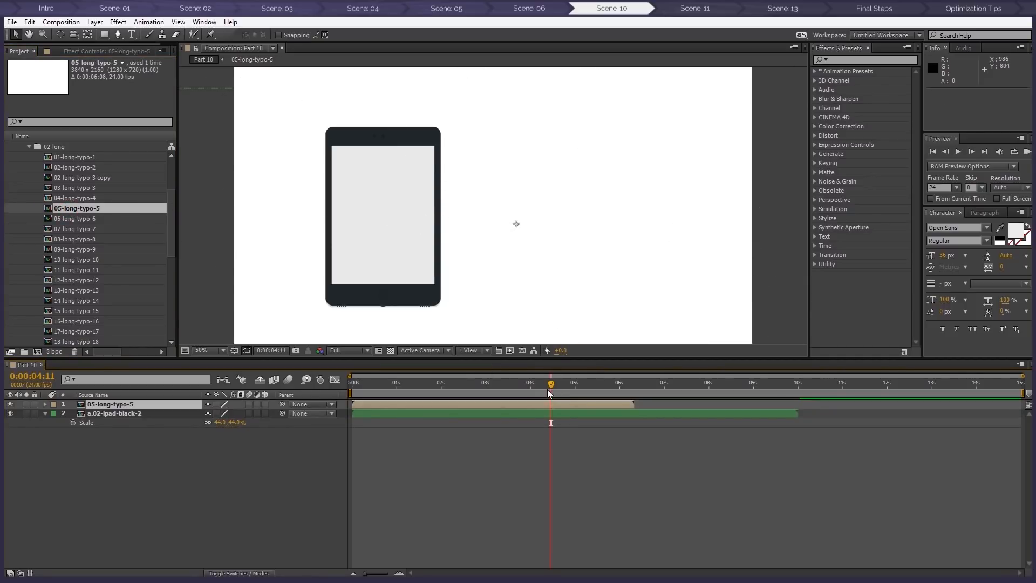
Scale the 05-long-typo-5 title to 65%, position it on the right beside the tablet, and collapse the typography folders
scroll(523, 268, "down", 4)
key("s")
left_click_drag(226, 416, 180, 408)
key("period")
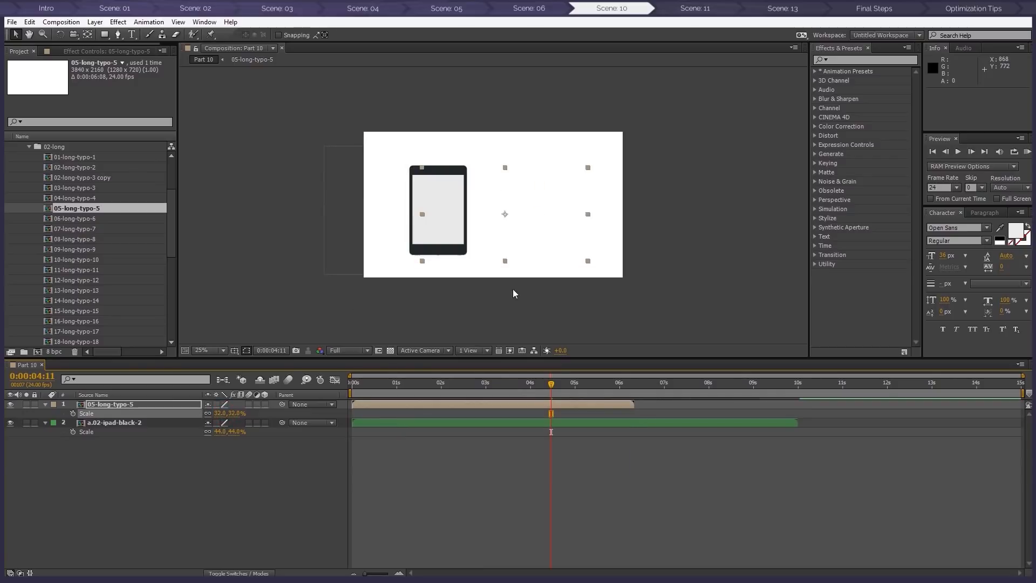
left_click_drag(520, 385, 407, 382)
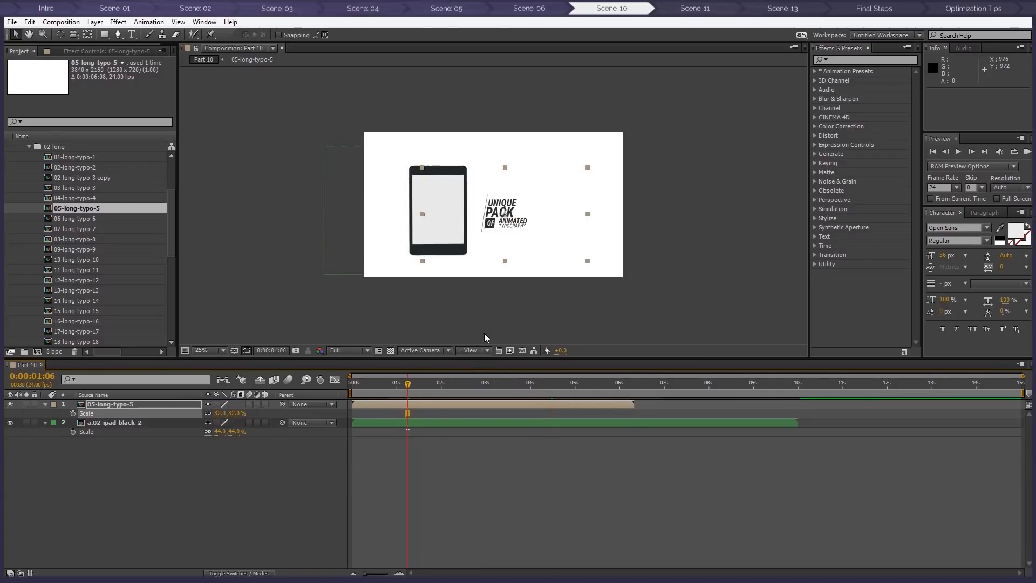
left_click(30, 147)
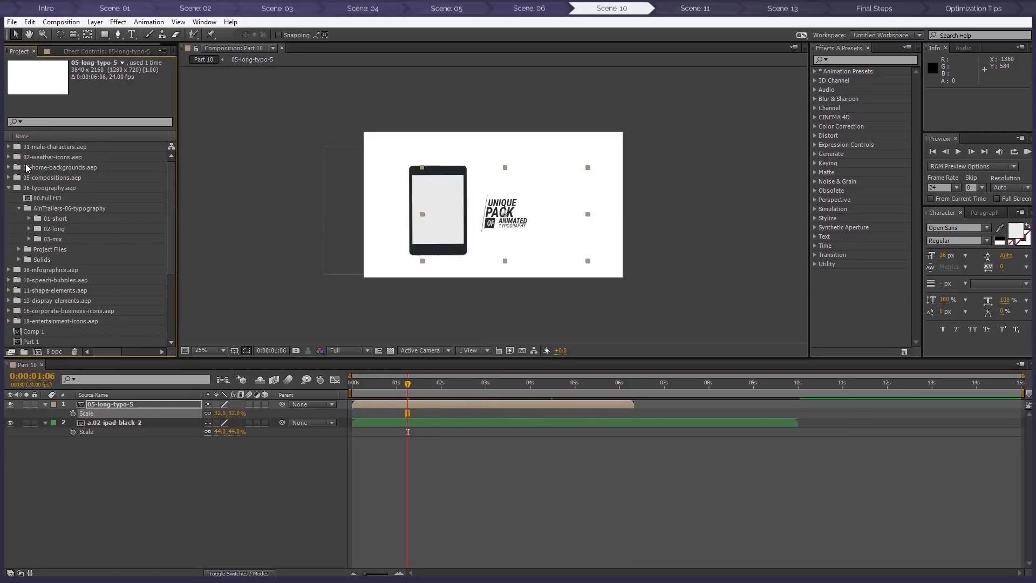
left_click(11, 188)
left_click(200, 478)
left_click_drag(581, 253, 616, 251)
left_click_drag(221, 414, 238, 414)
left_click_drag(554, 219, 561, 215)
left_click(339, 313)
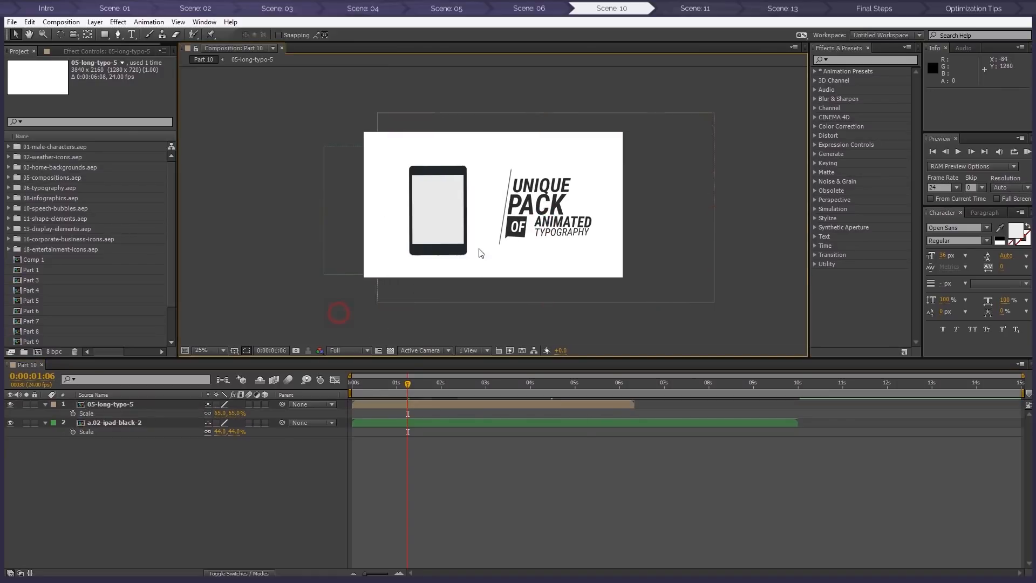
Rotate the tablet layer to -9° and nudge it to about position 568, 572
left_click(109, 422)
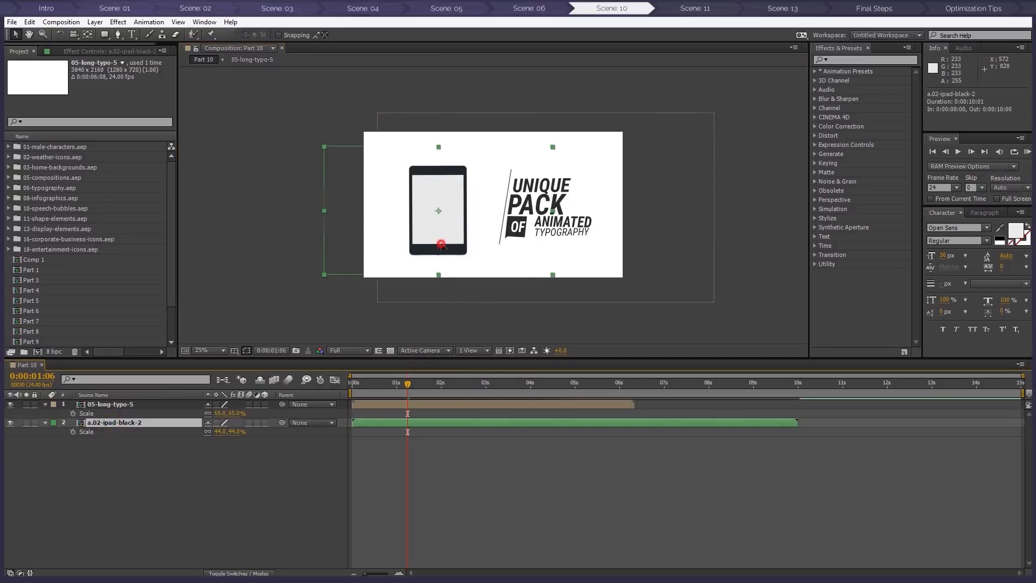
left_click_drag(441, 247, 445, 248)
key("r")
left_click_drag(221, 432, 217, 432)
left_click_drag(468, 232, 466, 229)
left_click(359, 384)
left_click_drag(359, 384, 400, 384)
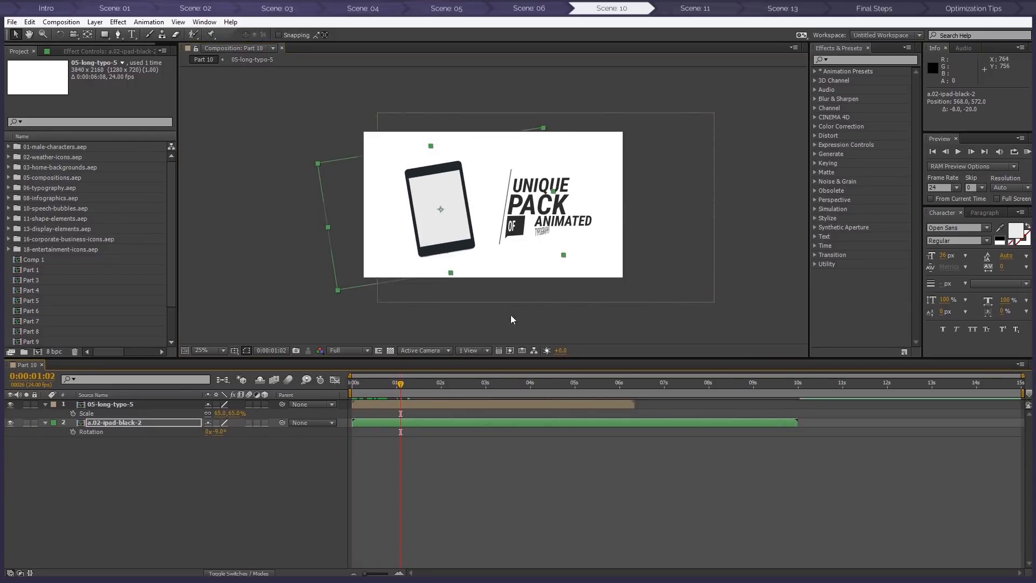
left_click(526, 320)
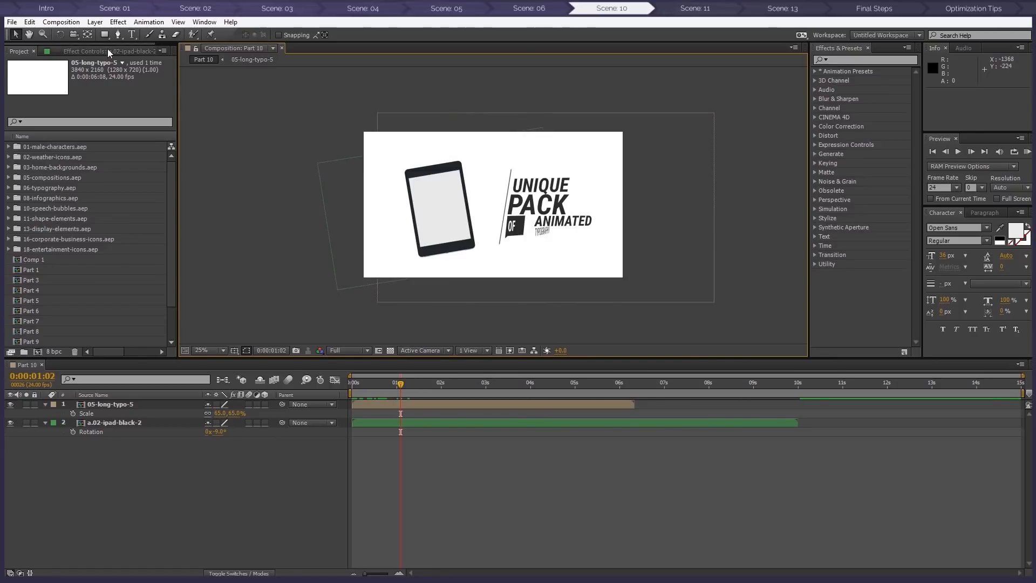
Draw a circle about 760 px across over the tablet with the Ellipse tool and fill it with grey-blue AFBBC1
left_click(105, 34)
left_click_drag(108, 37, 132, 60)
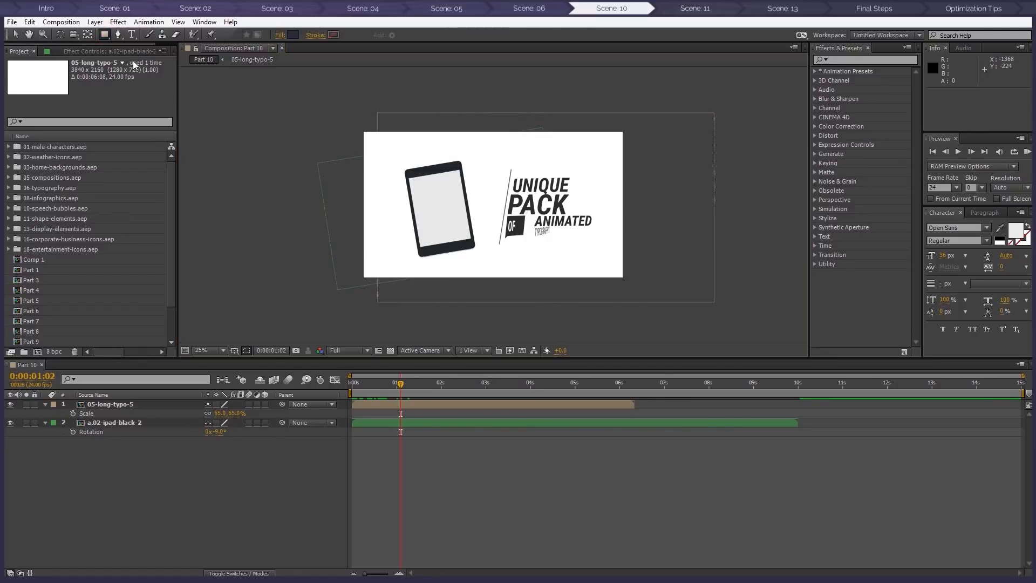
mouse_move(392, 160)
left_mouse_down()
mouse_move(418, 209)
mouse_move(476, 244)
mouse_move(476, 263)
left_mouse_up()
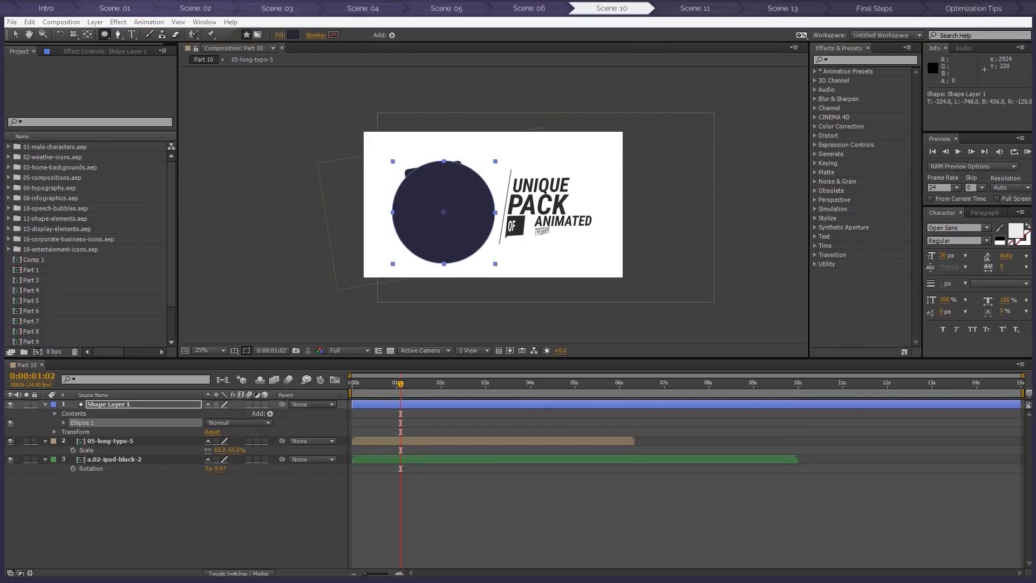
left_click(291, 36)
left_click(227, 79)
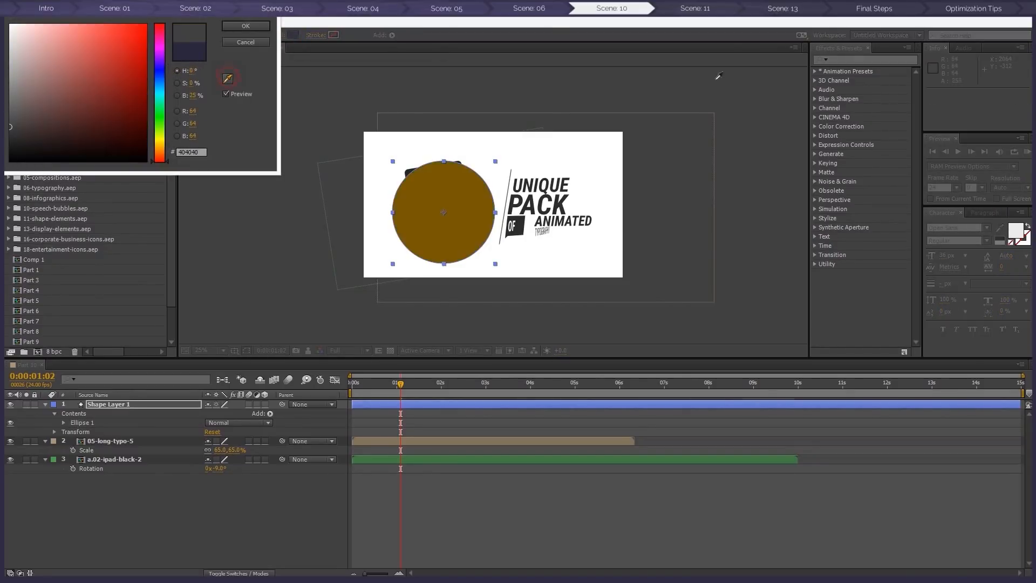
left_click(798, 168)
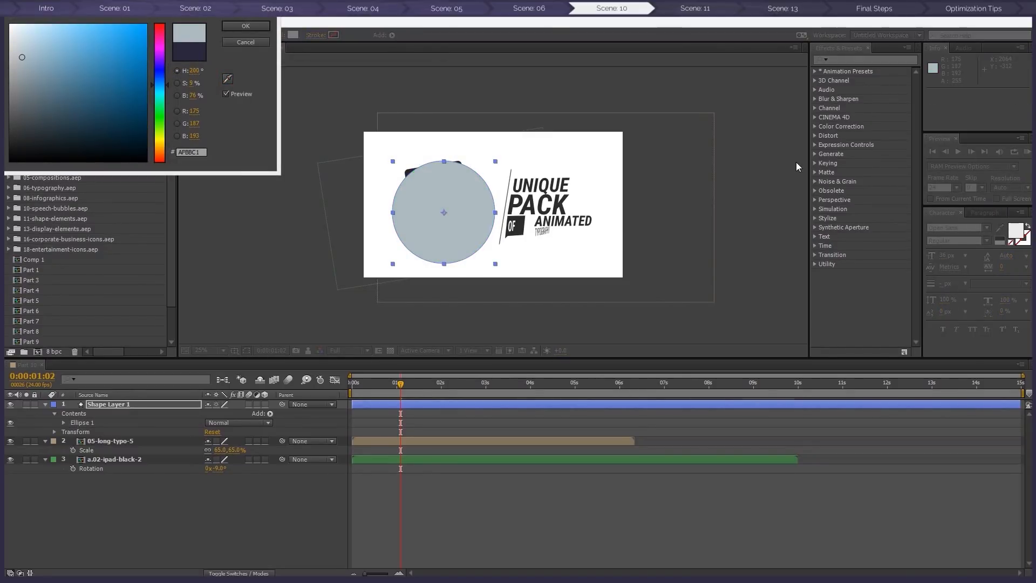
left_click(246, 27)
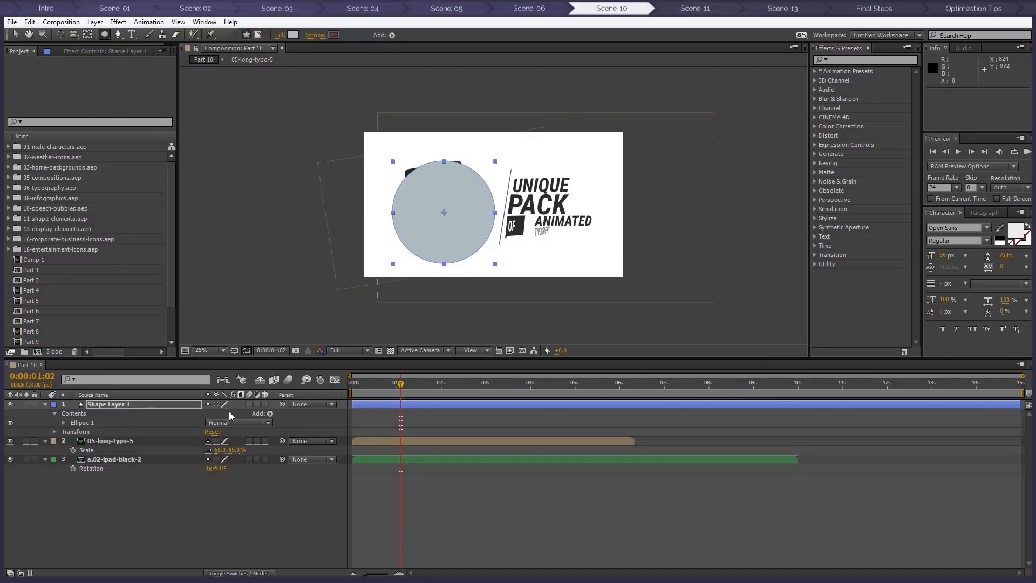
Move Shape Layer 1 beneath the tablet layer and centre the circle behind the tablet at about 572, 584
left_click_drag(103, 404, 104, 467)
left_click(15, 34)
mouse_move(400, 384)
left_mouse_down()
mouse_move(378, 384)
mouse_move(397, 384)
left_mouse_up()
left_click_drag(478, 212, 474, 210)
Keyframe the circle's Scale at 100% at 0:00:01:00 and 0% at the start of the composition
key("s")
left_click(73, 450)
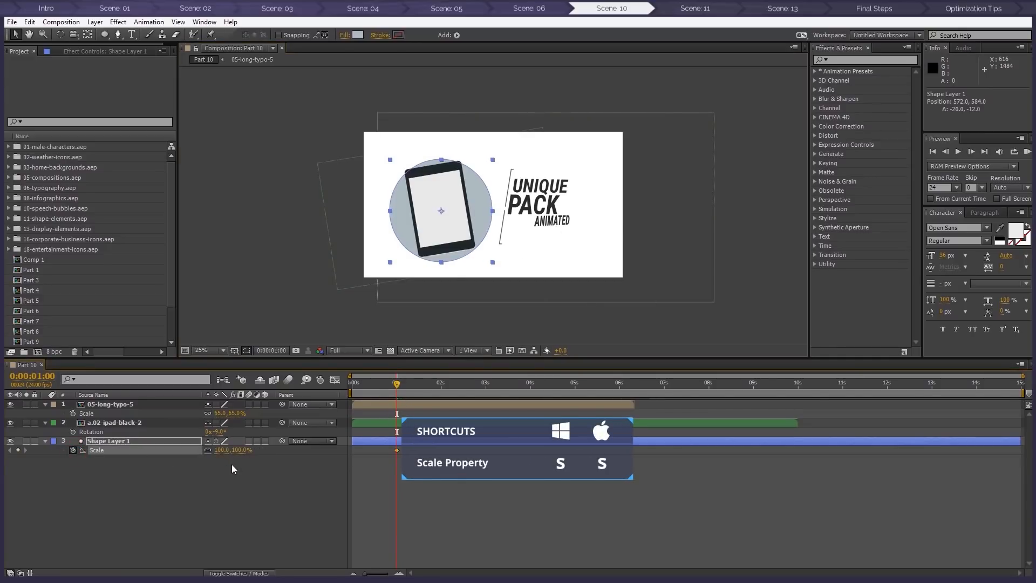
key("Home")
left_click(222, 450)
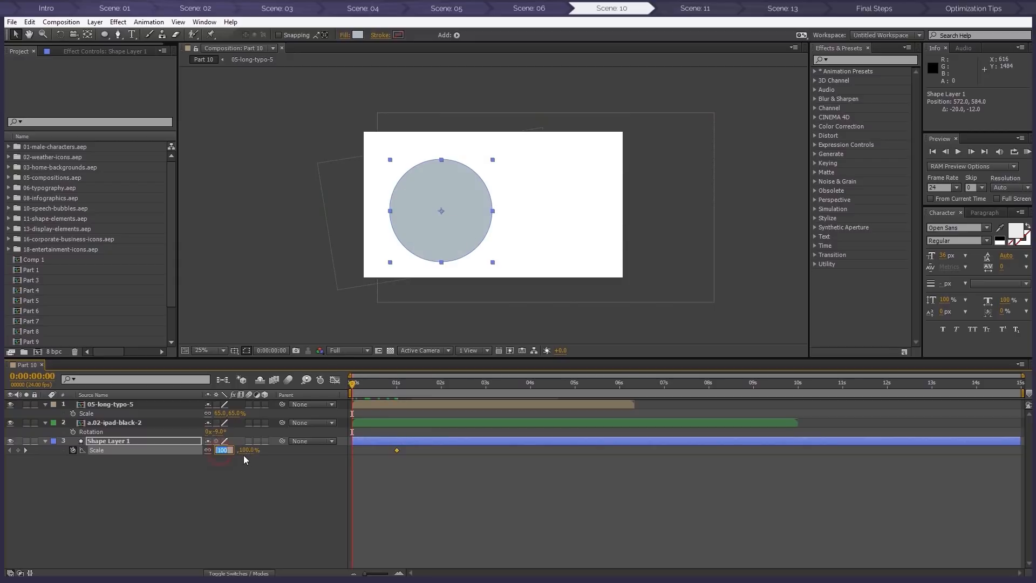
type("0")
key("Return")
Apply Easy Ease to both Scale keyframes of the circle and shift the end keyframe slightly before one second
left_click_drag(370, 385, 402, 387)
left_click_drag(396, 451, 349, 447)
key("F9")
left_click(364, 454)
mouse_move(400, 385)
left_mouse_down()
mouse_move(367, 386)
mouse_move(404, 385)
left_mouse_up()
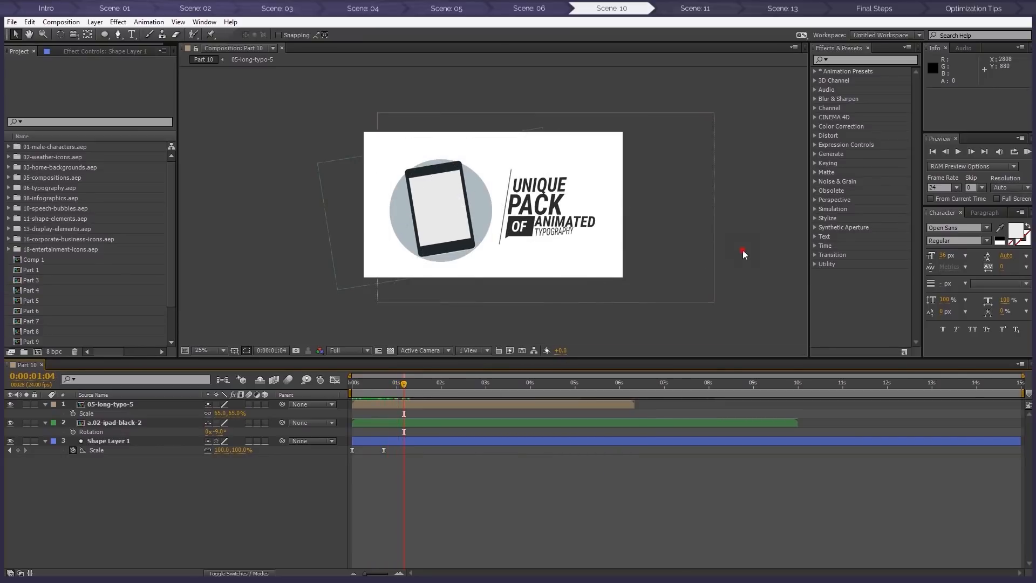
Open the 05-long-typo-5 composition at a frame showing the full title and replace the UNIQUE text with SOME
double_click(418, 404)
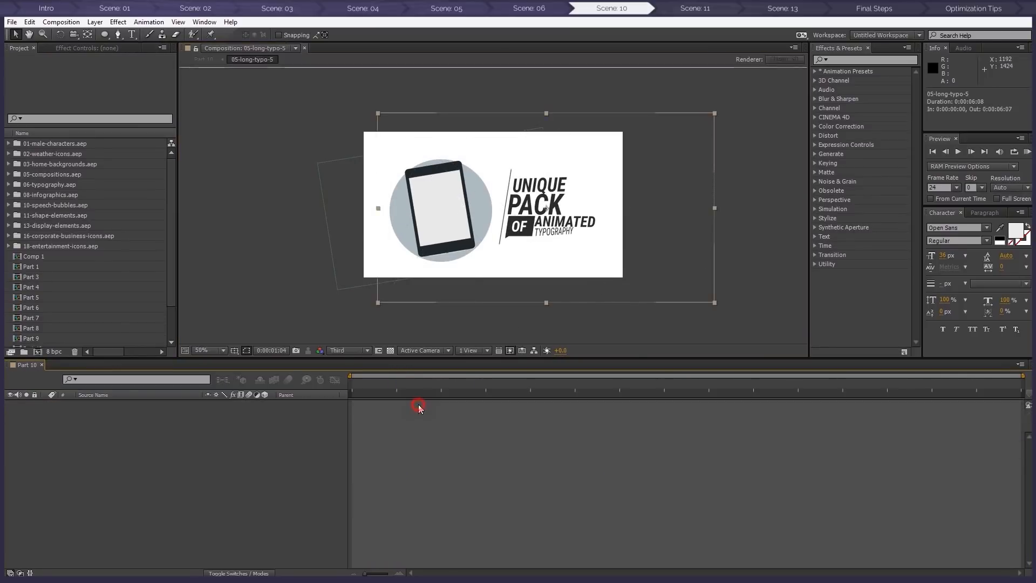
left_click_drag(533, 173, 534, 217)
left_click_drag(445, 383, 570, 383)
double_click(124, 449)
type("SOME")
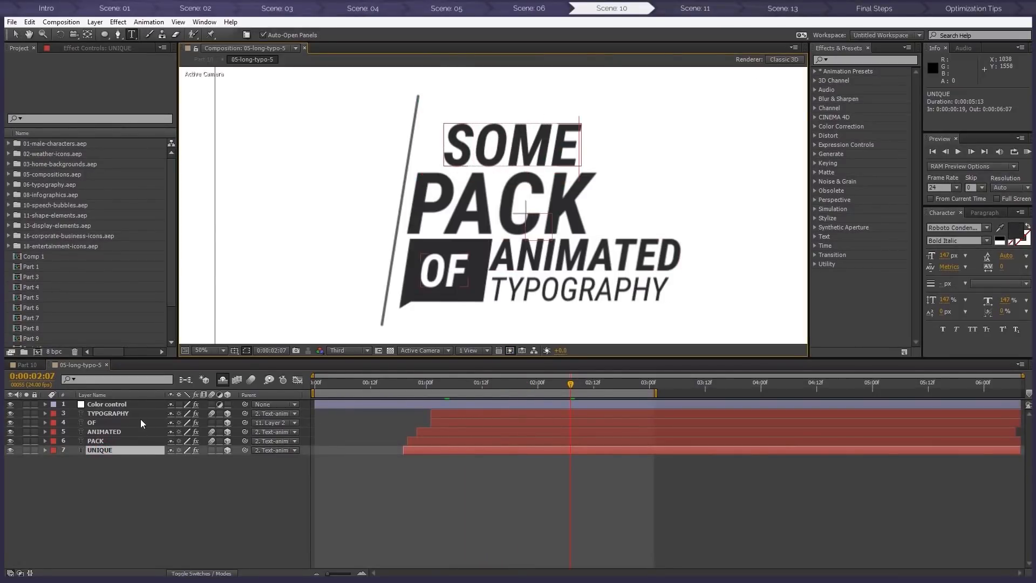
Replace the PACK text with OF MY and the boxed OF text with WORKS
double_click(485, 214)
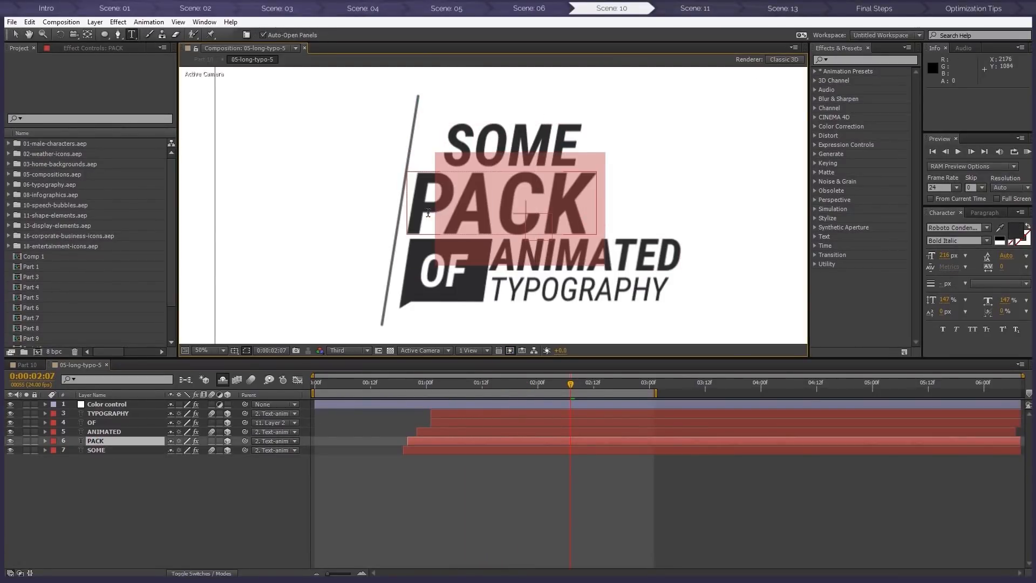
type("OF MY")
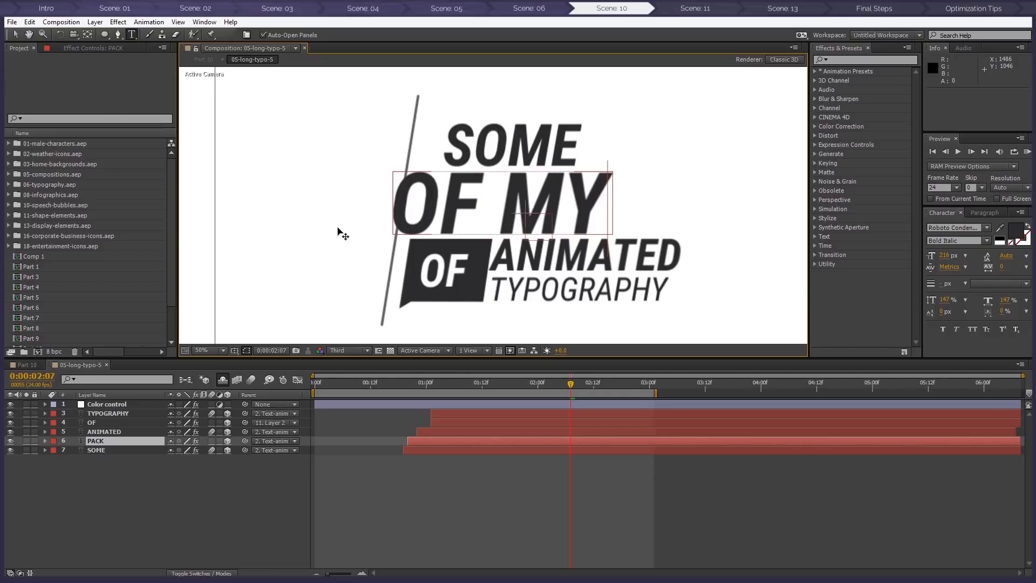
left_click(458, 274)
double_click(458, 273)
type("WORK")
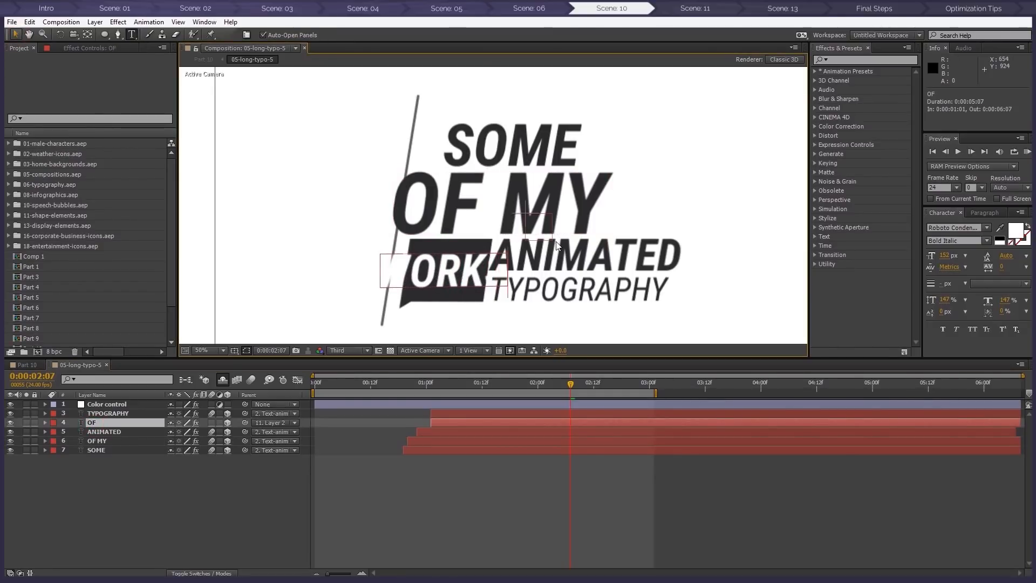
Hide the TYPOGRAPHY and ANIMATED text layers
left_click(759, 267)
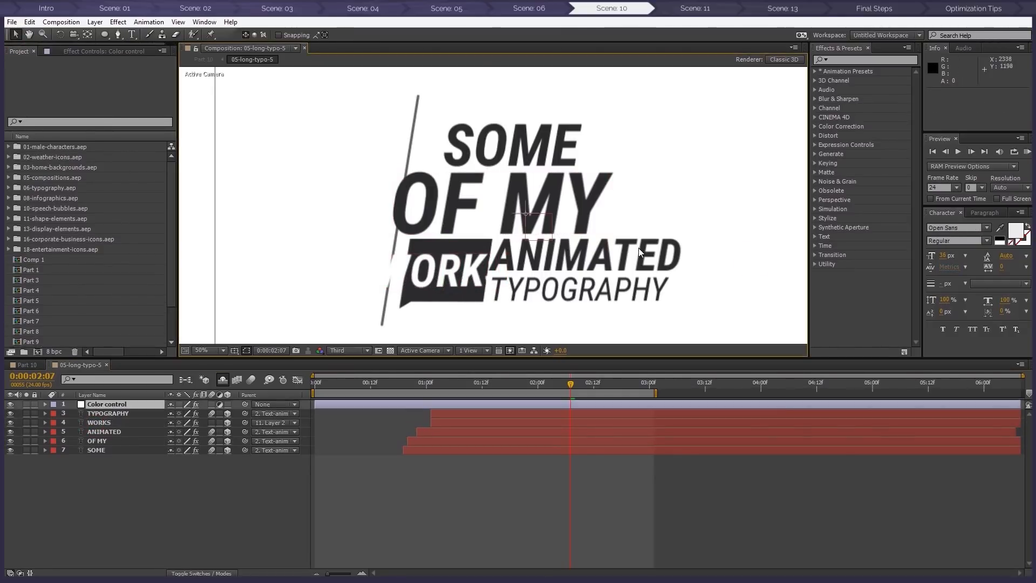
left_click(106, 413)
left_click(105, 431, "ctrl")
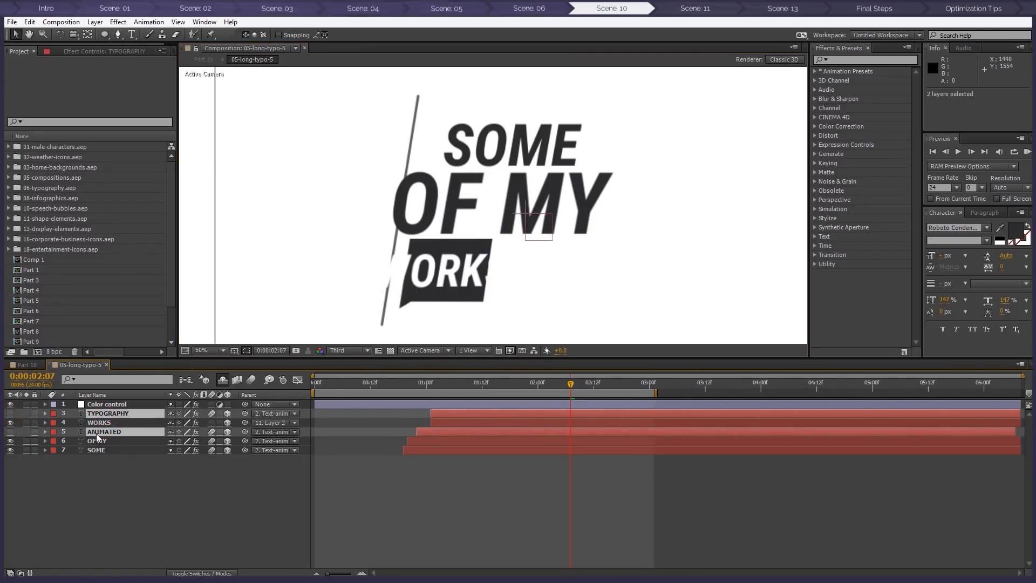
Scale the SOME layer to 135% and position it beside the upper end of the slanted line
left_click(96, 450)
mouse_move(465, 153)
left_mouse_down()
mouse_move(362, 152)
mouse_move(456, 152)
mouse_move(446, 152)
left_mouse_up()
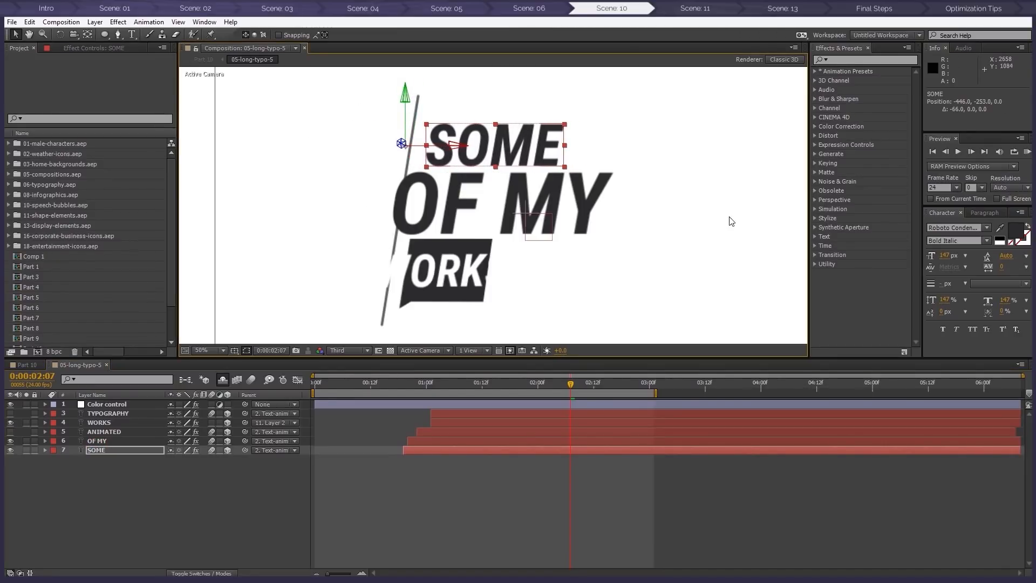
key("s")
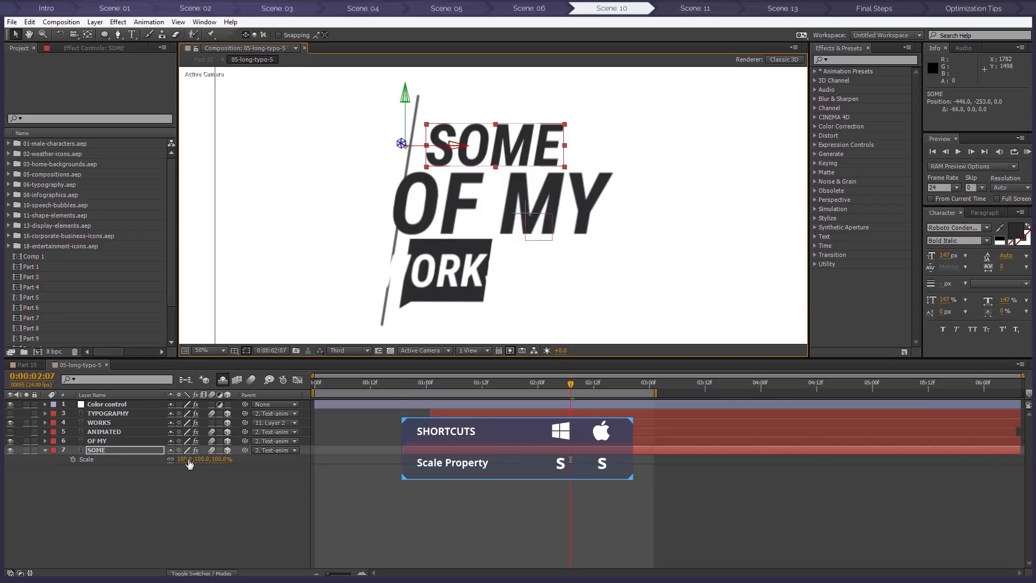
left_click_drag(186, 459, 213, 464)
left_click_drag(441, 147, 393, 114)
Scale the OF MY layer to 52%, align it under SOME, and lower SOME to tighten the gap
left_click(101, 441)
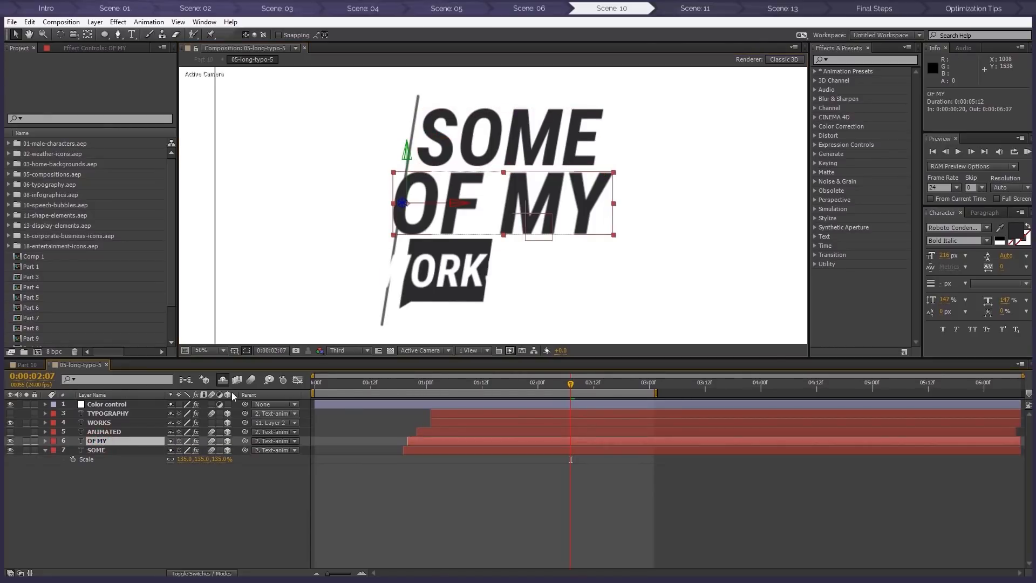
key("shift+s")
left_click_drag(181, 450, 156, 449)
left_click_drag(437, 198, 453, 197)
left_click(107, 404)
left_click(97, 460)
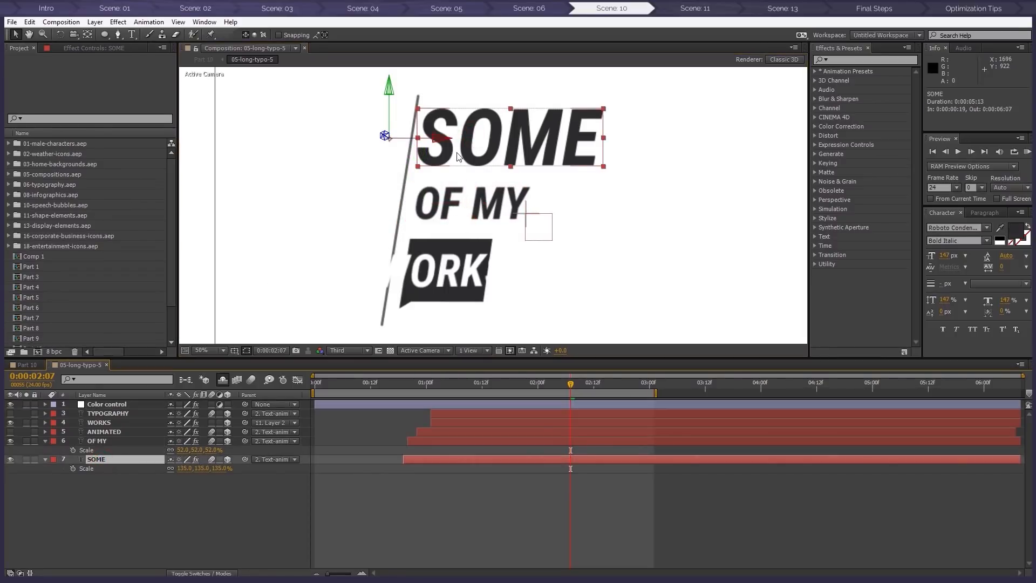
left_click_drag(392, 109, 391, 121)
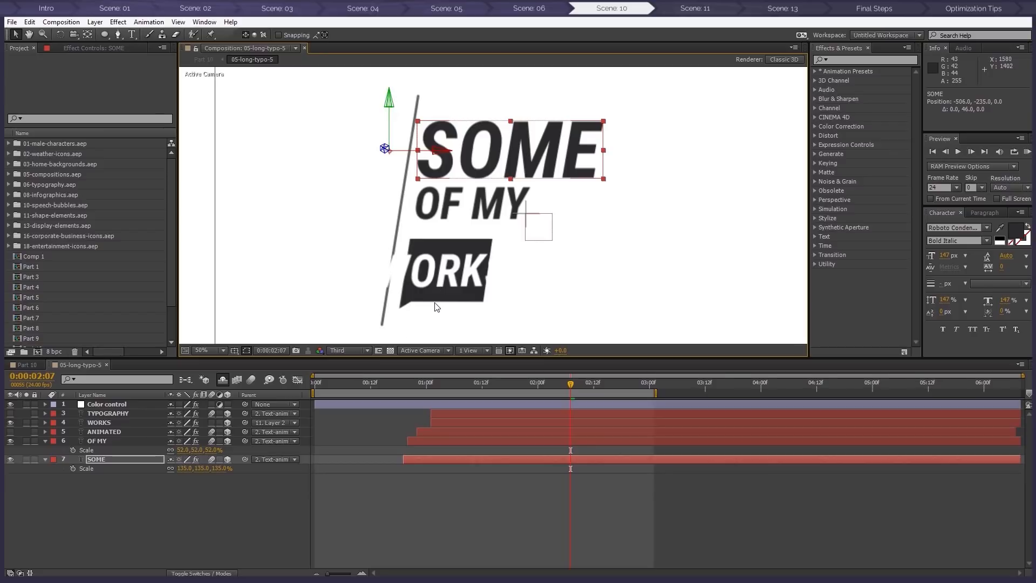
Show the shy layers and set the WORKS layer's parent to None
left_click(471, 272)
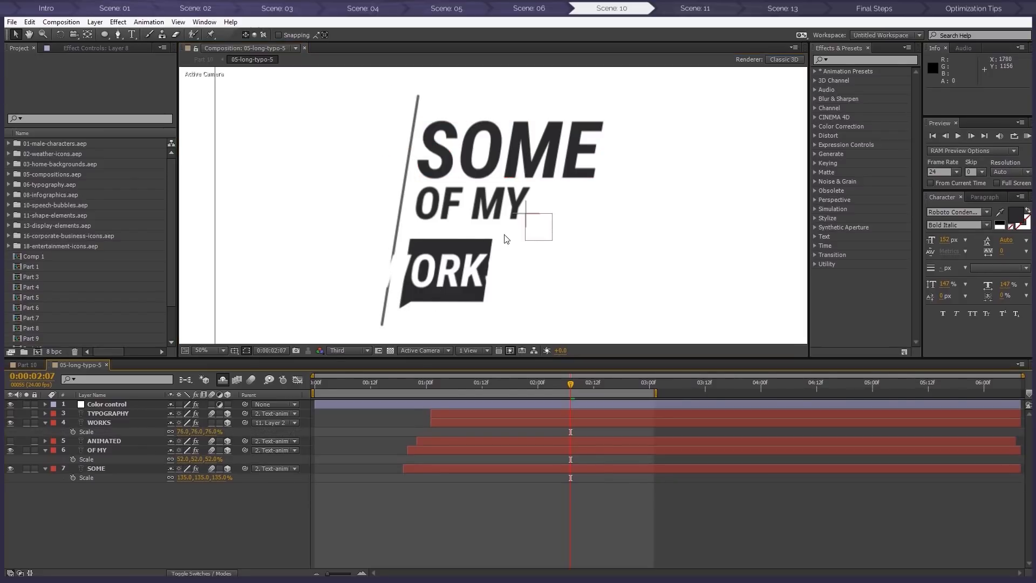
left_click(224, 381)
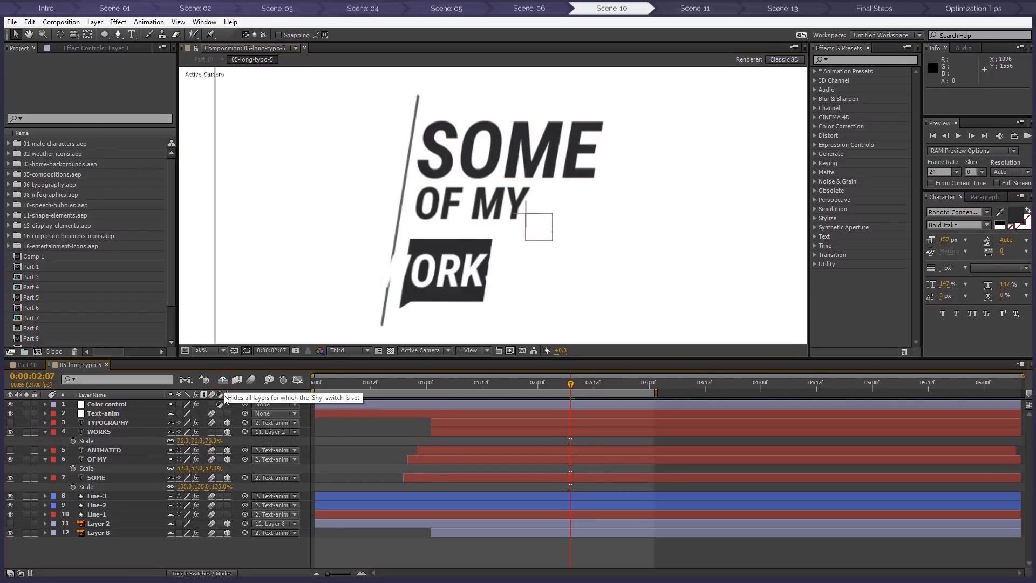
left_click(107, 530)
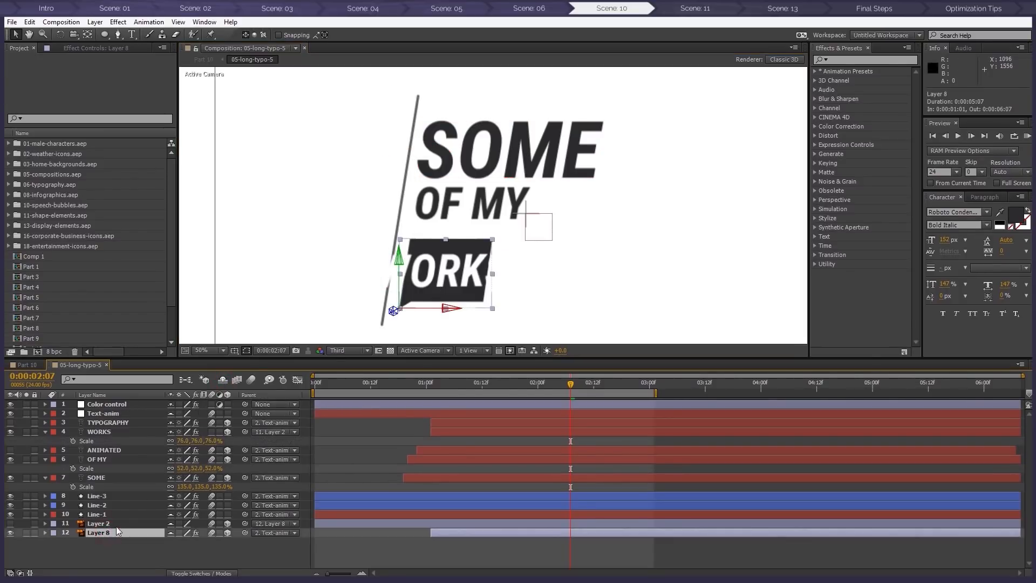
left_click(123, 432)
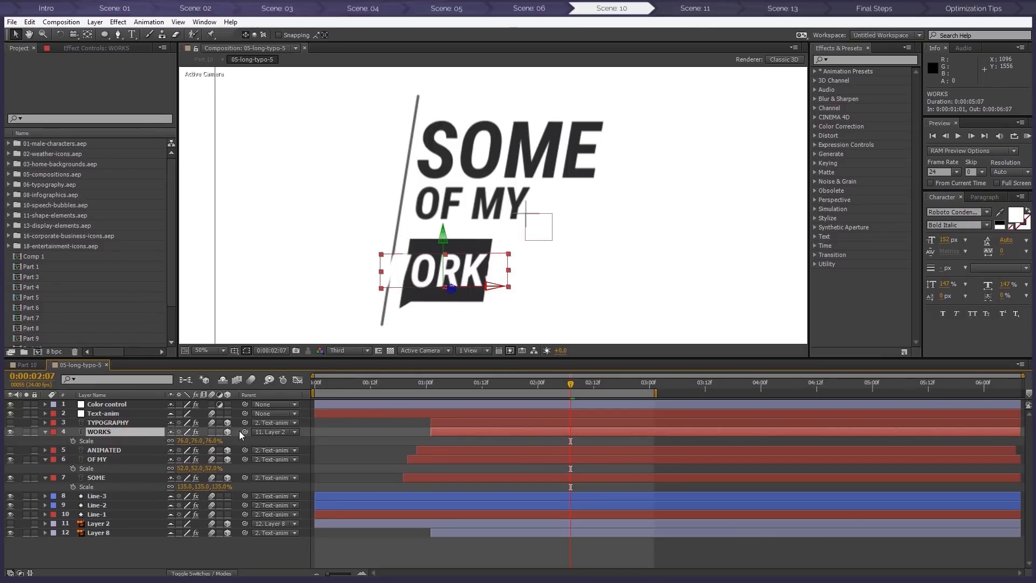
left_click(268, 432)
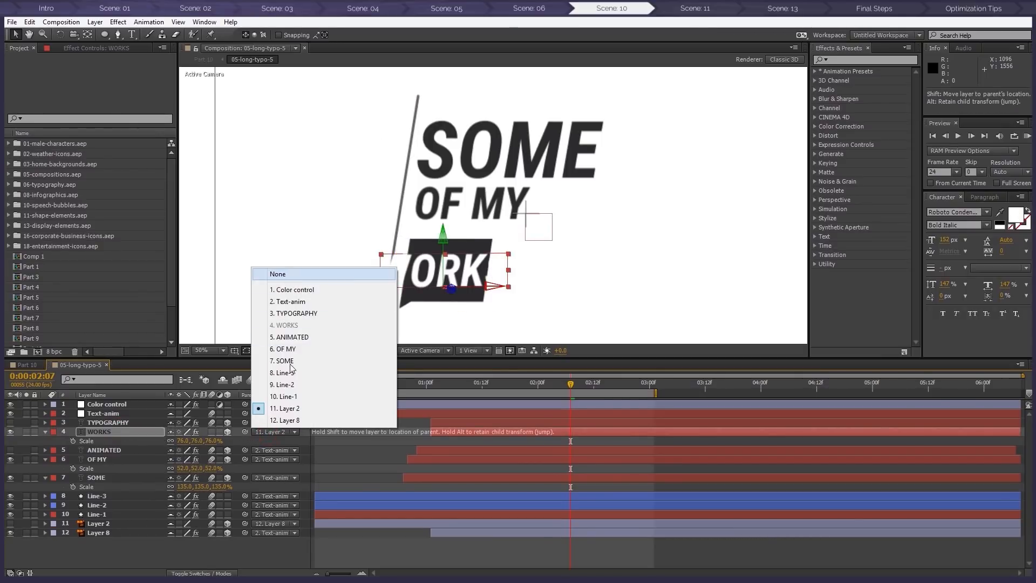
left_click(285, 275)
left_click(128, 542)
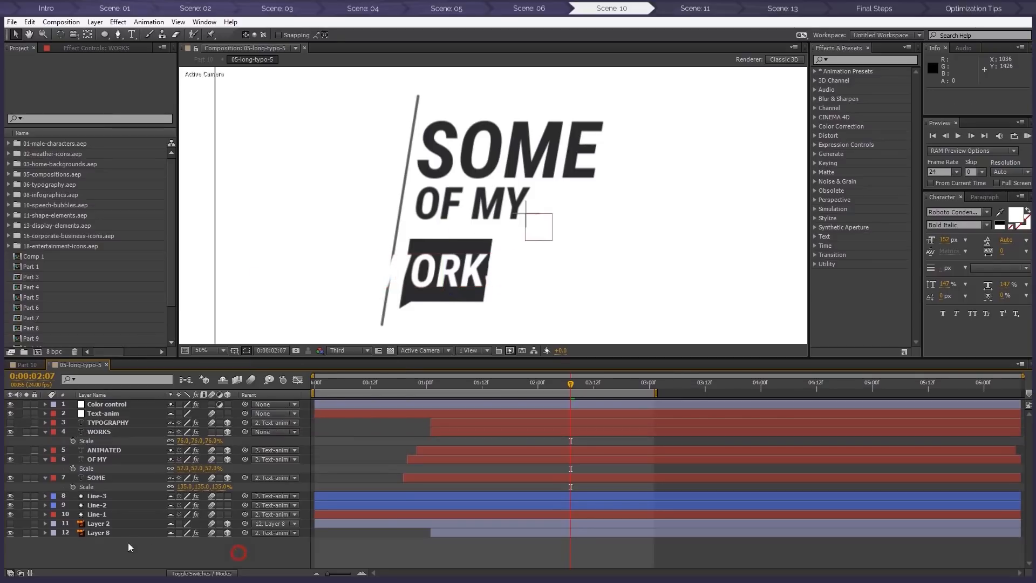
Widen the dark box in Layer 8 by setting only its horizontal Scale to 249%
left_click(108, 532)
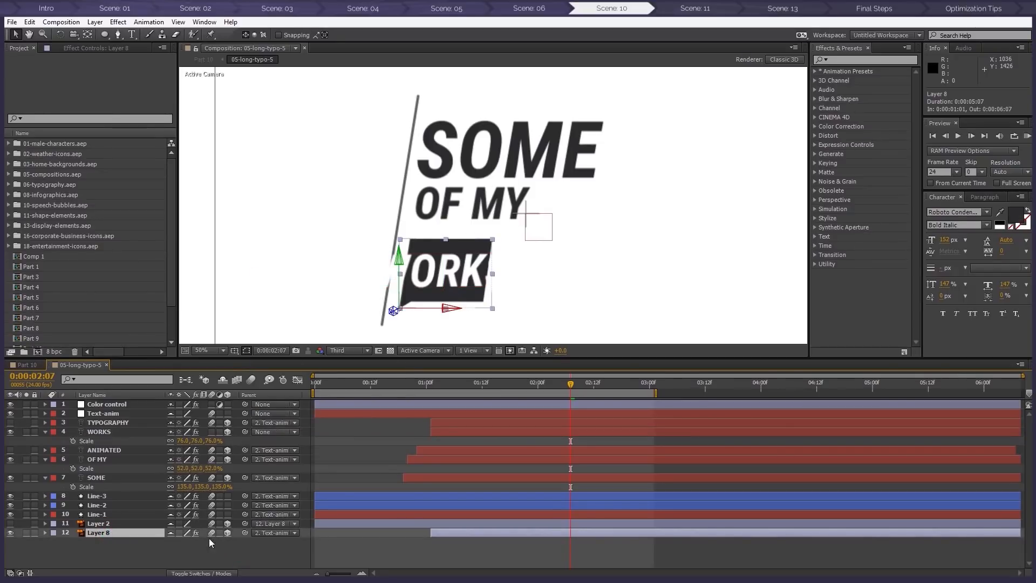
key("s")
left_click_drag(184, 541, 251, 541)
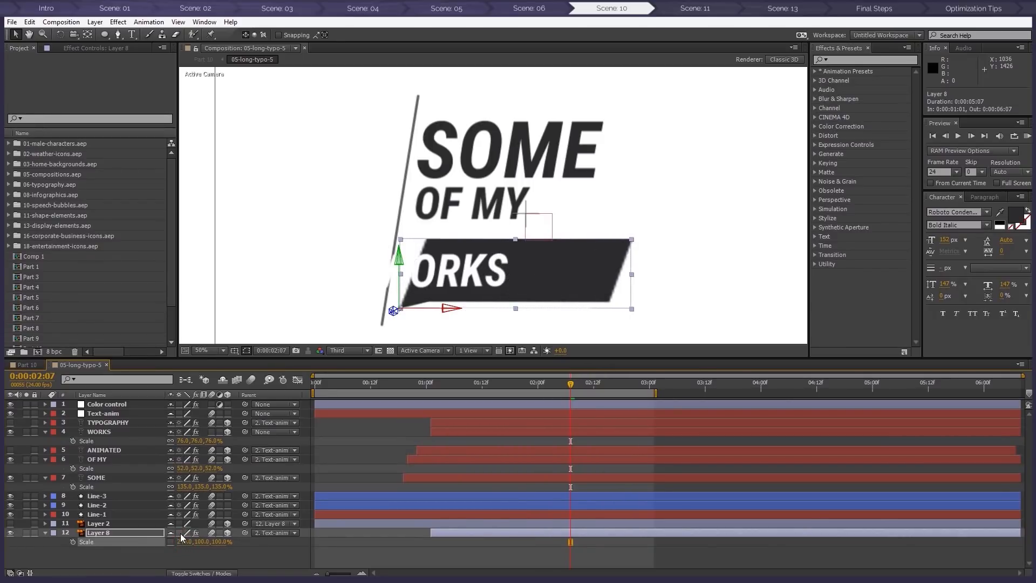
Parent WORKS to Layer 2, scale it to 42.0, 91.2, 79.5%, and centre it inside the dark box
left_click(153, 432)
left_click(275, 432)
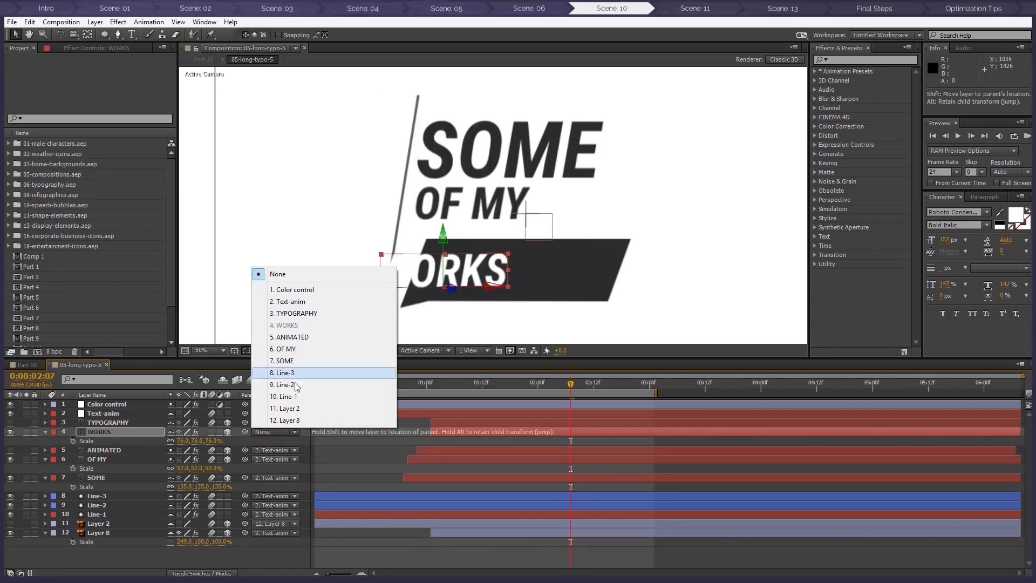
left_click(289, 408)
left_click_drag(480, 269, 539, 269)
key("s")
key("s")
left_click_drag(182, 441, 186, 441)
left_click_drag(523, 266, 530, 266)
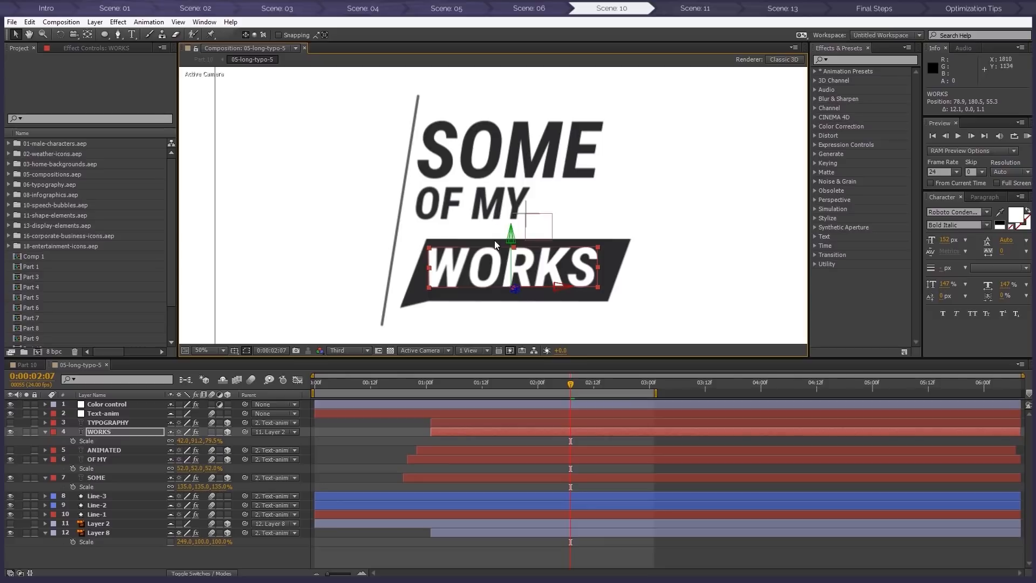
Move the SOME and OF MY layers down together by 46 px, closer to the WORKS box
left_click_drag(529, 381, 583, 387)
scroll(495, 200, "down", 2)
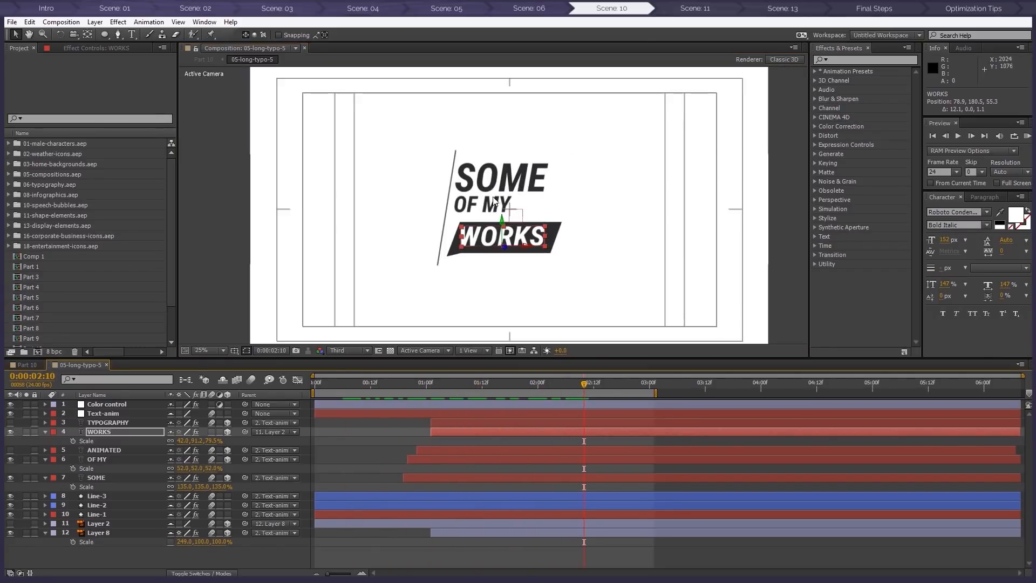
left_click(108, 451)
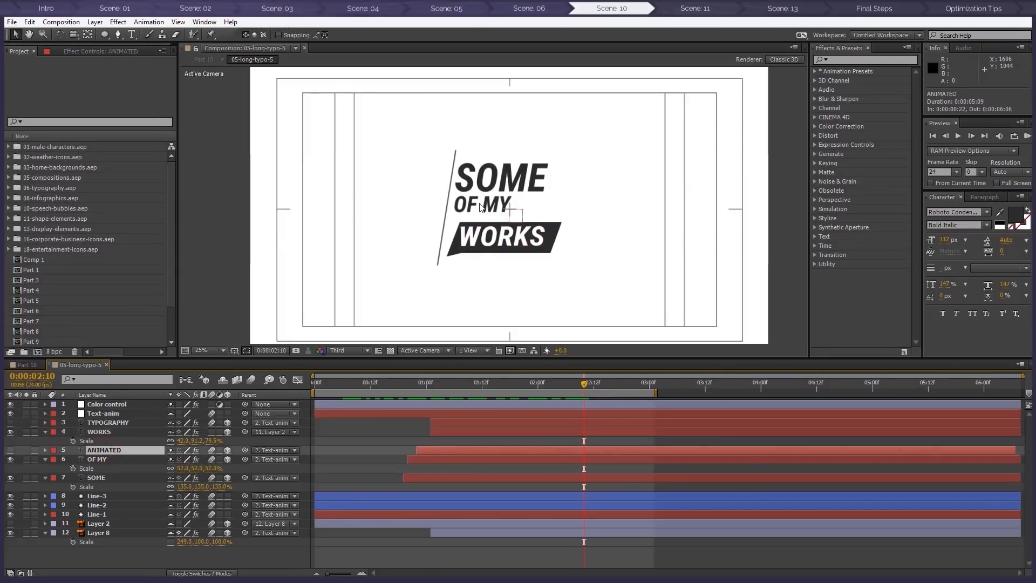
left_click(103, 477)
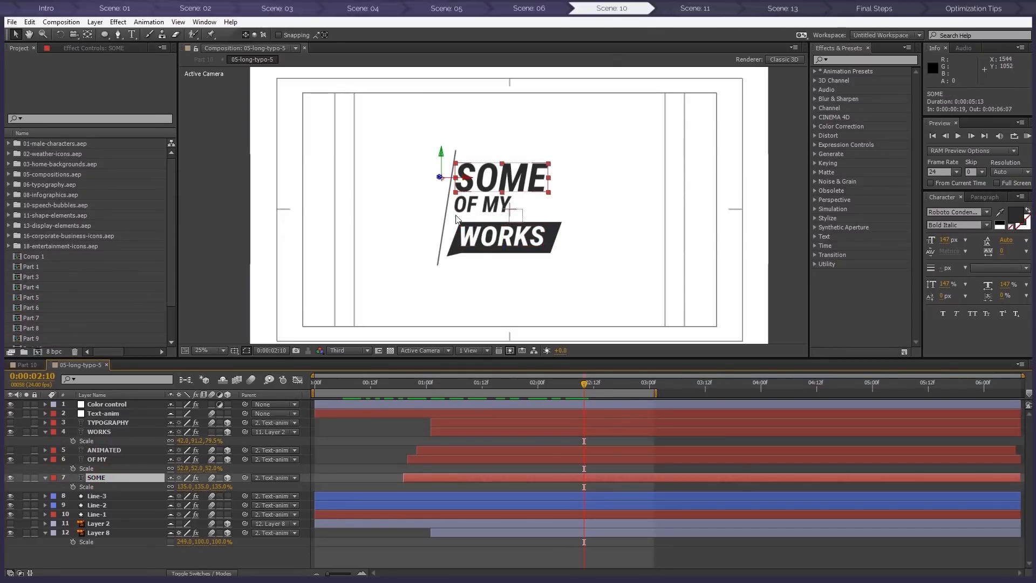
left_click(97, 459, "ctrl")
scroll(419, 152, "up", 2)
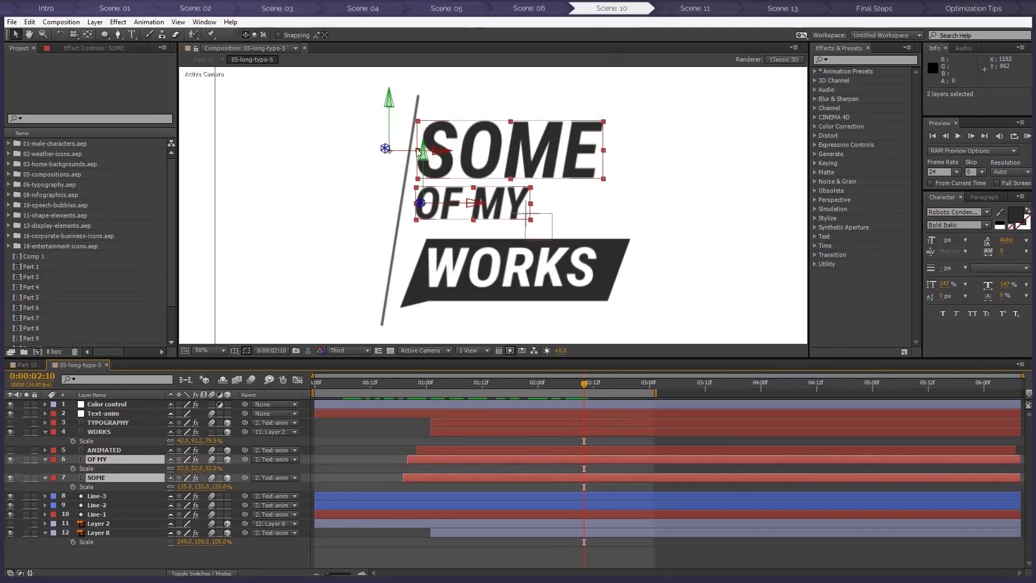
left_click_drag(390, 134, 390, 145)
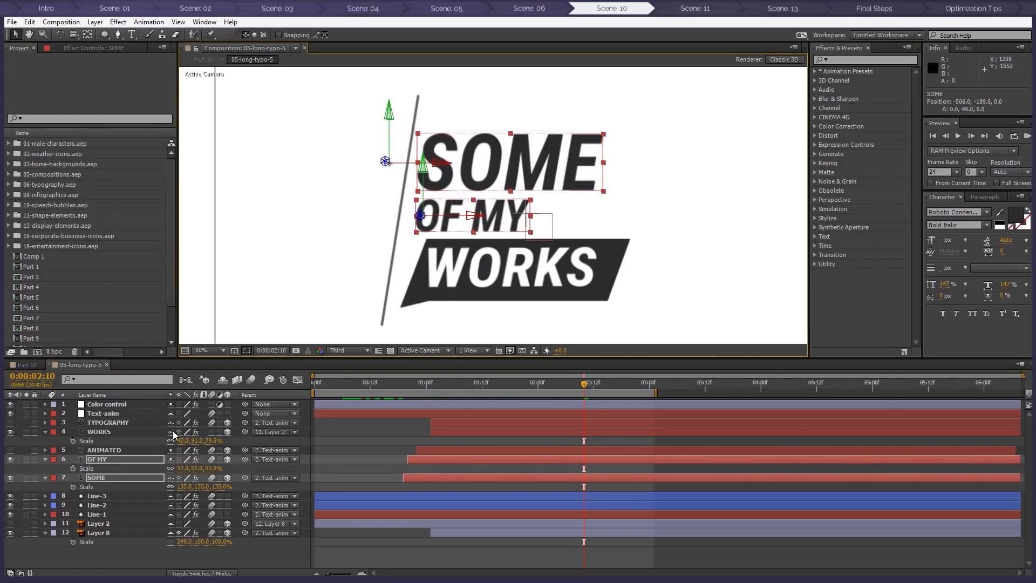
scroll(392, 292, "down", 1)
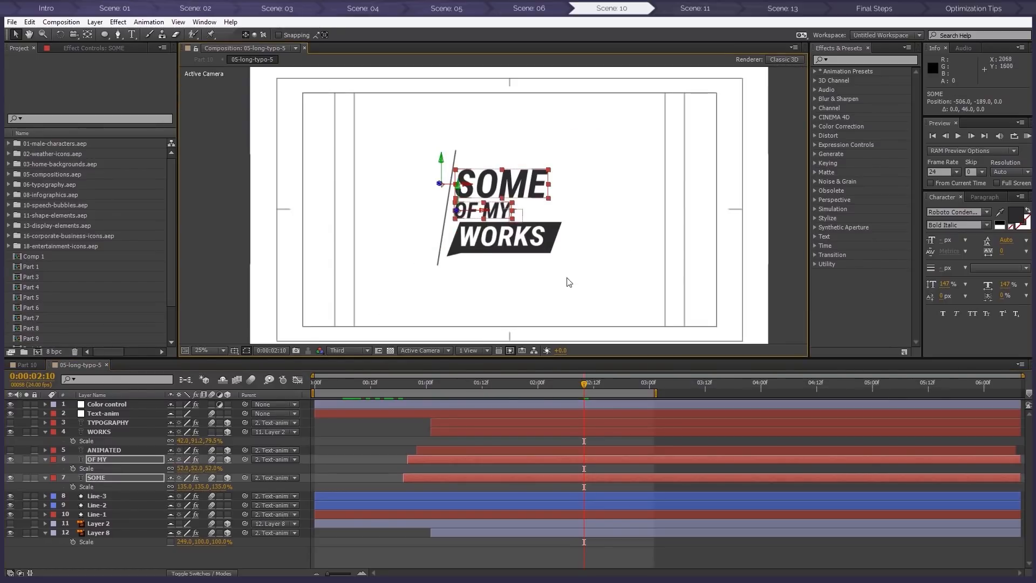
left_click(610, 245)
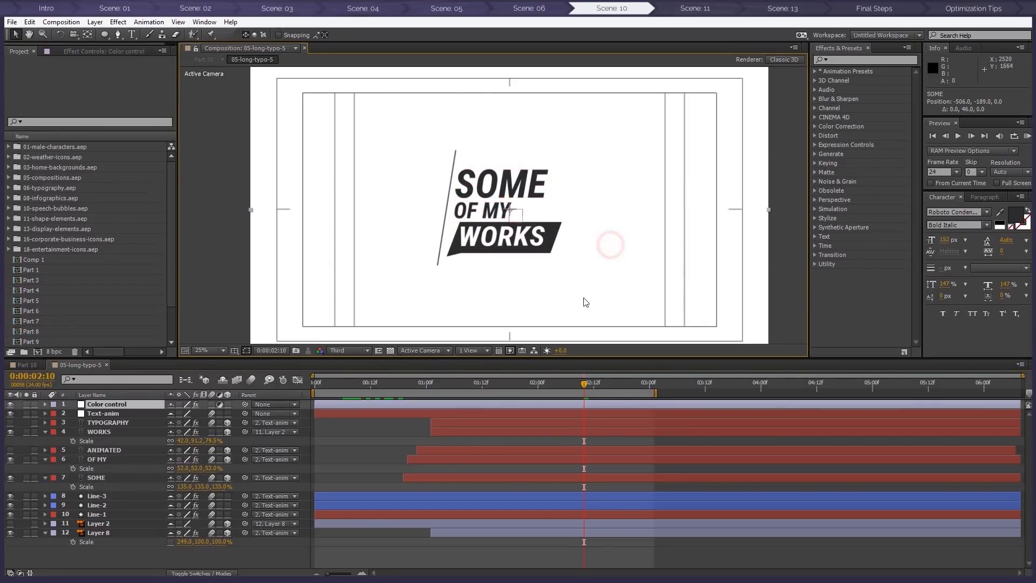
Change Color Control 2 on the Color control layer to a medium blue
left_click(119, 404)
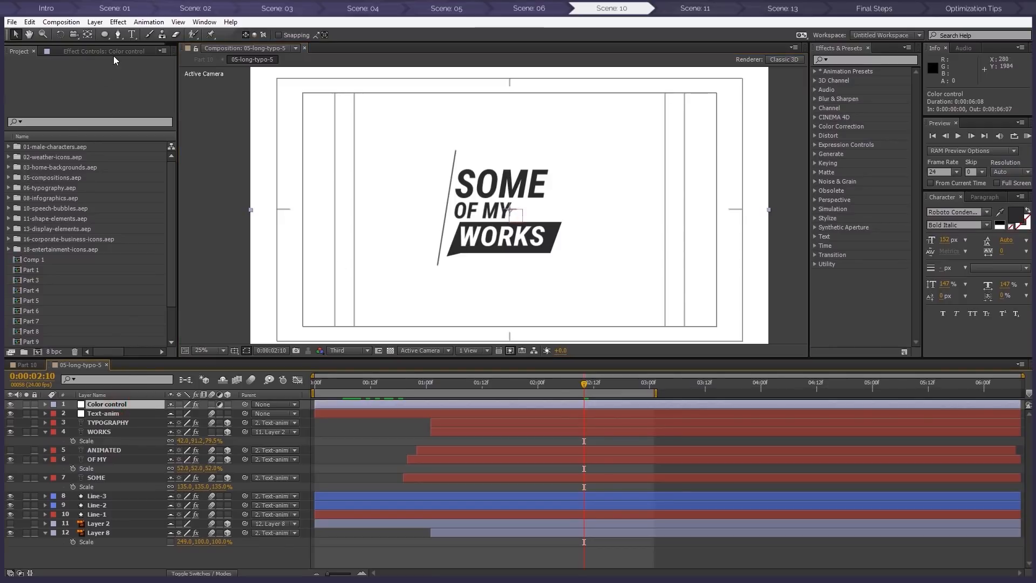
left_click(108, 51)
left_click(105, 99)
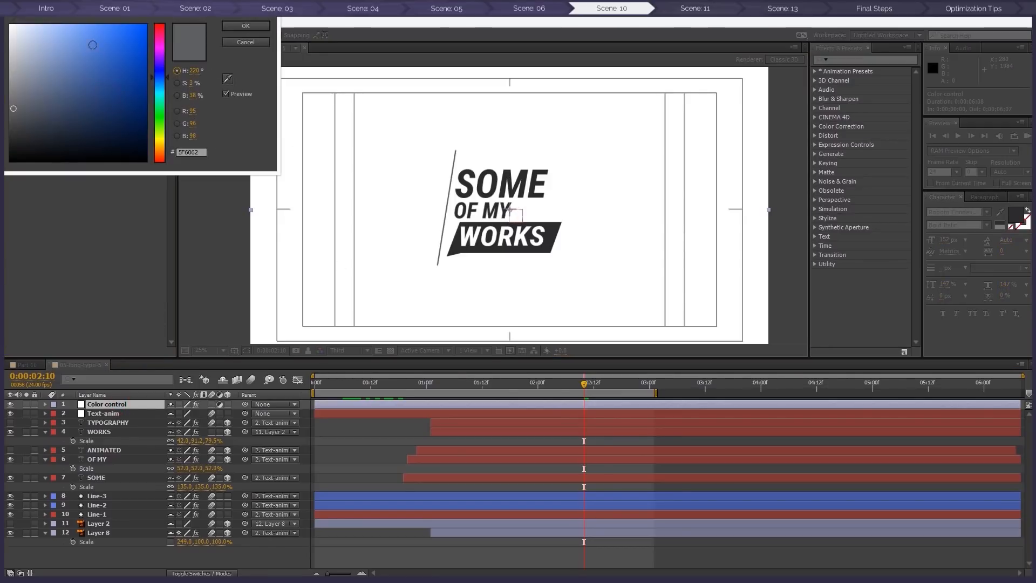
left_click(82, 38)
left_click(244, 26)
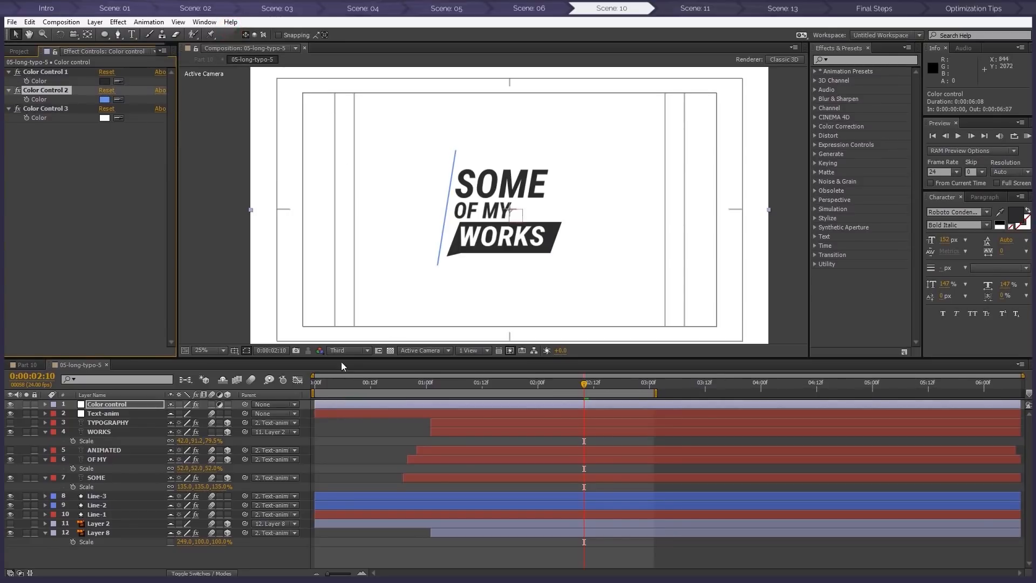
Return to the Part 10 composition, set the preview resolution to Third, and go to 0:00:01:10
left_click(199, 59)
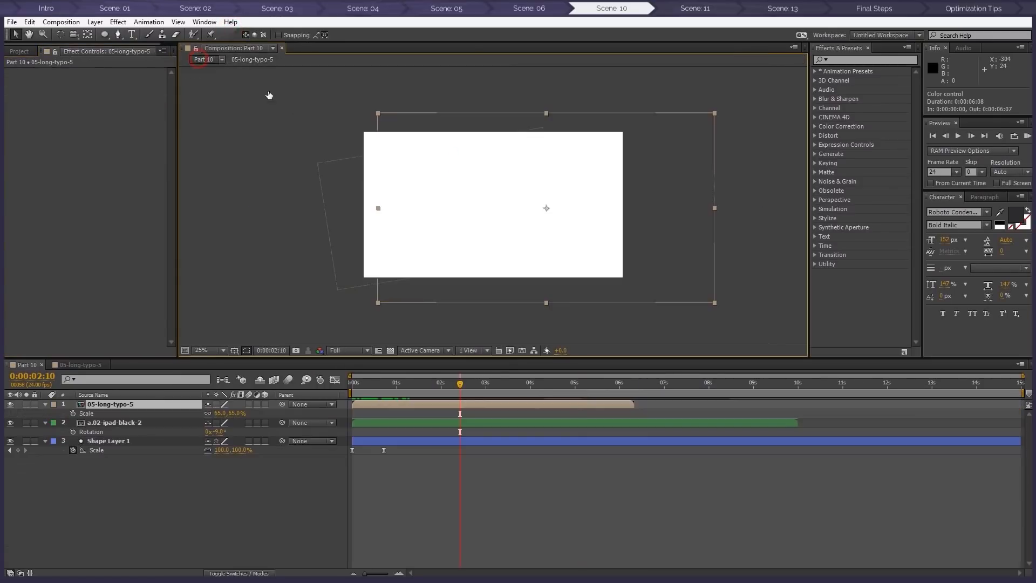
left_click(349, 350)
left_click(358, 402)
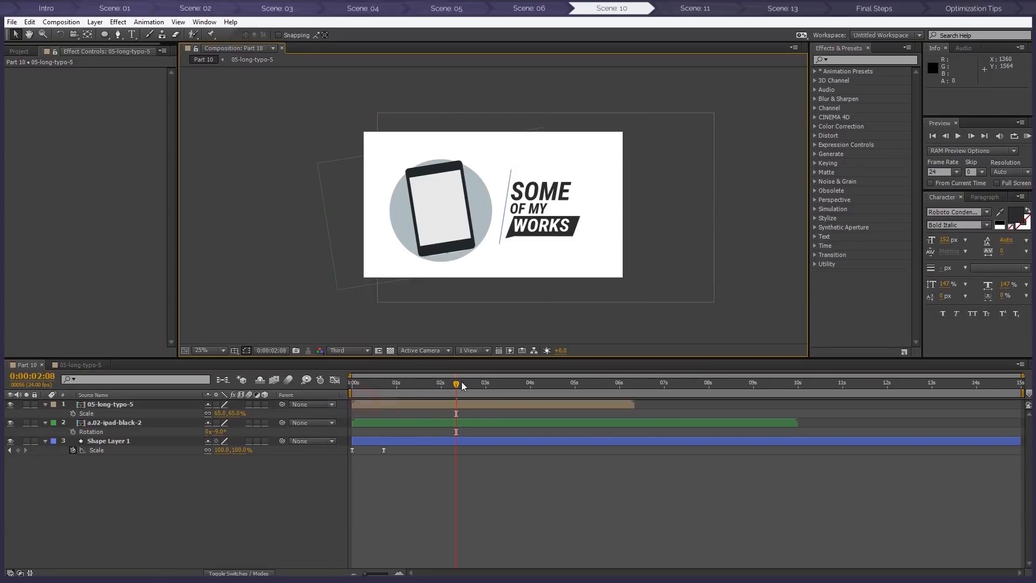
mouse_move(419, 384)
left_mouse_down()
mouse_move(376, 381)
mouse_move(412, 377)
left_mouse_up()
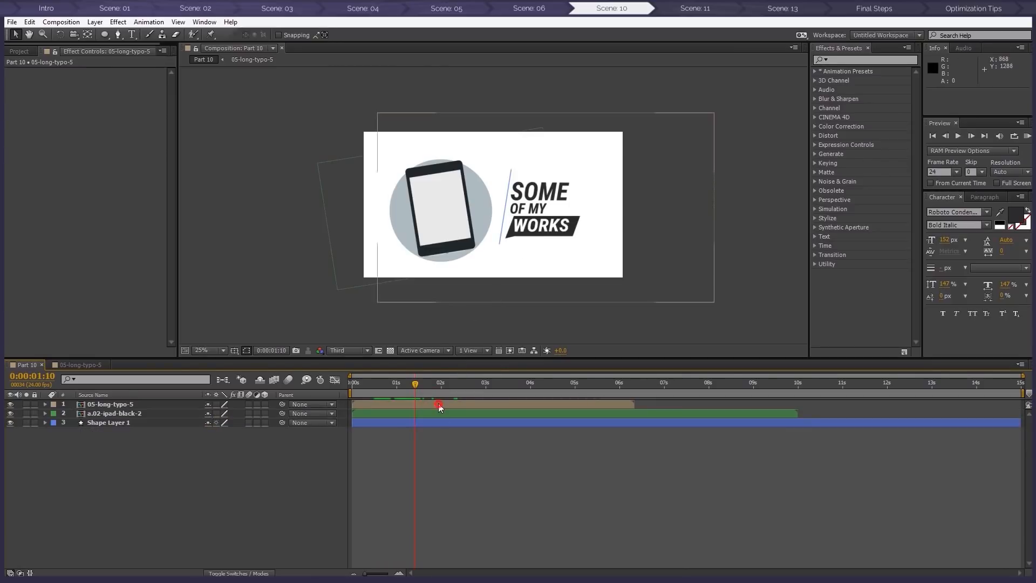
Set the 05-long-typo-5 layer's Scale to 48%
left_click(438, 403)
key("s")
left_click_drag(220, 416, 211, 416)
Shift the tablet and circle together towards the title and scale the a.02-ipad-black-2 layer to 55%
left_click(385, 423)
left_click(383, 430, "shift")
left_click_drag(452, 223, 473, 229)
left_click(360, 422)
key("s")
left_click_drag(220, 429, 225, 429)
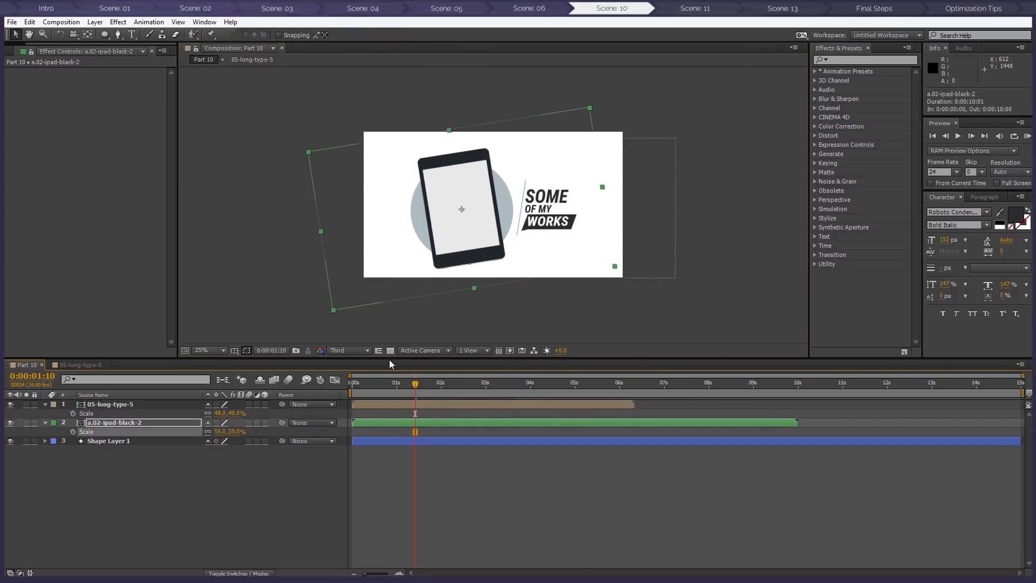
left_click(614, 305)
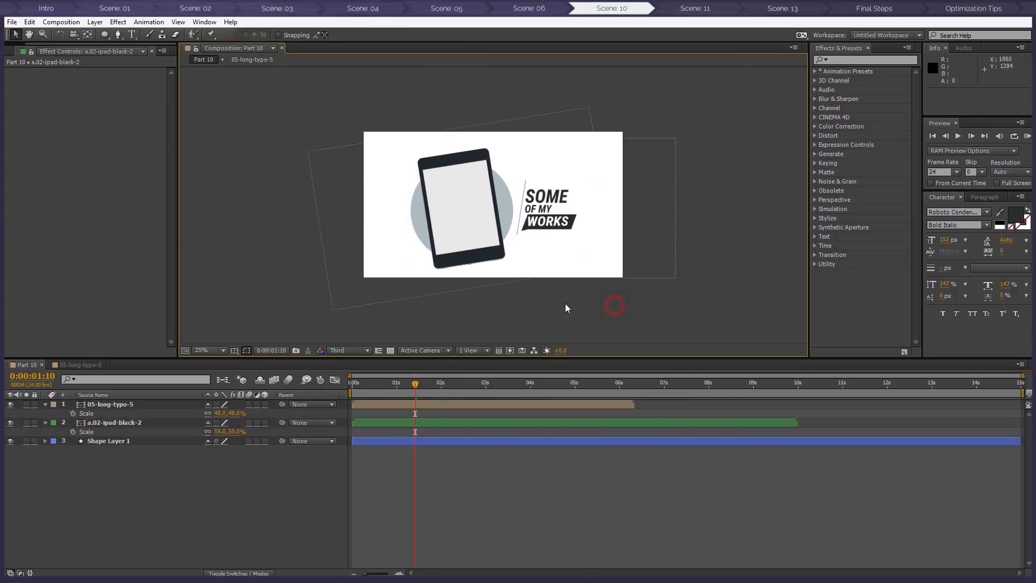
Open the a.02-ipad-black-2 composition and import 12-beach-1.png, 13-beach-2.png and 14-river-forest.png into the project
double_click(413, 420)
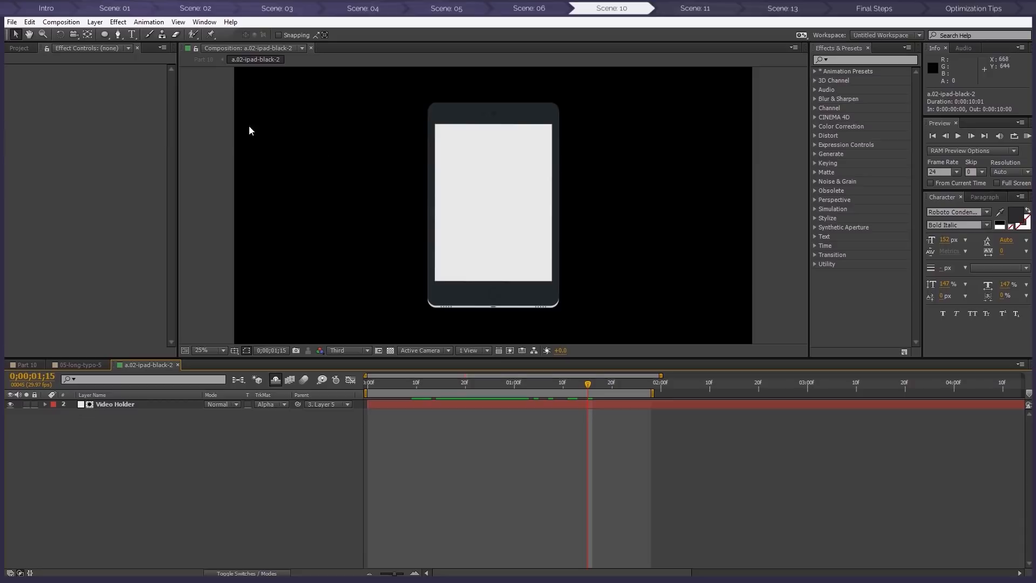
left_click(18, 49)
right_click(58, 350)
mouse_move(185, 408)
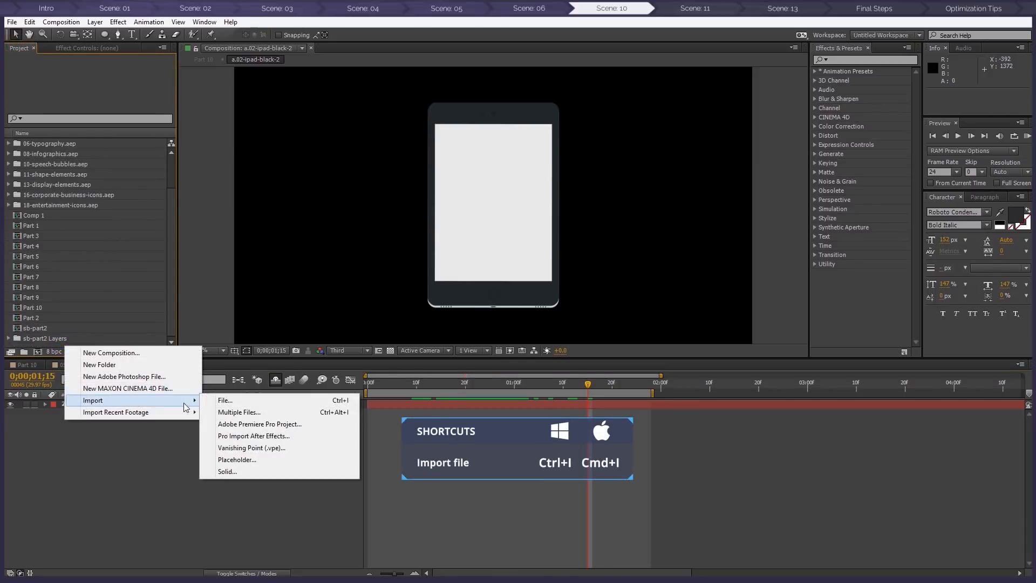
left_click(242, 401)
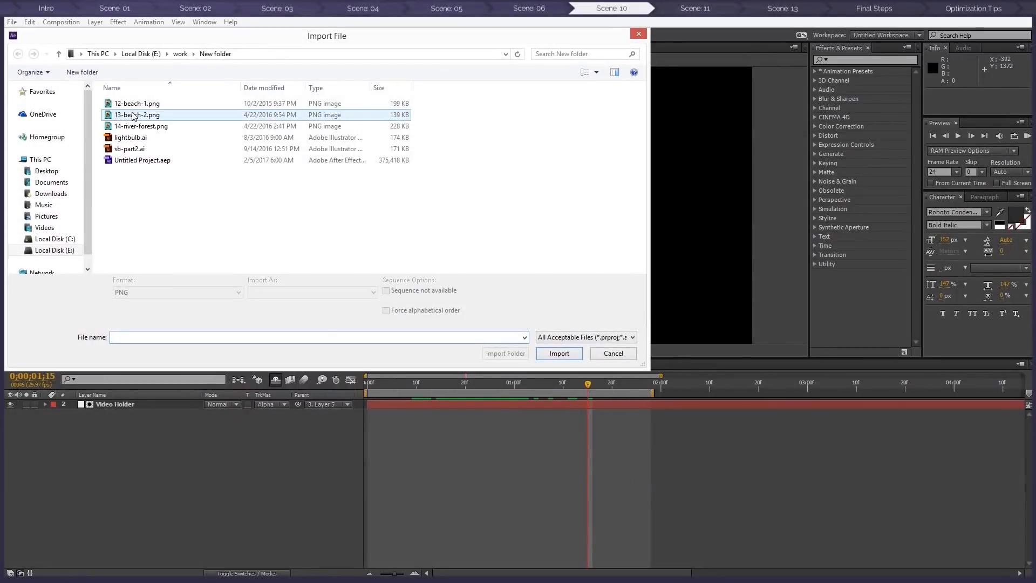
left_click(133, 116)
left_click(135, 104, "ctrl")
left_click(138, 126, "ctrl")
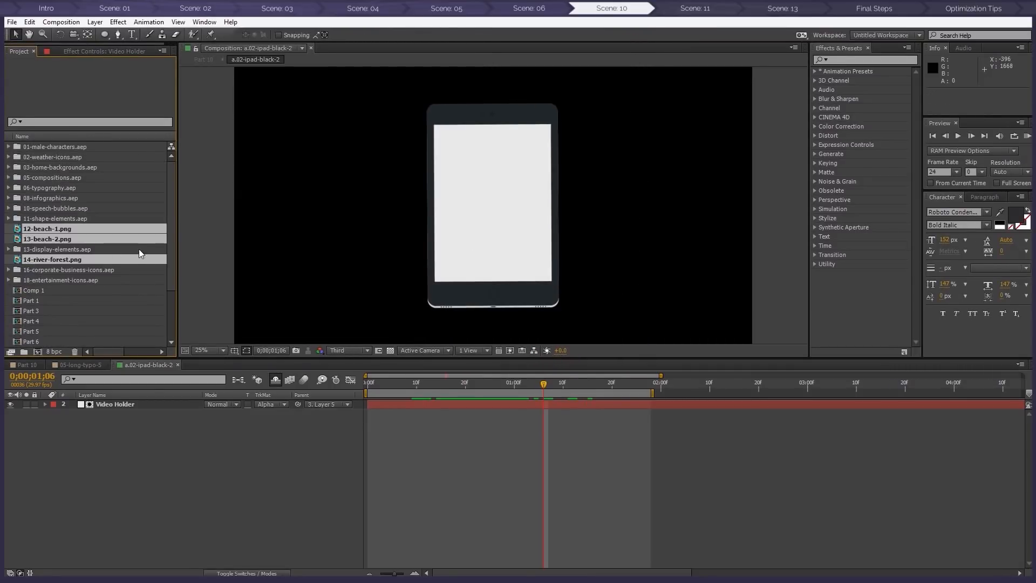
Create a single composition from the three imported images, using 12-beach-1.png's dimensions and a 0:00:10:00 duration
right_click(42, 238)
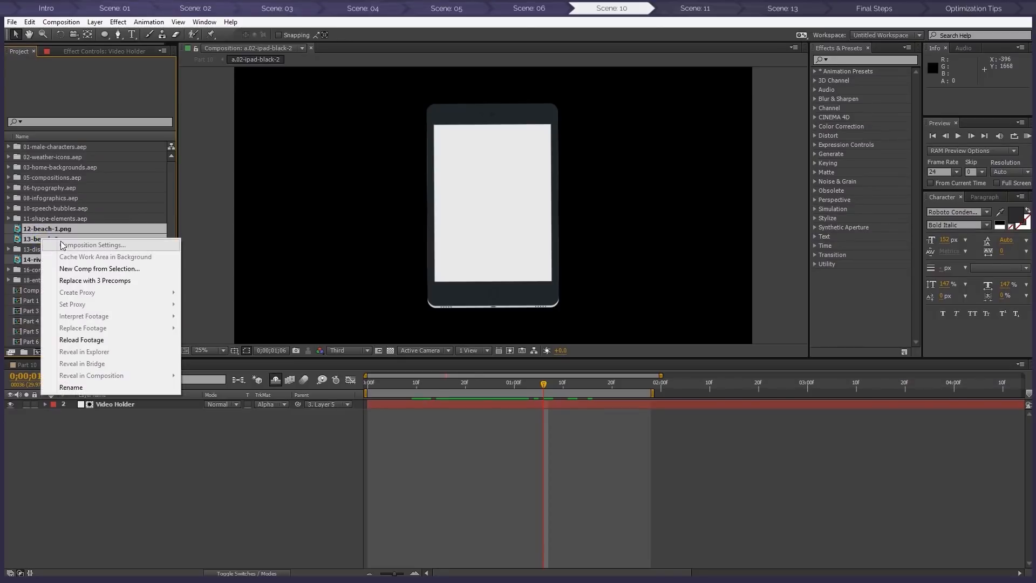
left_click(94, 270)
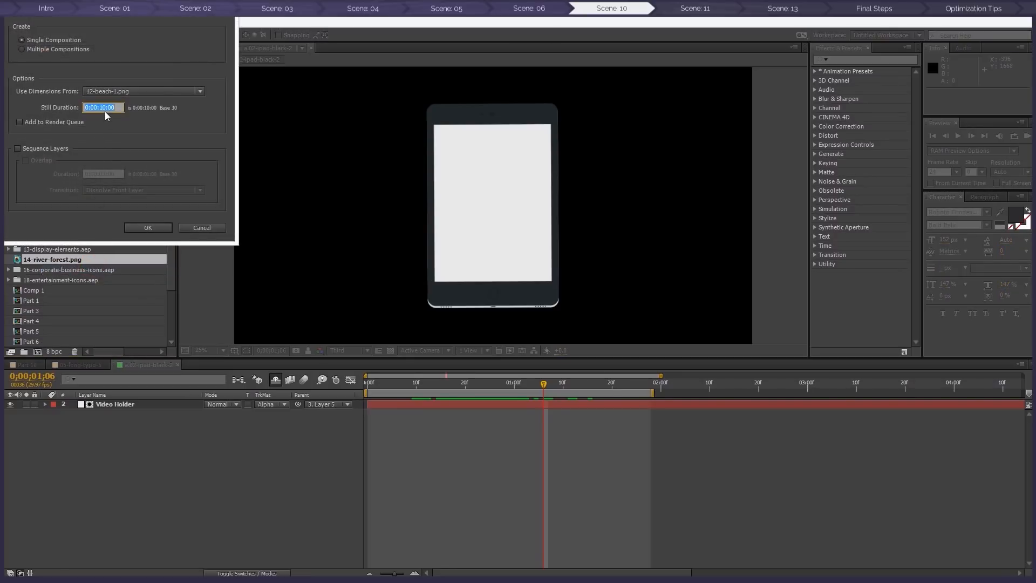
left_click(157, 228)
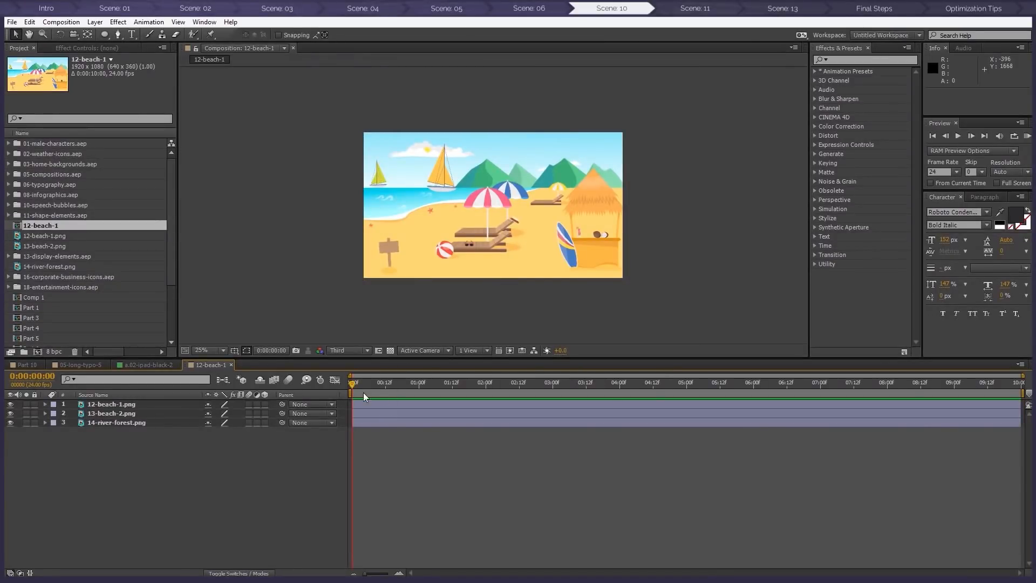
Line up the three images in a horizontal row, with 13-beach-2.png and then 12-beach-1.png to the right of 14-river-forest.png
left_click(360, 404)
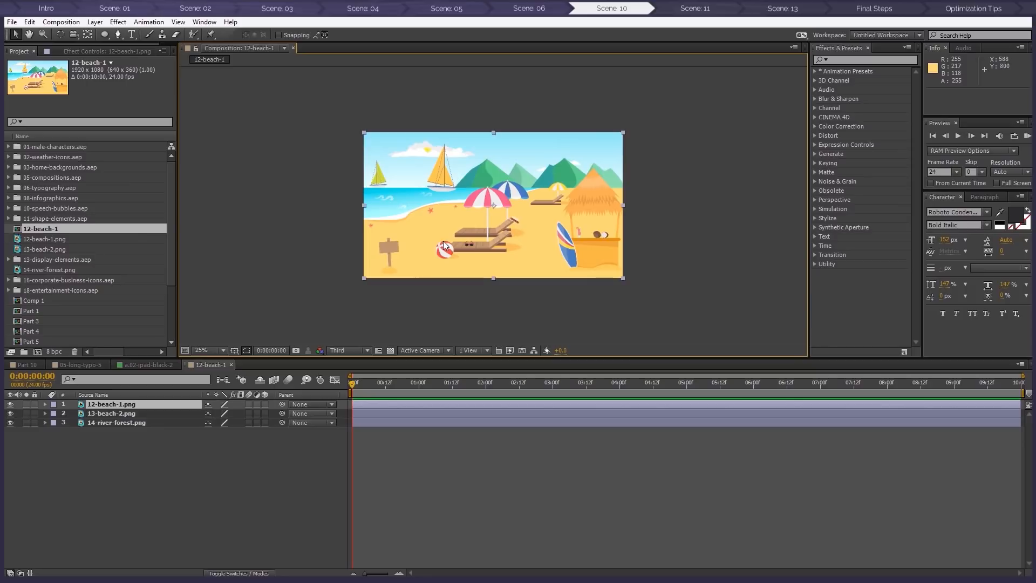
left_click_drag(409, 229, 507, 234)
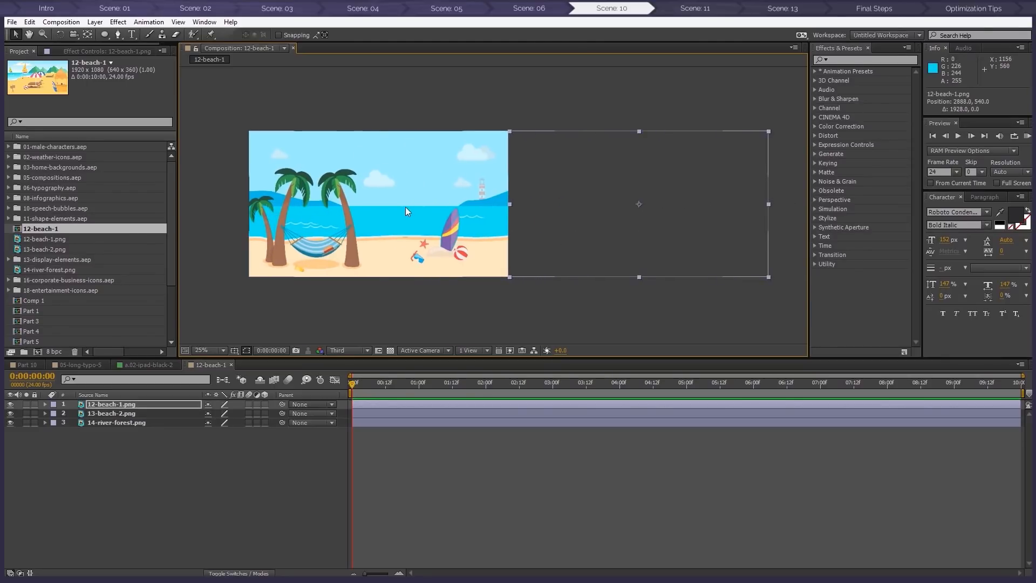
left_click(402, 210, "shift")
left_click_drag(398, 213, 612, 213)
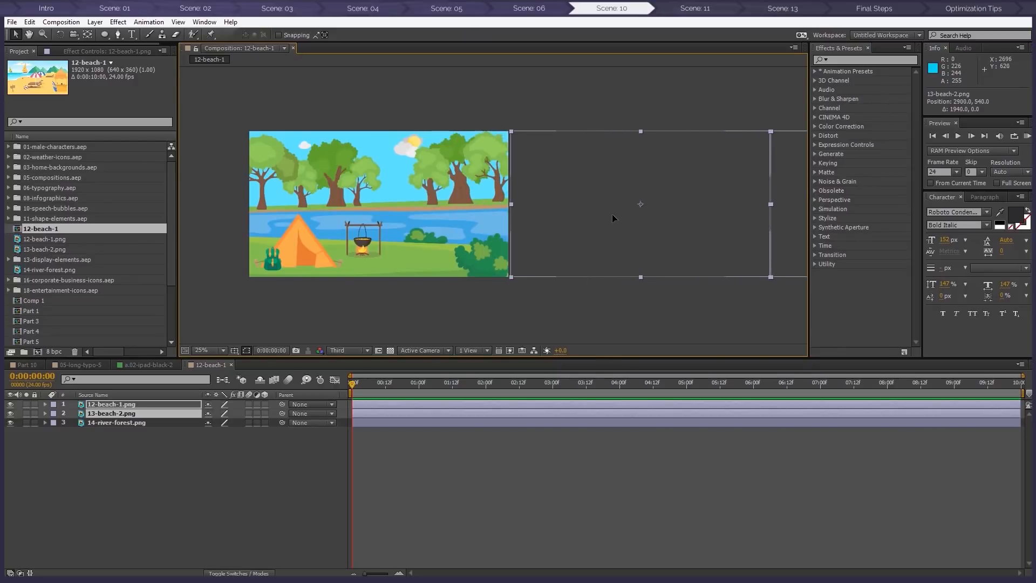
Keyframe the Position of all three image layers so the row slides left from 0:00:00:00 until 12-beach-1.png fills the frame at 0:00:02:00
left_click(373, 422, "shift")
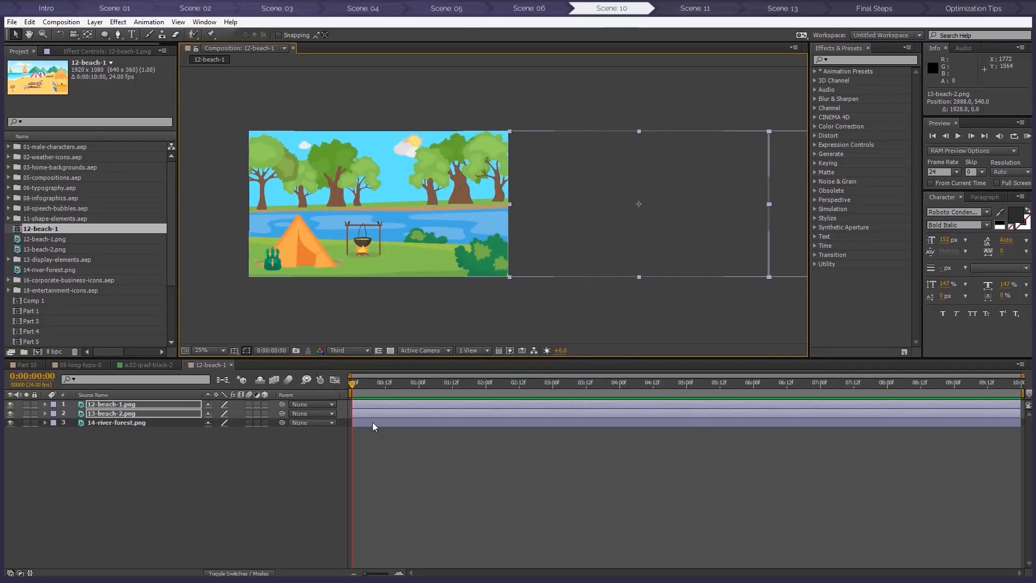
key("p")
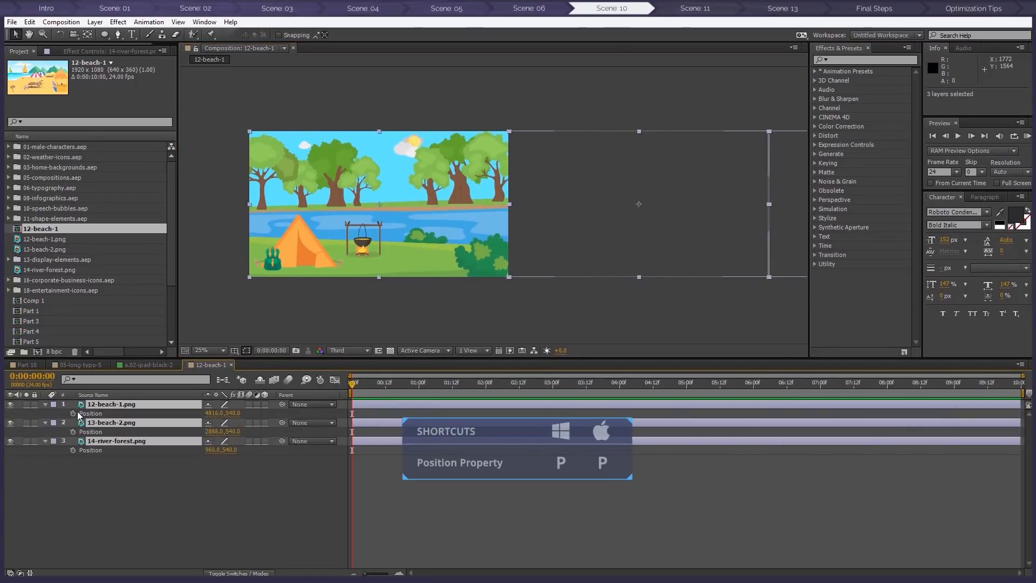
left_click_drag(380, 389, 533, 388)
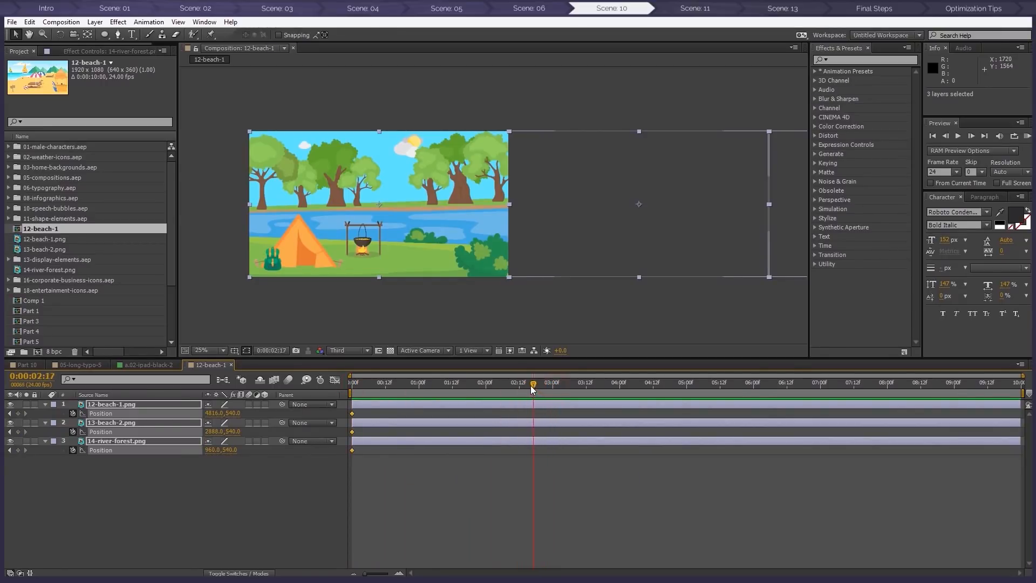
left_click_drag(476, 298, 558, 312)
left_click_drag(543, 267, 326, 268)
left_click(572, 266, "shift")
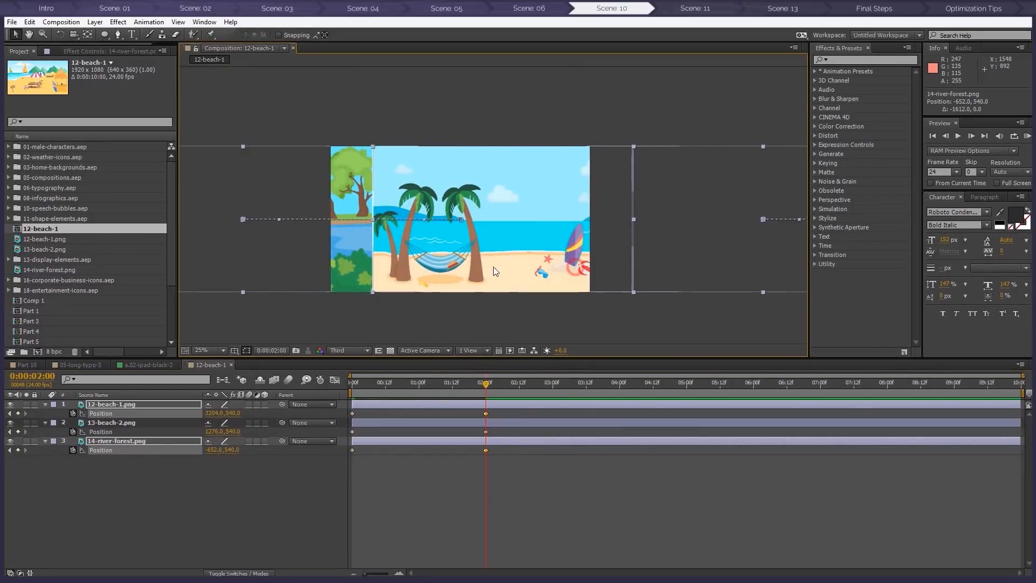
left_click(512, 423, "shift")
left_click(510, 443, "shift")
left_click_drag(548, 268, 256, 256)
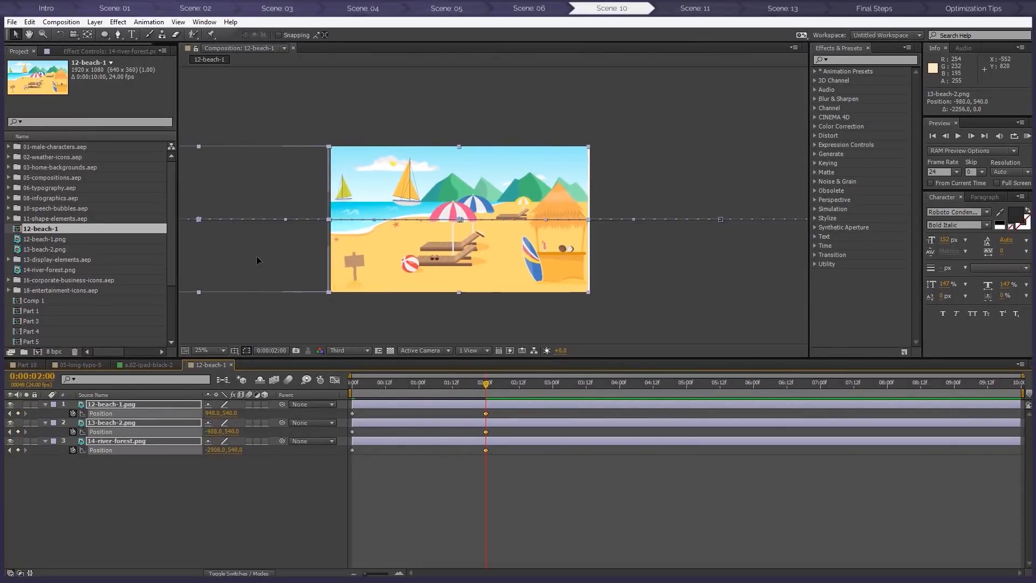
left_click(641, 284)
mouse_move(490, 380)
left_mouse_down()
mouse_move(353, 383)
mouse_move(511, 383)
left_mouse_up()
Replace the Video Holder layer's source in the a.02-ipad-black-2 composition with the 12-beach-1 composition
left_click(157, 365)
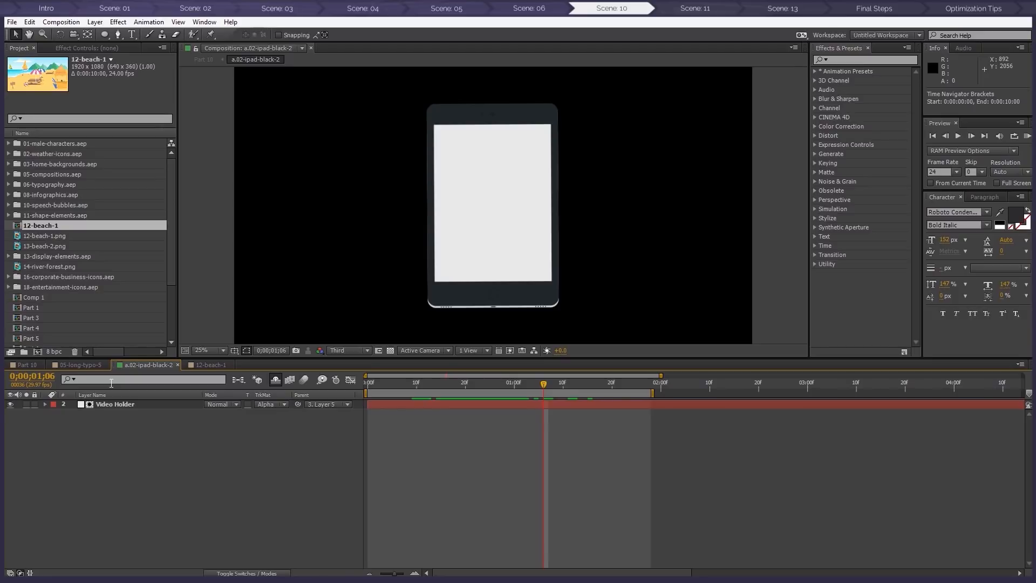
left_click(116, 404)
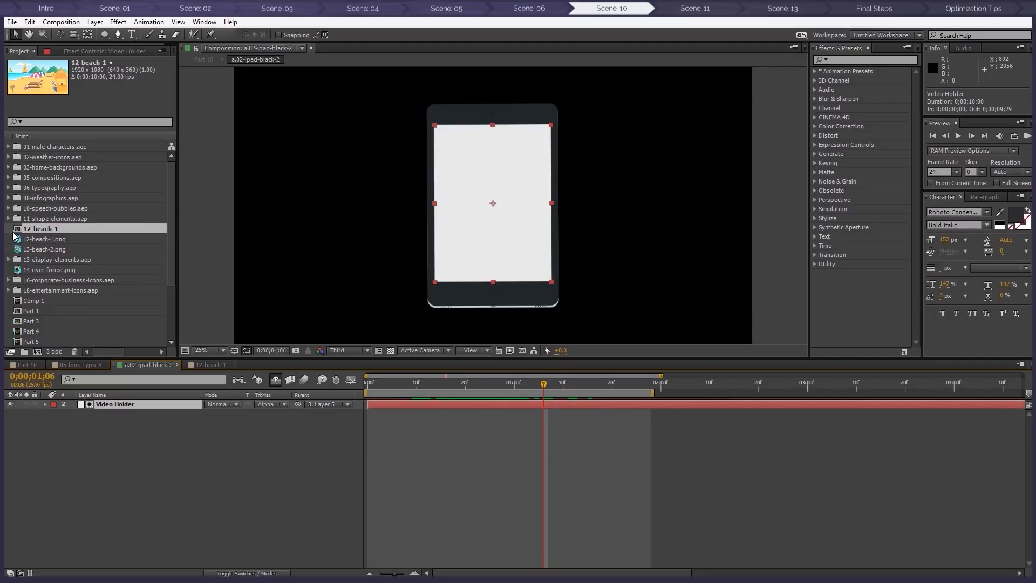
left_click_drag(18, 232, 87, 404)
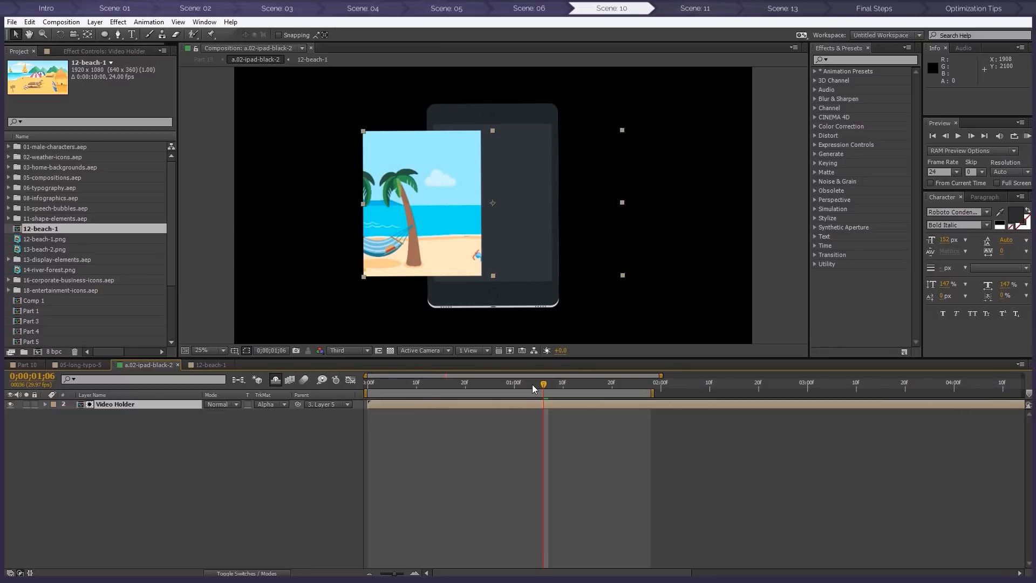
At 0;00;02;14, move the Video Holder artwork onto the tablet screen and align it precisely, with the preview resolution set to Full
left_click_drag(545, 388, 727, 392)
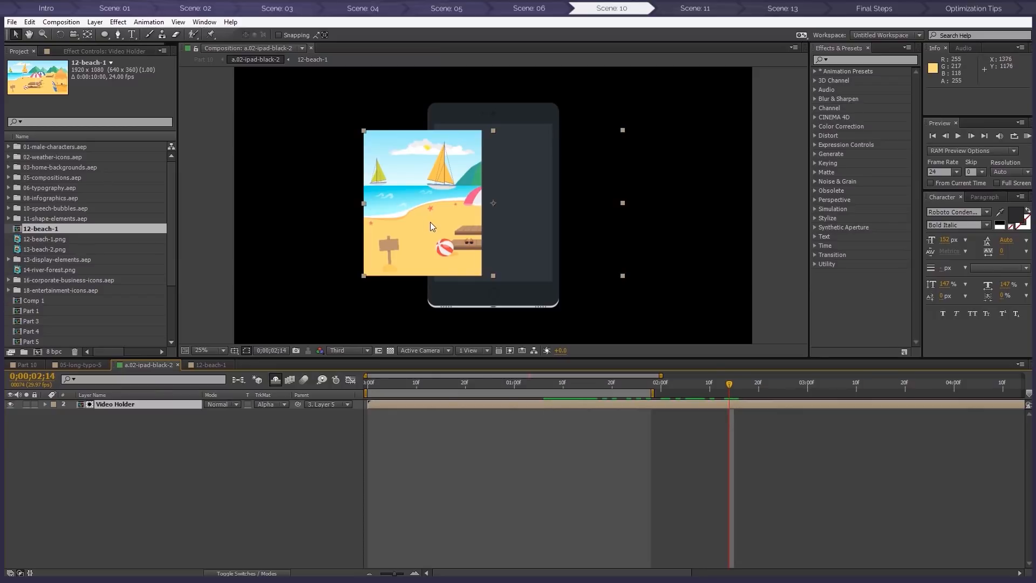
left_click_drag(431, 221, 507, 227)
scroll(465, 160, "up", 2)
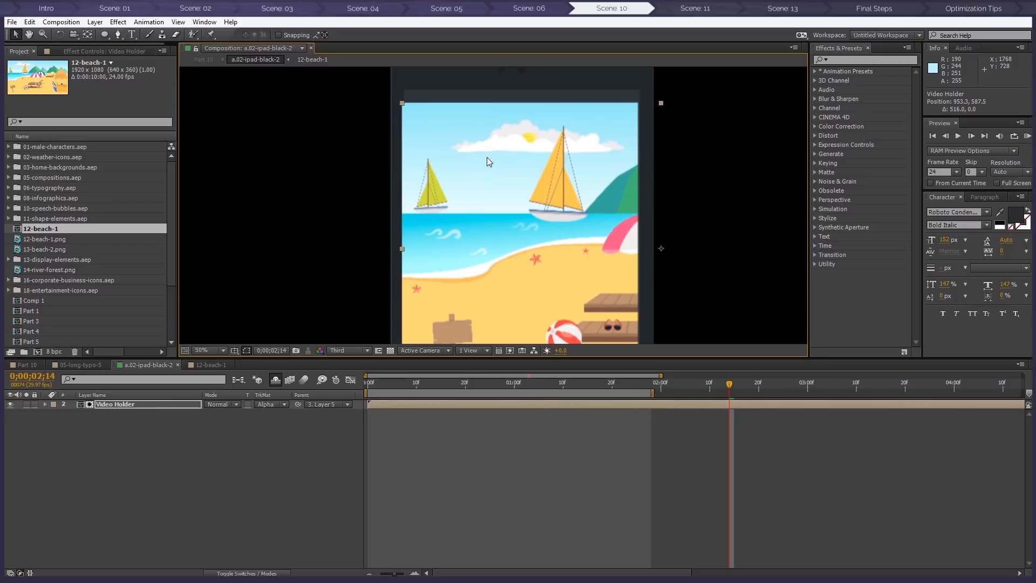
left_click(364, 350)
left_click(359, 375)
key("Right")
key("Right")
key("Right")
scroll(523, 261, "down", 2)
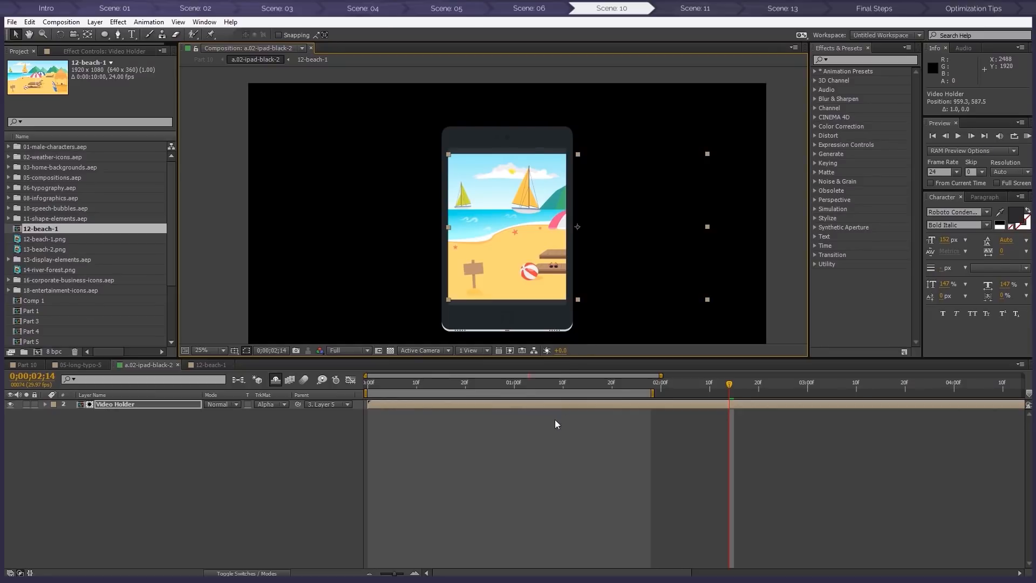
Check the sliding tablet artwork over time in its own composition and in the Part 10 composition
left_click_drag(391, 376, 576, 388)
left_click(495, 446)
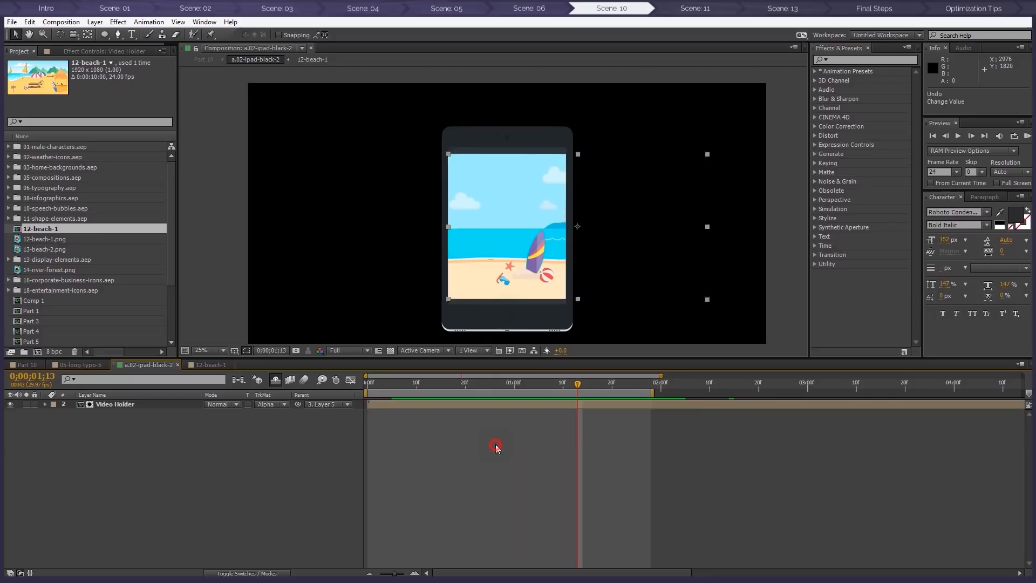
left_click(204, 60)
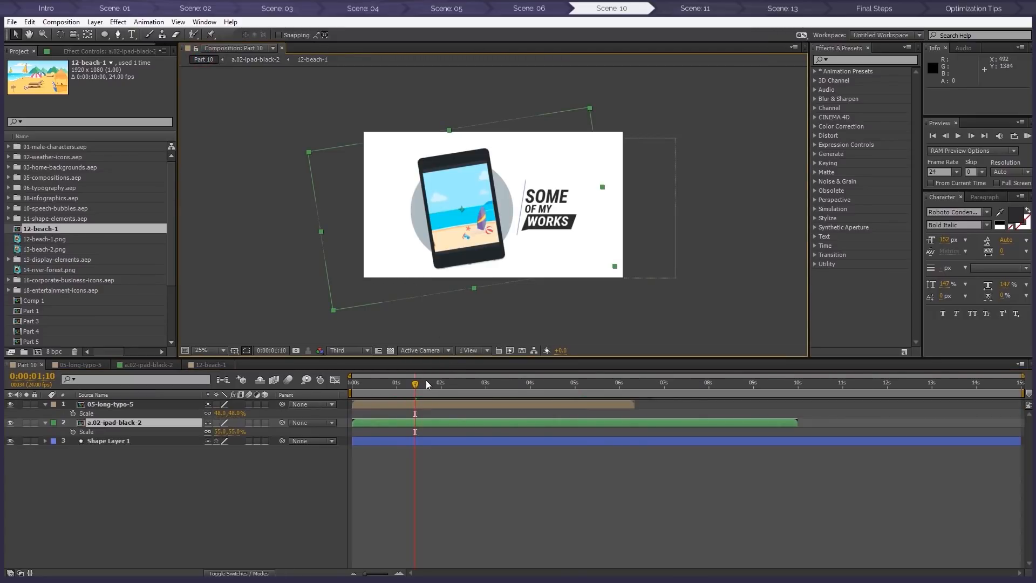
left_click_drag(415, 384, 436, 377)
left_click_drag(436, 377, 447, 378)
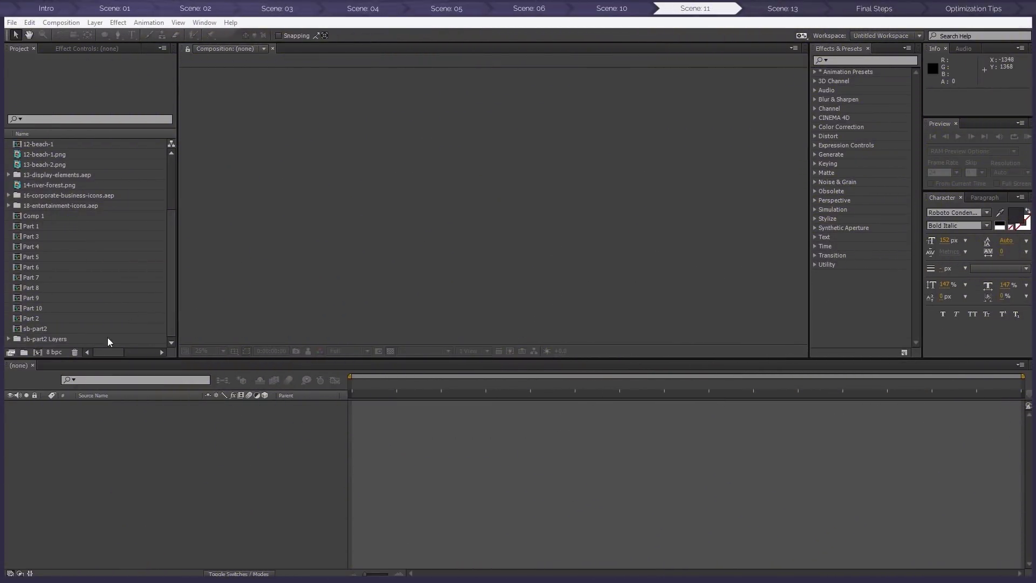
Create a new composition named Part 11 with the HDTV 1080 24 preset and a 0:00:10:00 duration
left_click(39, 351)
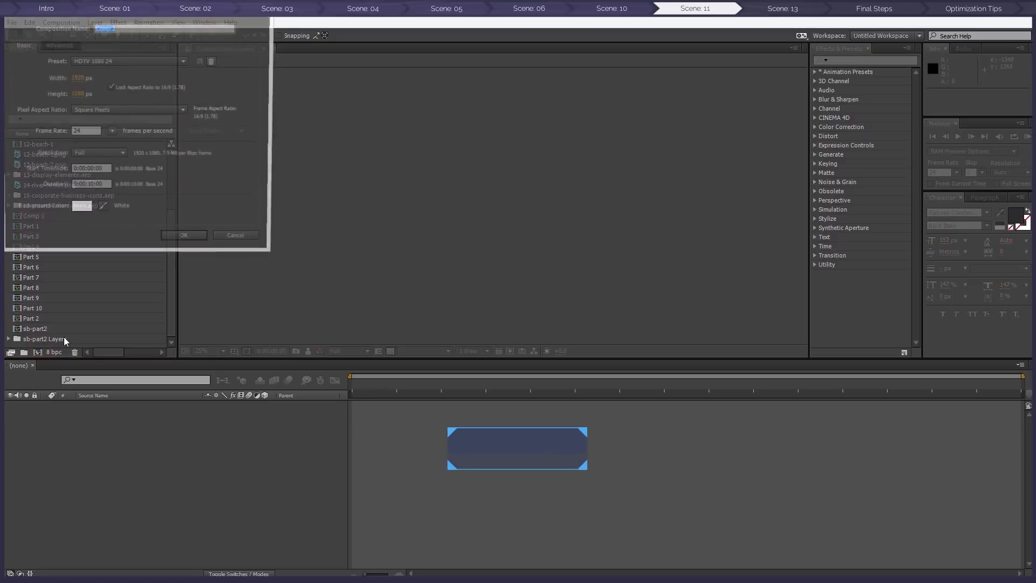
type("Part 11")
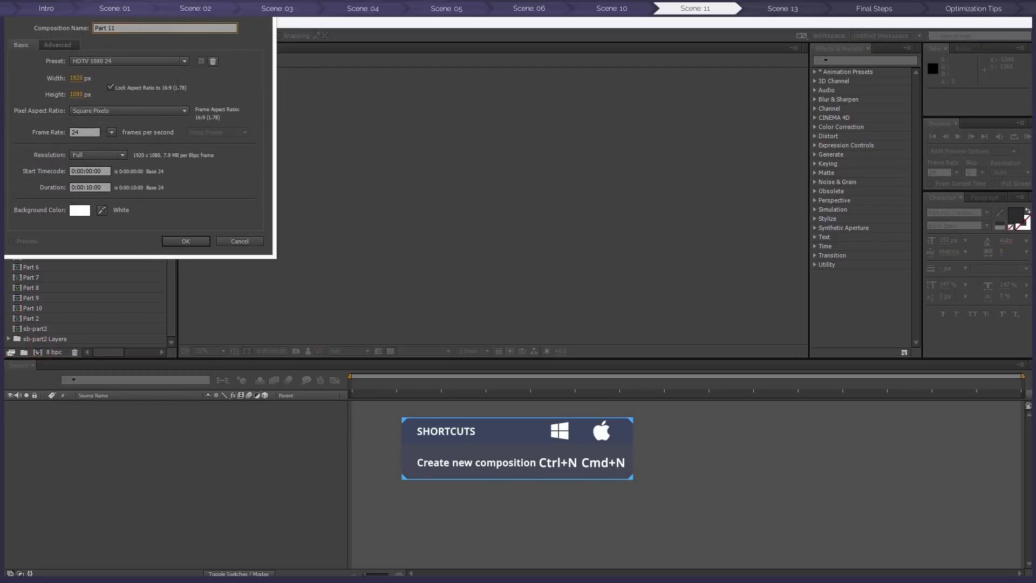
left_click(186, 240)
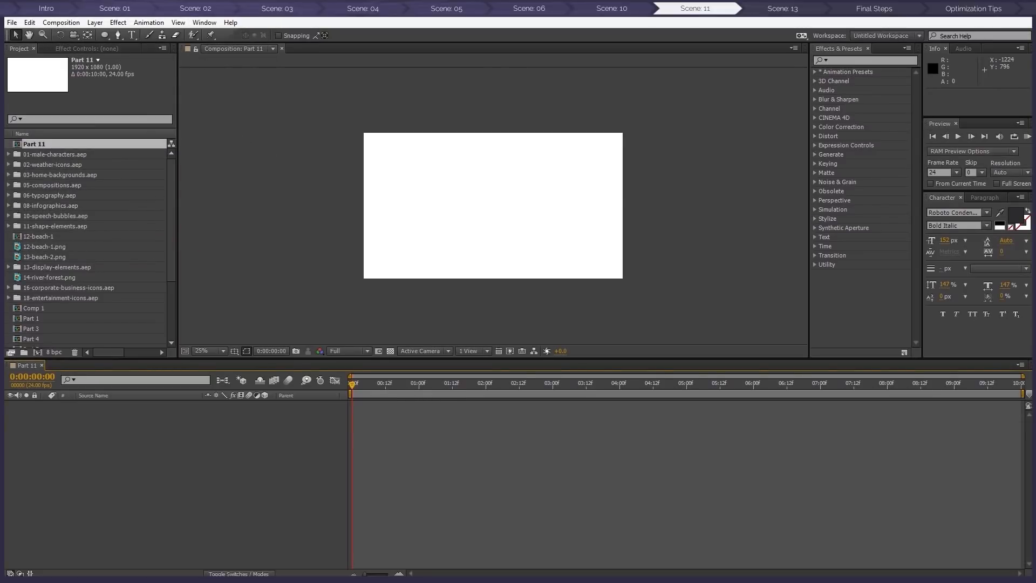
Examine the 05-Compositions.png guide in the 03-Element-Guides-(Help) folder for a suitable ready-made composition
left_click_drag(1035, 204, 667, 68)
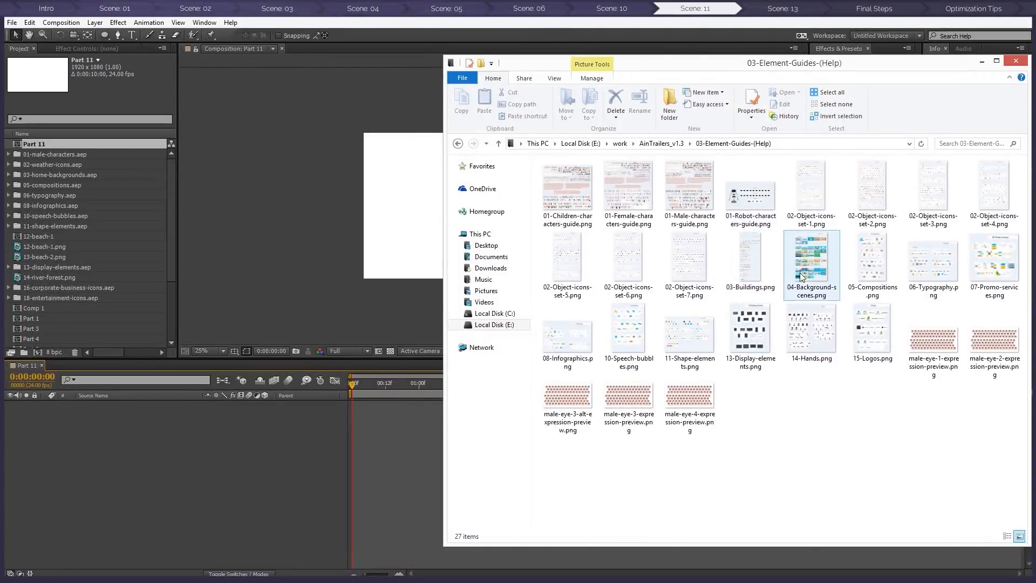
double_click(872, 258)
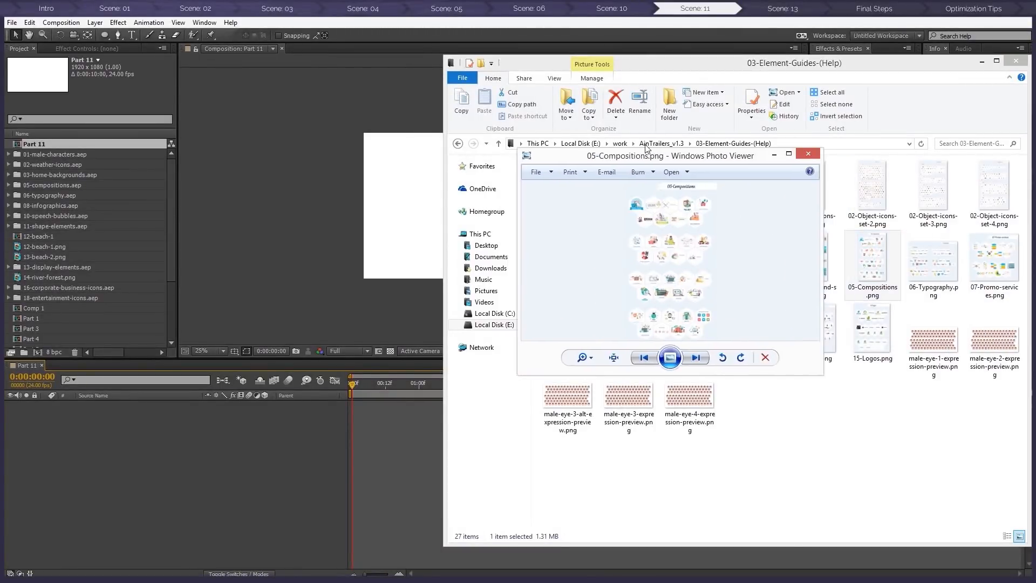
left_click_drag(647, 155, 505, 95)
left_click_drag(681, 313, 974, 517)
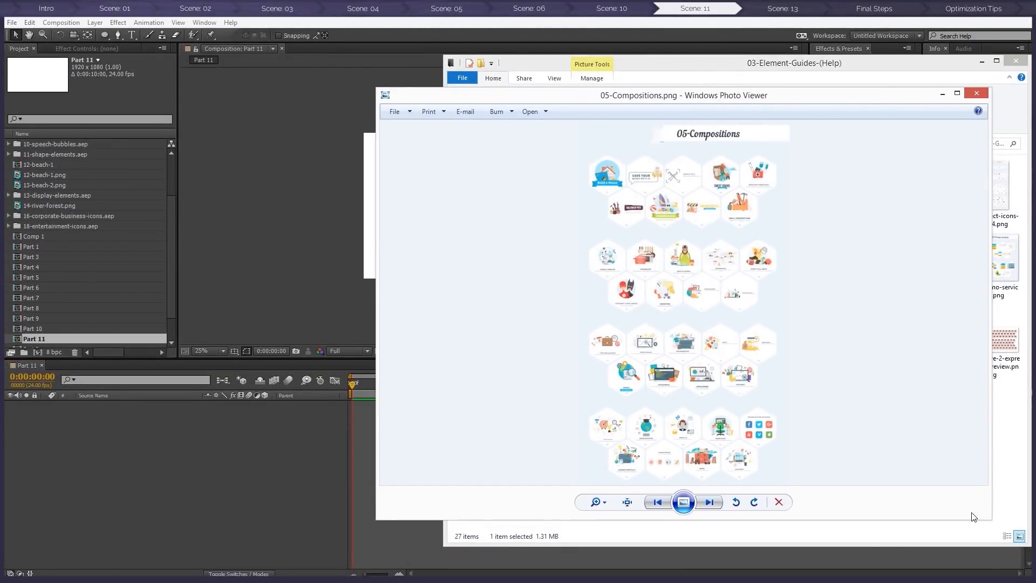
scroll(656, 304, "up", 5)
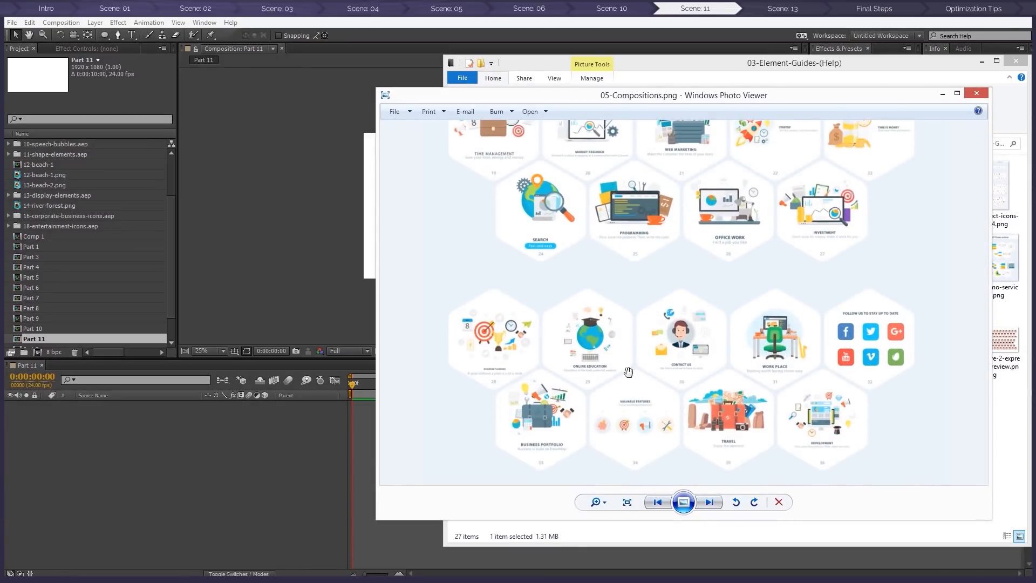
left_click(976, 94)
left_click(982, 61)
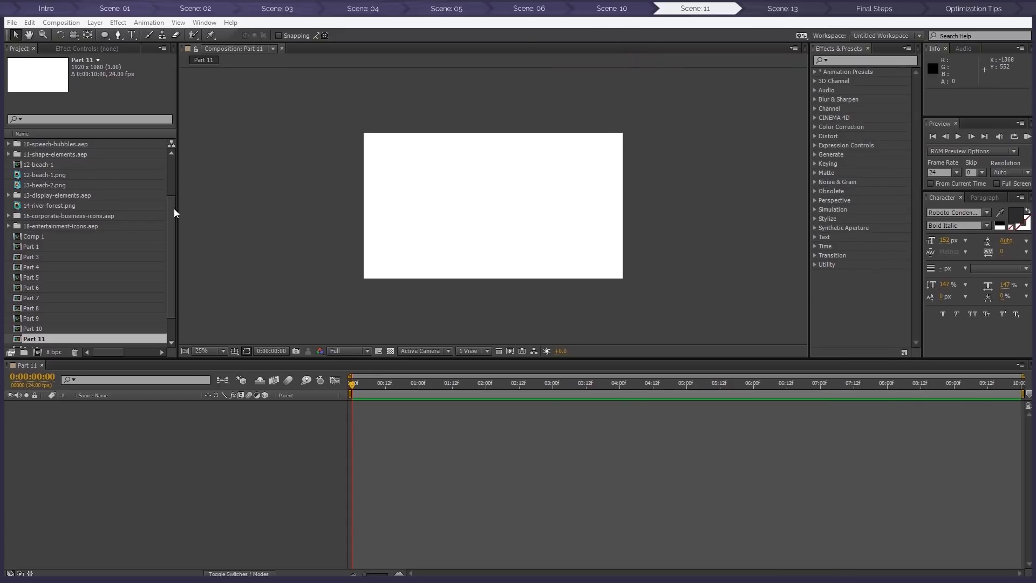
Add the 34-valuable-features composition from the 05-compositions.aep folder to the Part 11 timeline
scroll(171, 184, "up", 2)
left_click(8, 174)
left_click(20, 194)
scroll(46, 229, "down", 6)
left_click_drag(40, 310, 128, 438)
Go to 0:00:02:18 and set the 34-valuable-features layer's Scale to 44%
left_click_drag(355, 386, 536, 390)
key("s")
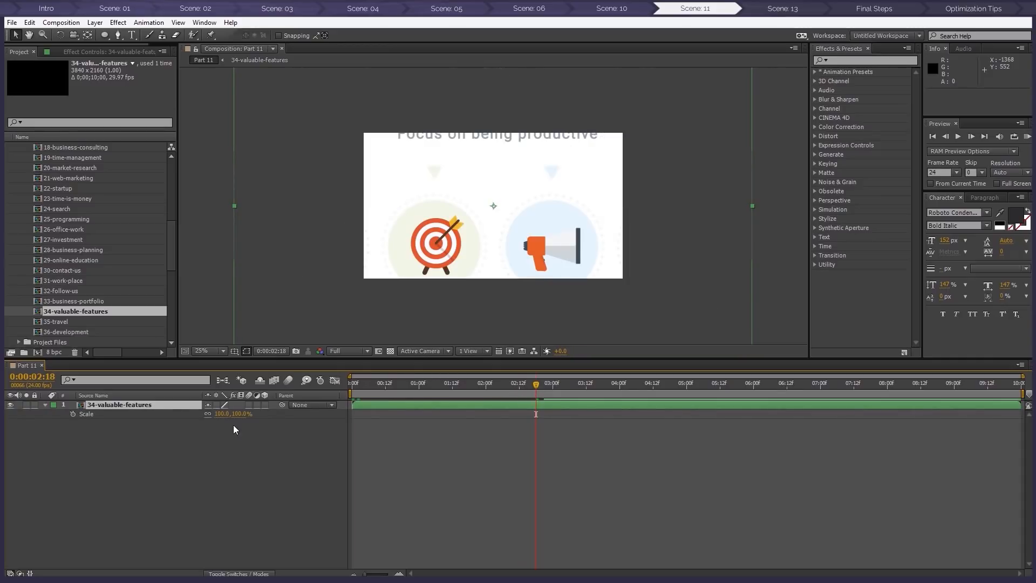
left_click_drag(221, 420, 191, 420)
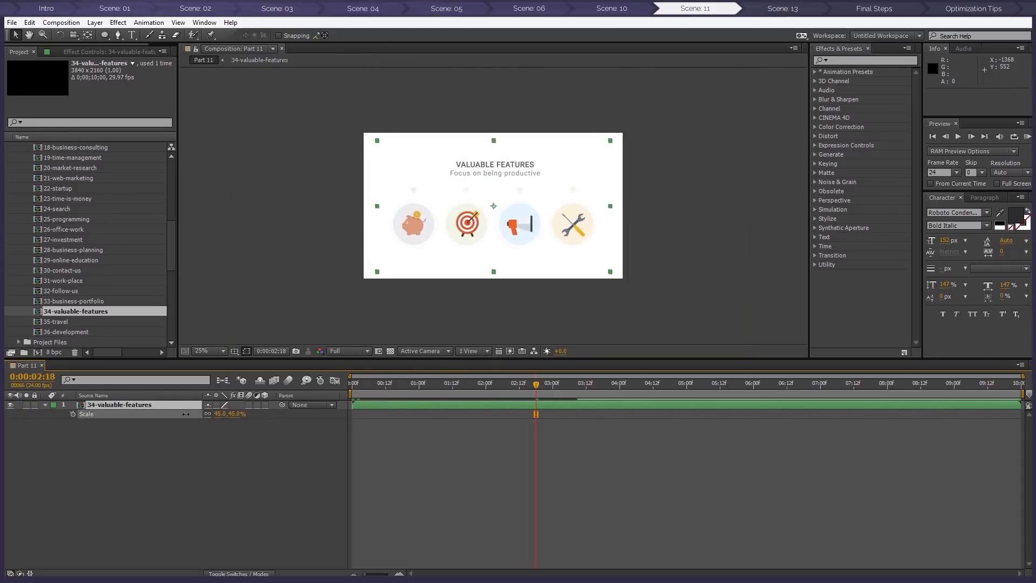
left_click(669, 260)
scroll(82, 211, "up", 7)
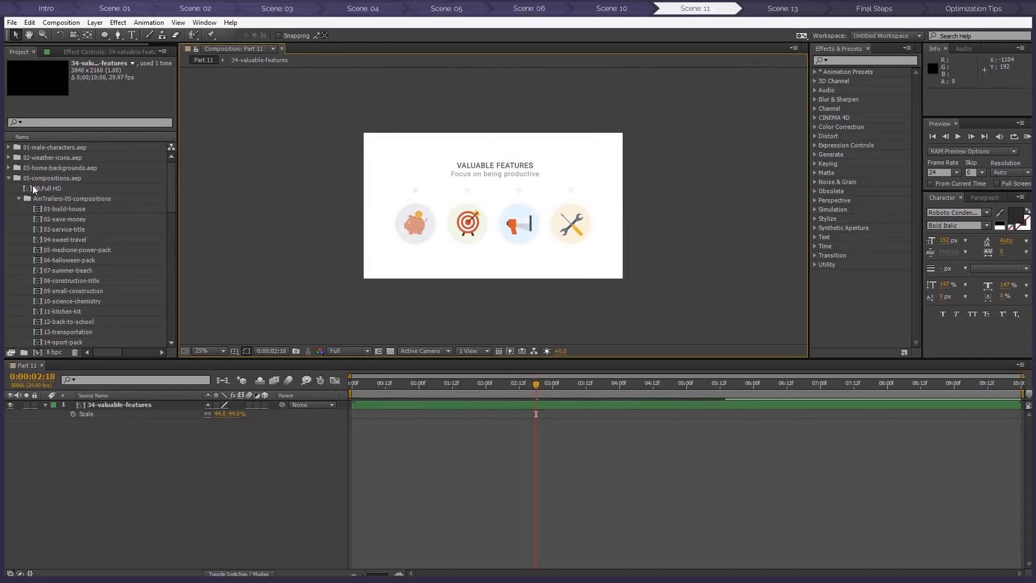
Examine the 02-Object-icons-set-1.png to set-7.png guides in the 03-Element-Guides-(Help) folder for suitable activity icons
left_click(9, 178)
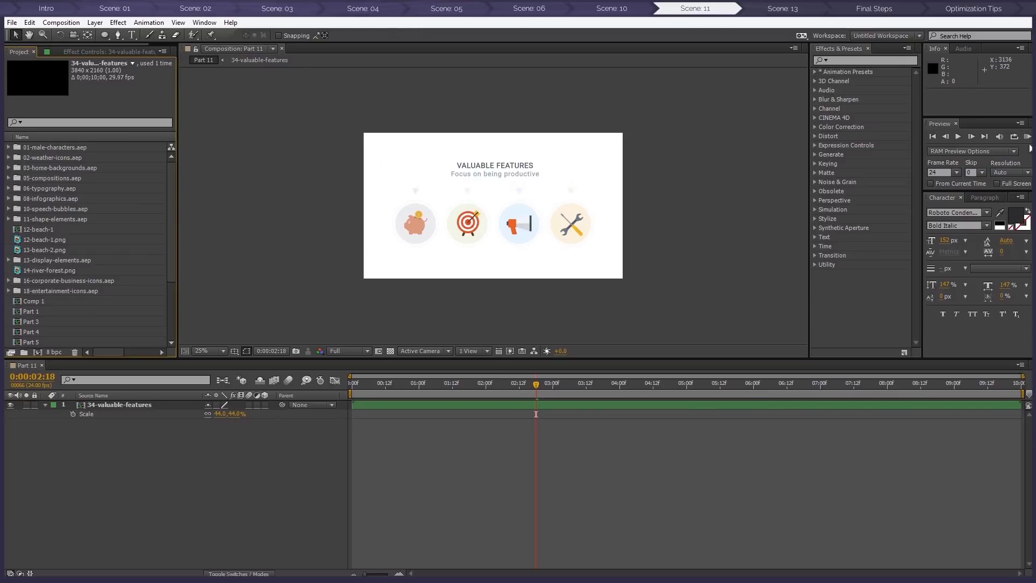
left_click_drag(1035, 121, 605, 62)
double_click(779, 181)
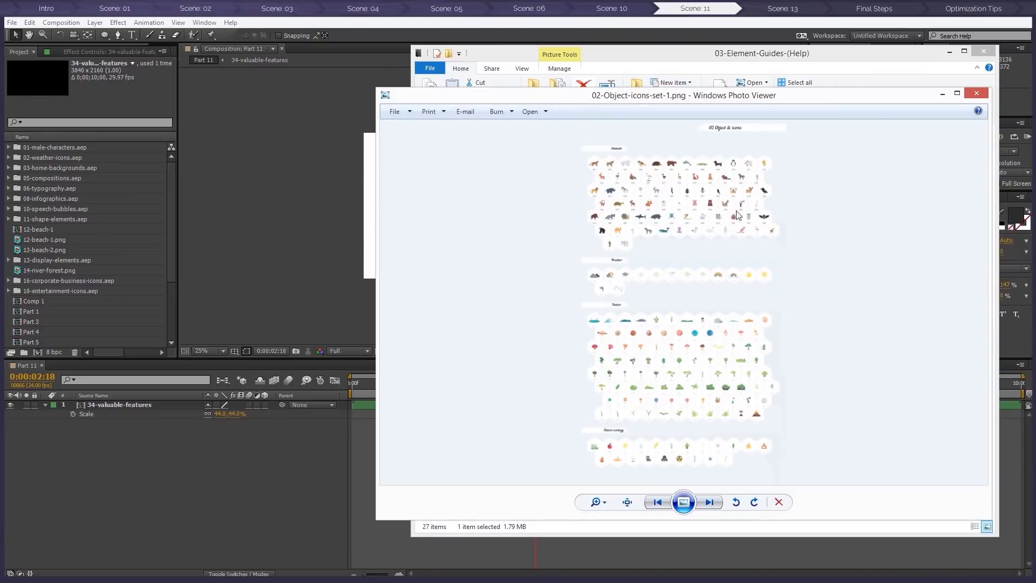
left_click_drag(376, 89, 270, 18)
left_click(657, 502)
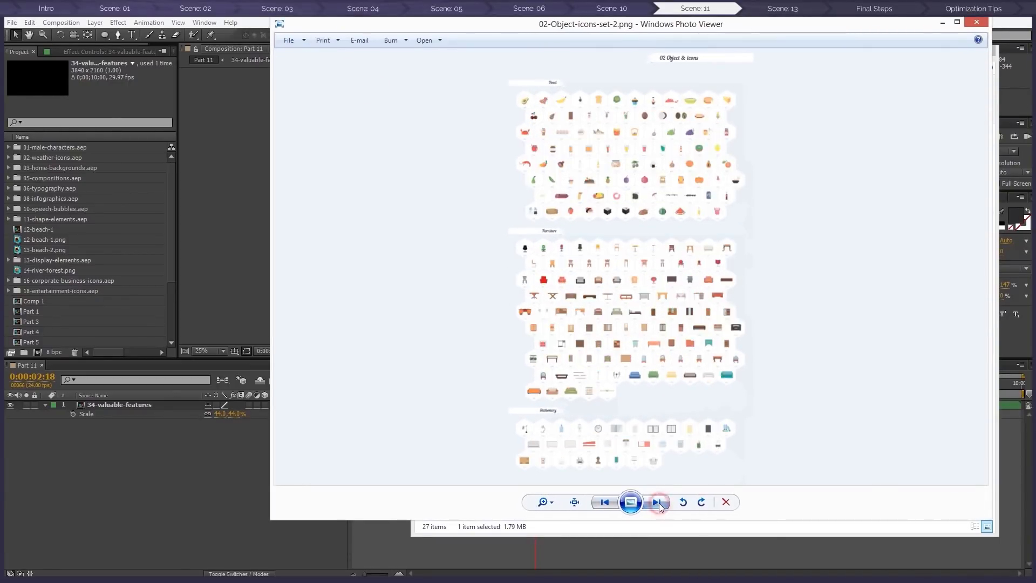
left_click(658, 502)
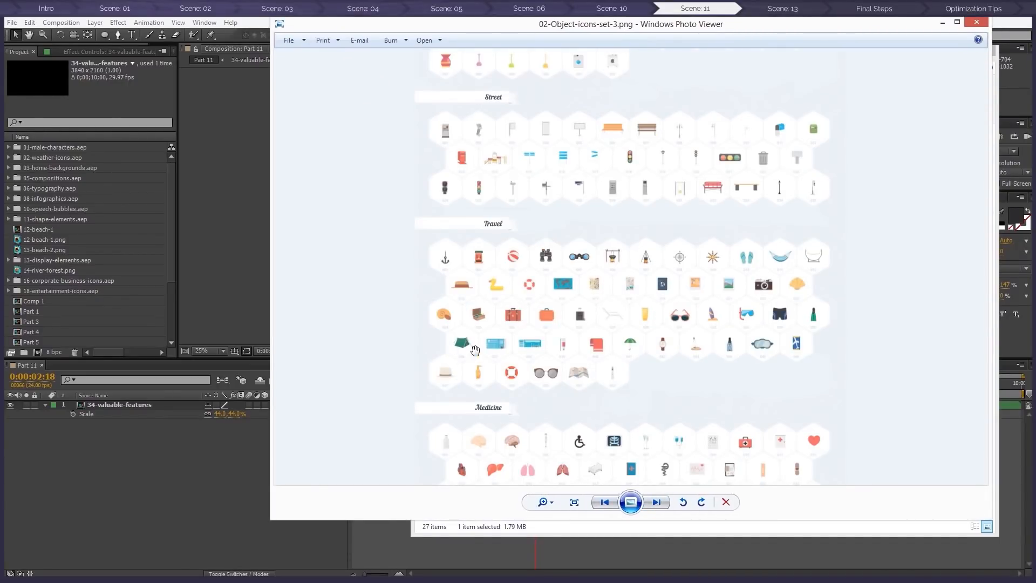
scroll(615, 389, "down", 2)
left_click(656, 502)
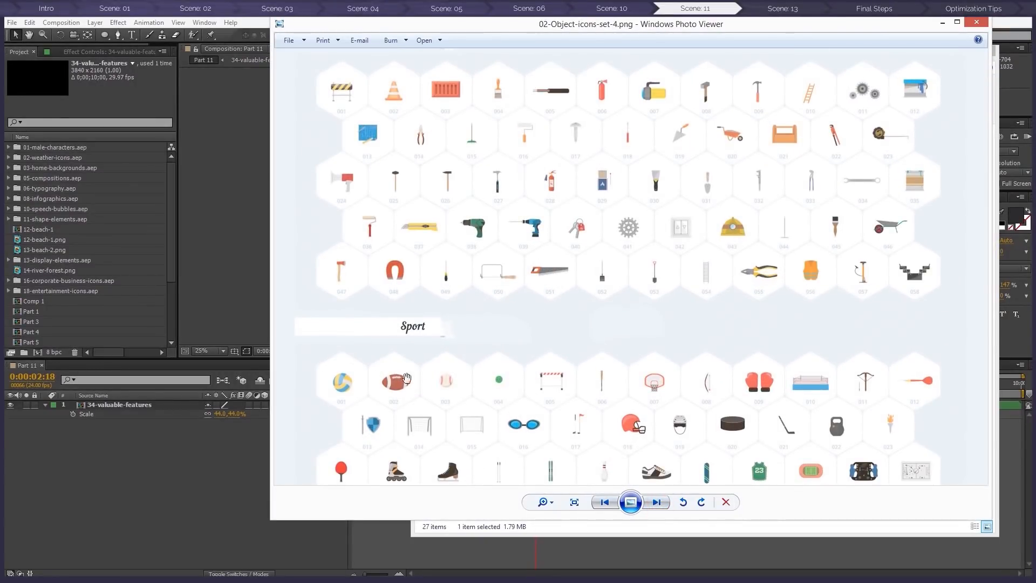
scroll(634, 376, "down", 1)
scroll(639, 345, "down", 2)
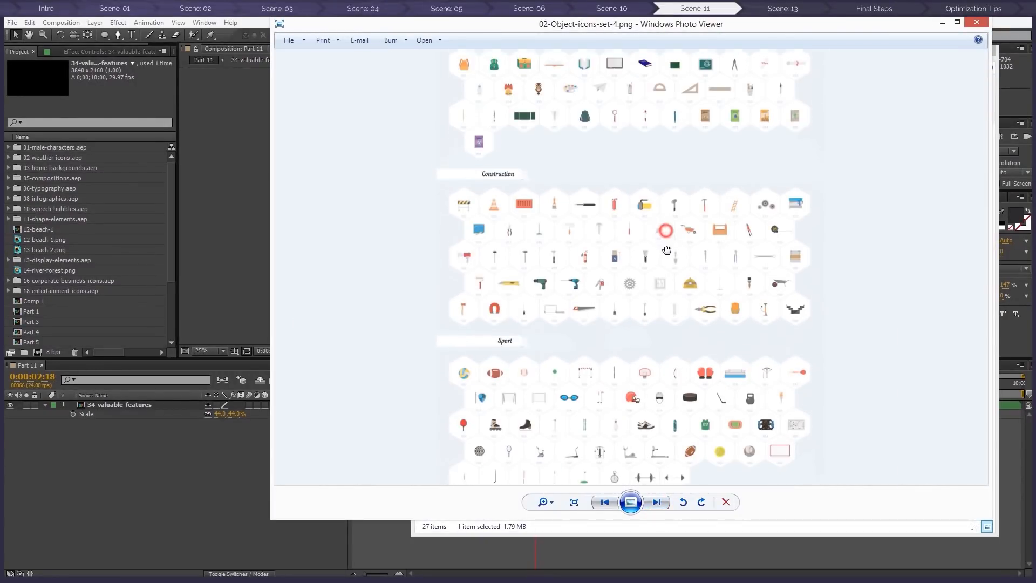
left_click_drag(664, 229, 668, 245)
left_click(658, 504)
left_click(658, 504)
left_click(658, 503)
scroll(496, 283, "up", 4)
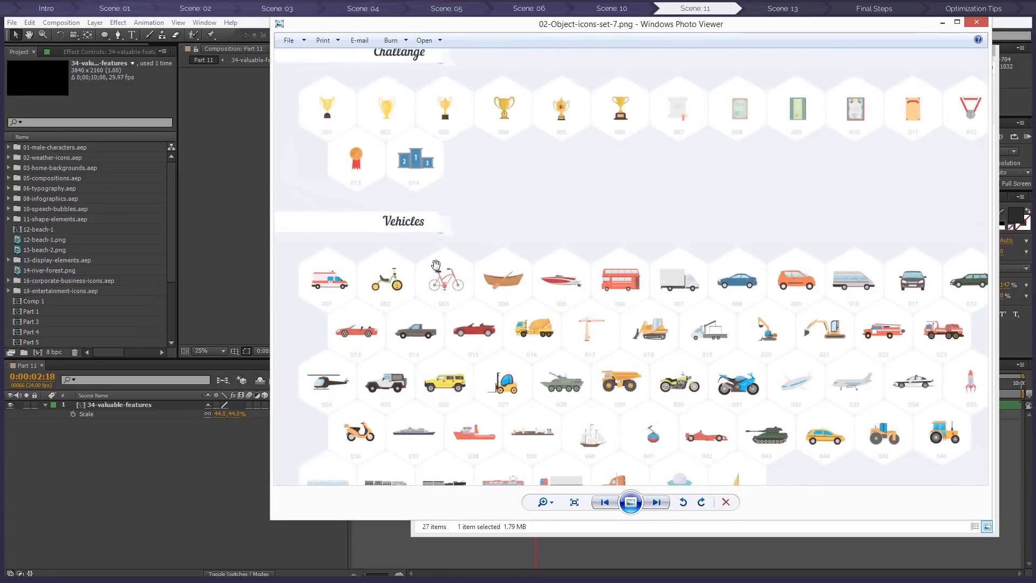
scroll(620, 404, "down", 3)
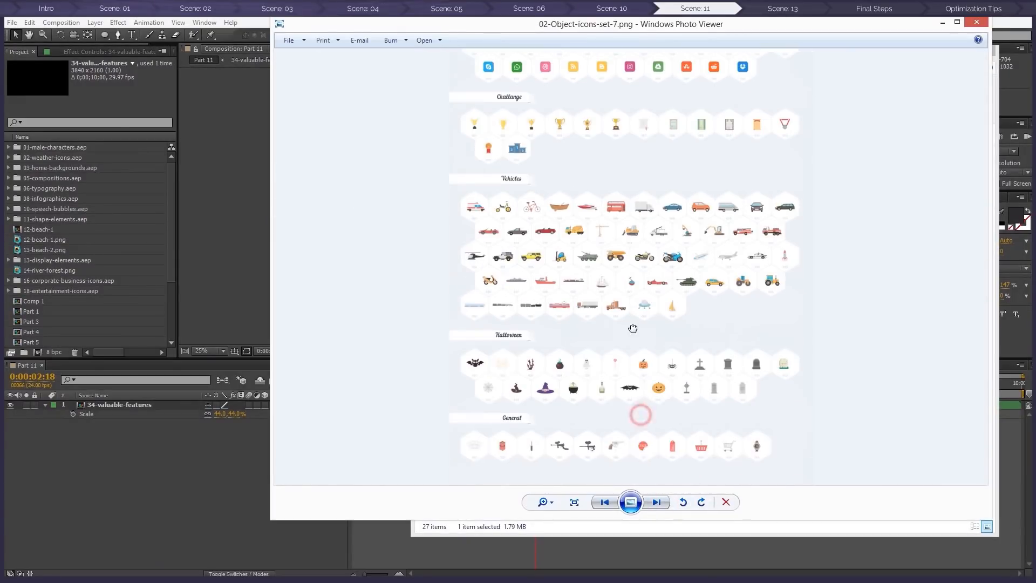
scroll(561, 436, "up", 4)
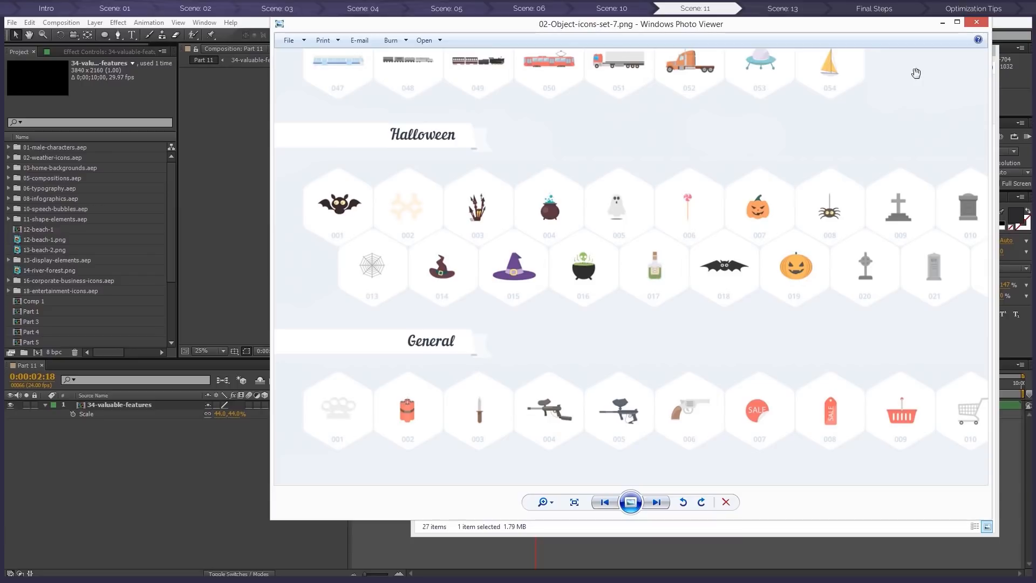
left_click(977, 24)
left_click_drag(657, 56, 1035, 100)
Import 10-travel-icons.aep, 15-sport-icons.aep, 23-vehicles-icons.aep and 26-general-icons.aep from the 02-Separate-objects-icons folder
left_click(88, 231)
scroll(88, 231, "down", 3)
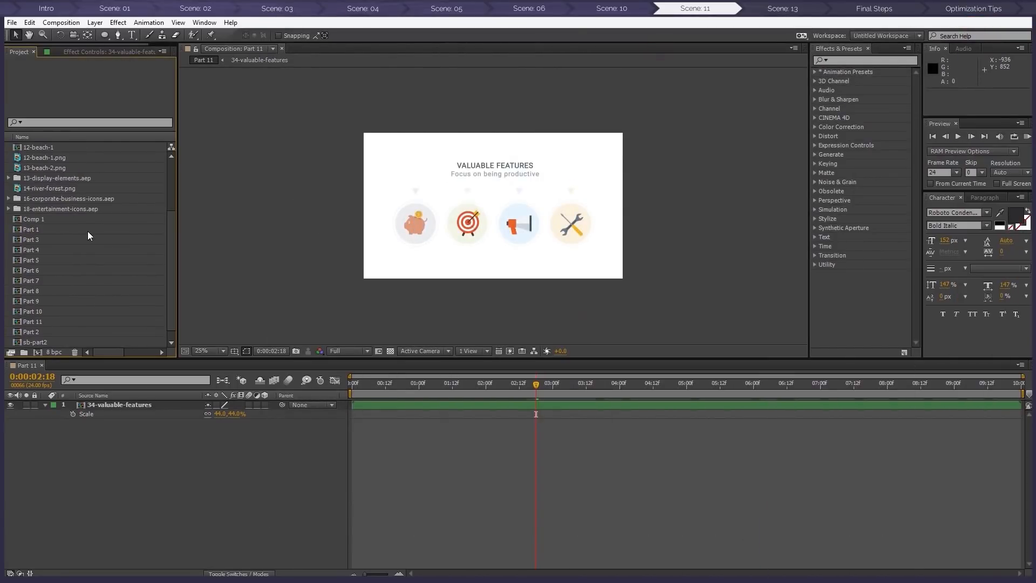
right_click(10, 258)
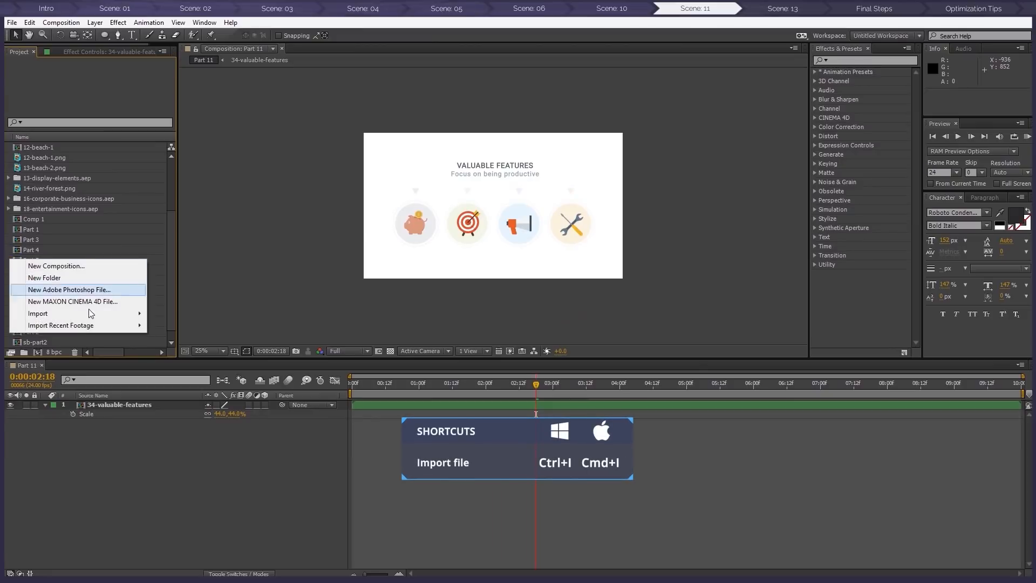
mouse_move(97, 313)
left_click(180, 313)
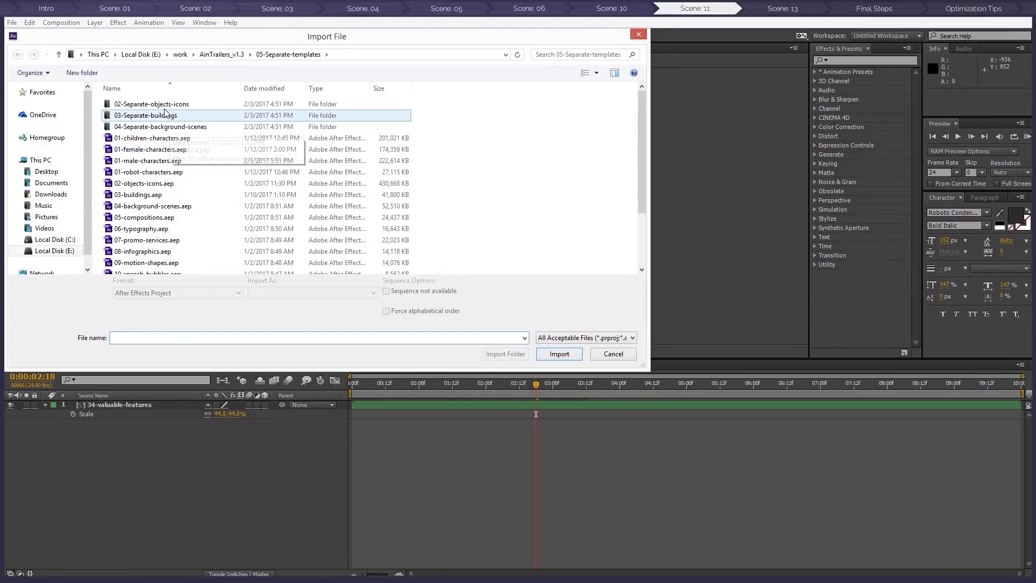
double_click(161, 104)
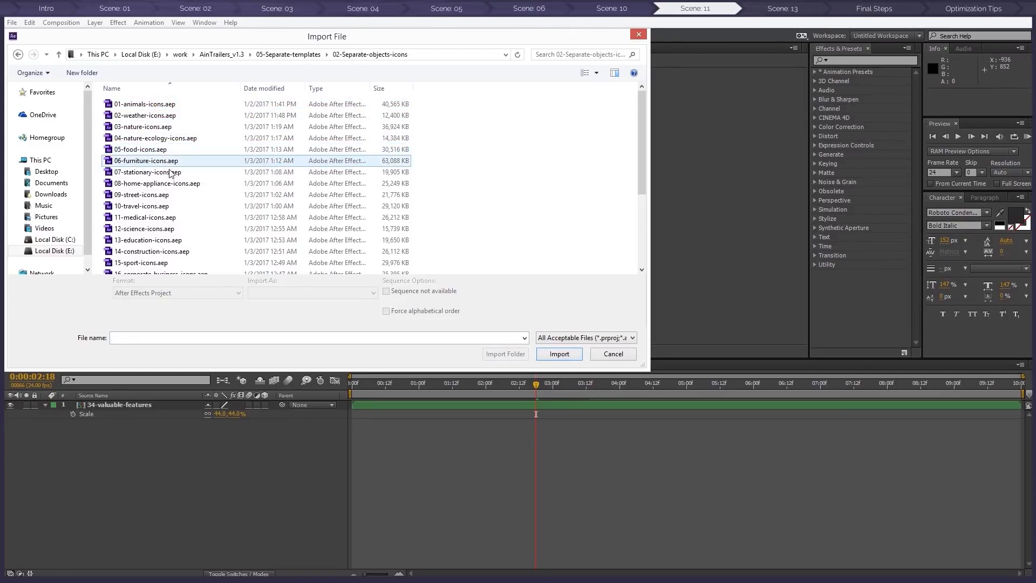
scroll(161, 241, "down", 1)
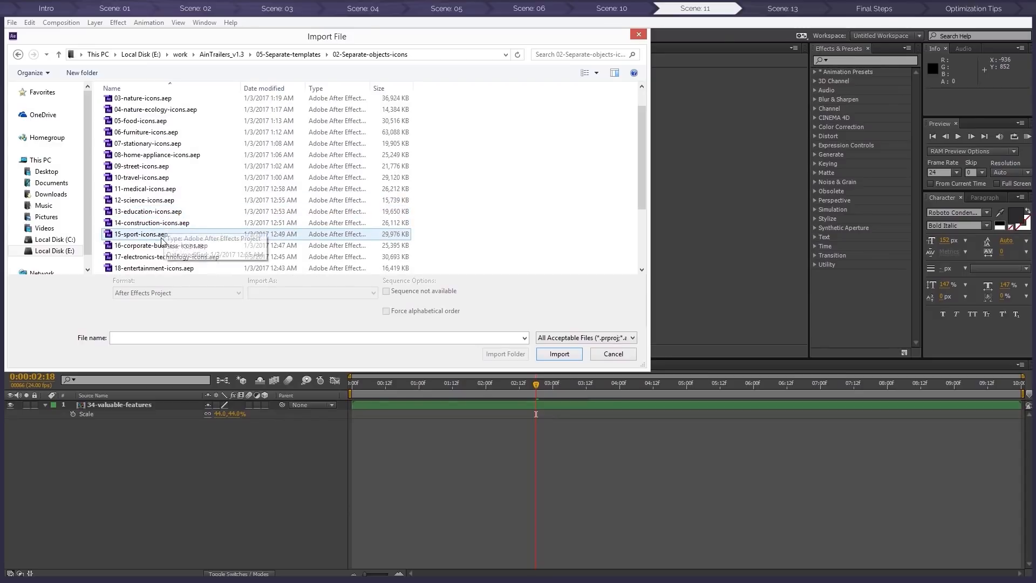
left_click(161, 236)
scroll(161, 232, "down", 3)
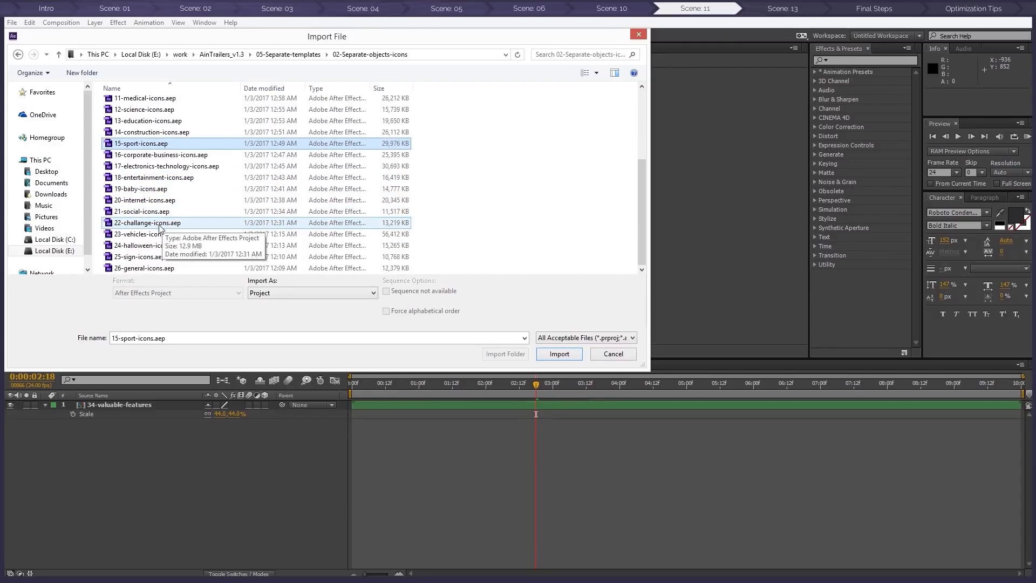
left_click(162, 233, "ctrl")
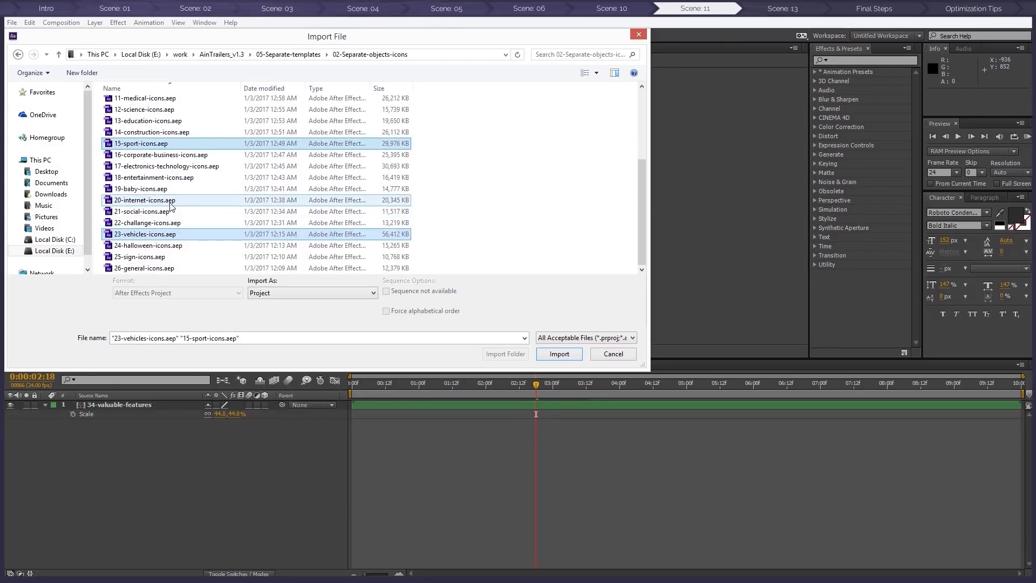
left_click(162, 268, "ctrl")
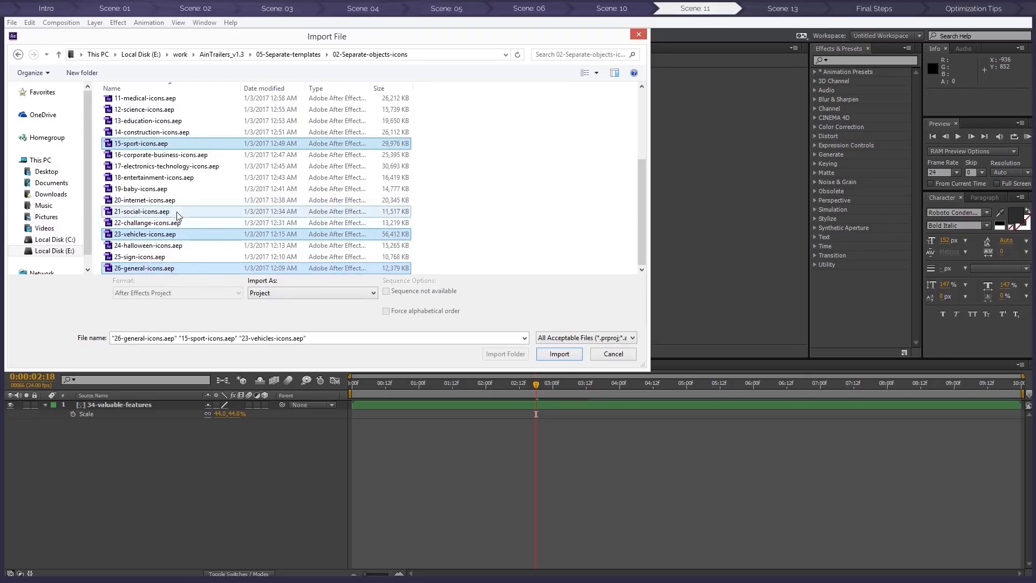
scroll(177, 216, "up", 2)
left_click(156, 145, "ctrl")
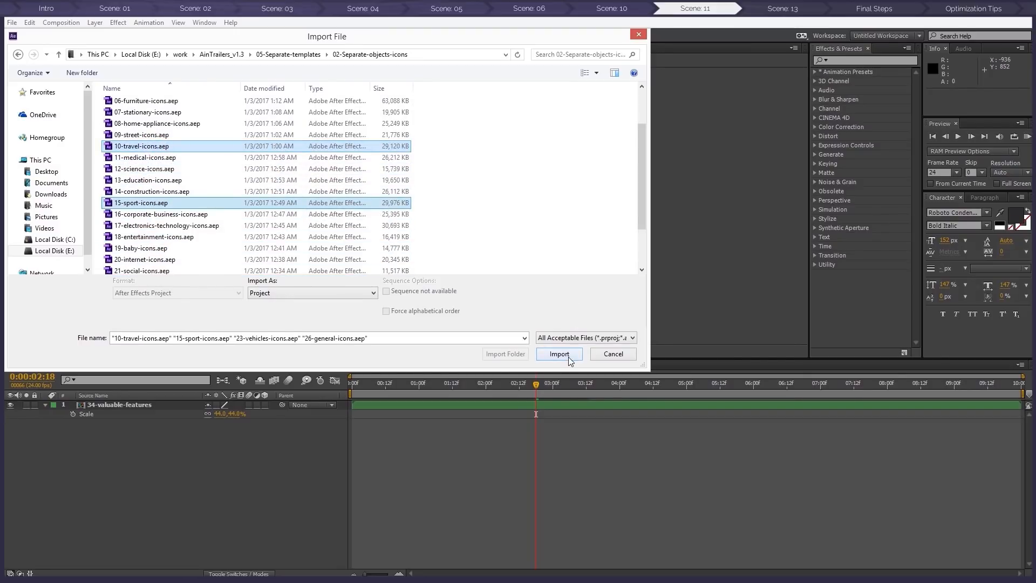
left_click(559, 354)
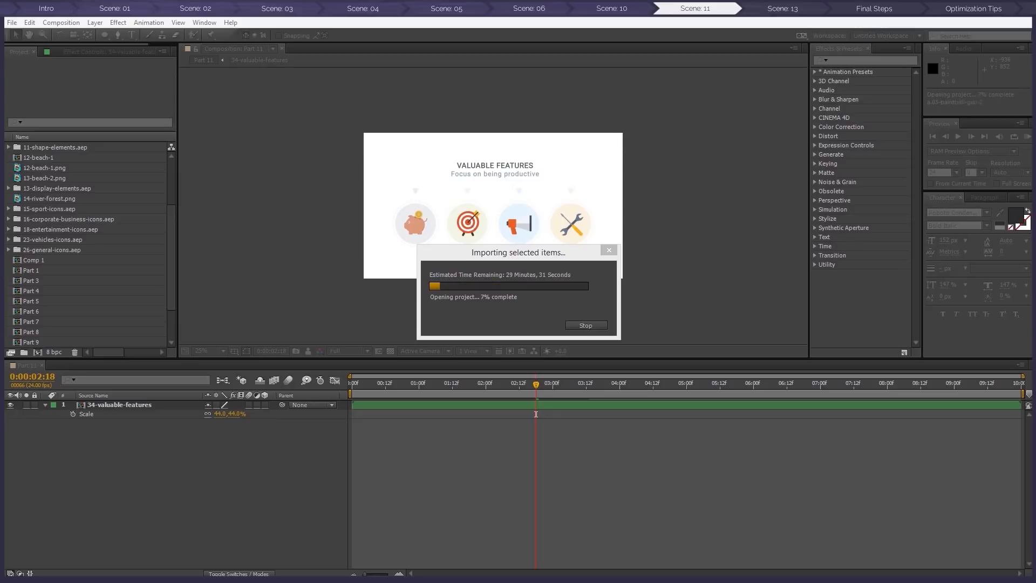
Open the 34-valuable-features composition and hide its VALUABLE FEATURES text layer
left_click(603, 432)
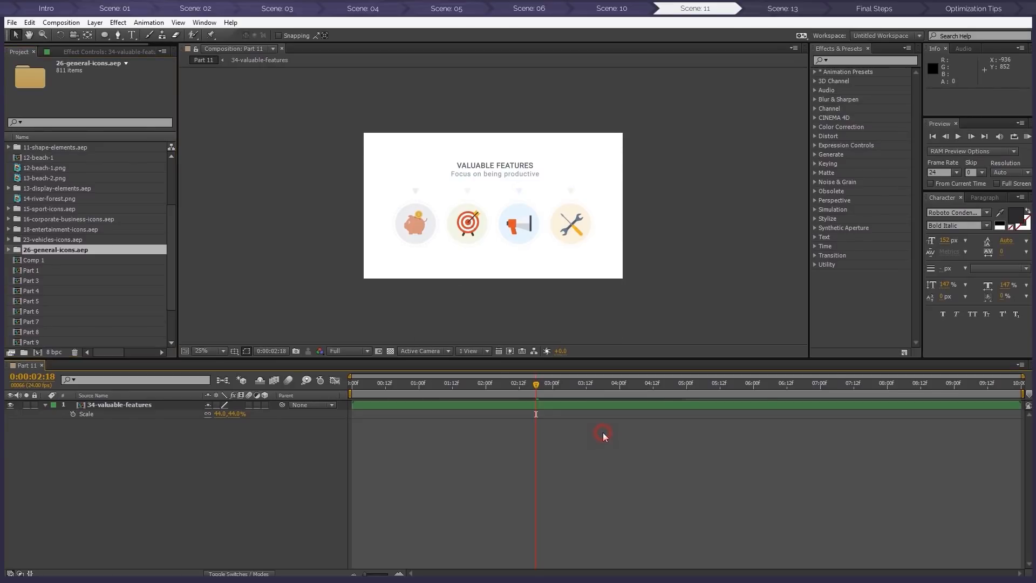
key("apostrophe")
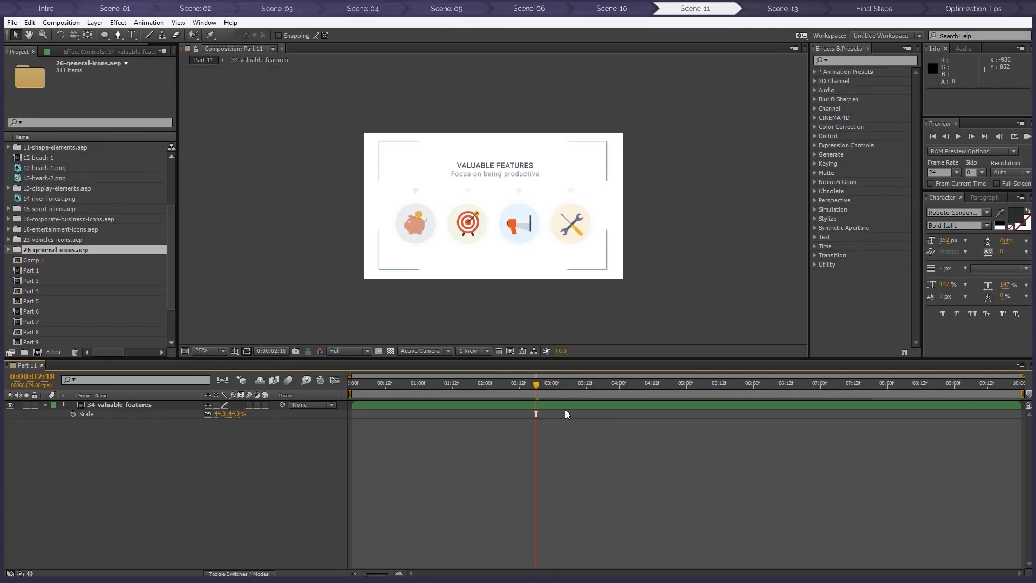
double_click(566, 405)
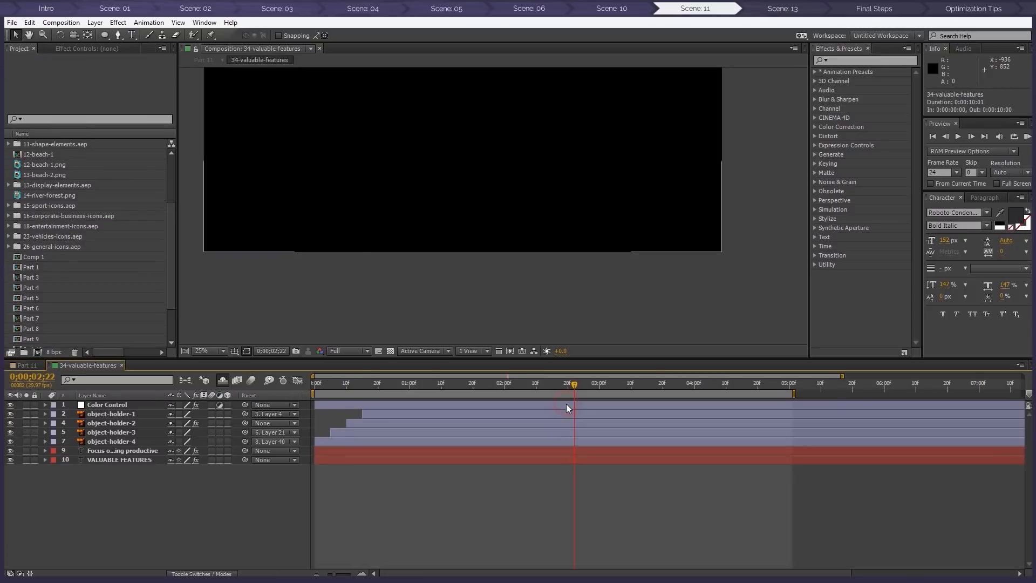
left_click_drag(569, 254, 597, 316)
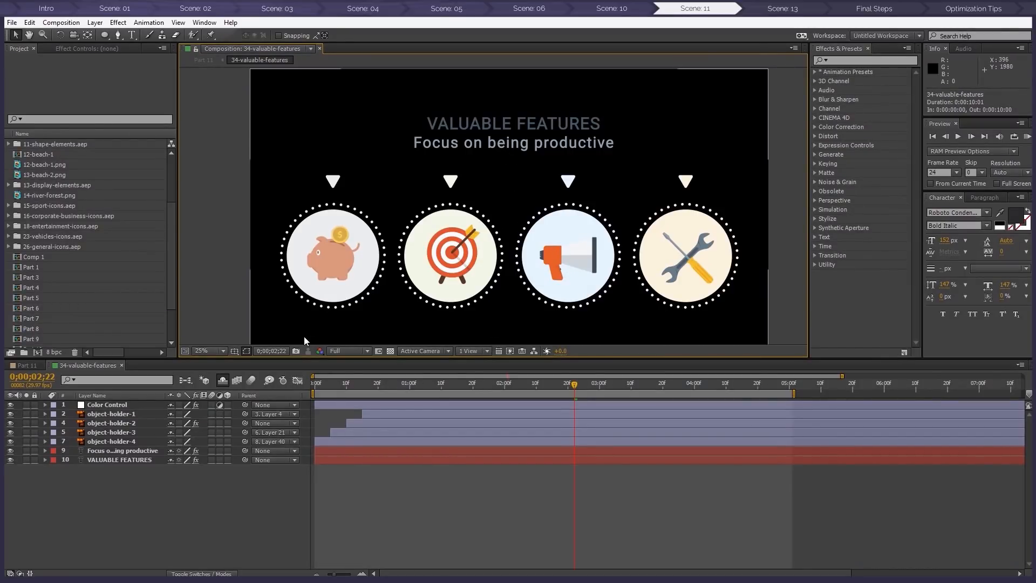
left_click(10, 460)
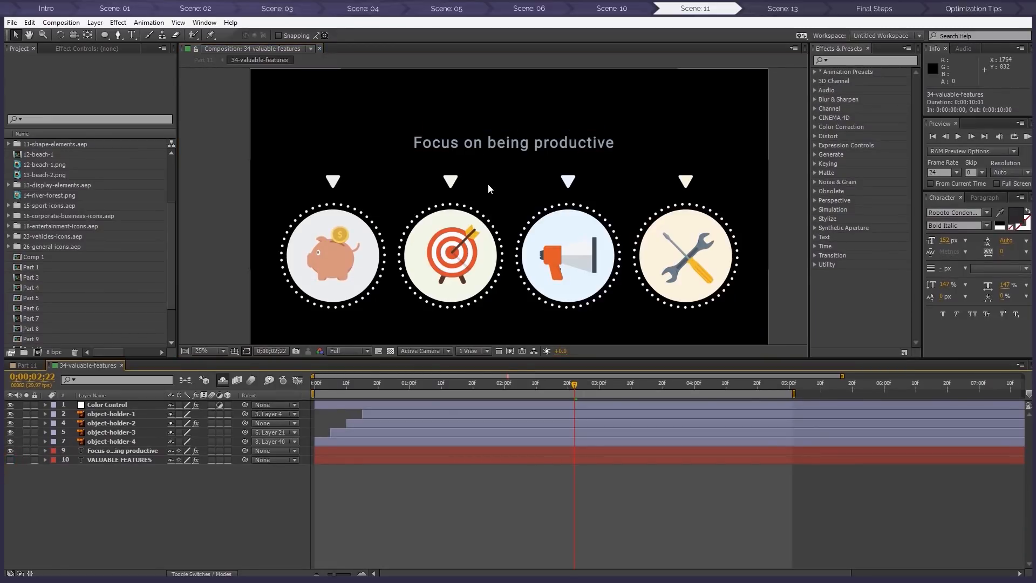
Replace the "Focus on being productive" text with "My free time activities"
double_click(115, 451)
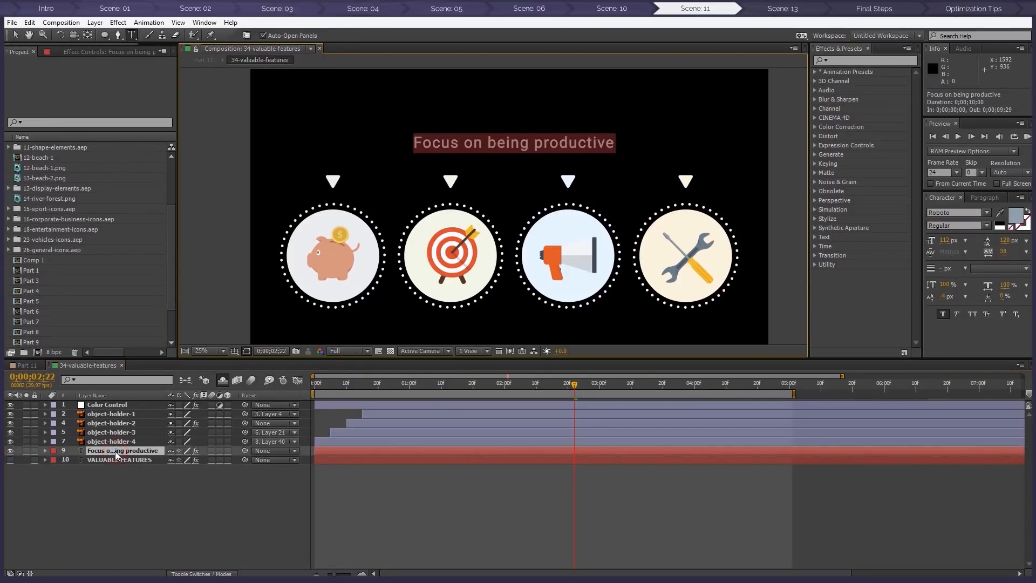
type("My free tim")
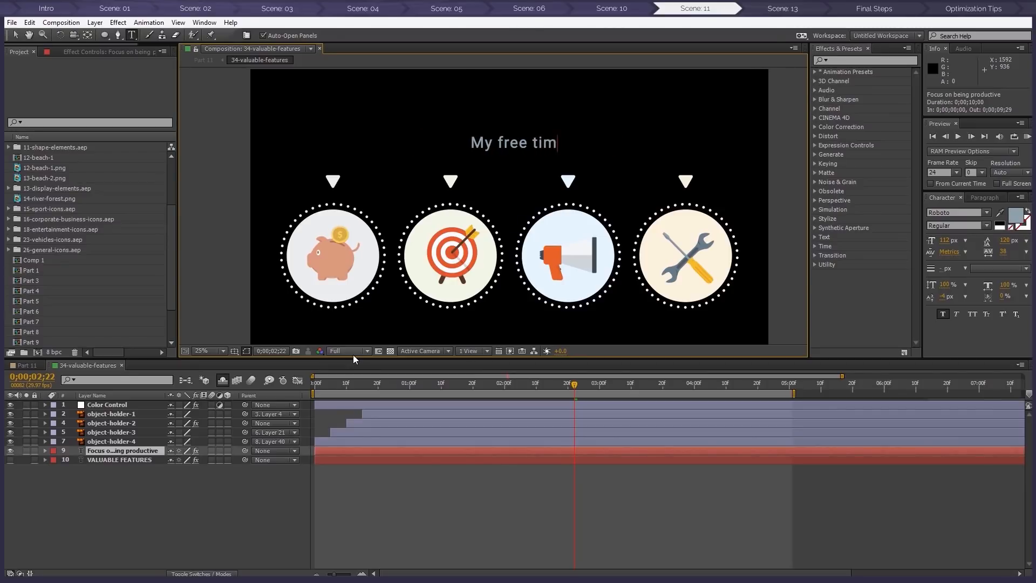
type("e activities")
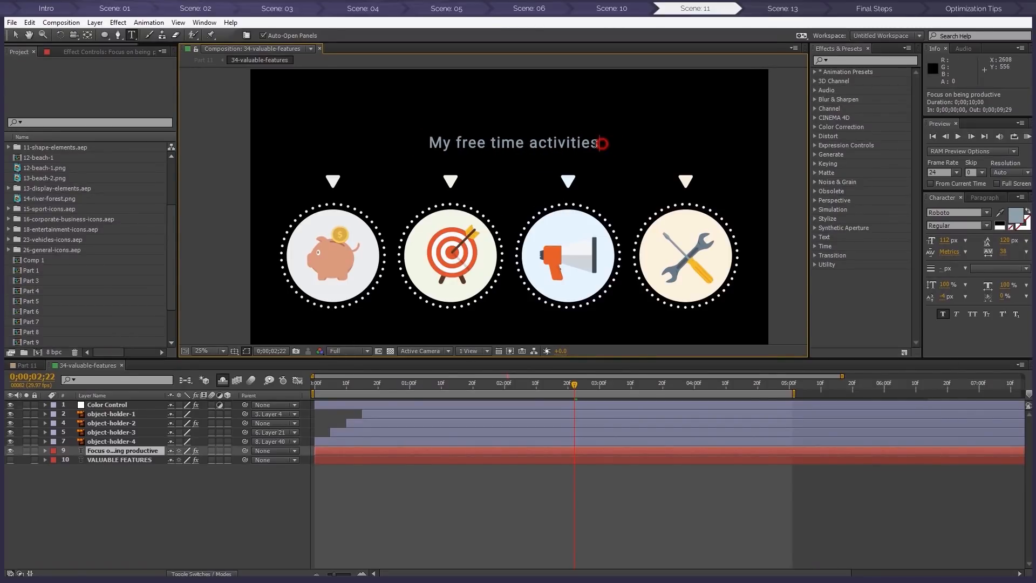
Enlarge the "My free time activities" text and set its font style to Light
left_click_drag(599, 143, 431, 143)
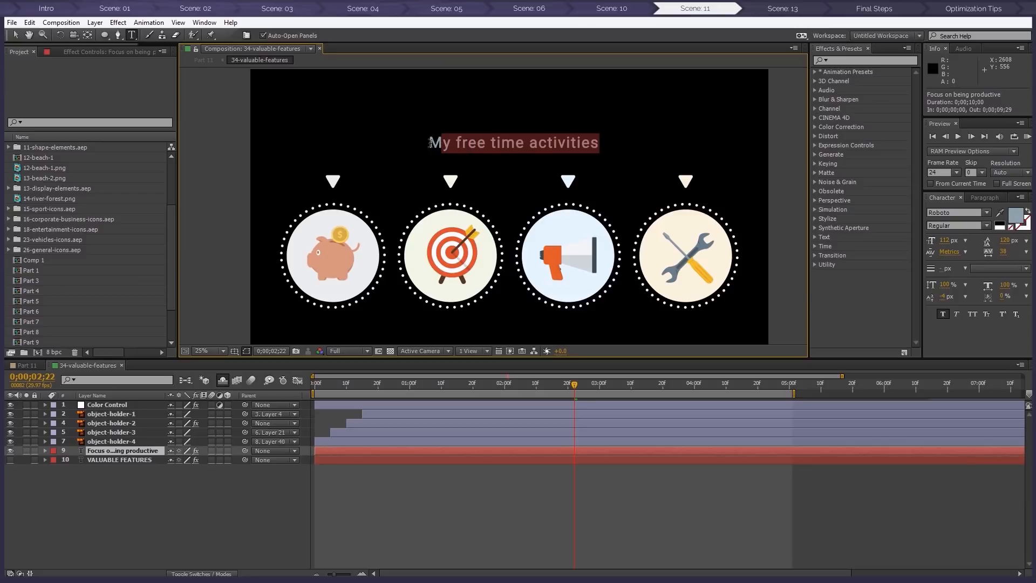
left_click_drag(945, 245, 966, 244)
left_click(987, 226)
left_click(952, 261)
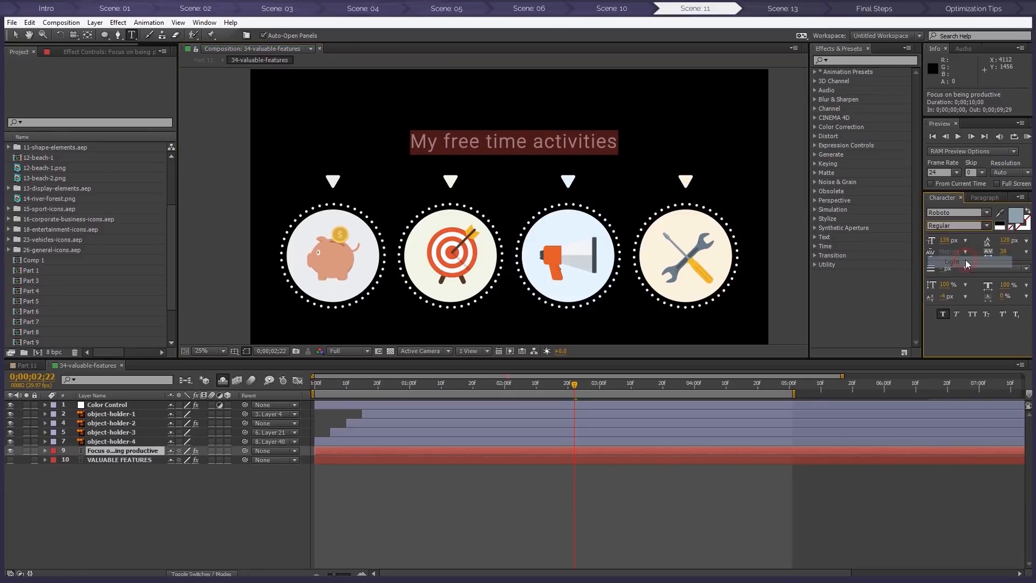
left_click(15, 35)
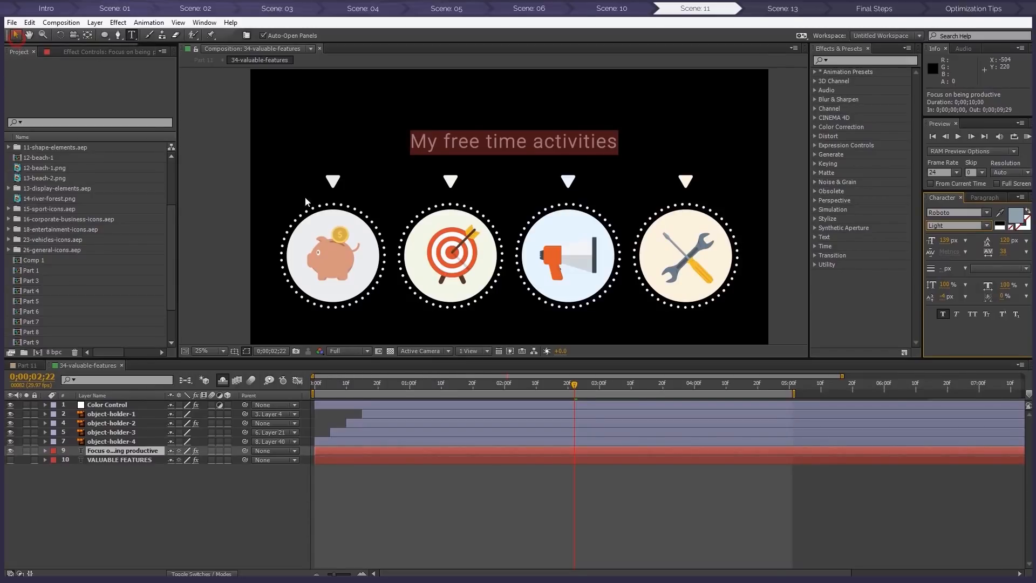
left_click(625, 486)
left_click_drag(605, 279, 605, 250)
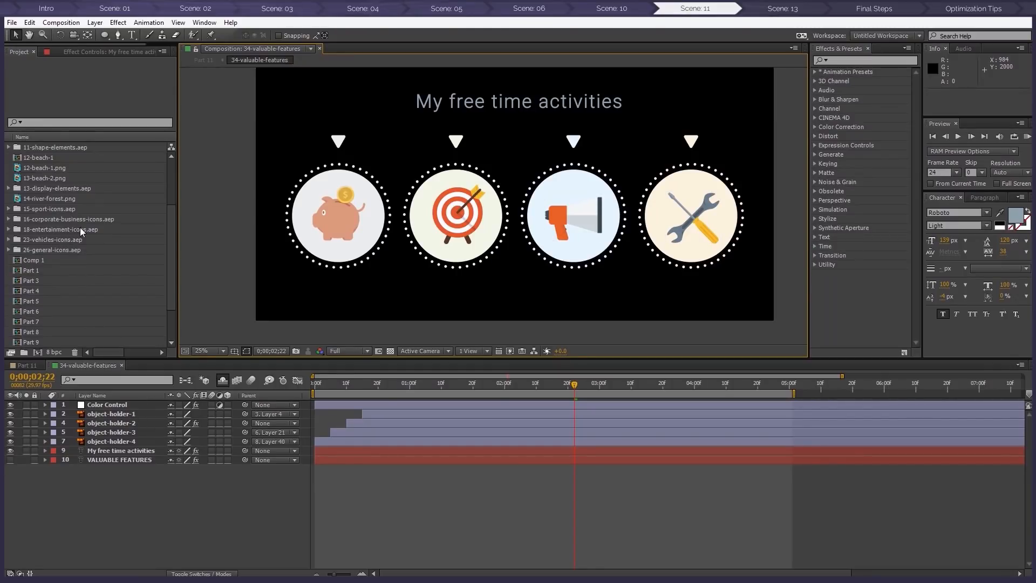
Replace the source of the object-holder-4 layer with a.02-ball-2 from the 01-animated folder of 15-sport-icons.aep
left_click(62, 210)
left_click(8, 209)
left_click(20, 229)
left_click(30, 239)
left_click(39, 250)
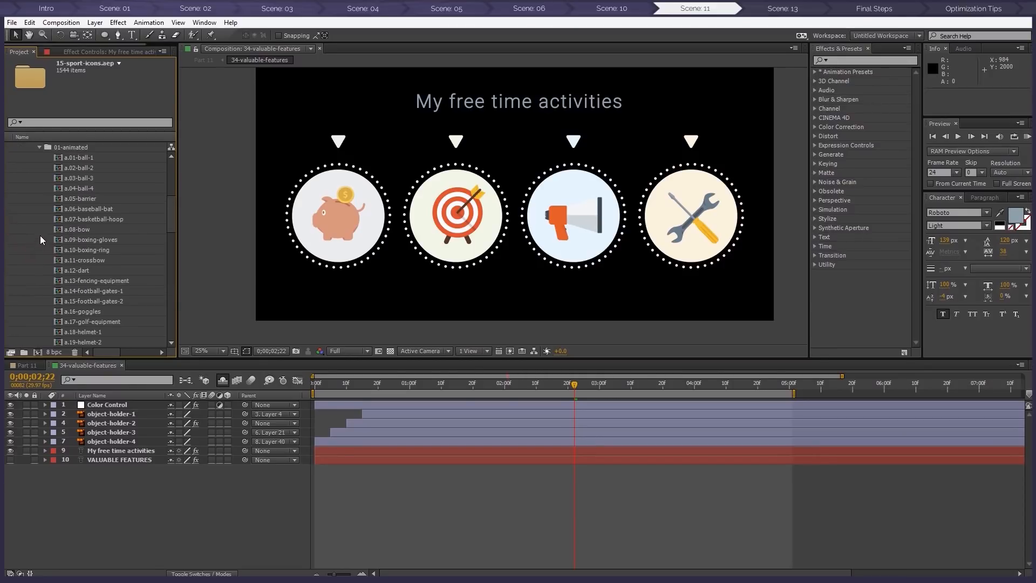
left_click(76, 168)
left_click(108, 414)
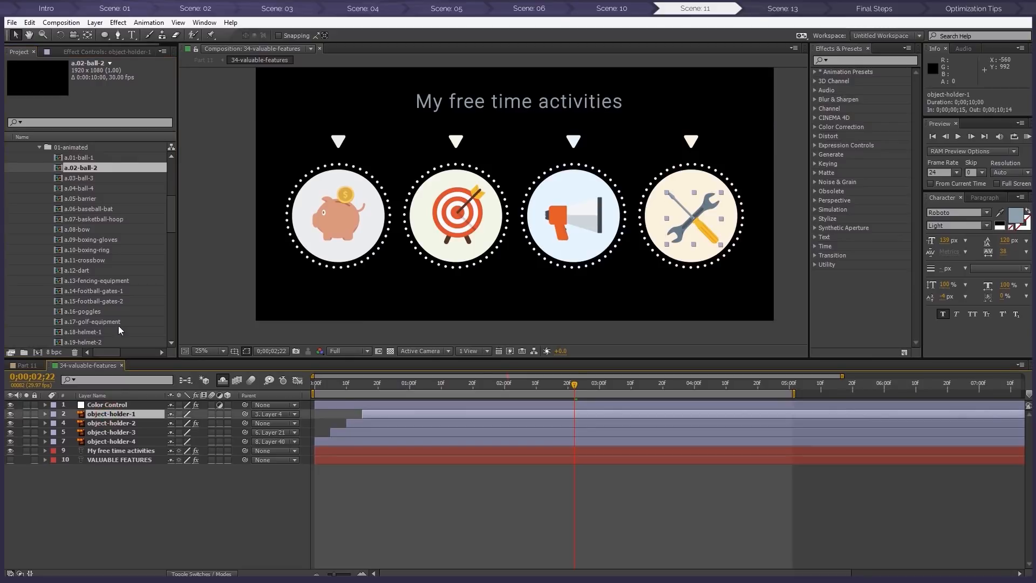
left_click(115, 441)
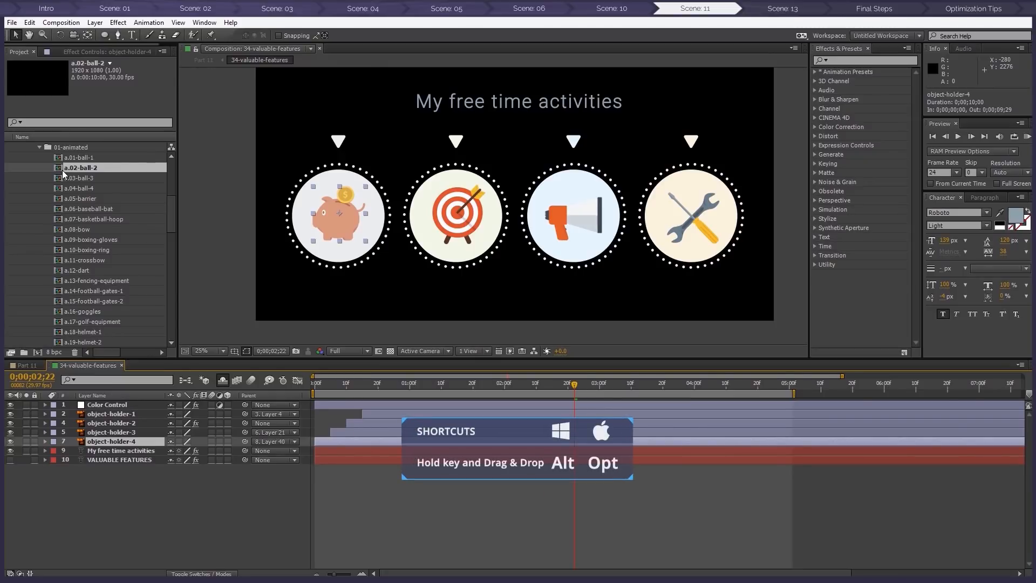
left_click_drag(61, 169, 82, 443)
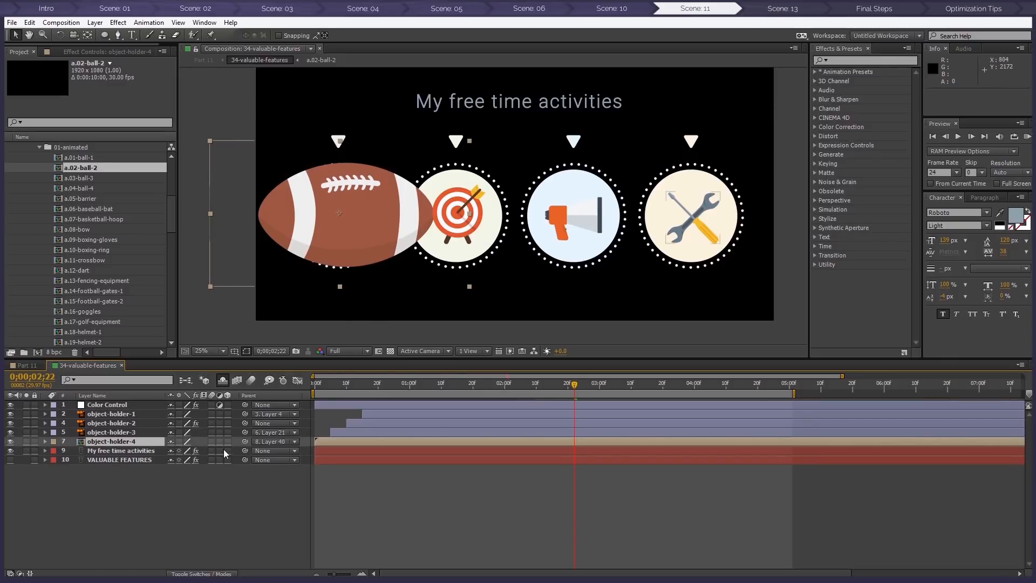
Scale the object-holder-4 football to about 41% and centre it inside the first circle
key("s")
left_click_drag(176, 448, 143, 448)
left_click_drag(348, 213, 347, 217)
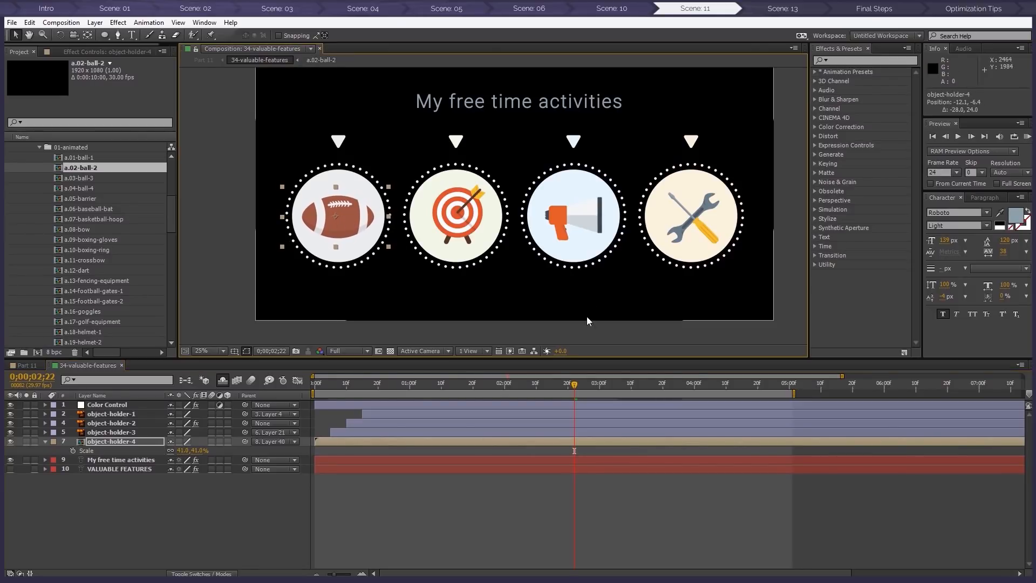
left_click(612, 384)
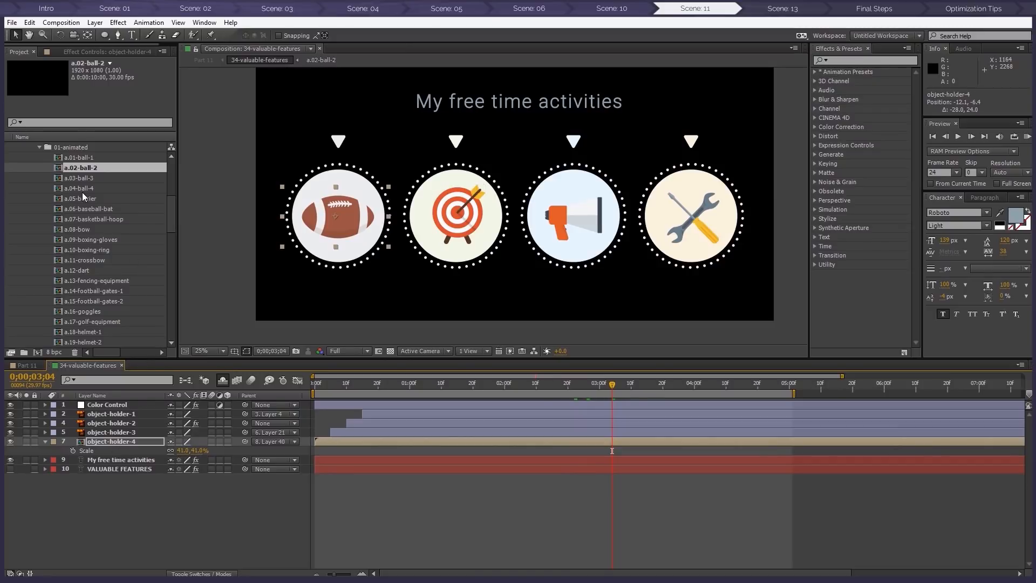
left_click(36, 148)
scroll(42, 165, "up", 3)
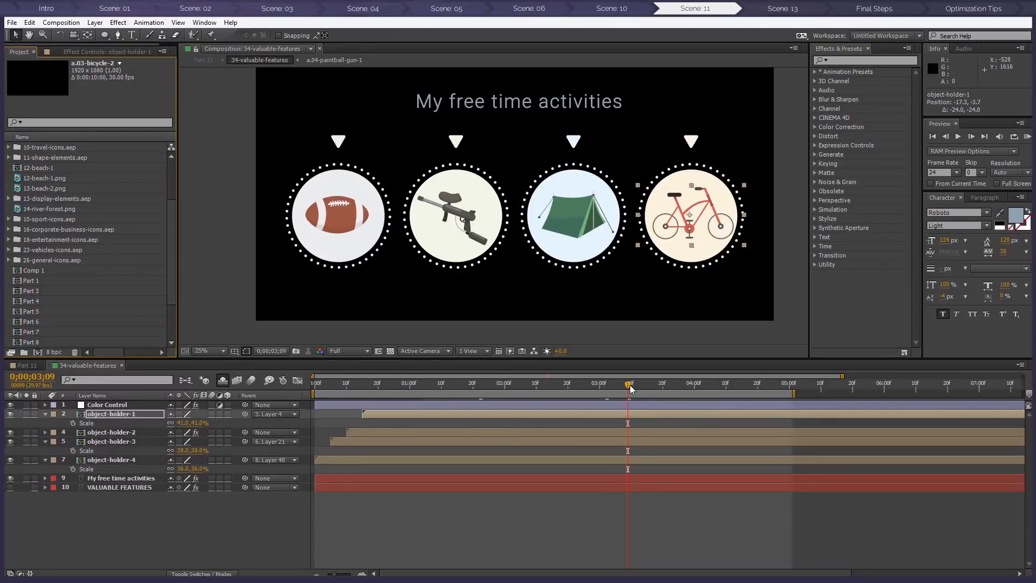
Set the composition's preview resolution to Third and scrub through the four icons' animation
left_click_drag(630, 384, 441, 384)
left_click(365, 353)
left_click(354, 401)
left_click_drag(440, 384, 568, 385)
scroll(608, 281, "down", 1)
left_click(683, 257)
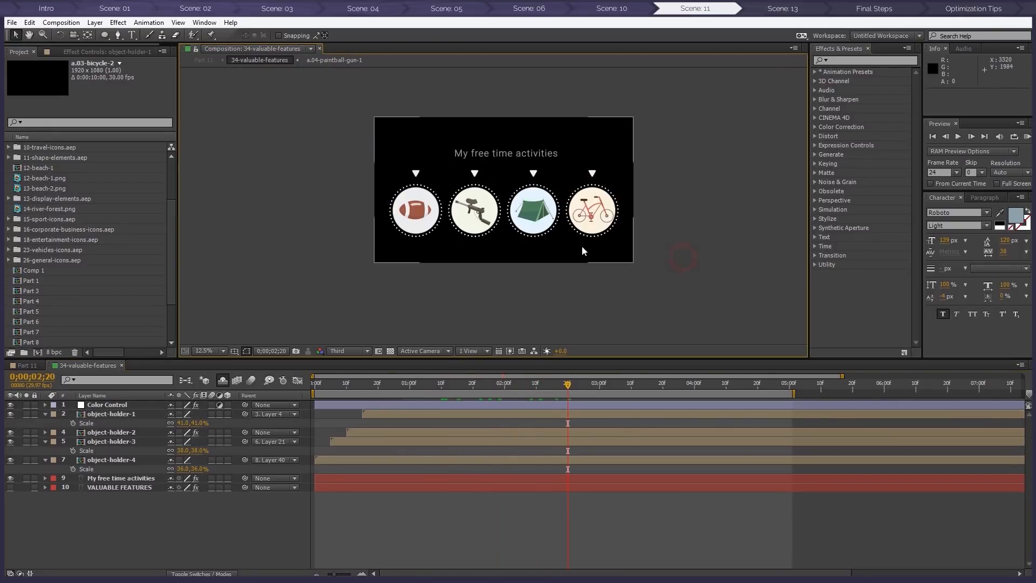
scroll(539, 252, "up", 1)
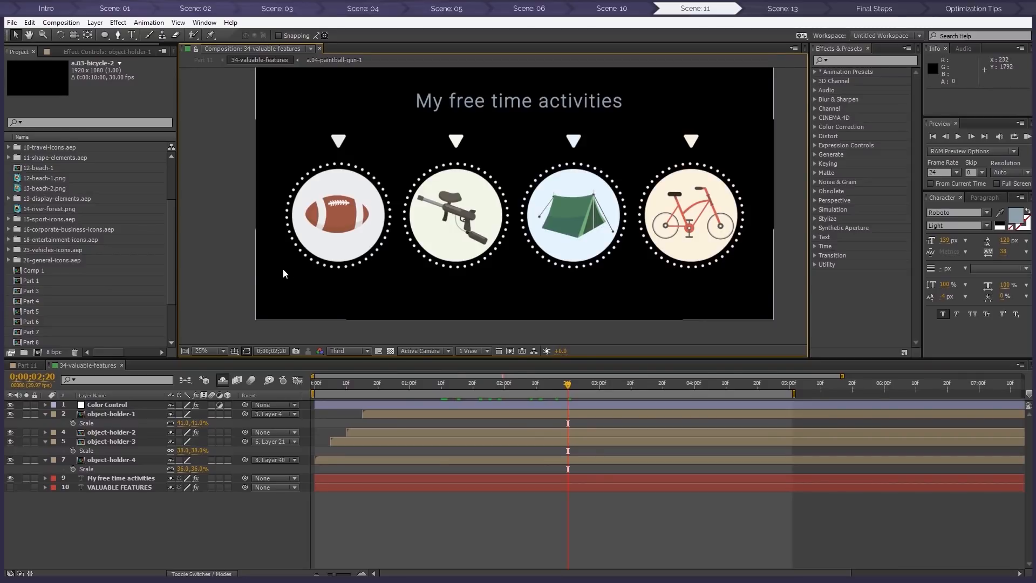
Add a "Football" text label beneath the football icon
left_click(131, 35)
left_click(303, 291)
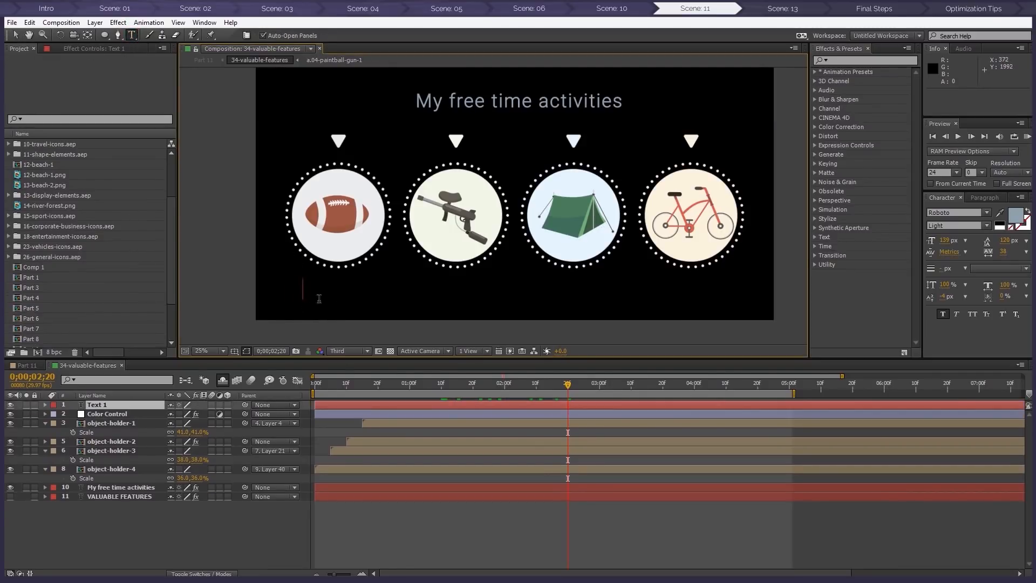
type("Football")
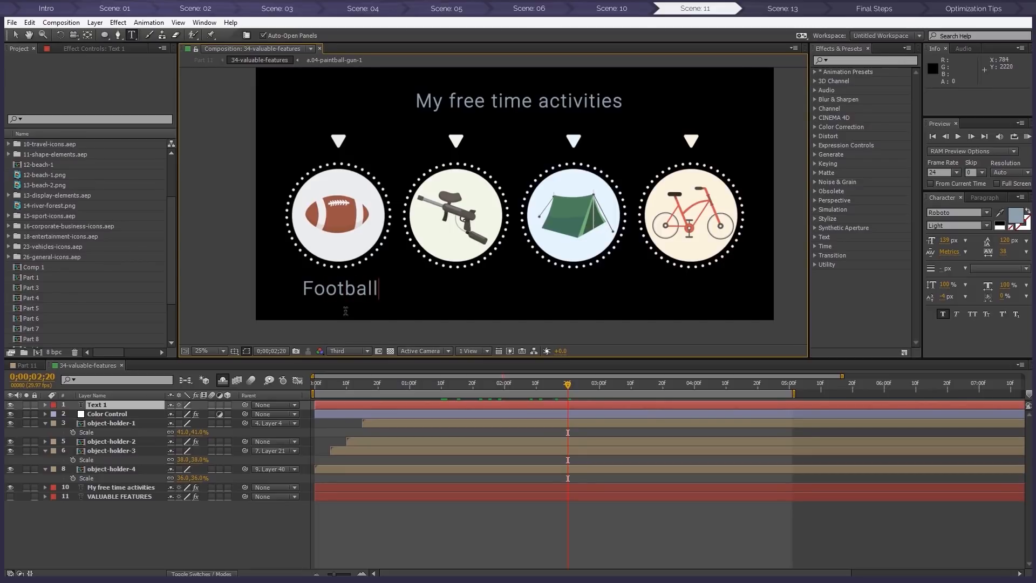
Set the Football label's font style to Regular and reduce its size to about 99 px
left_click_drag(376, 290, 302, 290)
left_click(986, 226)
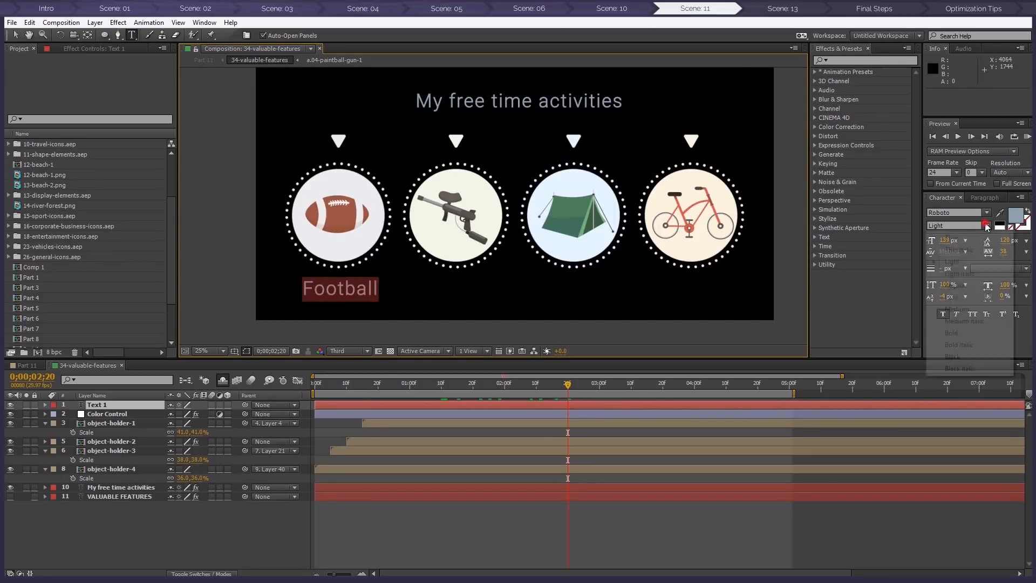
left_click(955, 285)
left_click_drag(939, 241, 918, 241)
key("v")
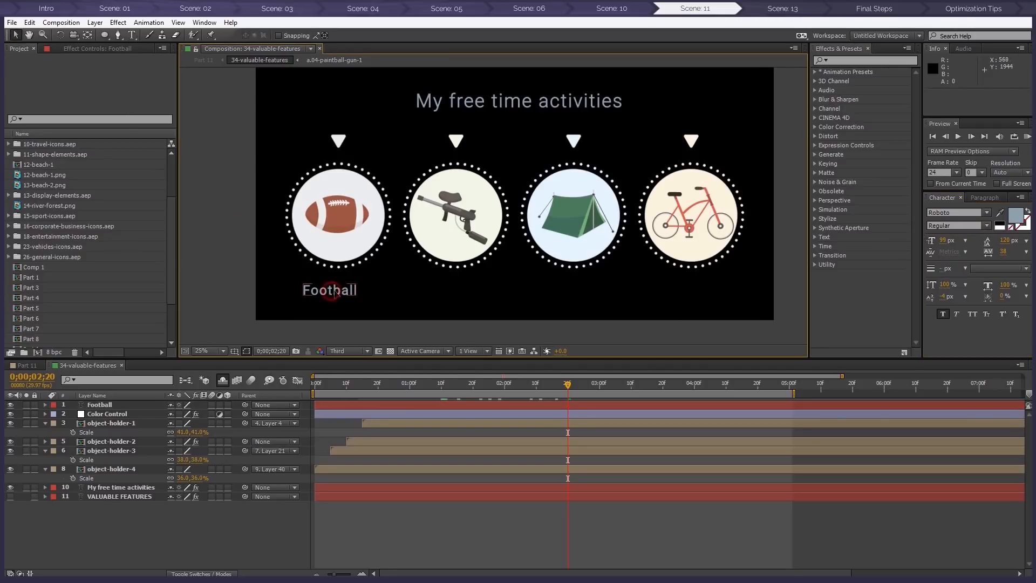
Show the rulers, place vertical guides through the four icons' centres, and centre the Football label on the first guide
left_click_drag(336, 292, 340, 287)
key("ctrl+r")
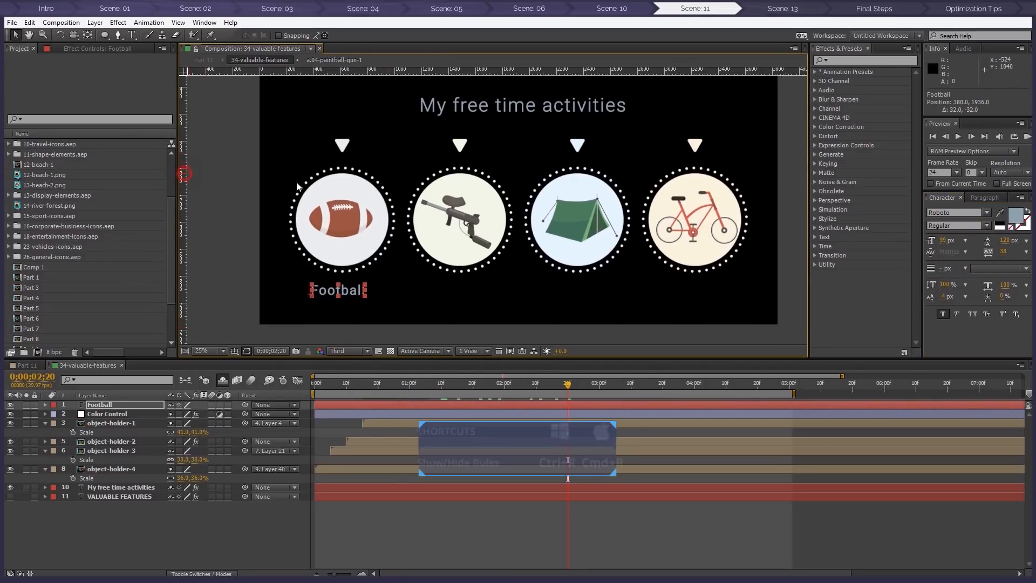
left_click_drag(183, 191, 696, 191)
left_click_drag(352, 290, 356, 292)
left_click(386, 304)
Animate the Football label upward, with position keyframes 188 px lower at frame 0 and at its resting place at 0;00;00;20
left_click_drag(566, 383, 309, 382)
left_click(352, 294)
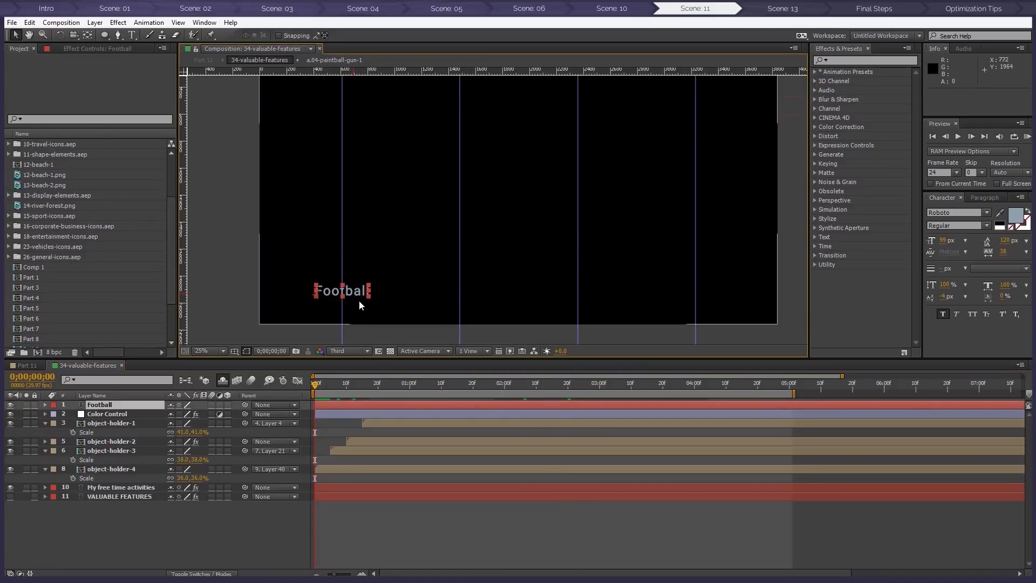
left_click_drag(324, 383, 377, 384)
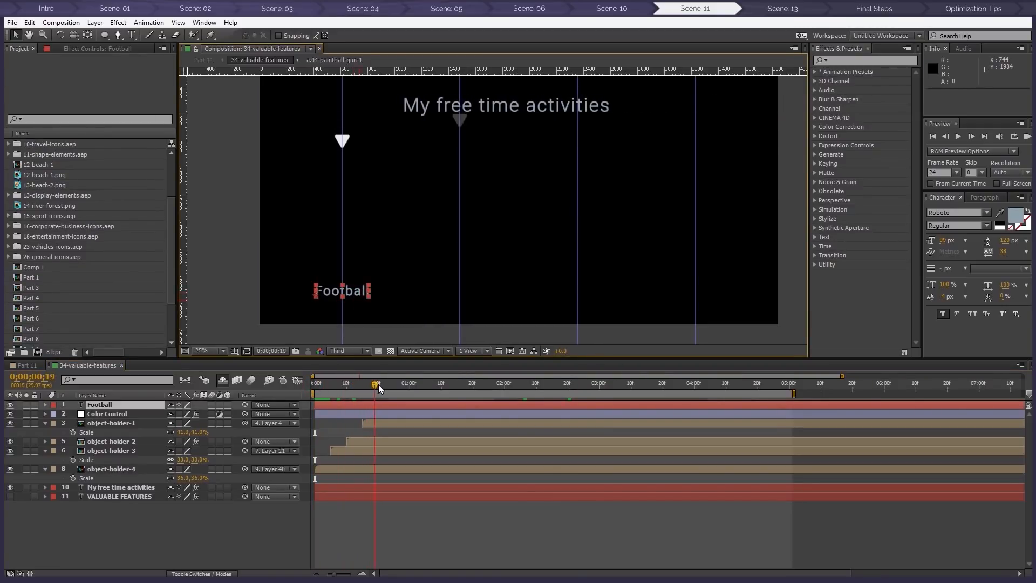
key("p")
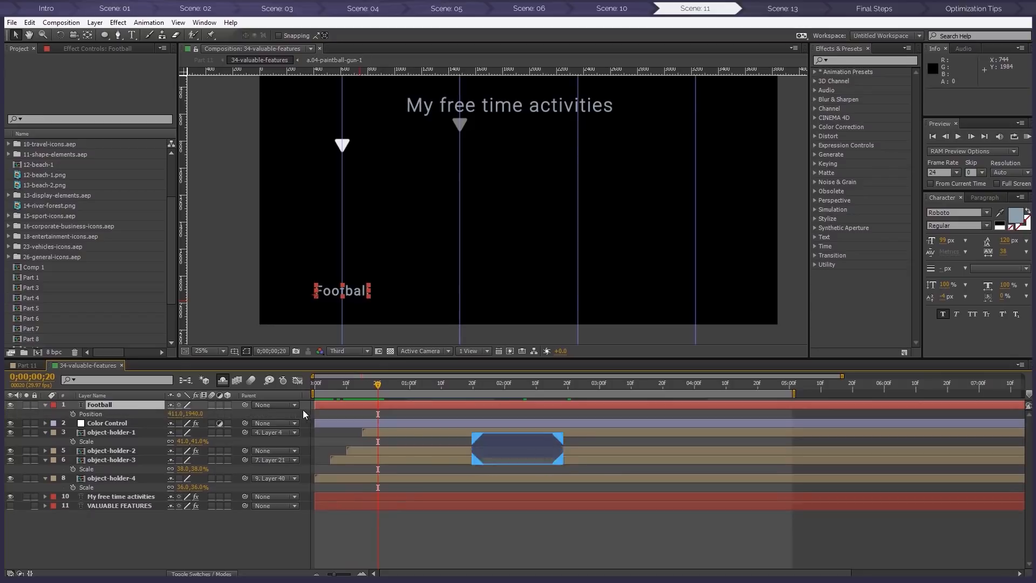
key("alt+shift+p")
left_click_drag(376, 390, 306, 384)
left_click_drag(350, 294, 350, 320)
Fade in the Football label with opacity keyframes of 0% at frame 0 and 100% at 0;00;00;20
left_click_drag(317, 383, 378, 384)
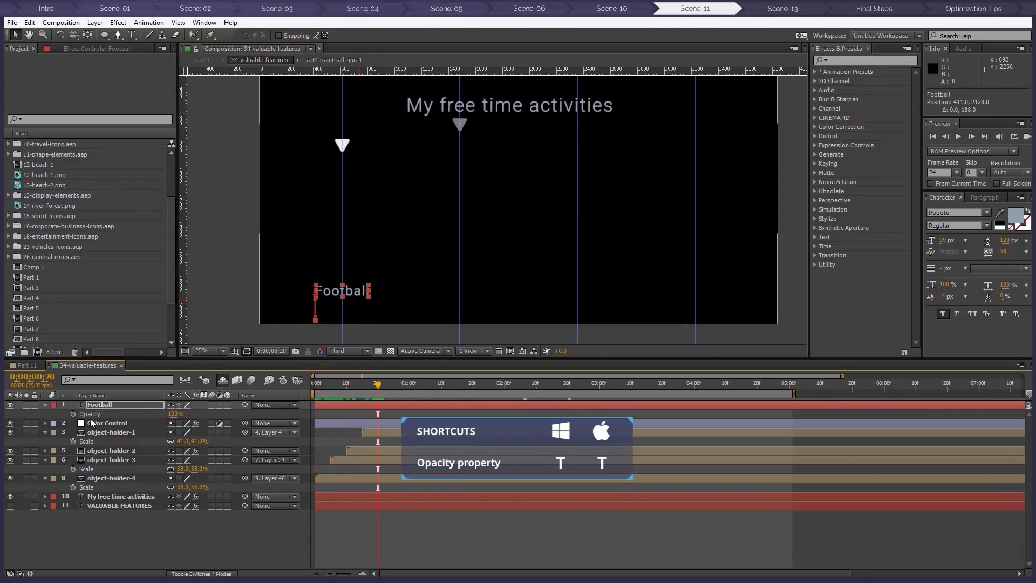
key("t")
left_click(316, 384)
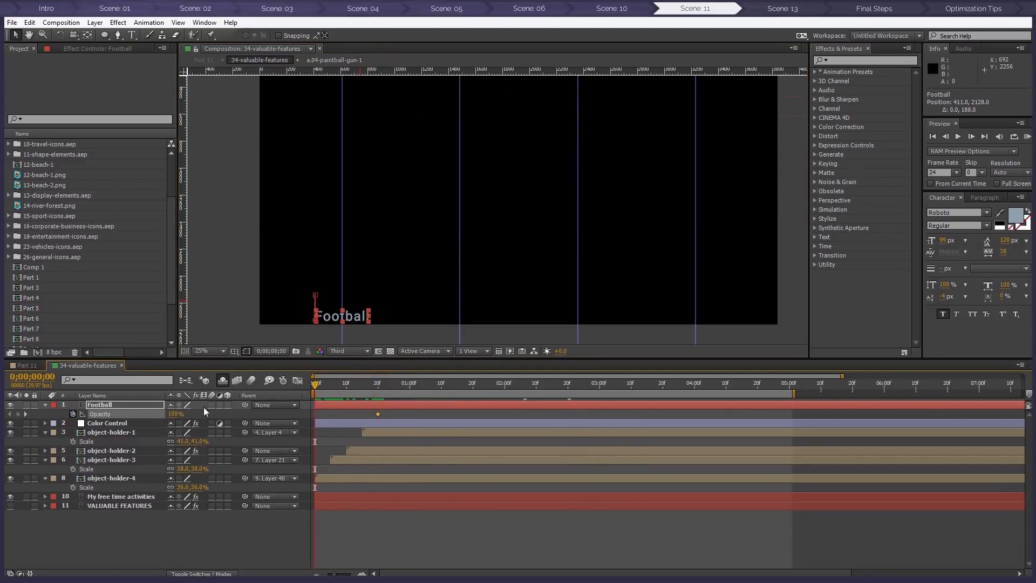
type("0")
key("Return")
Shift the Football layer to start at 0;00;01;00 and duplicate it three times
left_click_drag(317, 383, 448, 403)
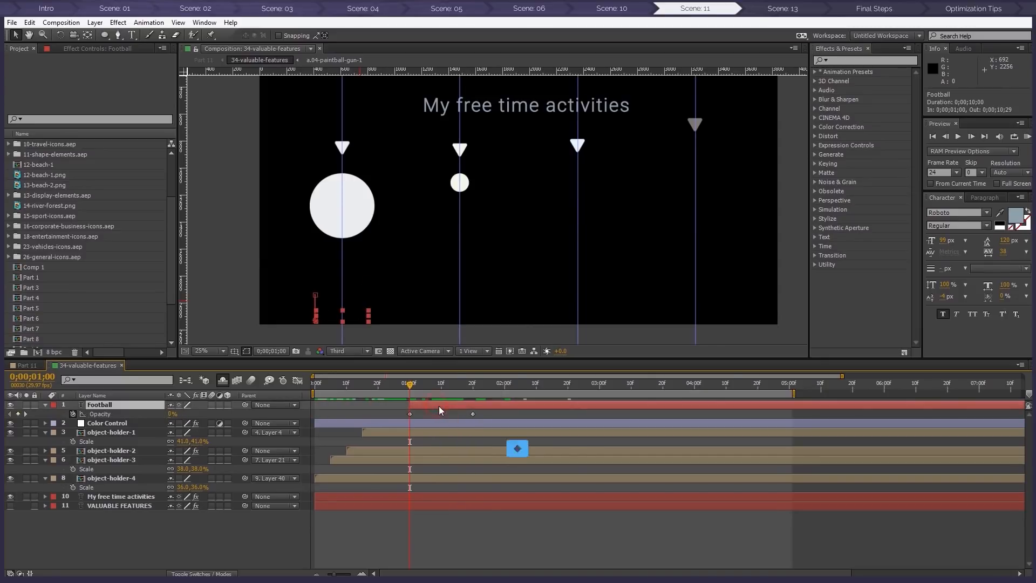
key("ctrl+d")
key("ctrl+d")
key("ctrl+d")
Spread the three label copies and their position keyframes under the remaining icons, and change their texts to Paintball, Tourism and Bicycle
left_click_drag(423, 390, 471, 390)
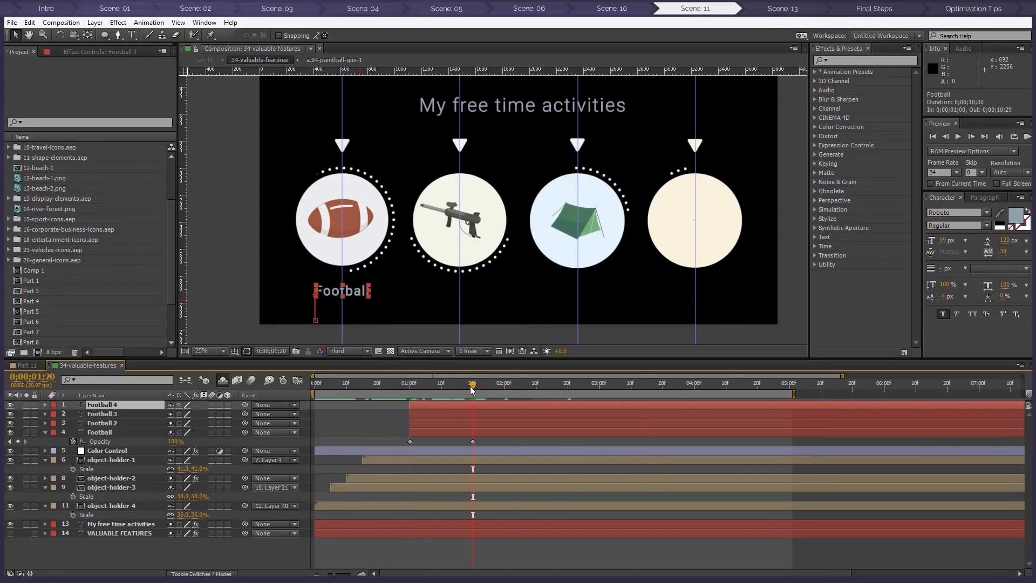
left_click(429, 420, "shift")
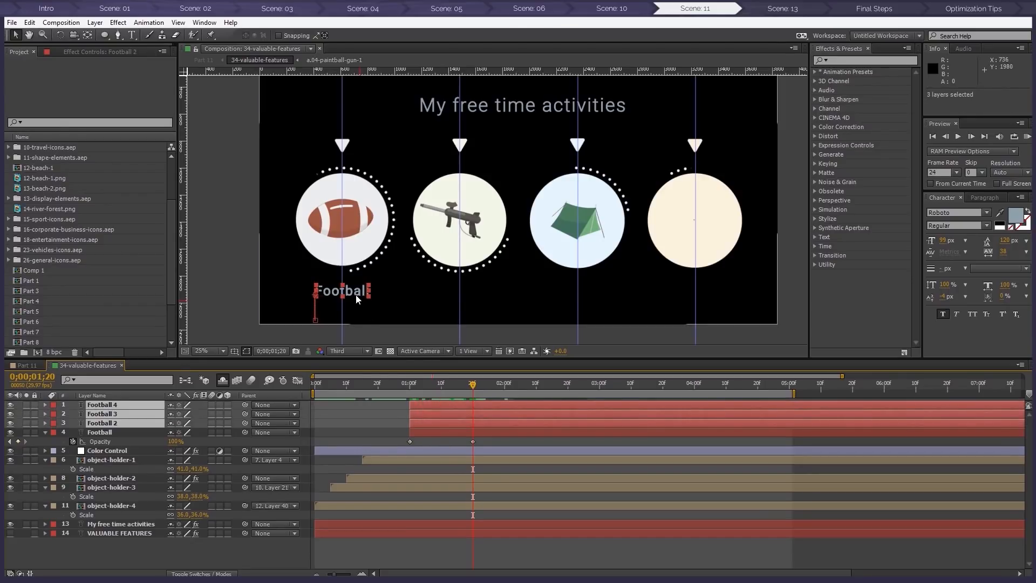
key("u")
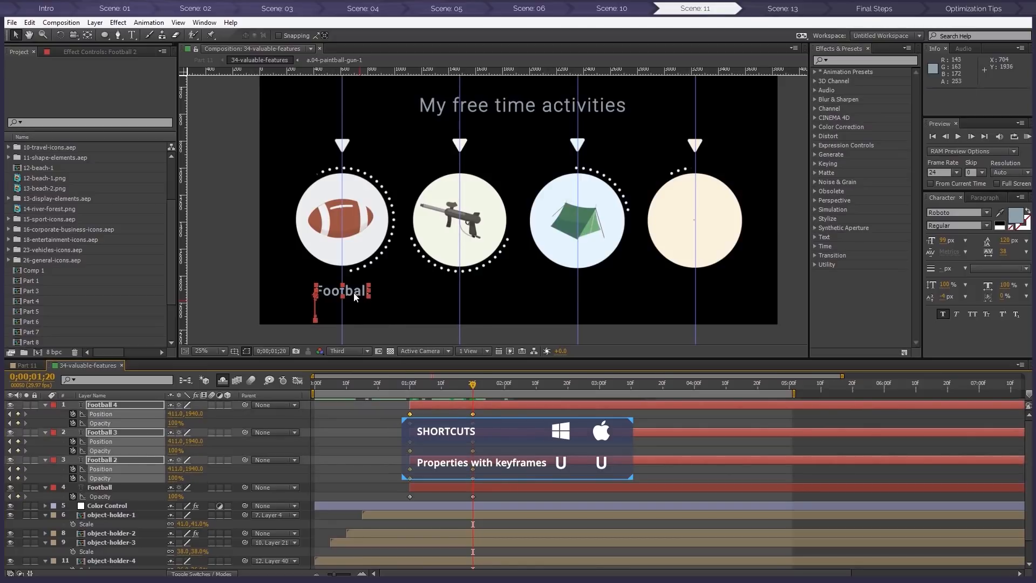
left_click_drag(416, 296, 534, 295)
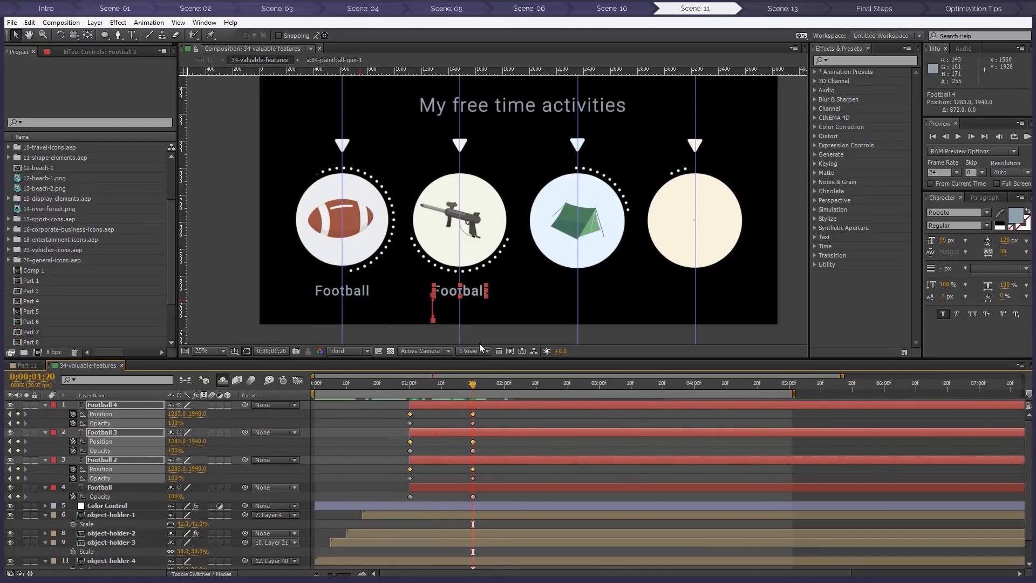
left_click(463, 459, "ctrl")
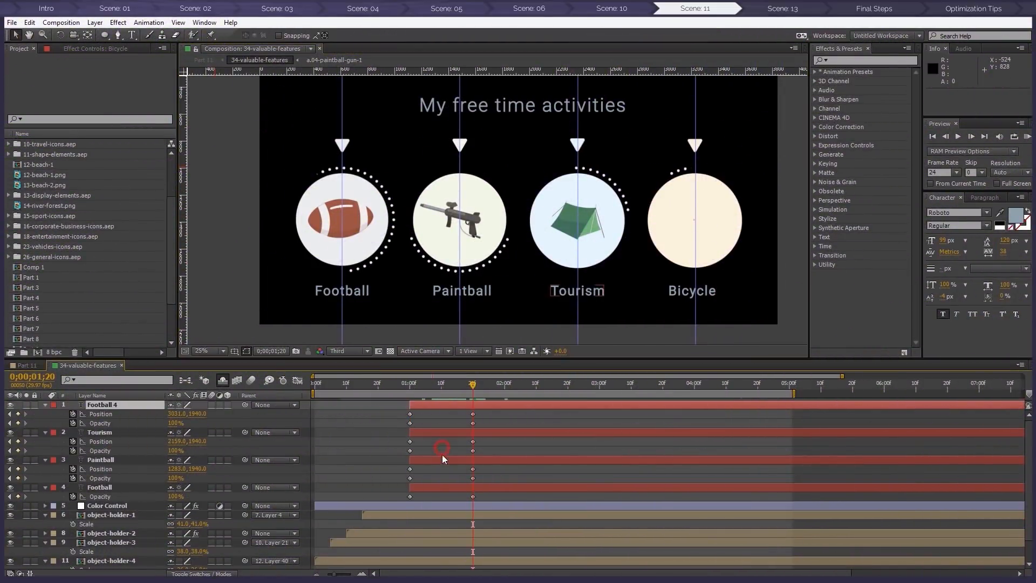
Stagger the Paintball, Tourism and Bicycle layers five frames apart after Football, with Bicycle starting at 0;00;01;15, and preview the timing
left_click(443, 459)
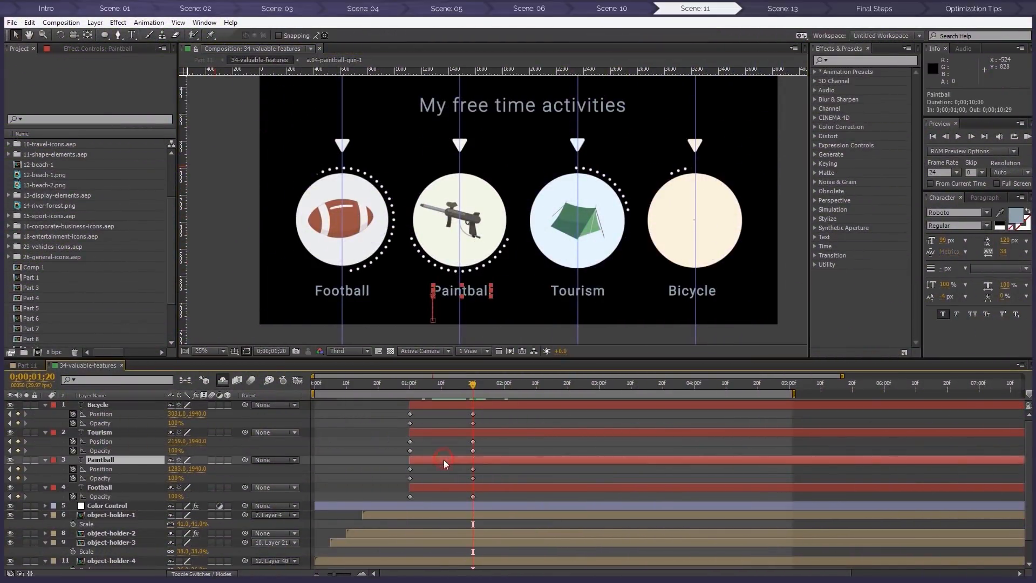
left_click(450, 405, "ctrl")
left_click(451, 432, "ctrl")
left_click_drag(463, 388, 446, 384)
scroll(422, 469, "up", 1)
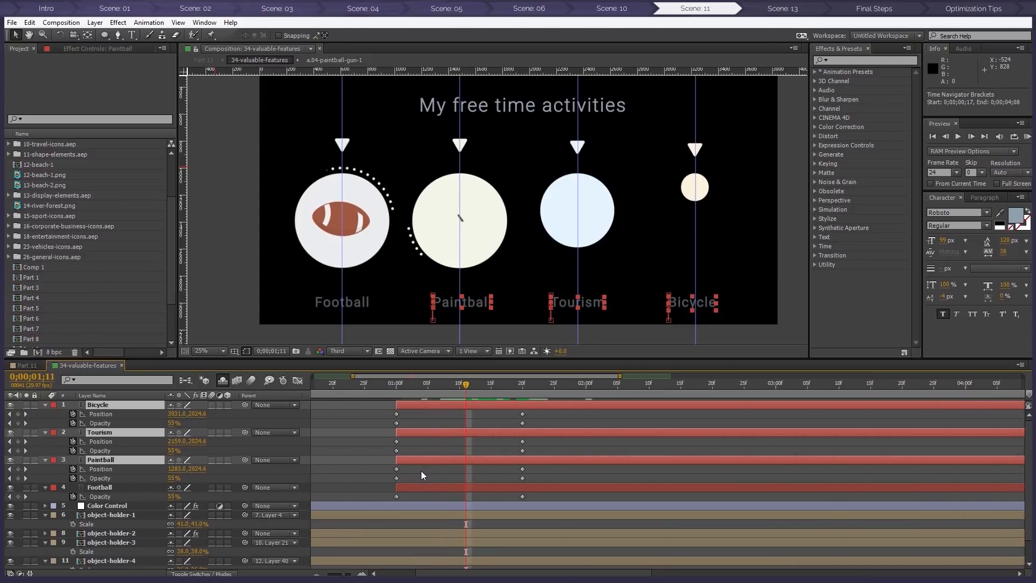
mouse_move(416, 460)
left_mouse_down()
mouse_move(450, 459)
mouse_move(512, 408)
left_mouse_up()
left_click(444, 462, "ctrl")
left_click(477, 405)
scroll(510, 300, "down", 1)
left_click_drag(465, 384, 582, 384)
left_click_drag(485, 380, 433, 379)
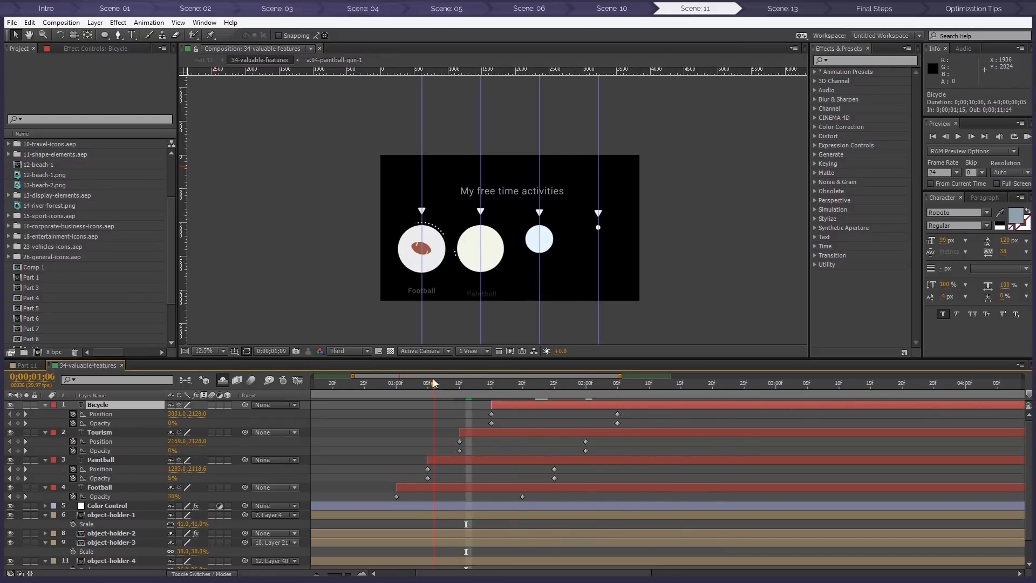
Return to the Part 11 composition and move the 34-valuable-features layer up to position 960, 484
left_click(202, 61)
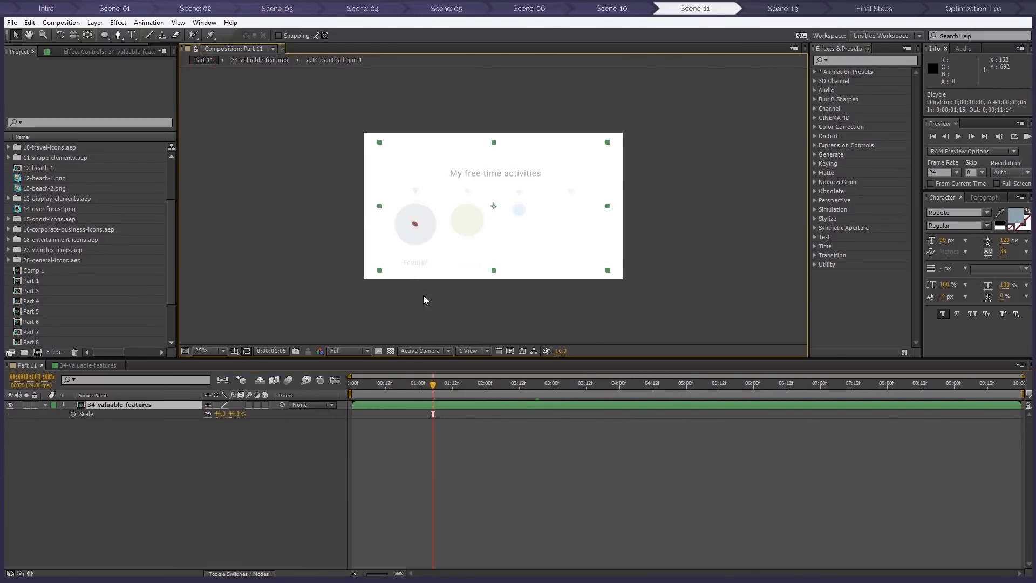
left_click_drag(433, 382, 520, 386)
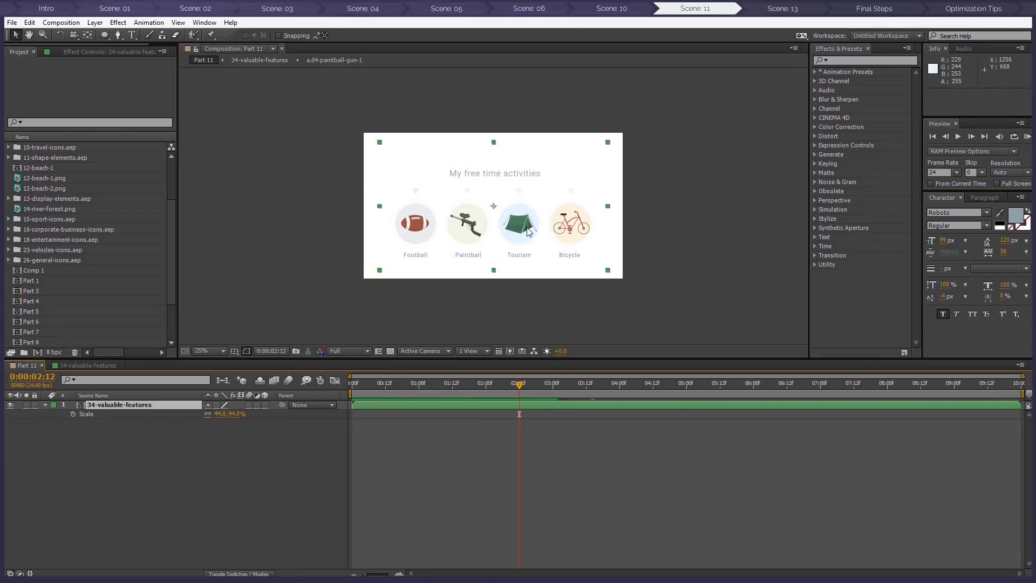
left_click_drag(529, 225, 528, 217)
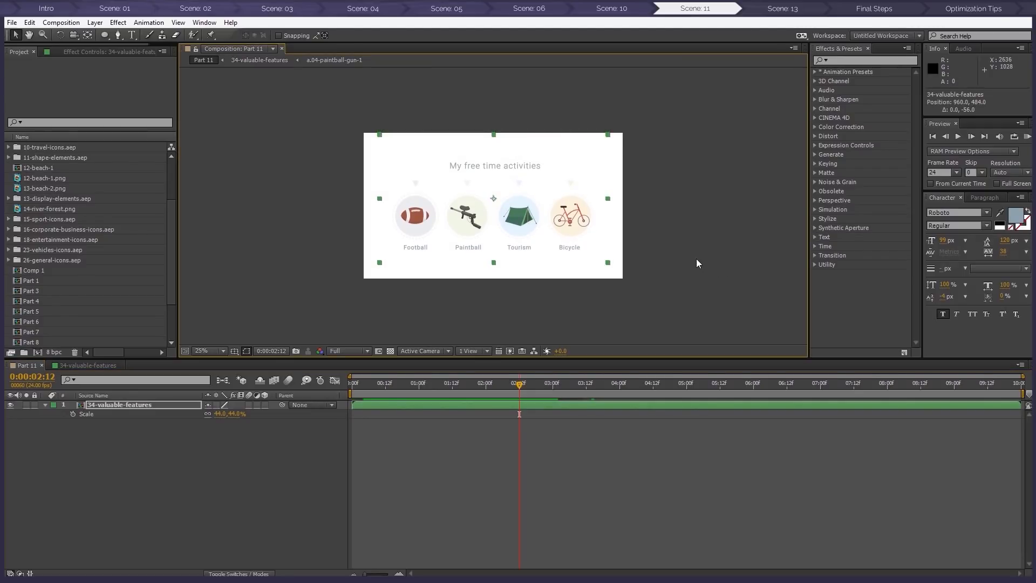
left_click(690, 254)
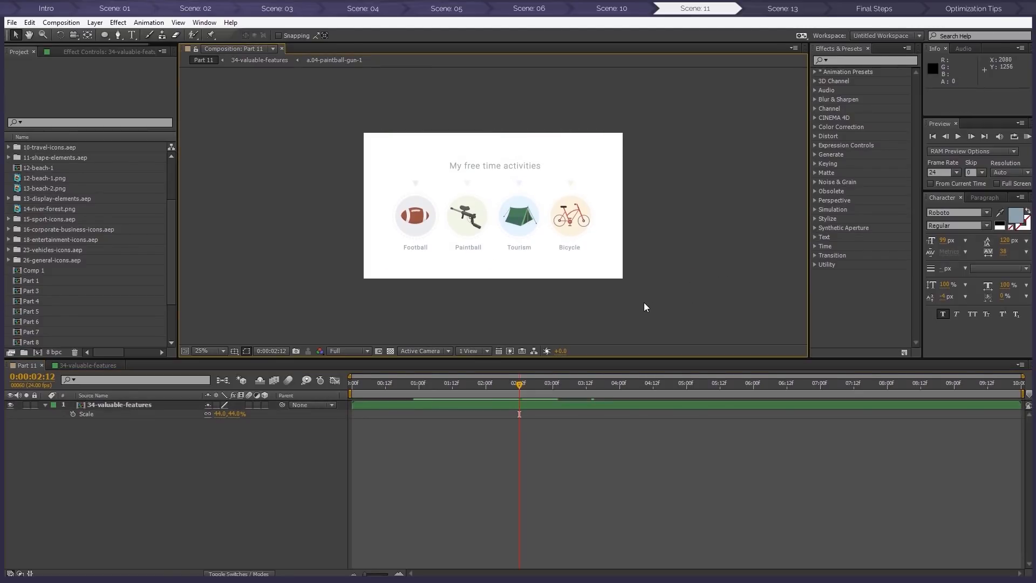
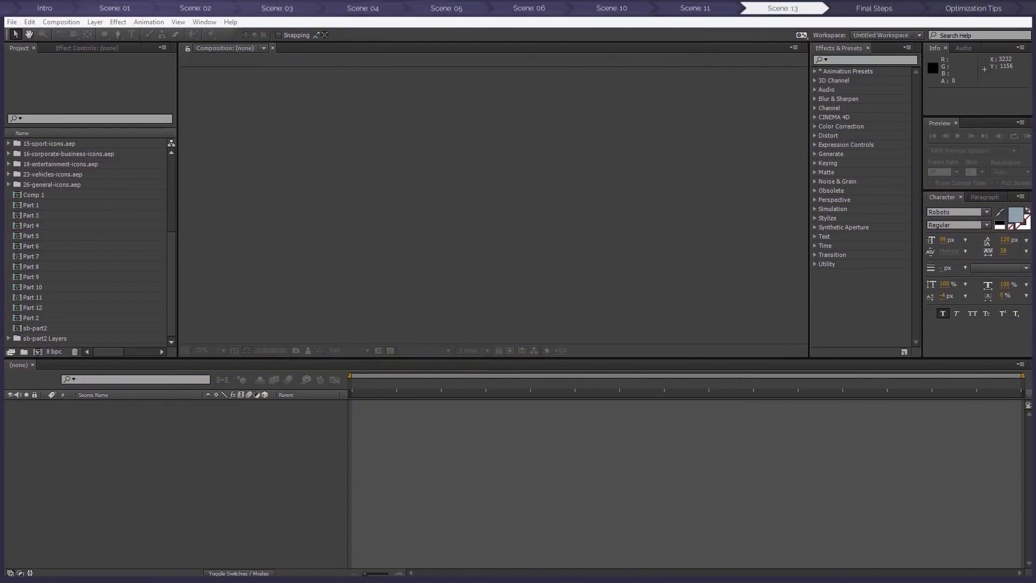
Create a new composition named Part 13 with the HDTV 1080 24 preset, a 10-second duration and a white background
left_click(39, 351)
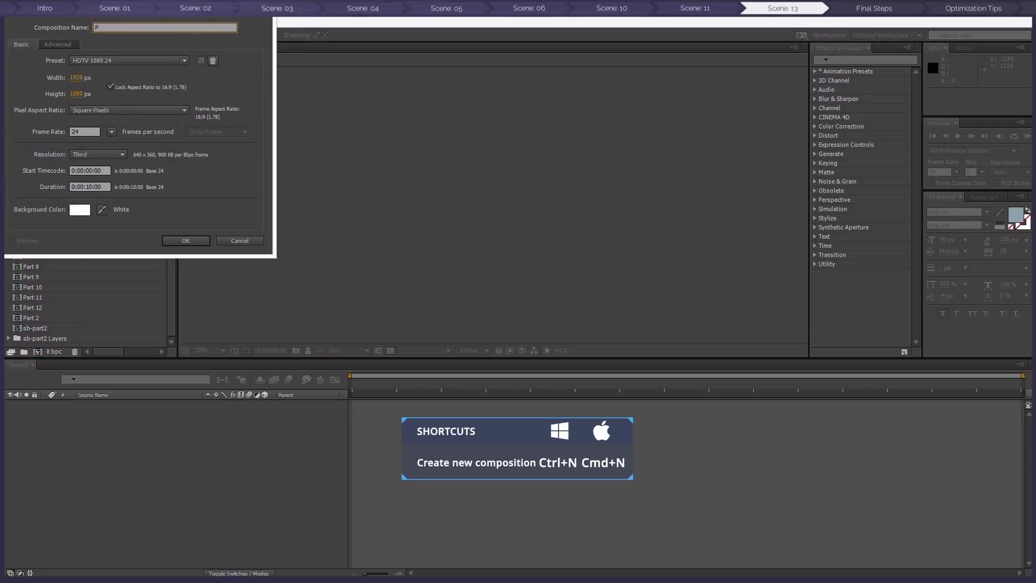
left_click(196, 245)
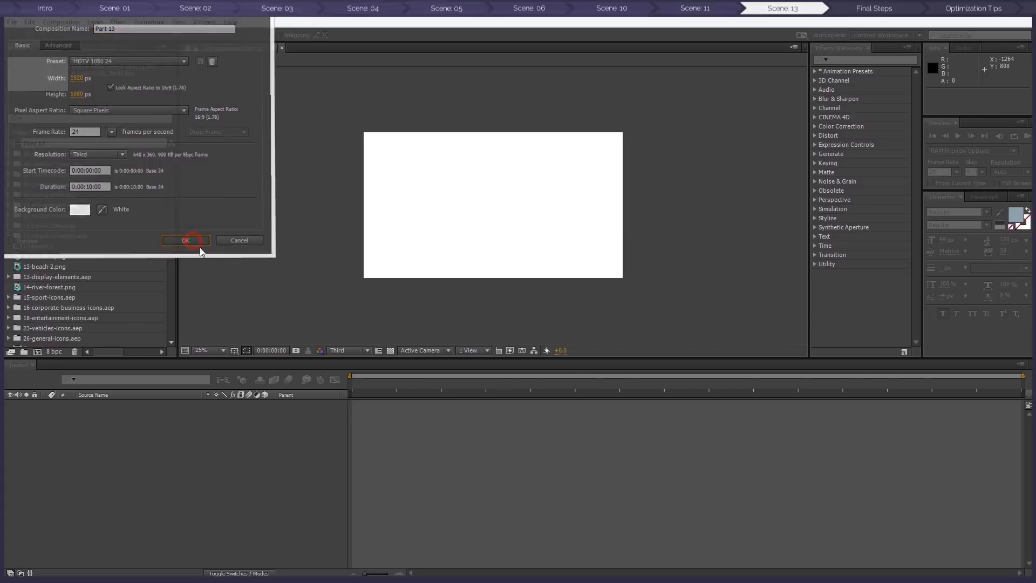
left_click(231, 232)
scroll(83, 225, "up", 2)
Switch to the 03-Element-Guides-(Help) folder, open 06-Typography.png and examine the typography title designs up close
left_click_drag(1031, 227, 475, 43)
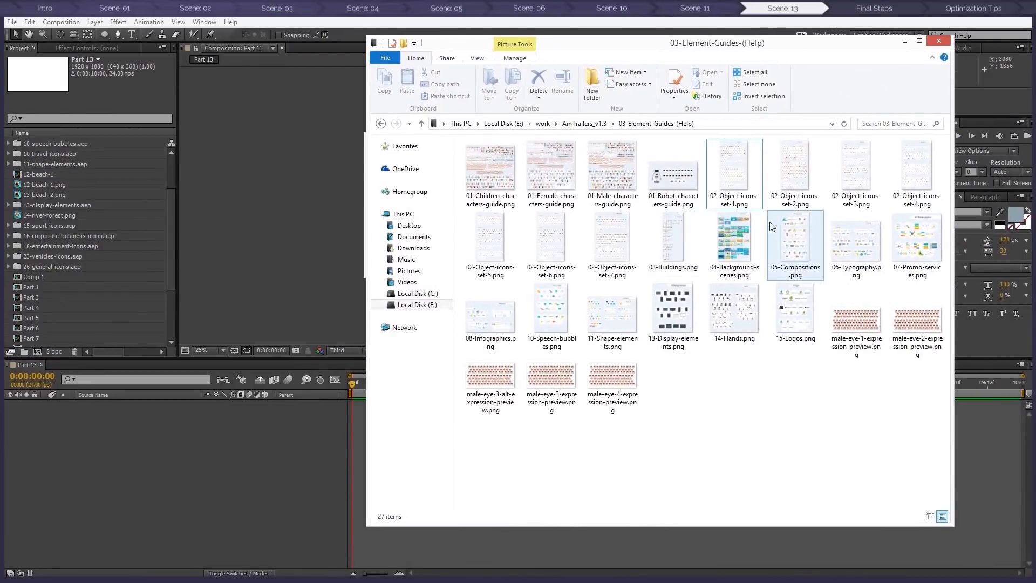
left_click(750, 194)
left_click(856, 243)
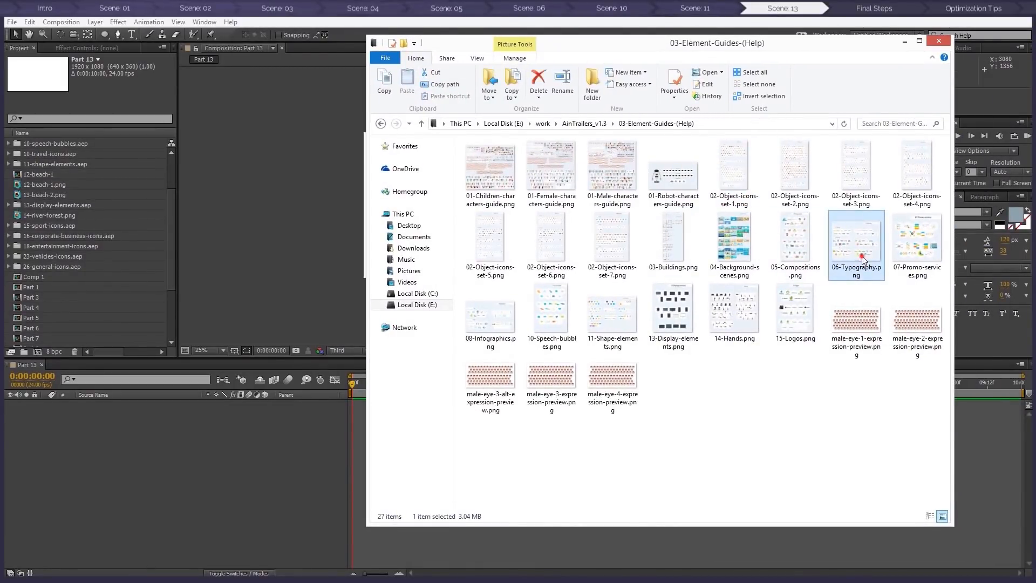
double_click(856, 243)
left_click_drag(683, 374, 929, 464)
scroll(669, 321, "up", 4)
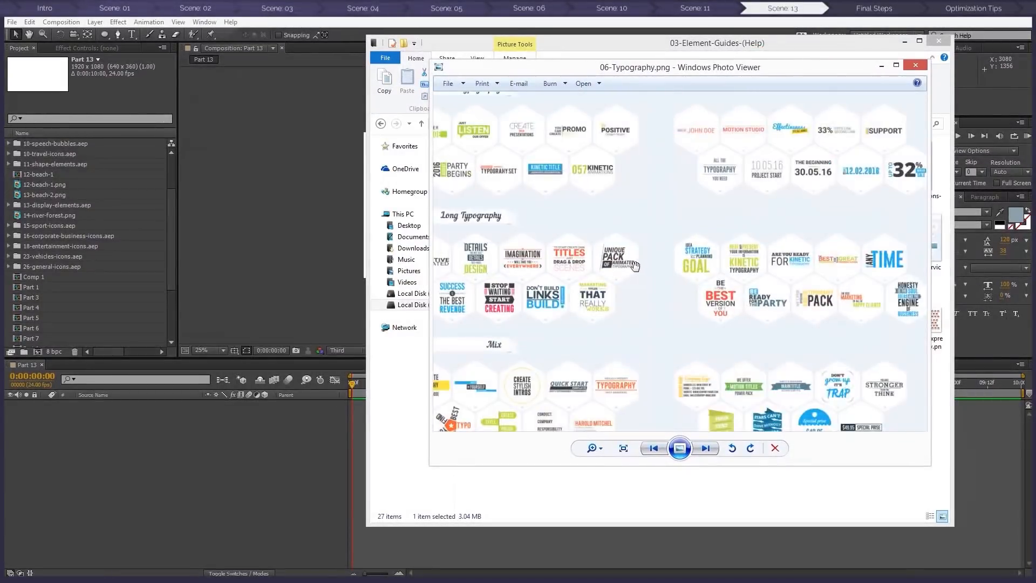
scroll(534, 178, "up", 2)
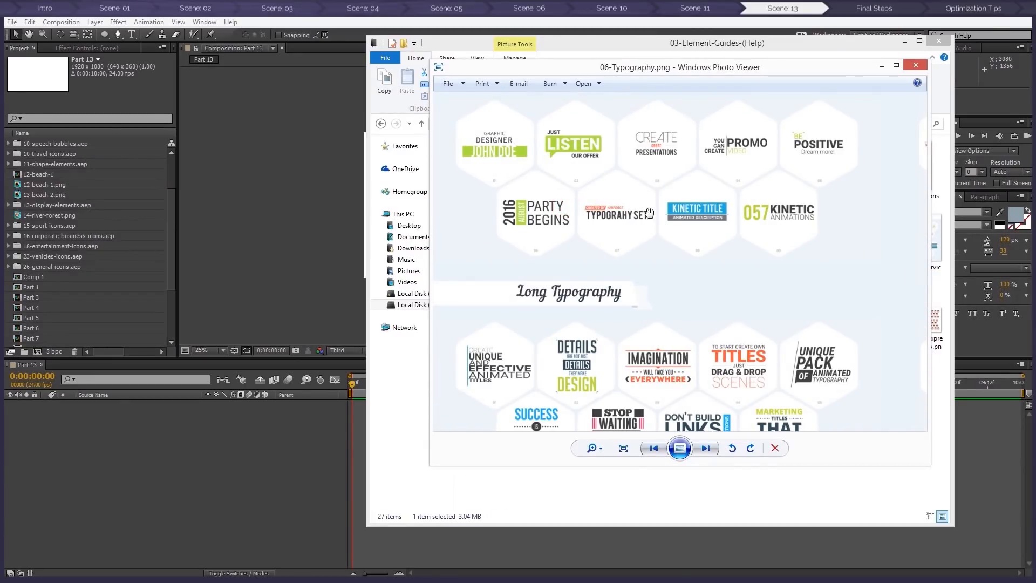
Close the typography guide and examine the 02-Object-icons guide images, from set 2 through set 5, for a business icon
left_click(920, 69)
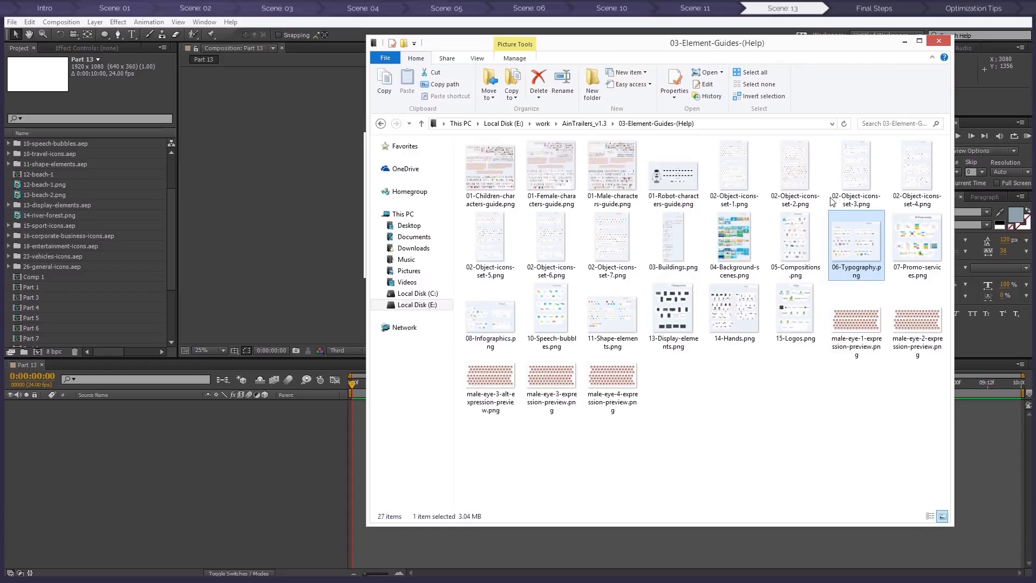
double_click(796, 172)
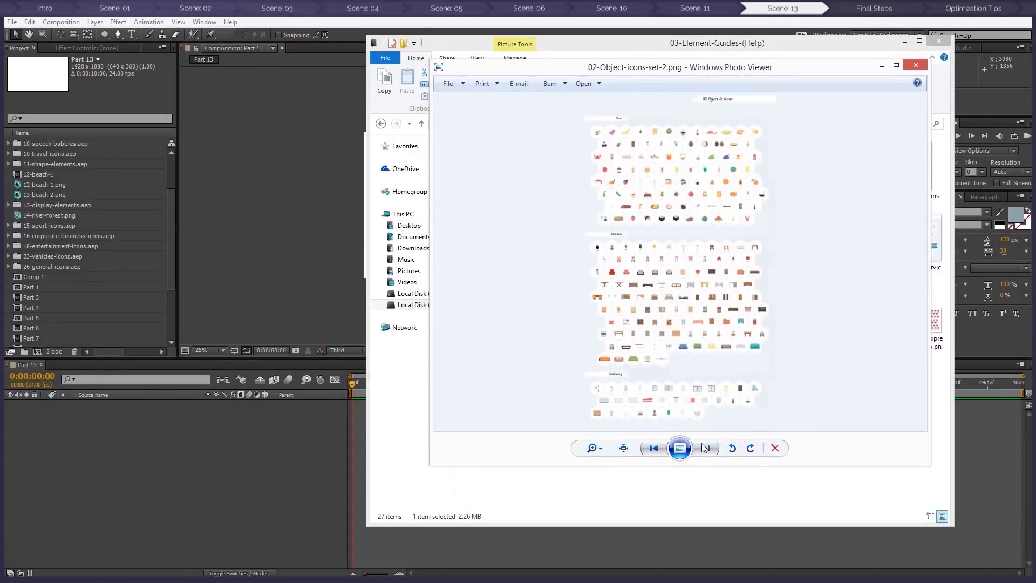
left_click(706, 449)
left_click(706, 449)
left_click(705, 448)
scroll(712, 161, "up", 5)
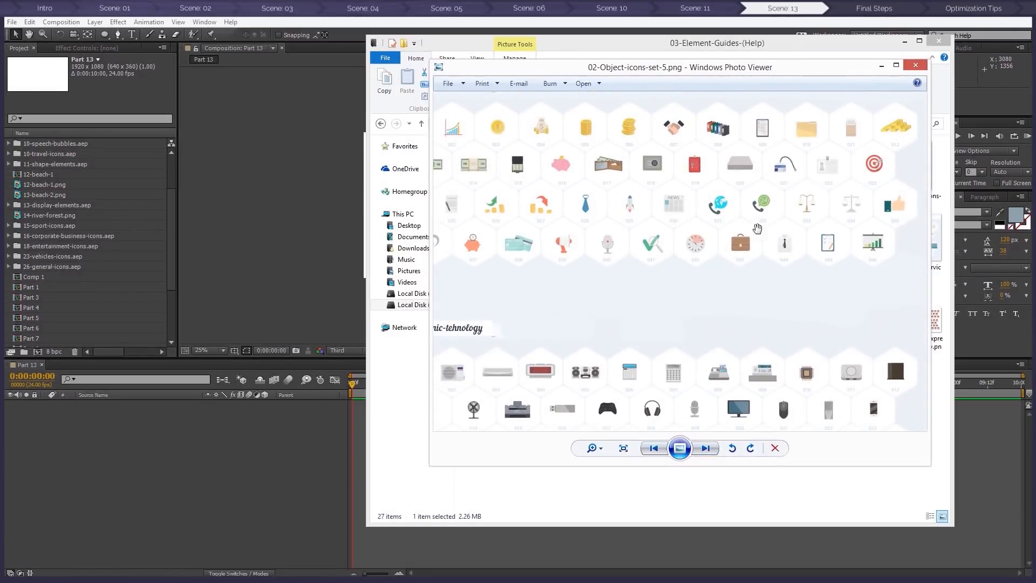
left_click(918, 63)
left_click_drag(634, 47, 1035, 135)
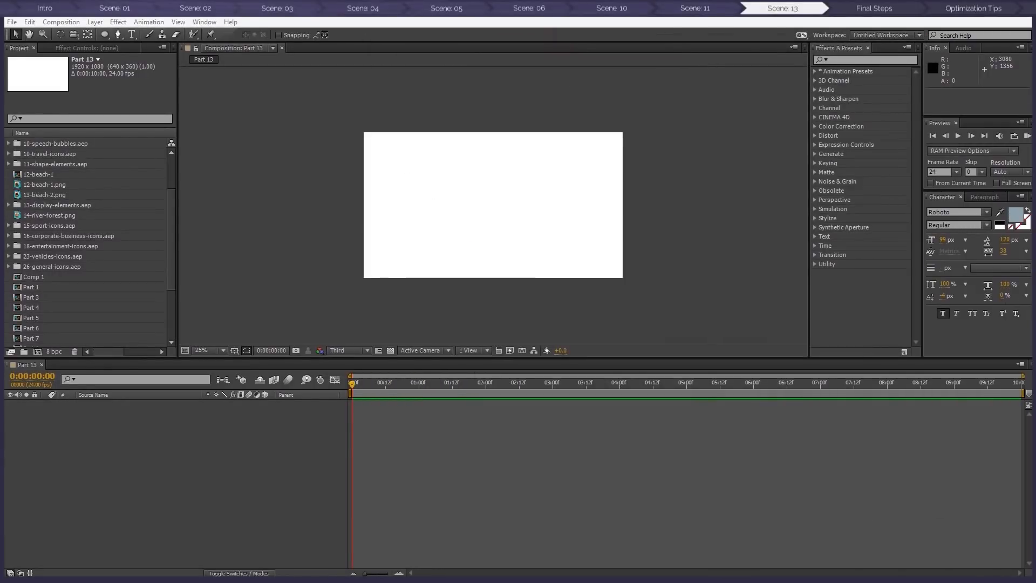
Add the 07-short-typo-7 composition from the 01-short folder of 06-typography.aep to the Part 13 timeline
left_click(48, 154)
scroll(63, 226, "up", 2)
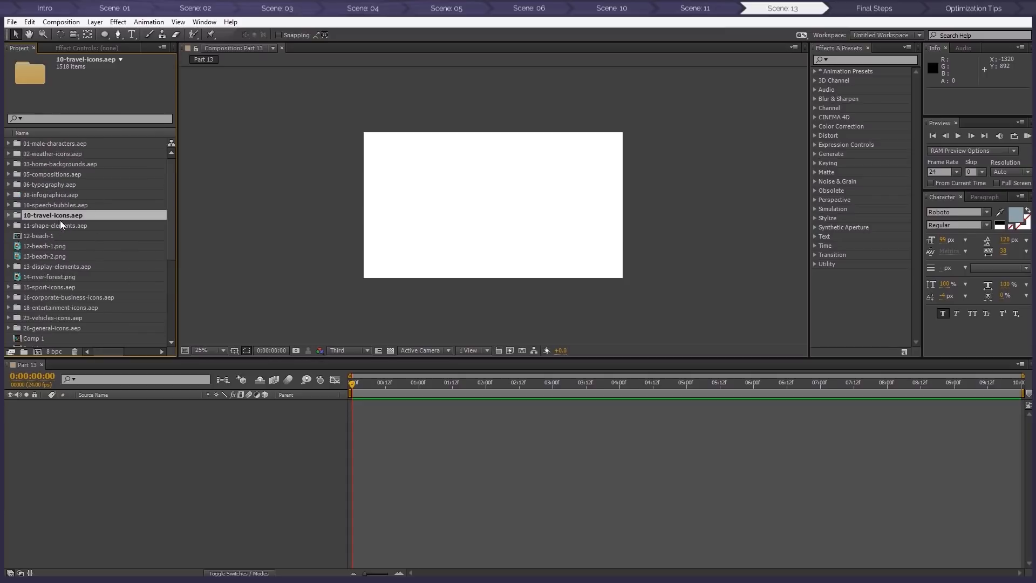
left_click(31, 184)
left_click(8, 185)
left_click(19, 205)
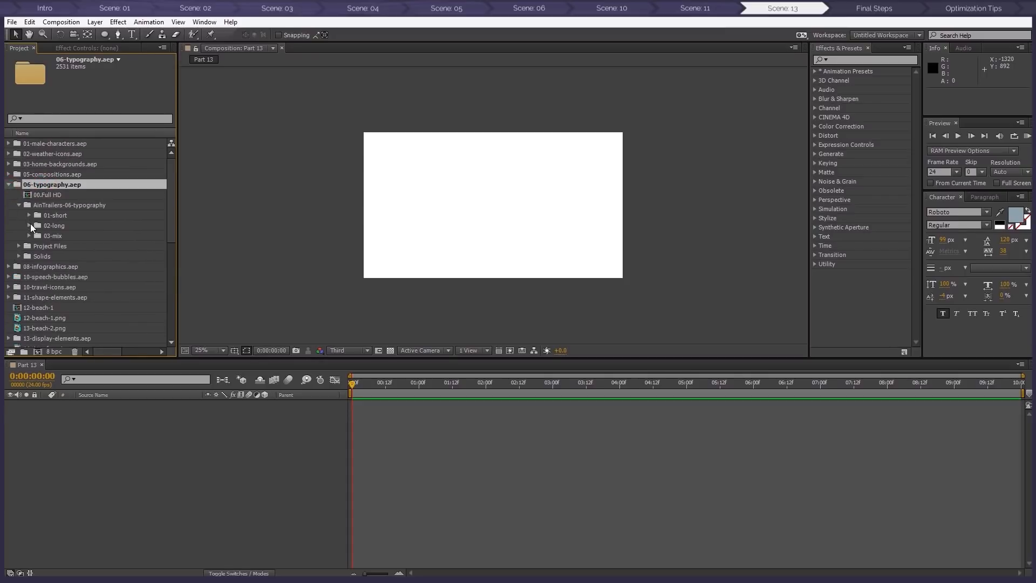
left_click(29, 216)
scroll(33, 224, "down", 2)
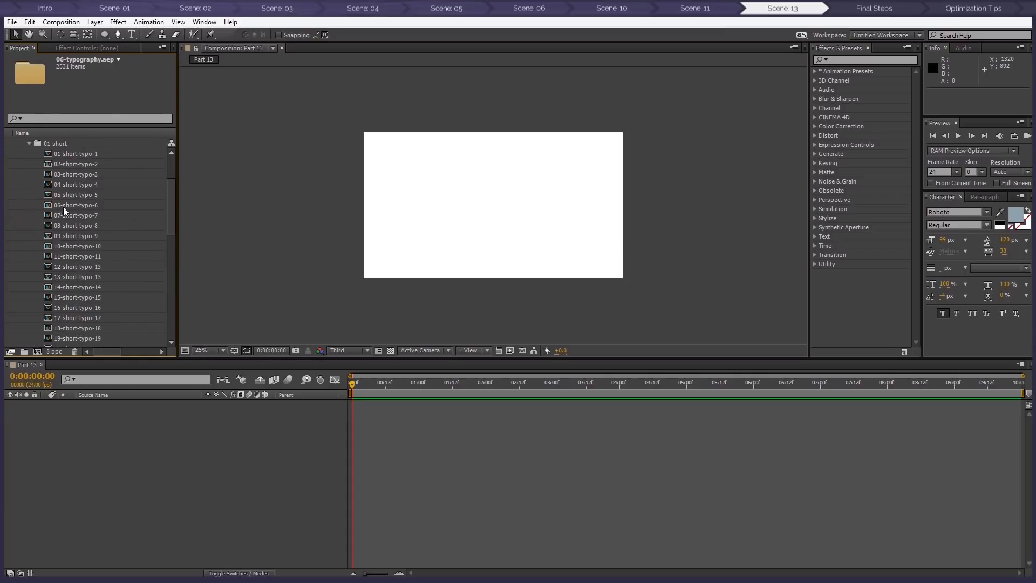
left_click_drag(66, 214, 222, 428)
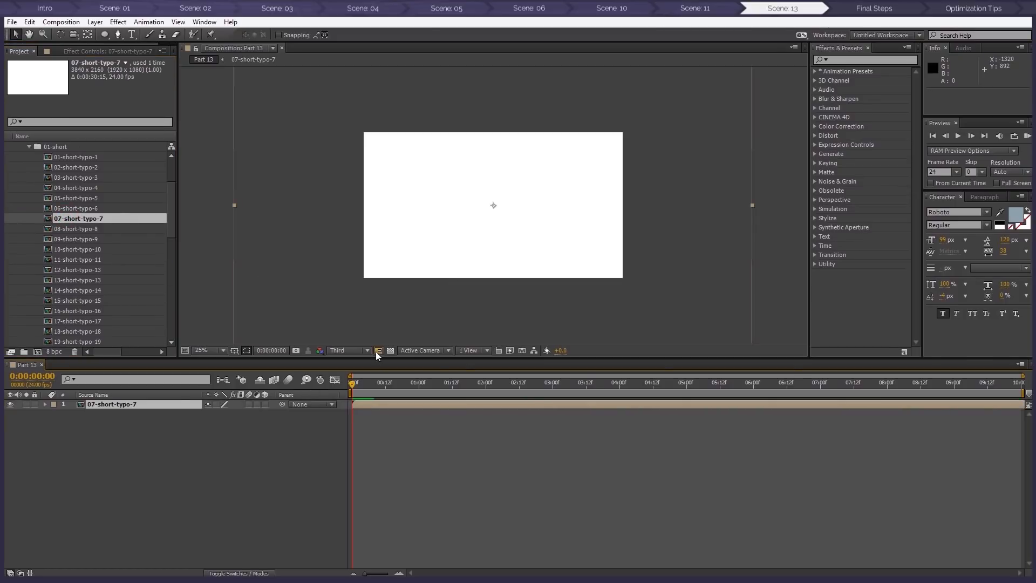
Scale the 07-short-typo-7 layer to 30% and move it to the right half of the frame
key("s")
mouse_move(226, 417)
left_mouse_down()
mouse_move(239, 417)
mouse_move(216, 420)
left_mouse_up()
left_click_drag(361, 383, 553, 384)
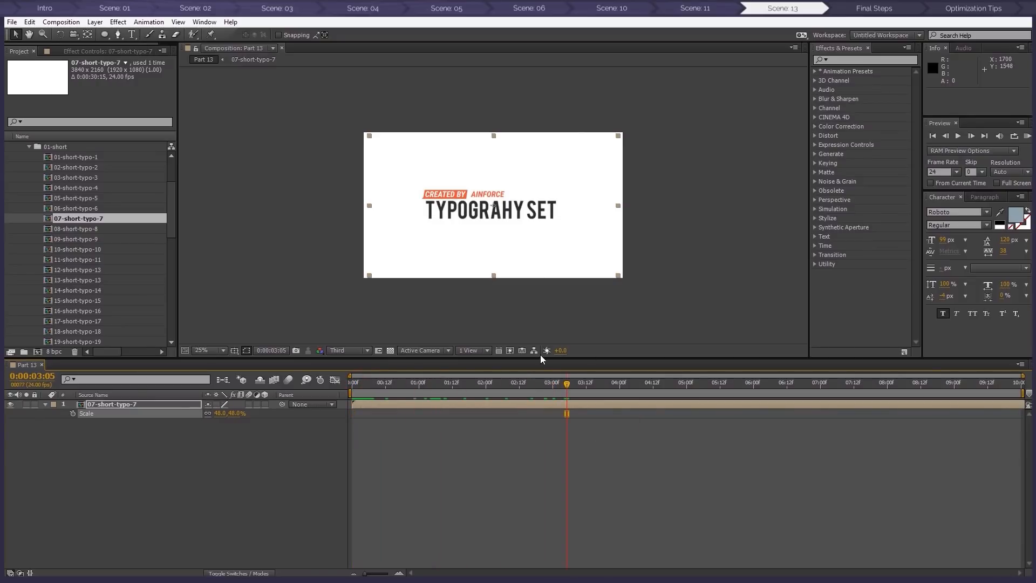
left_click(219, 413)
type("30")
key("Return")
left_click_drag(493, 211, 557, 211)
left_click(685, 210)
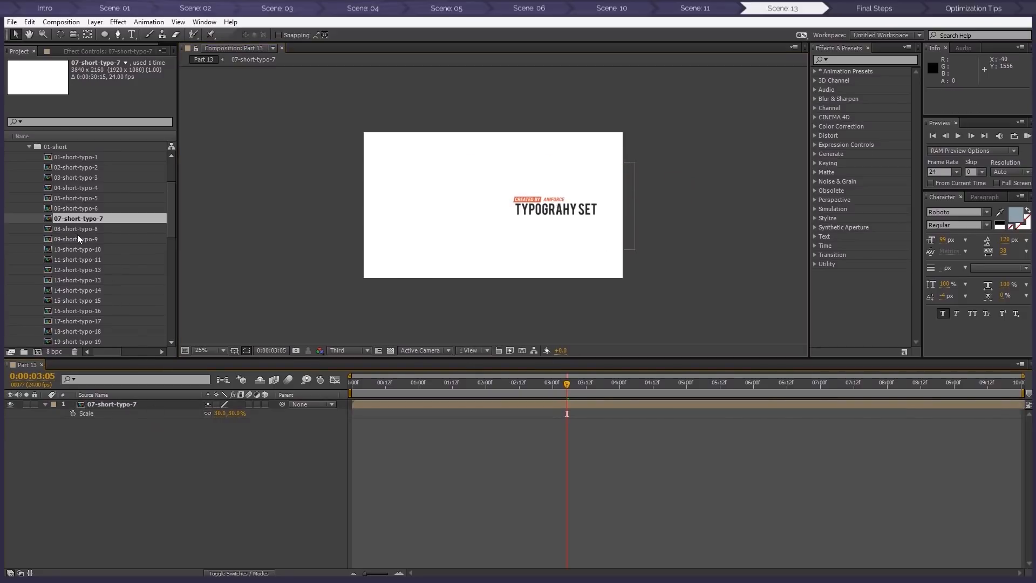
Add the animated a.43-briefcase icon from 16-corporate-business-icons.aep to Part 13, below the title layer
left_click(30, 148)
left_click(8, 187)
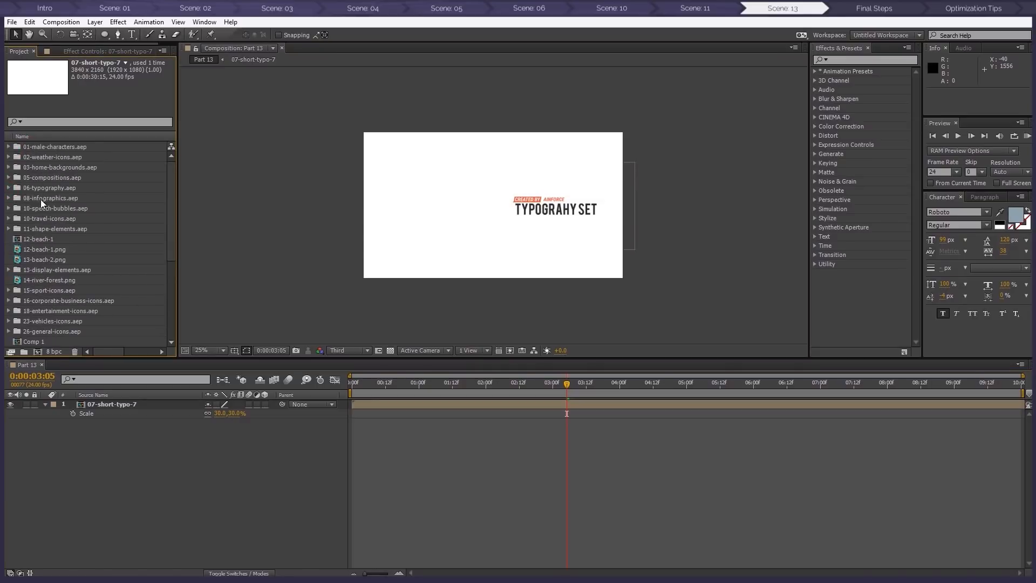
left_click(72, 300)
left_click(9, 300)
left_click(19, 260)
scroll(91, 276, "down", 10)
left_click_drag(85, 299, 151, 423)
Scale the briefcase layer to 54% and move it left to position 656, 540, leaving its source folder collapsed
key("s")
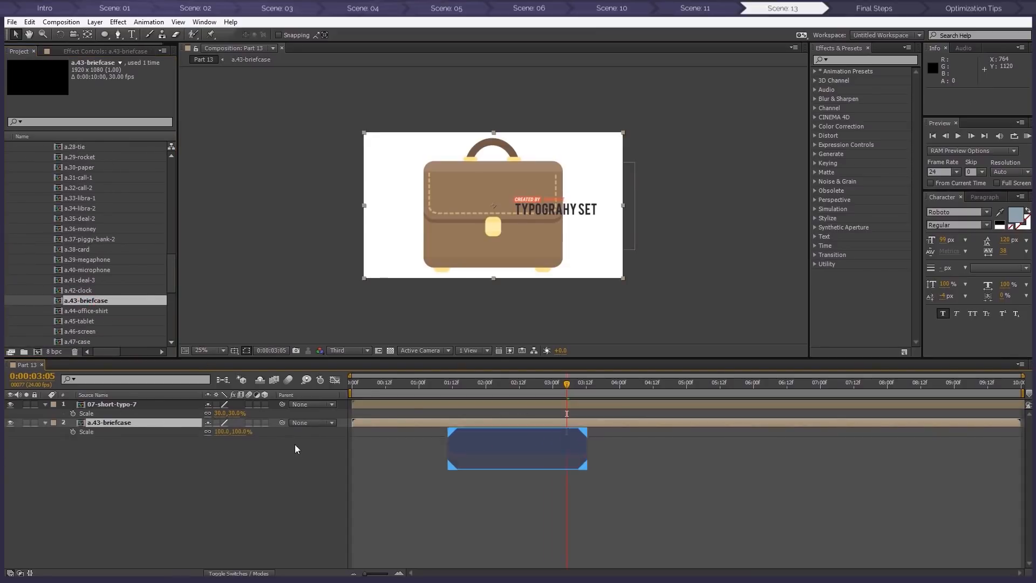
left_click_drag(222, 432, 197, 435)
left_click_drag(505, 231, 465, 231)
scroll(81, 242, "up", 15)
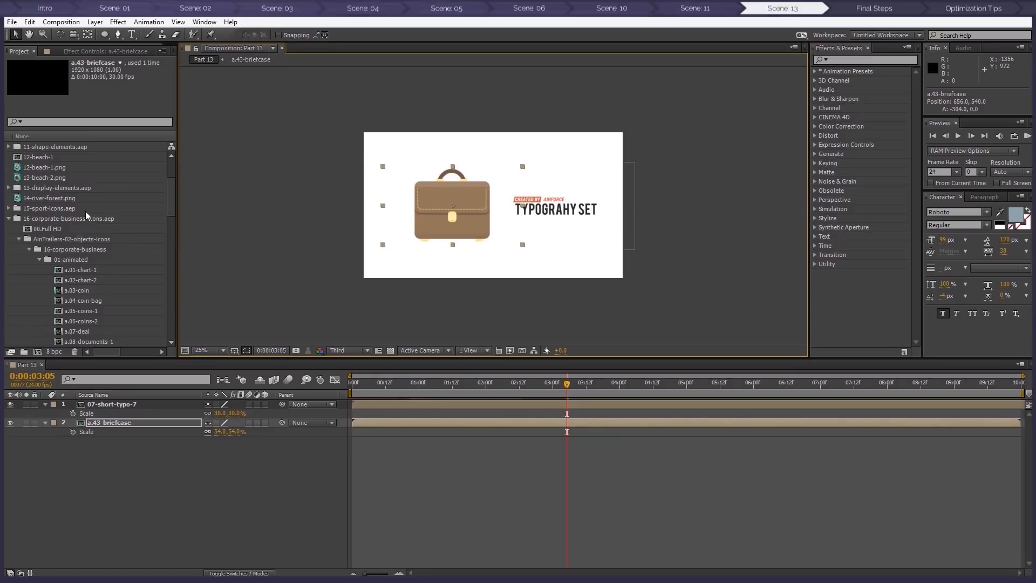
left_click(10, 280)
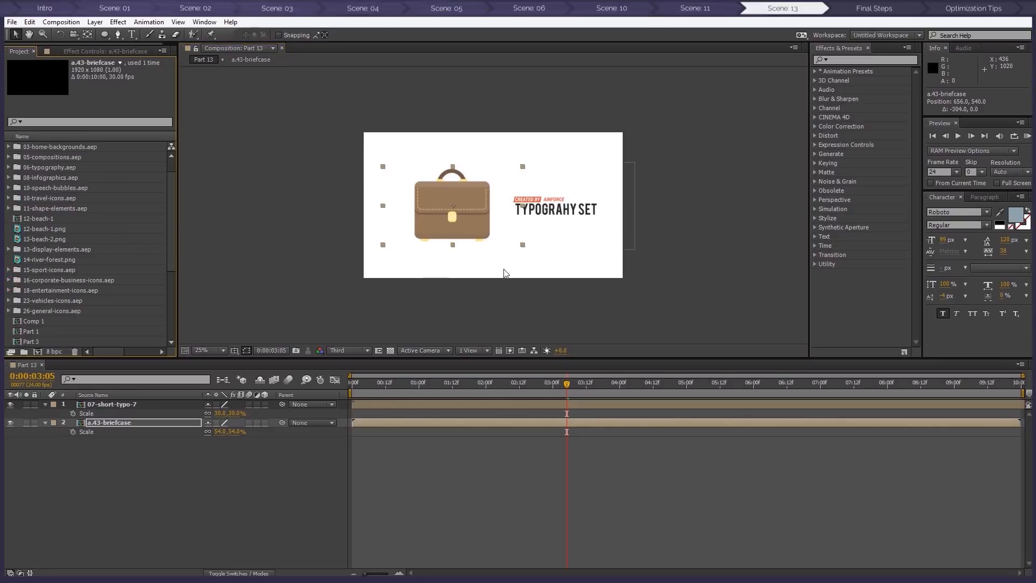
Shift both the briefcase and the typography title slightly left in the frame
left_click(464, 206)
left_click_drag(452, 214, 442, 216)
left_click(575, 215)
left_click_drag(572, 216, 562, 216)
Open the 07-short-typo-7 composition, replace the CREATED BY text with I'M READY and center it in its orange banner
double_click(610, 229)
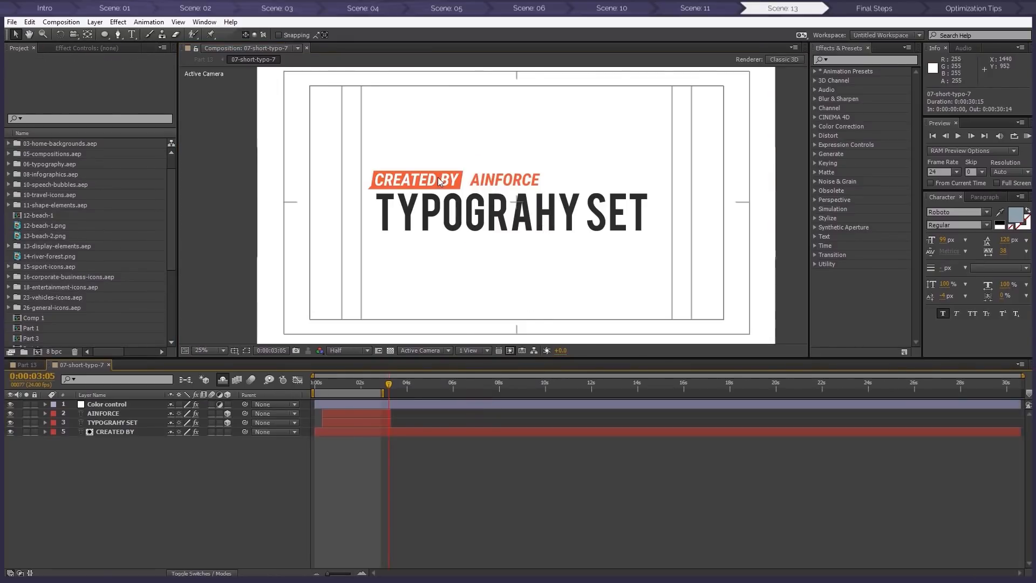
left_click(110, 413)
left_click(111, 432)
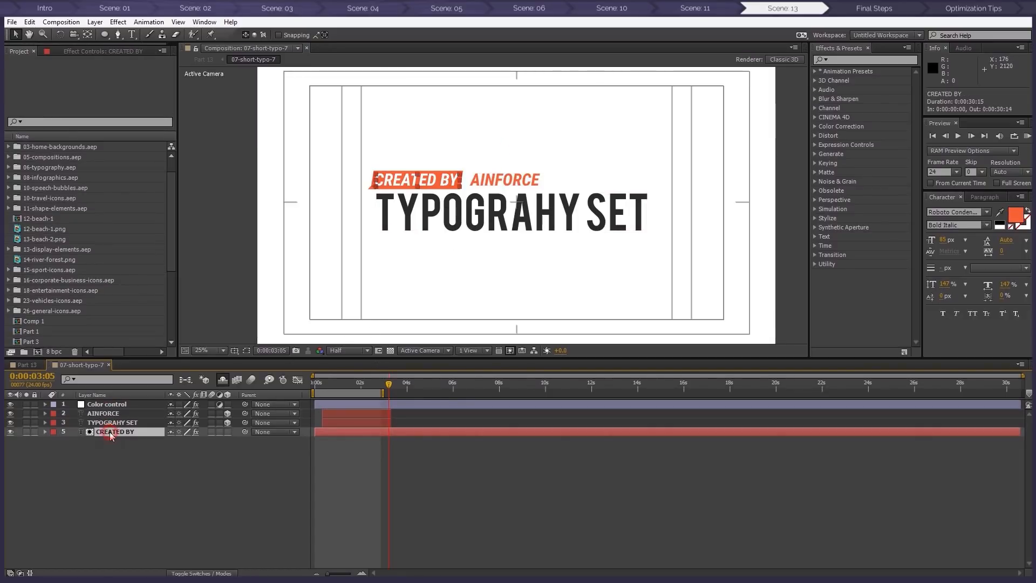
double_click(440, 183)
key("BackSpace")
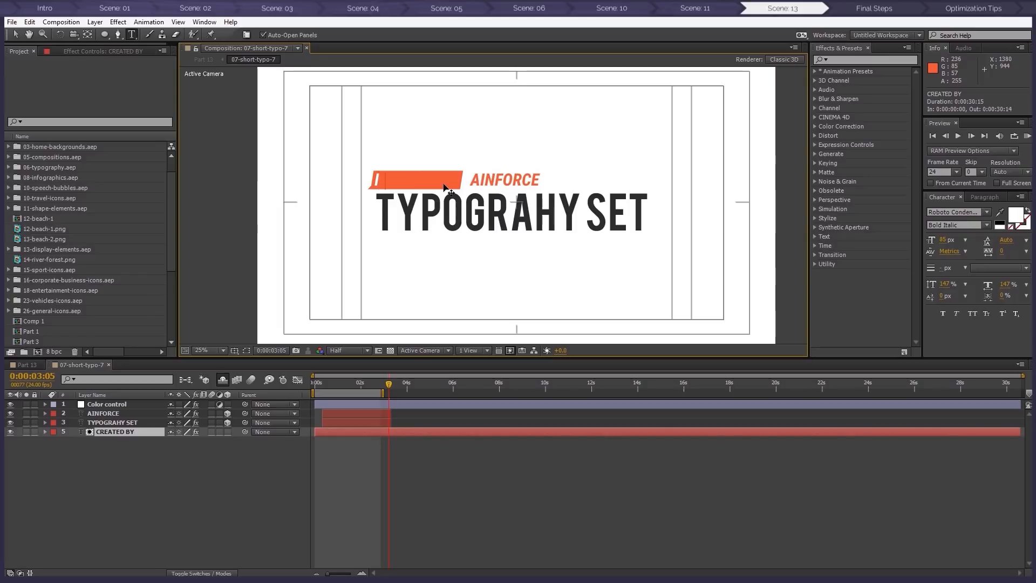
type("I'M READY")
left_click(17, 34)
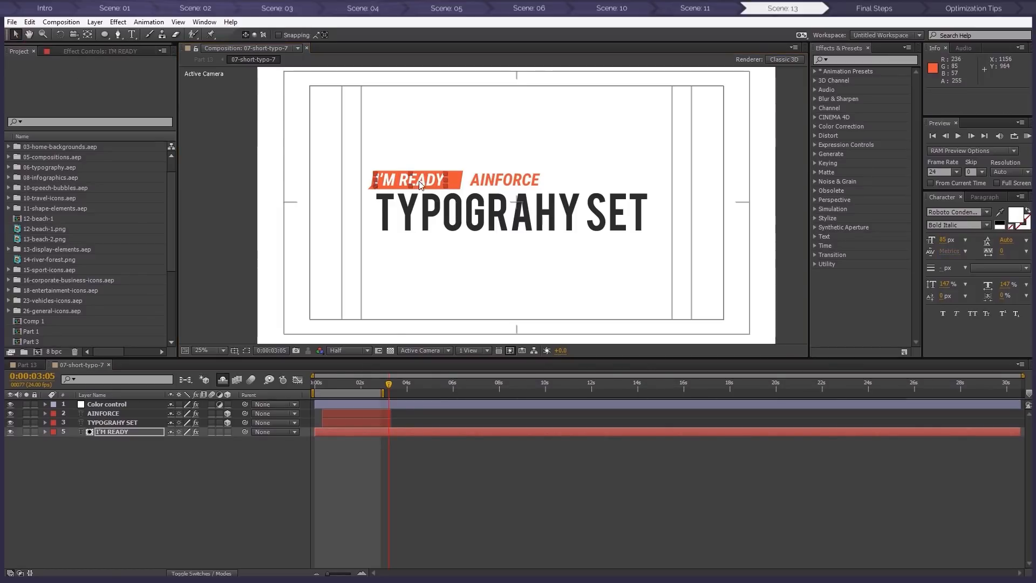
left_click_drag(421, 179, 427, 179)
Replace the AINFORCE text with TO WORK and the TYPOGRAHY SET text with WITH YOU
left_click(343, 422)
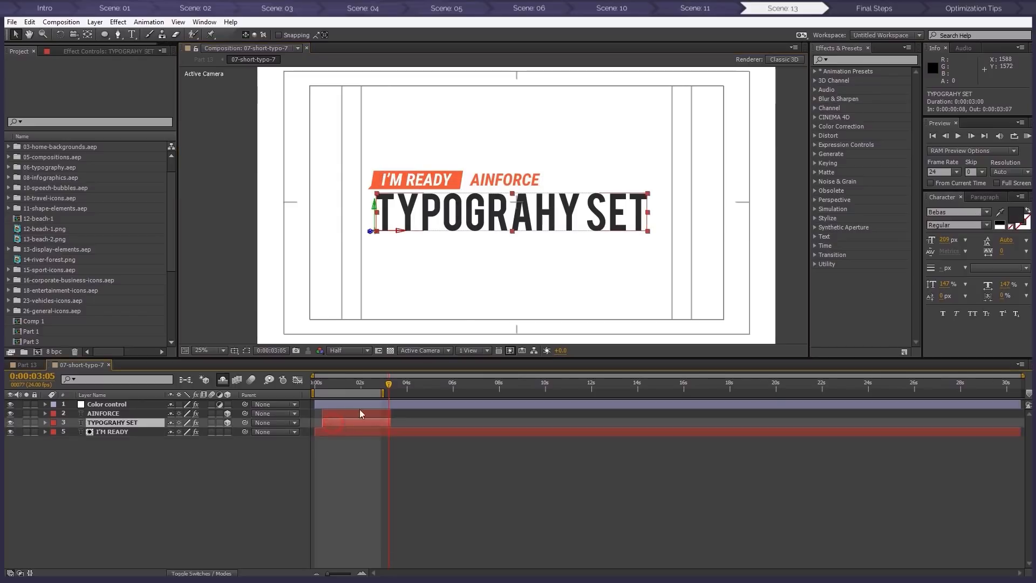
left_click(345, 414)
double_click(523, 180)
type("TO WORK")
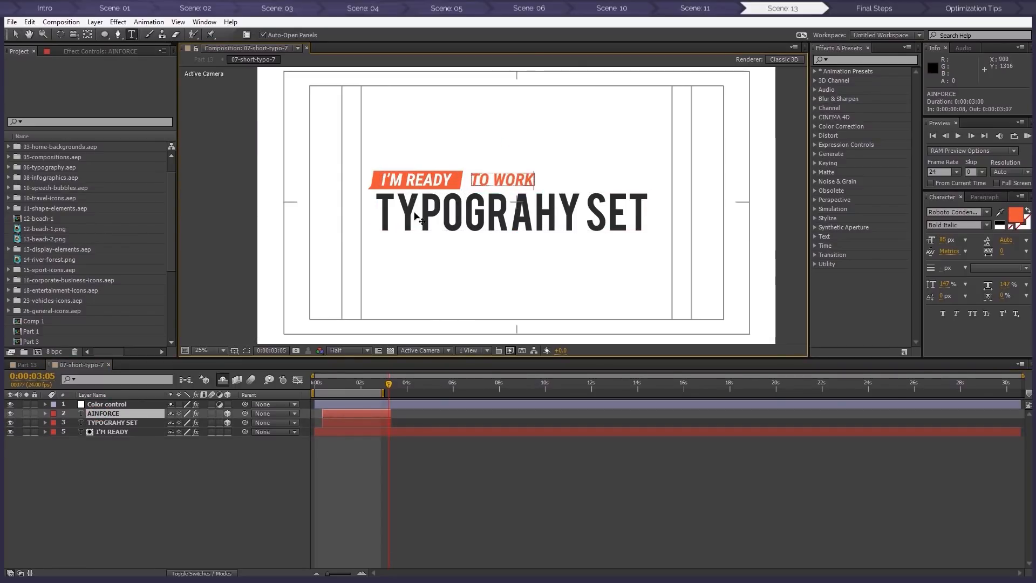
left_click(380, 205)
left_click(648, 212, "shift")
type("WITH YOU")
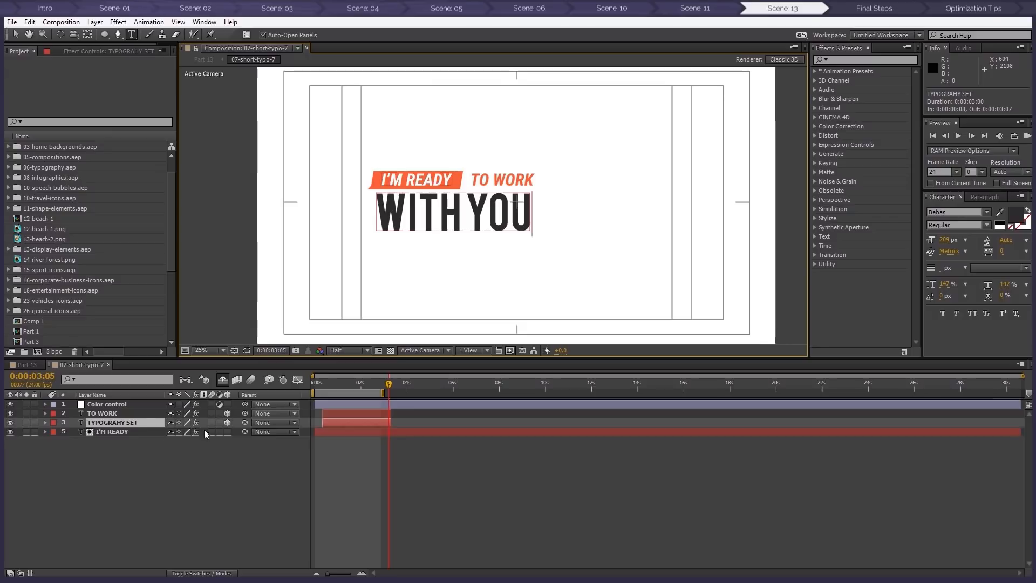
Change Color Control 1 of the title's Color control layer to blue 22A0E6
left_click(139, 405)
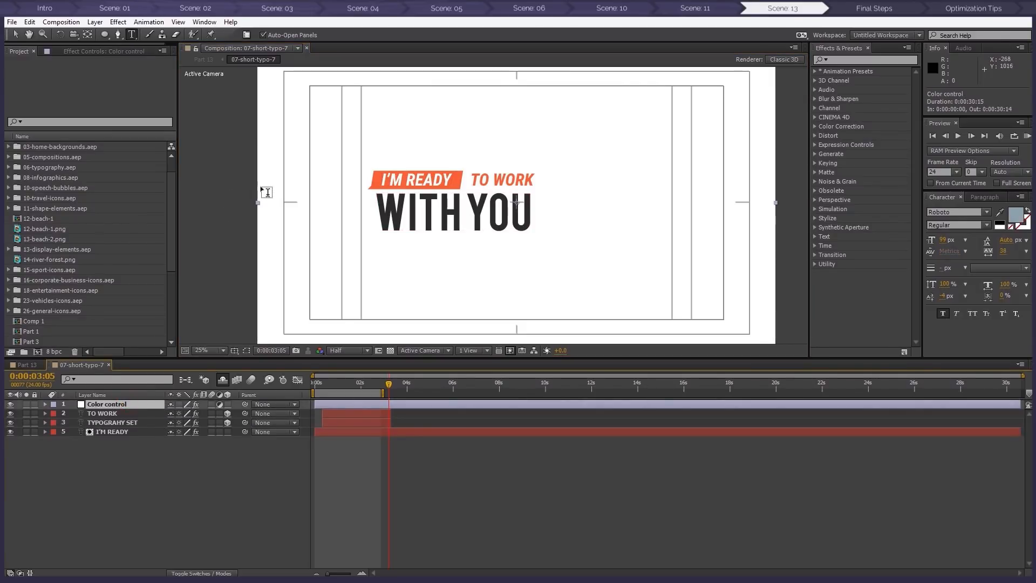
left_click(106, 50)
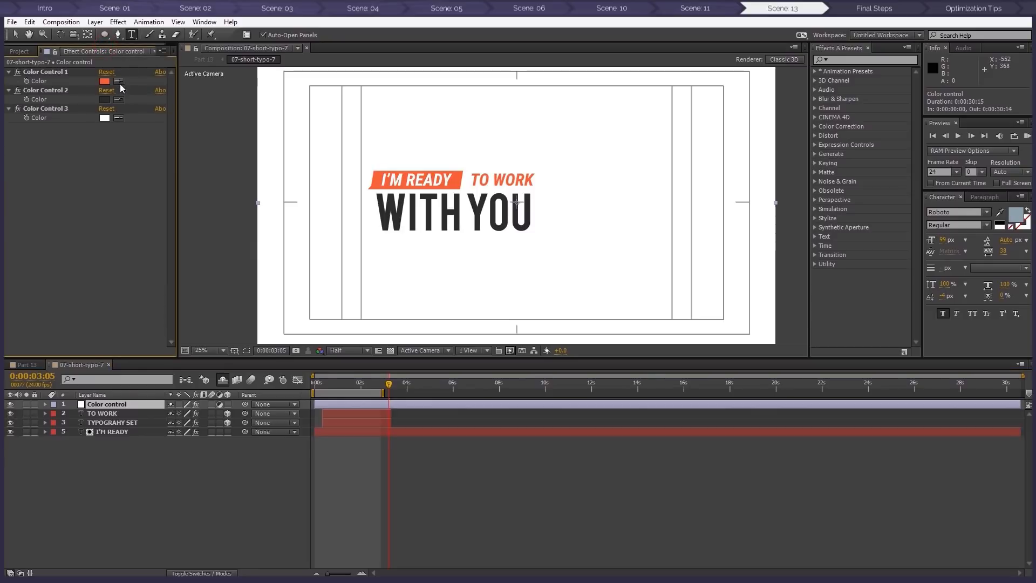
left_click(104, 81)
left_click(160, 87)
left_click_drag(163, 79, 166, 88)
left_click(231, 81)
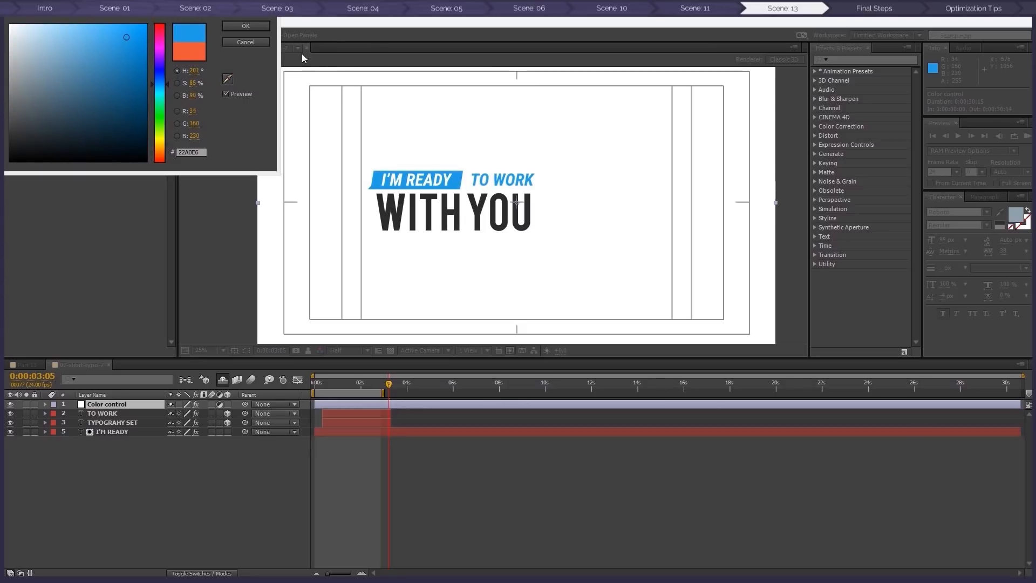
left_click(244, 26)
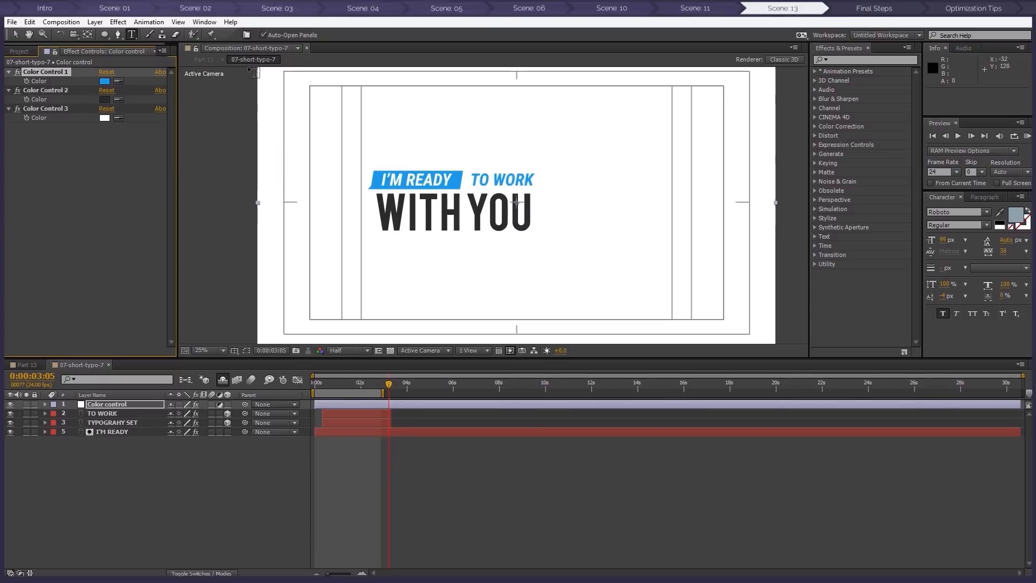
Return to Part 13, scale the typography title to 83% and move it right to position 1772, 548
left_click(204, 60)
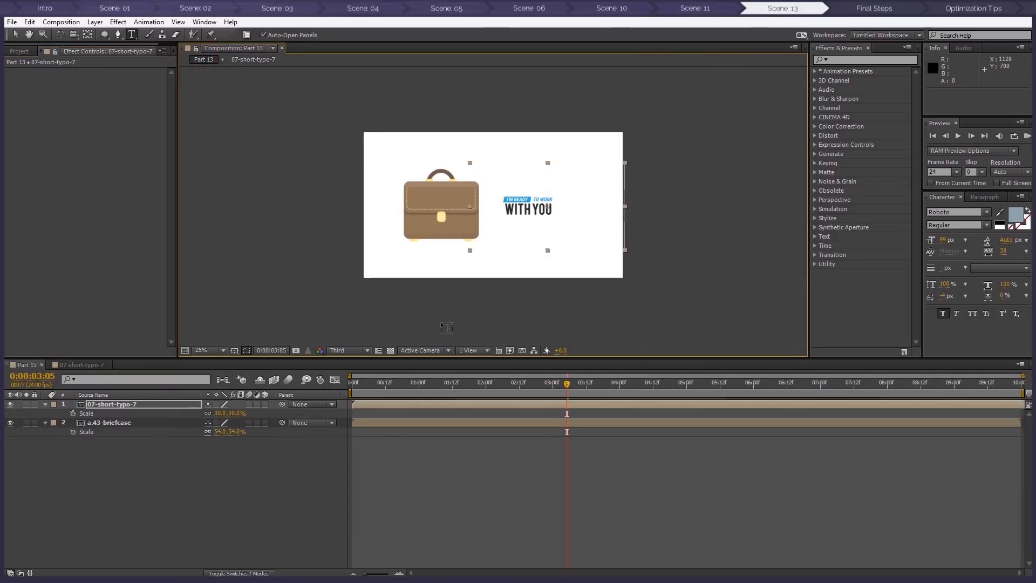
left_click_drag(223, 413, 234, 413)
left_click(219, 414)
type("50")
key("Return")
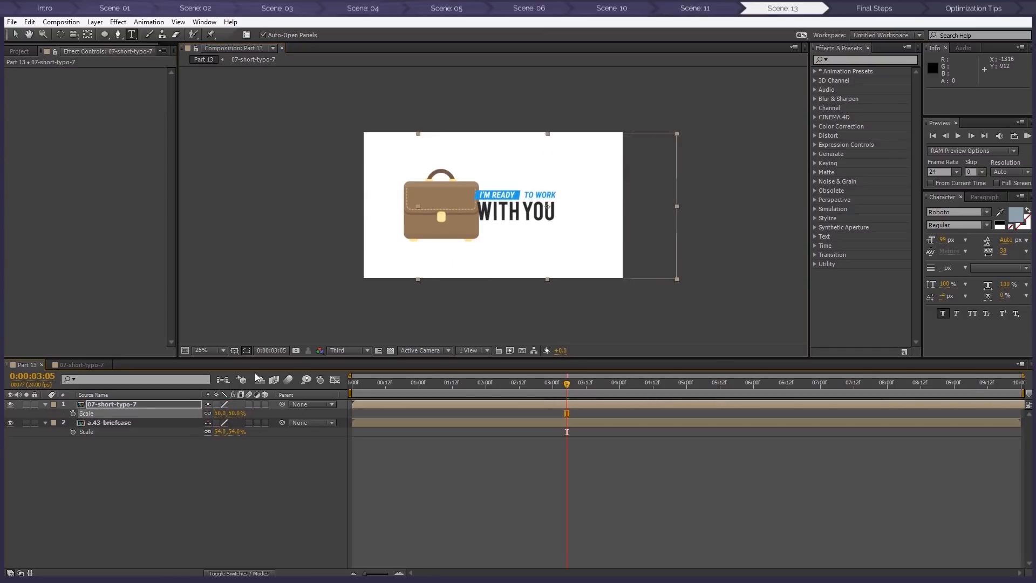
left_click_drag(222, 413, 236, 409)
left_click(15, 34)
left_click_drag(516, 219, 556, 219)
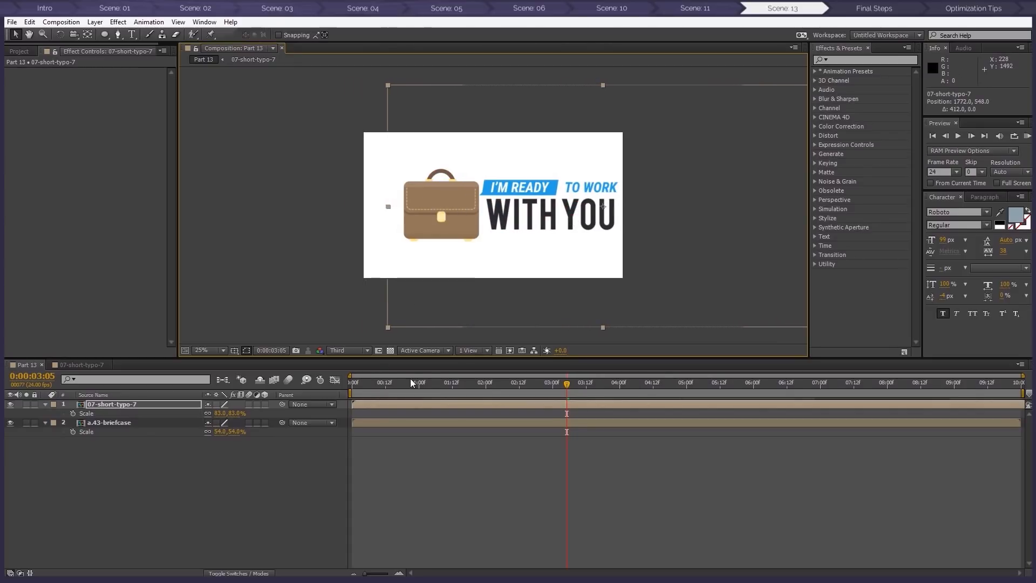
Place the briefcase layer above the title, nudge it left and up, and shift both layers together until the title is at 1680, 596
left_click_drag(149, 412, 150, 429)
left_click_drag(455, 228, 448, 225)
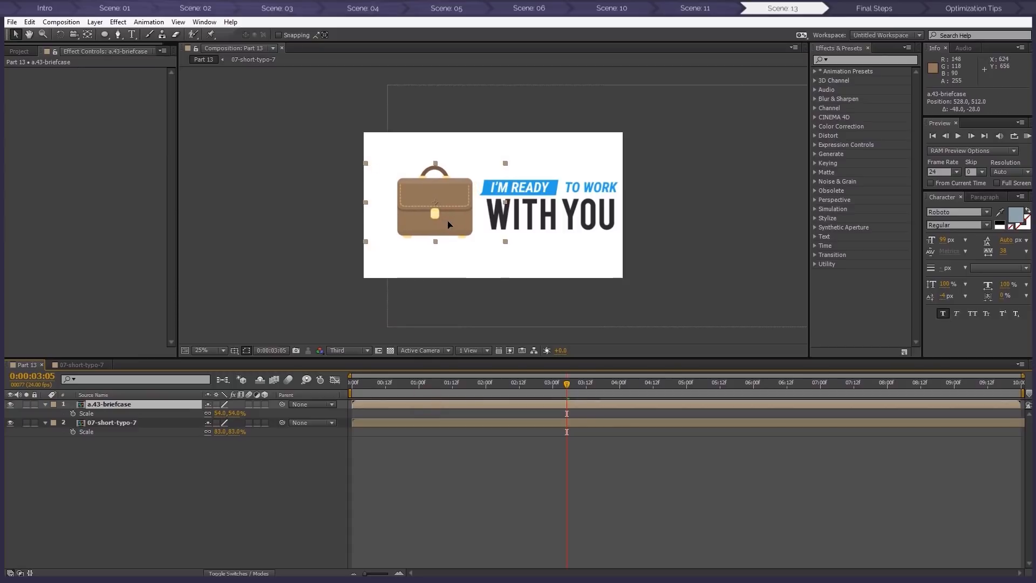
left_click(155, 423, "shift")
left_click_drag(564, 210, 552, 216)
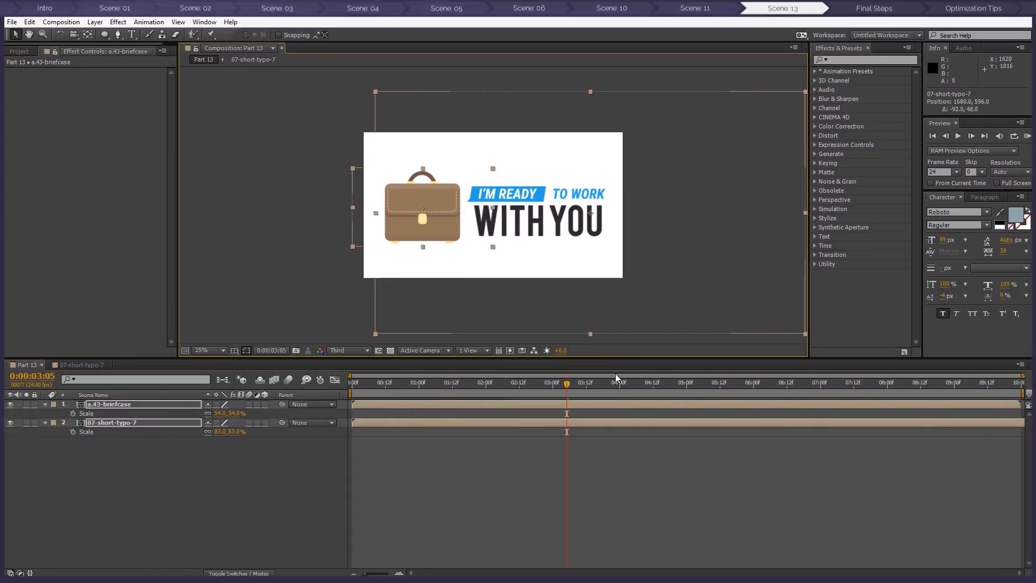
left_click_drag(479, 386, 458, 393)
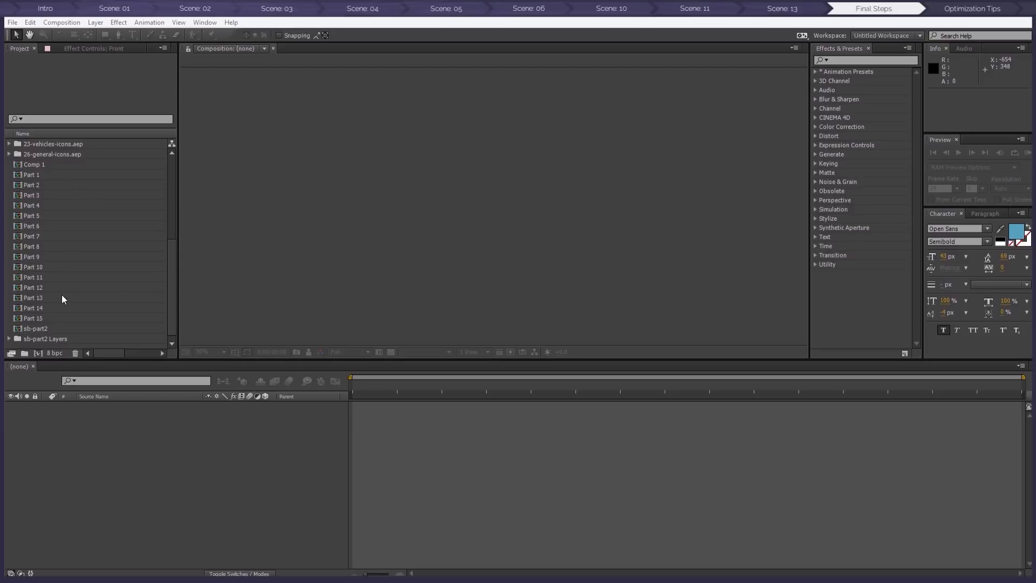
Open the Comp 1 composition and set its preview resolution to Quarter
left_click(35, 165)
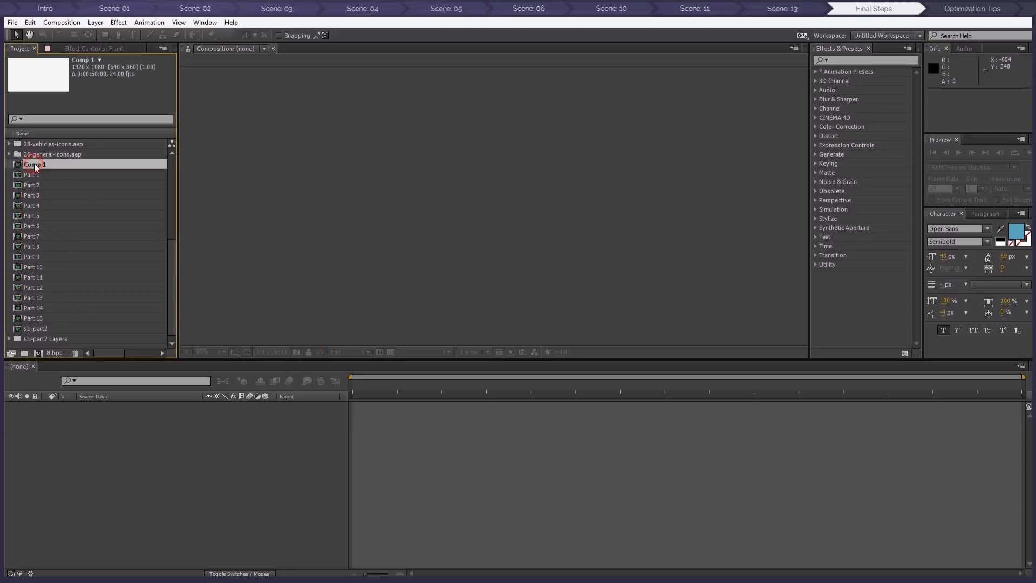
double_click(41, 163)
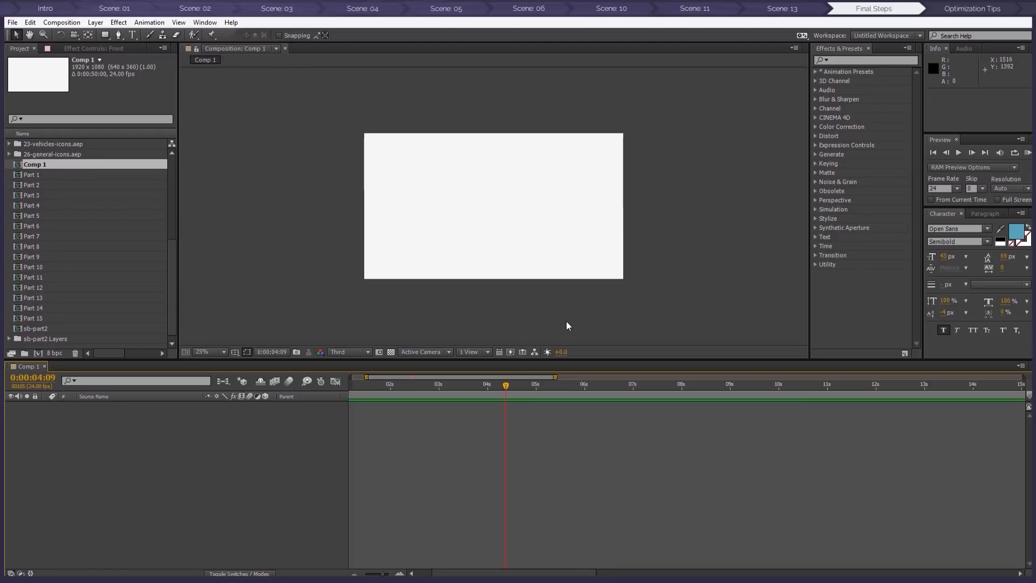
left_click(338, 352)
left_click(350, 416)
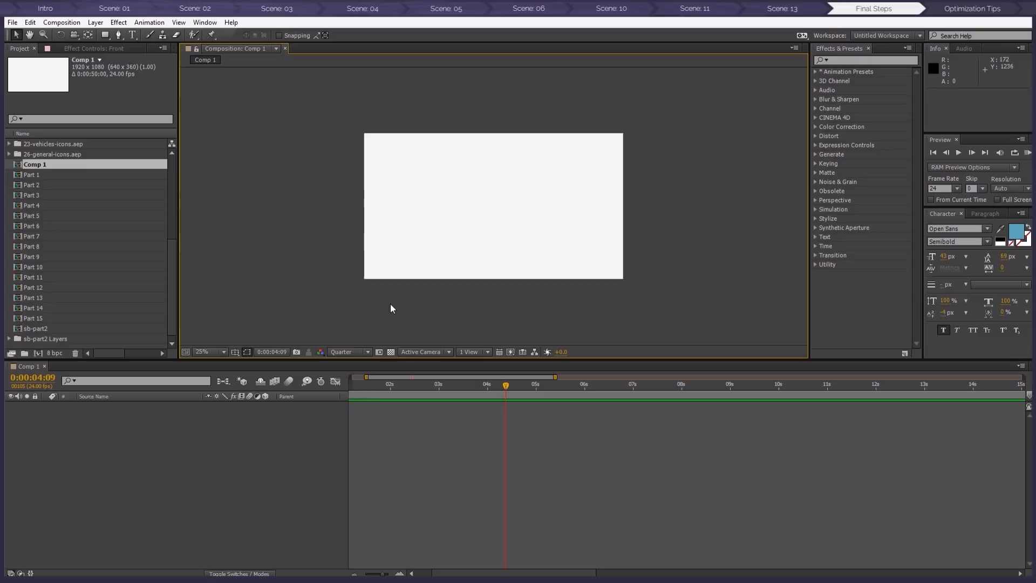
Add all compositions from Part 1 through Part 15 to the Comp 1 timeline in order
left_click(34, 175)
left_click(35, 318, "shift")
left_click_drag(19, 178, 107, 423)
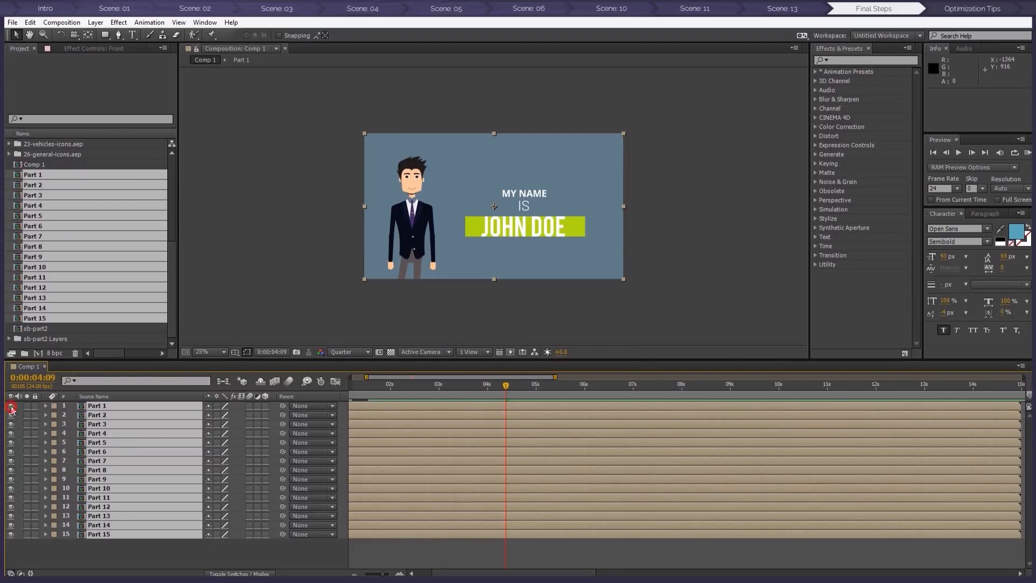
Hide all fifteen Part layers in the Comp 1 timeline
left_click_drag(12, 406, 11, 534)
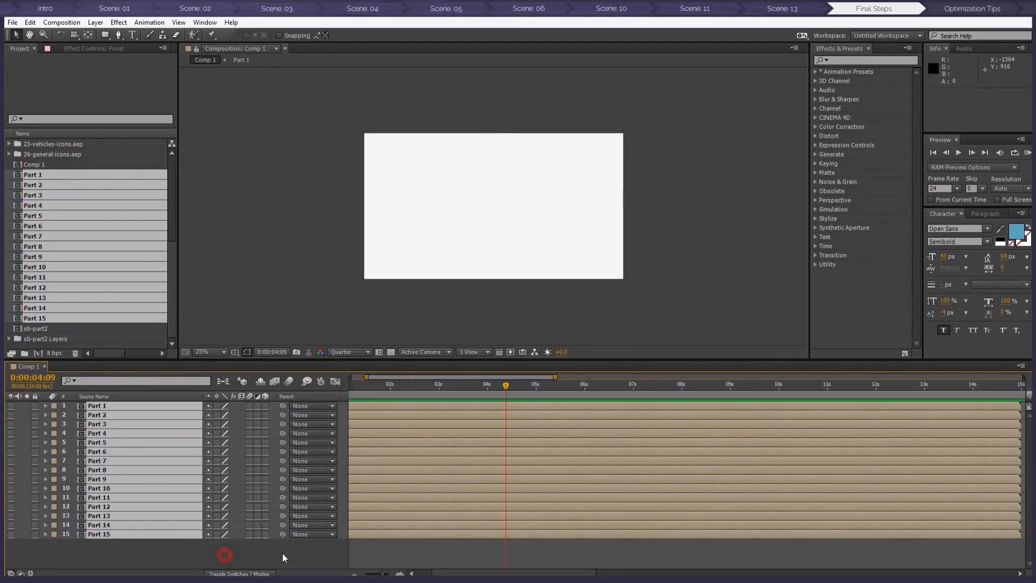
left_click(225, 555)
scroll(400, 497, "down", 3)
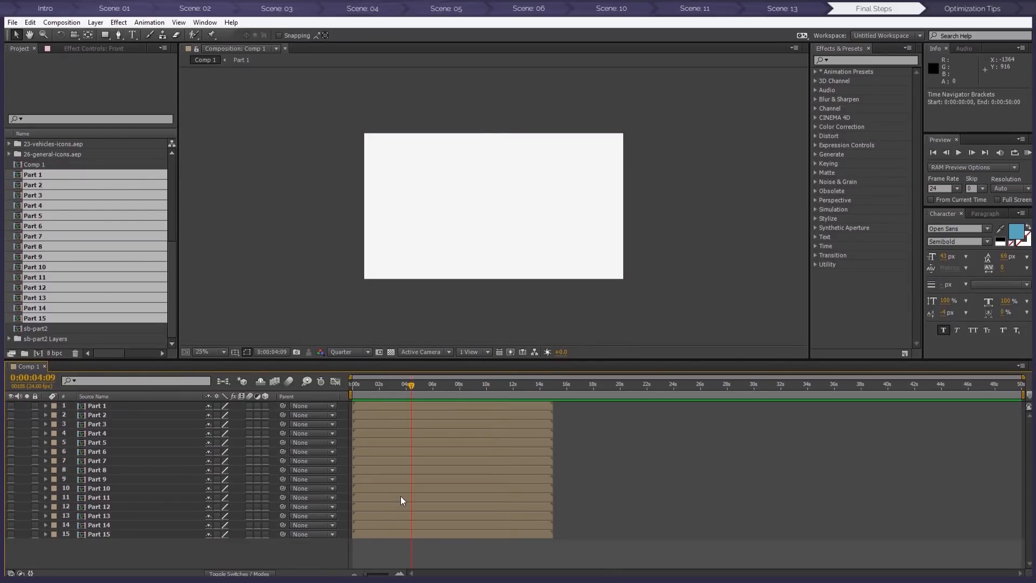
Trim the out points of all layers from Part 1 to Part 15 to 0:00:10:00
left_click(108, 329)
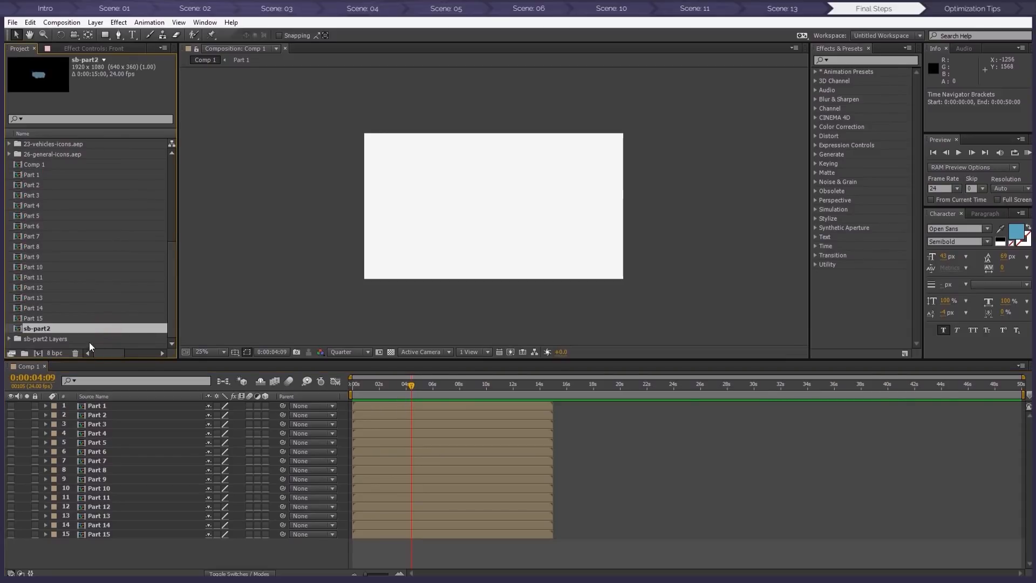
left_click(84, 308)
left_click_drag(427, 386, 486, 393)
scroll(489, 399, "up", 4)
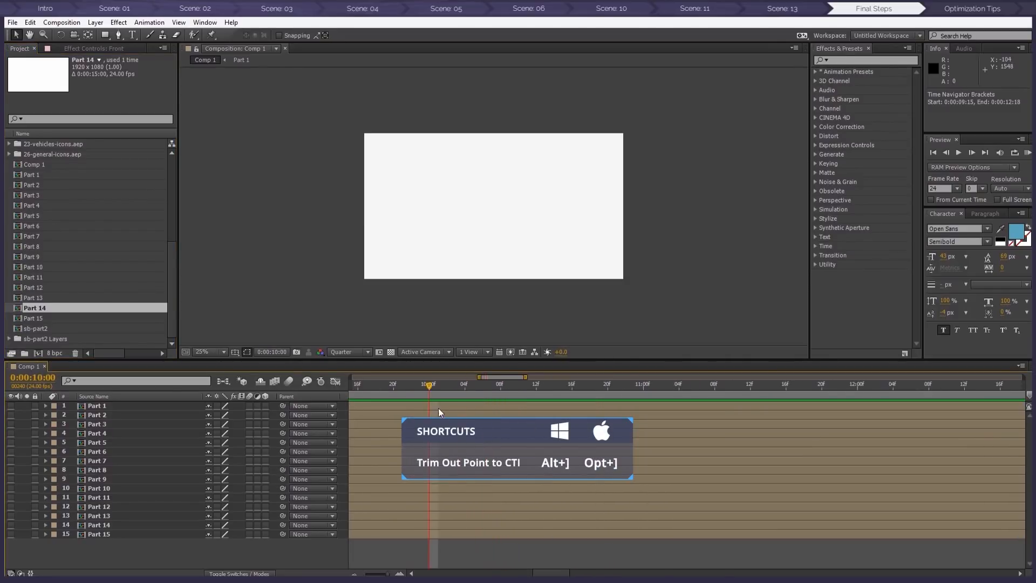
left_click(445, 406)
left_click(493, 533, "shift")
key("alt+bracketright")
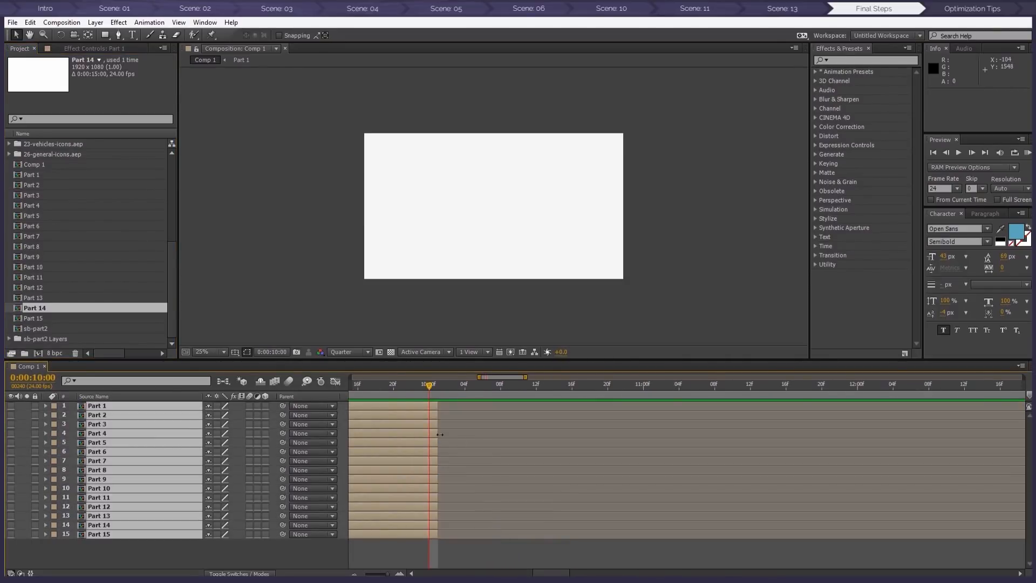
scroll(442, 439, "down", 4)
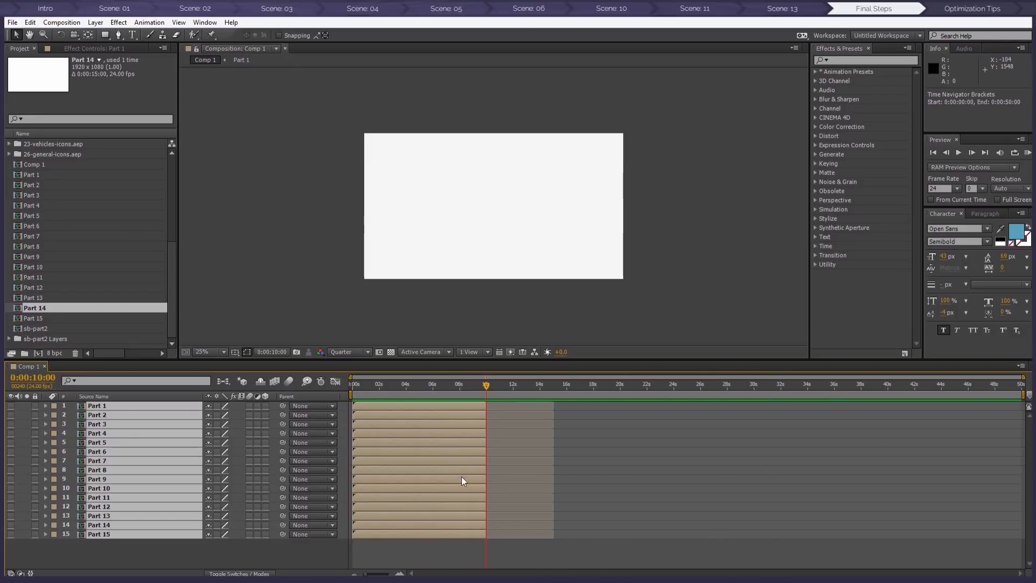
left_click(475, 552)
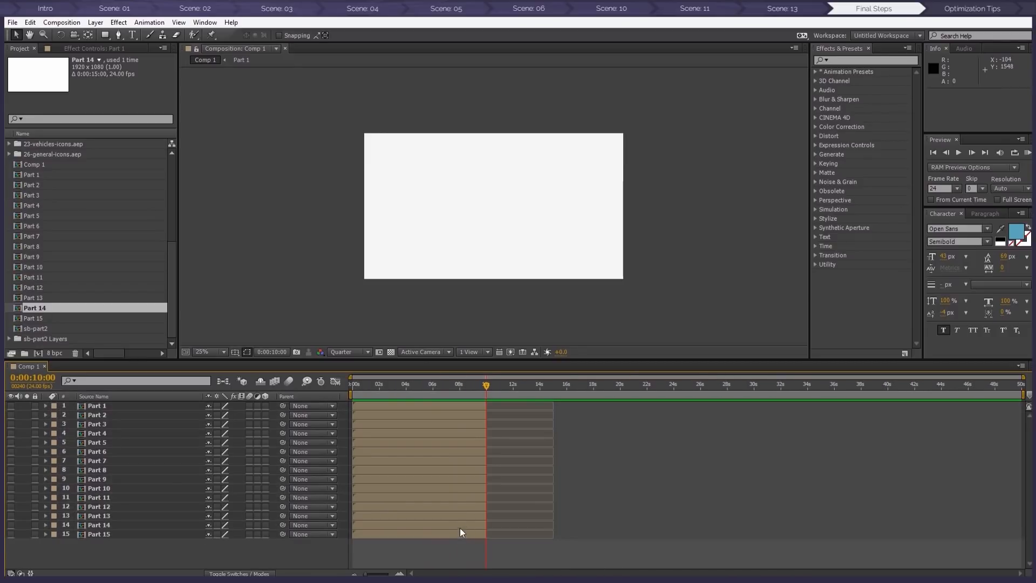
Stagger the Part 2 to Part 15 layers along the timeline after Part 1, leaving gaps between the first few
left_click(383, 415)
left_click(383, 534, "shift")
left_click_drag(366, 416, 983, 446)
left_click(553, 414, "ctrl")
left_click(737, 425, "ctrl")
left_click(929, 427, "ctrl")
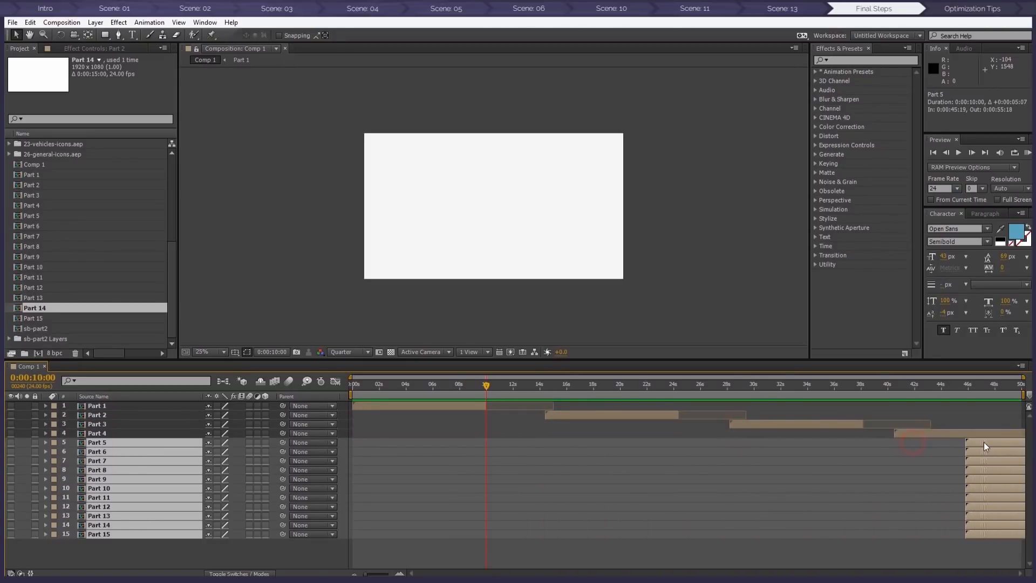
Show Part 1 and trim its out point to the end of its scene at 0:00:07:13
left_click_drag(457, 384, 436, 384)
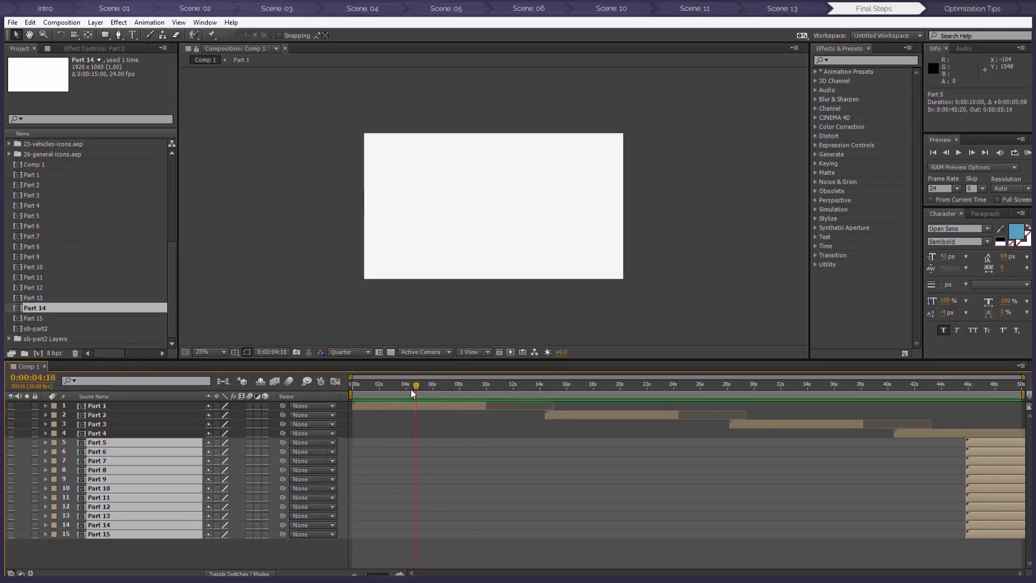
left_click(11, 405)
left_click_drag(408, 385, 453, 402)
left_click(483, 406)
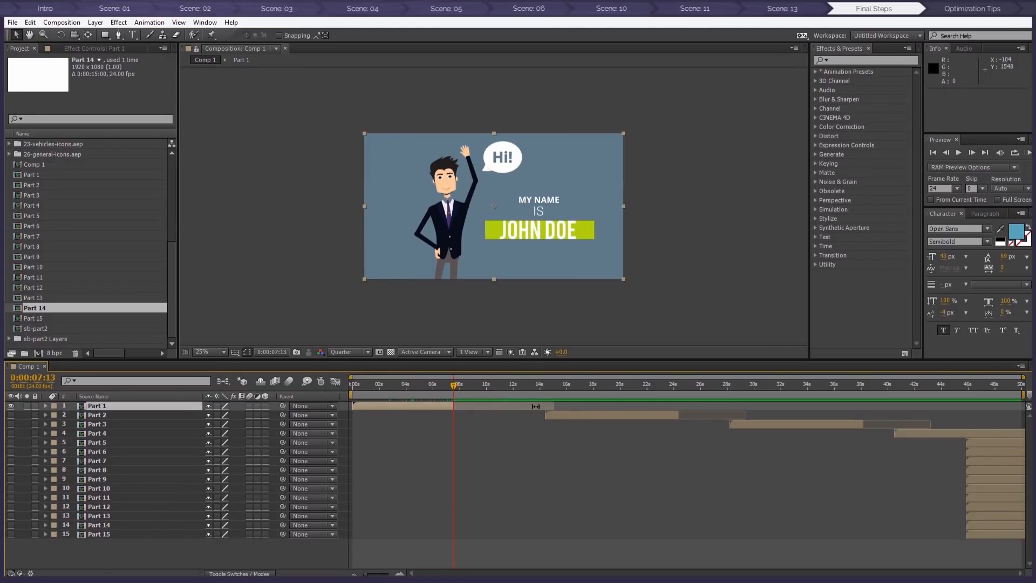
Check Parts 2 through 15 one at a time, trim each layer where its scene ends, and hide each again
left_click(11, 405)
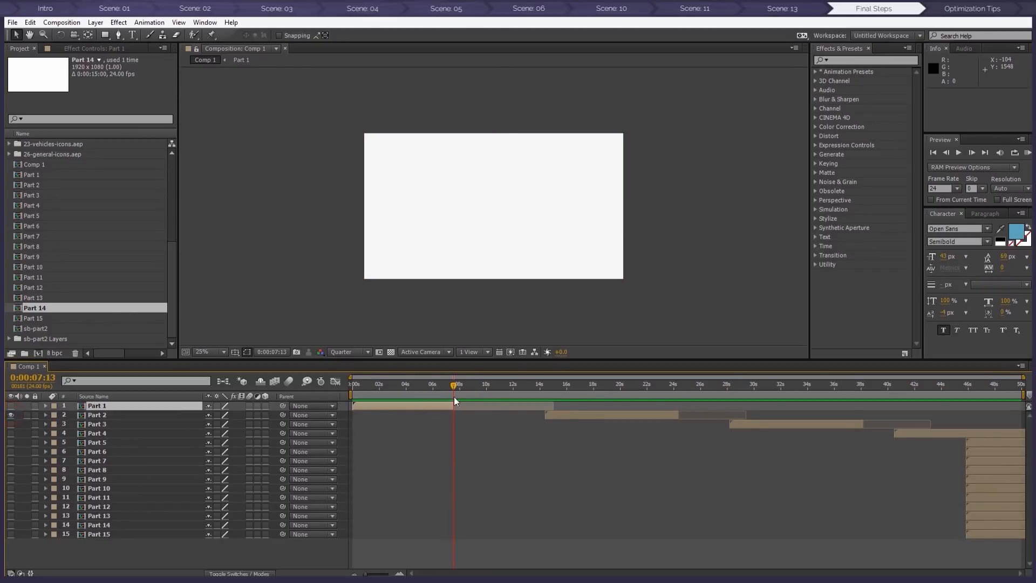
left_click_drag(558, 390, 567, 386)
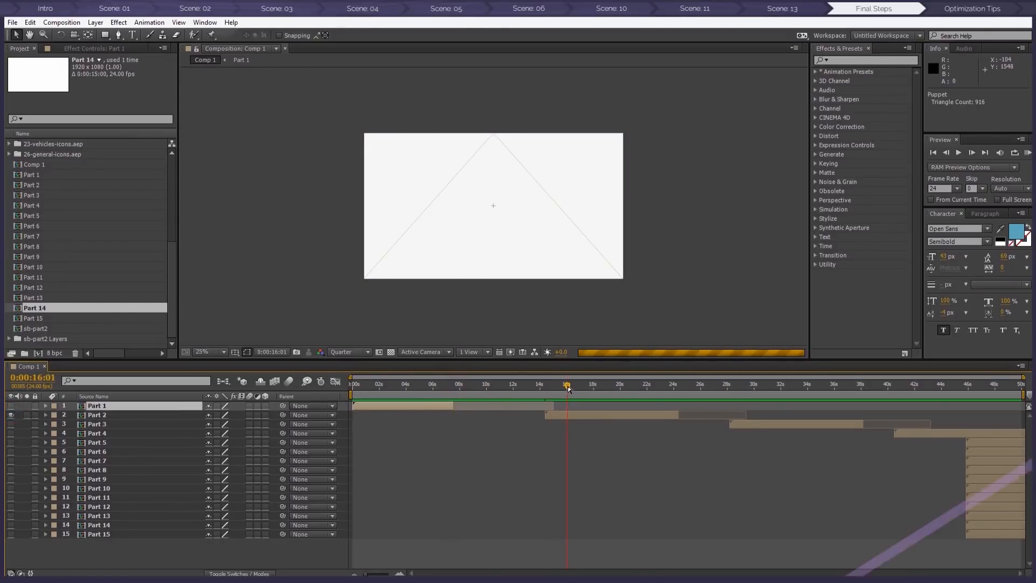
left_click_drag(567, 385, 635, 385)
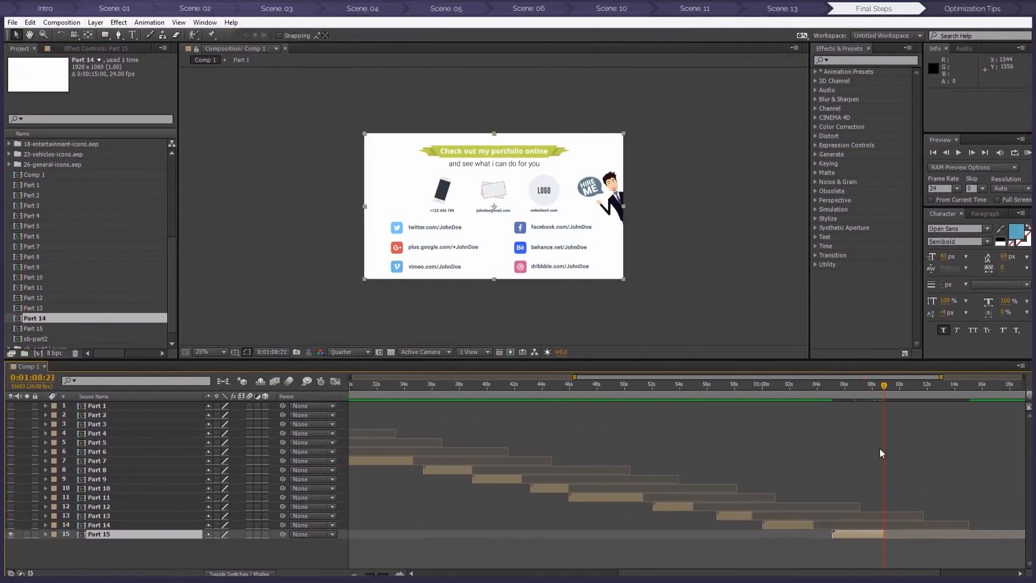
left_click(11, 534)
Close the gaps before Parts 2, 3 and 4, starting Part 2 at 0:00:07:14 and Part 3 at 0:00:12:00
left_click_drag(647, 573, 444, 572)
scroll(409, 403, "up", 3)
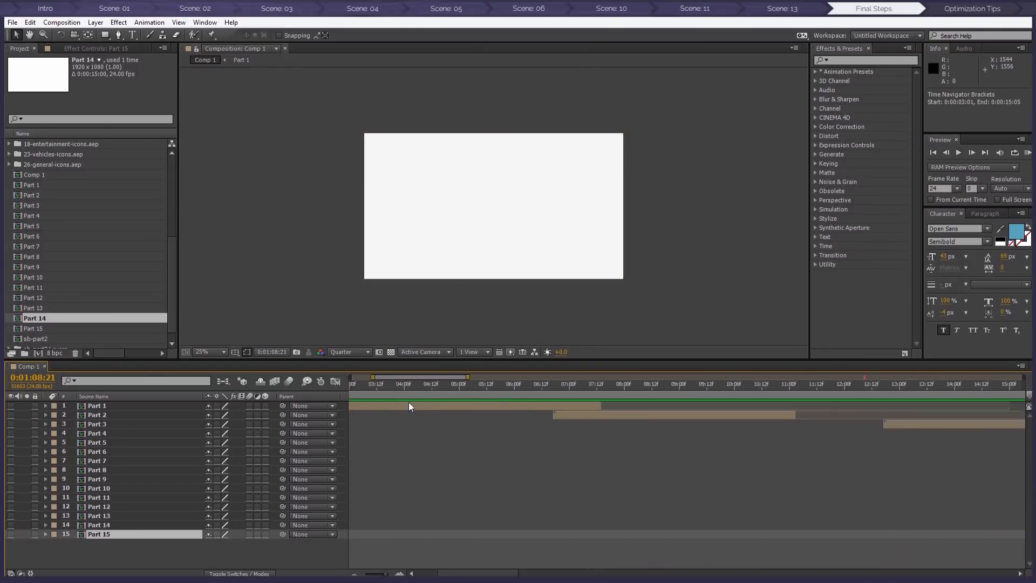
left_click_drag(761, 416, 857, 416)
left_click_drag(455, 572, 498, 573)
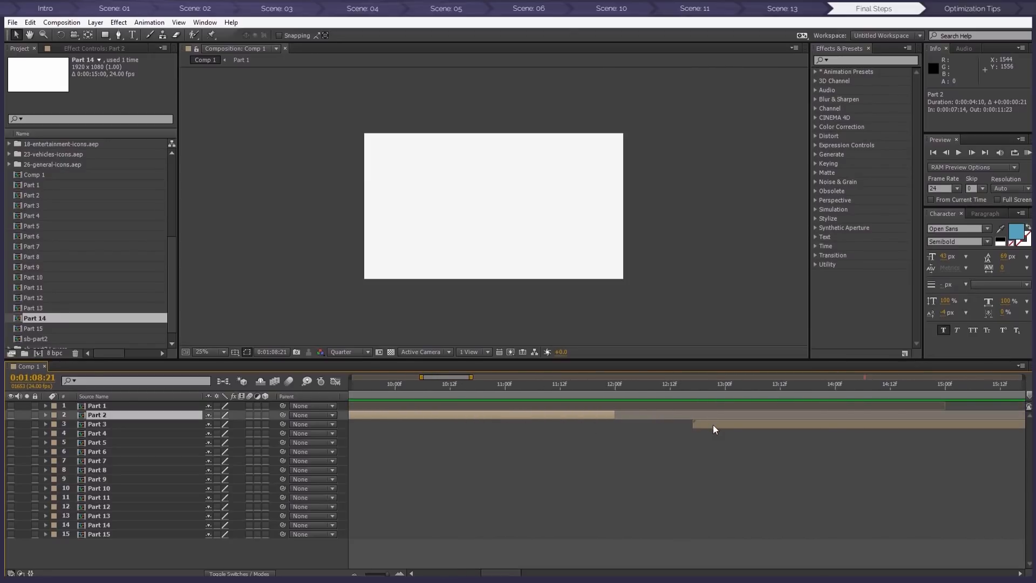
left_click_drag(713, 425, 638, 423)
left_click_drag(510, 573, 555, 574)
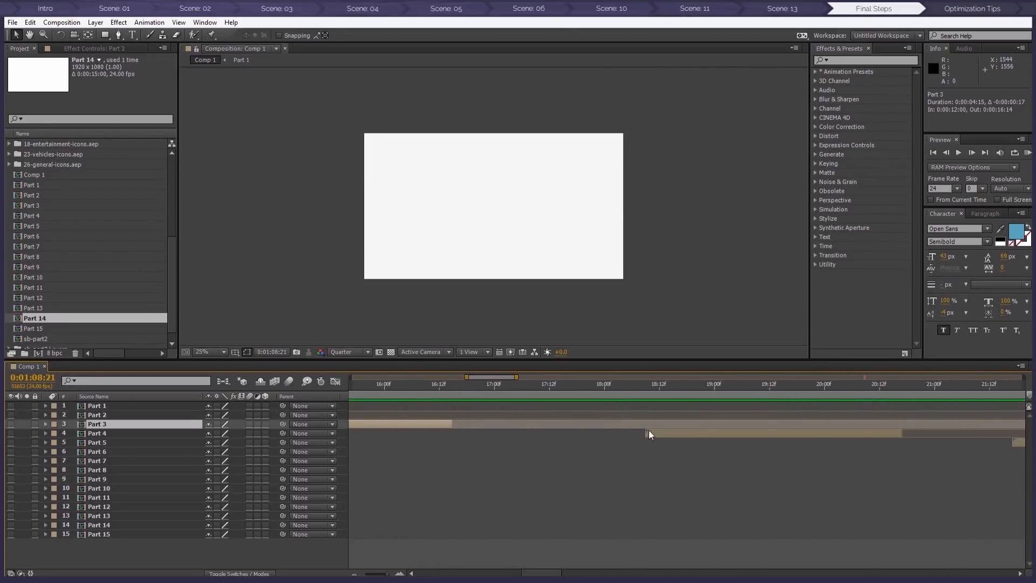
left_click_drag(681, 433, 486, 433)
left_click_drag(552, 573, 562, 573)
Select Parts 5 through 15 and shift them earlier in turn, butting Parts 5, 6 and 7 against their preceding layers
left_click(99, 442)
left_click(107, 533, "shift")
left_click_drag(895, 442, 582, 445)
left_click(582, 444, "ctrl")
left_click_drag(546, 573, 564, 573)
left_click_drag(853, 452, 620, 453)
left_click(620, 453, "ctrl")
left_click_drag(947, 459, 906, 461)
left_click_drag(568, 573, 622, 573)
Move the remaining layers earlier so that Parts 8, 9 and 10 each start where the previous part ends
left_click(575, 461, "ctrl")
left_click_drag(638, 470, 557, 472)
left_click(557, 472, "ctrl")
left_click_drag(624, 572, 655, 572)
left_click(562, 479, "ctrl")
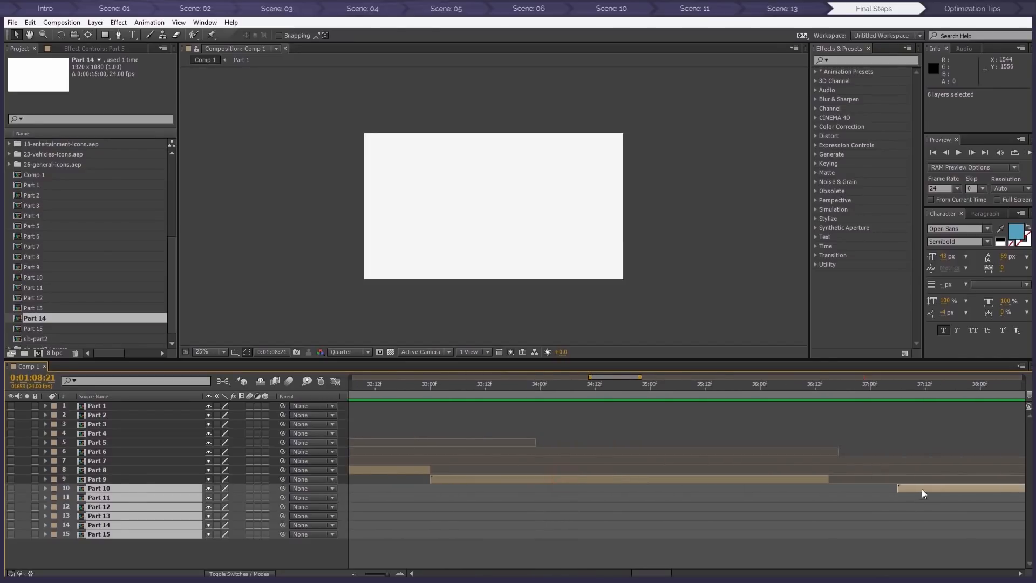
left_click_drag(924, 490, 854, 489)
left_click(667, 488, "ctrl")
Close the remaining gaps so that Parts 11 through 15 follow one another end to end
left_click_drag(656, 573, 719, 573)
left_click(703, 498, "ctrl")
left_click_drag(706, 509, 627, 509)
left_click(627, 509, "ctrl")
left_click_drag(713, 572, 742, 573)
left_click_drag(683, 516, 495, 517)
left_click(495, 517, "ctrl")
left_click_drag(856, 526, 772, 526)
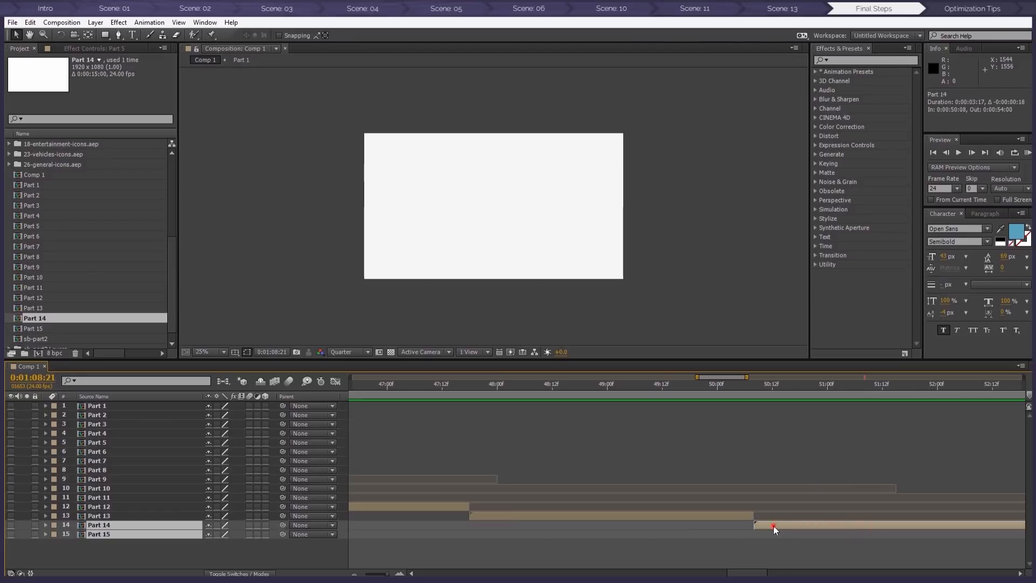
left_click(772, 525, "ctrl")
left_click_drag(738, 573, 776, 571)
left_click_drag(696, 534, 549, 535)
End the work area where the trimmed Part 15 layer finishes
left_click(929, 384)
key("n")
left_click_drag(774, 573, 426, 573)
left_click_drag(400, 377, 919, 378)
Show Parts 1 and 2 and move the current time to 0:00:07:14, where they meet
left_click(357, 383)
left_click_drag(377, 384, 397, 384)
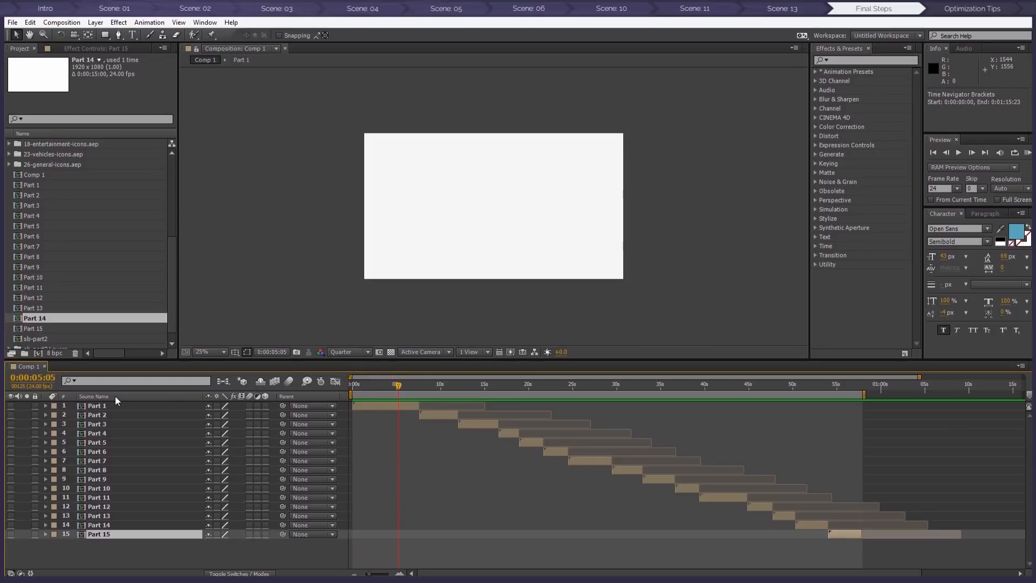
left_click_drag(11, 405, 11, 415)
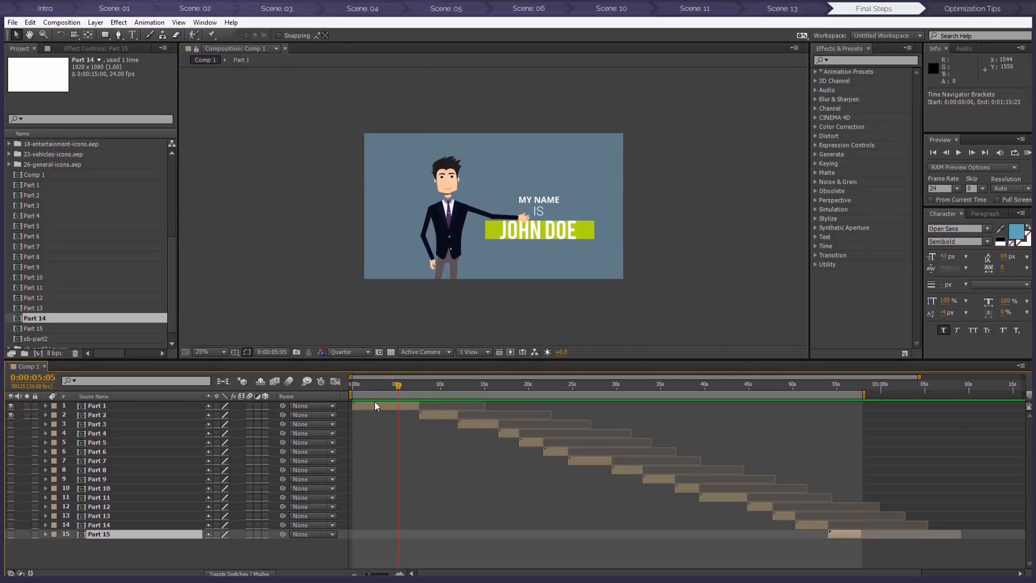
left_click_drag(396, 389, 415, 383)
scroll(405, 407, "up", 1)
left_click_drag(504, 573, 479, 573)
left_click_drag(484, 386, 534, 387)
scroll(469, 421, "up", 2)
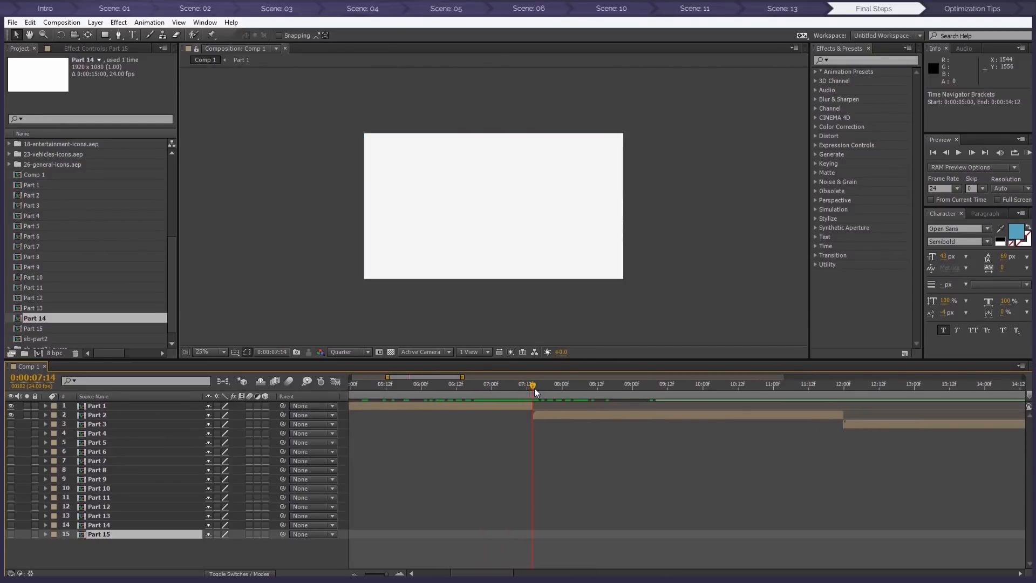
Keyframe Part 1's position at 7:00 and move it down to 960, 1632 at 7:14, extending the layer by one frame
left_click(472, 405)
key("p")
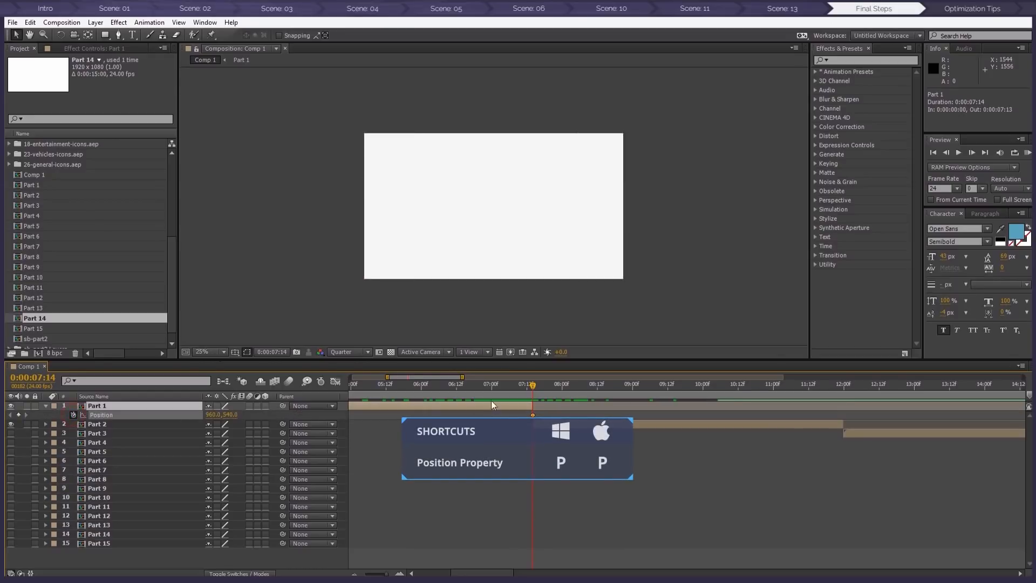
left_click(496, 386)
left_click_drag(495, 387, 492, 387)
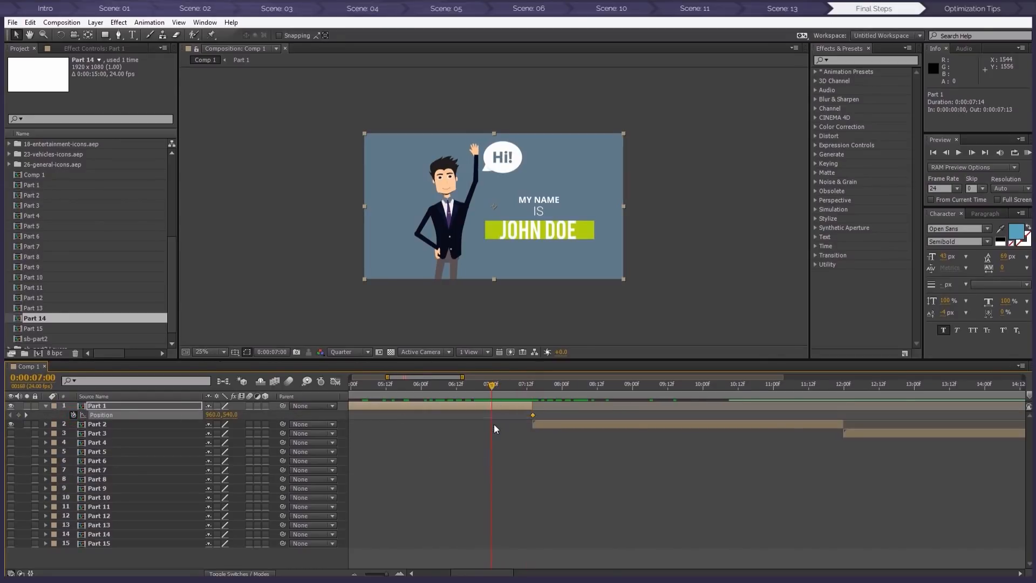
left_click(532, 393)
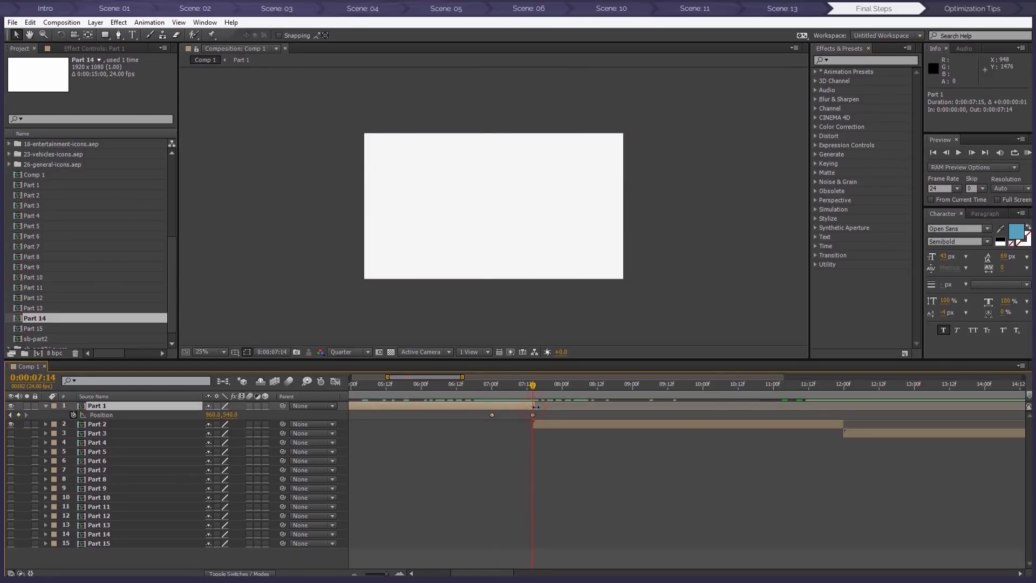
left_click_drag(523, 252, 516, 381)
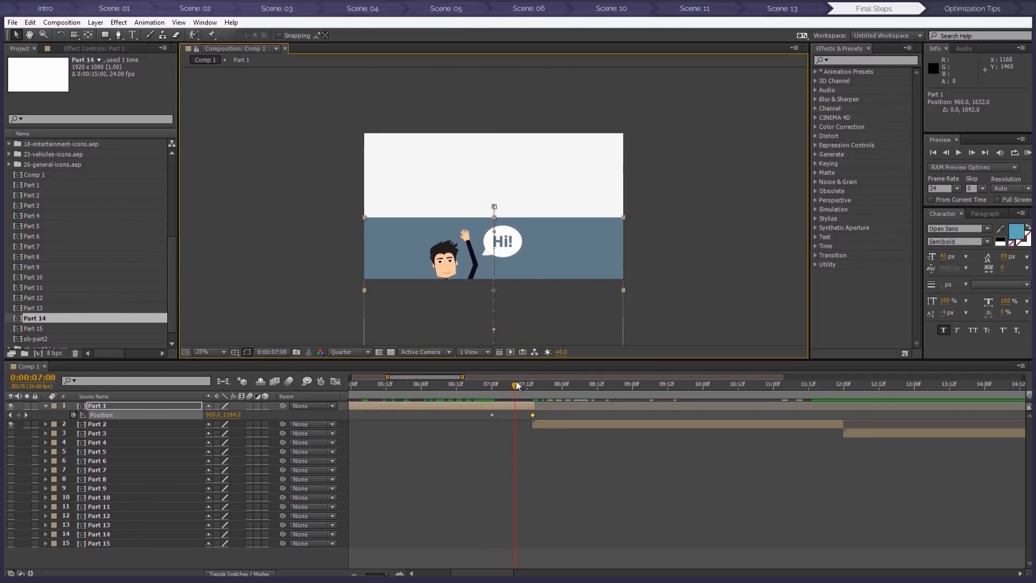
Shift Parts 2 through 15 earlier so Part 2 starts at 0:00:07:07, and collapse Part 1's properties
left_click(111, 424)
left_click(107, 542, "shift")
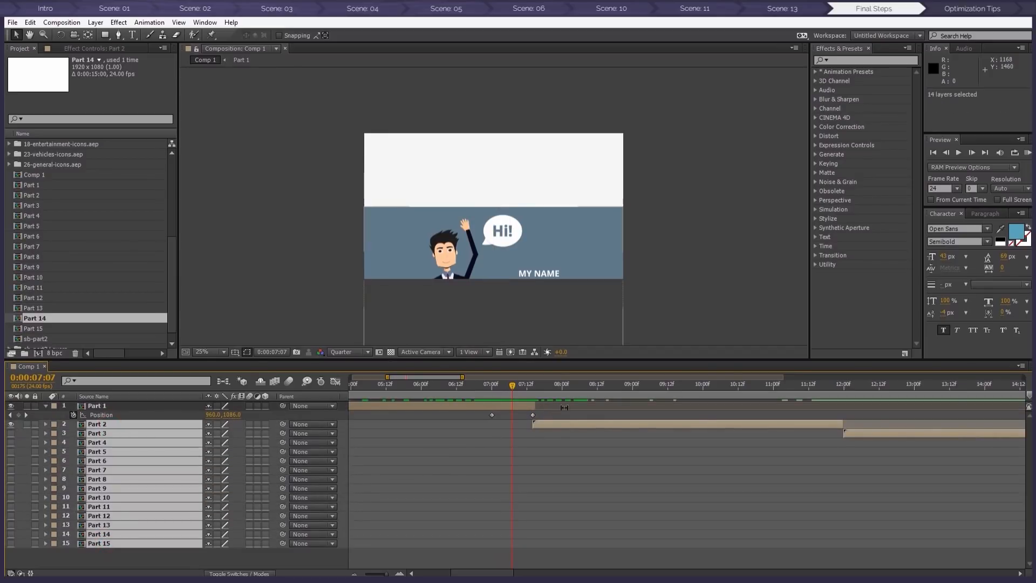
left_click_drag(562, 420, 525, 421)
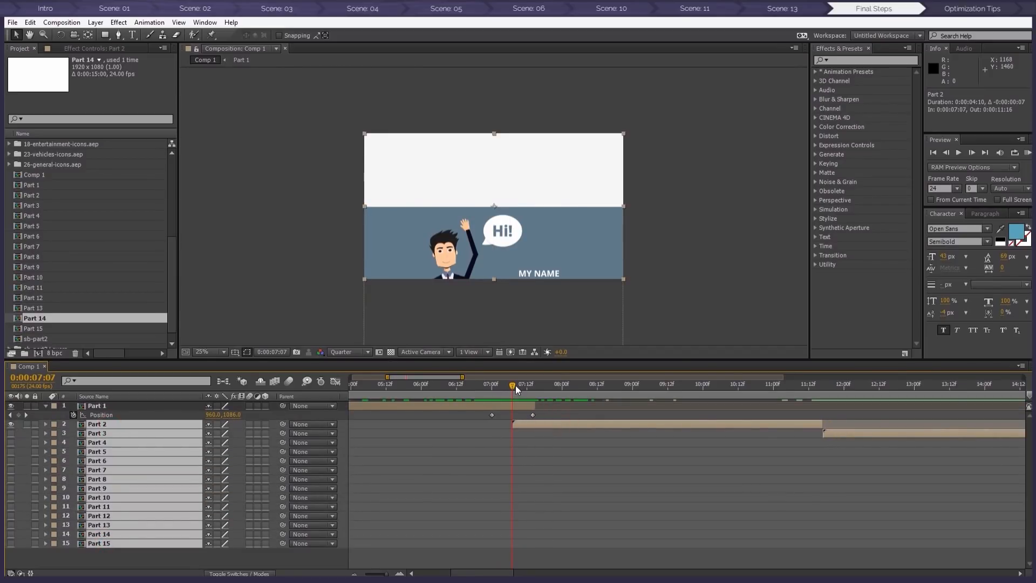
left_click_drag(523, 385, 578, 384)
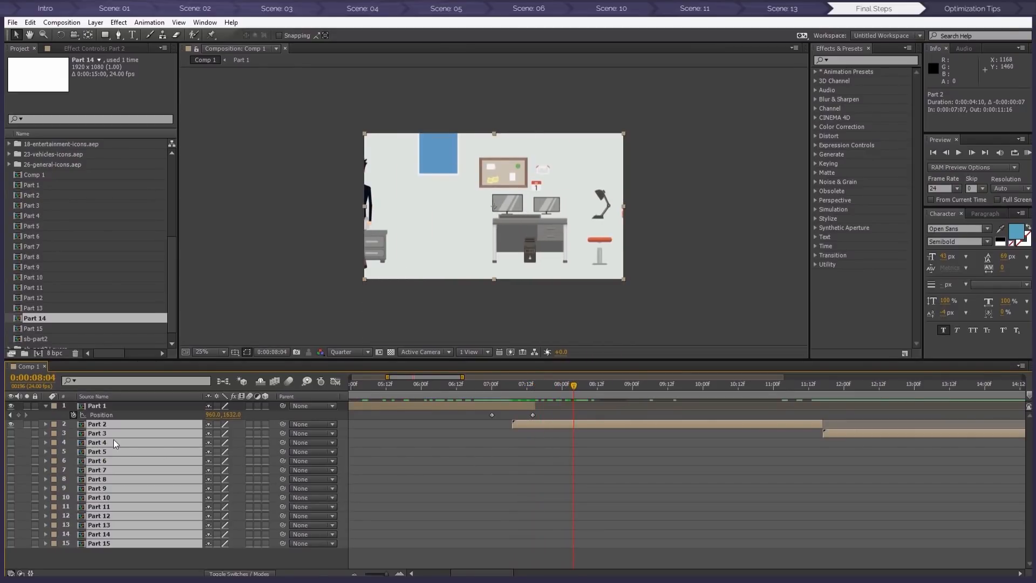
left_click(45, 406)
left_click(143, 550)
key("minus")
left_click_drag(528, 573, 541, 573)
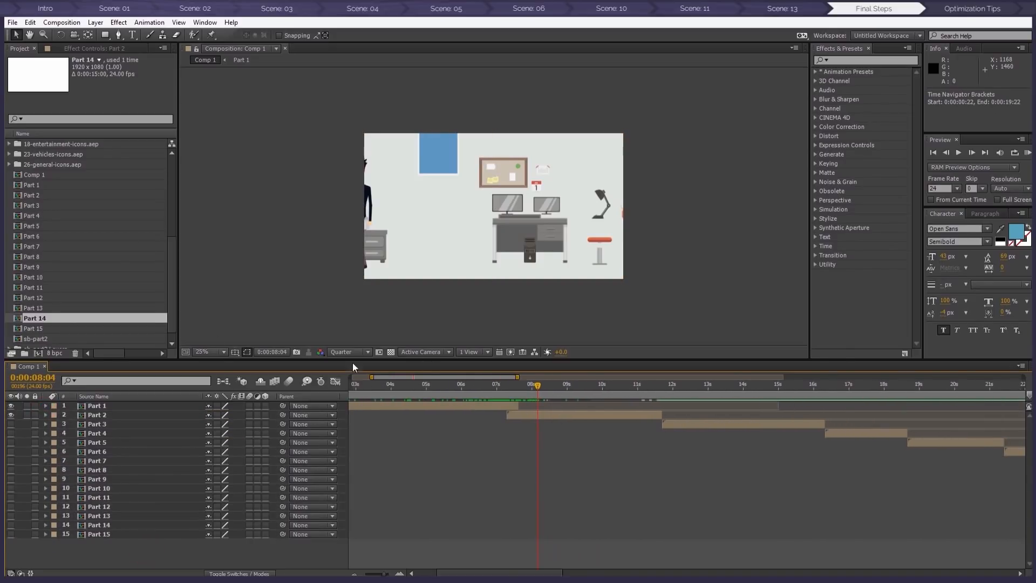
Import the 12-transitions.aep project from the 05-Separate-templates folder
scroll(69, 292, "down", 1)
left_click(57, 350)
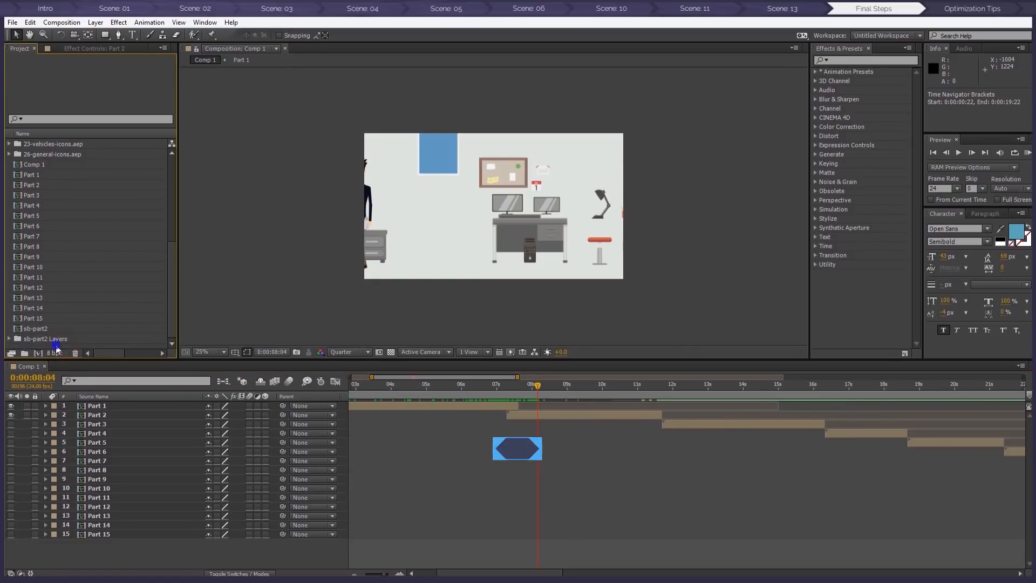
right_click(56, 350)
mouse_move(111, 405)
left_click(207, 401)
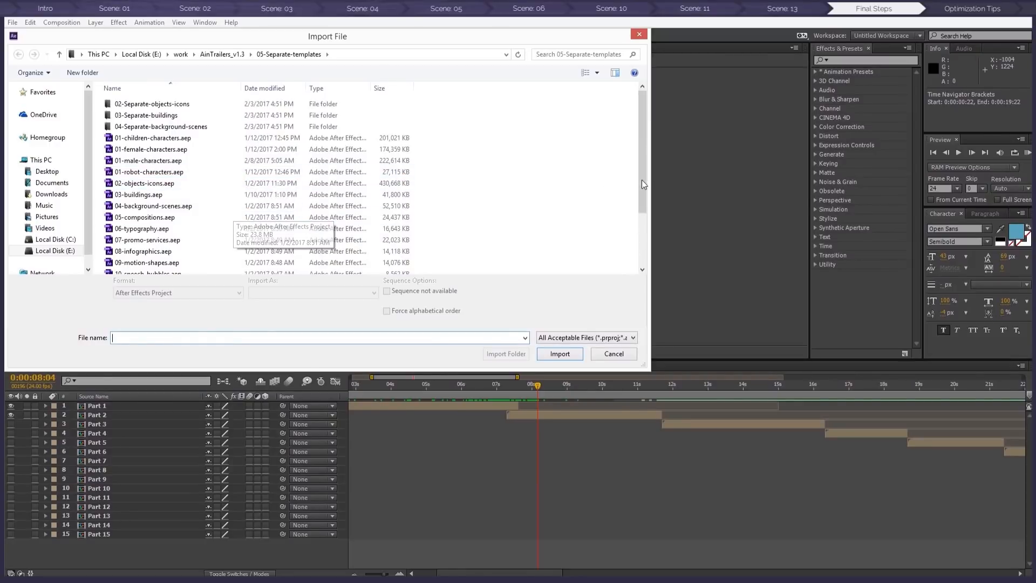
left_click_drag(642, 180, 642, 228)
left_click(178, 222)
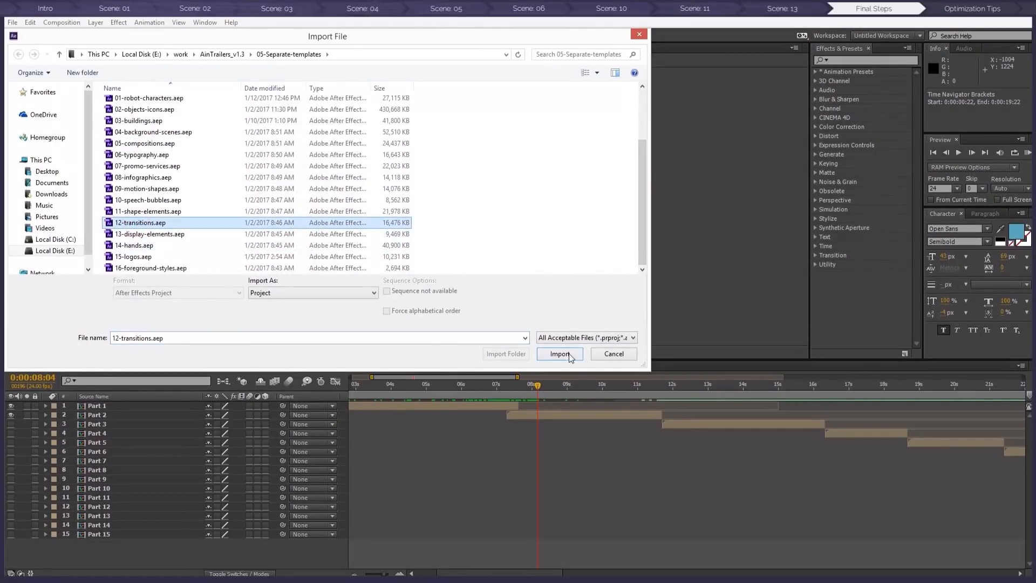
left_click(559, 354)
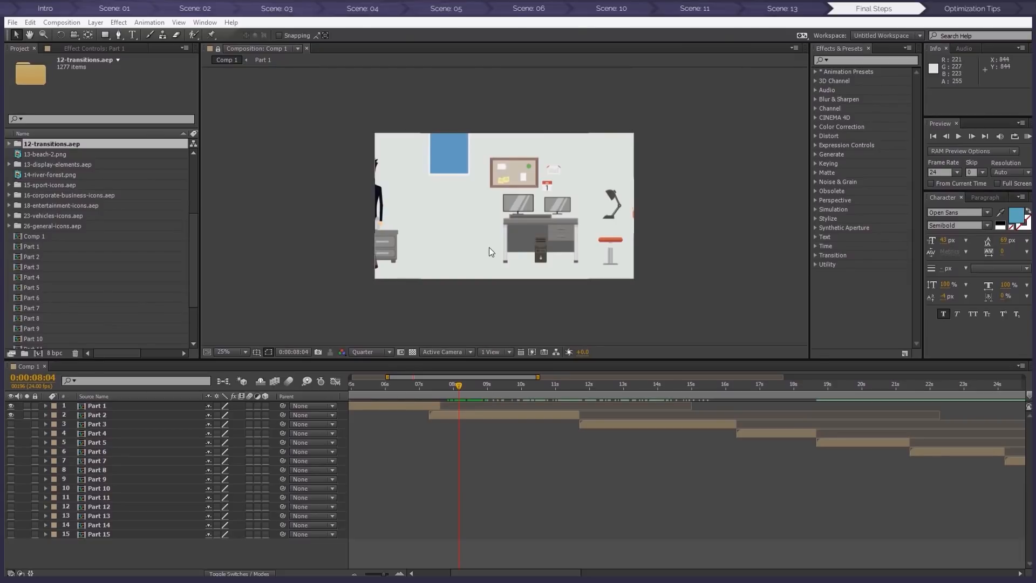
Add the 23-random-corner-shapes transition from the 12-transitions.aep folder to Comp 1, above Part 2 near the end of that part
left_click(9, 143)
left_click(19, 165)
left_click(29, 174)
scroll(69, 221, "down", 5)
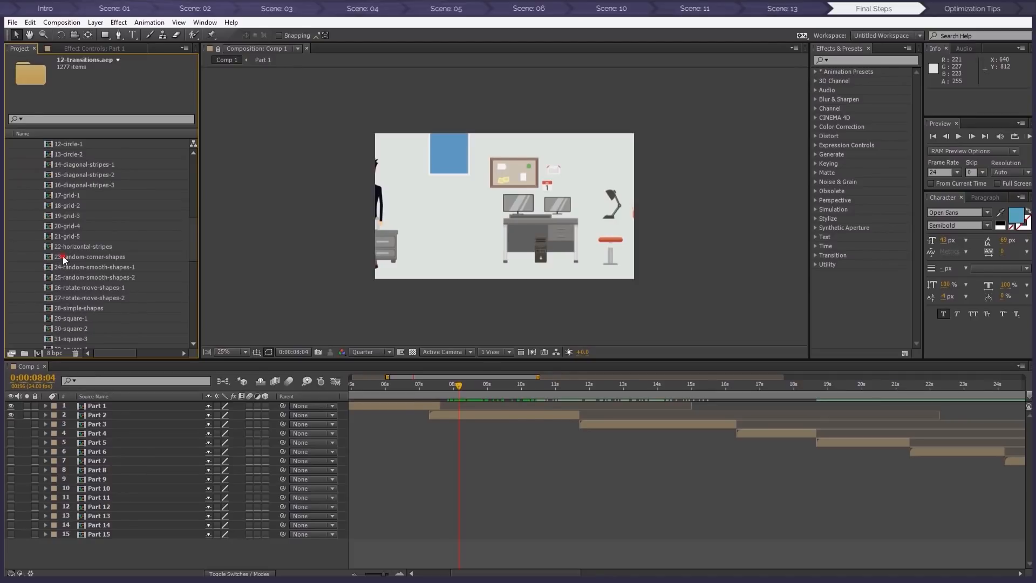
left_click(62, 256)
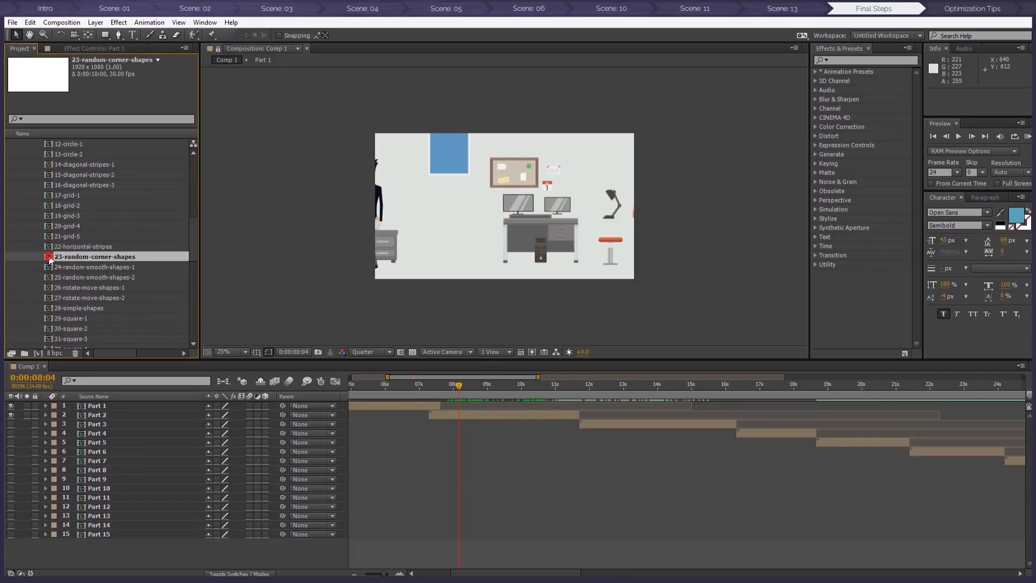
left_click_drag(49, 256, 579, 410)
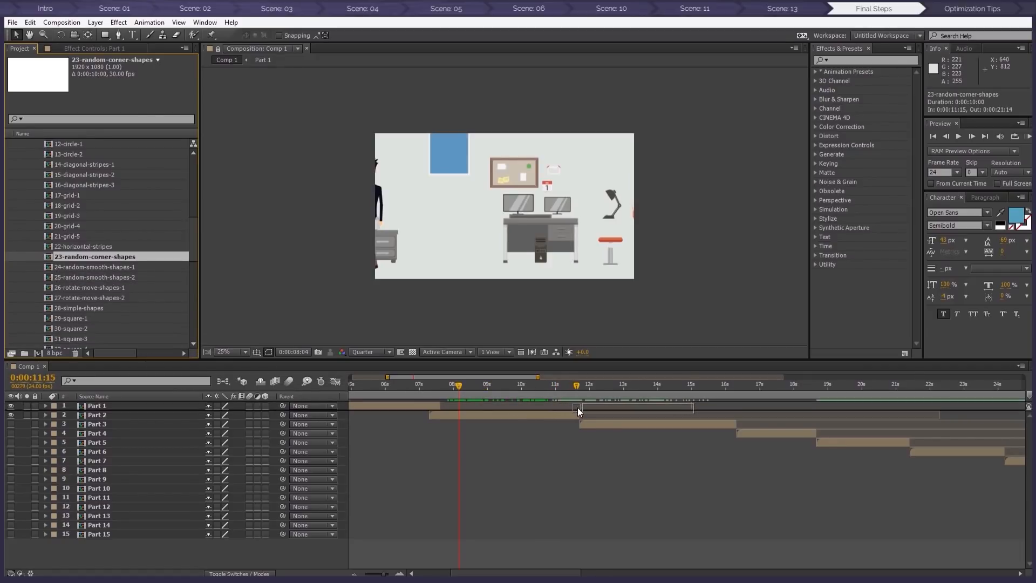
left_click_drag(578, 407, 584, 409)
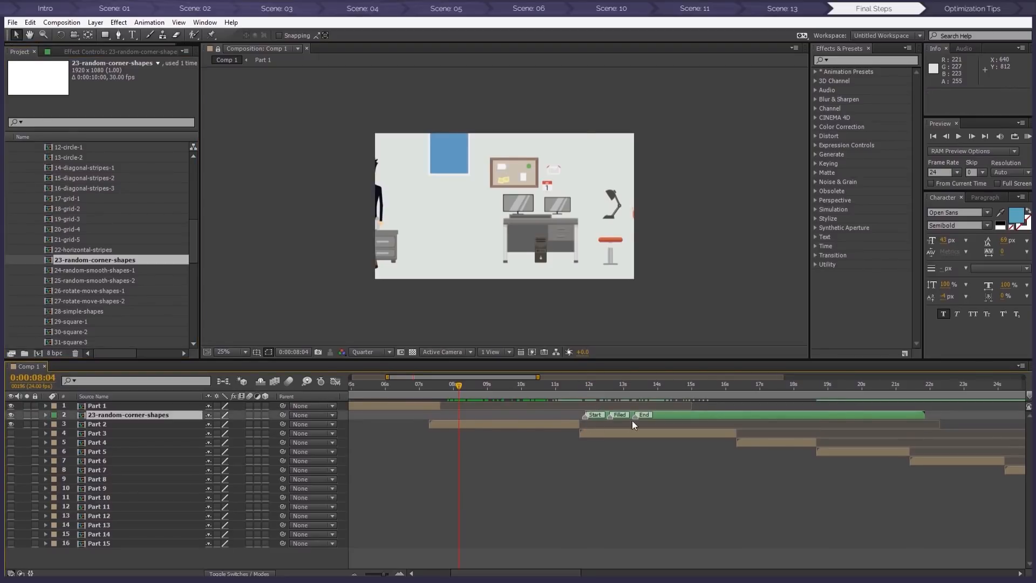
Shift the transition earlier so its Filled marker meets the cut between Parts 2 and 3, show Part 3, and scrub across the cut
left_click_drag(666, 413, 634, 415)
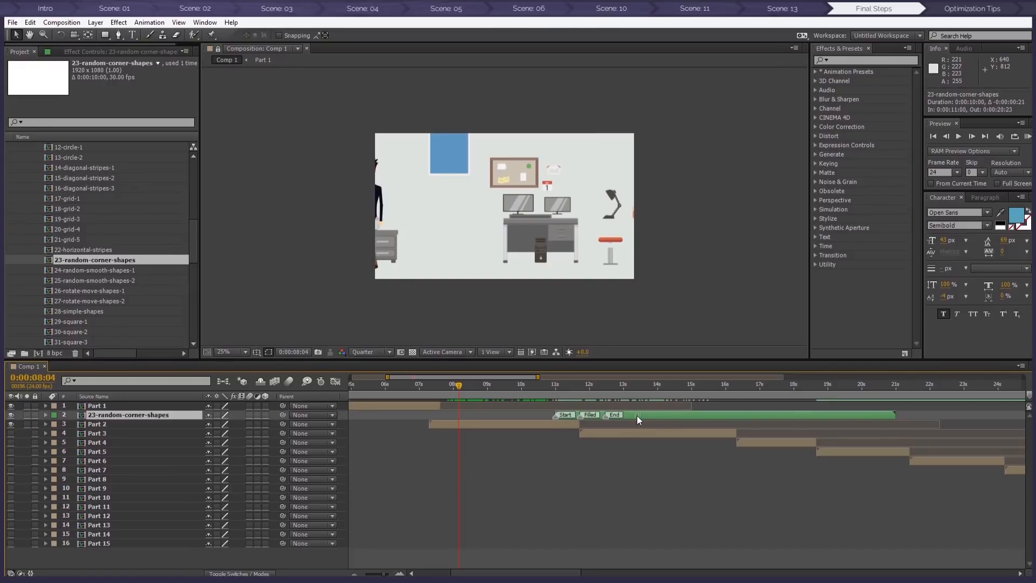
left_click(579, 385)
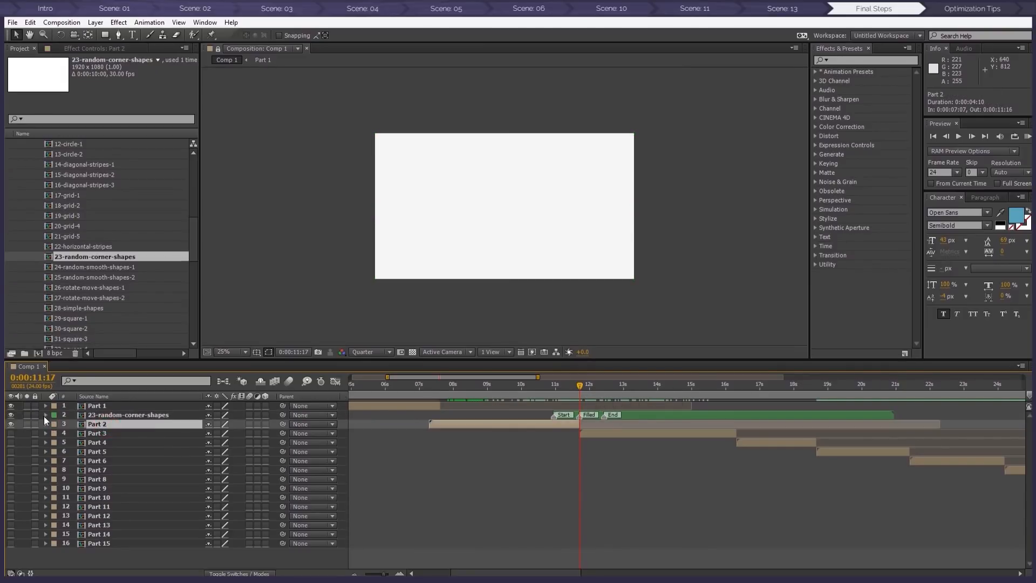
left_click(10, 433)
left_click_drag(559, 385, 604, 383)
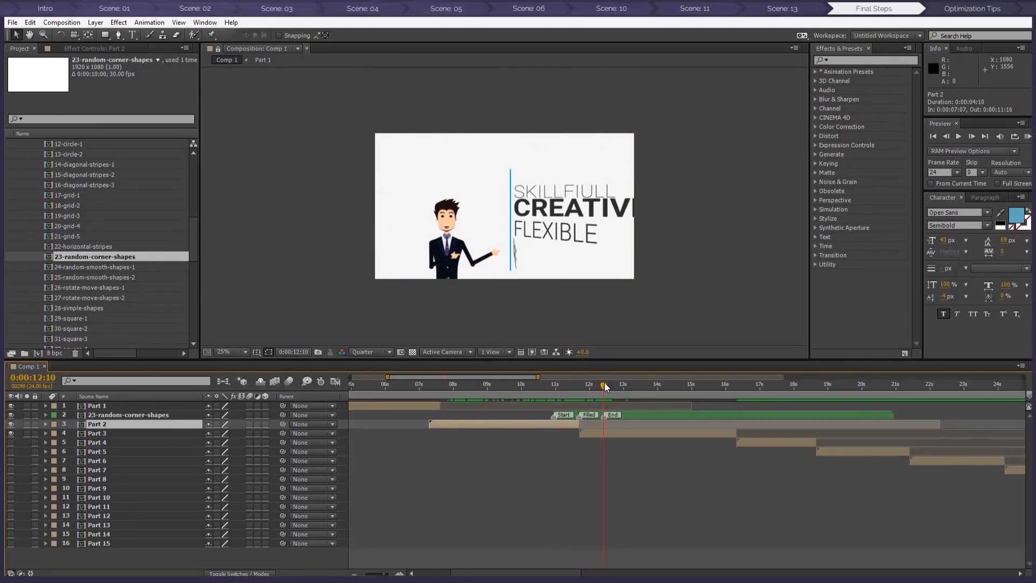
Duplicate the 23-random-corner-shapes layer and place one copy above each part from Part 2 through Part 14, at that part's end
left_click(623, 414)
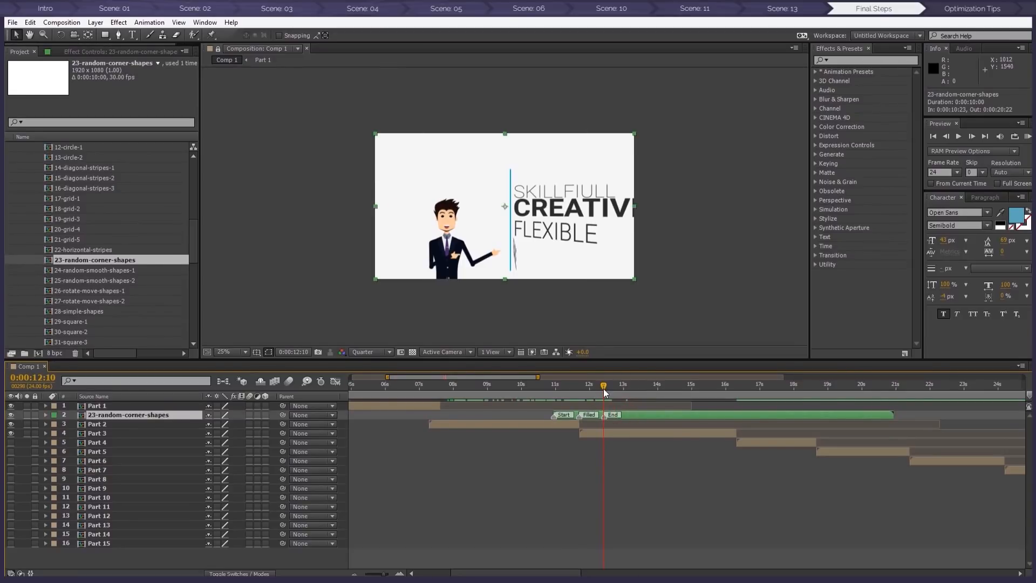
left_click_drag(569, 384, 544, 379)
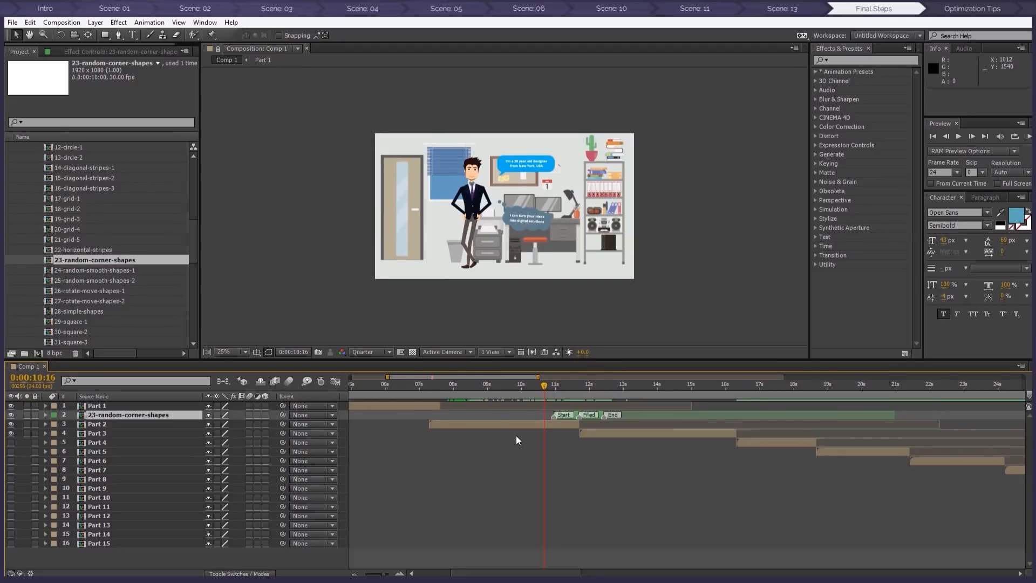
key("ctrl+d")
key("ctrl+d")
key("ctrl+d")
key("ctrl+d")
key("ctrl+d")
key("ctrl+d")
key("ctrl+d")
key("ctrl+d")
key("ctrl+d")
key("ctrl+d")
key("ctrl+d")
key("ctrl+d")
key("ctrl+d")
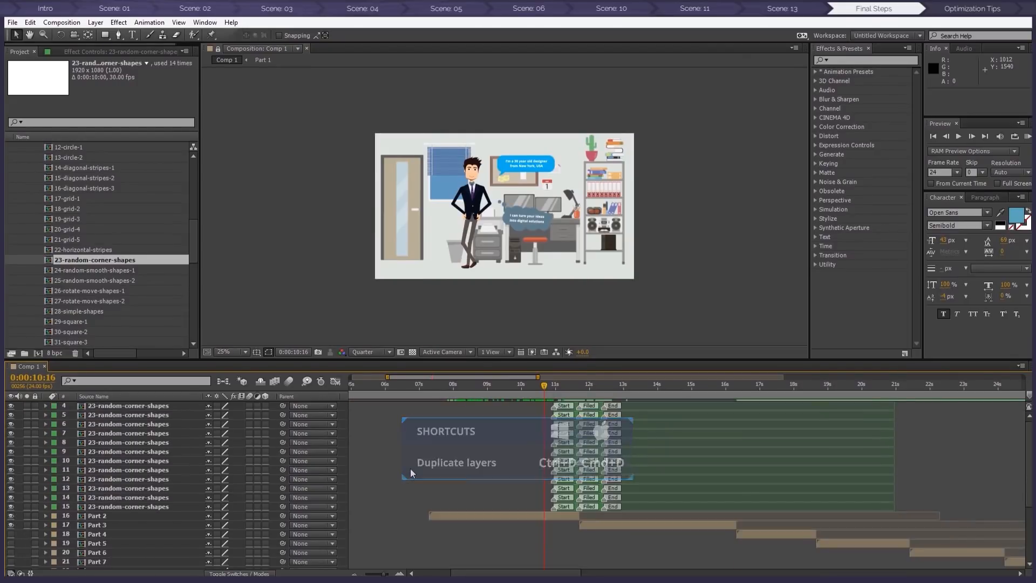
scroll(405, 462, "down", 4)
scroll(458, 452, "up", 2)
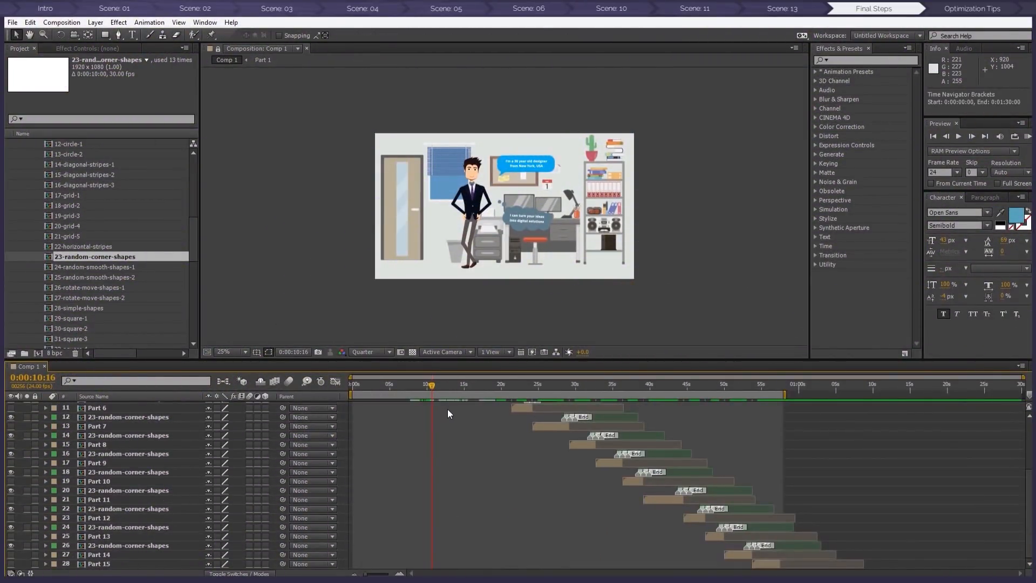
Select all layers in Comp 1 and turn on the visibility of the hidden Parts 4 through 15
scroll(448, 413, "up", 4)
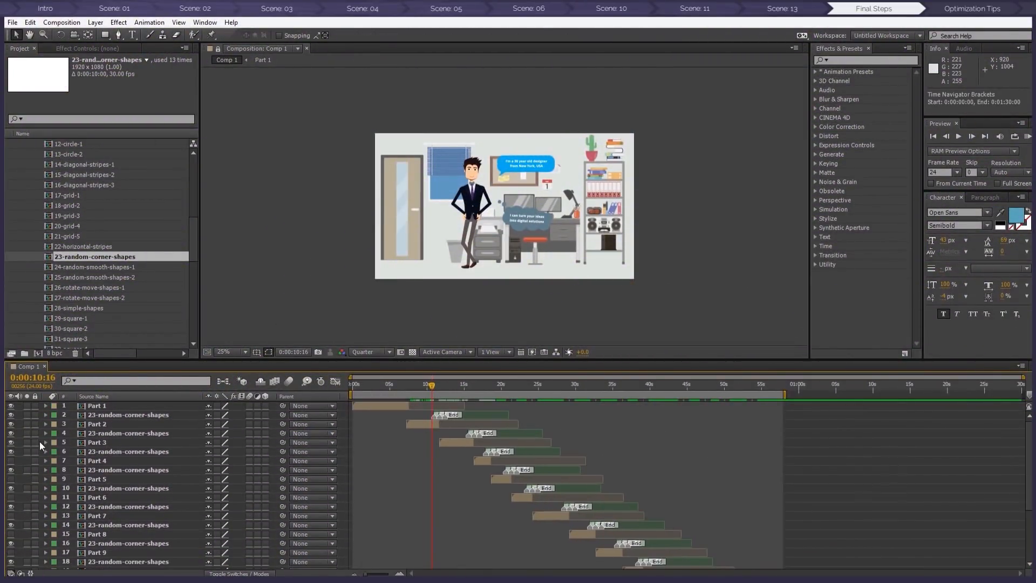
key("ctrl+a")
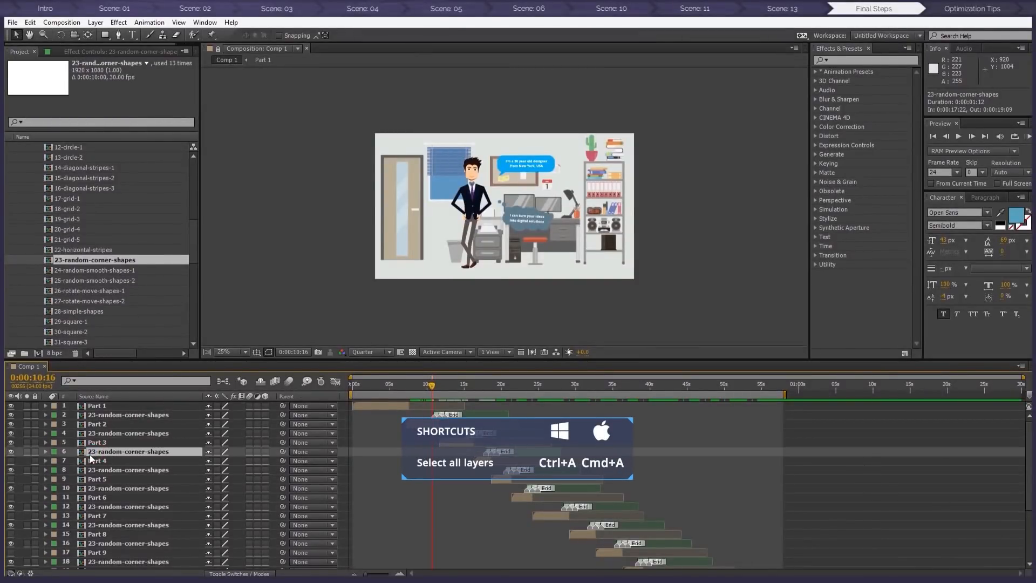
left_click(362, 434)
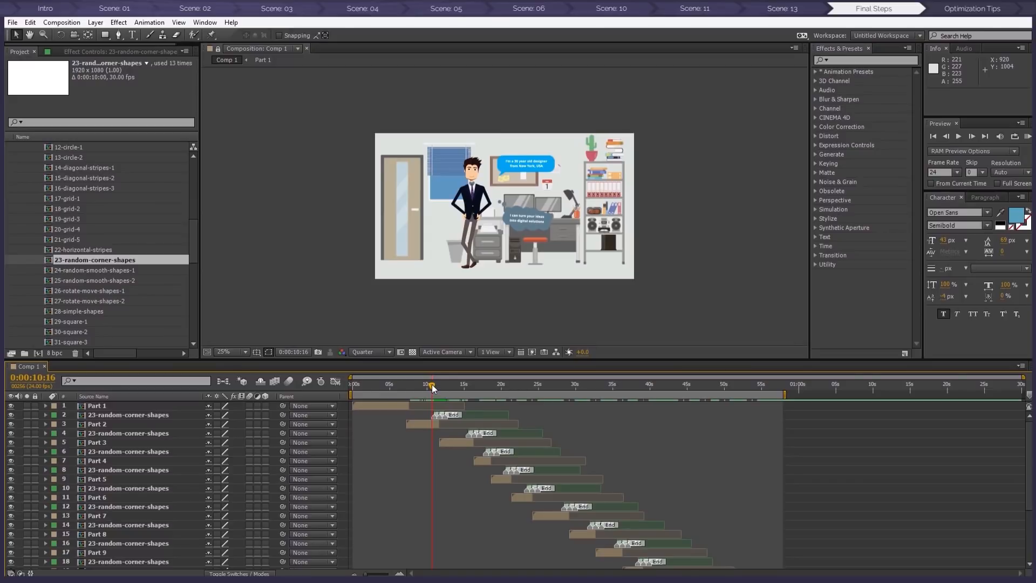
Preview the transition after Part 2, scrub through the remaining scenes, and review the full layer stack
key("space")
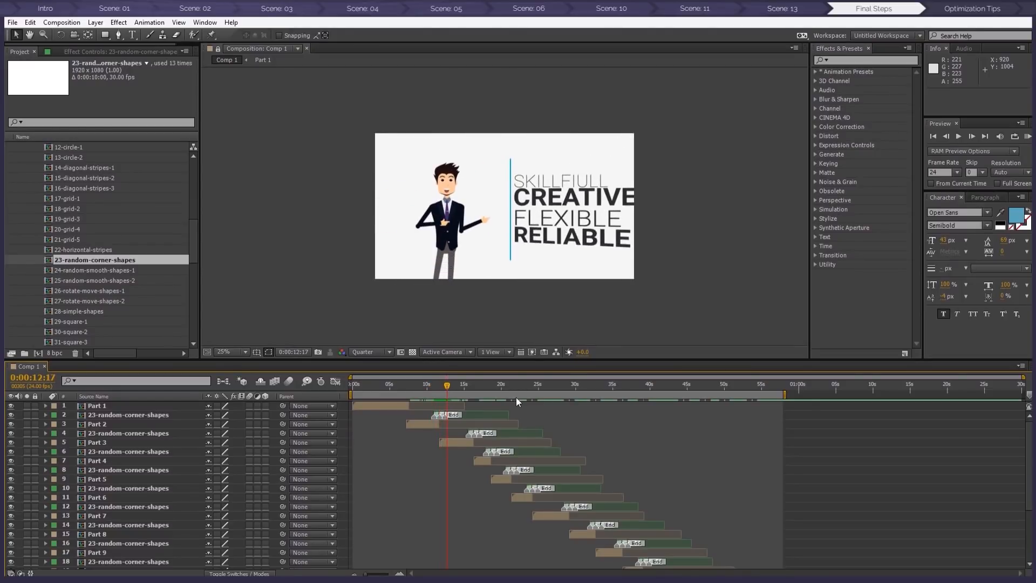
left_click_drag(523, 390, 660, 387)
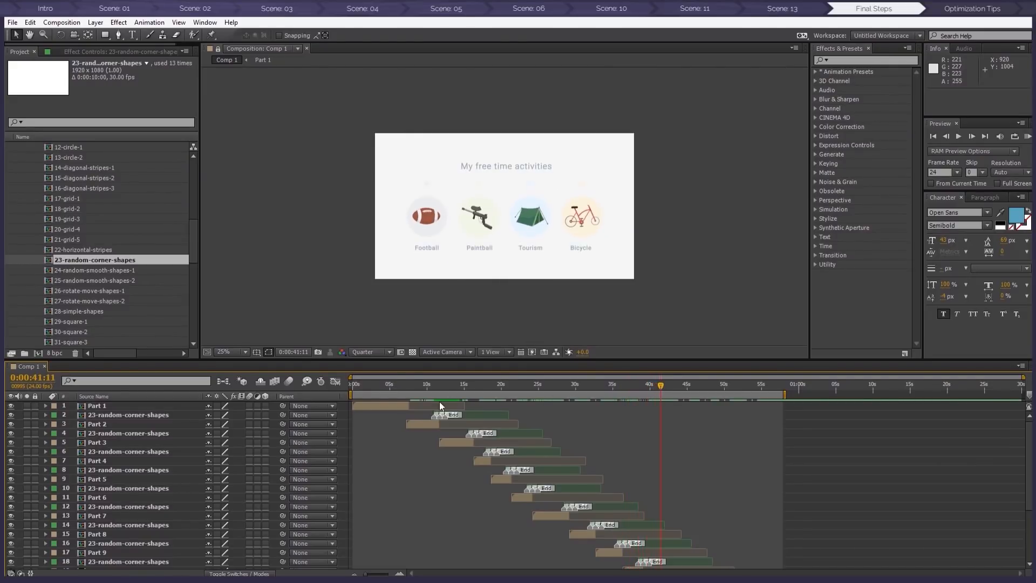
left_click(376, 386)
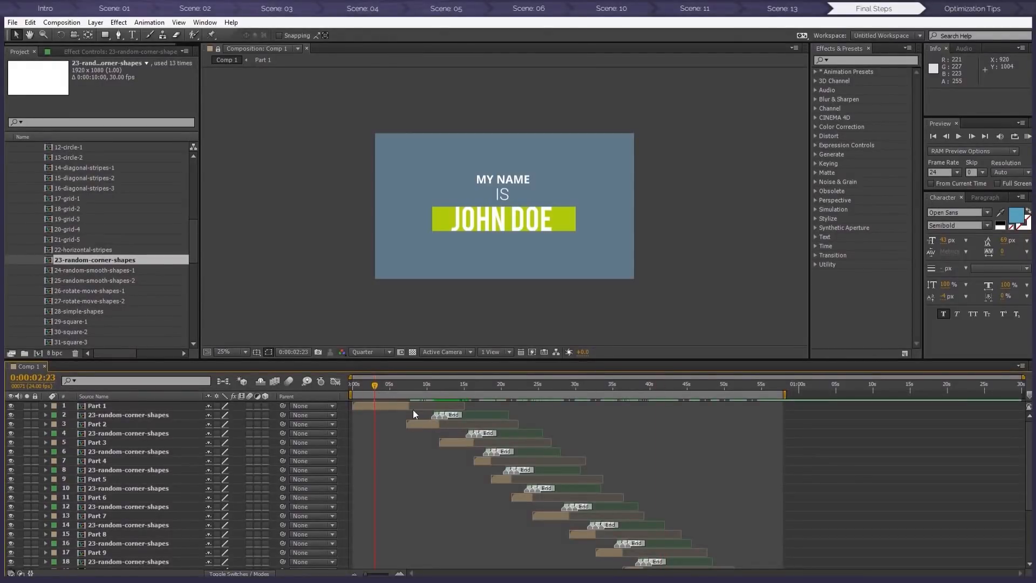
scroll(441, 486, "down", 5)
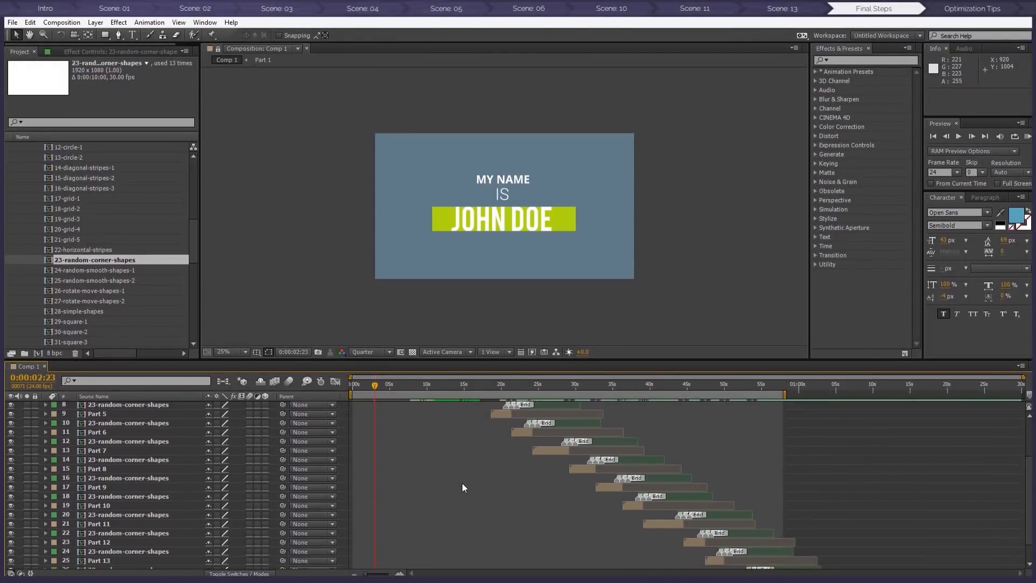
scroll(469, 478, "up", 5)
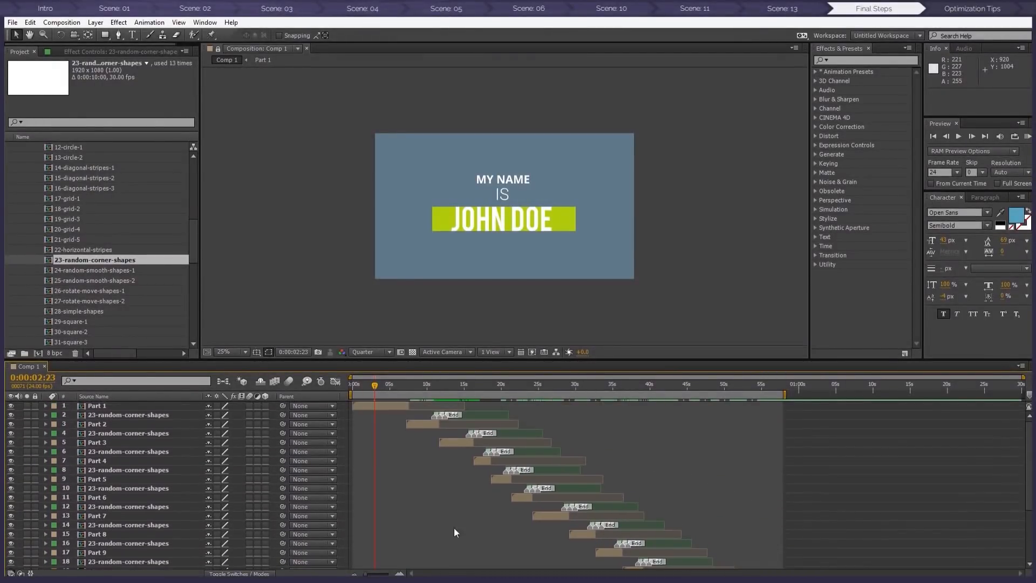
Collapse the 12-transitions.aep folder and import Audio-1.mp3 from the Music folder as footage
scroll(114, 259, "up", 7)
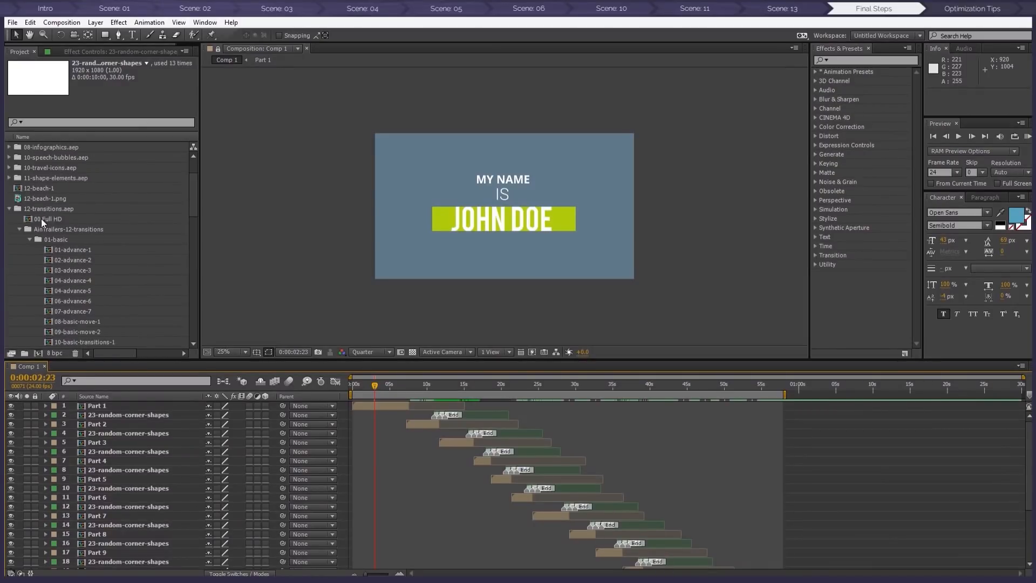
left_click(20, 229)
left_click(9, 208)
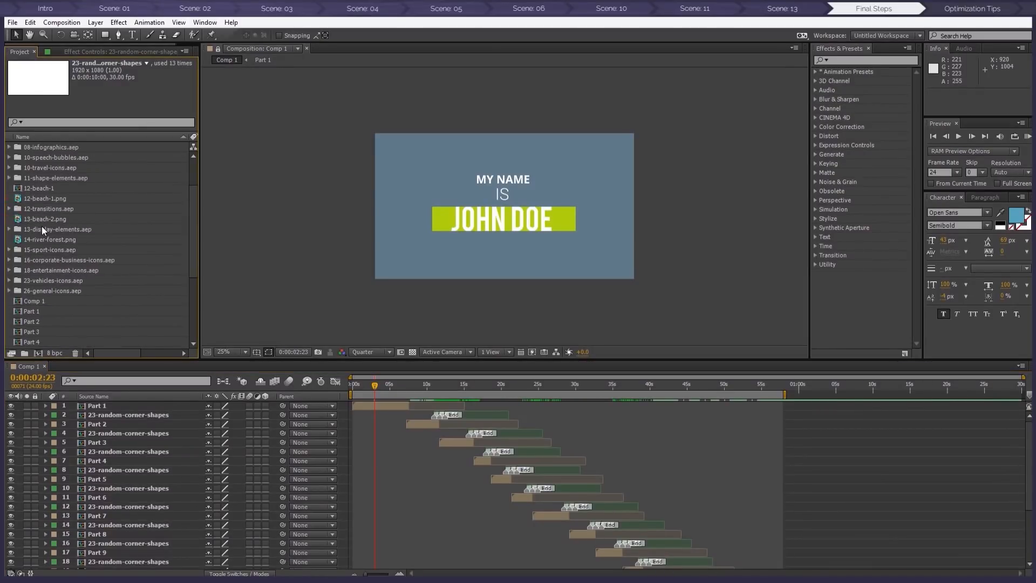
scroll(57, 237, "down", 4)
right_click(11, 276)
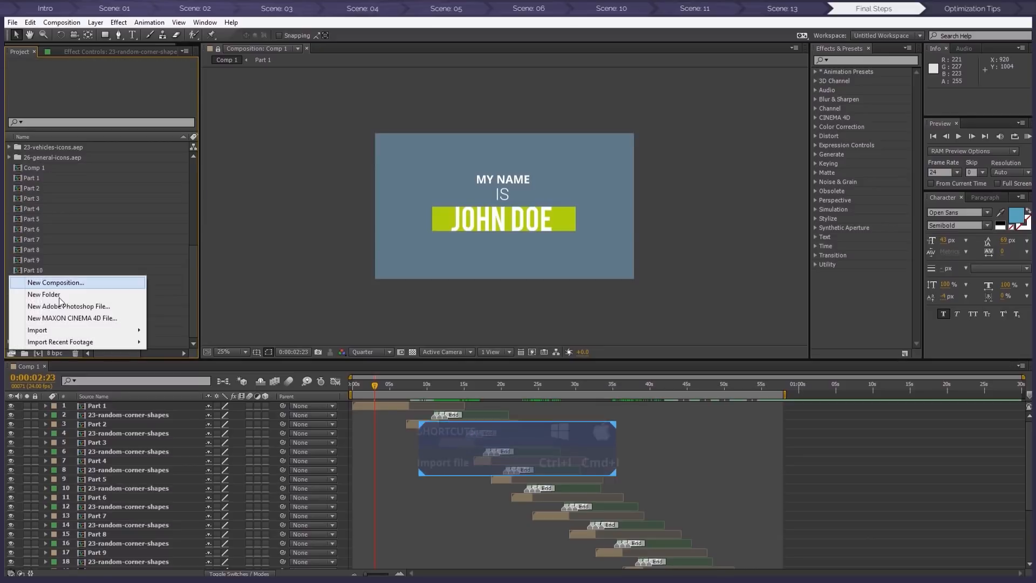
mouse_move(77, 335)
left_click(170, 330)
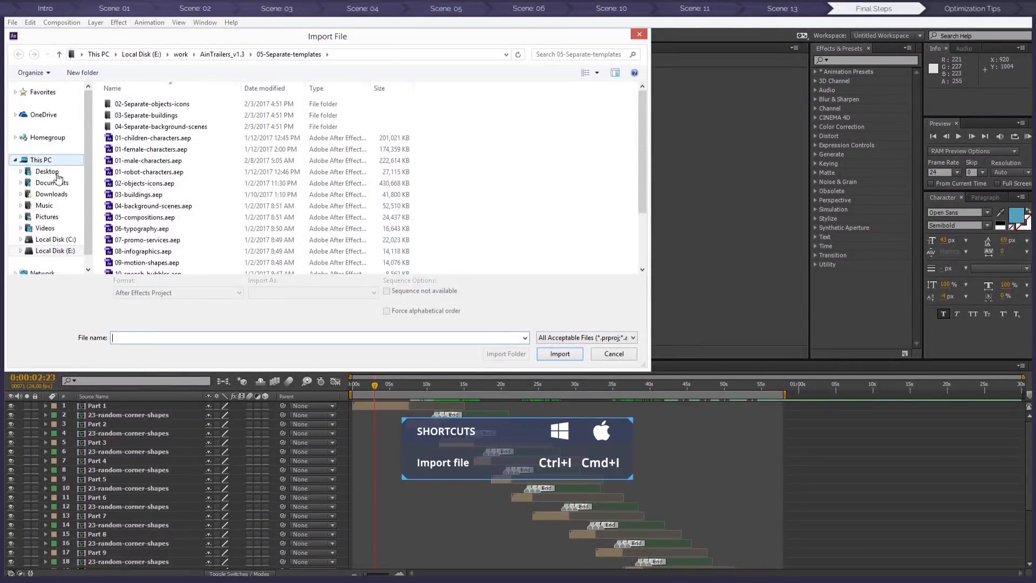
left_click(52, 207)
left_click(134, 115)
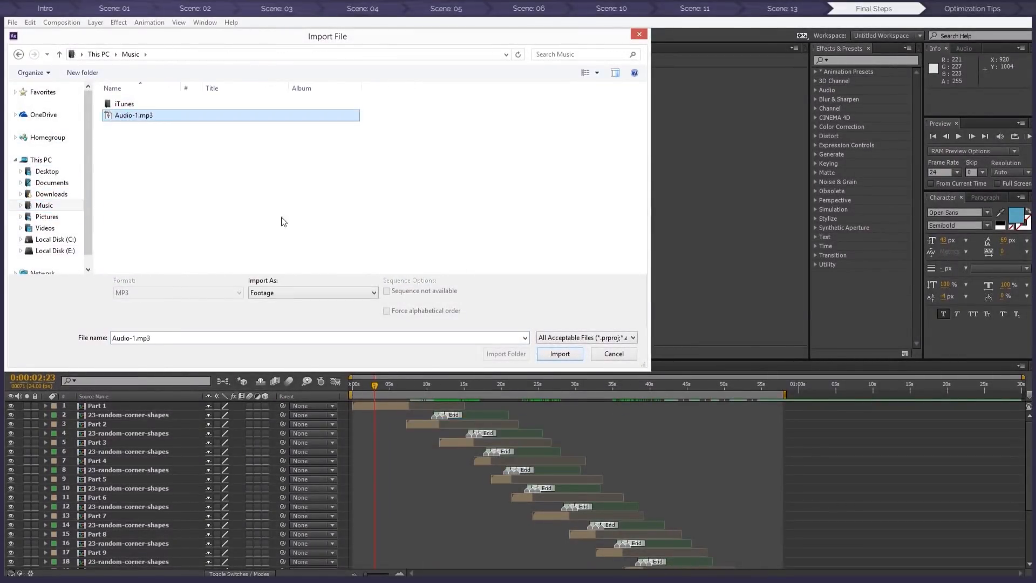
left_click(559, 354)
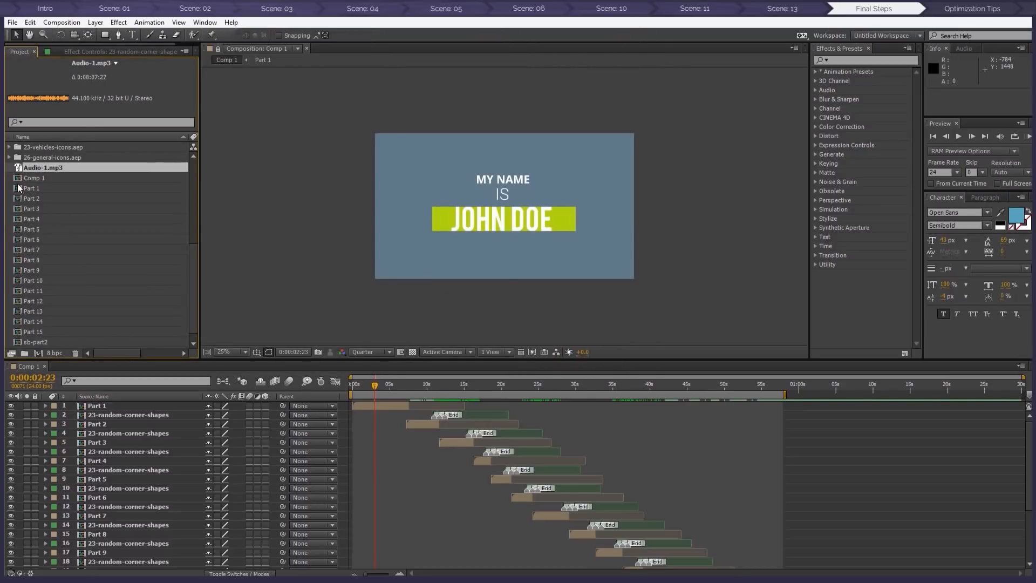
Place Audio-1.mp3 as the top layer of Comp 1 and keyframe its Audio Levels at 0:00:55:00
left_click_drag(20, 170, 87, 404)
left_click_drag(400, 380, 760, 384)
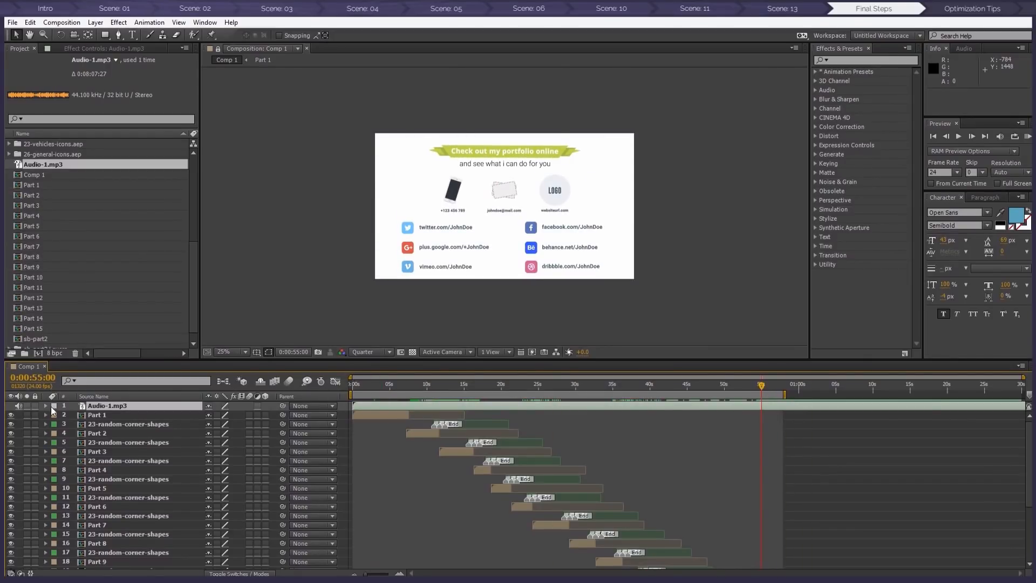
left_click(45, 405)
left_click(55, 414)
left_click(73, 424)
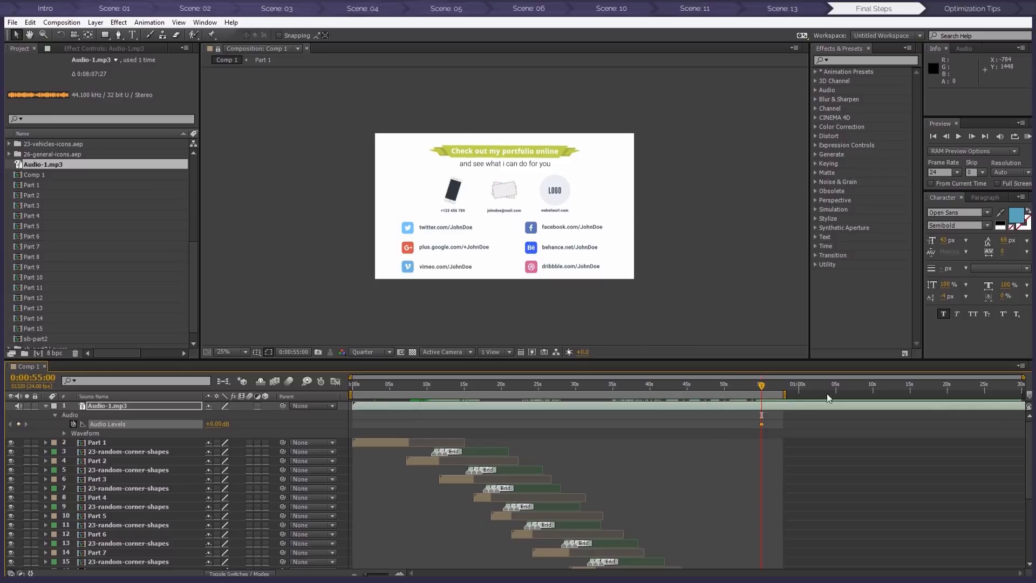
Fade the music out with a lowered Audio Levels keyframe at 0:00:57:12, and return the current time to 0:00:04:17
left_click(780, 384)
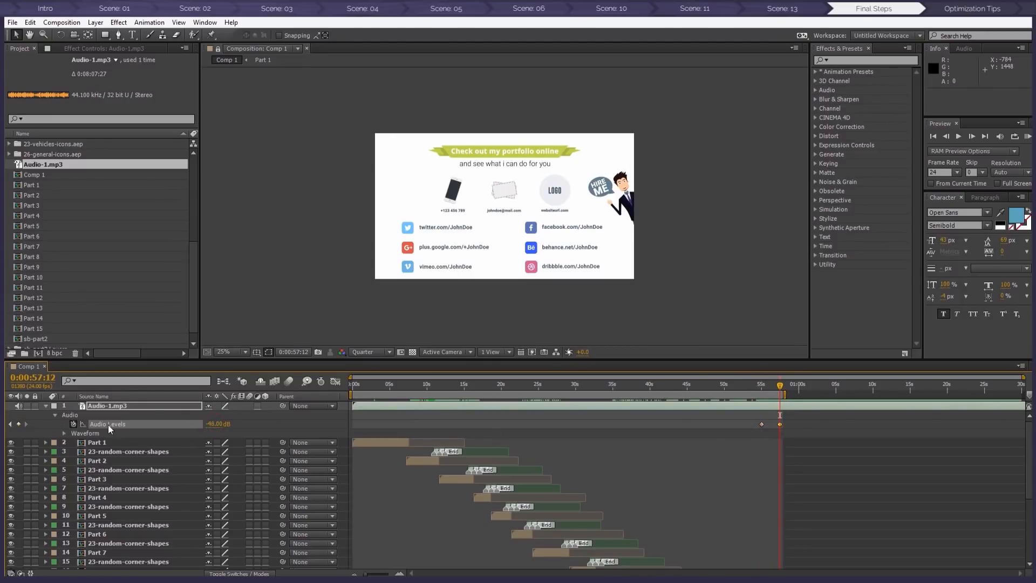
mouse_move(775, 386)
left_mouse_down()
mouse_move(755, 384)
mouse_move(768, 387)
left_mouse_up()
left_click(388, 385)
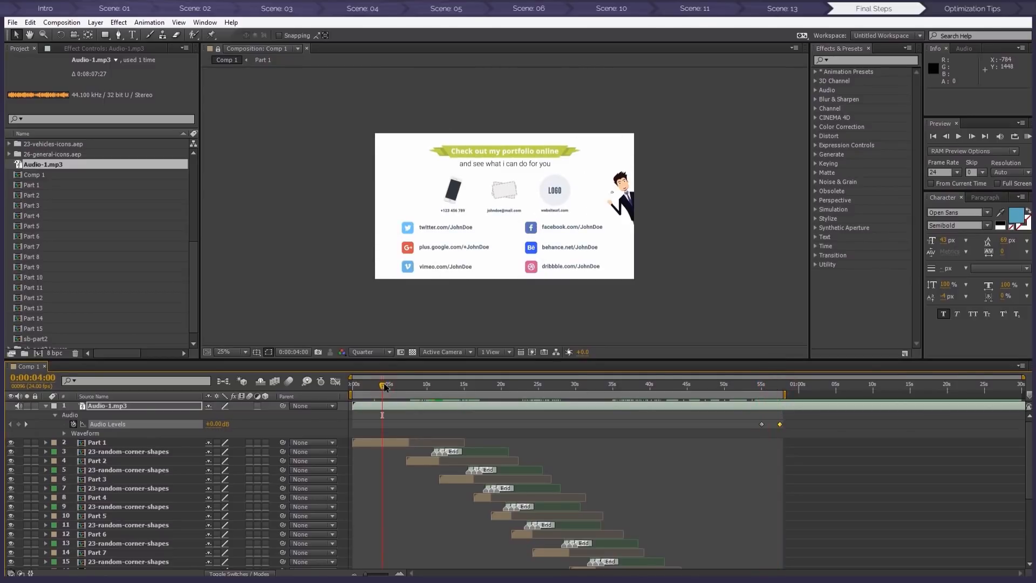
left_click(43, 418)
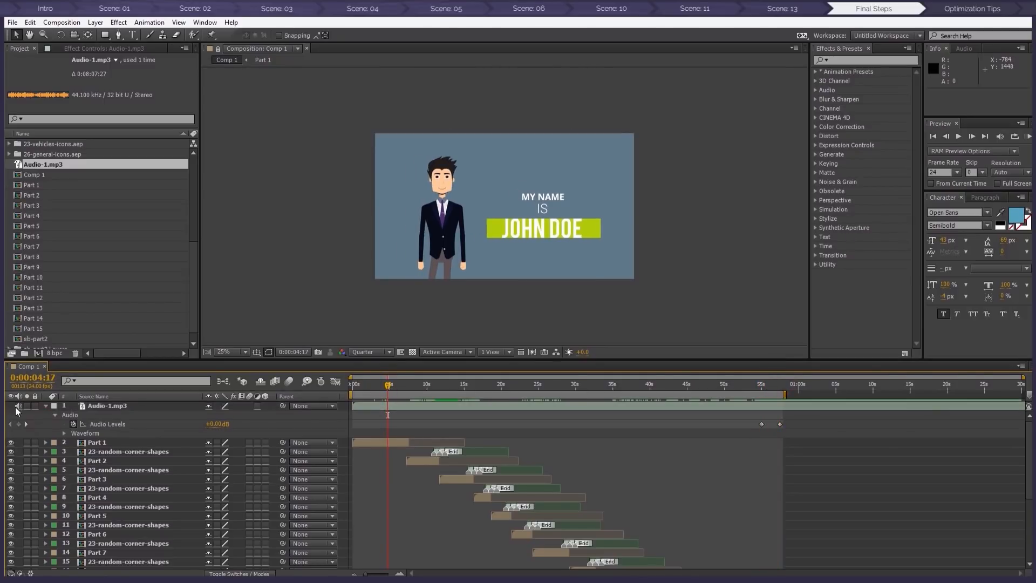
Open the 00.Full HD composition from 01-male-characters.aep and copy its Color control 002 and Color control 001 layers
scroll(77, 237, "up", 6)
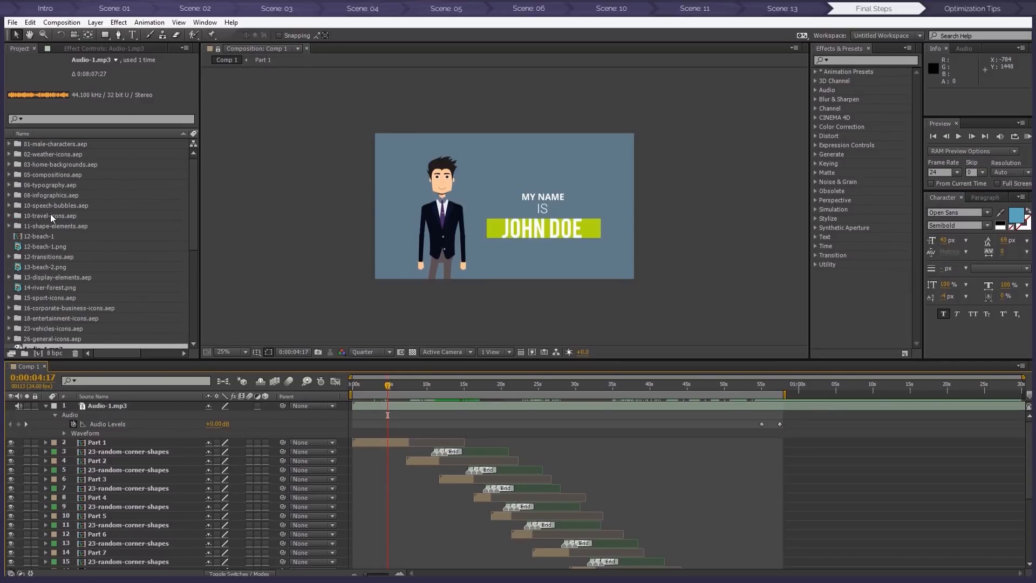
left_click(9, 144)
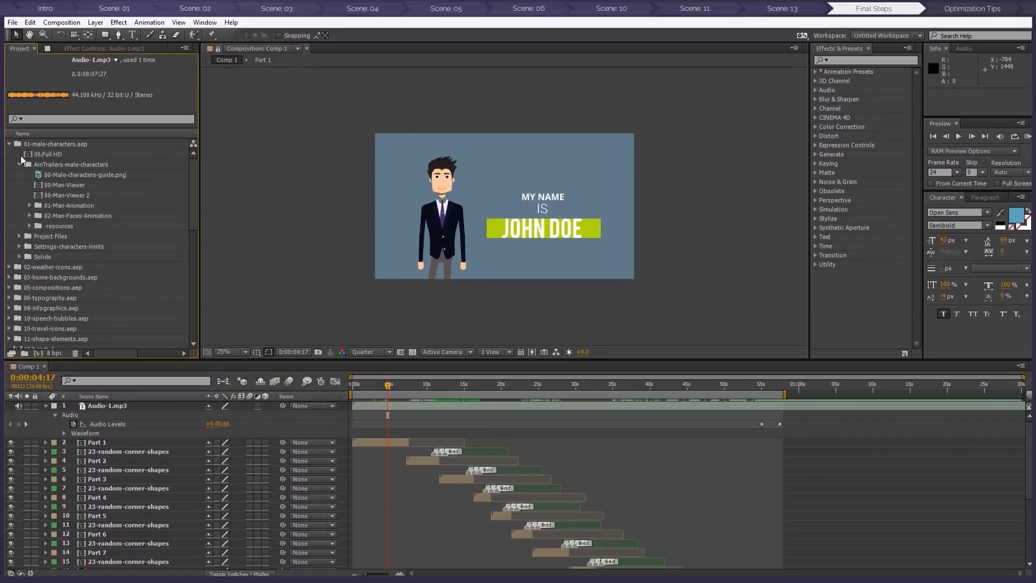
left_click(57, 153)
double_click(47, 154)
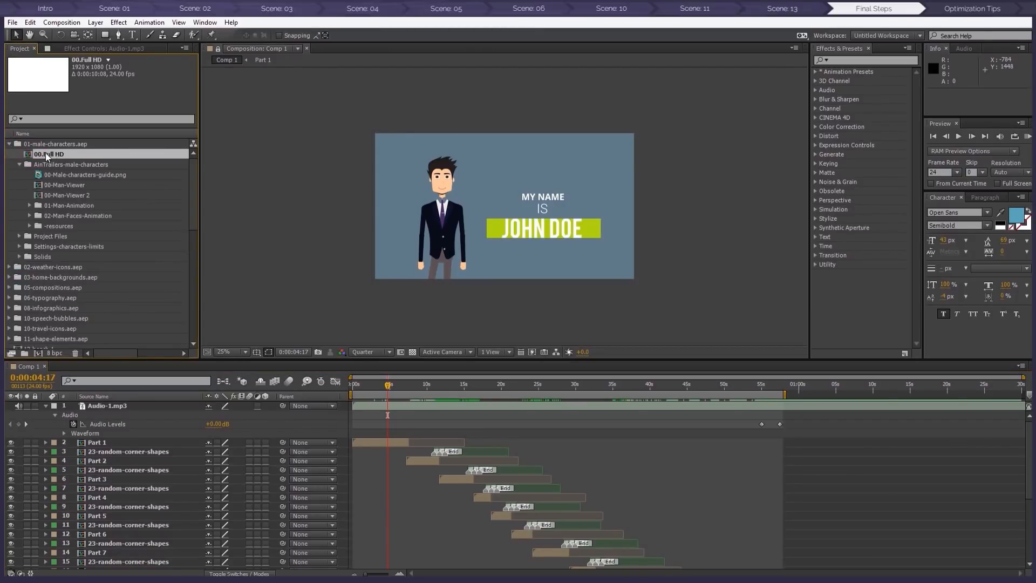
left_click(114, 406)
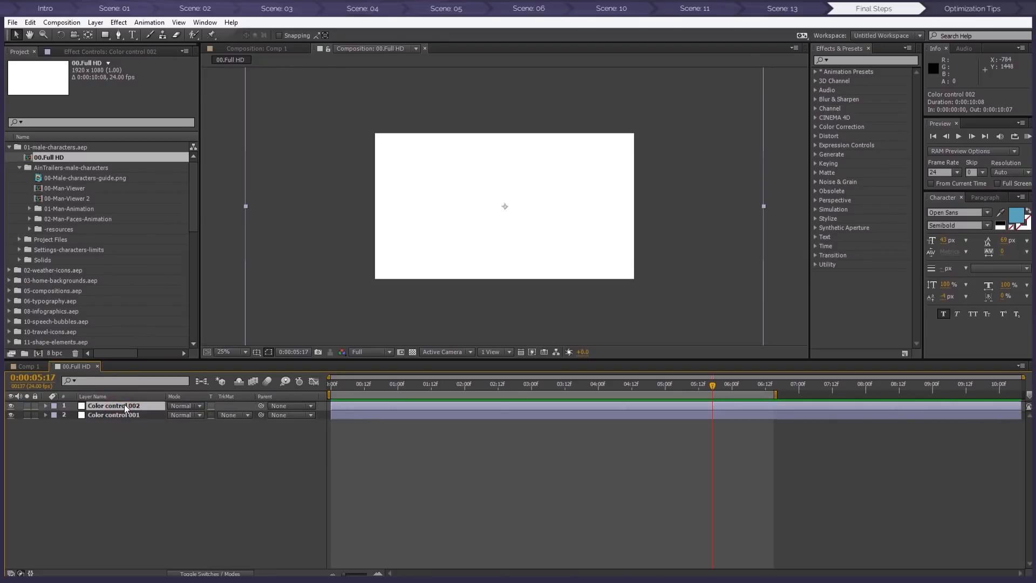
left_click(124, 414, "shift")
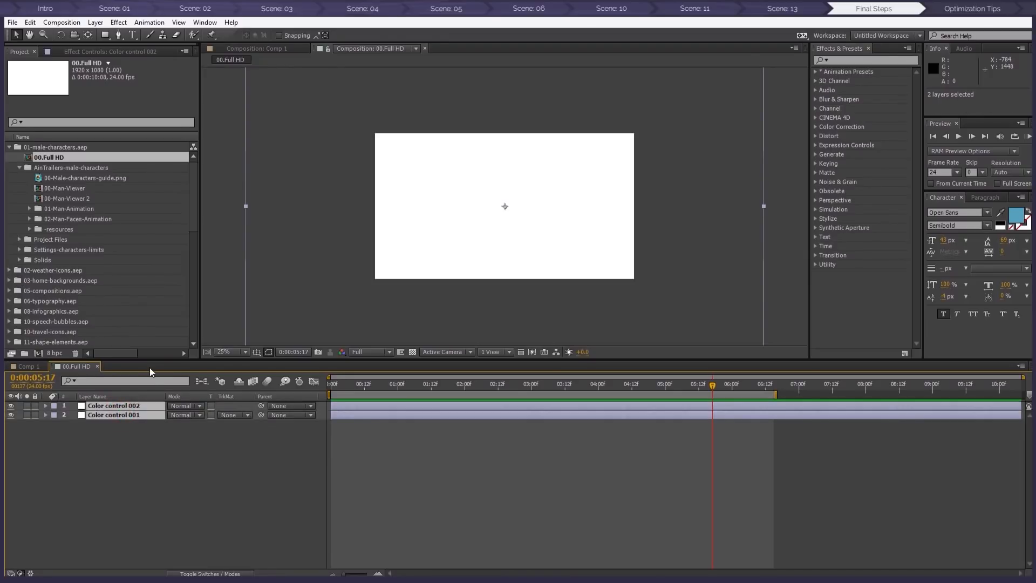
key("ctrl+c")
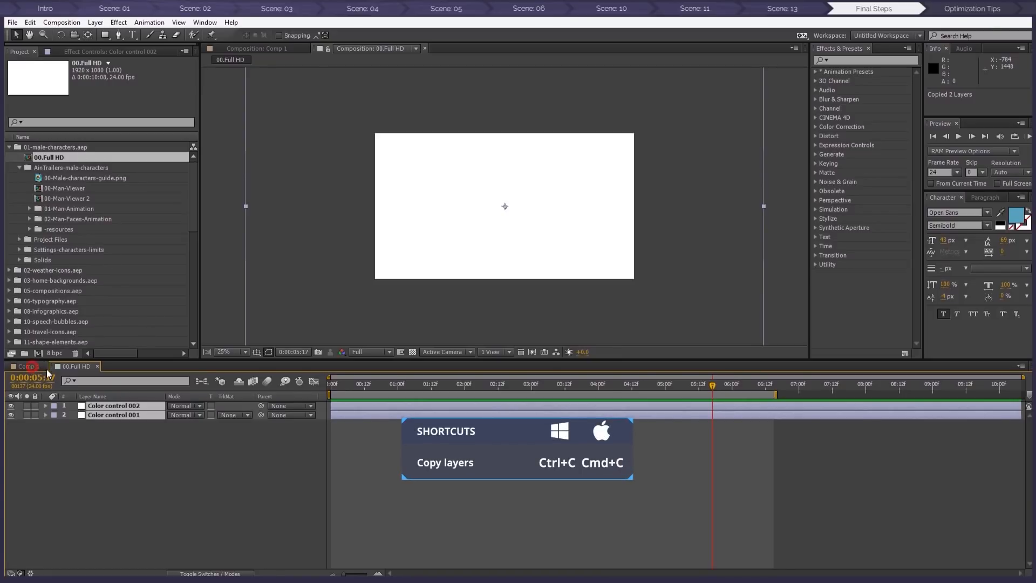
Paste both color control layers at the top of Comp 1, extend them to 0:00:58:05, and preview the result
left_click(30, 366)
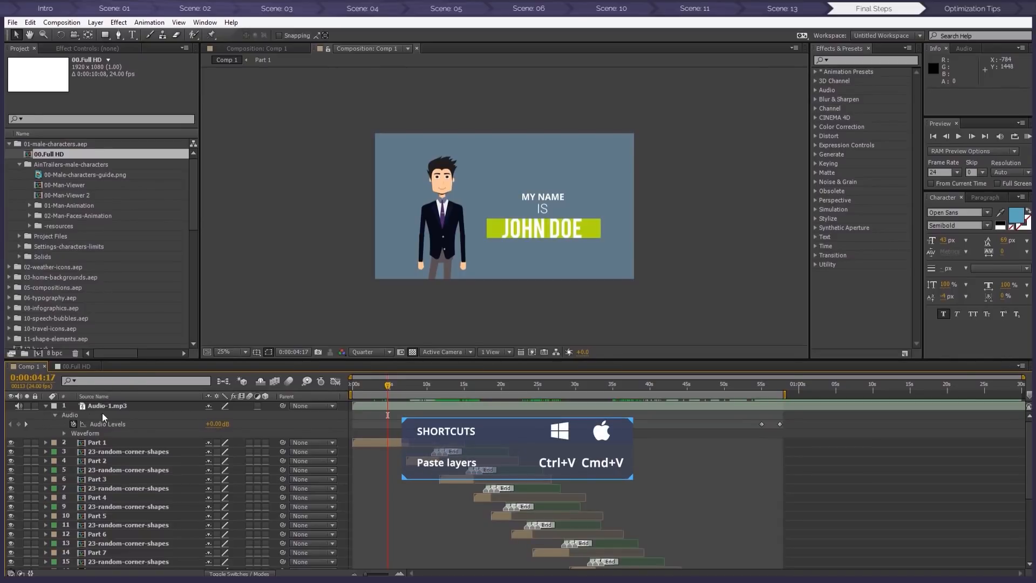
key("ctrl+v")
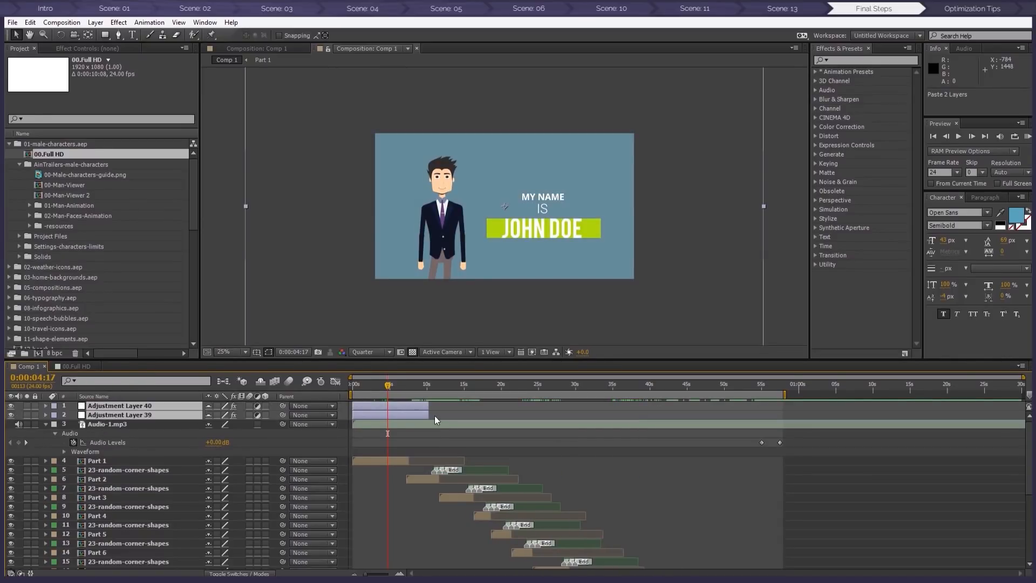
left_click_drag(429, 408, 784, 408)
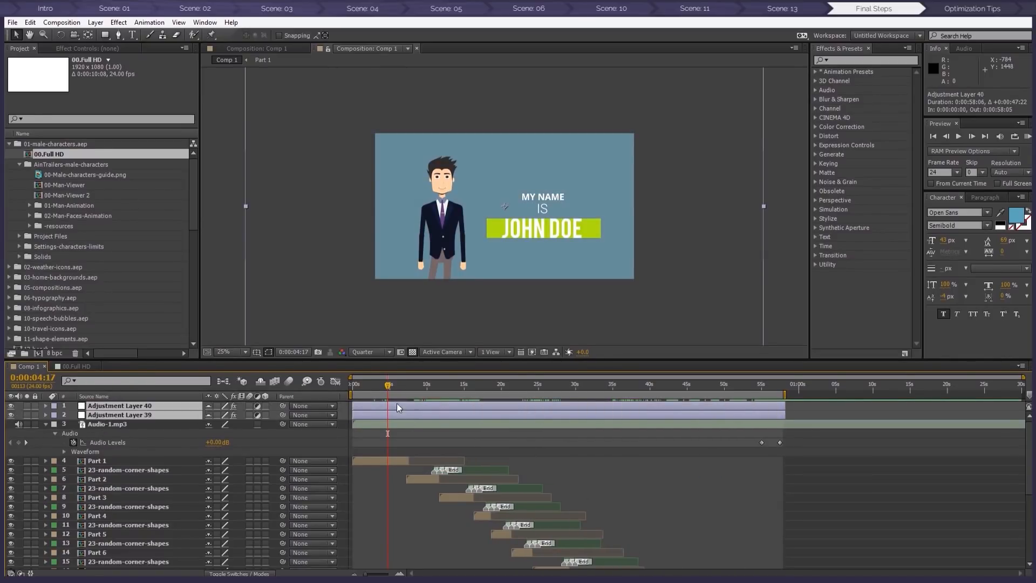
left_click_drag(389, 393, 409, 392)
left_click_drag(418, 393, 424, 392)
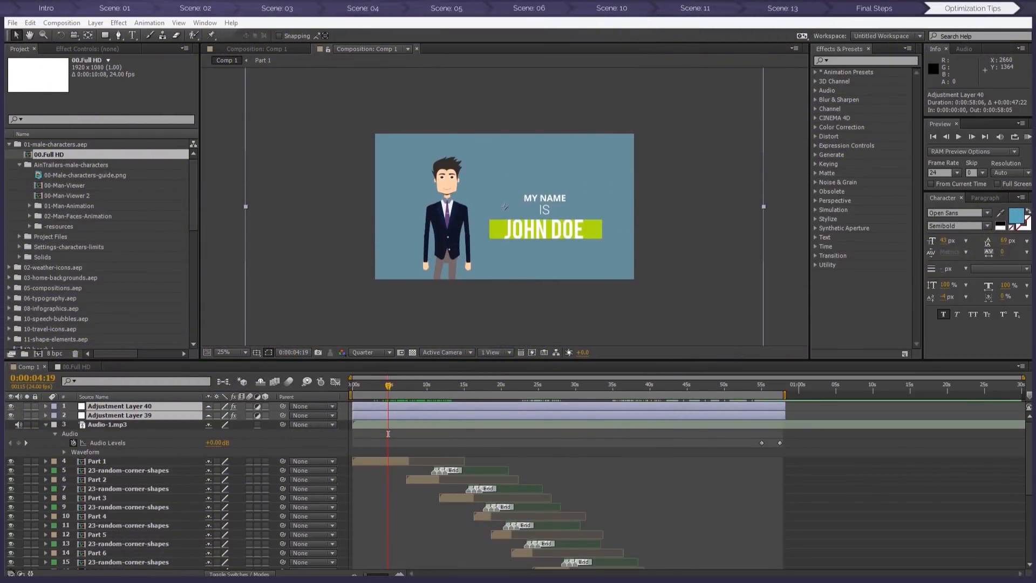
Switch to File Explorer and check the file size of Untitled Project.aep in New folder
left_click_drag(1035, 74, 727, 84)
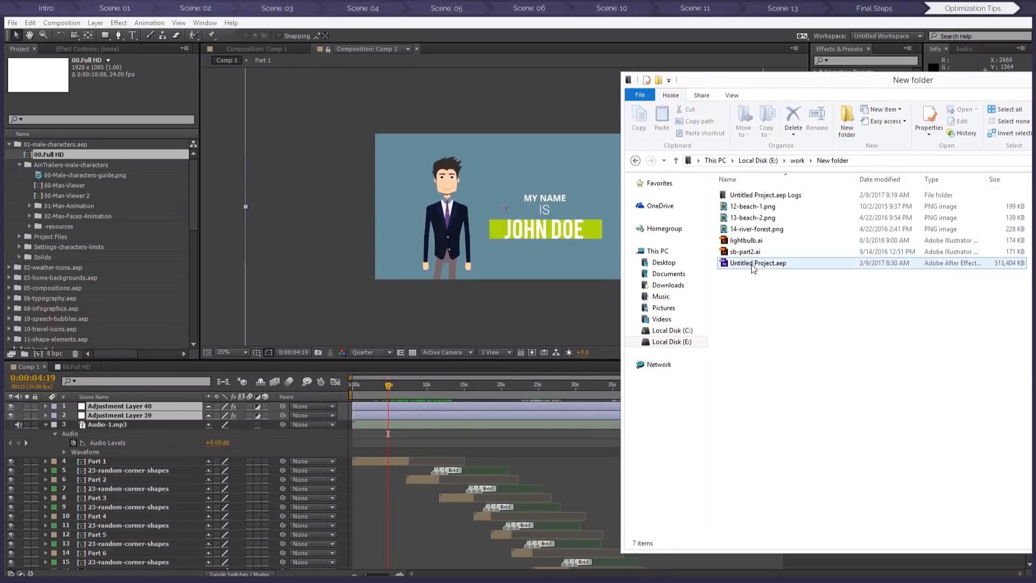
mouse_move(750, 268)
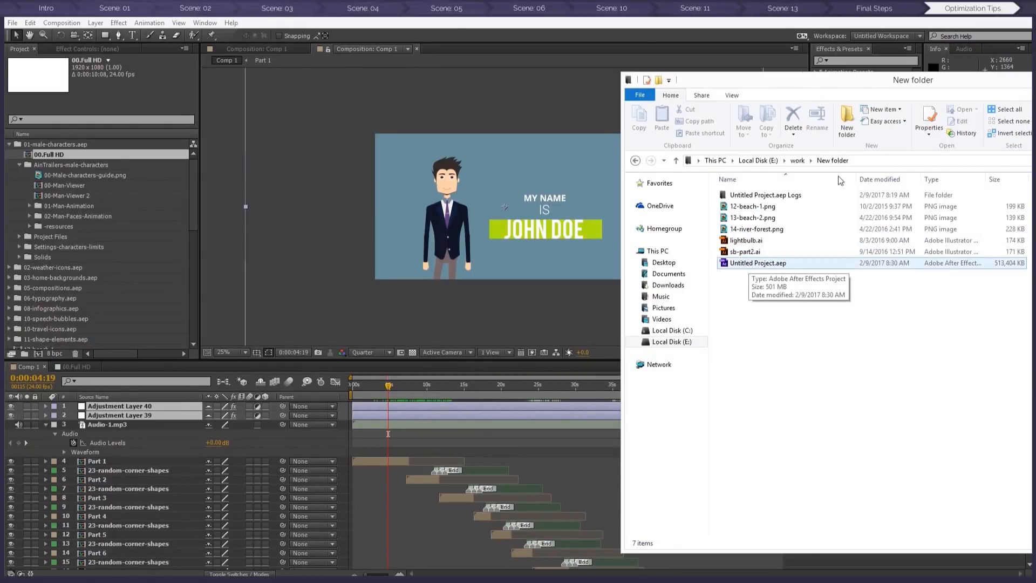
left_click_drag(724, 81, 936, 81)
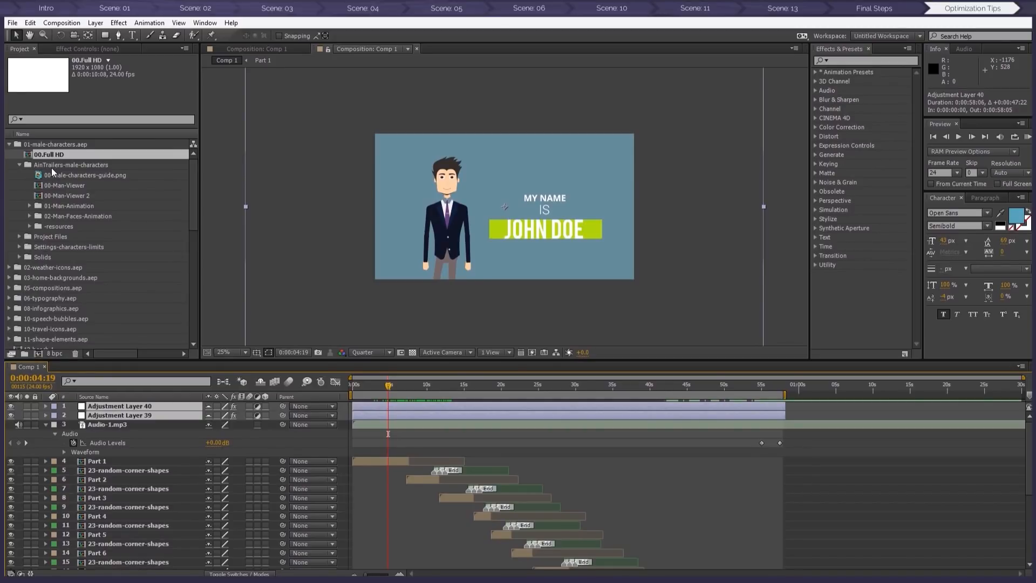
Select every composition in the 01-Man-Animation folder of 01-male-characters.aep, from 001-run to 99-holding umbrella
left_click(61, 144)
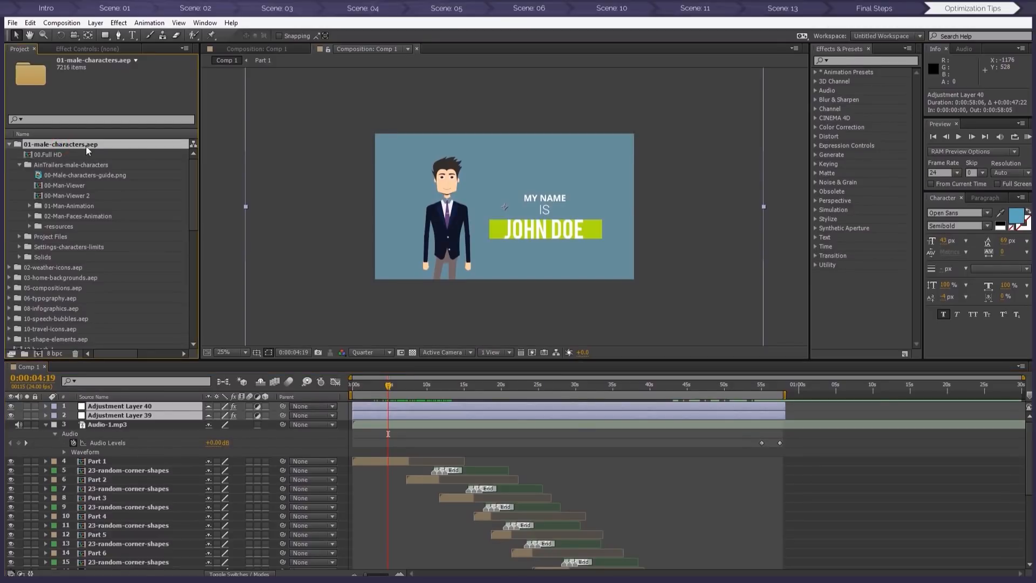
left_click(56, 195)
left_click(29, 206)
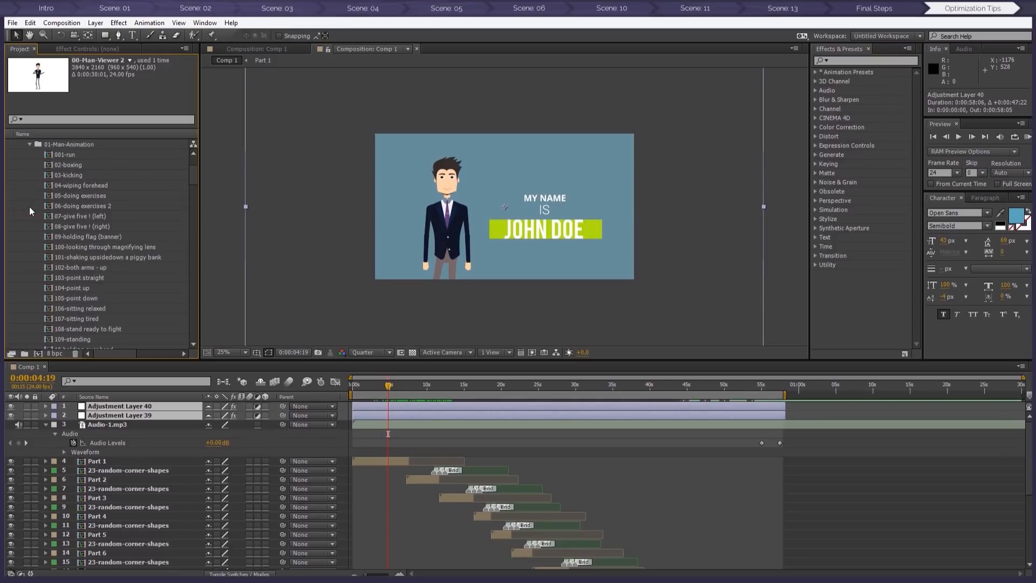
scroll(75, 214, "down", 1)
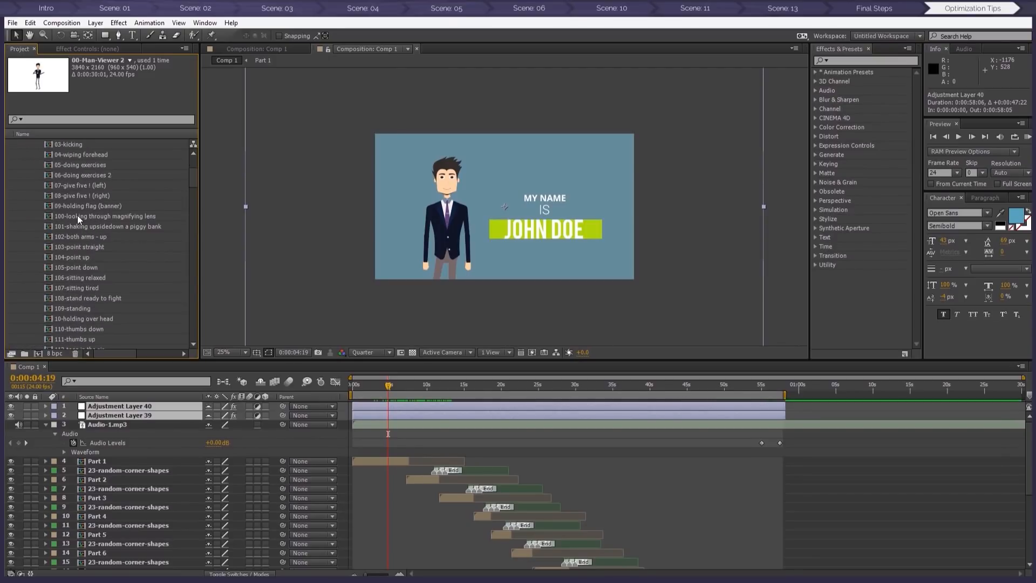
scroll(67, 213, "up", 3)
left_click(70, 217)
scroll(74, 242, "down", 8)
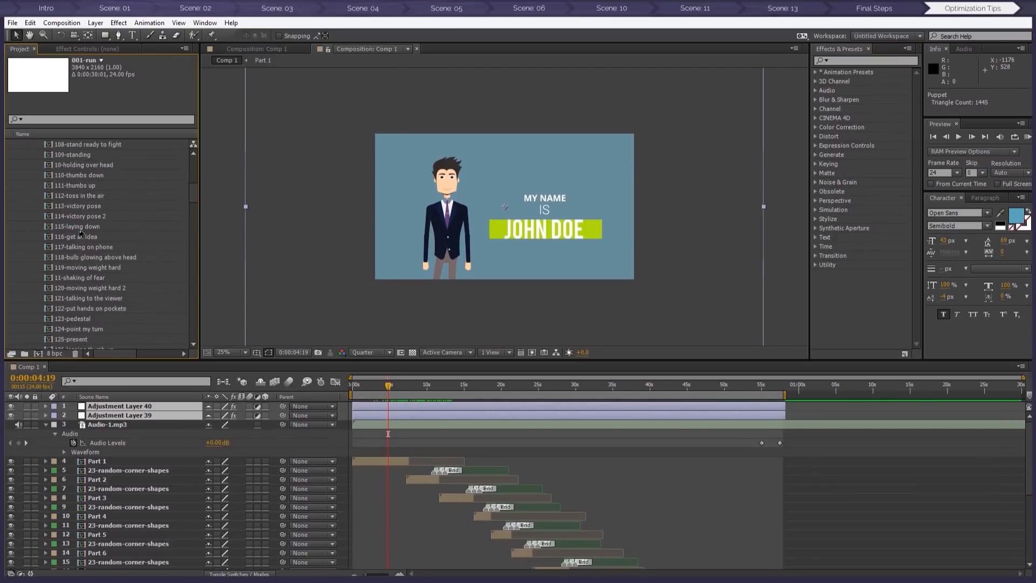
scroll(76, 221, "up", 8)
scroll(74, 205, "down", 20)
scroll(83, 238, "down", 10)
left_click(80, 257, "shift")
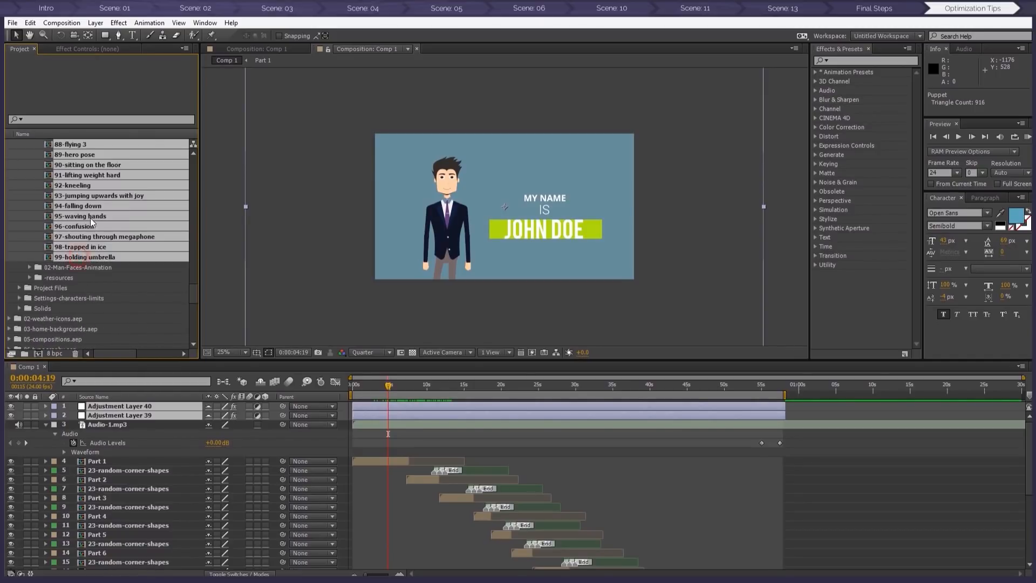
Delete the selected man animations except 14-greeting, 27-standing (one leg bent), 33-raising one hand (pointing finger) and 36-pointing at board, and collapse 01-male-characters.aep
scroll(87, 216, "up", 20)
scroll(89, 212, "down", 2)
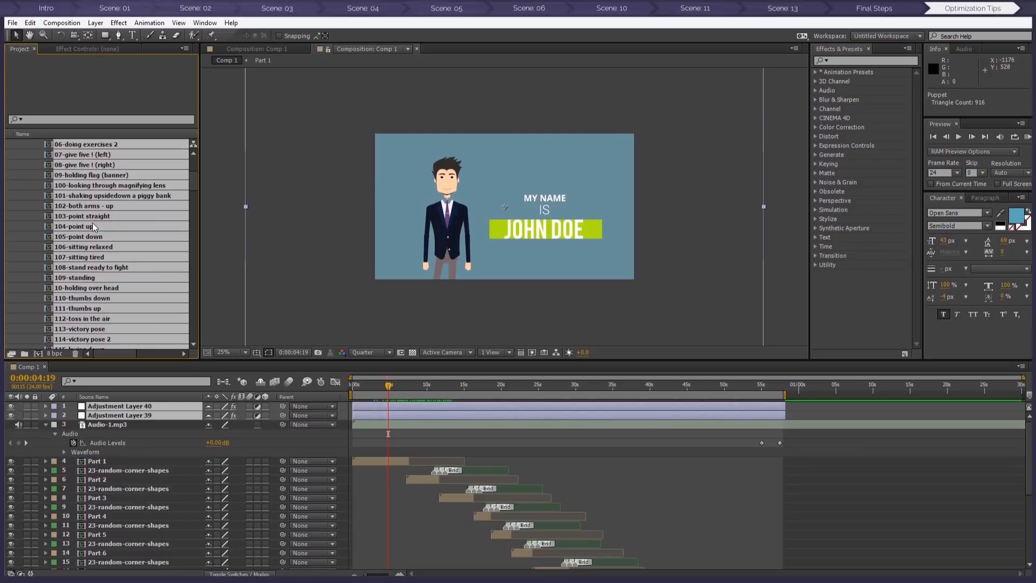
scroll(87, 245, "down", 4)
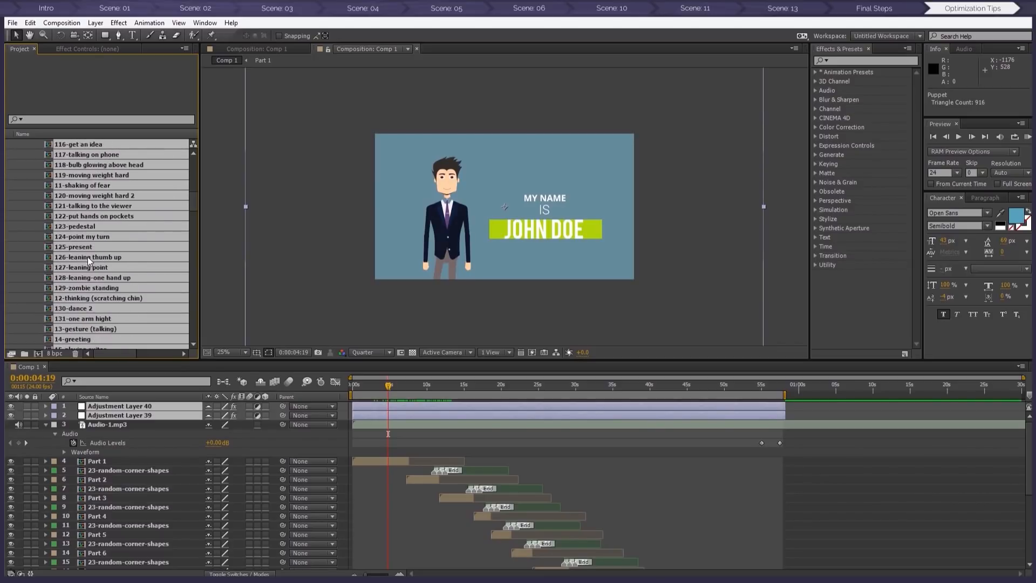
left_click(80, 339, "ctrl")
scroll(101, 295, "down", 2)
scroll(95, 280, "down", 8)
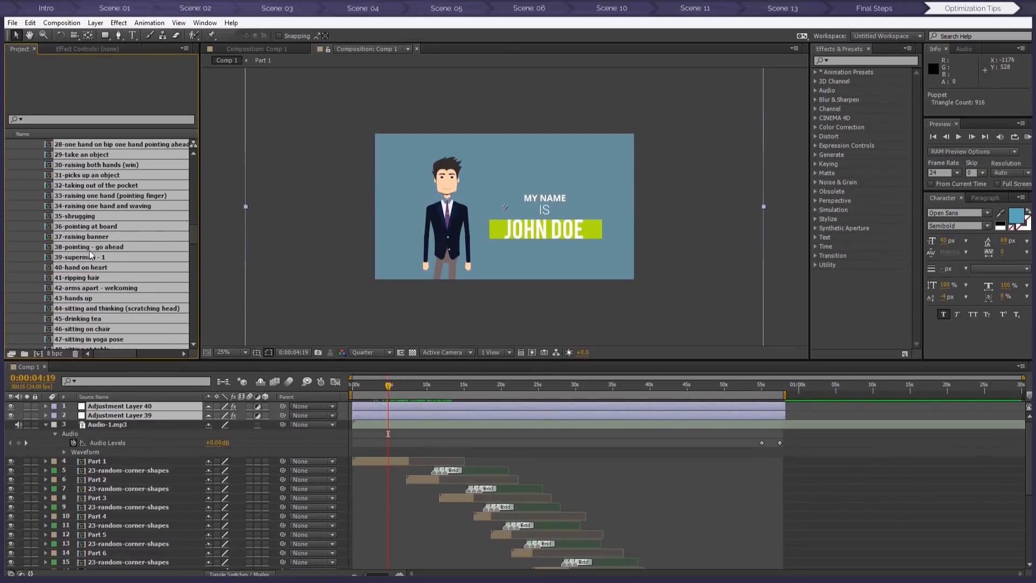
left_click(81, 165, "ctrl")
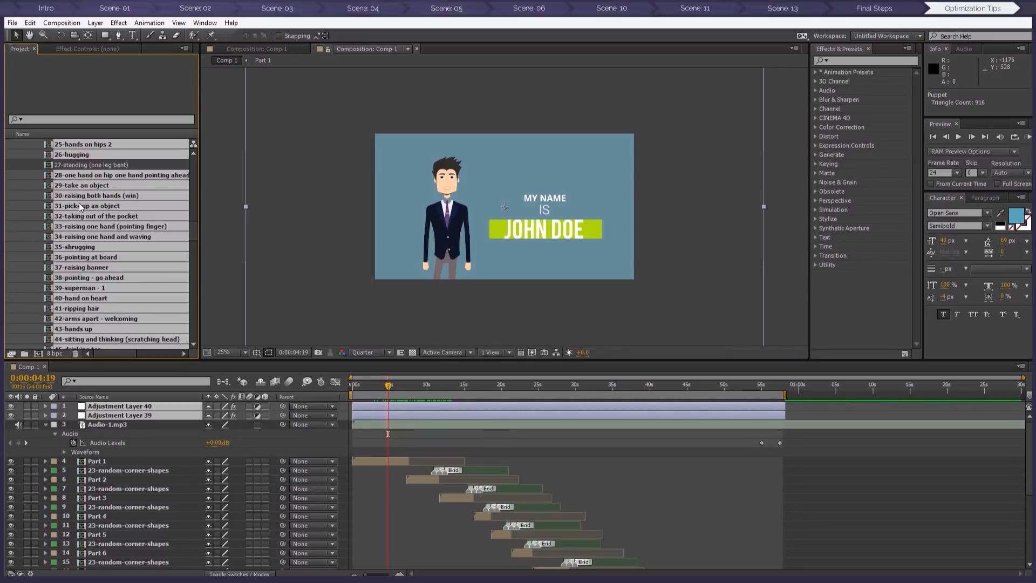
left_click(81, 226, "ctrl")
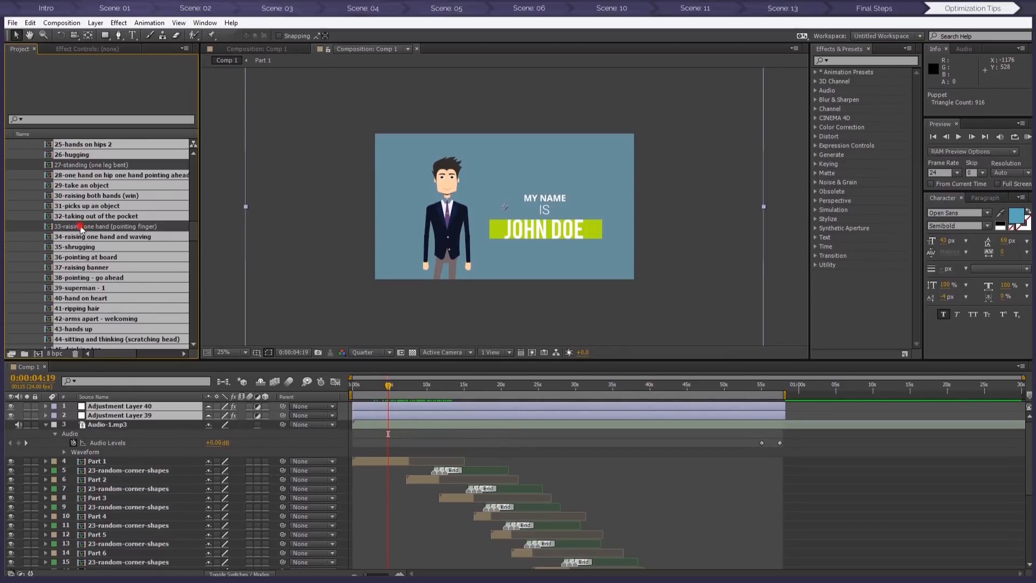
left_click(105, 256, "ctrl")
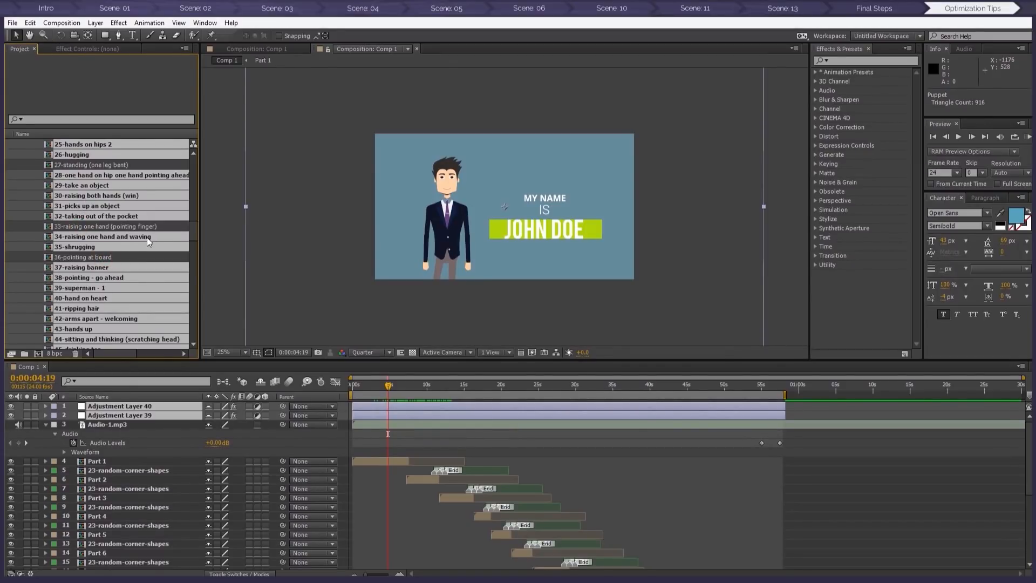
left_click(75, 353)
left_click(571, 308)
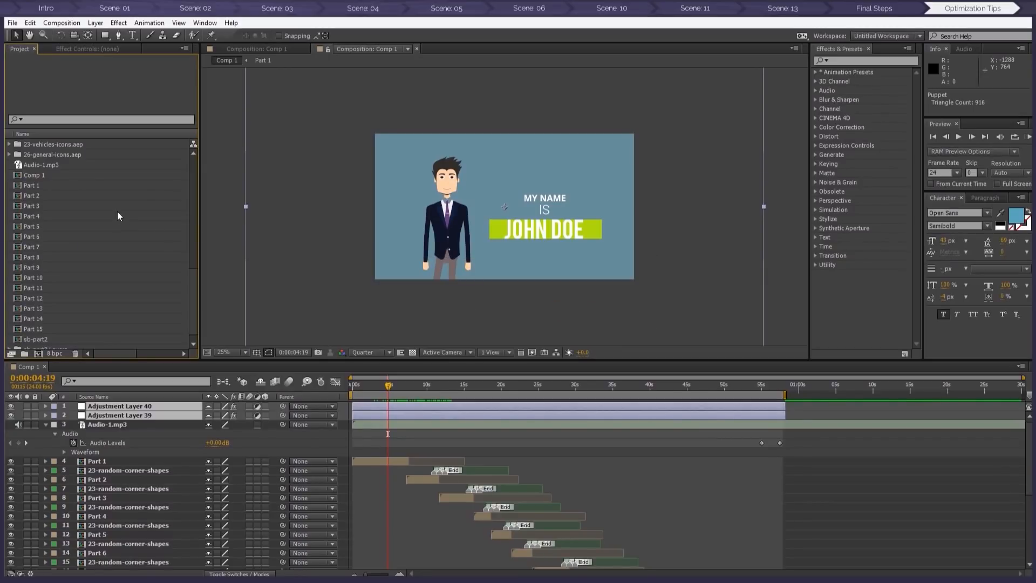
left_click_drag(190, 264, 189, 173)
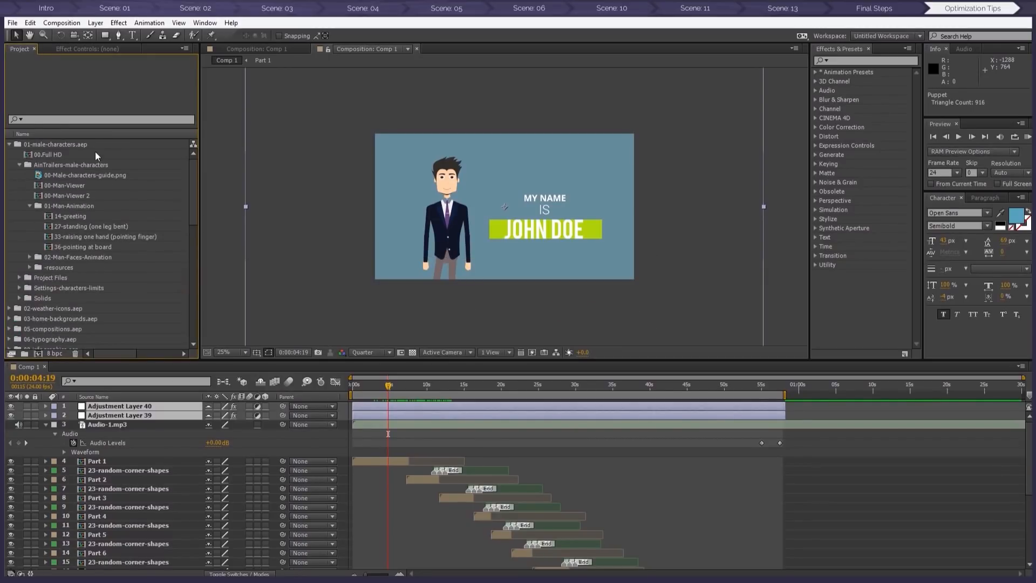
left_click(10, 145)
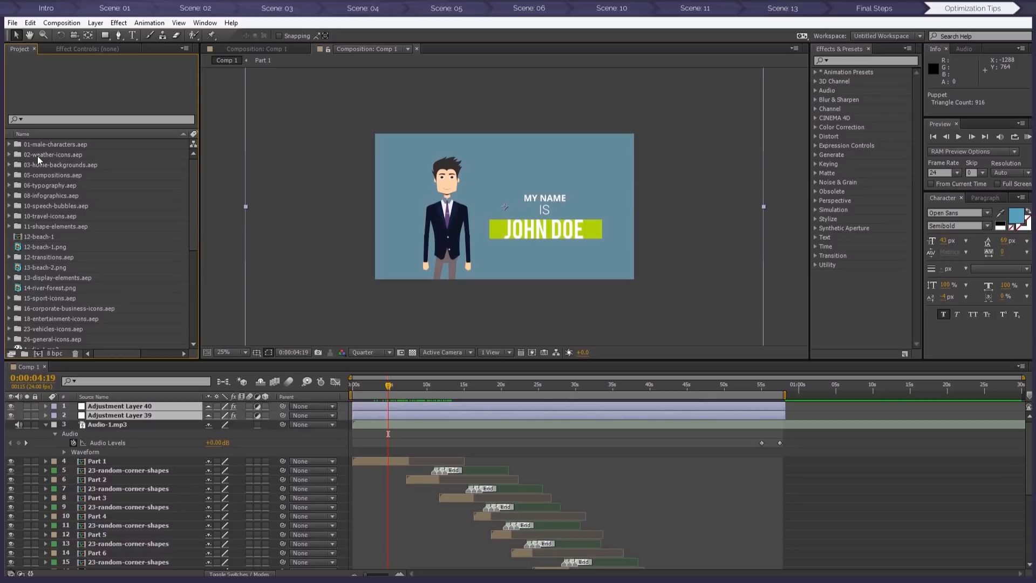
Delete the 02-static folder from the 02-weather folder inside 02-weather-icons.aep
left_click(37, 156)
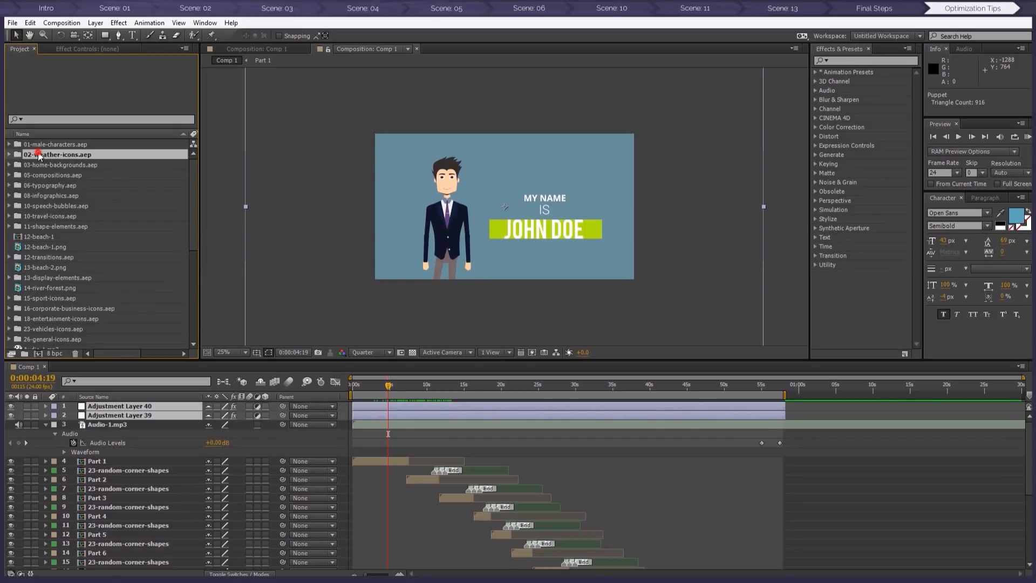
left_click(9, 155)
left_click(20, 176)
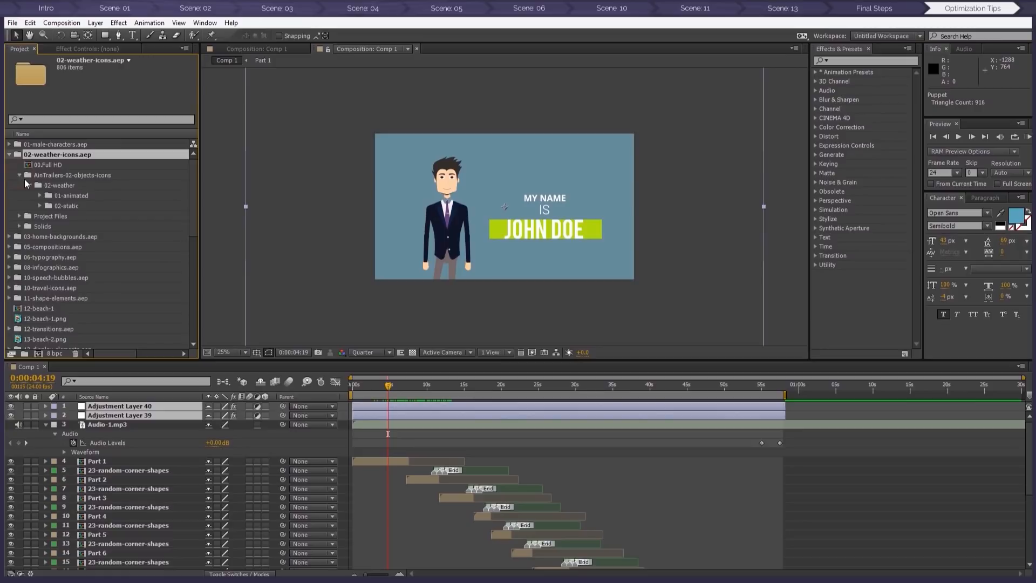
left_click(51, 204)
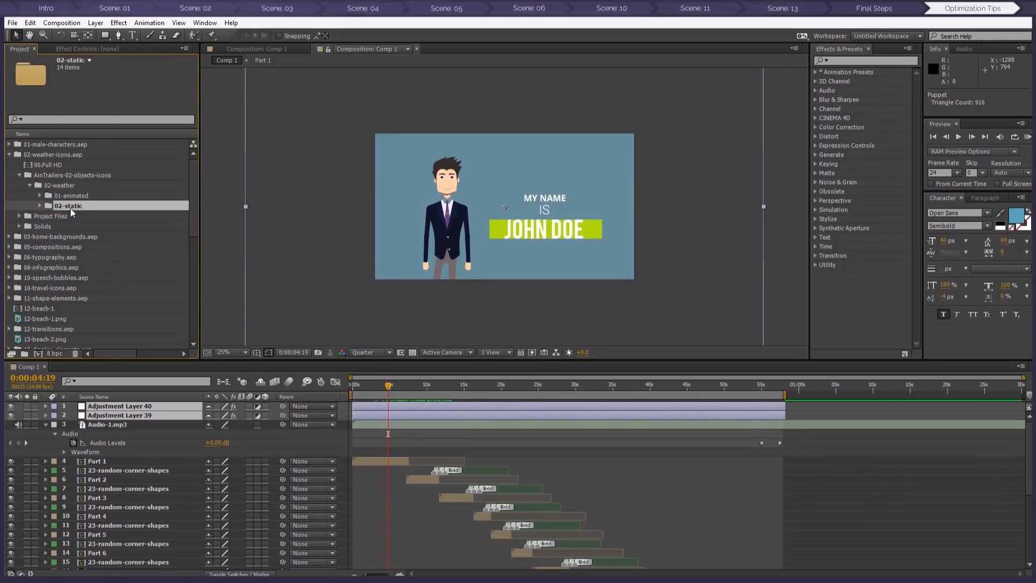
left_click(75, 353)
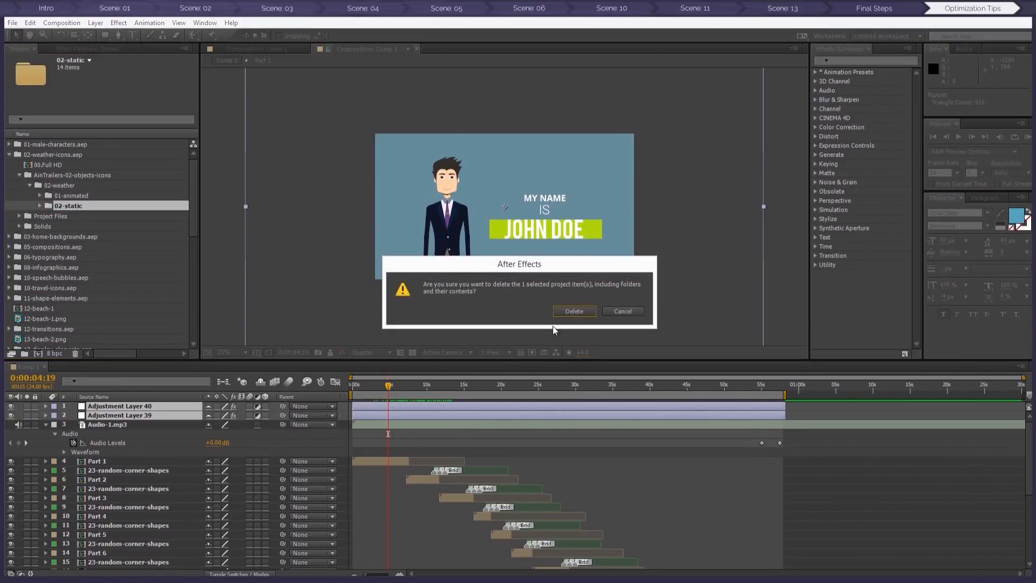
left_click(567, 312)
Delete all compositions in the weather icons' 01-animated folder except a.12-sun-2, and collapse 02-weather-icons.aep
left_click(37, 196)
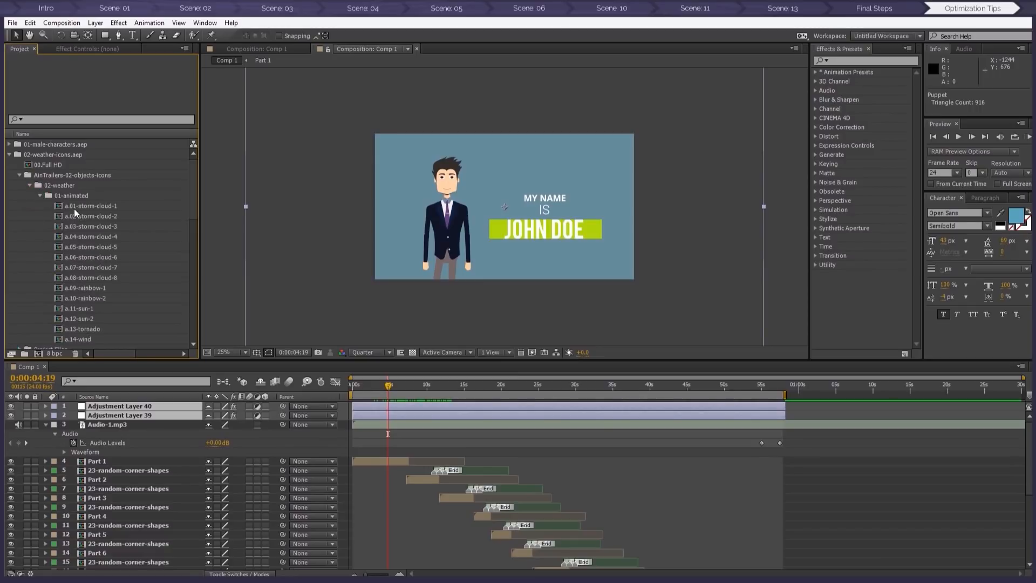
scroll(83, 255, "down", 1)
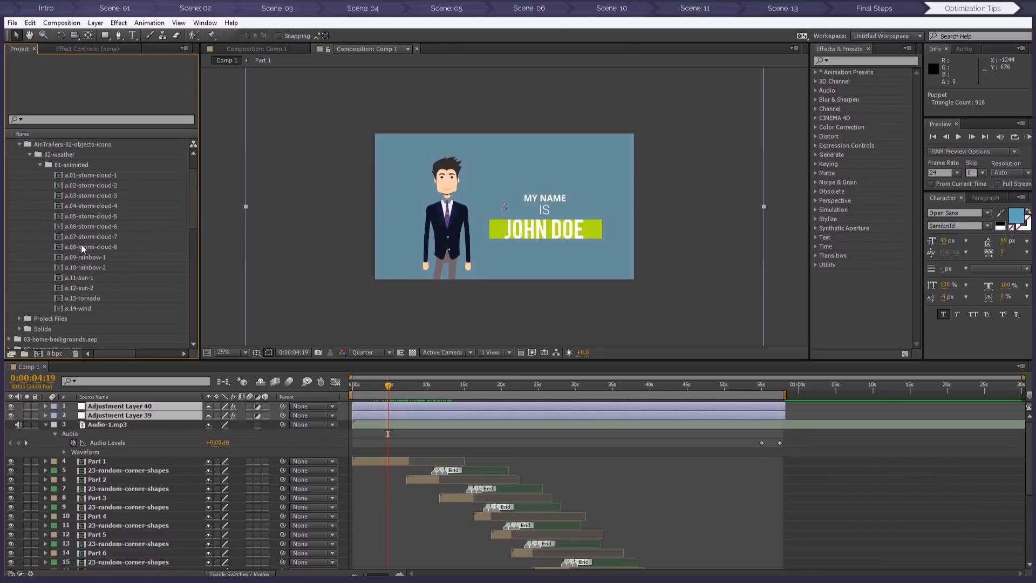
left_click(79, 309)
left_click(84, 177, "shift")
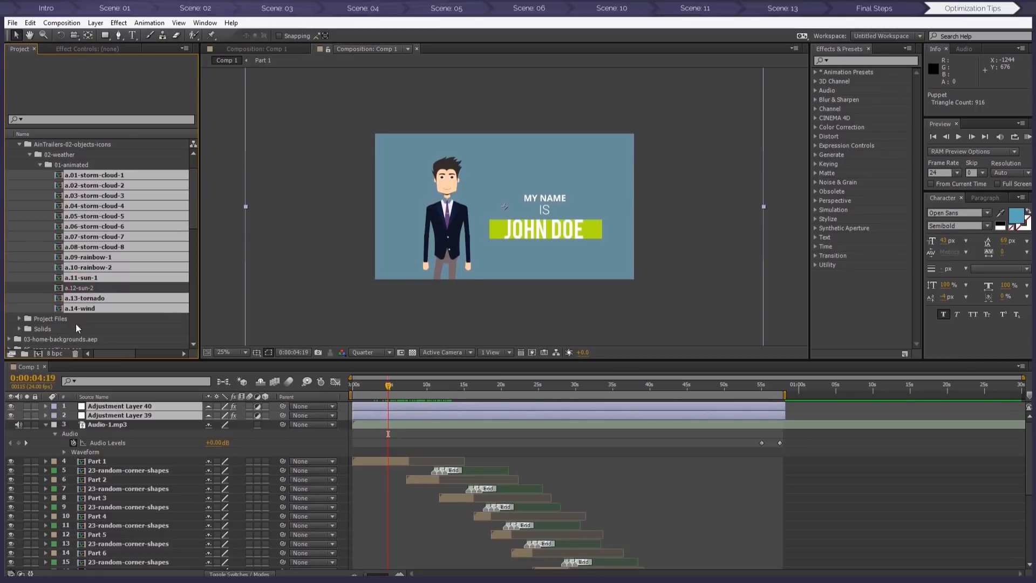
left_click(75, 353)
left_click(573, 311)
left_click(40, 165)
left_click(19, 144)
scroll(23, 161, "up", 1)
left_click(9, 154)
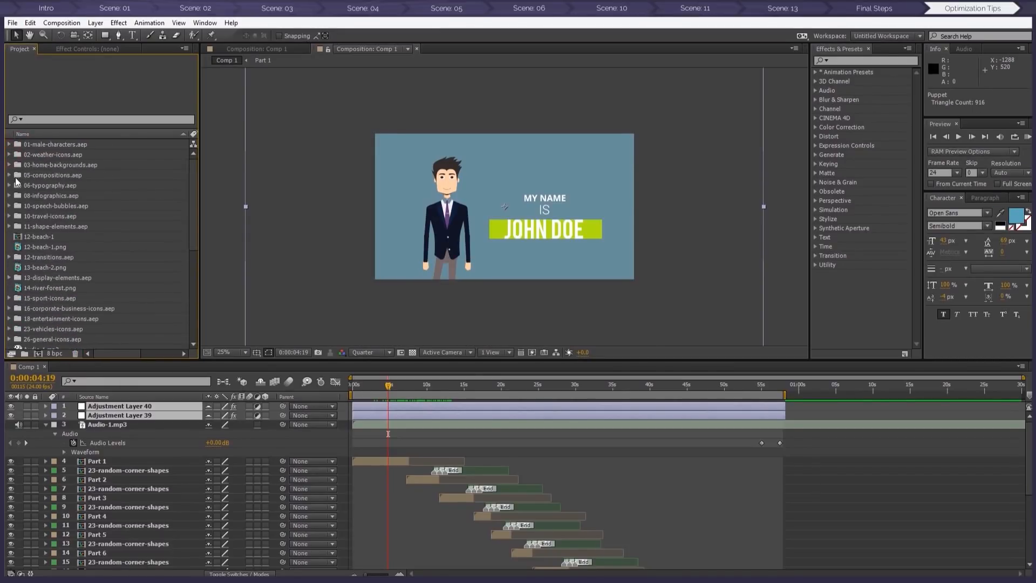
Expand 03-home-backgrounds.aep down through AinTrailers-04-background-scenes and 01-colored-scenes to view the contents of its 03-home folder
left_click(10, 165)
left_click(20, 185)
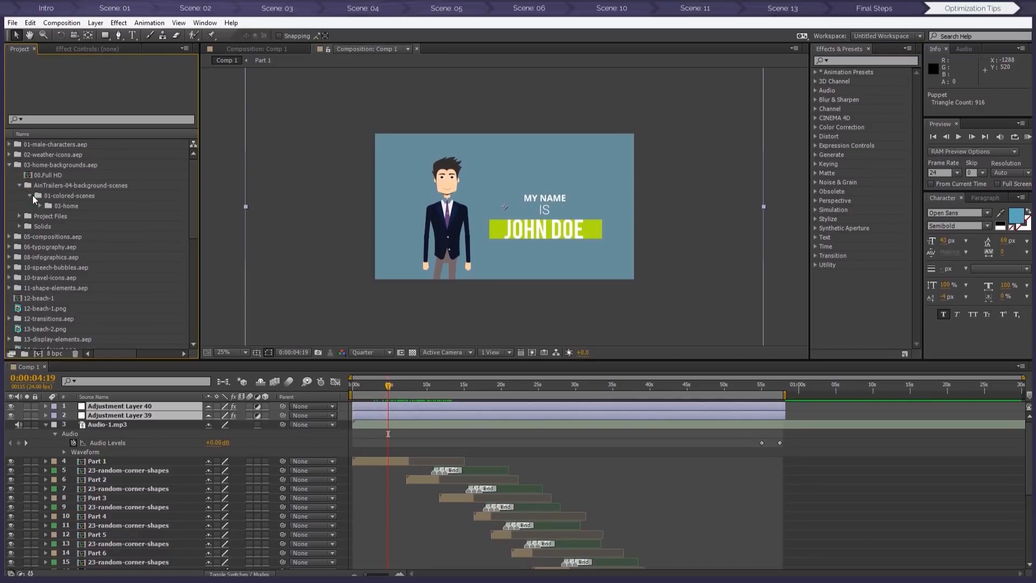
left_click(40, 206)
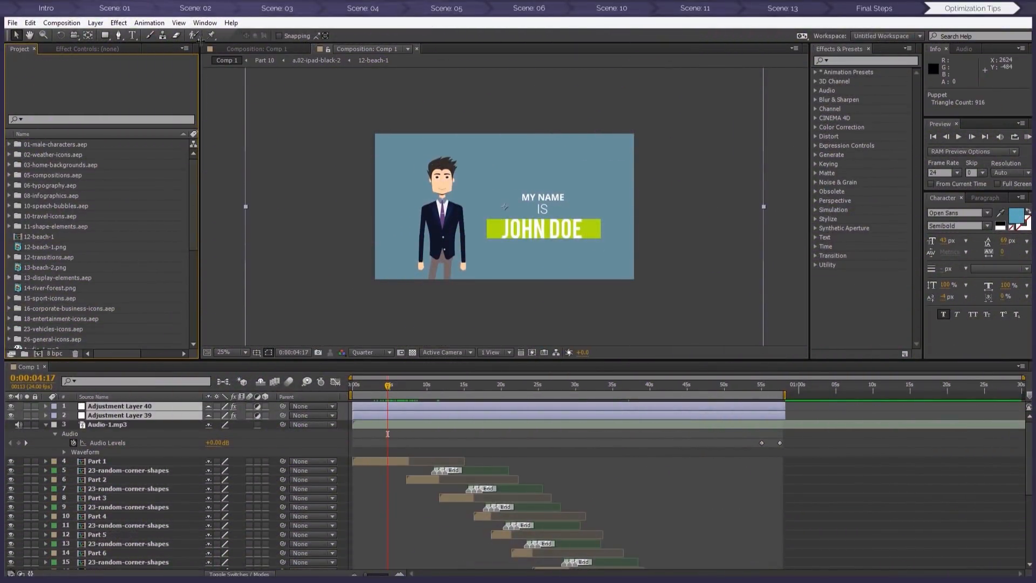
Remove all unused footage from the project
left_click(12, 23)
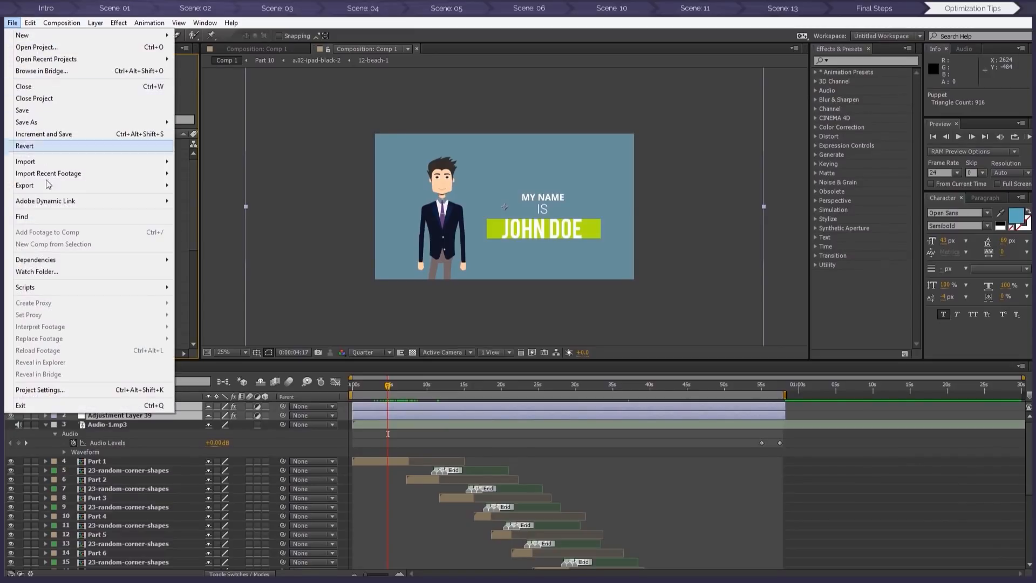
mouse_move(157, 259)
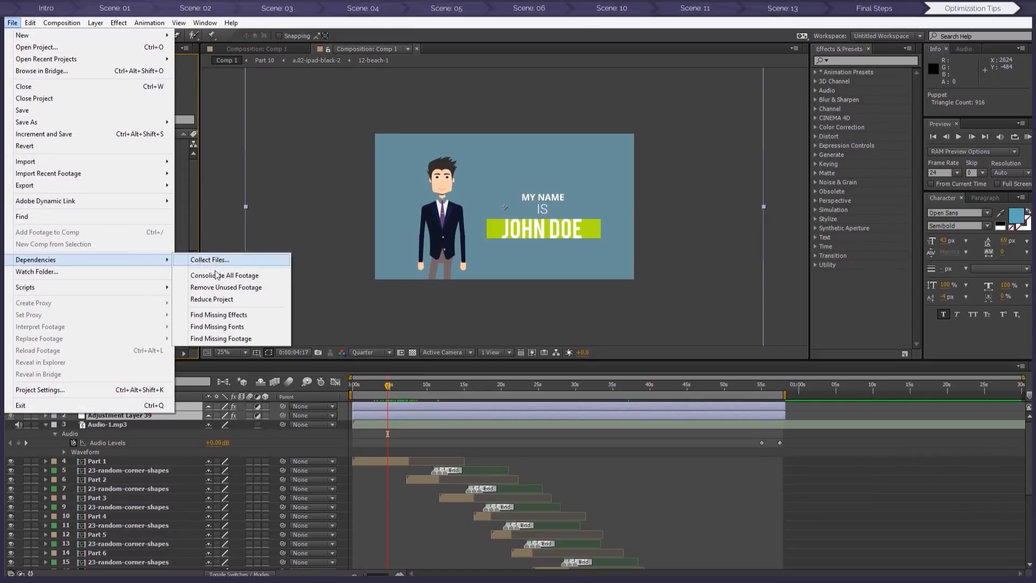
left_click(235, 290)
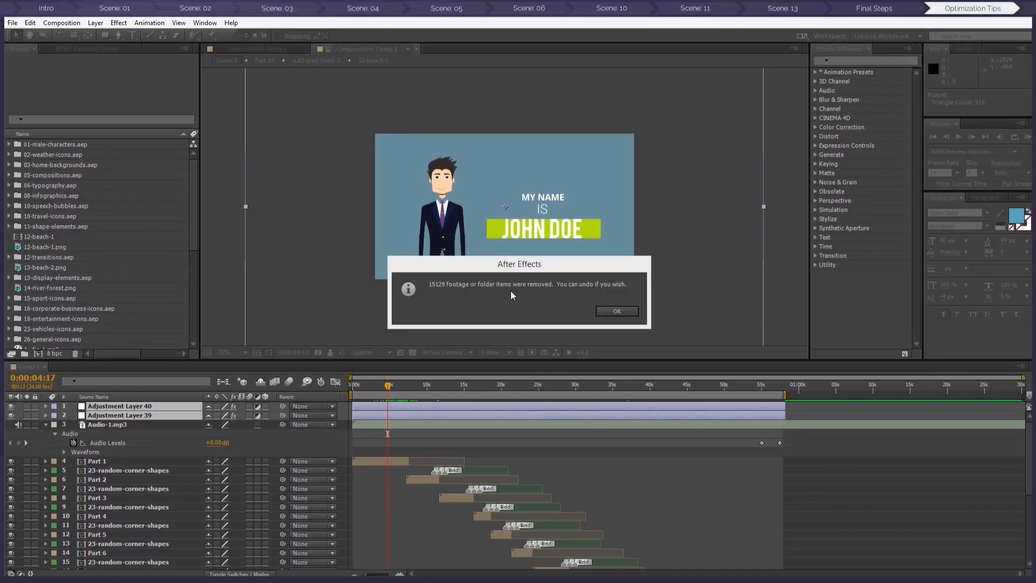
left_click(616, 310)
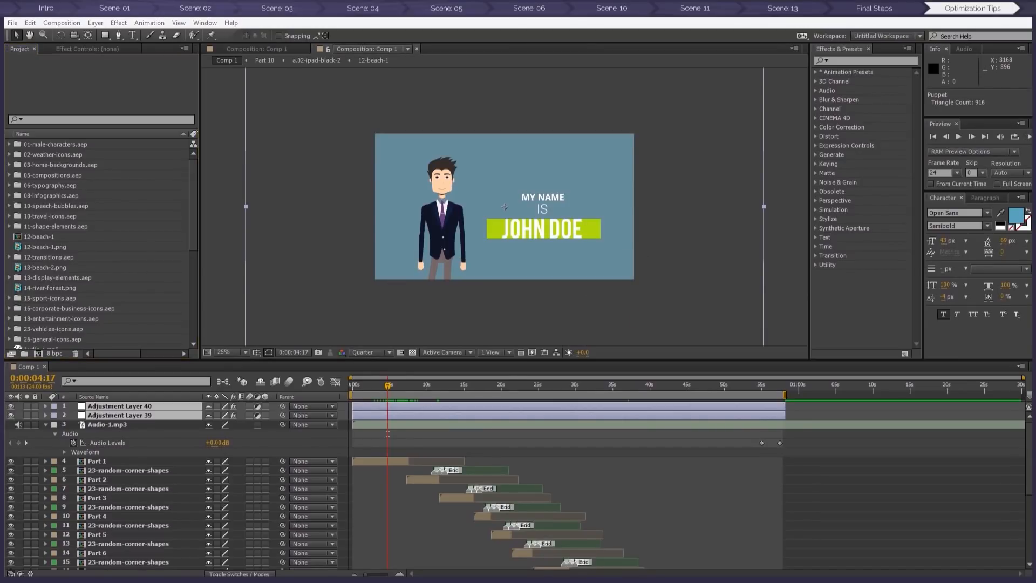
Scrub Comp 1 through 0:00:09:16 to 0:00:22:21 to check the scenes after the cleanup
left_click_drag(388, 385, 426, 379)
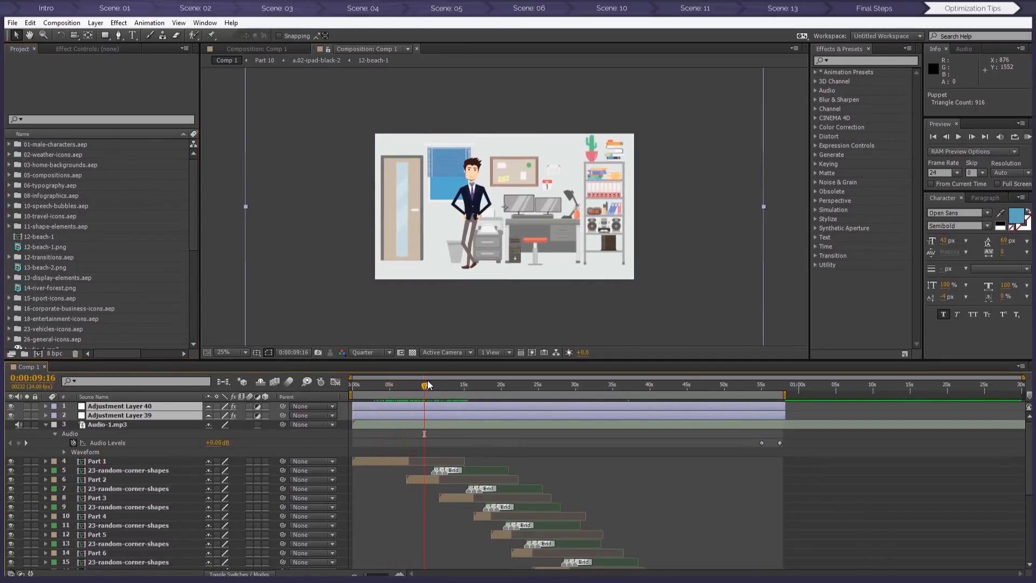
left_click_drag(455, 391, 523, 408)
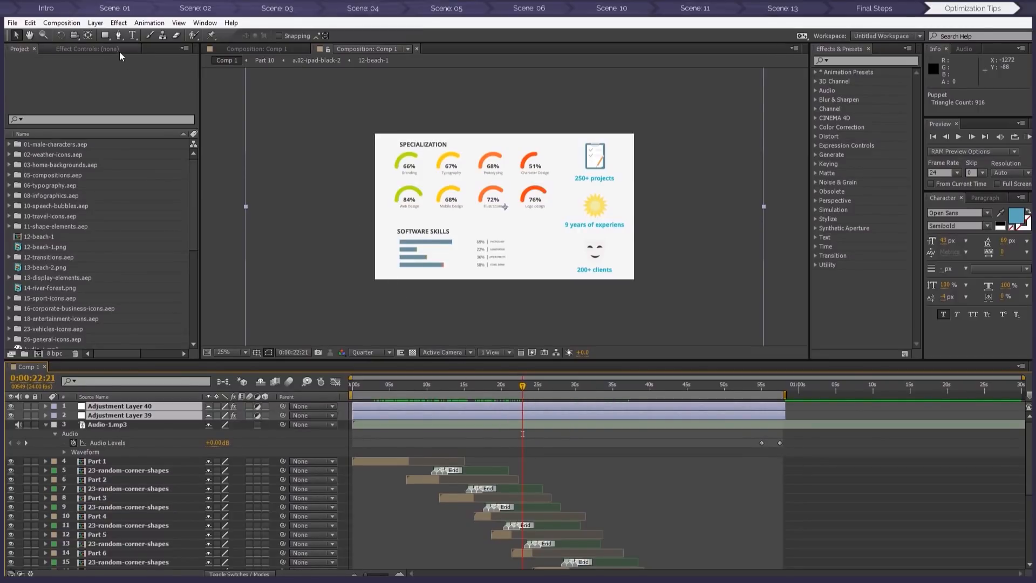
Save the project and bring the File Explorer window of the work > New folder directory into view to check the project file's size
left_click(12, 23)
left_click(22, 110)
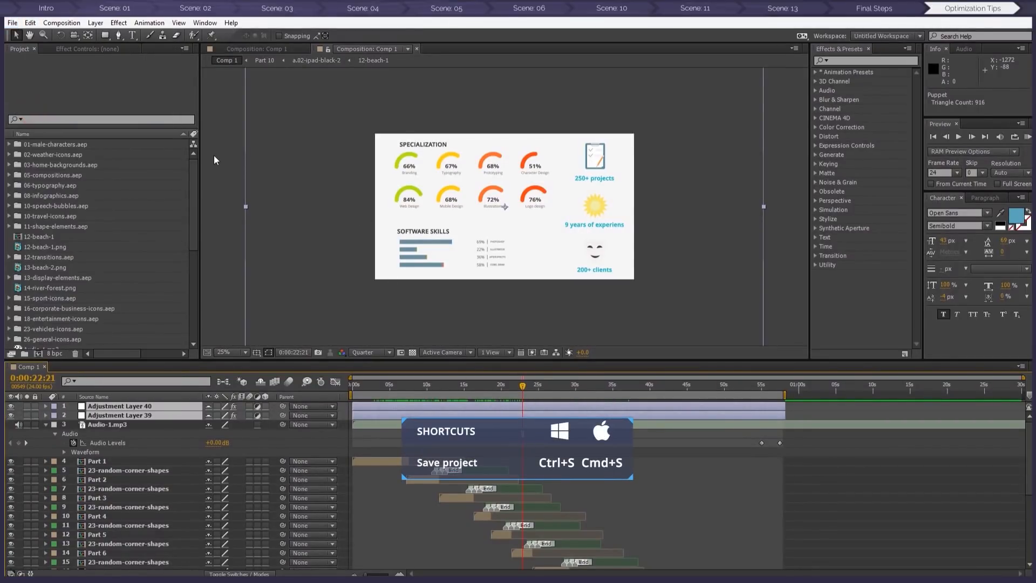
left_click_drag(1029, 97, 622, 76)
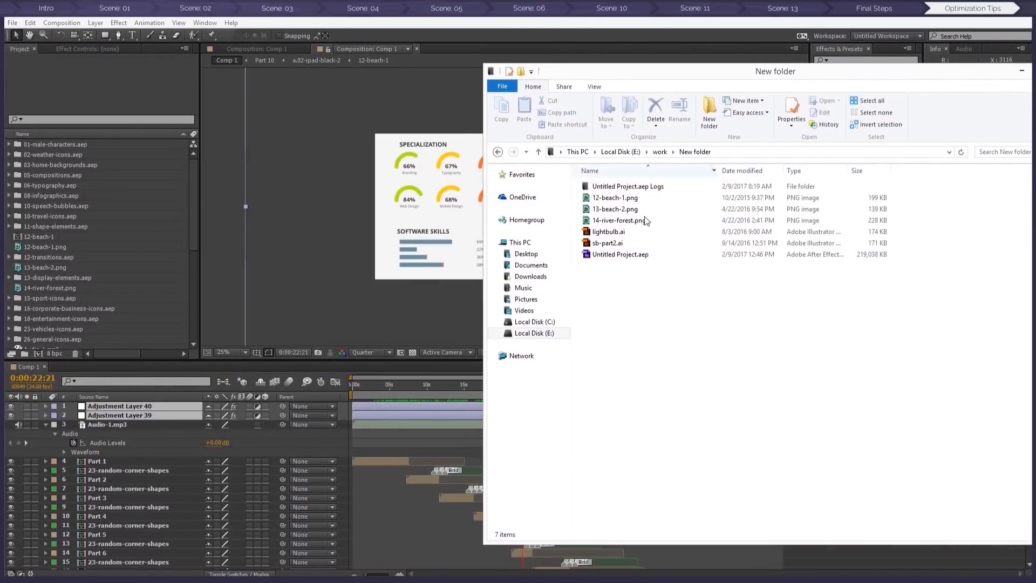